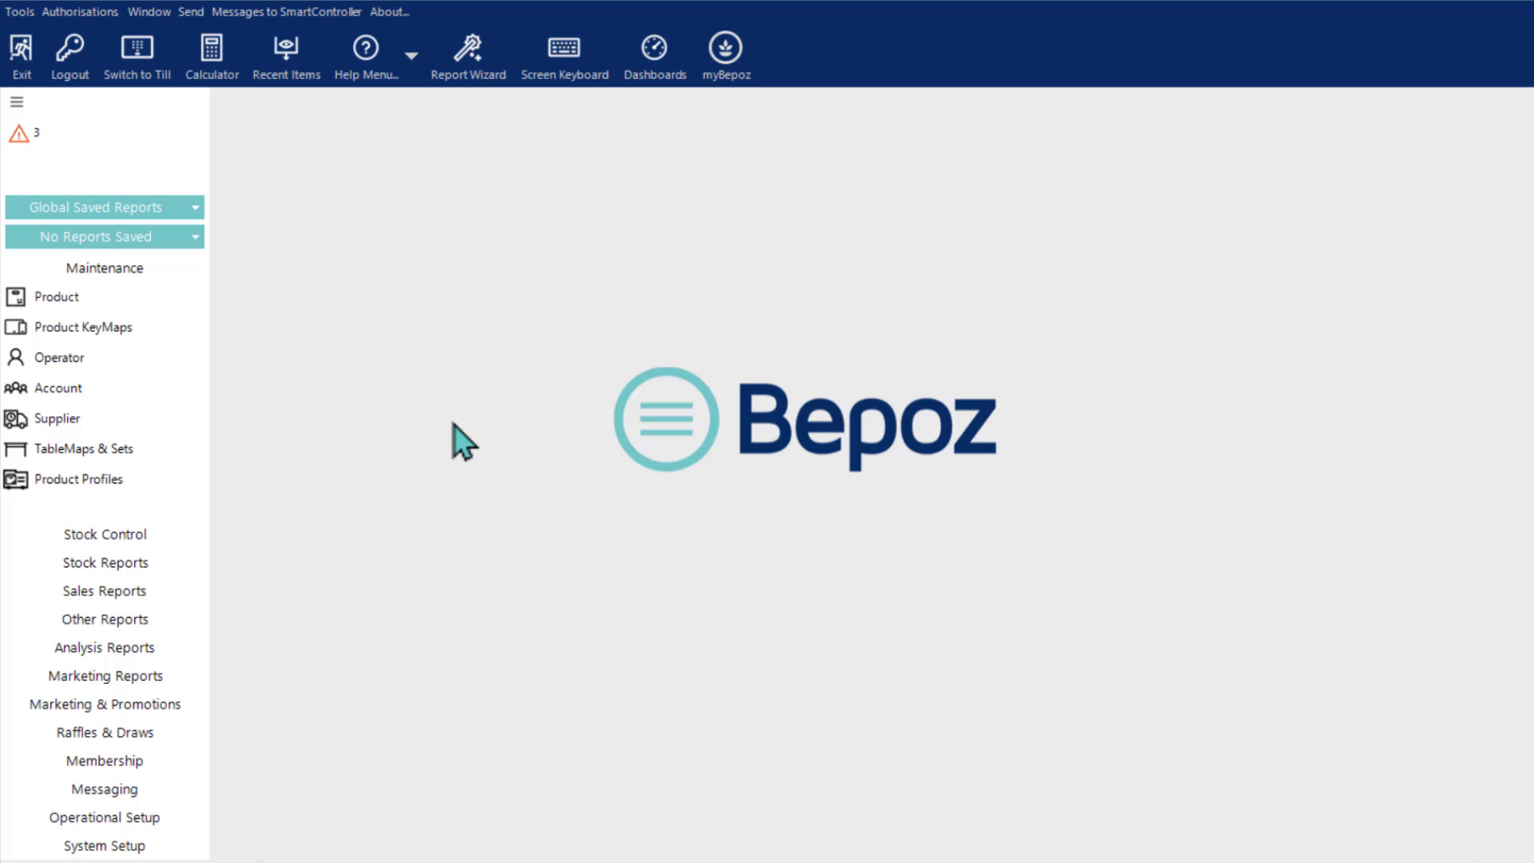
# Step: Open the Bepoz Pale Ale product from the Draft Beer & Cider group, review its store pricing and sizes, and close it without saving
pyautogui.click(83, 301)
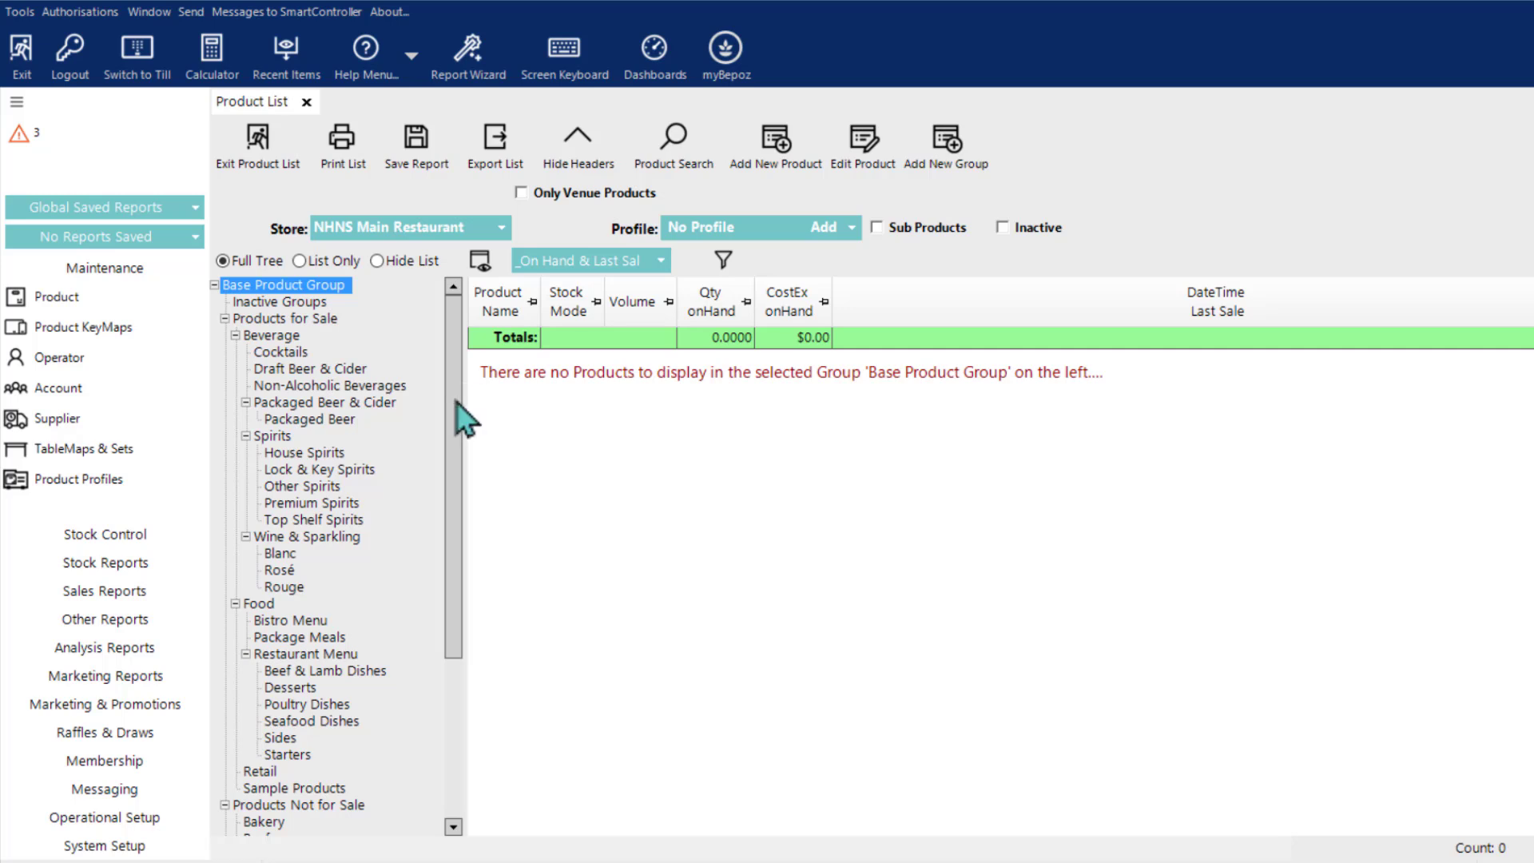
pyautogui.moveTo(453, 402); pyautogui.dragTo(458, 457)
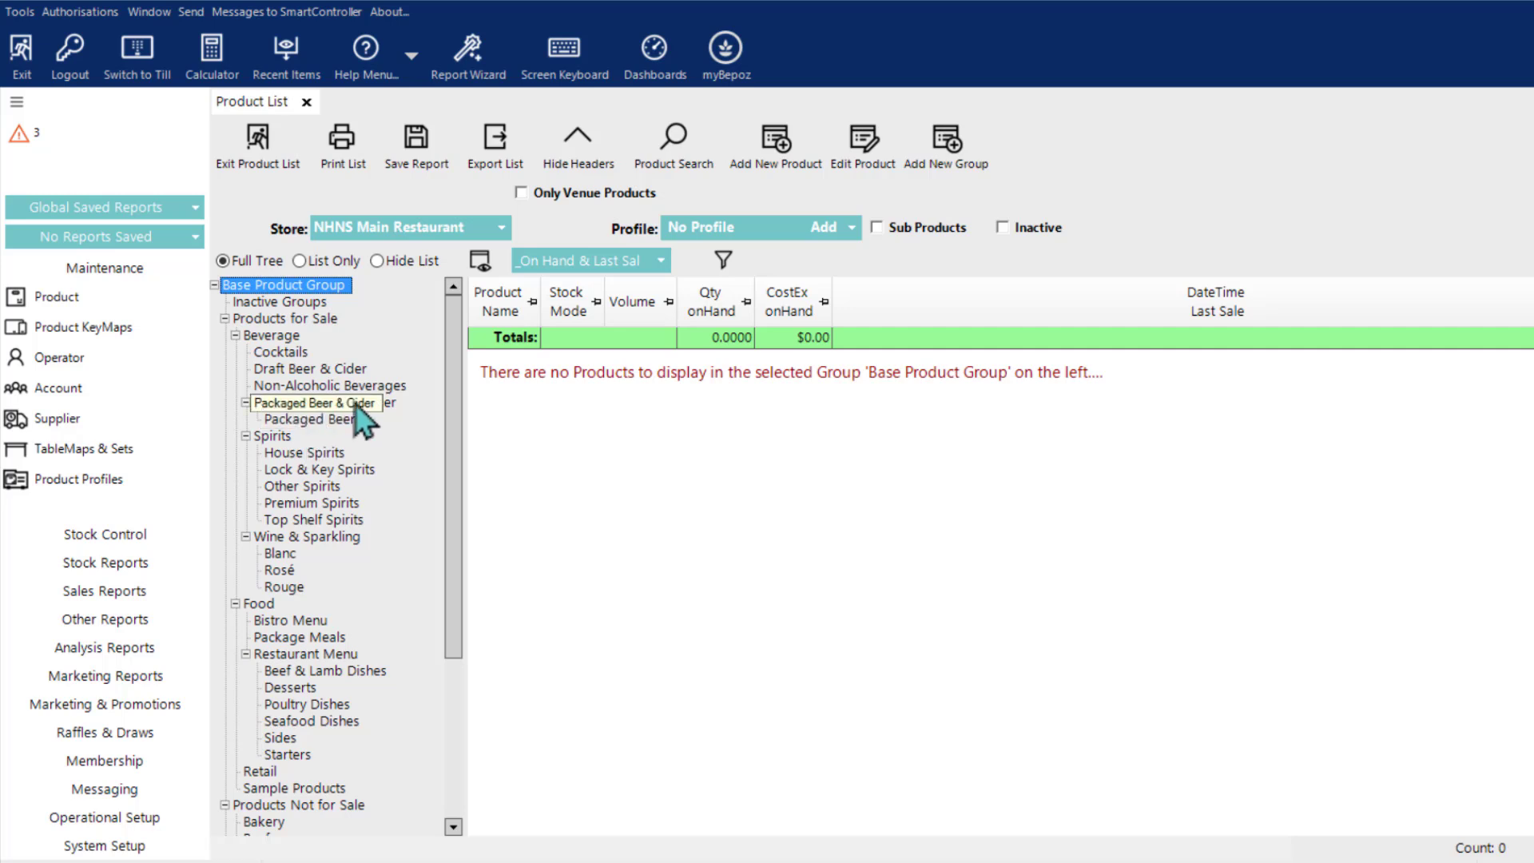
pyautogui.click(297, 370)
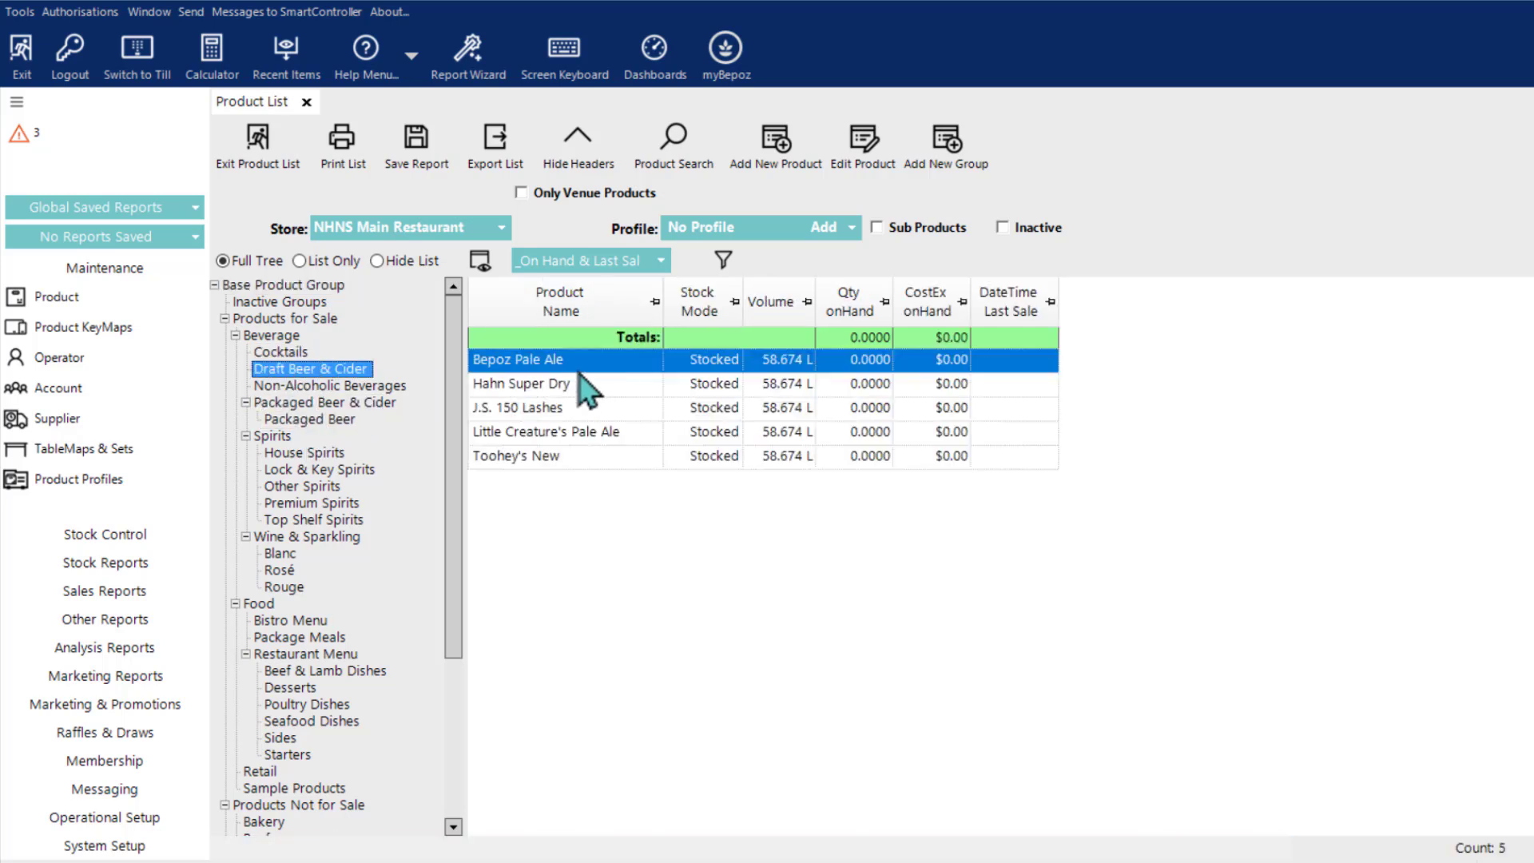
pyautogui.doubleClick(578, 362)
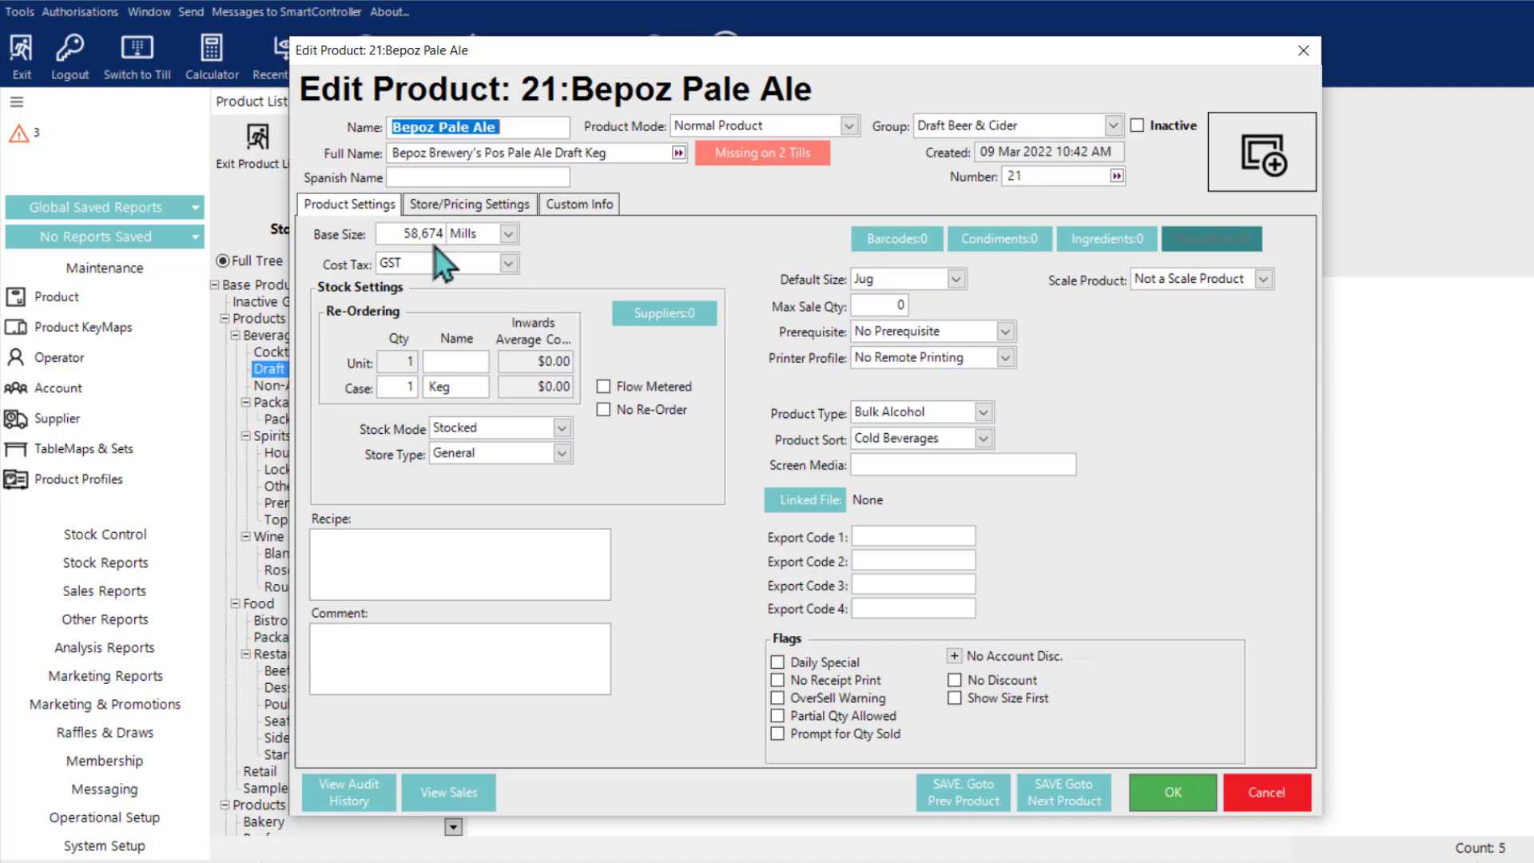
pyautogui.click(479, 205)
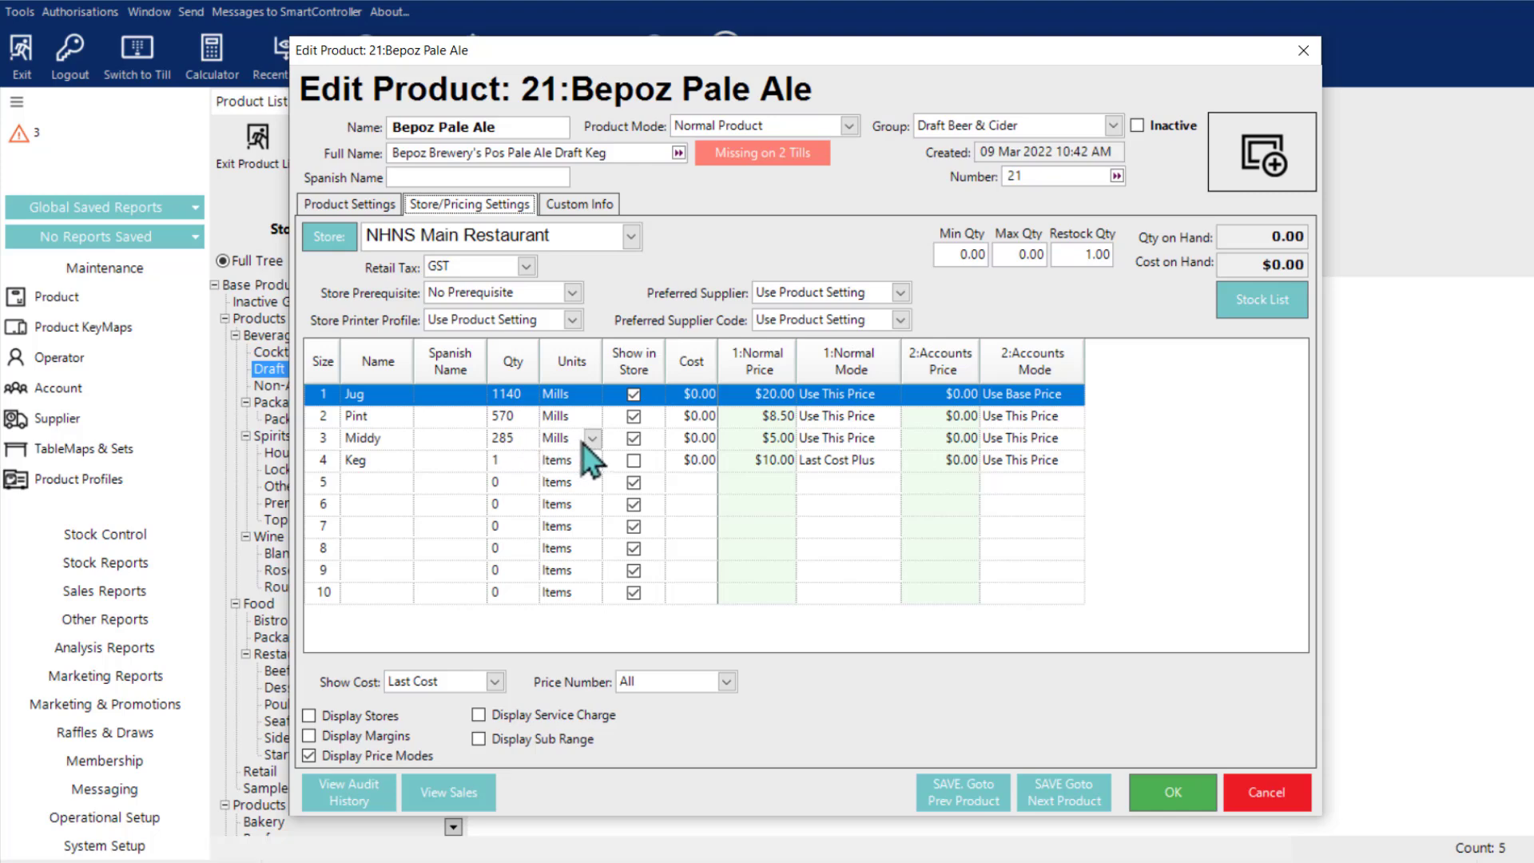
pyautogui.click(1254, 800)
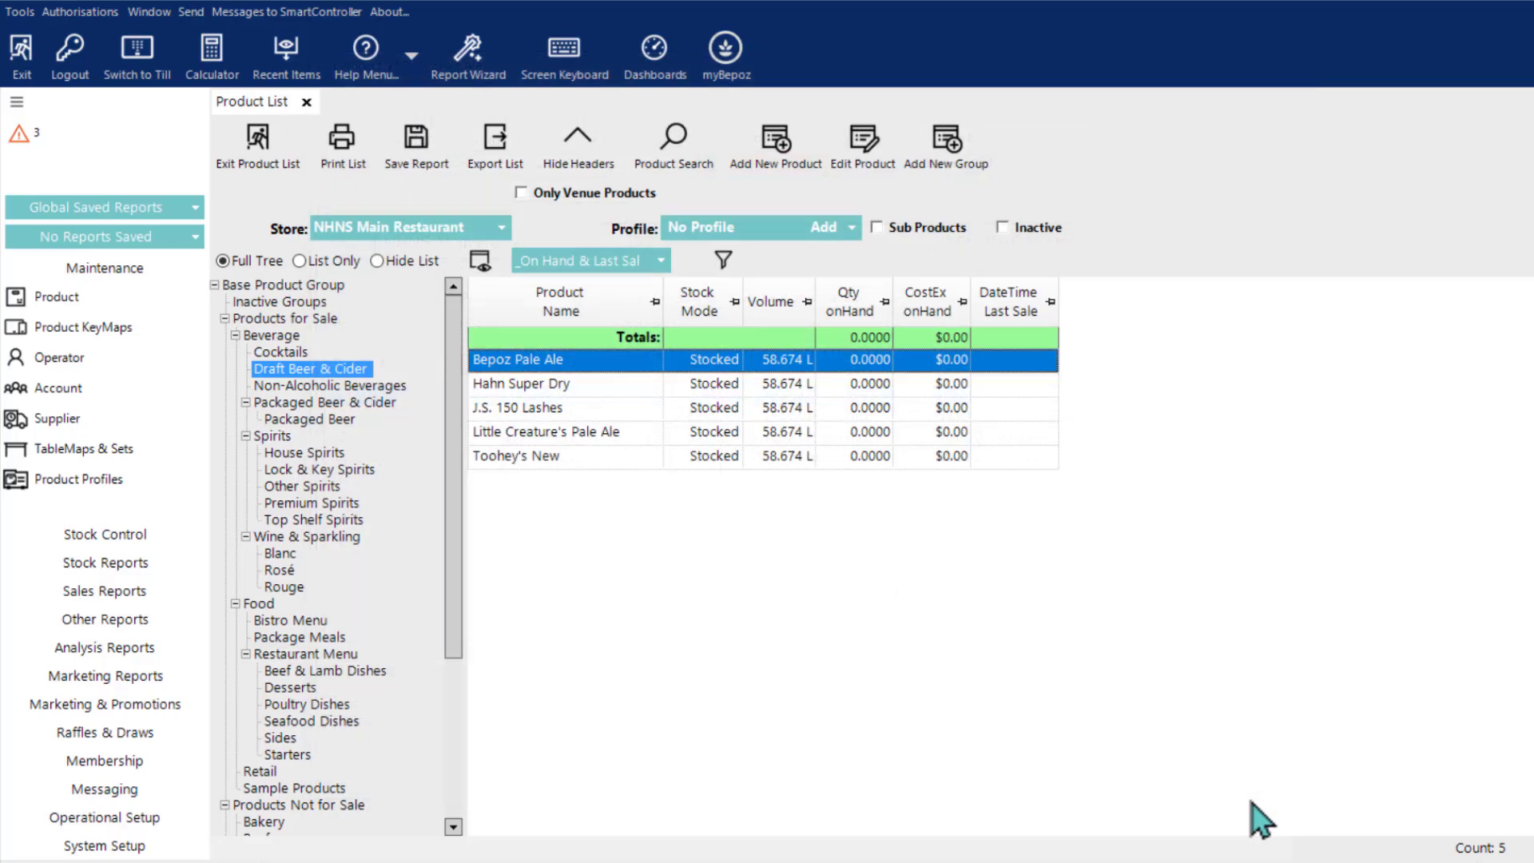
# Step: Review the products in the Cocktails, Non-Alcoholic Beverages and Packaged Beer groups
pyautogui.click(287, 353)
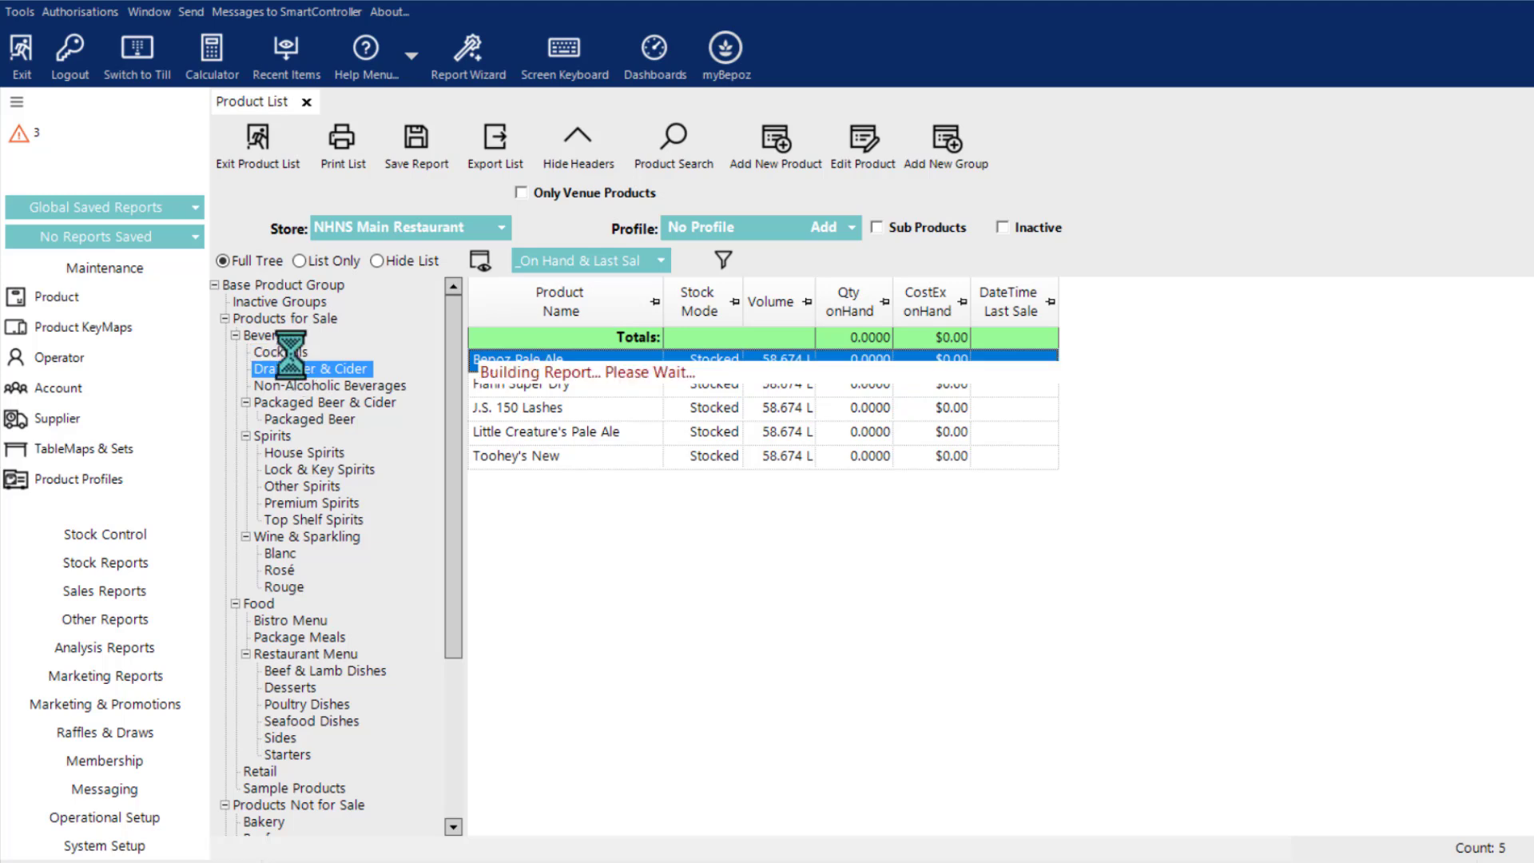
pyautogui.click(302, 386)
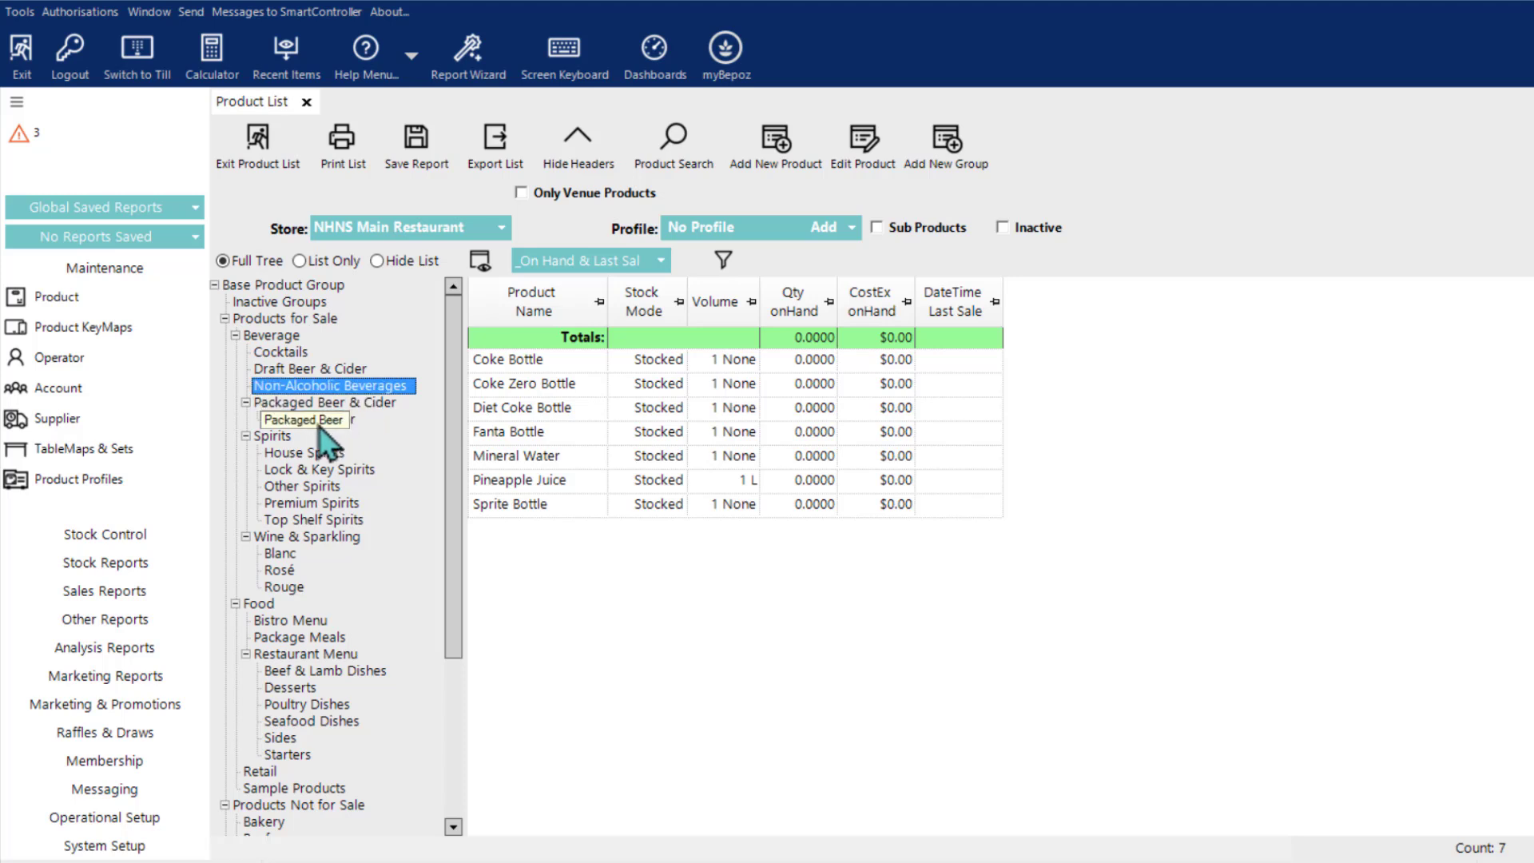
pyautogui.click(310, 420)
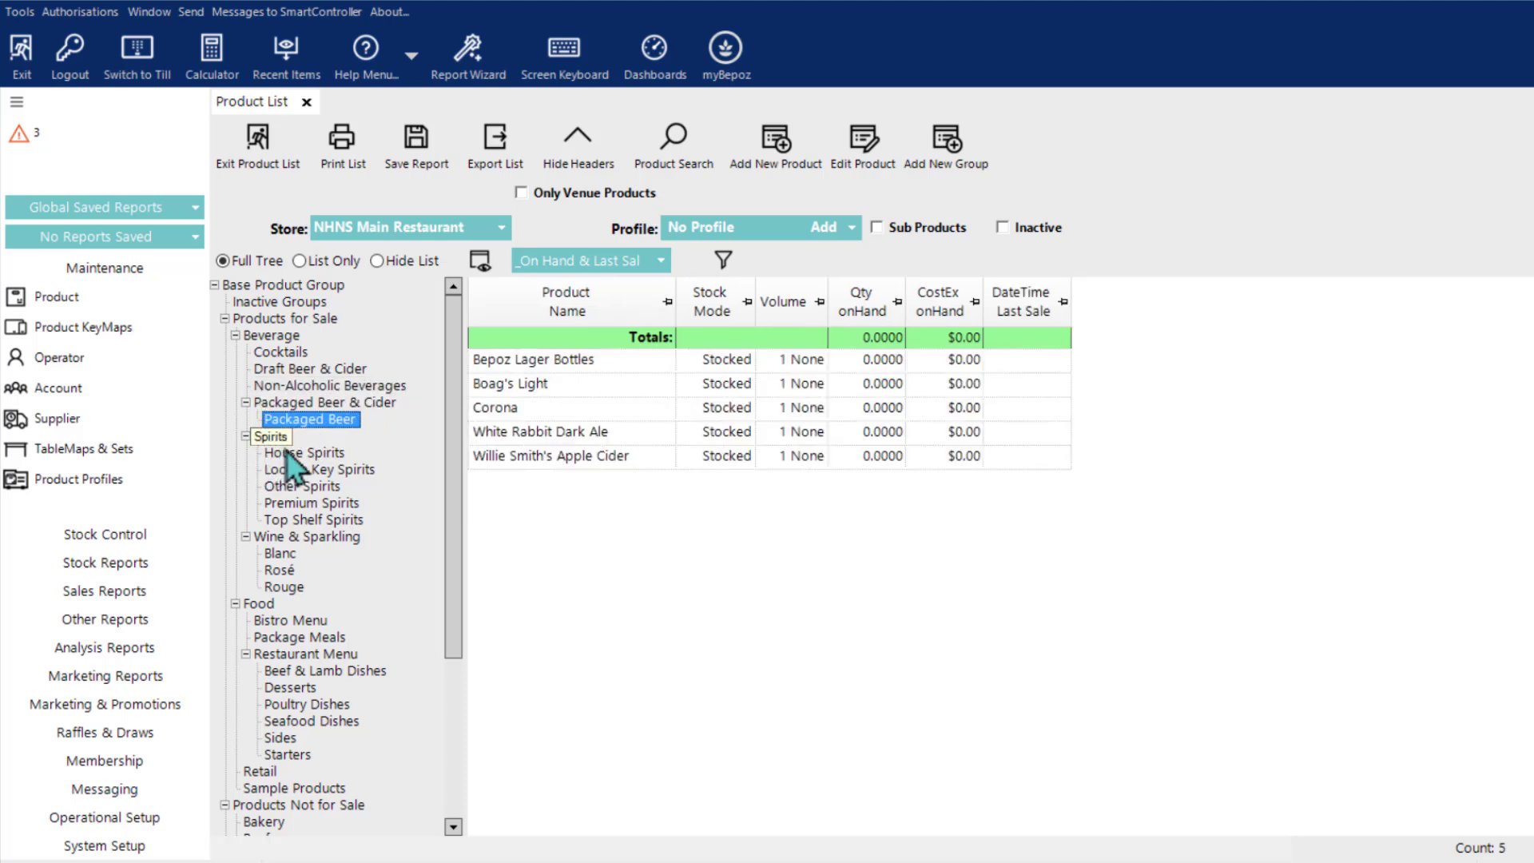
# Step: List the Spirits group with sub products included and look through all of its products
pyautogui.click(275, 438)
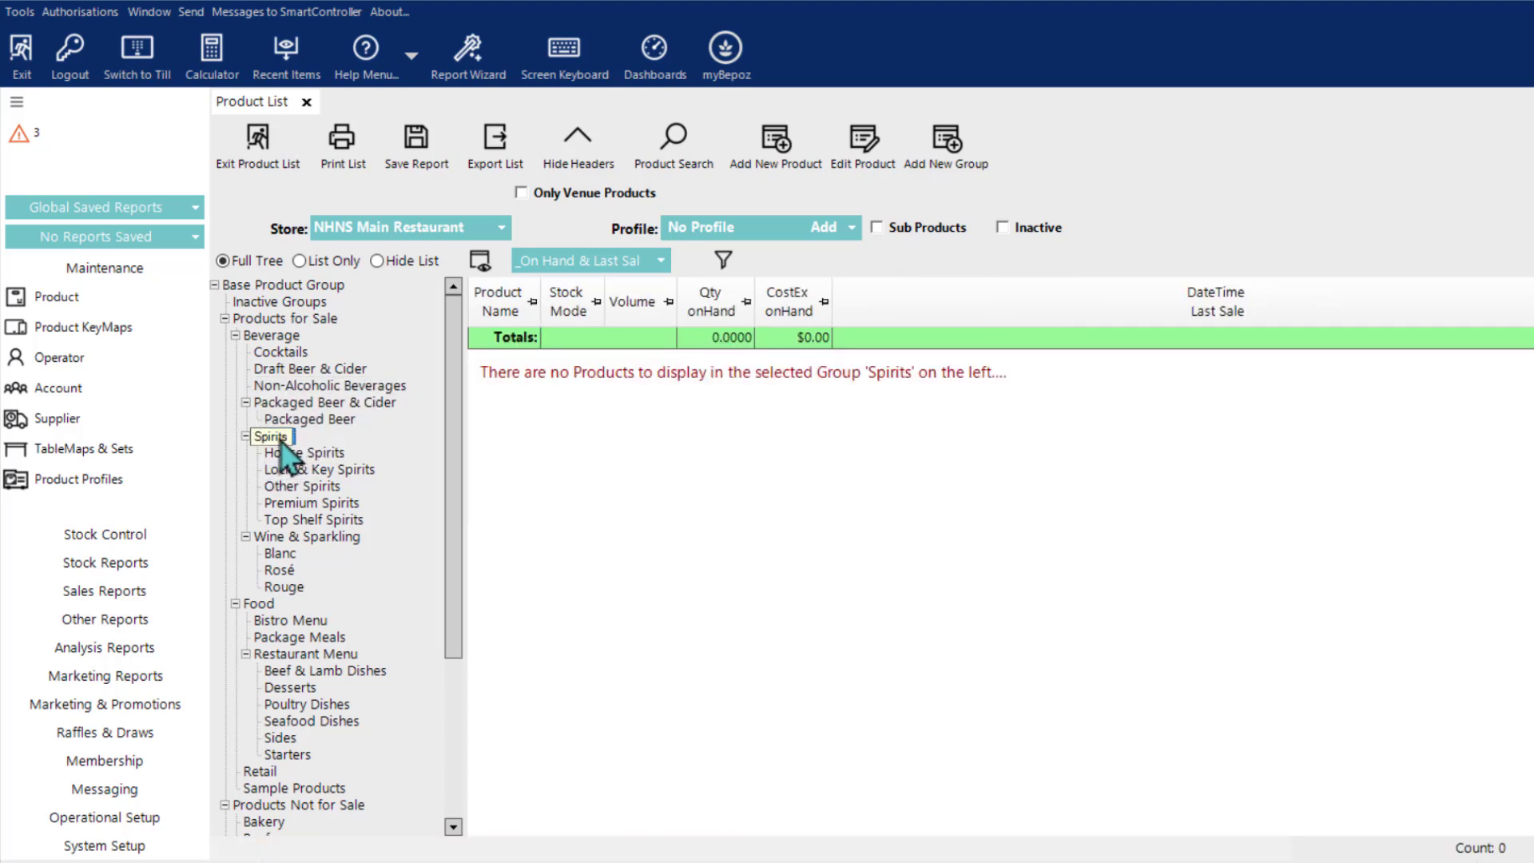
pyautogui.click(876, 227)
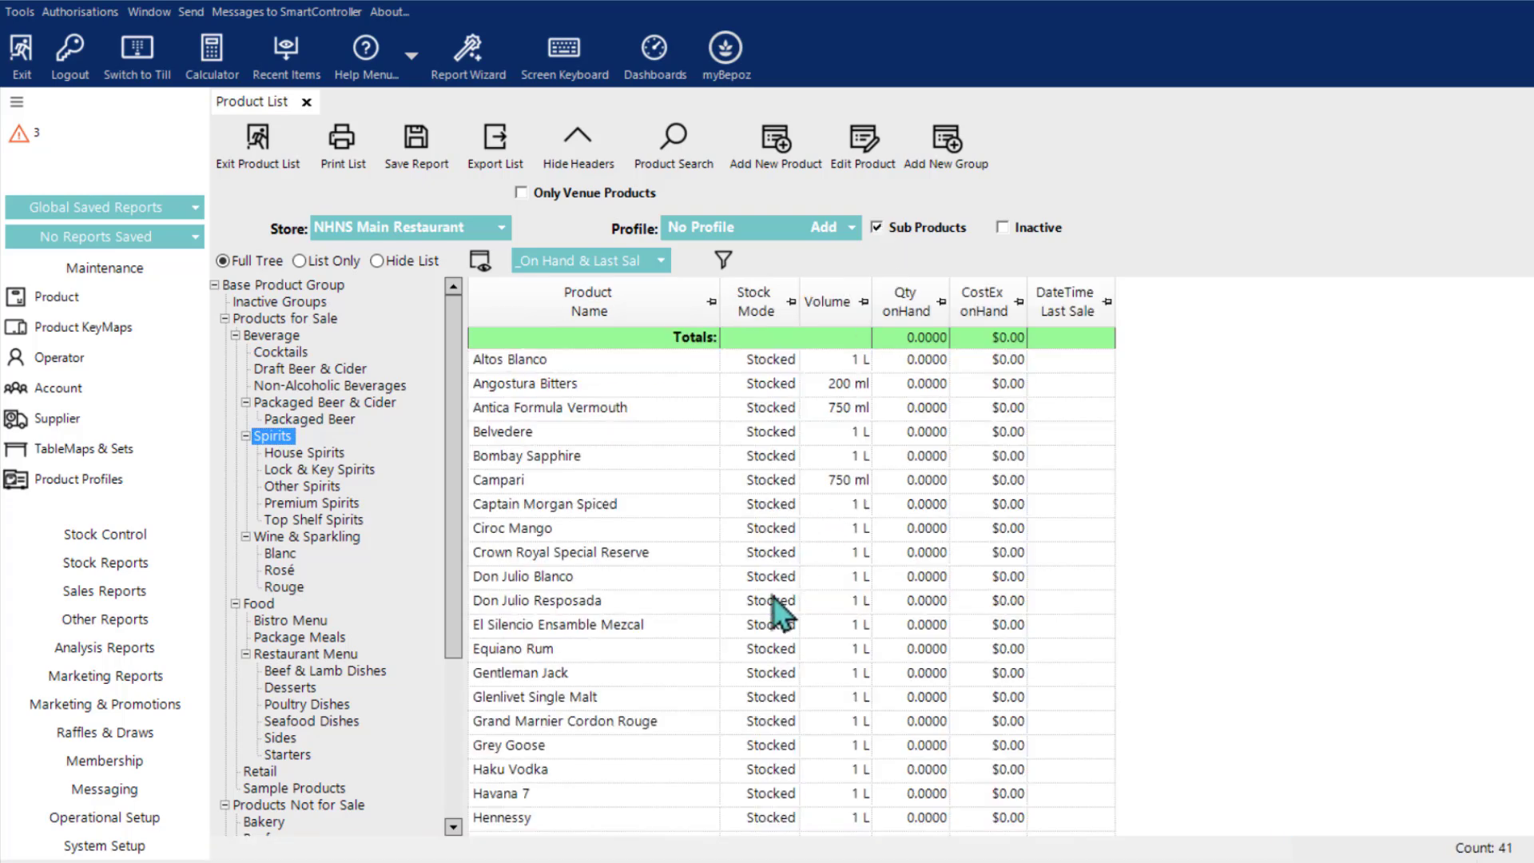
pyautogui.scroll(-6, 779, 611)
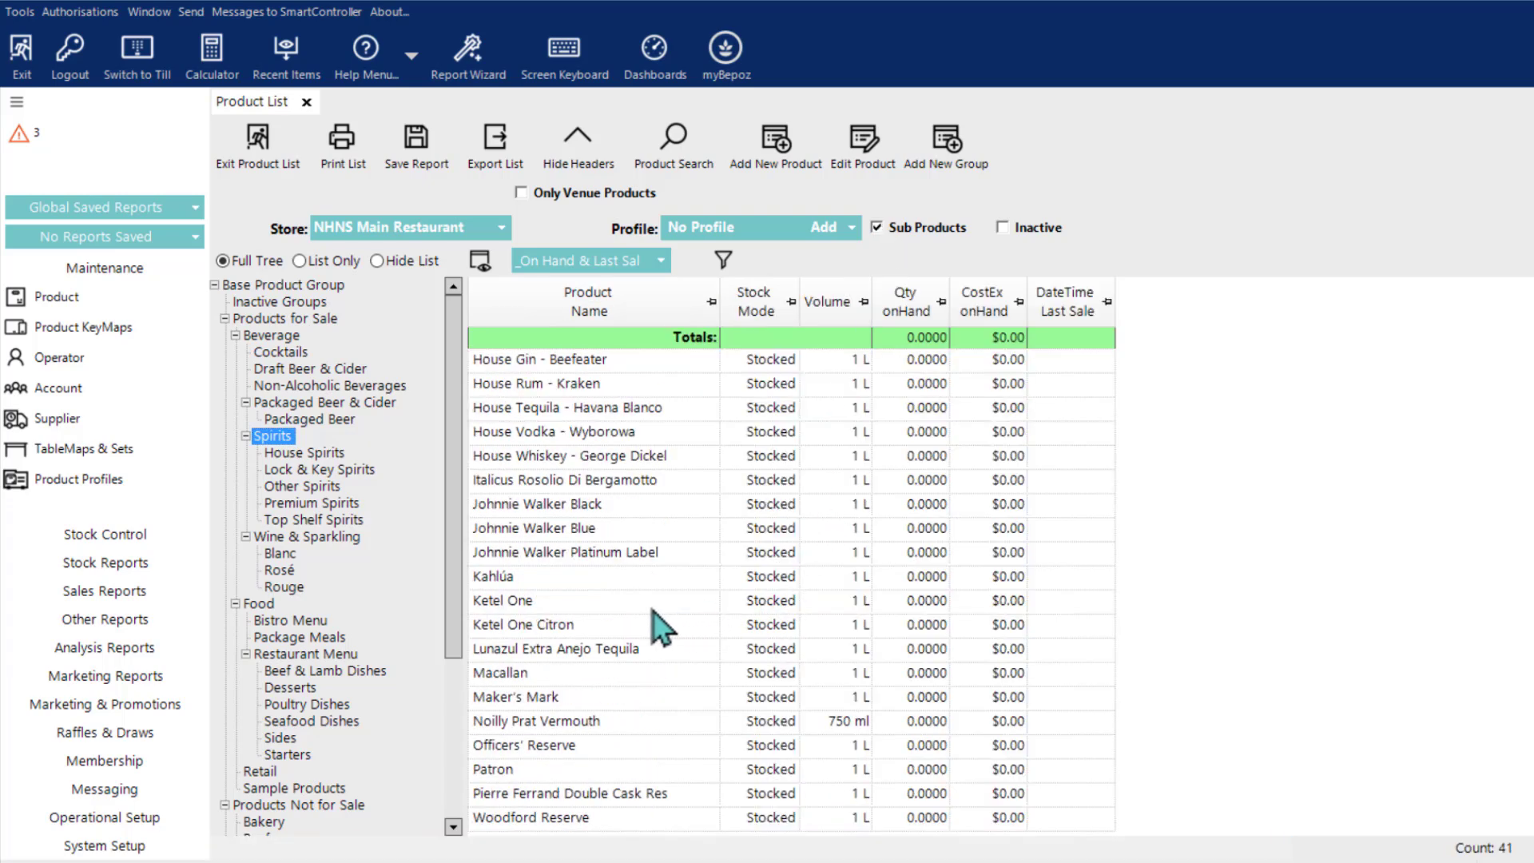
pyautogui.scroll(6, 668, 650)
pyautogui.click(313, 537)
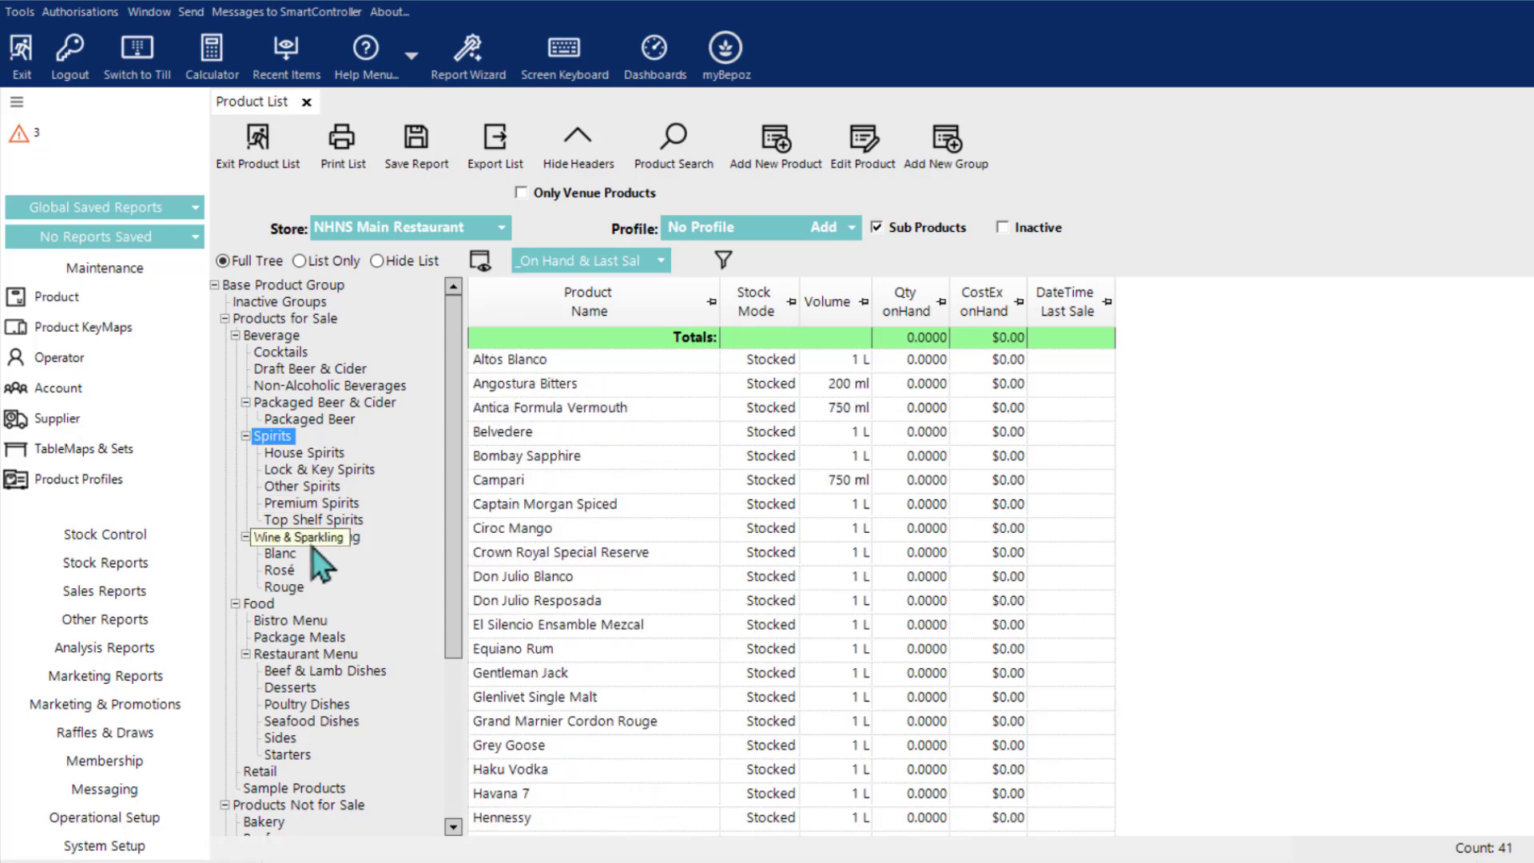
# Step: List the Food group and look through all of its products
pyautogui.click(259, 605)
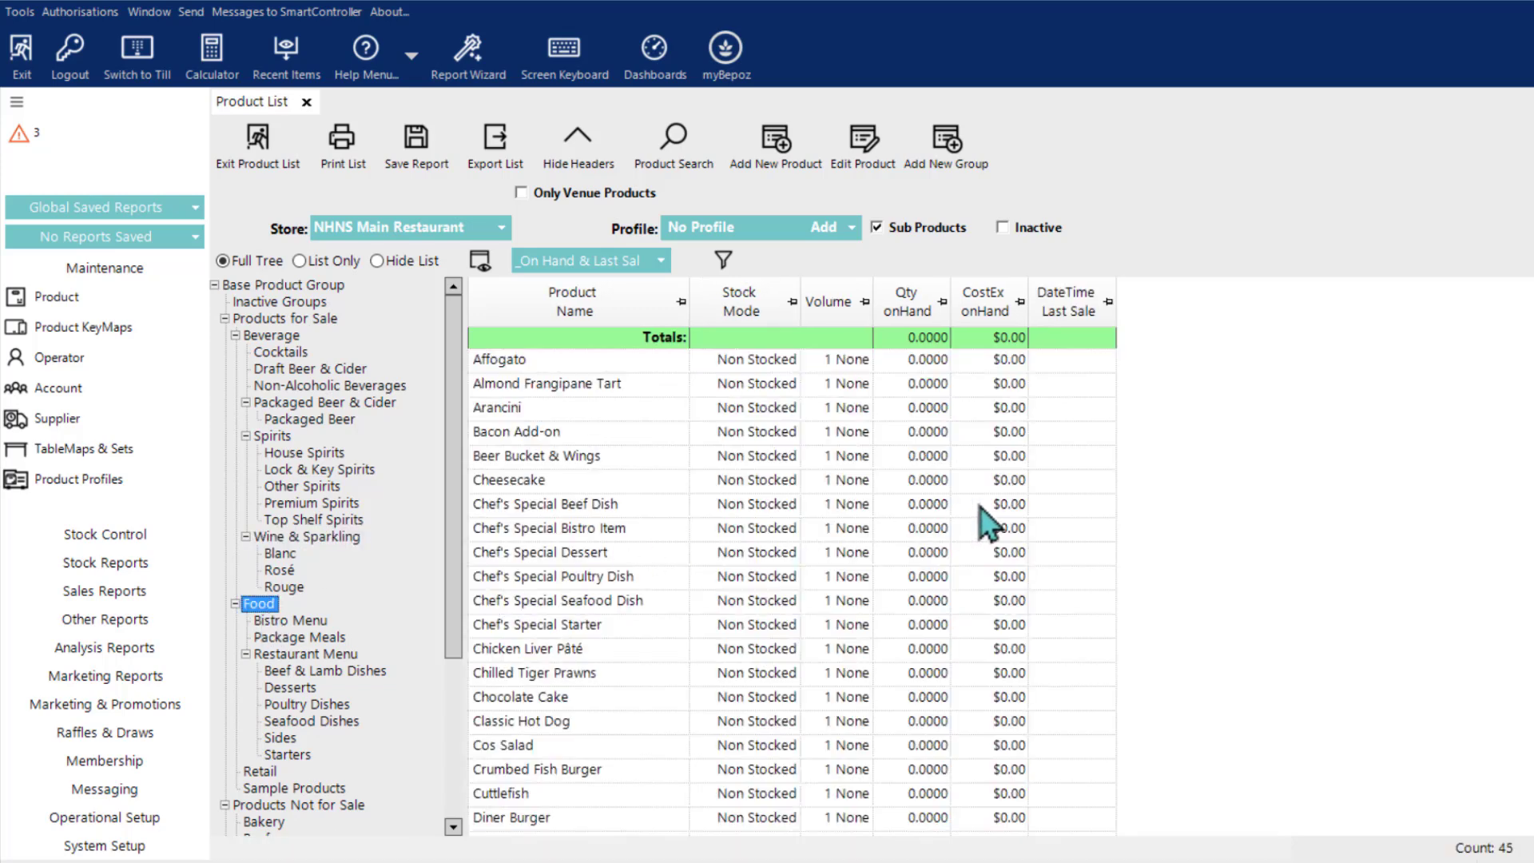
pyautogui.scroll(-1, 1142, 557)
pyautogui.scroll(-7, 1141, 556)
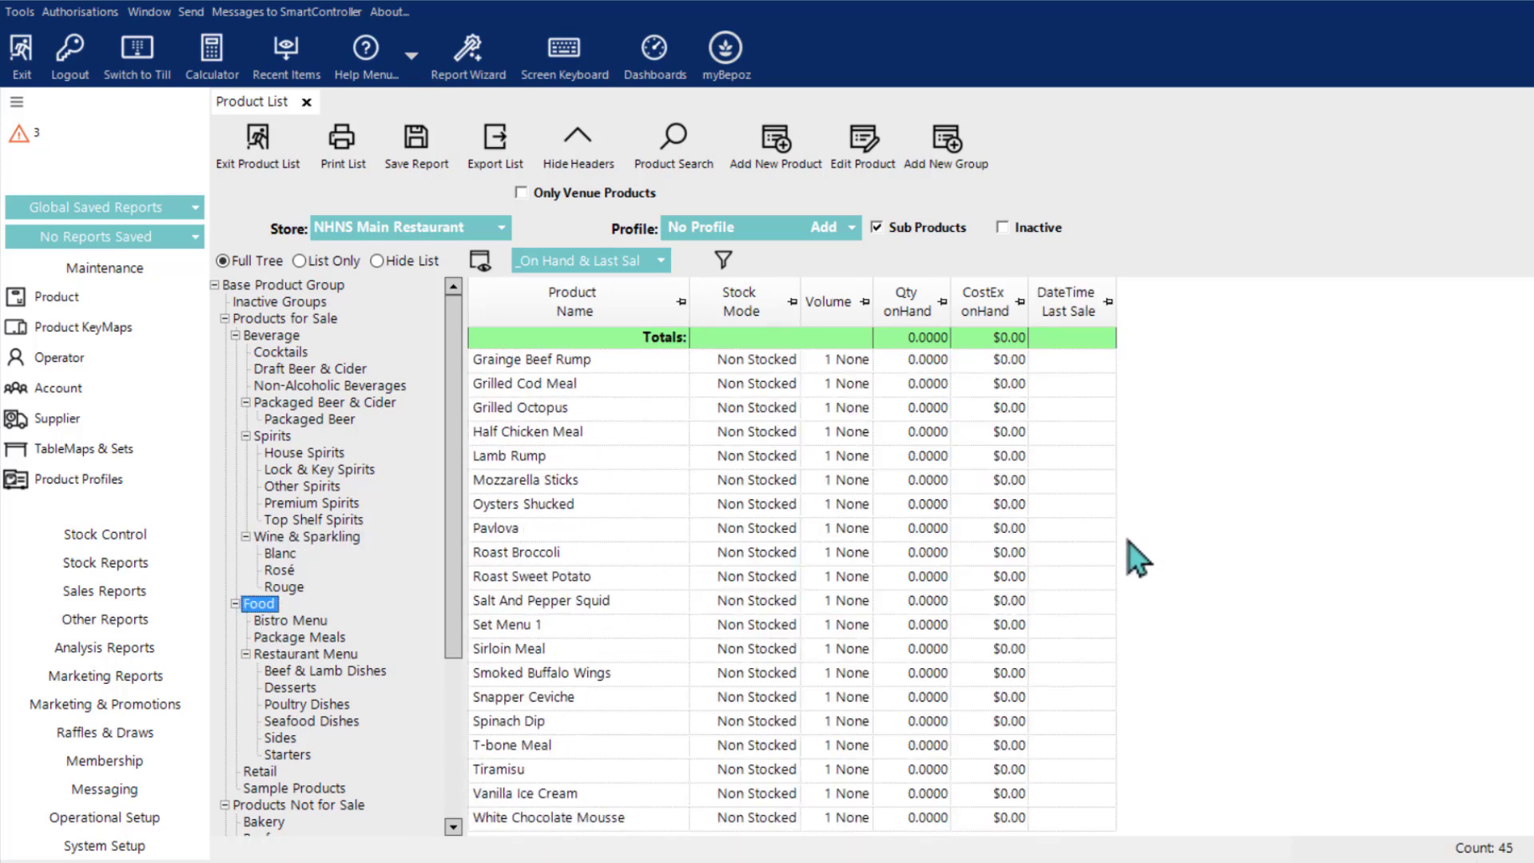
pyautogui.scroll(8, 1130, 562)
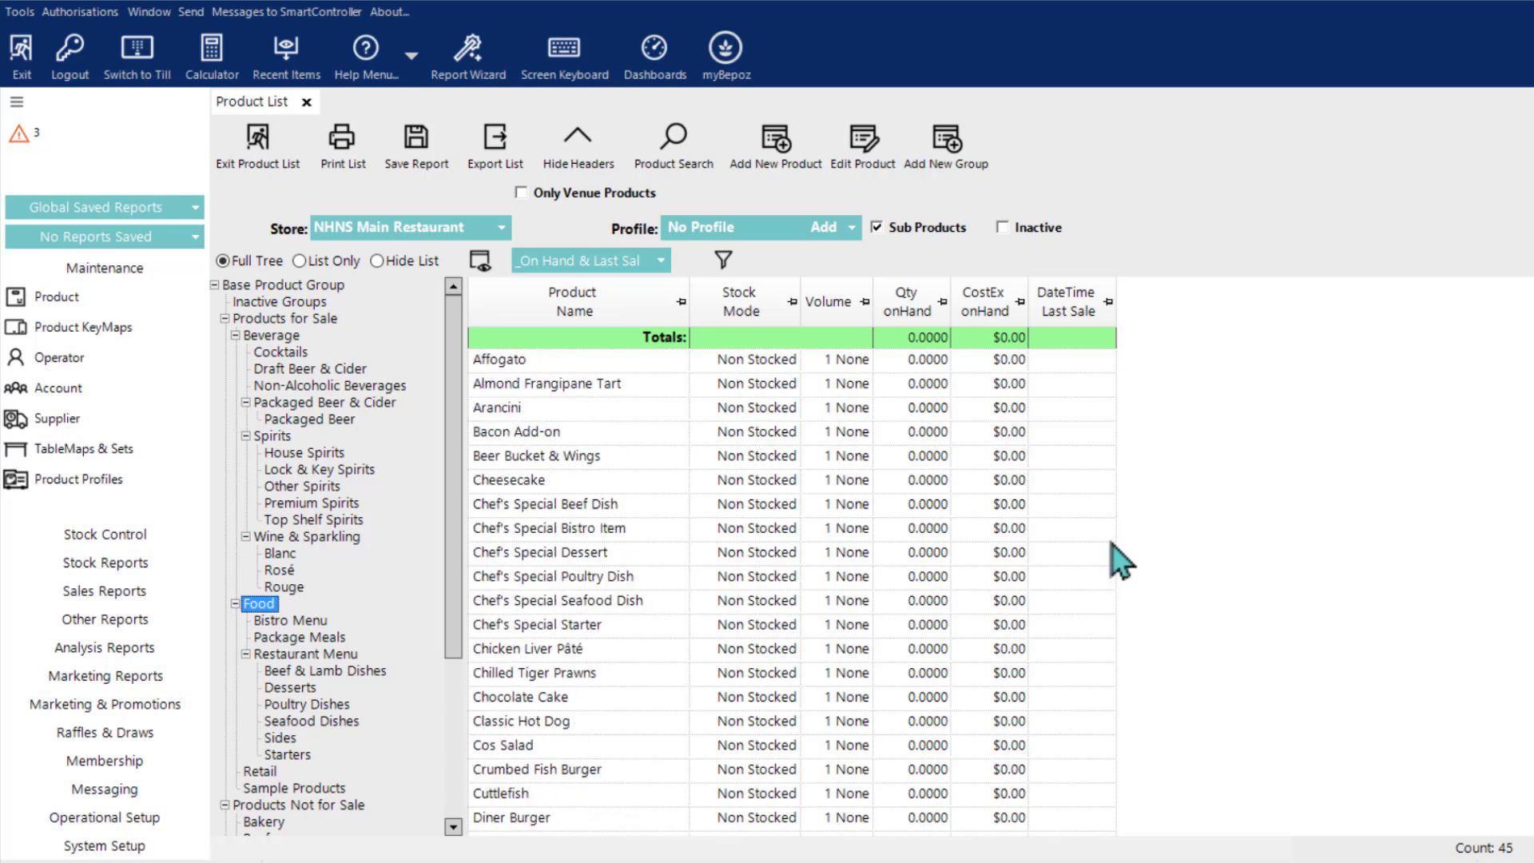
# Step: Review the products in the Package Meals and Restaurant Menu groups
pyautogui.click(320, 639)
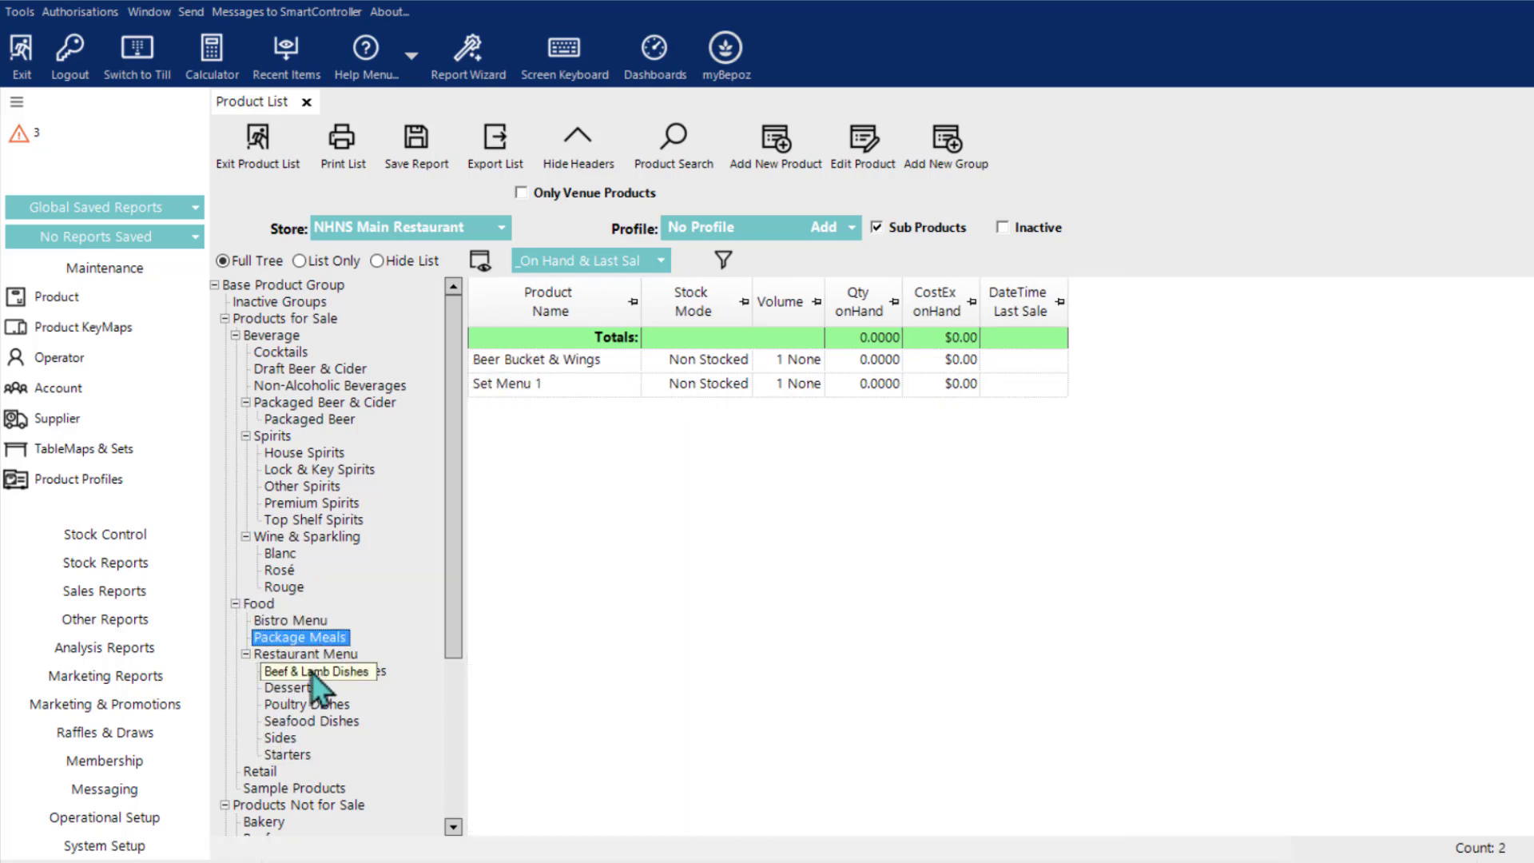
pyautogui.click(302, 654)
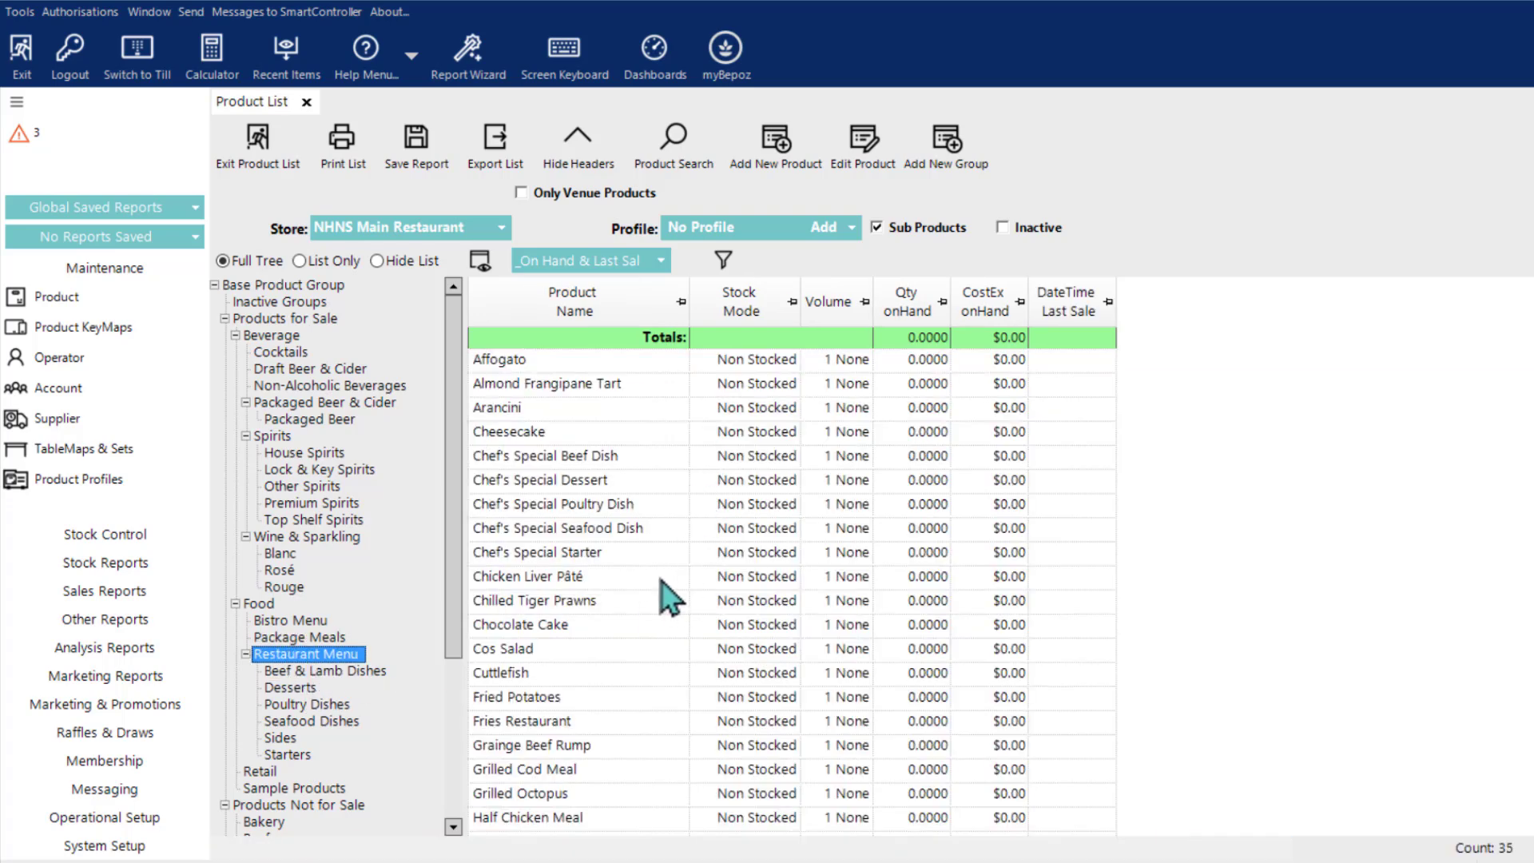
pyautogui.scroll(-2, 661, 579)
pyautogui.scroll(-3, 671, 595)
# Step: List the Products Not for Sale group and look through its products
pyautogui.moveTo(455, 551); pyautogui.dragTo(452, 747)
pyautogui.click(317, 571)
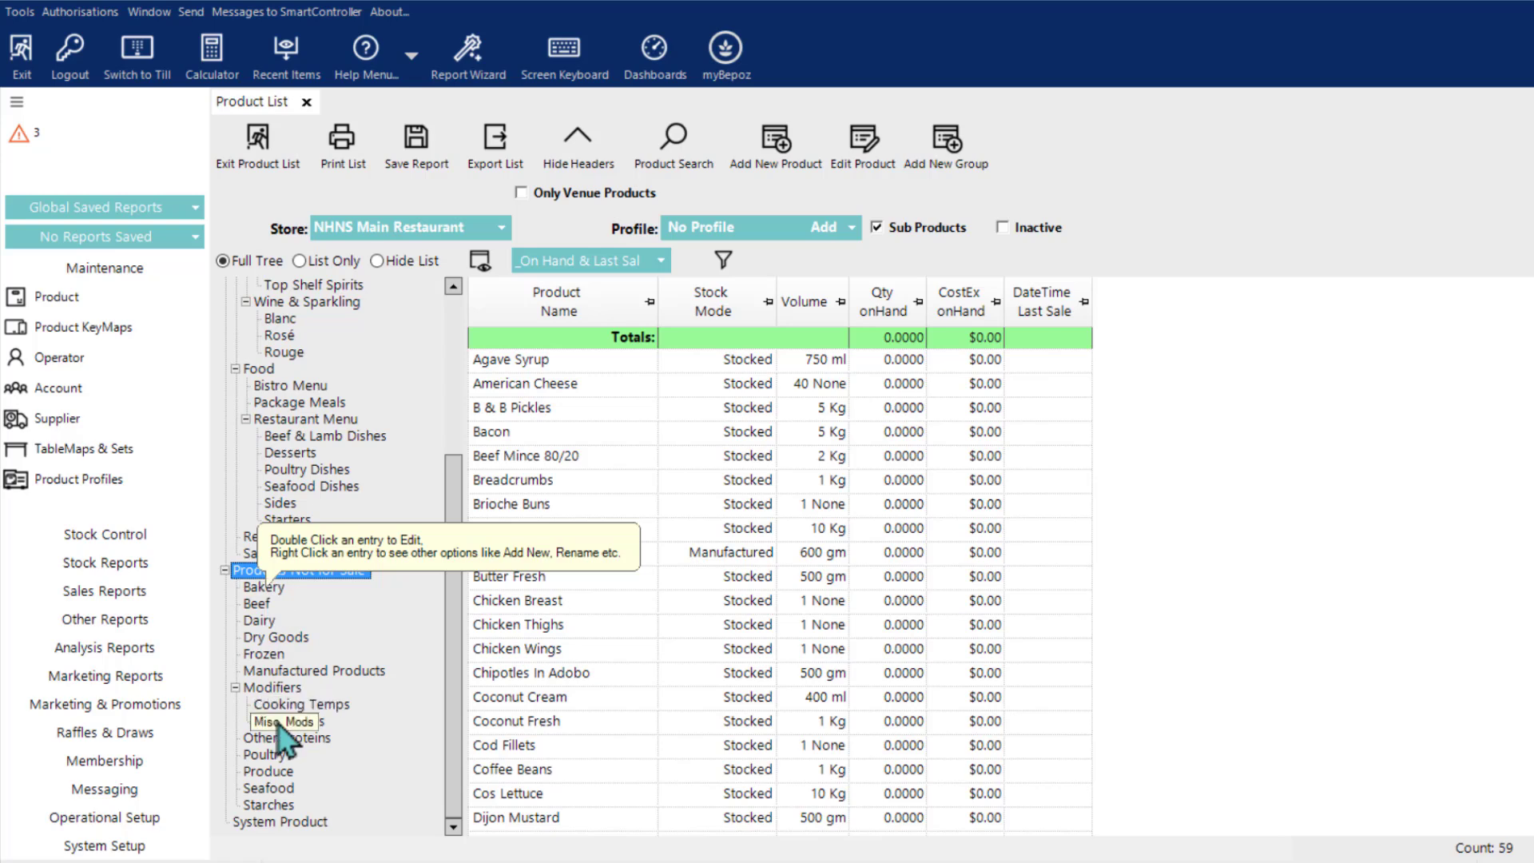
pyautogui.scroll(-10, 1234, 508)
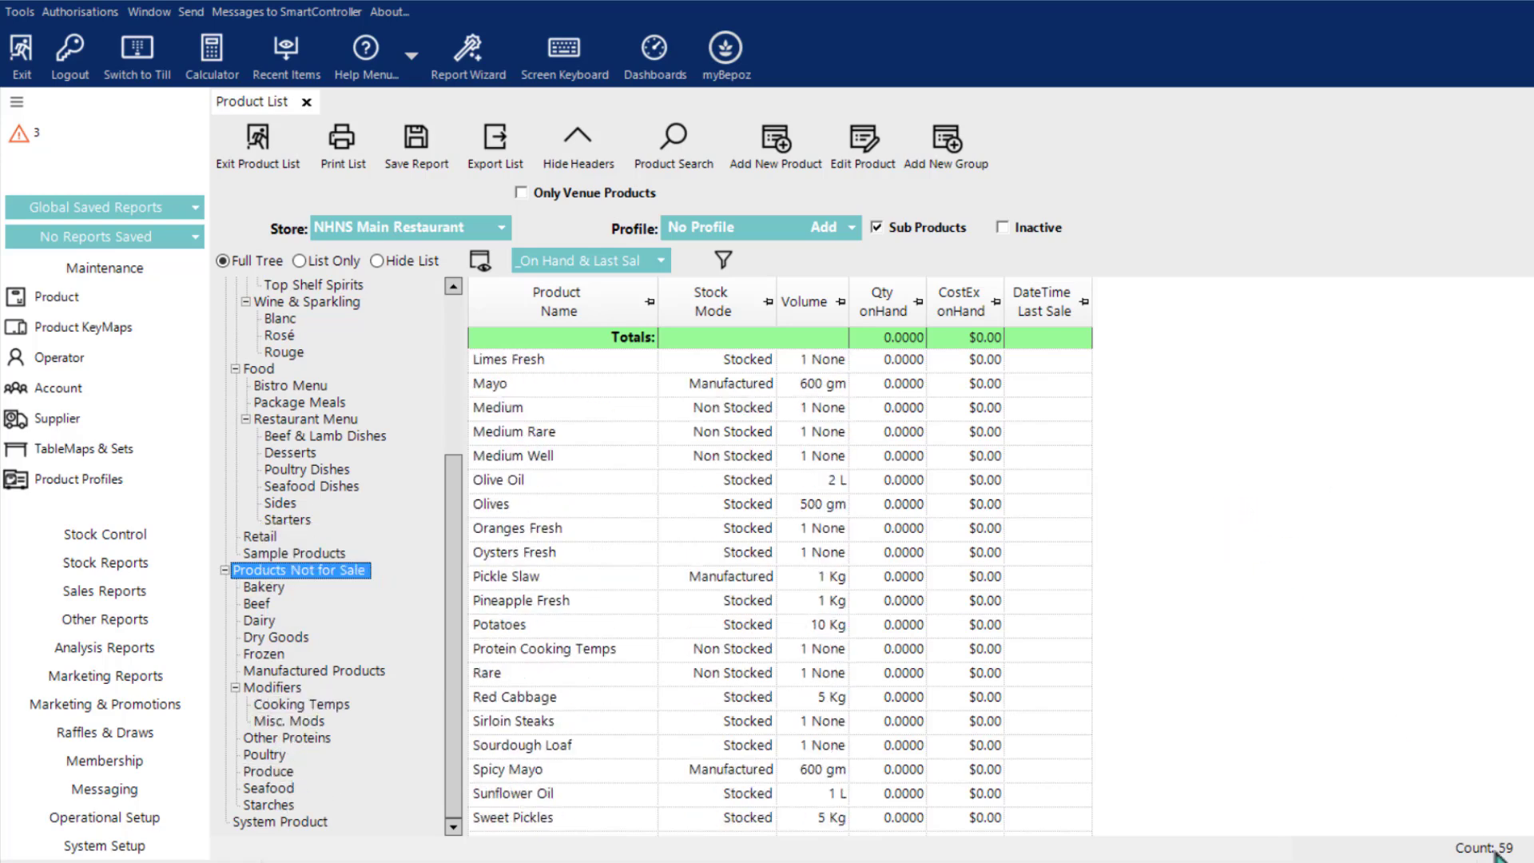
pyautogui.scroll(-3, 1174, 639)
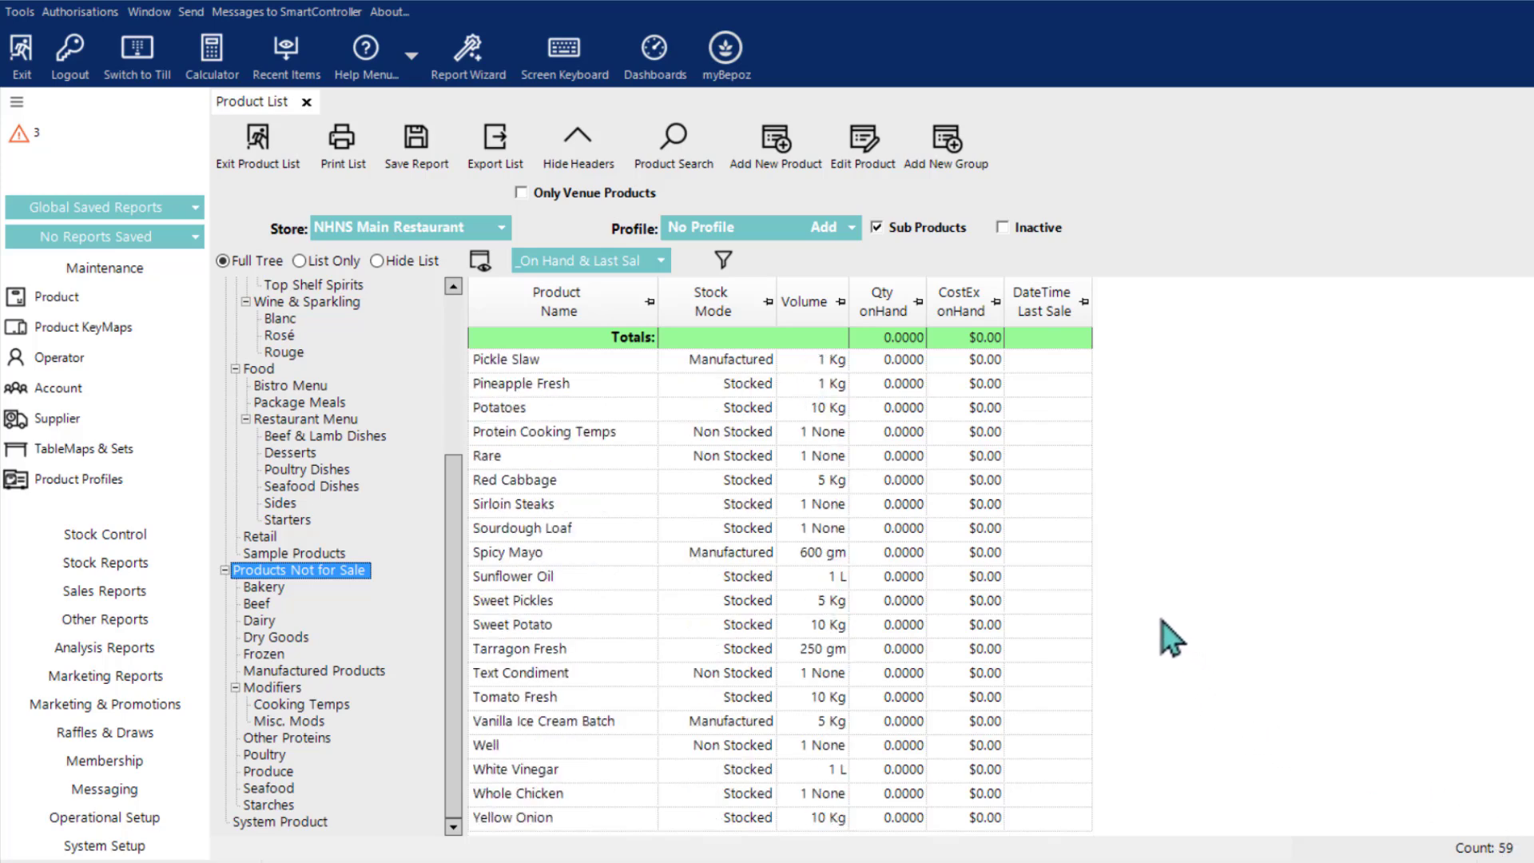
pyautogui.scroll(13, 1170, 637)
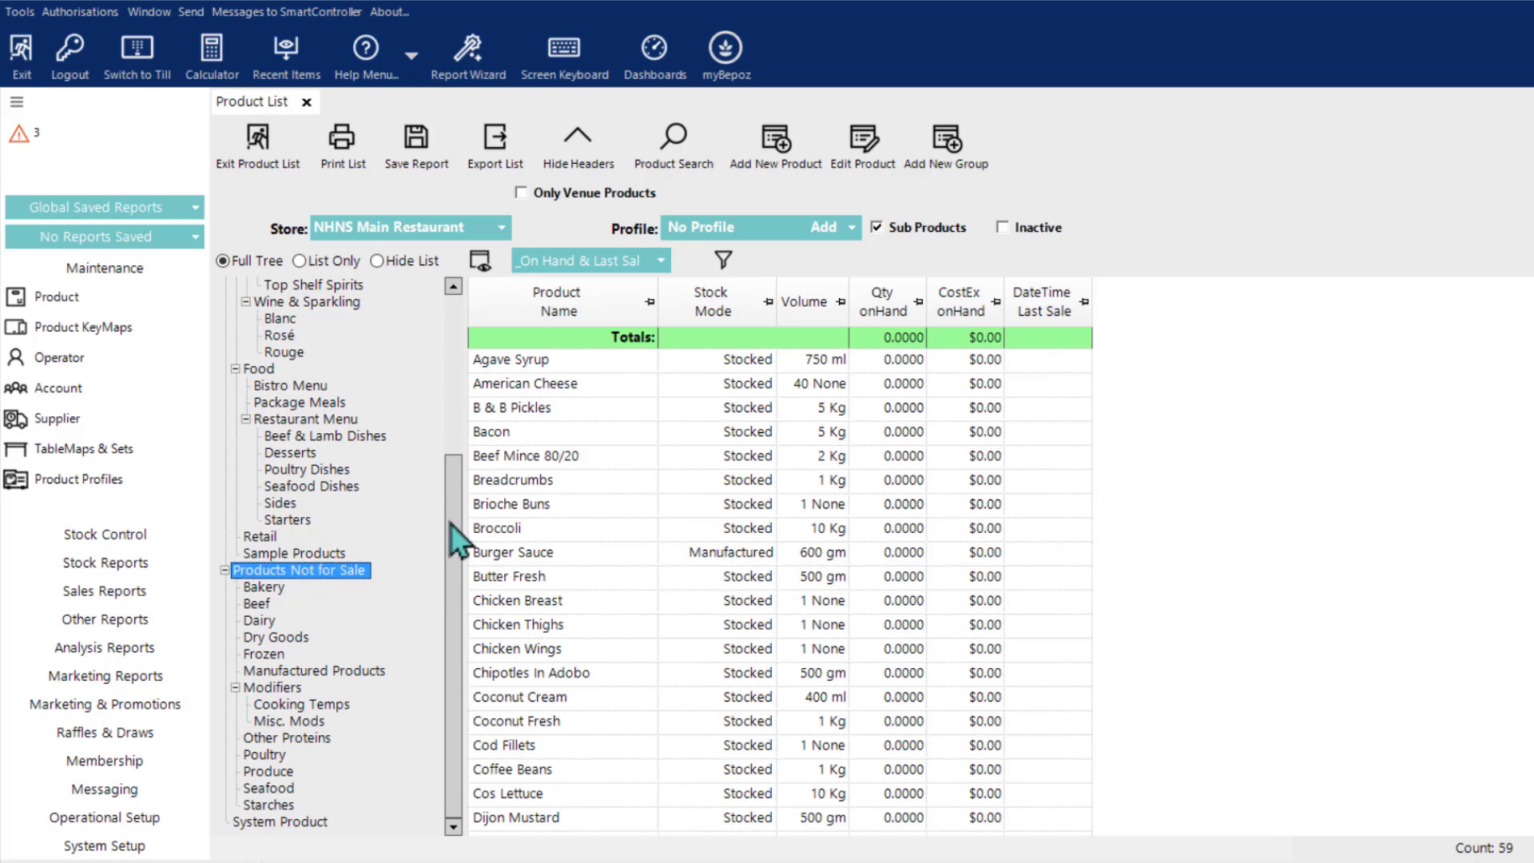
# Step: Select Burger Sauce and examine the stock modes and volumes throughout the Products Not for Sale list
pyautogui.moveTo(452, 511); pyautogui.dragTo(459, 337)
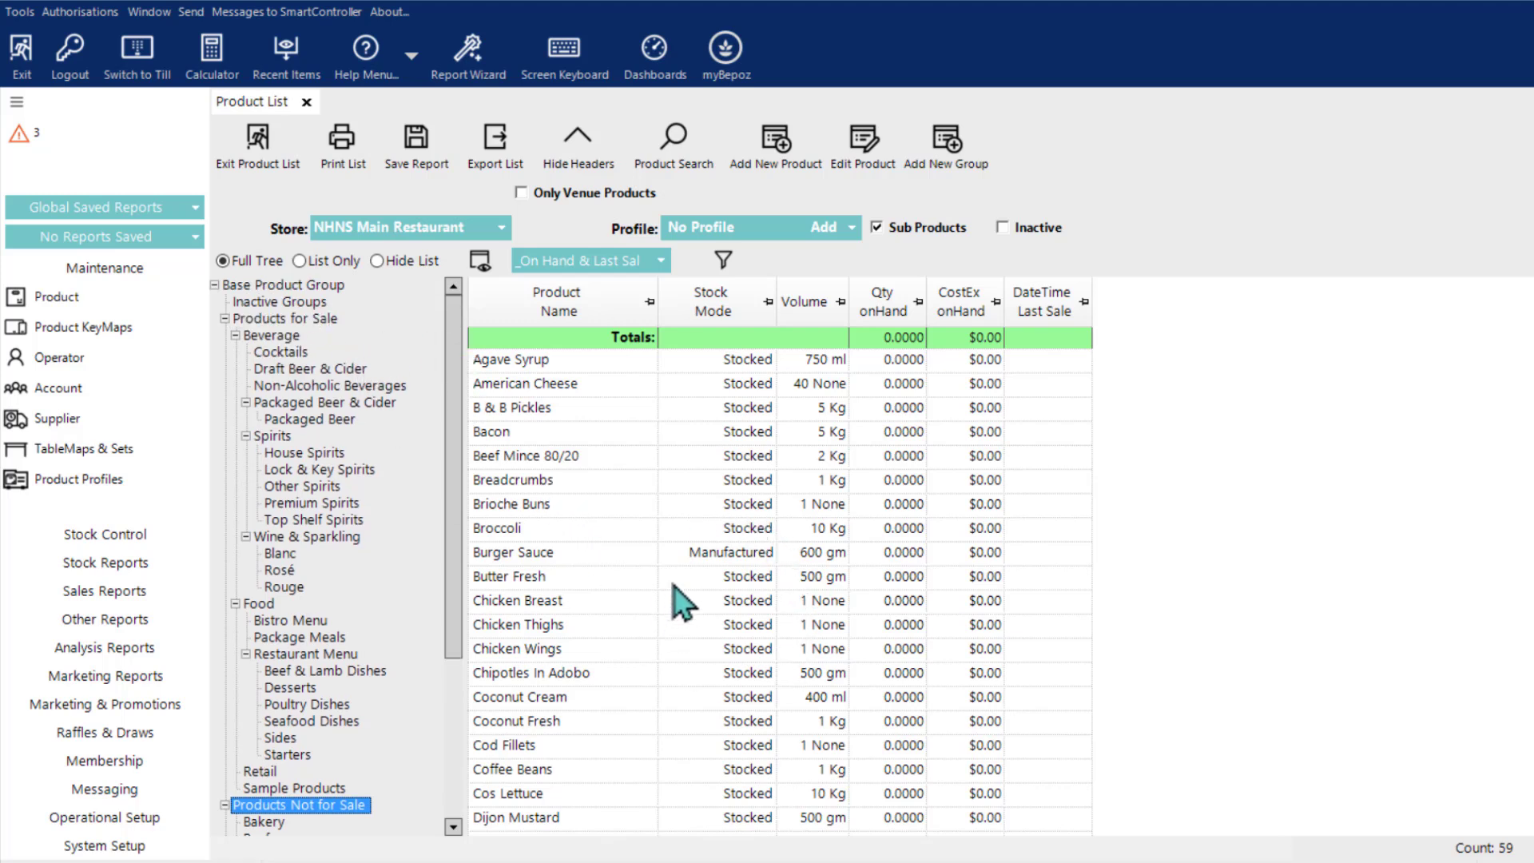
pyautogui.click(622, 557)
pyautogui.scroll(-4, 763, 583)
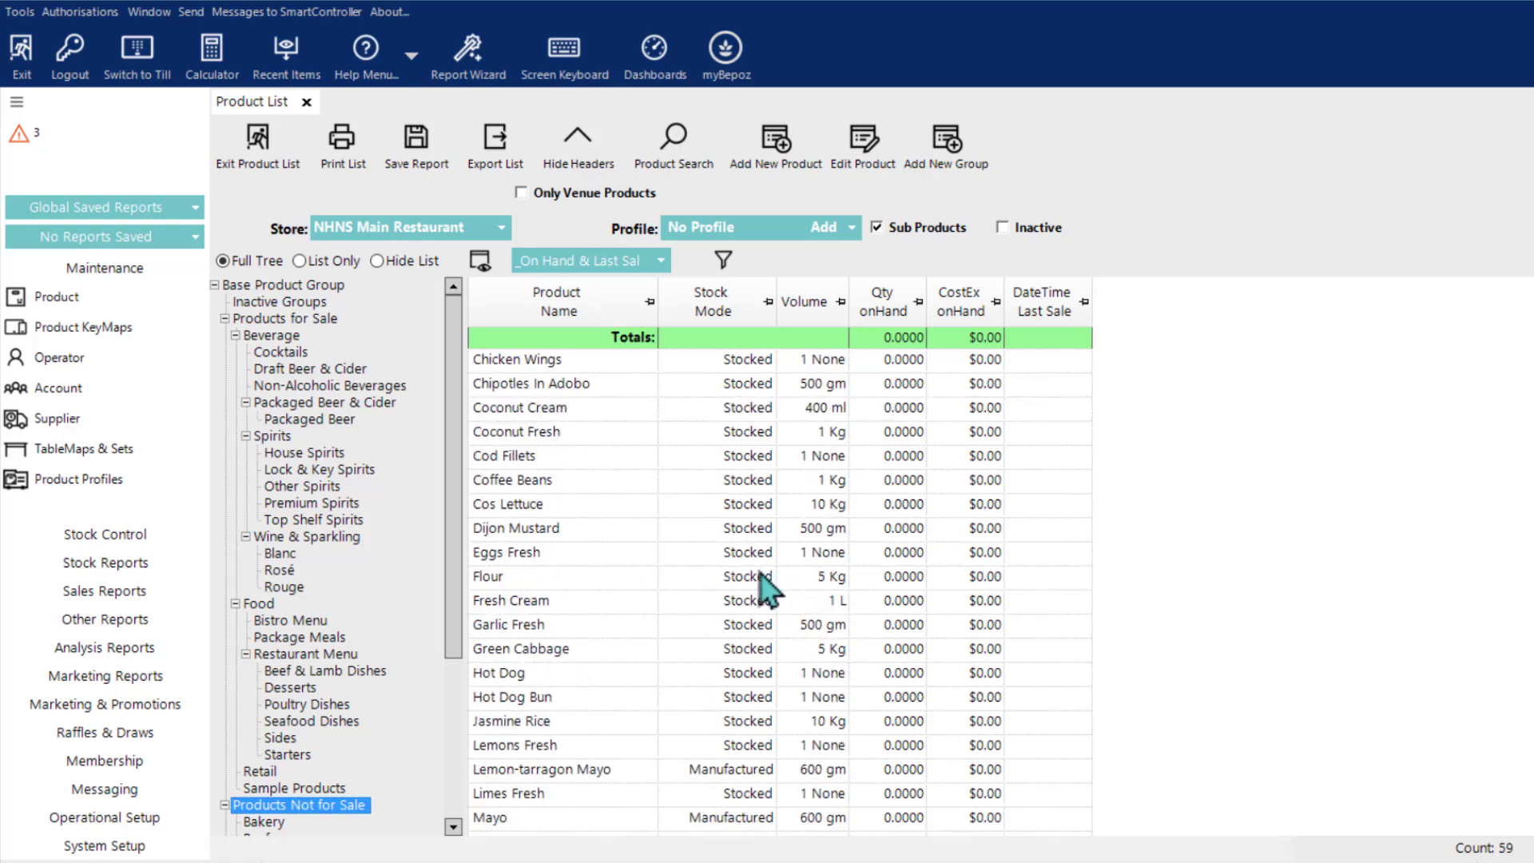
pyautogui.scroll(-2, 755, 575)
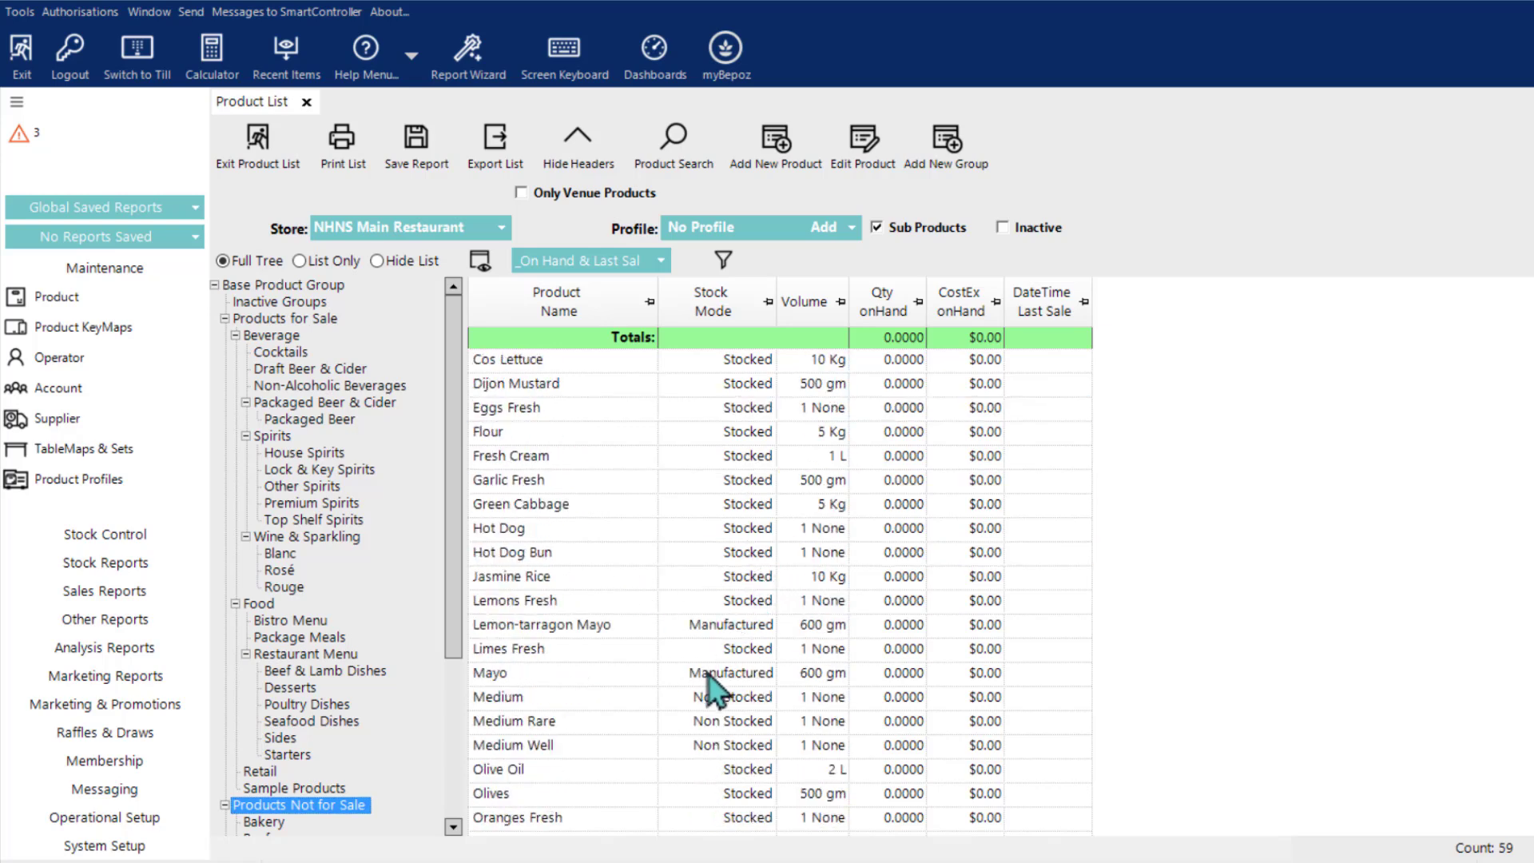
pyautogui.scroll(-3, 734, 708)
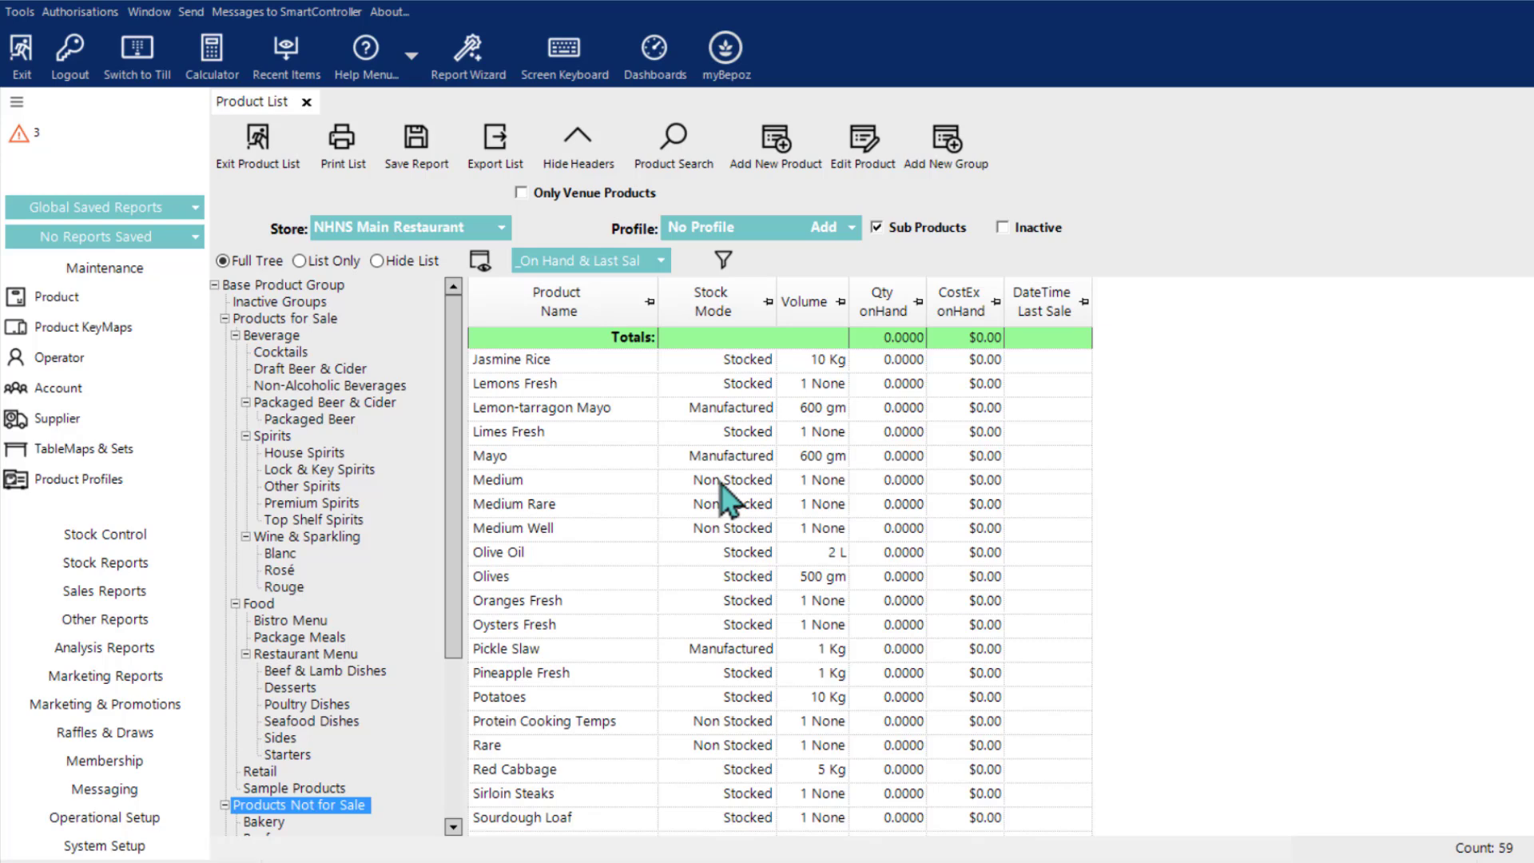
pyautogui.scroll(-3, 721, 731)
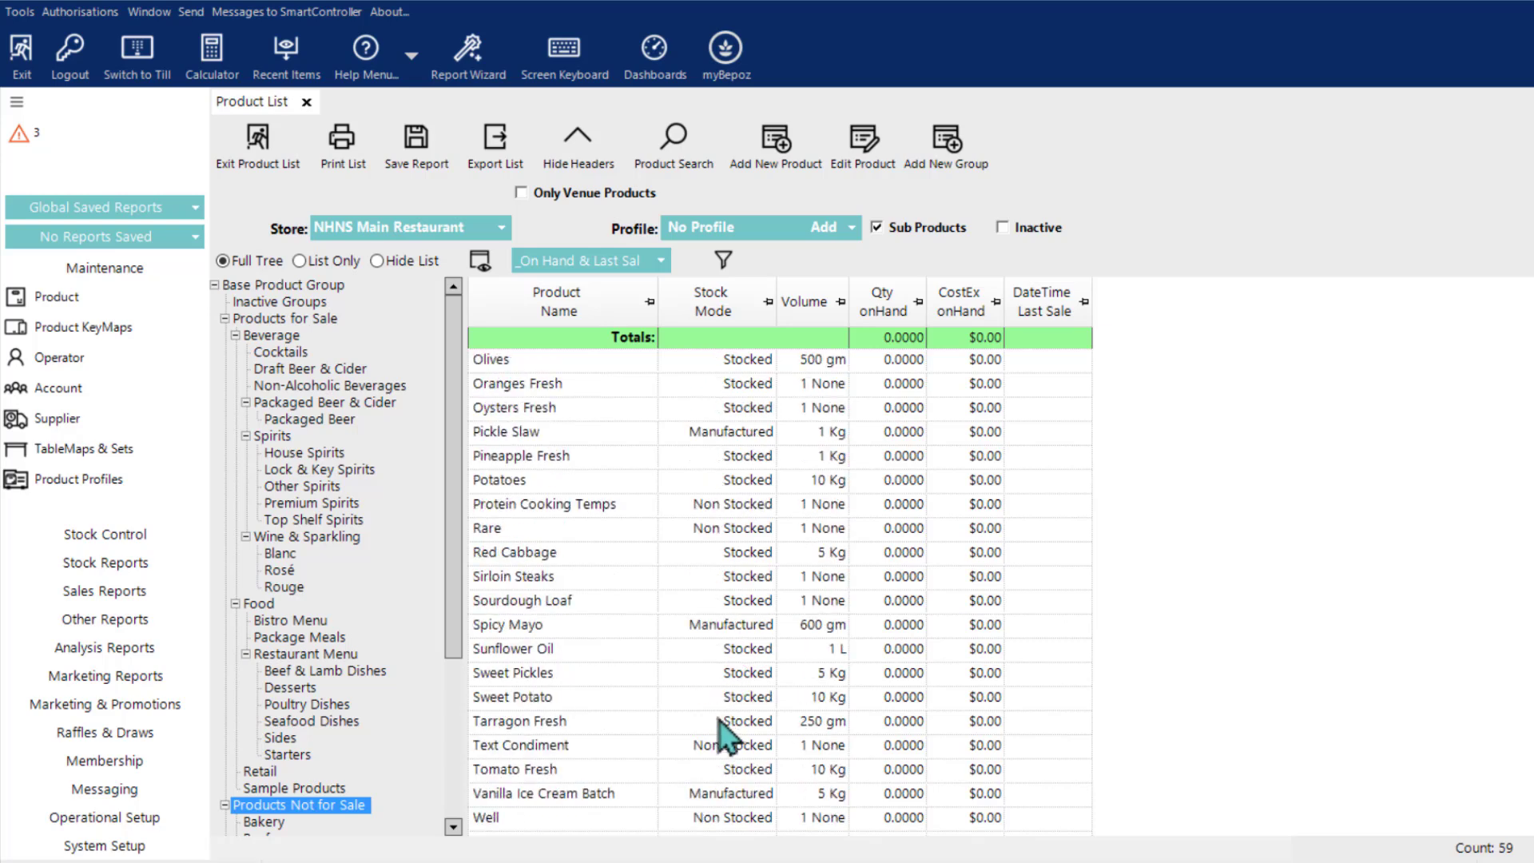
pyautogui.scroll(-1, 728, 707)
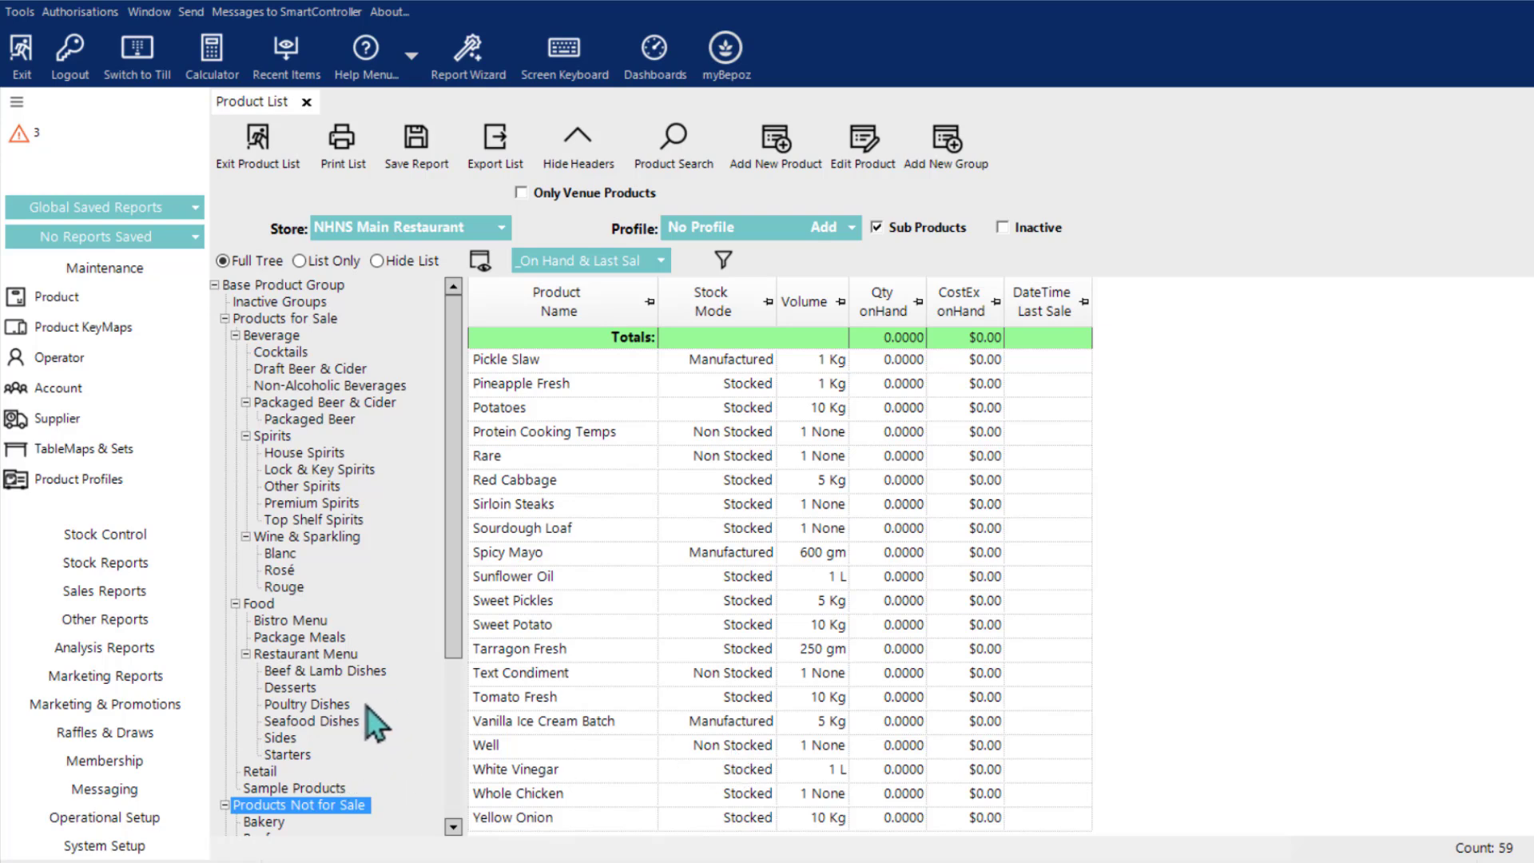
pyautogui.scroll(13, 727, 758)
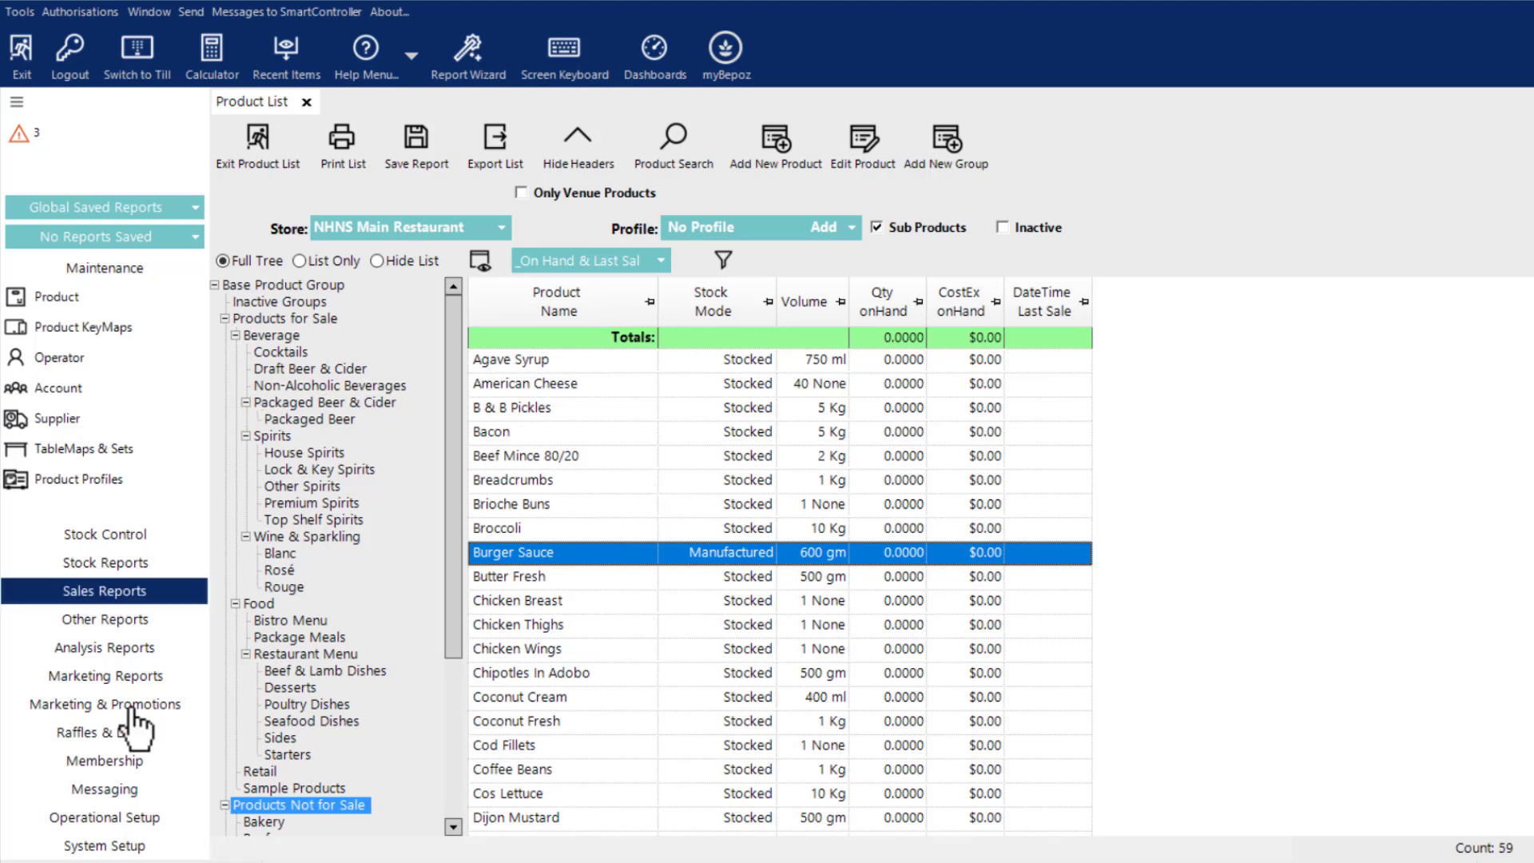
# Step: Open the global settings for editing from the Venue, Stores & Tills list in System Setup
pyautogui.click(111, 848)
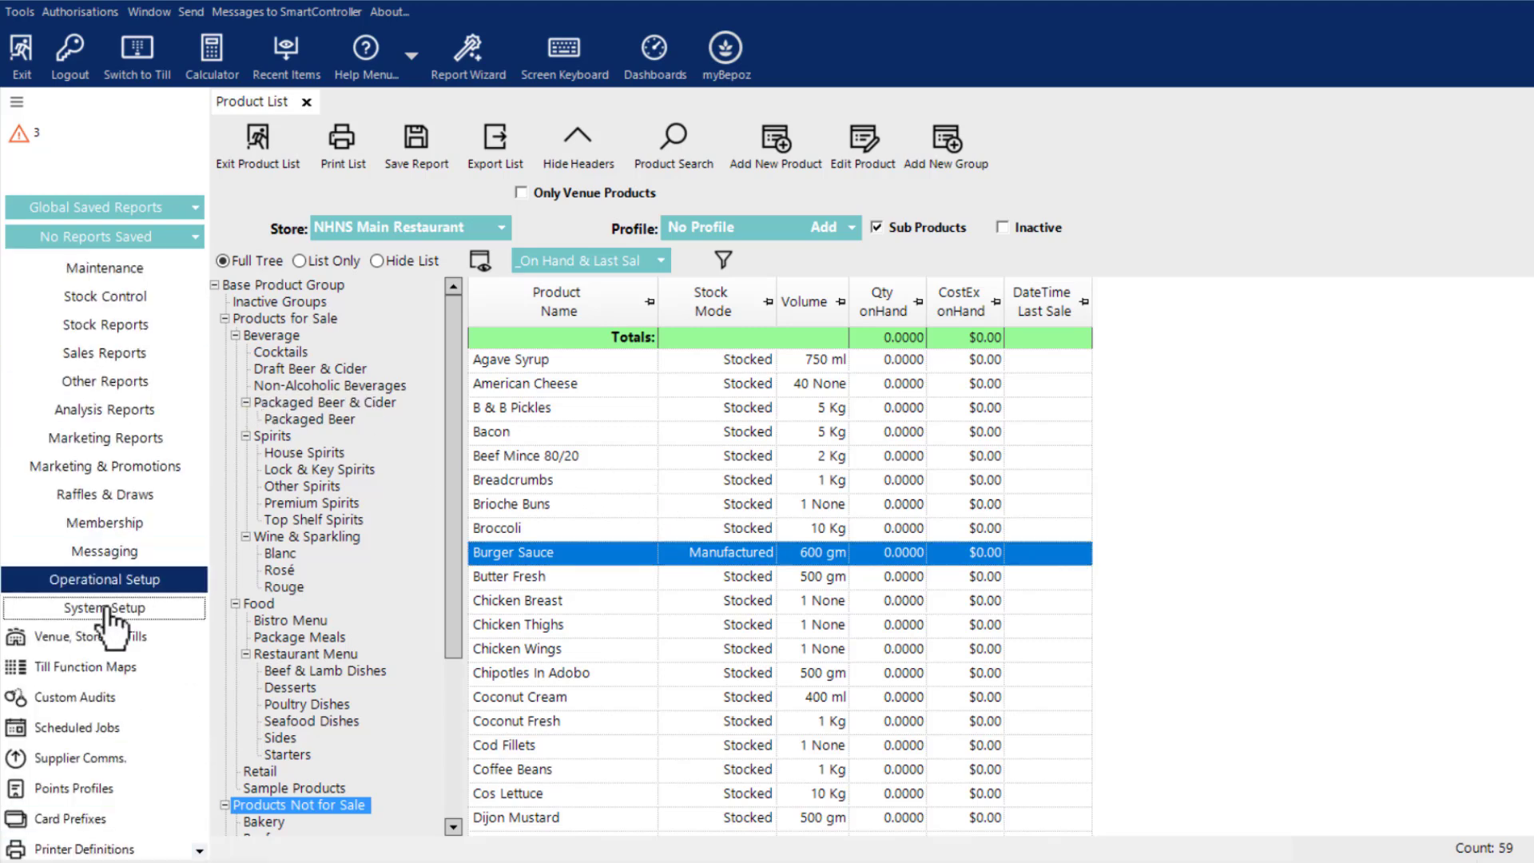
pyautogui.click(94, 639)
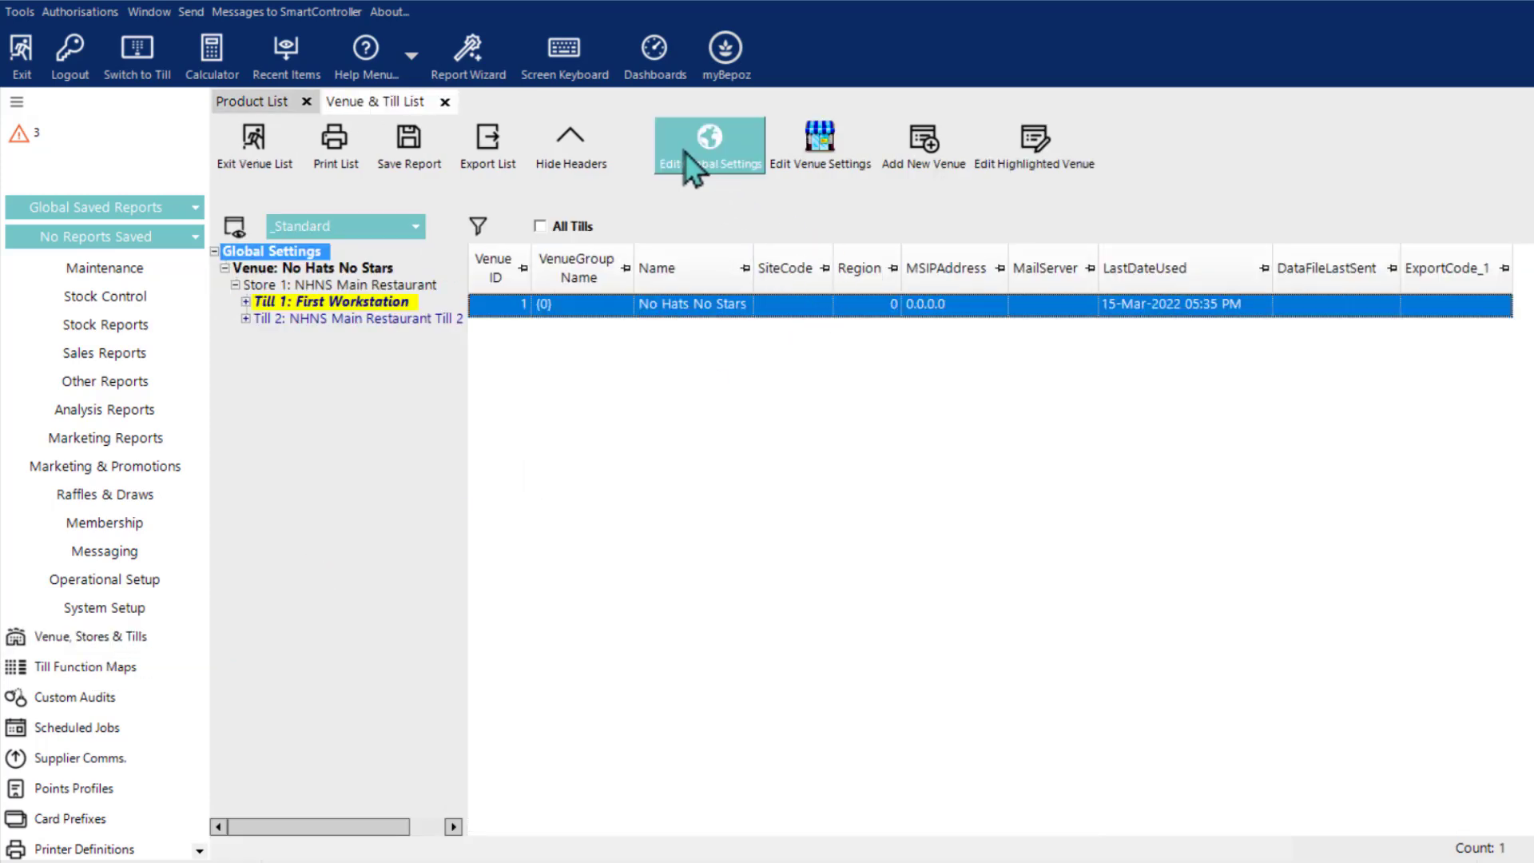
pyautogui.click(687, 156)
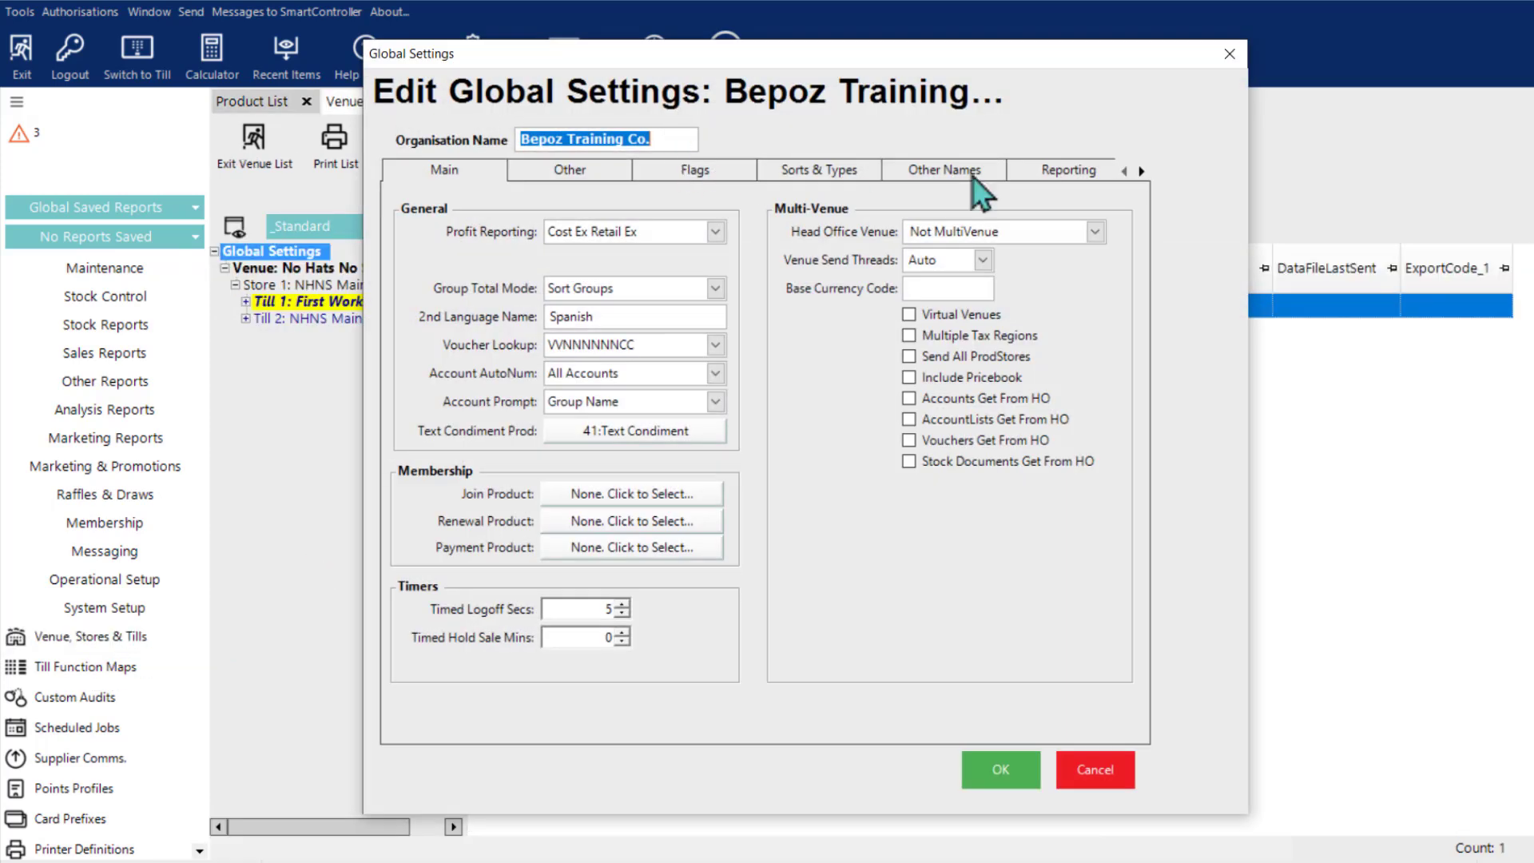
# Step: Bring up the SmartPOS Scheme settings and switch the till scheme to Tiles to examine its button styles and options
pyautogui.click(1143, 171)
pyautogui.click(1143, 171)
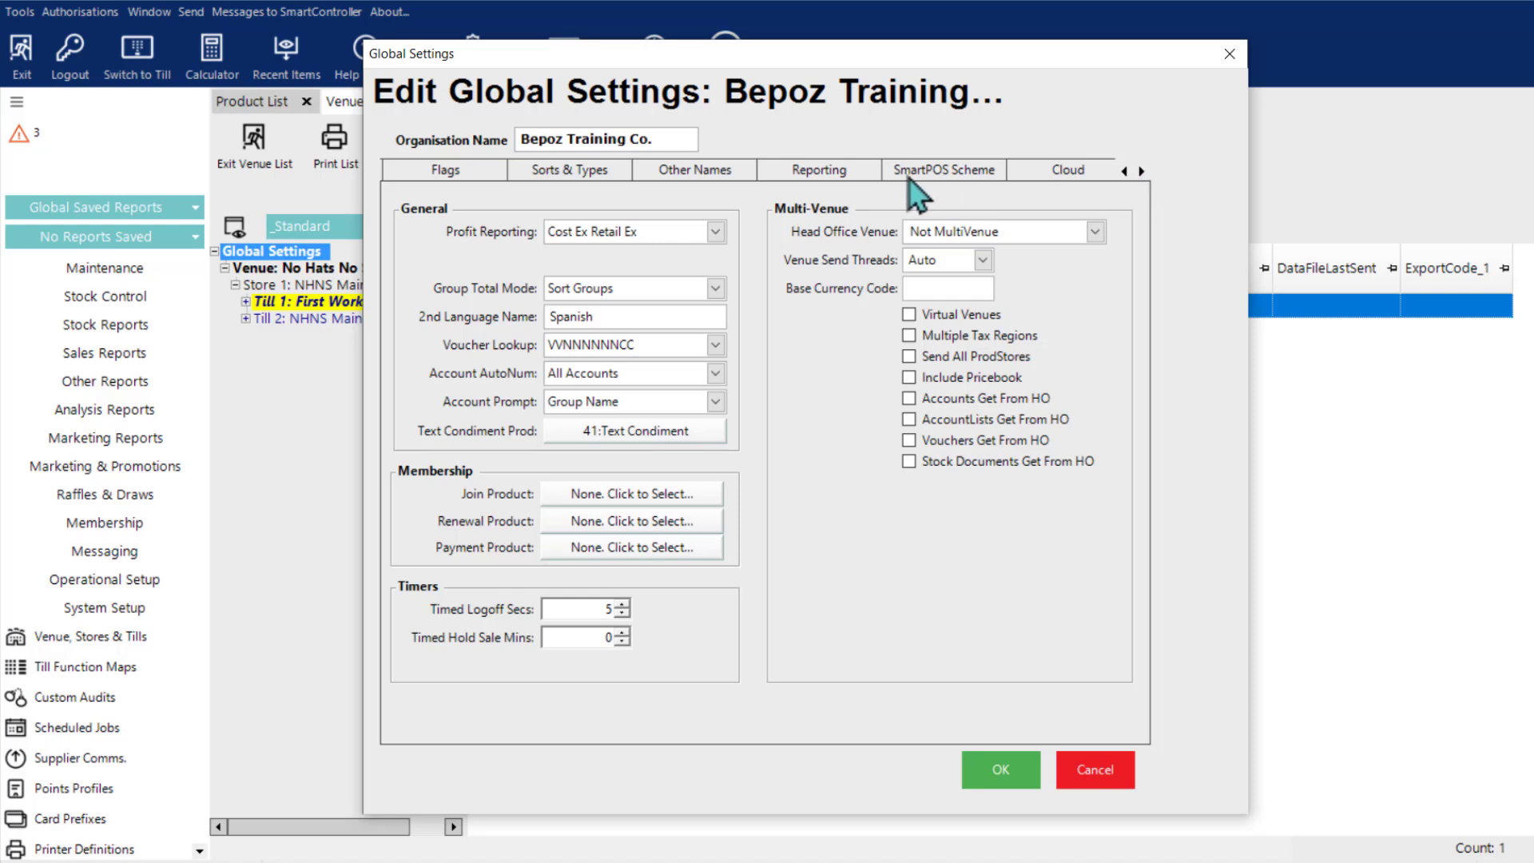
pyautogui.click(927, 189)
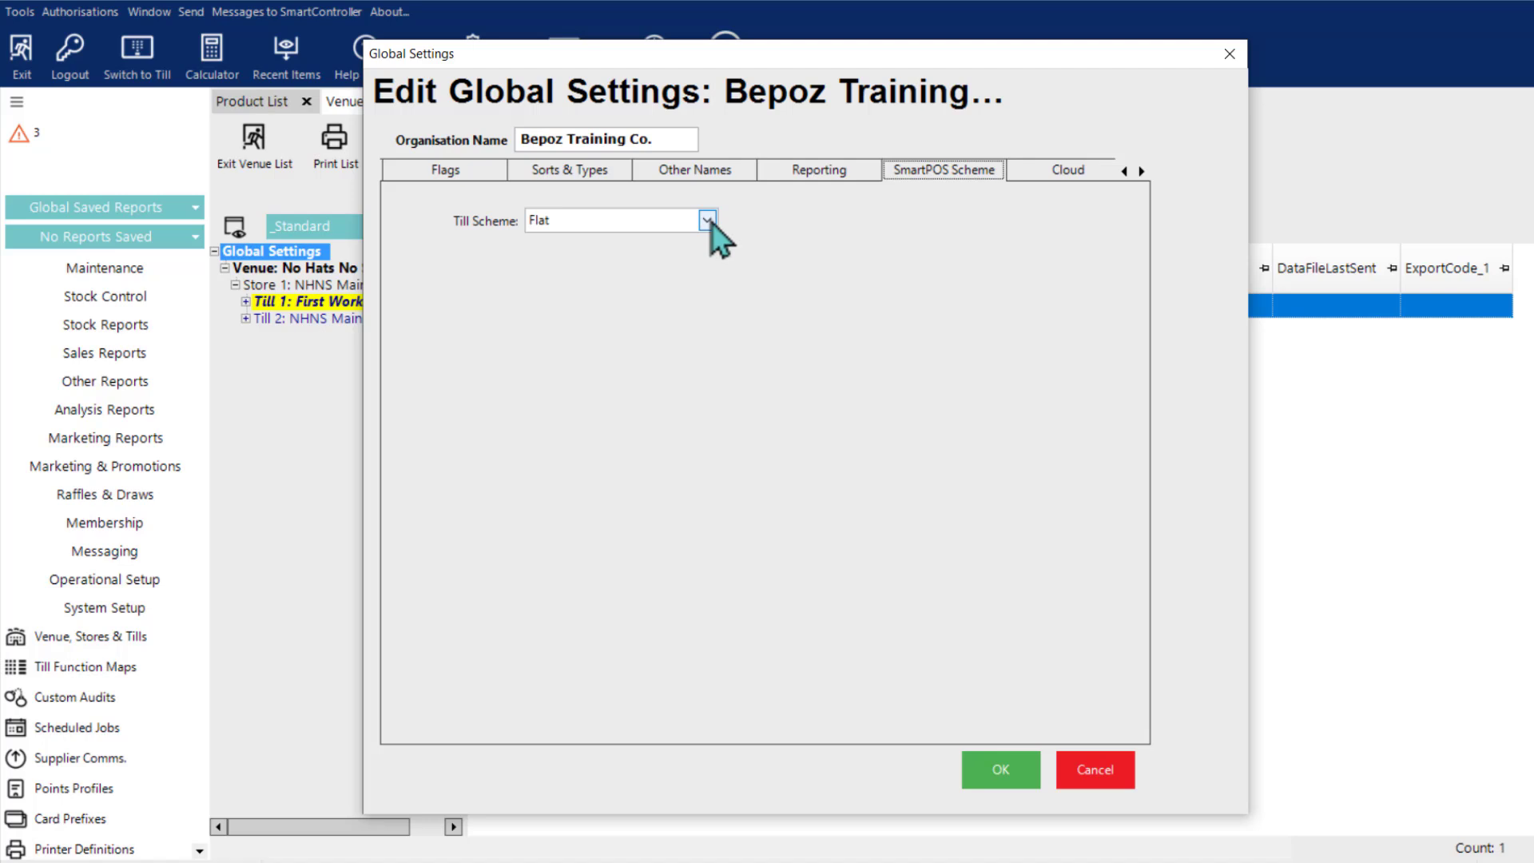
pyautogui.click(708, 221)
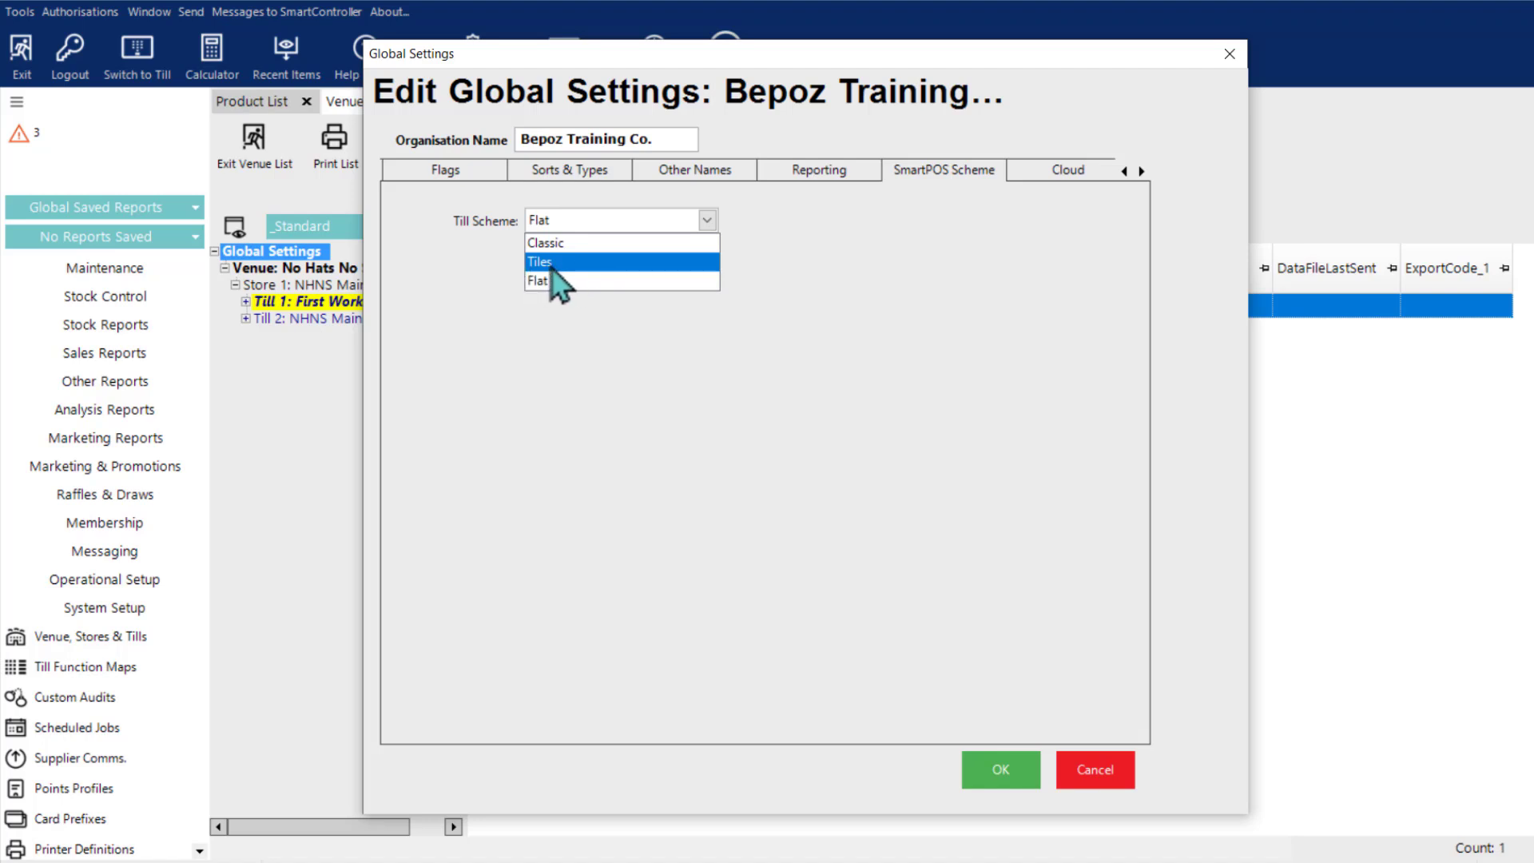
pyautogui.click(550, 264)
pyautogui.moveTo(619, 244)
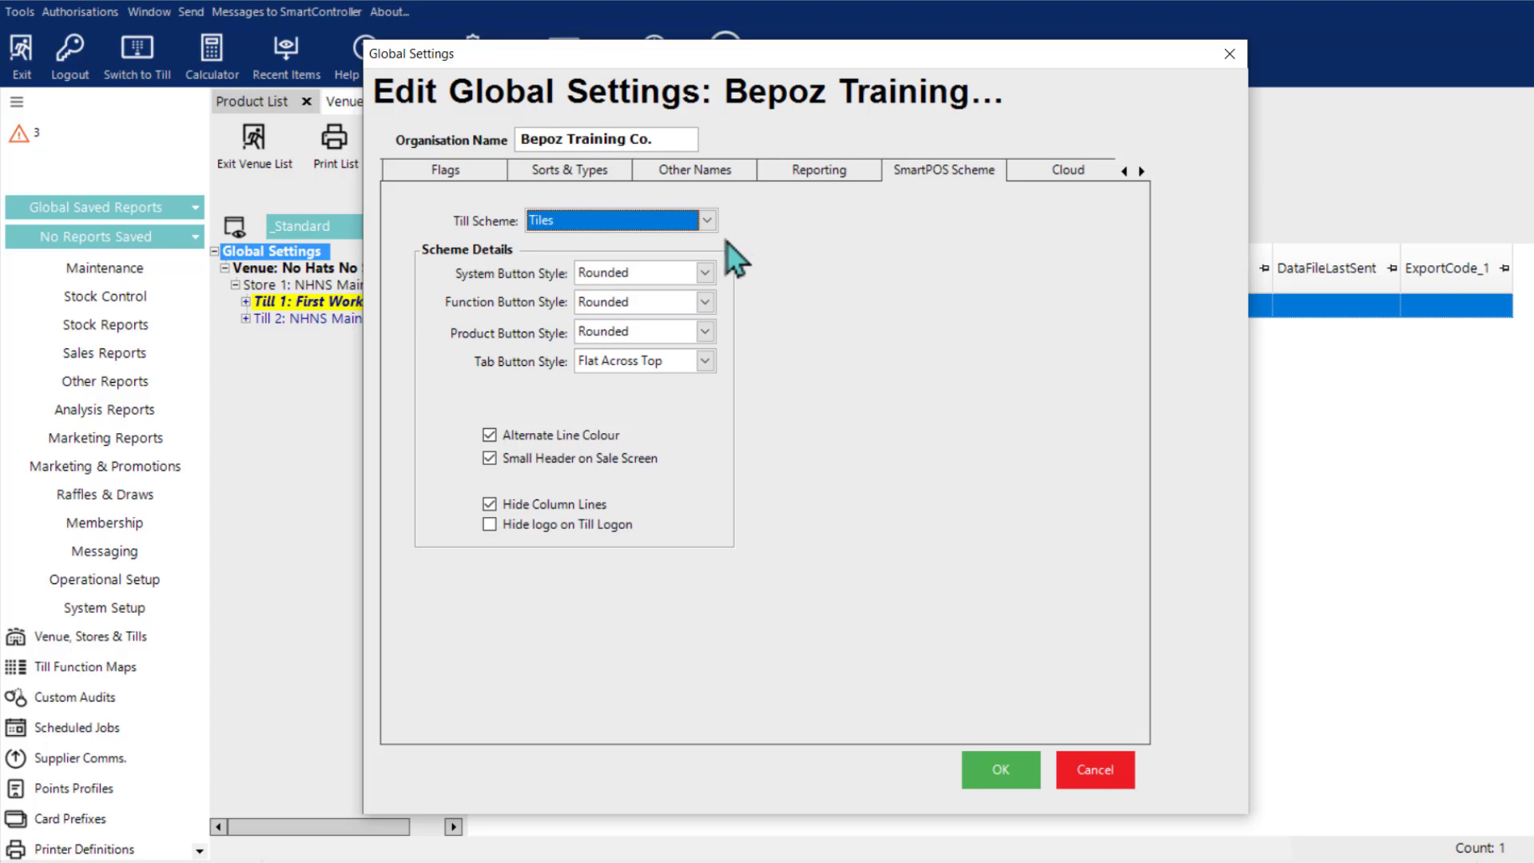
# Step: Switch the till scheme to Classic to examine its scheme details, and set it back to Flat
pyautogui.click(707, 221)
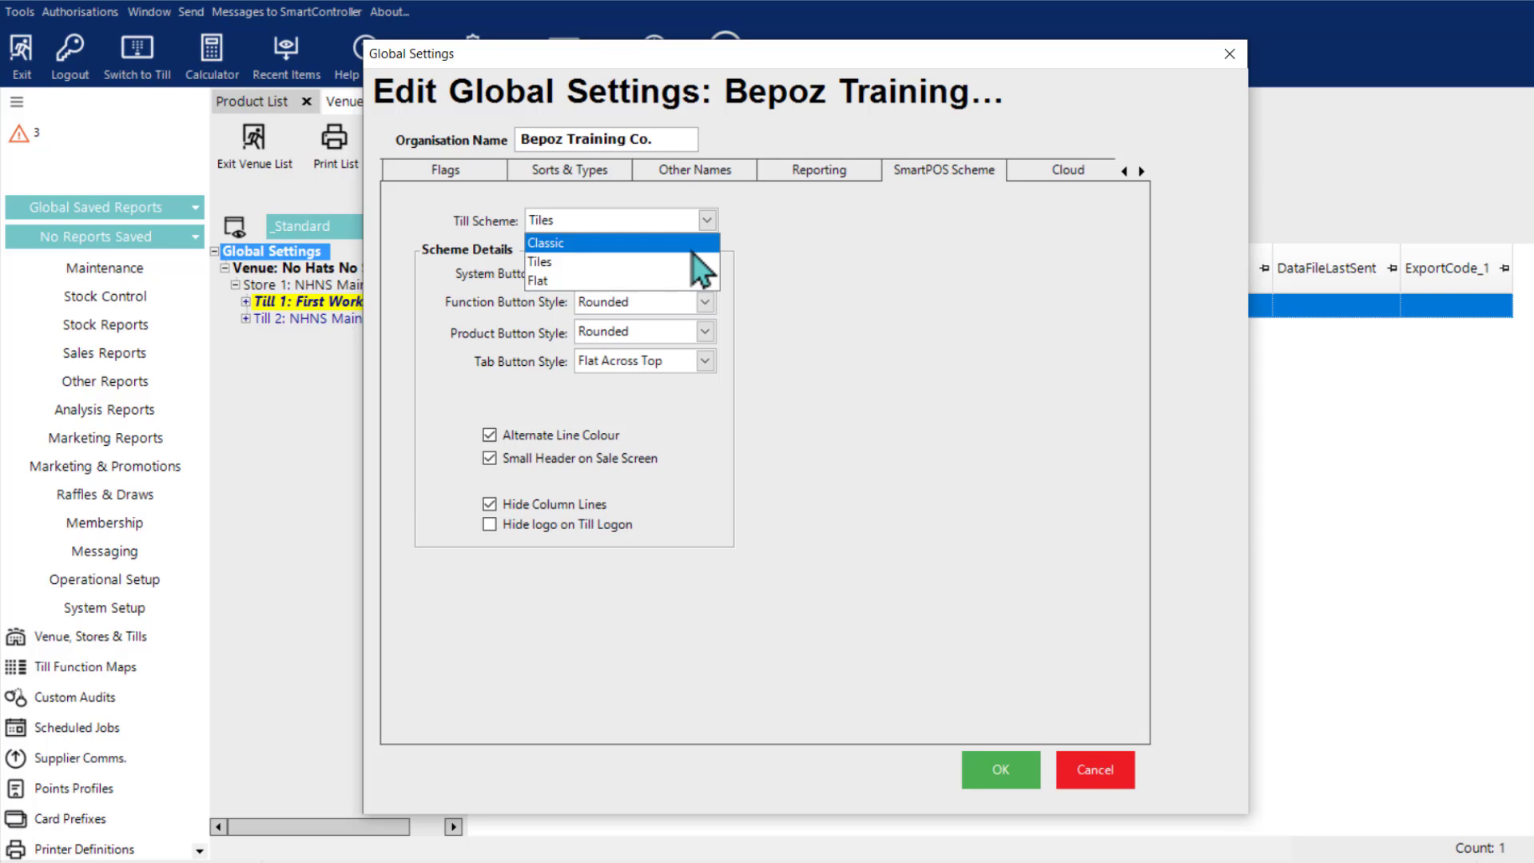
pyautogui.click(694, 249)
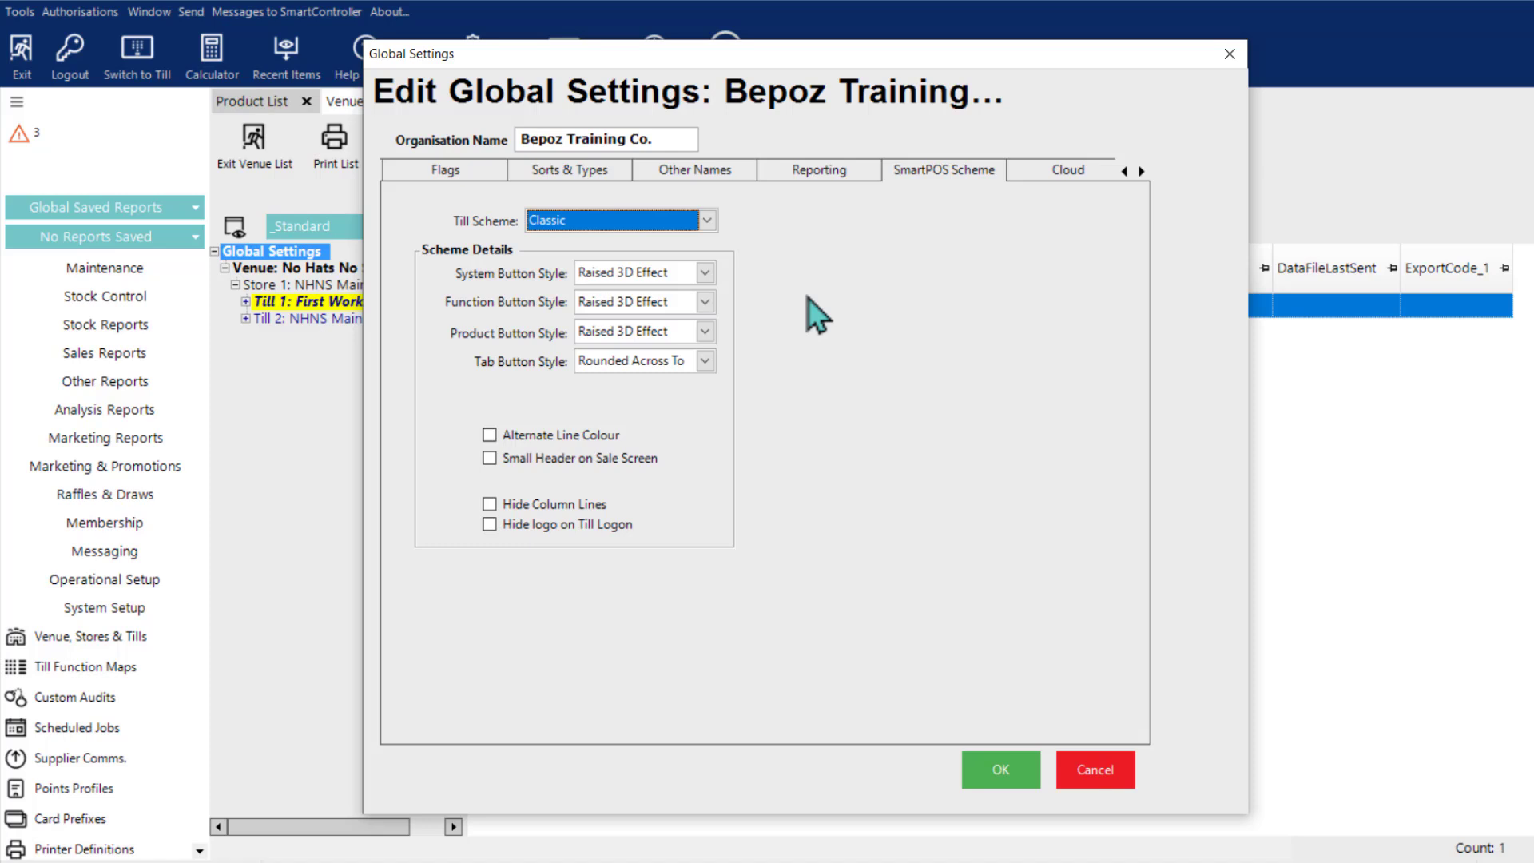
pyautogui.click(707, 221)
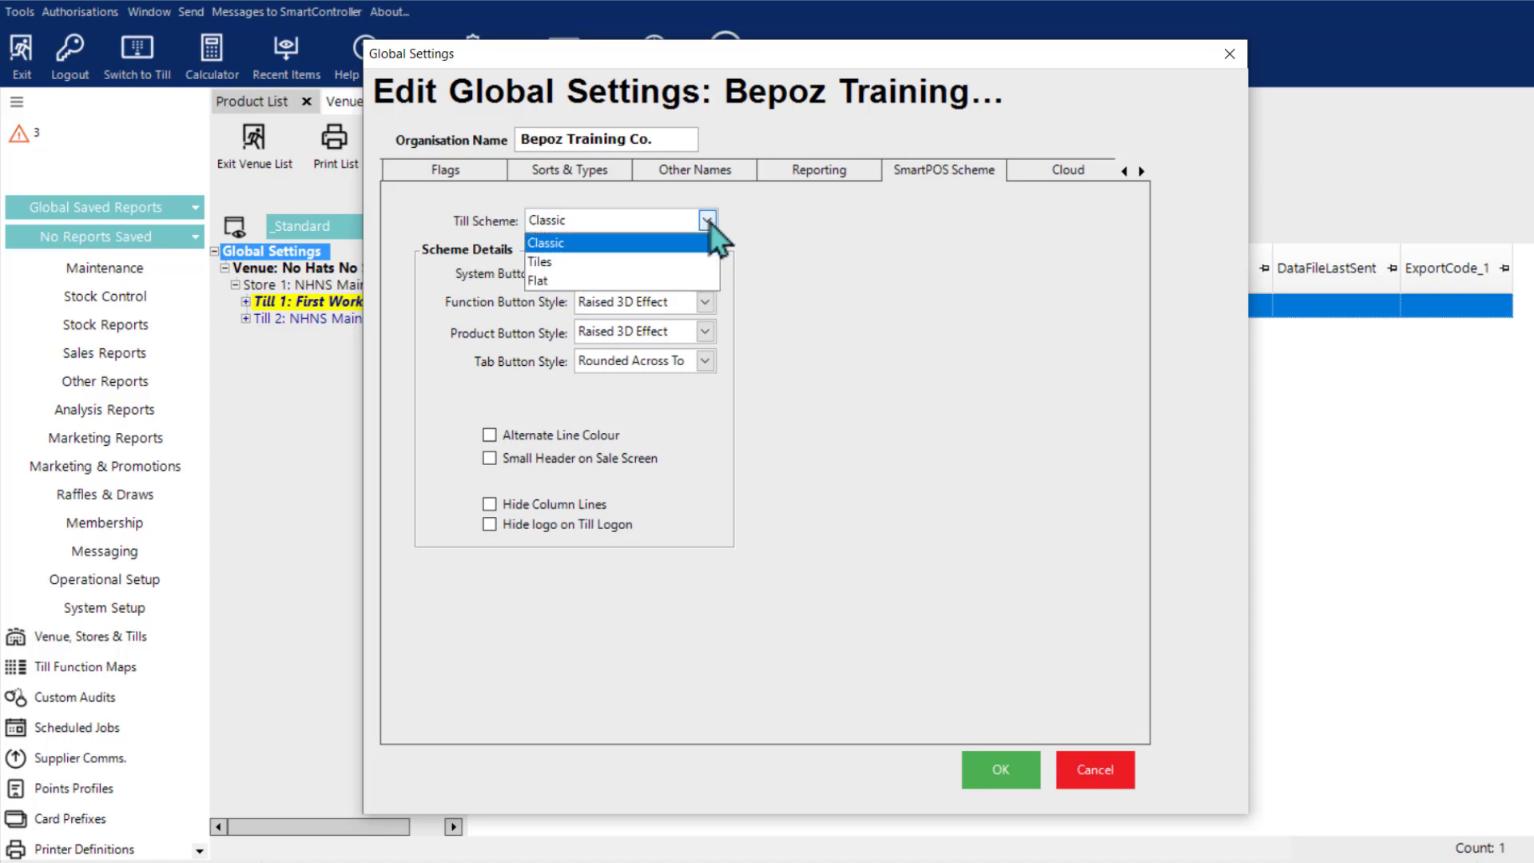
pyautogui.click(662, 281)
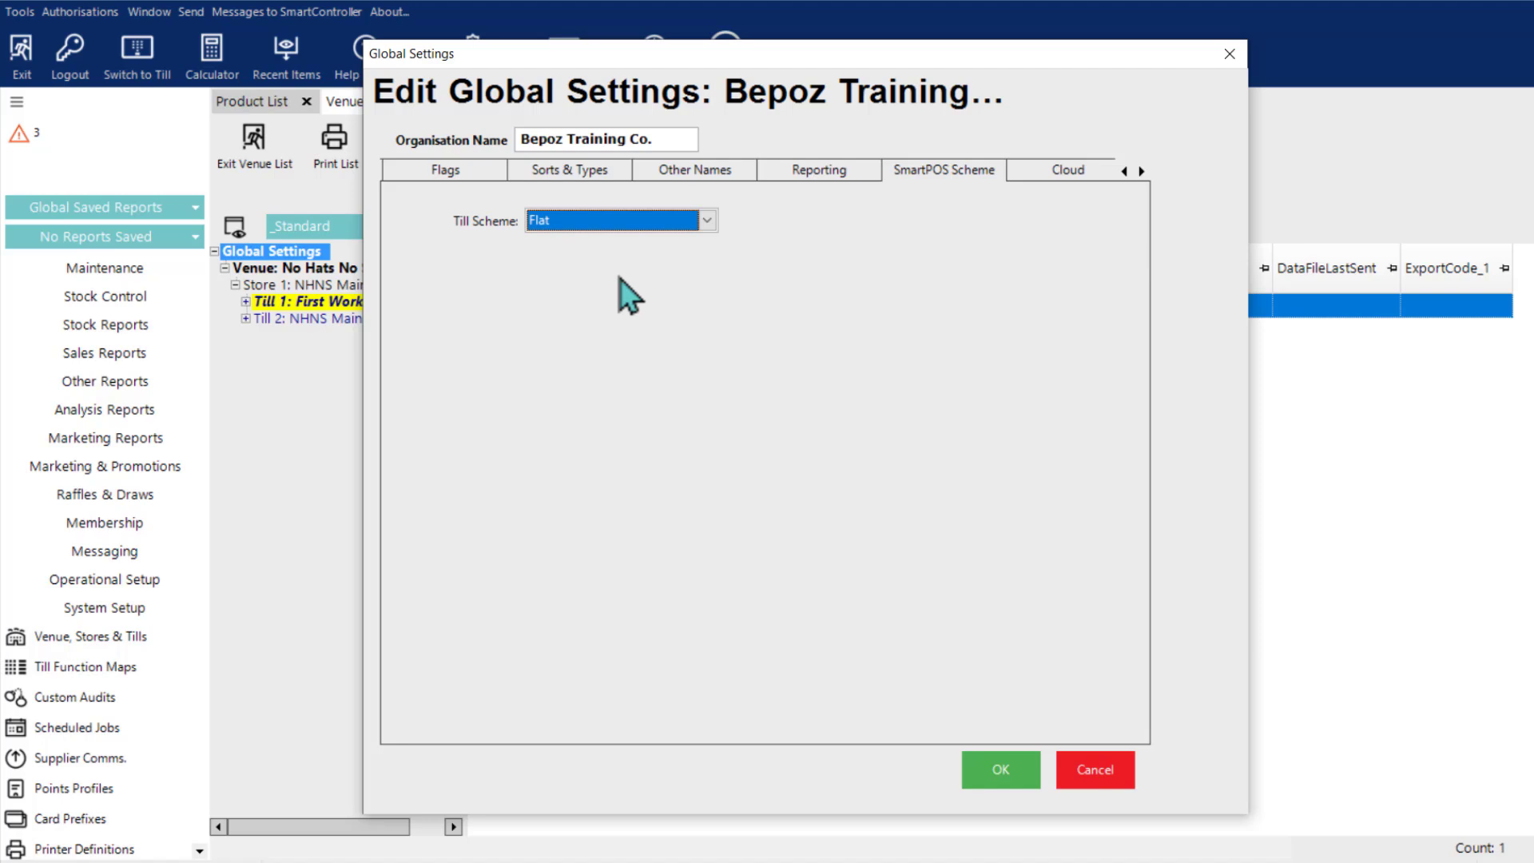
# Step: Compare the scheme details once more by selecting the Classic and Tiles till schemes in turn
pyautogui.click(706, 221)
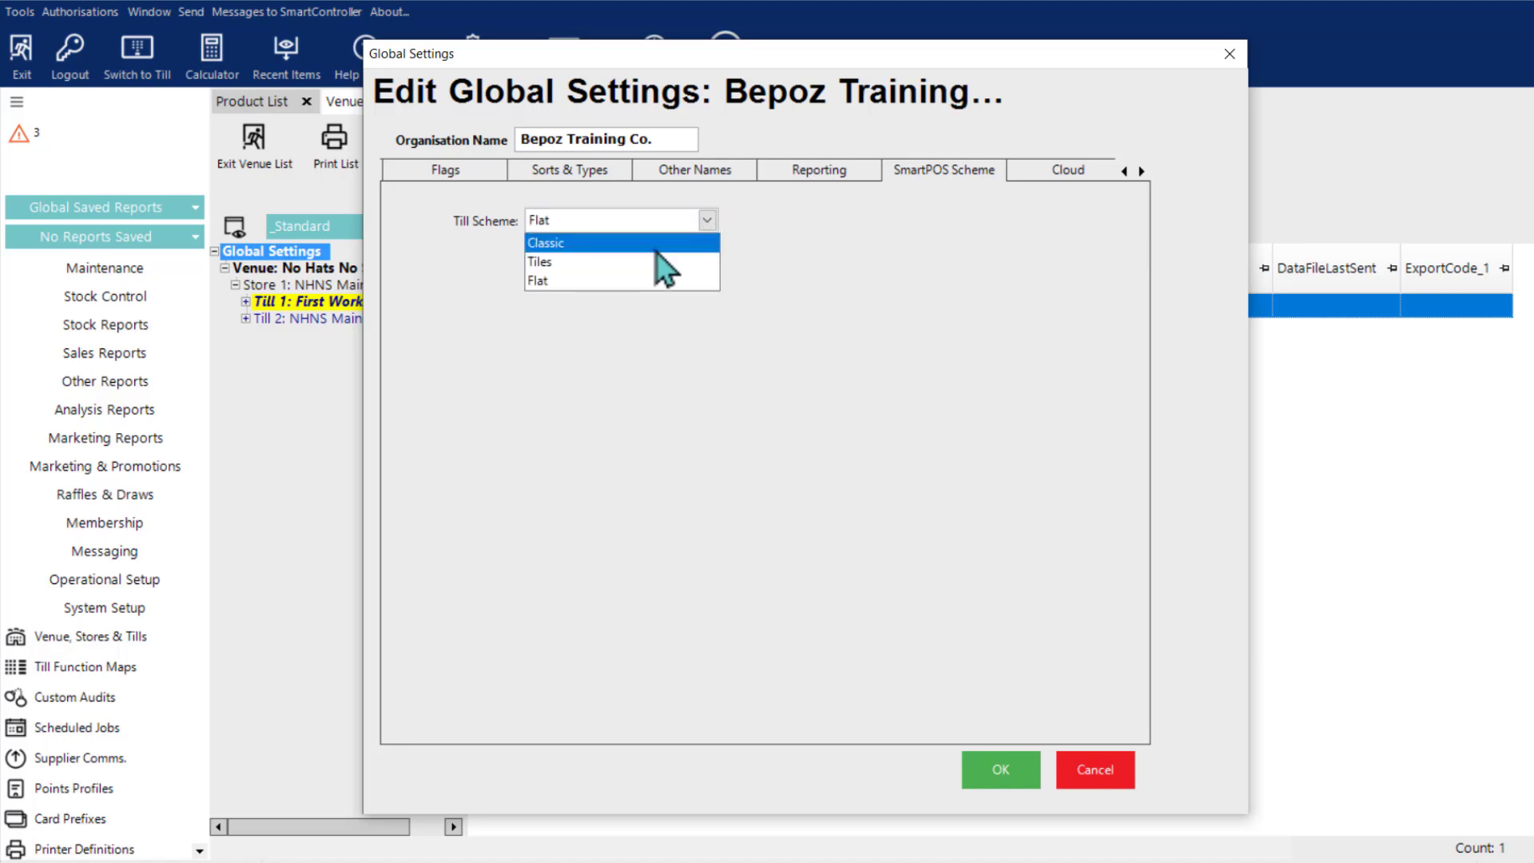
pyautogui.click(657, 247)
pyautogui.click(707, 220)
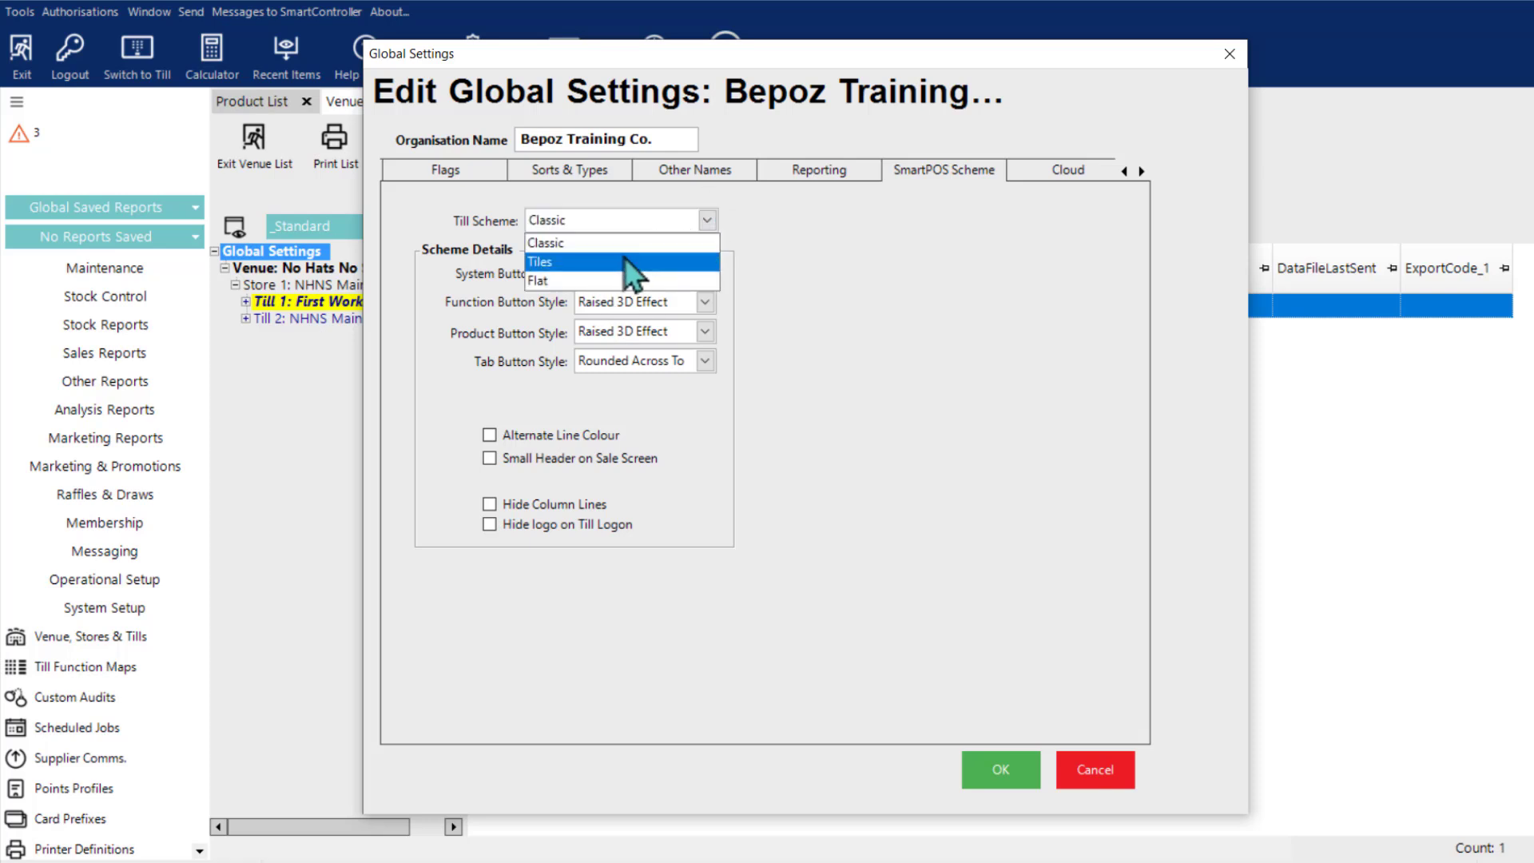
pyautogui.click(625, 261)
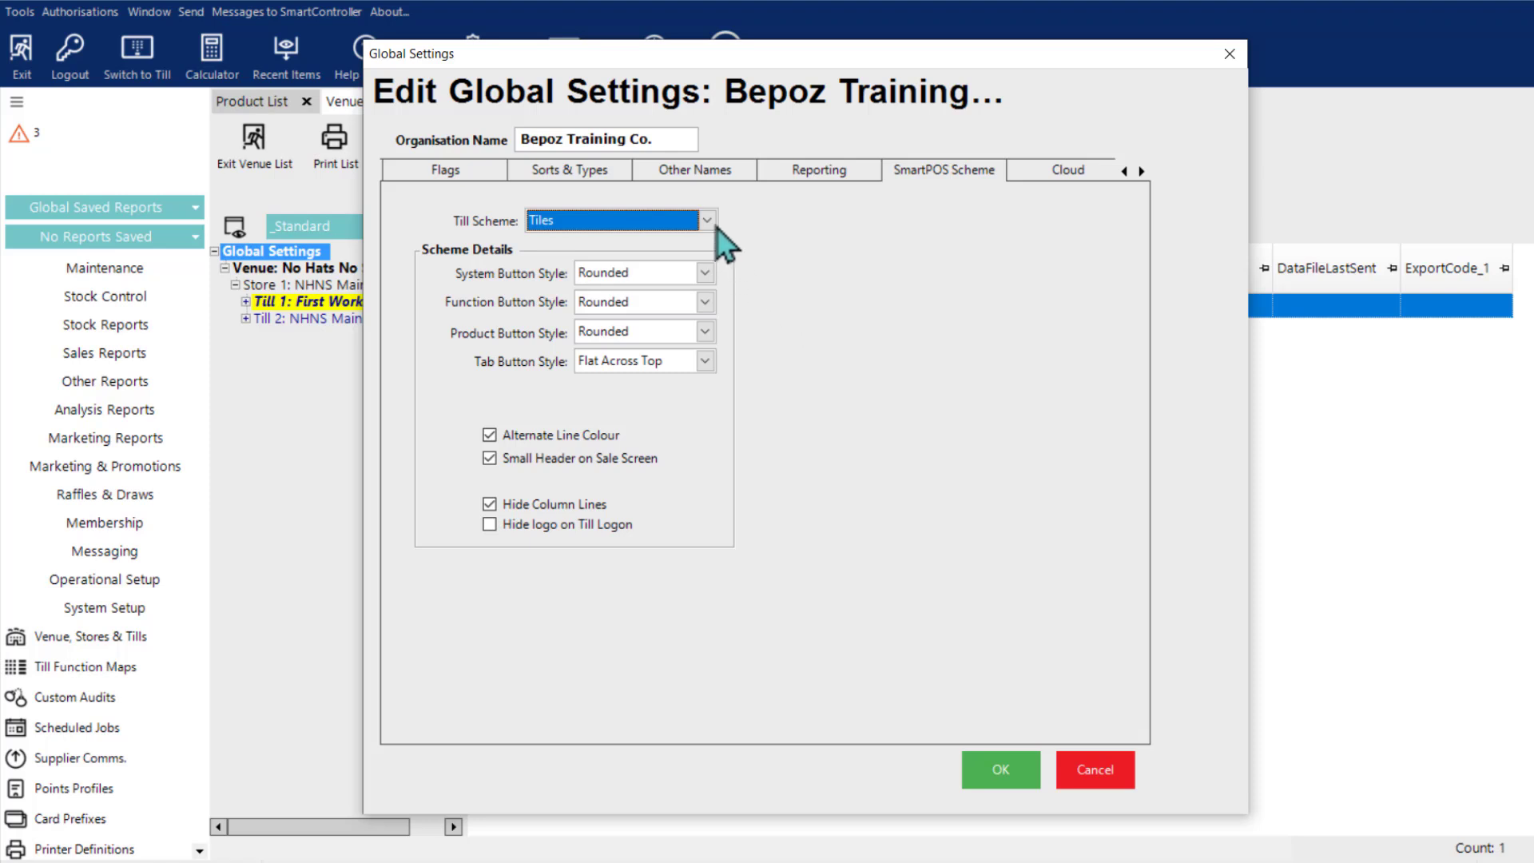
# Step: Set the till scheme to Flat and save the global settings
pyautogui.click(710, 222)
pyautogui.click(634, 288)
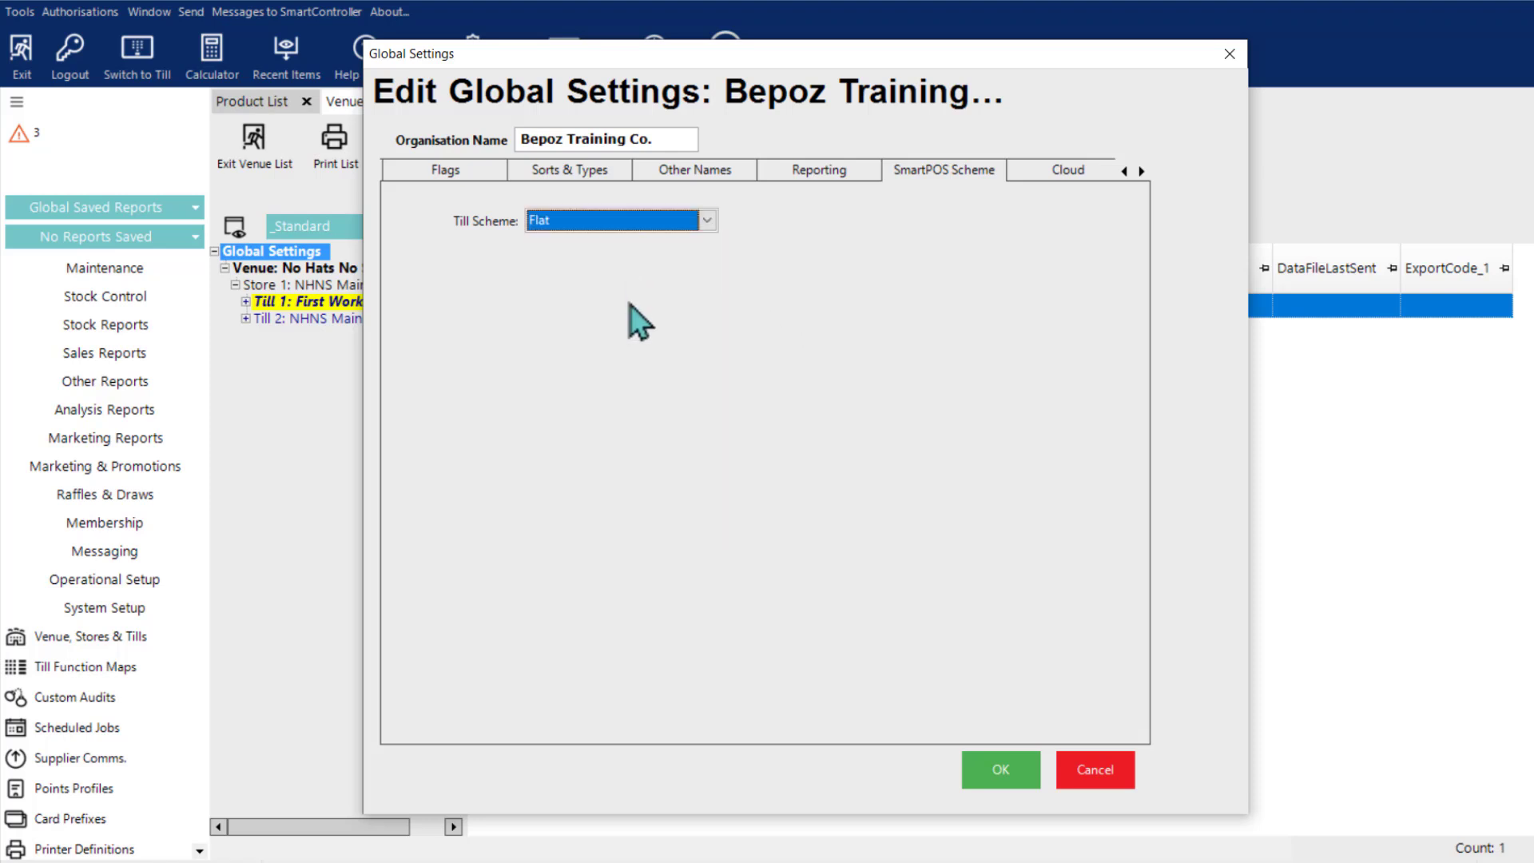
pyautogui.click(985, 769)
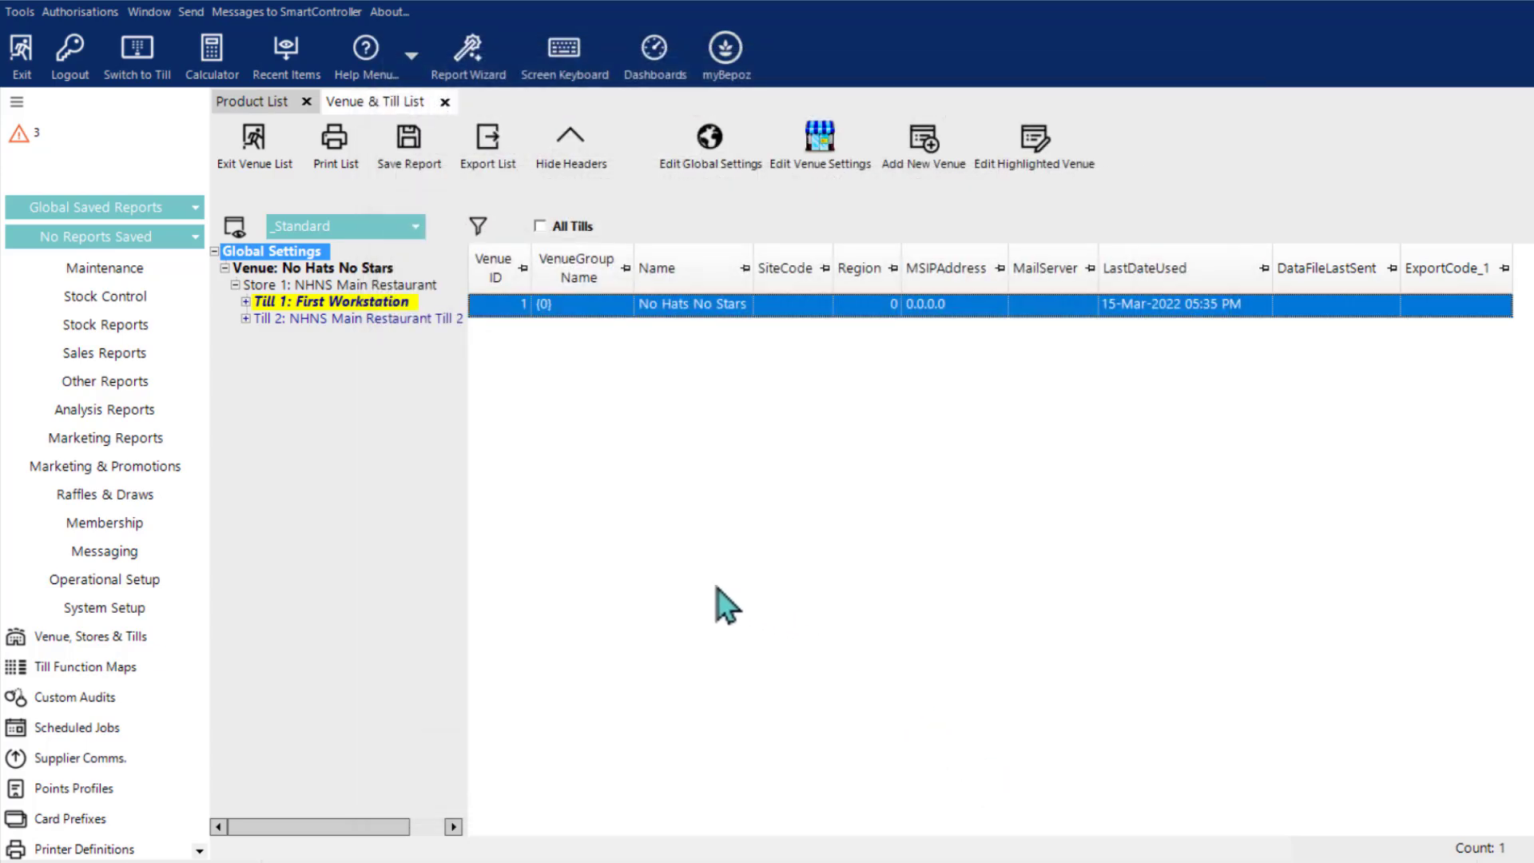
# Step: Open Till 1: First Workstation for editing and look through its available hardware types
pyautogui.click(344, 302)
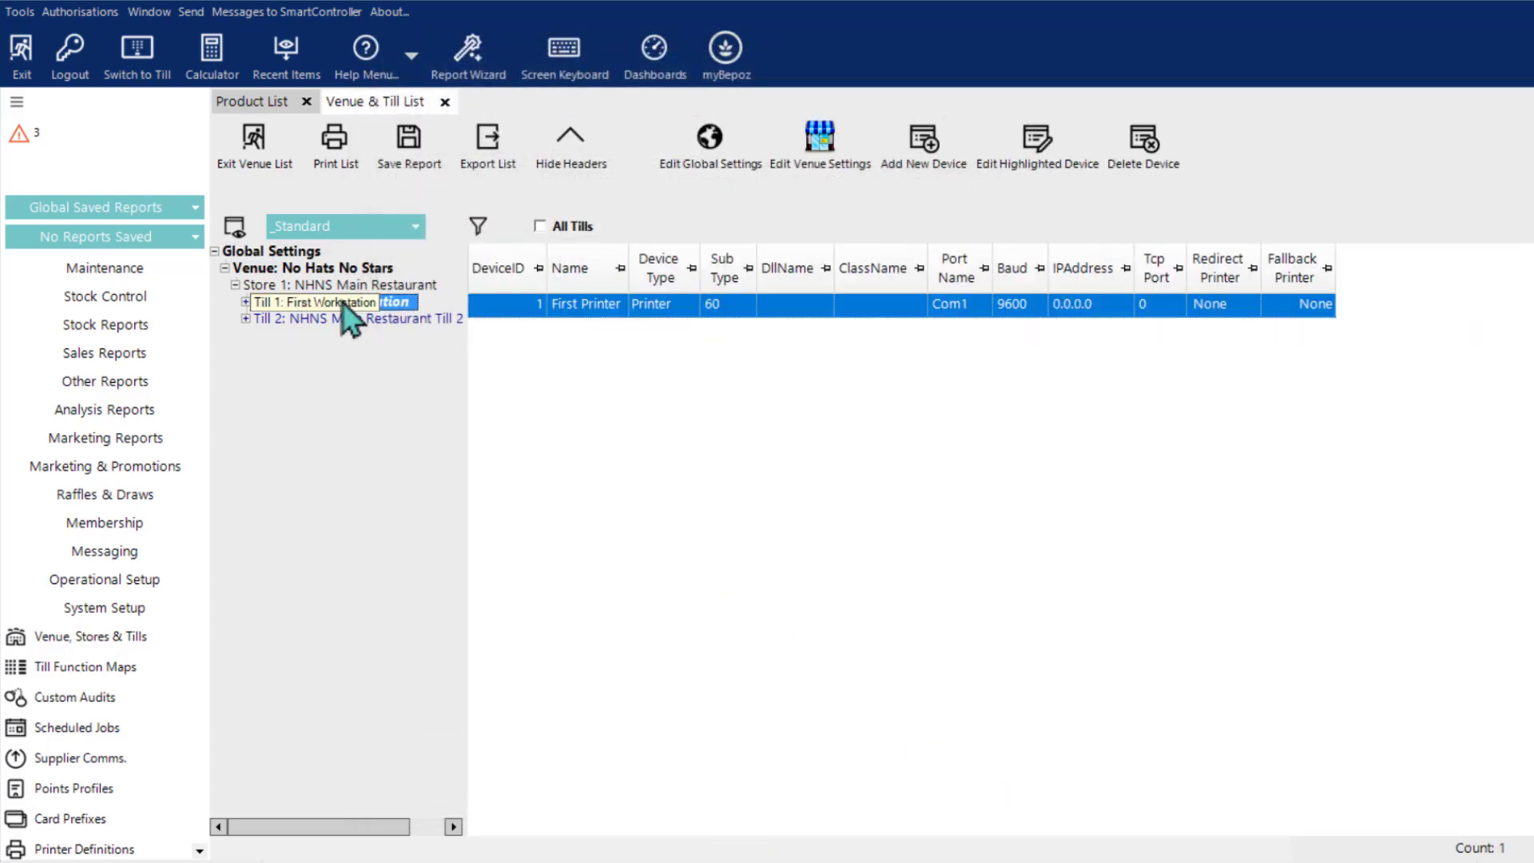
pyautogui.doubleClick(342, 302)
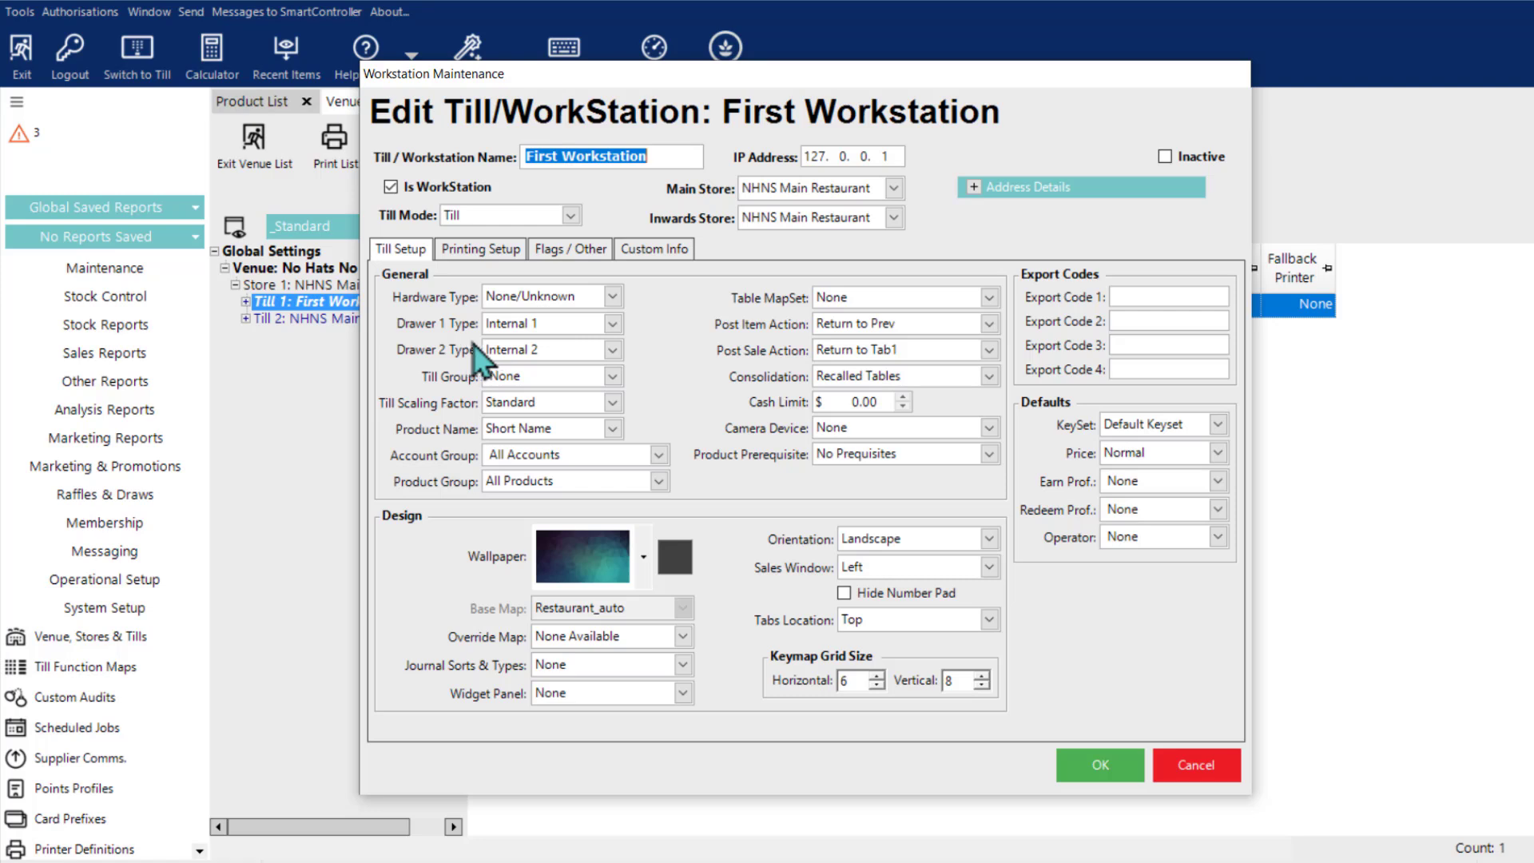
pyautogui.click(612, 298)
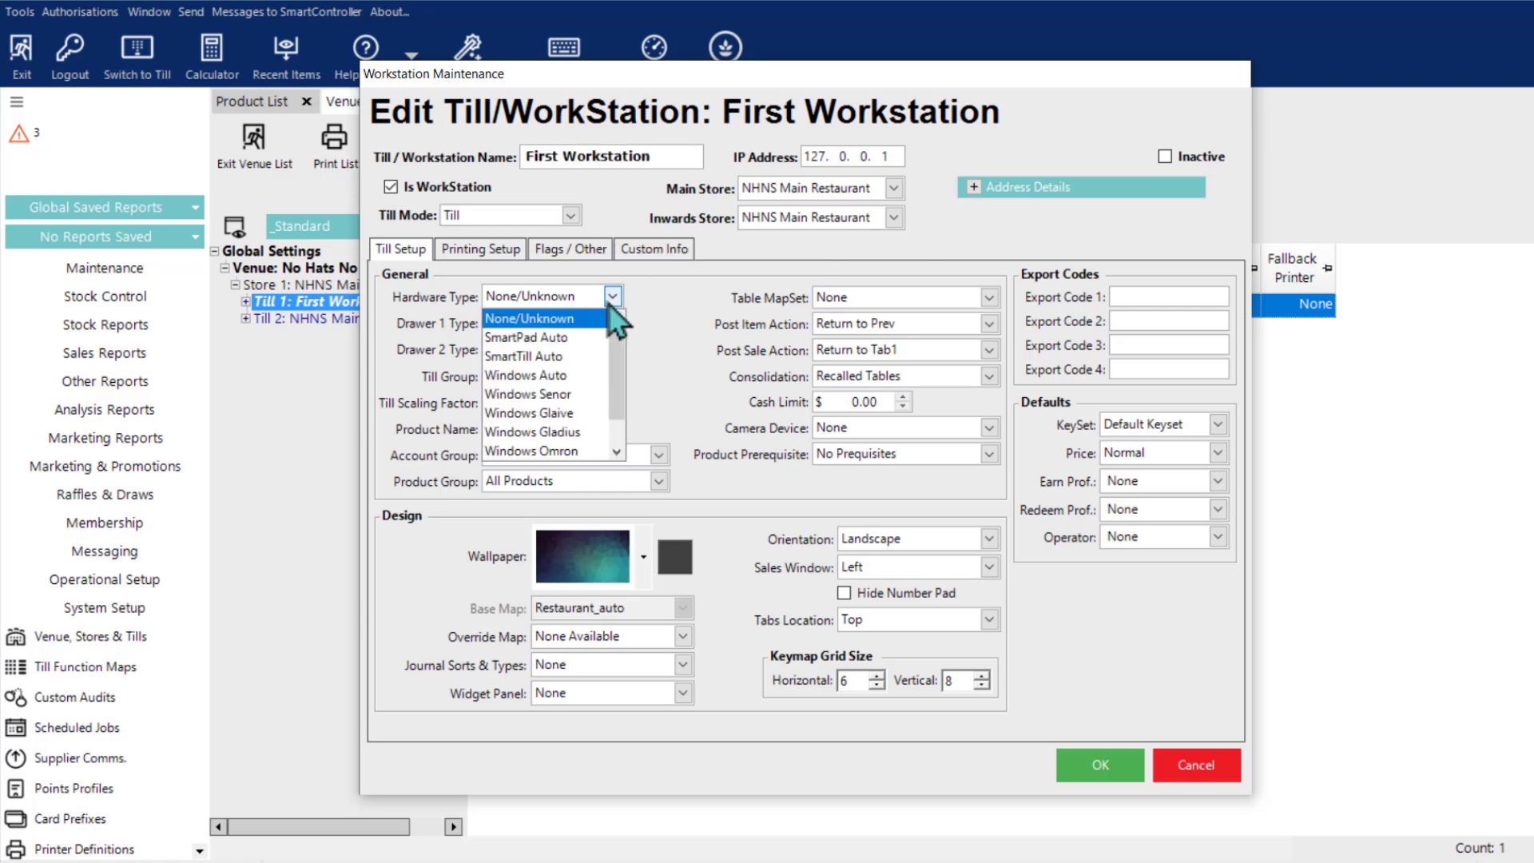
pyautogui.moveTo(617, 364); pyautogui.dragTo(623, 318)
pyautogui.click(654, 317)
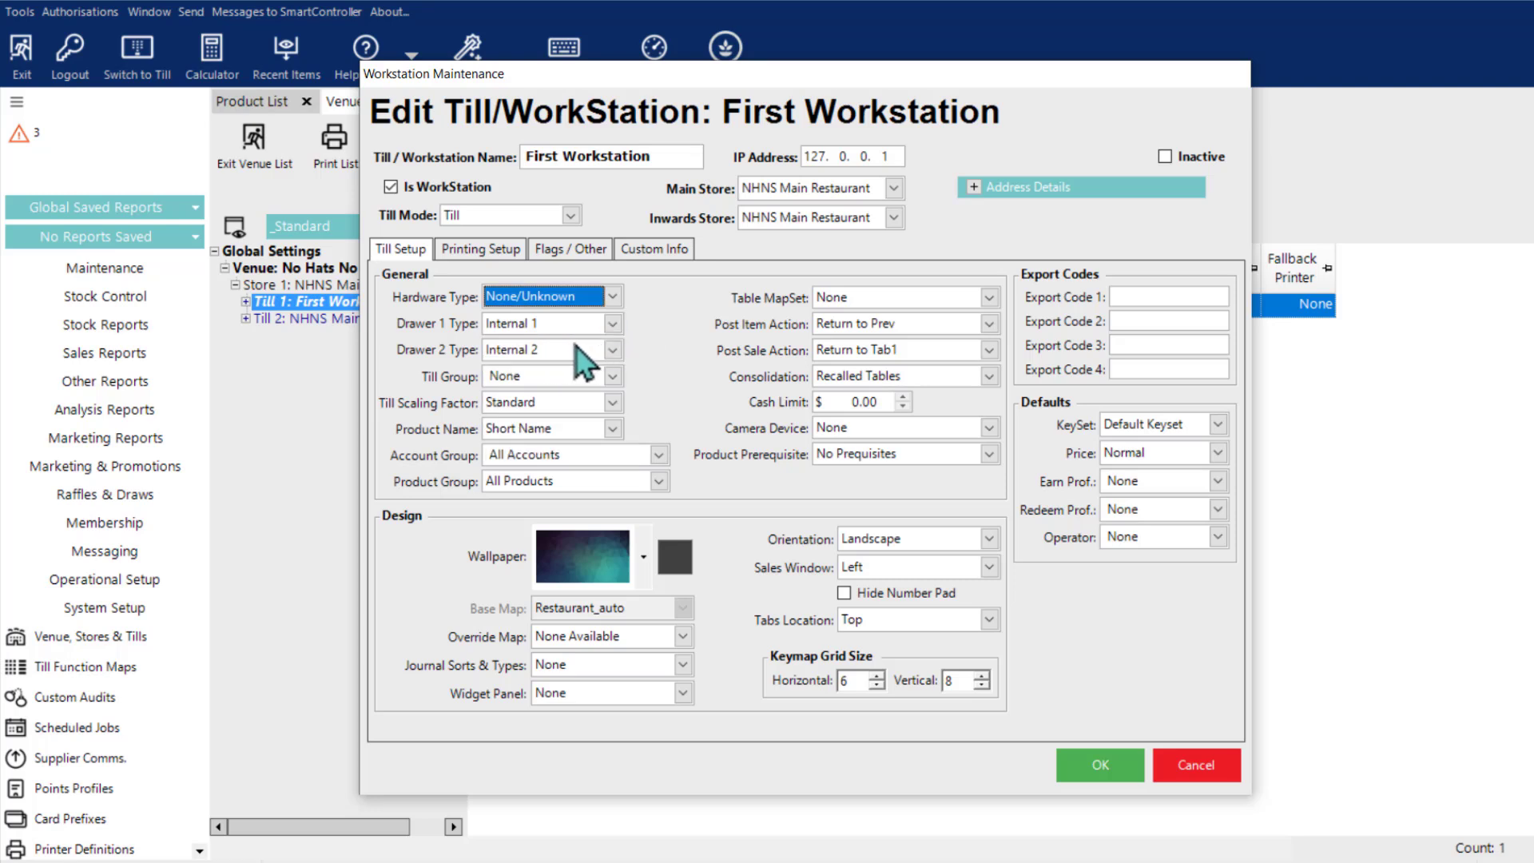
# Step: Look through the type options for both cash drawers and set Drawer 2 Type to None
pyautogui.click(612, 352)
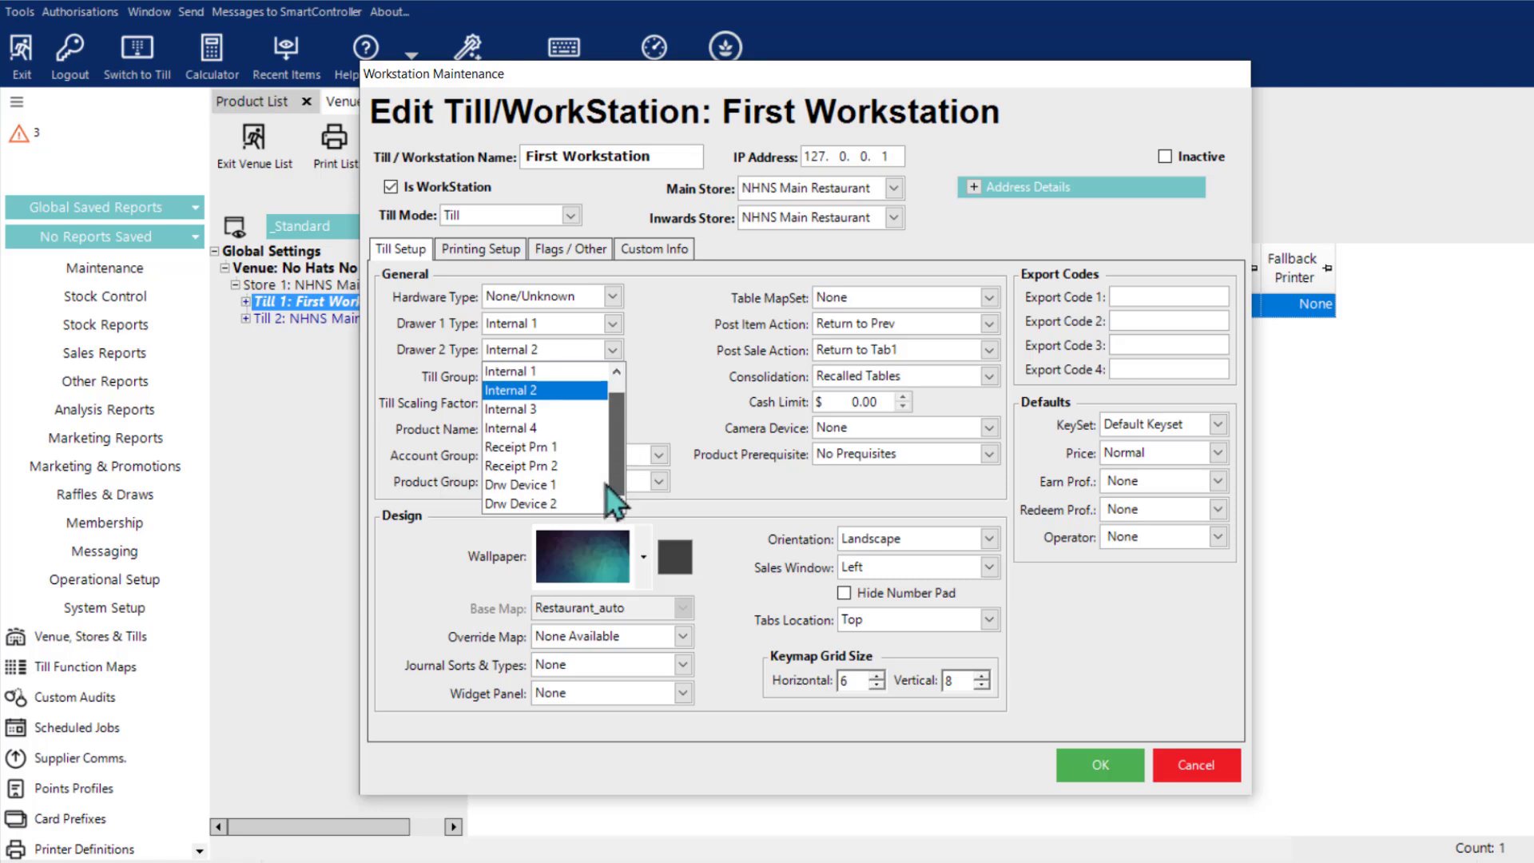
pyautogui.click(630, 348)
pyautogui.click(613, 324)
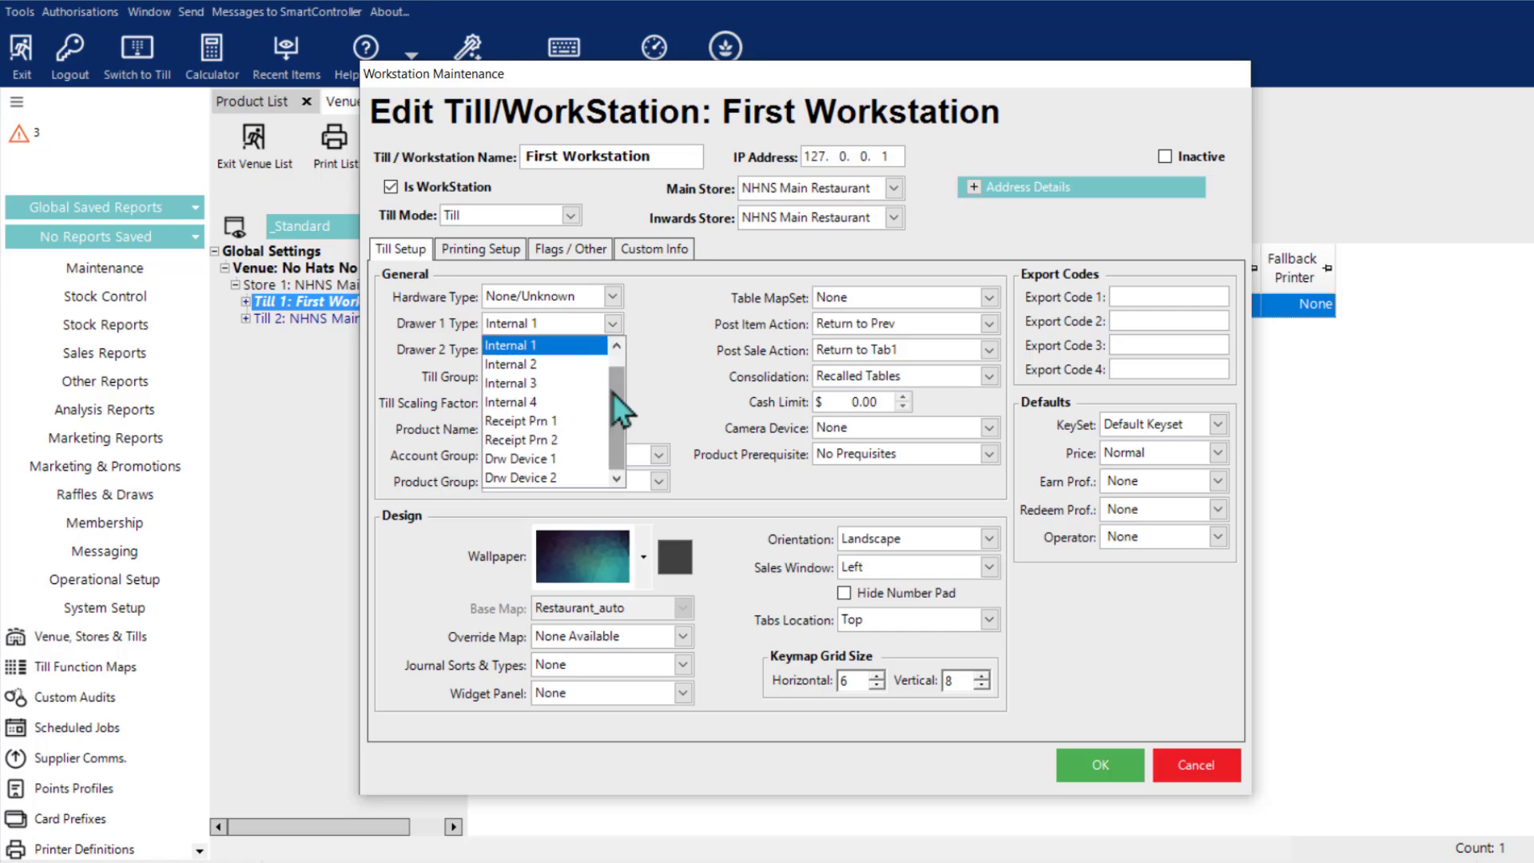
pyautogui.moveTo(612, 392); pyautogui.dragTo(613, 357)
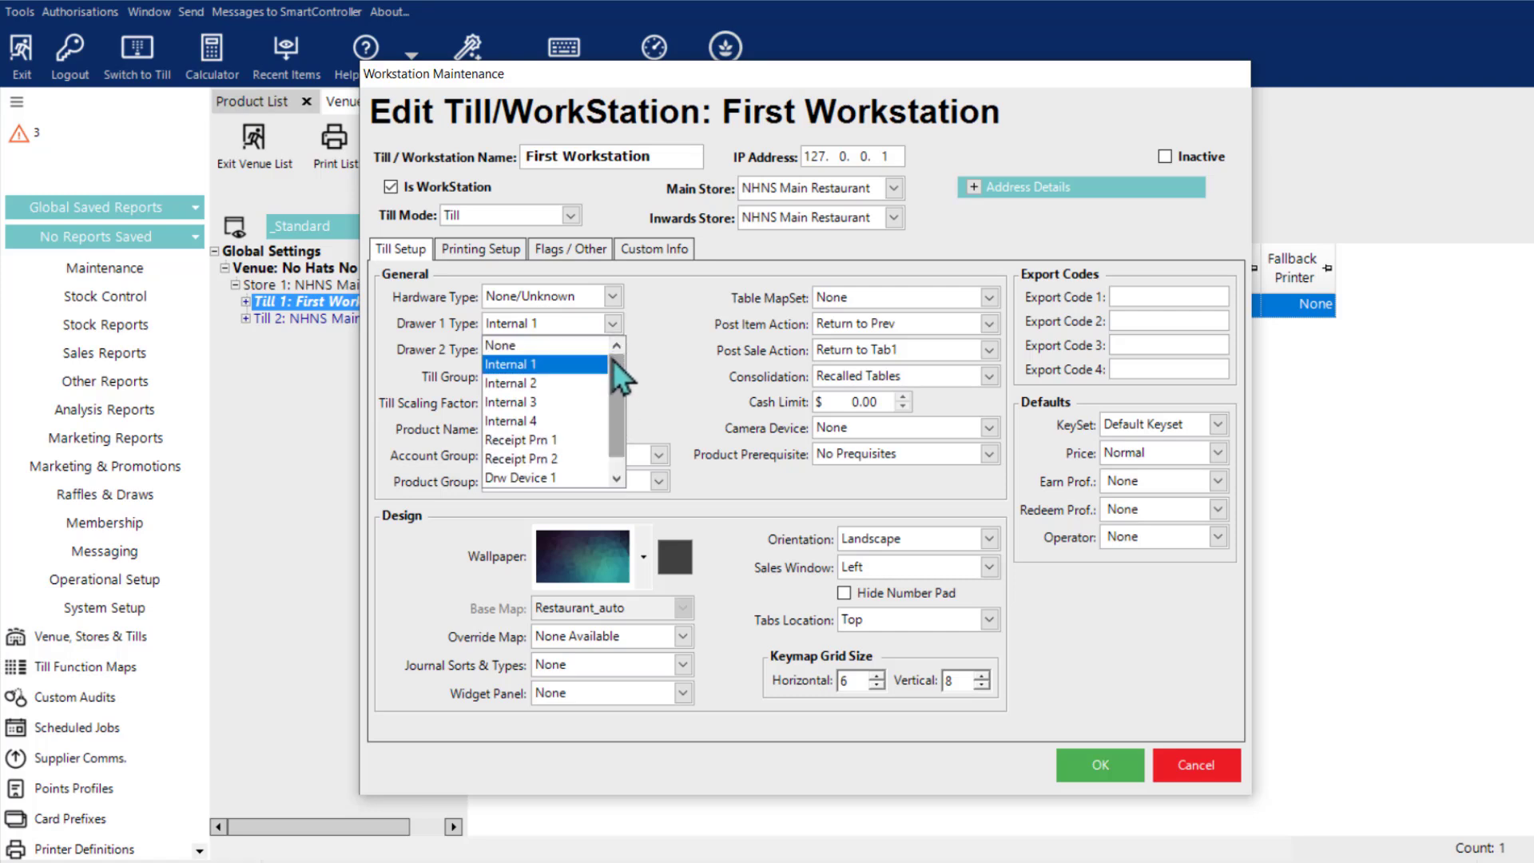
pyautogui.click(615, 350)
pyautogui.click(612, 350)
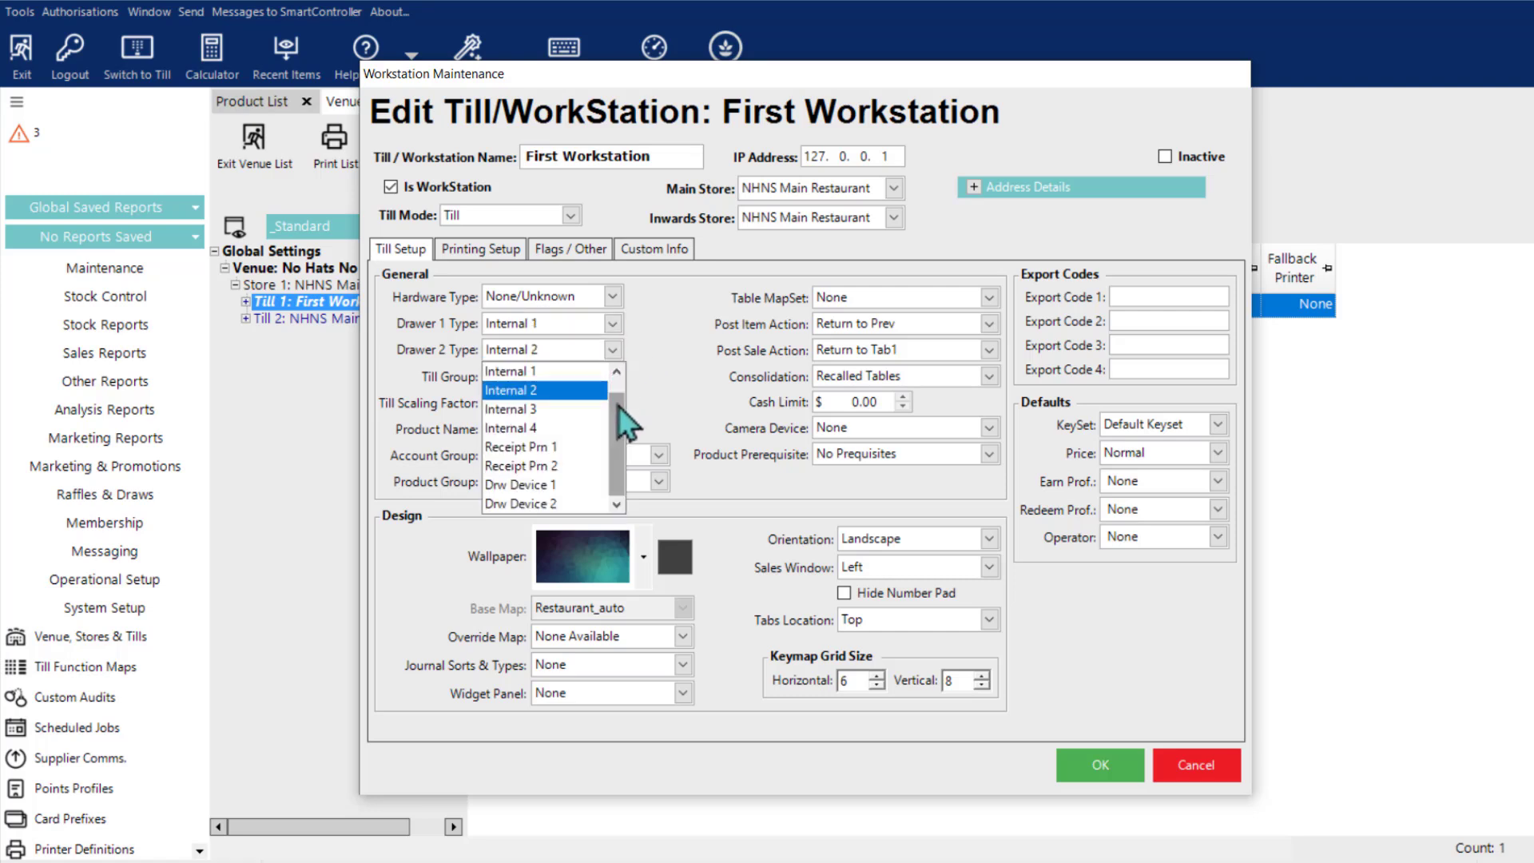
pyautogui.moveTo(621, 402); pyautogui.dragTo(620, 370)
pyautogui.click(559, 379)
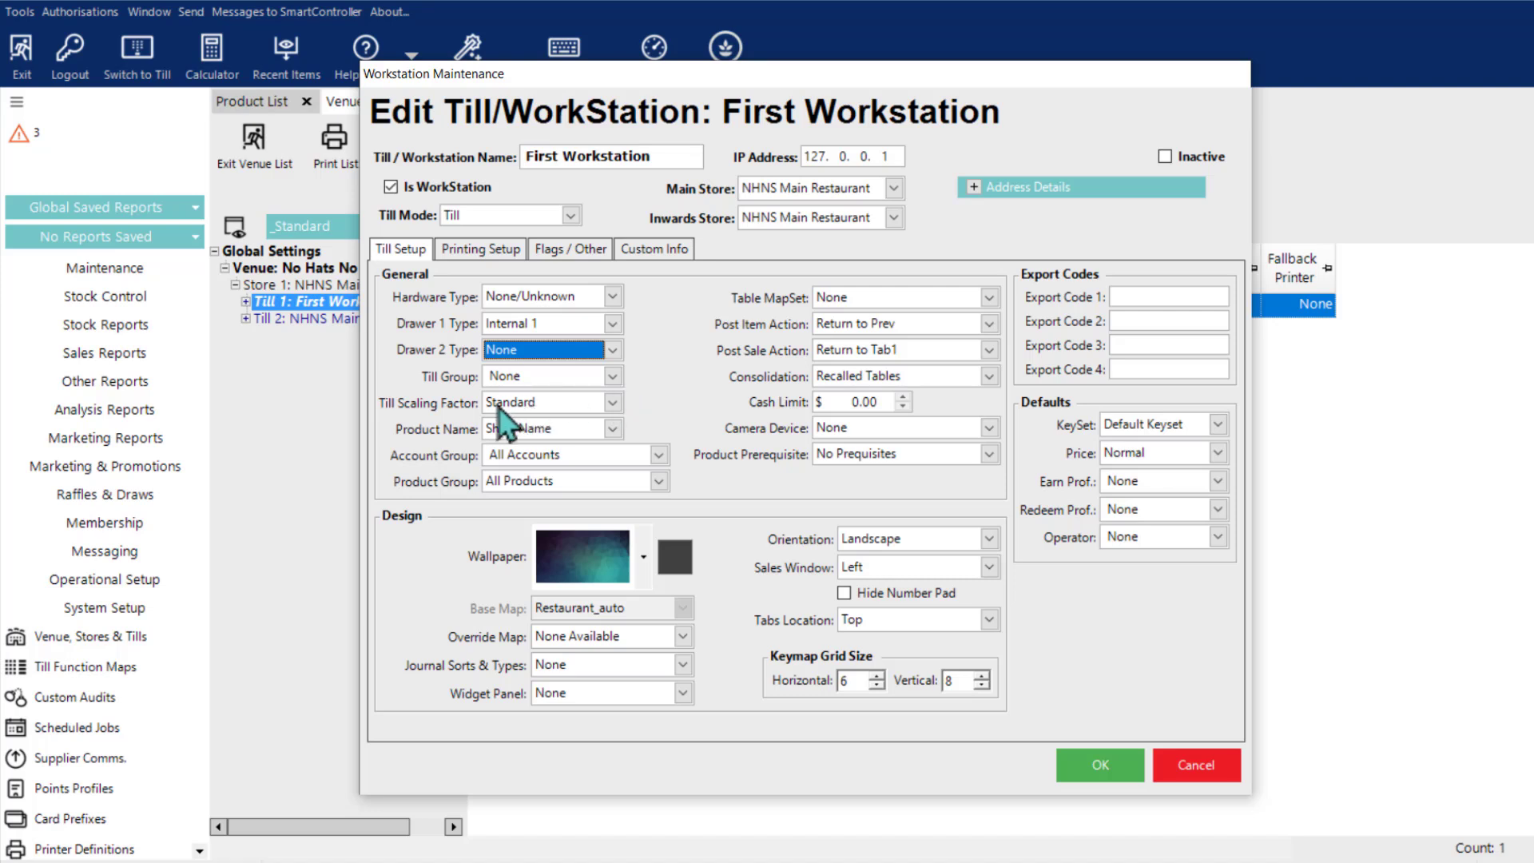
# Step: Review the till scaling factor and product name options, choosing Standard and Short Name
pyautogui.click(614, 402)
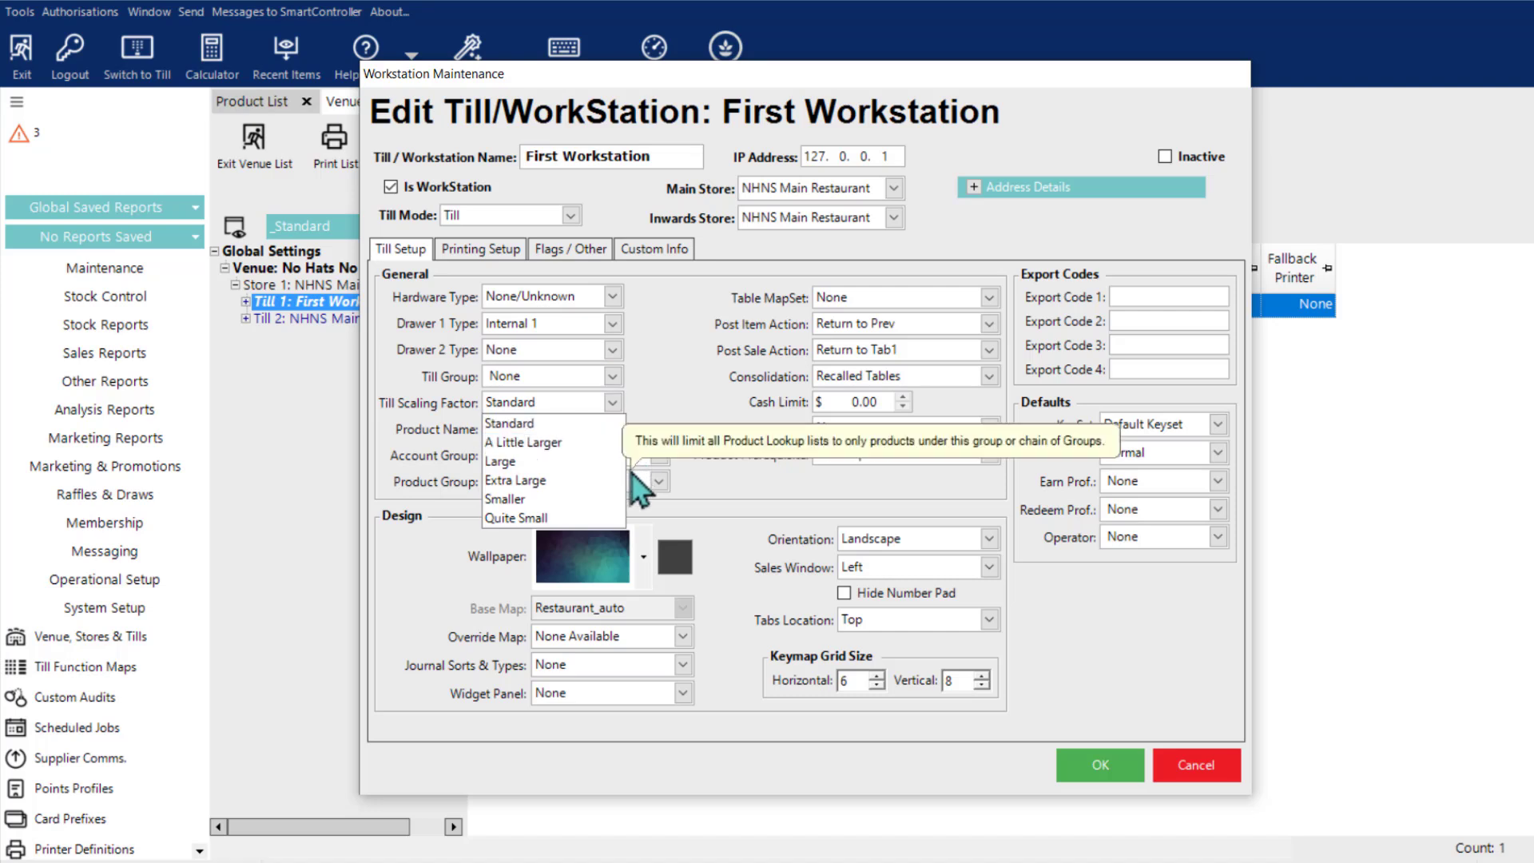
pyautogui.click(607, 423)
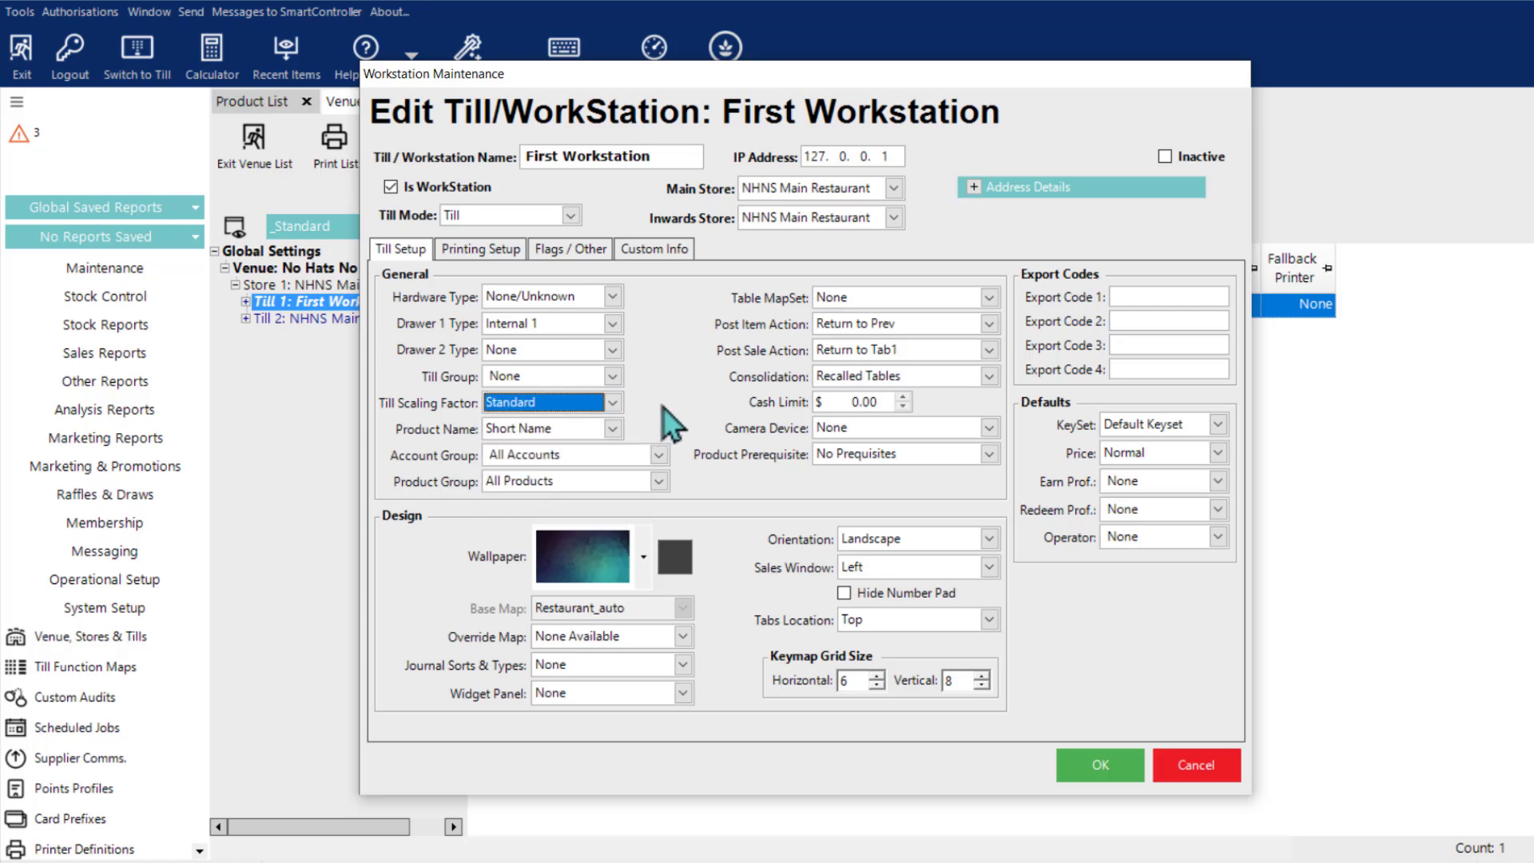
pyautogui.click(613, 430)
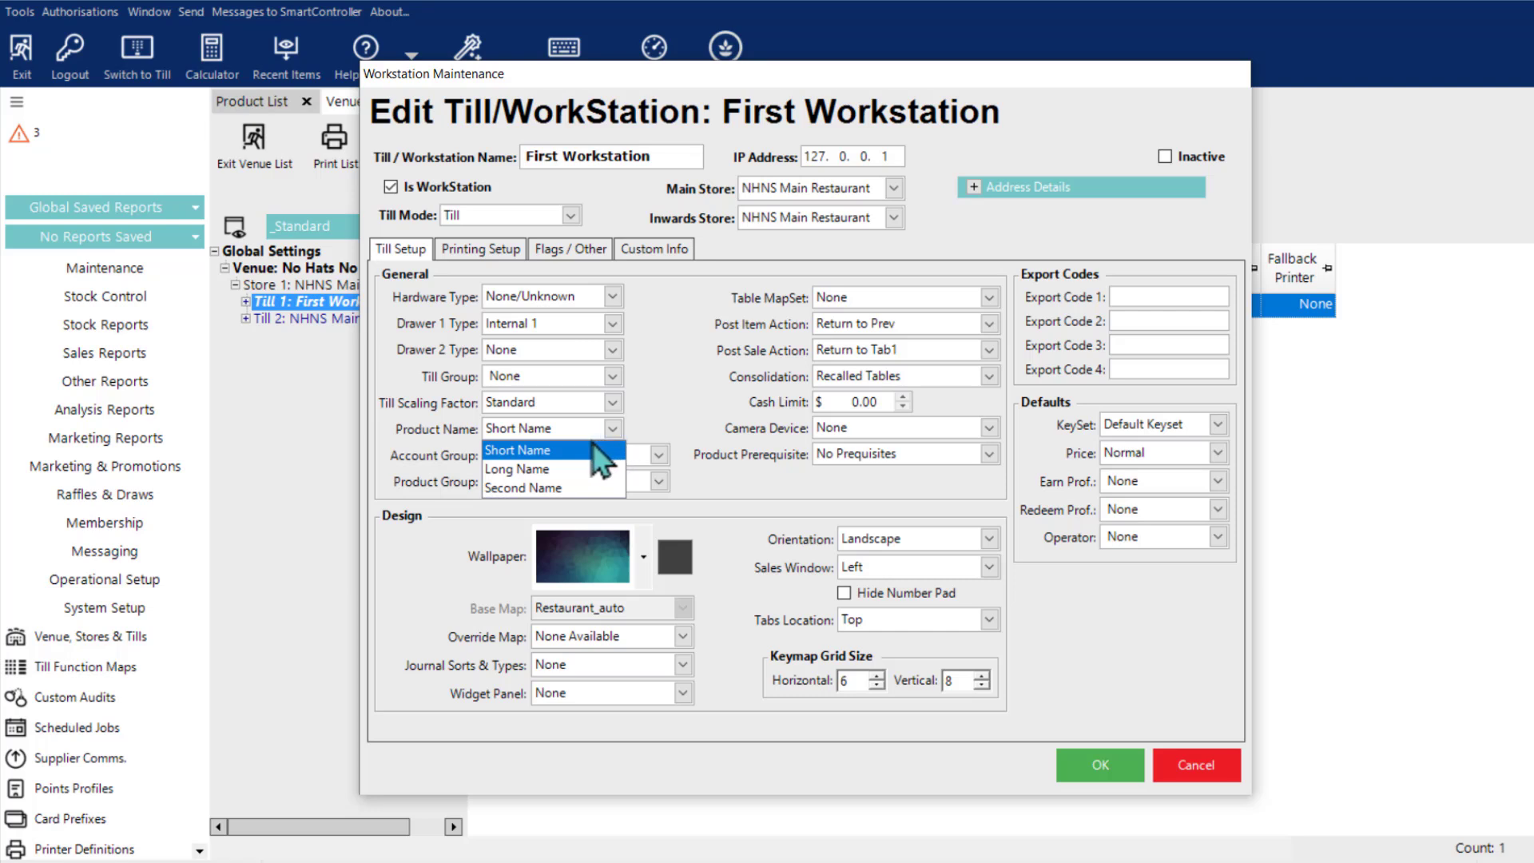
pyautogui.click(593, 447)
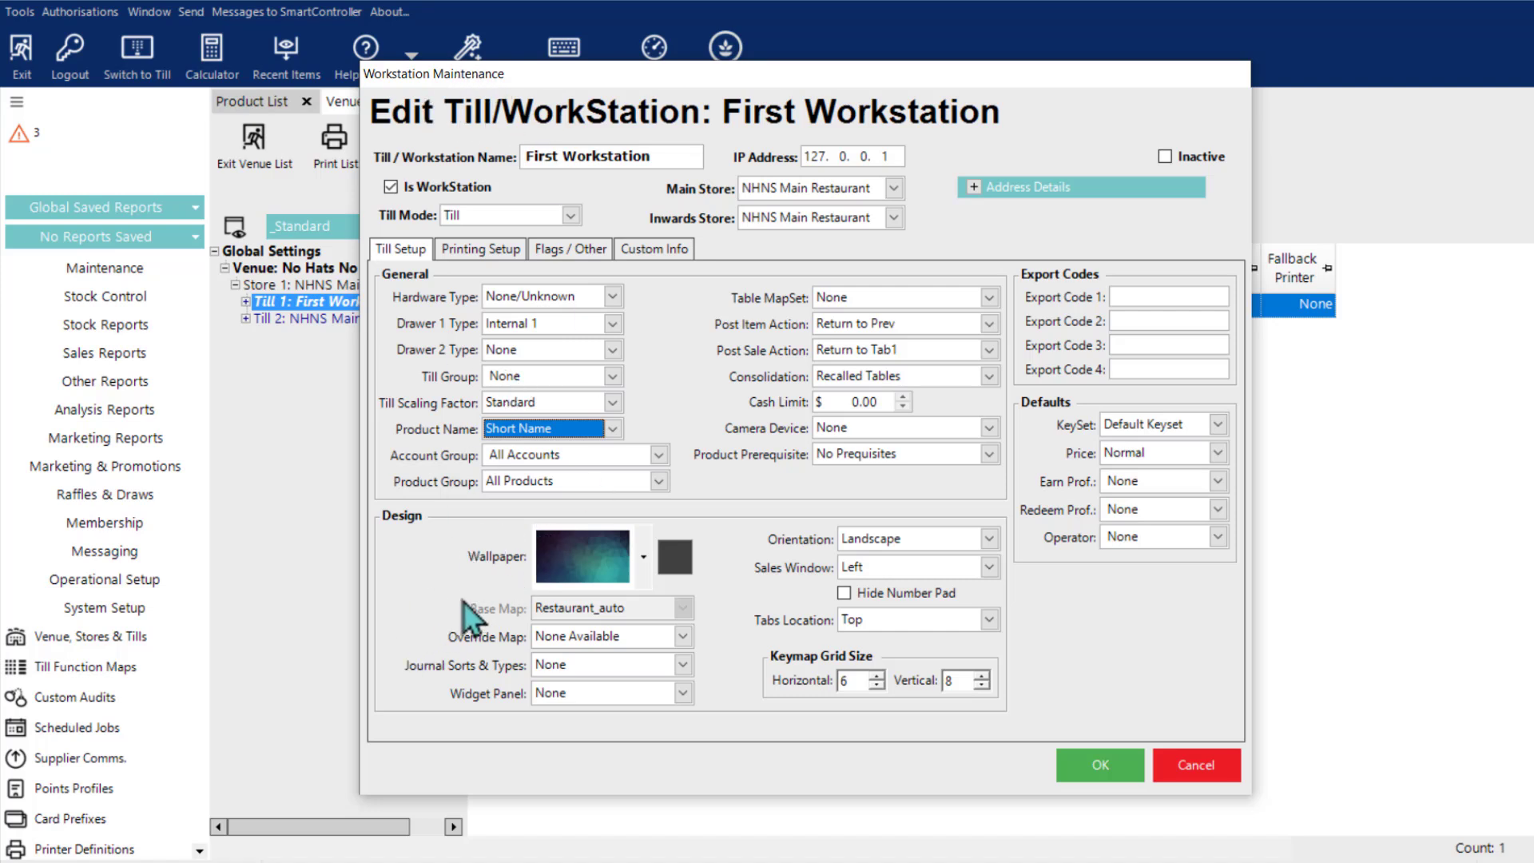
# Step: Look through the workstation's wallpaper choices and view the wallpaper on the till's logon screen
pyautogui.click(646, 563)
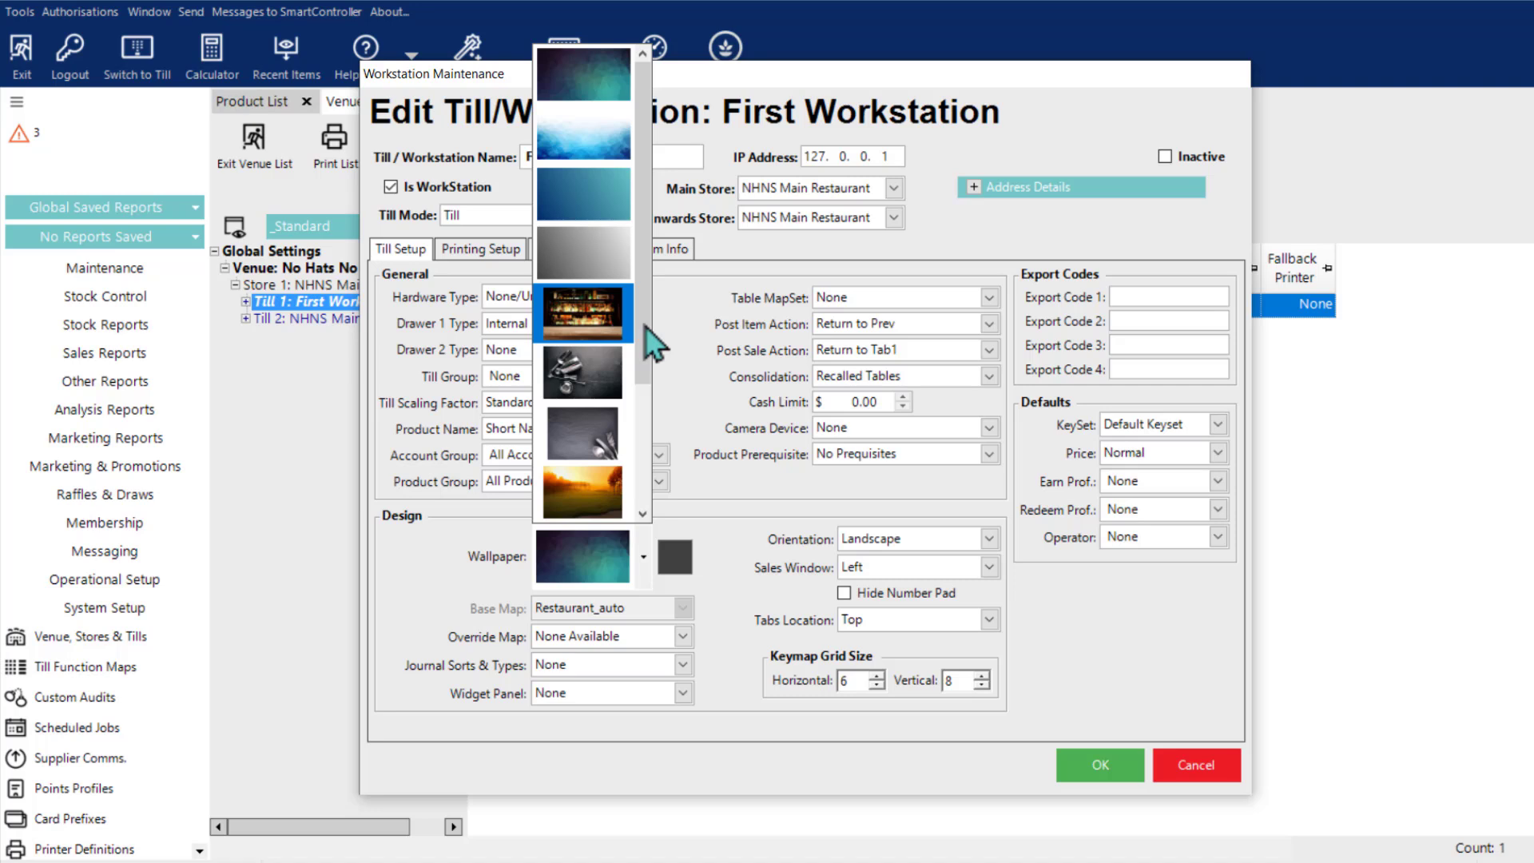
pyautogui.moveTo(644, 325); pyautogui.dragTo(641, 508)
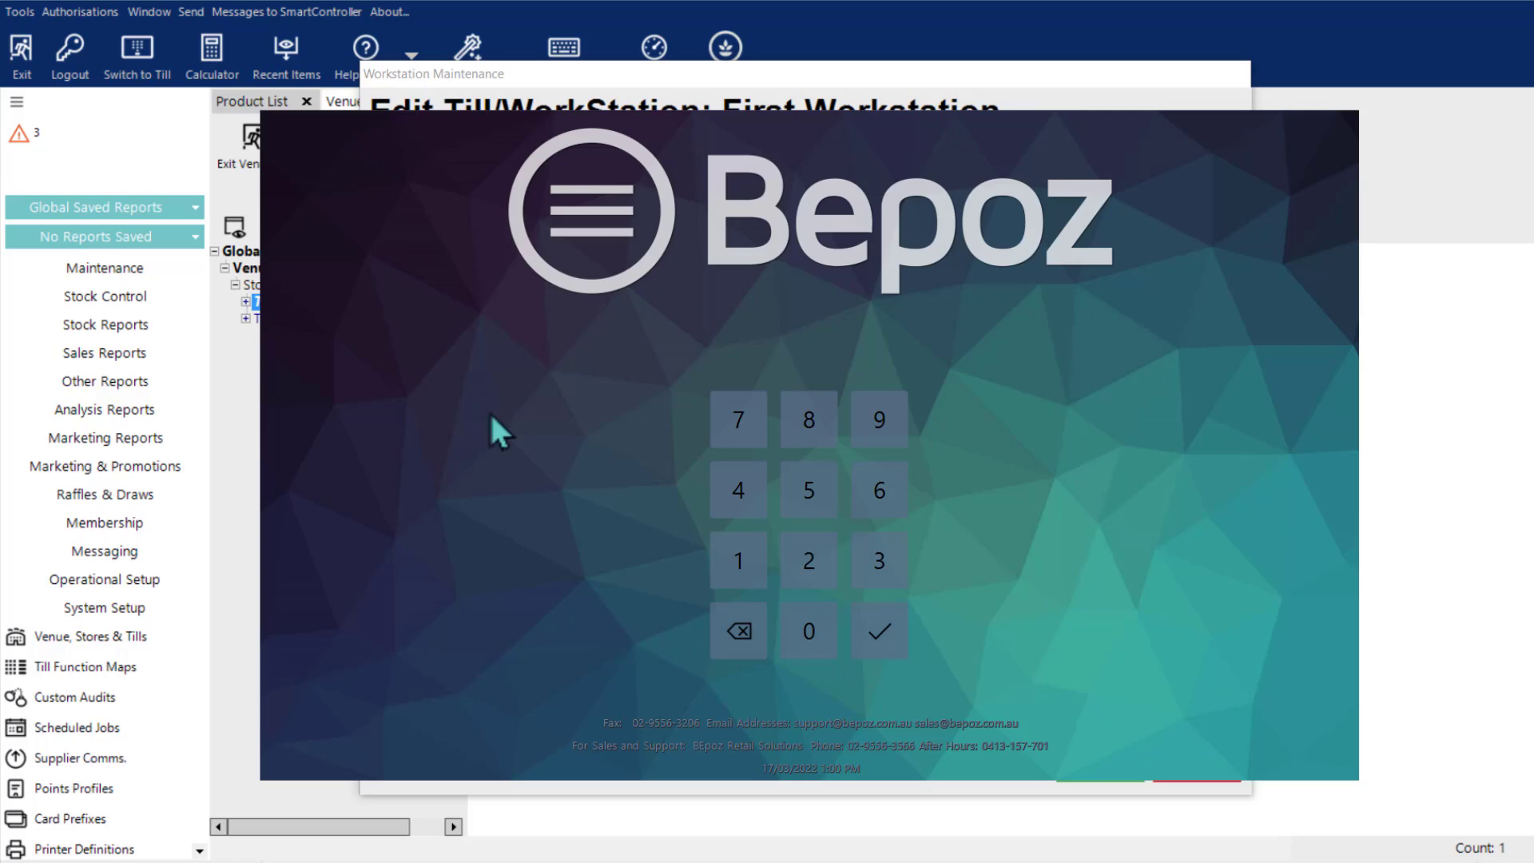
pyautogui.click(677, 80)
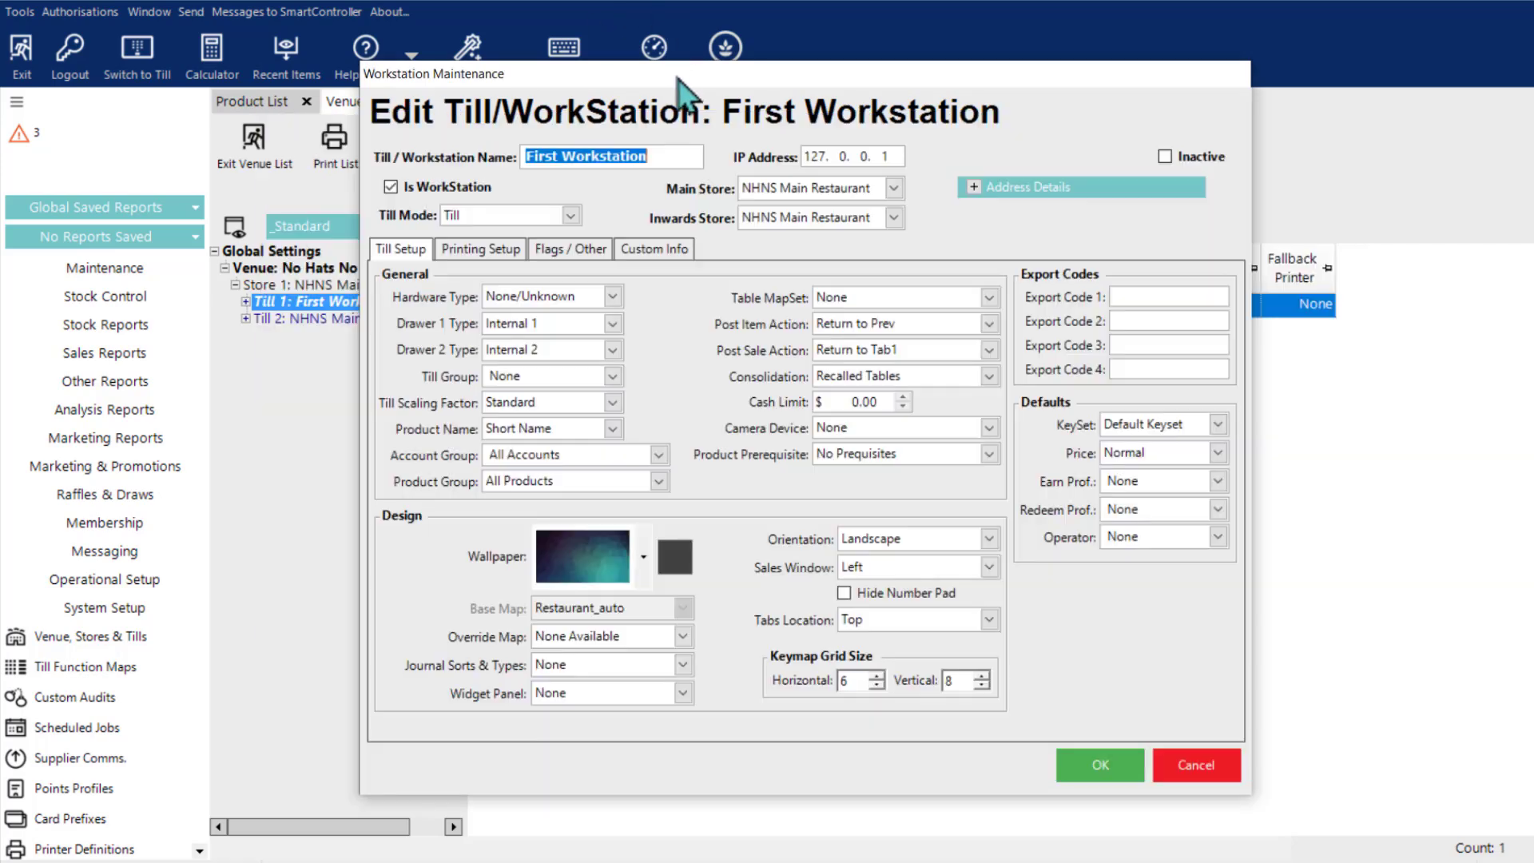
# Step: Set First Workstation's wallpaper to the dark grey image with metal utensils and save the workstation
pyautogui.click(644, 557)
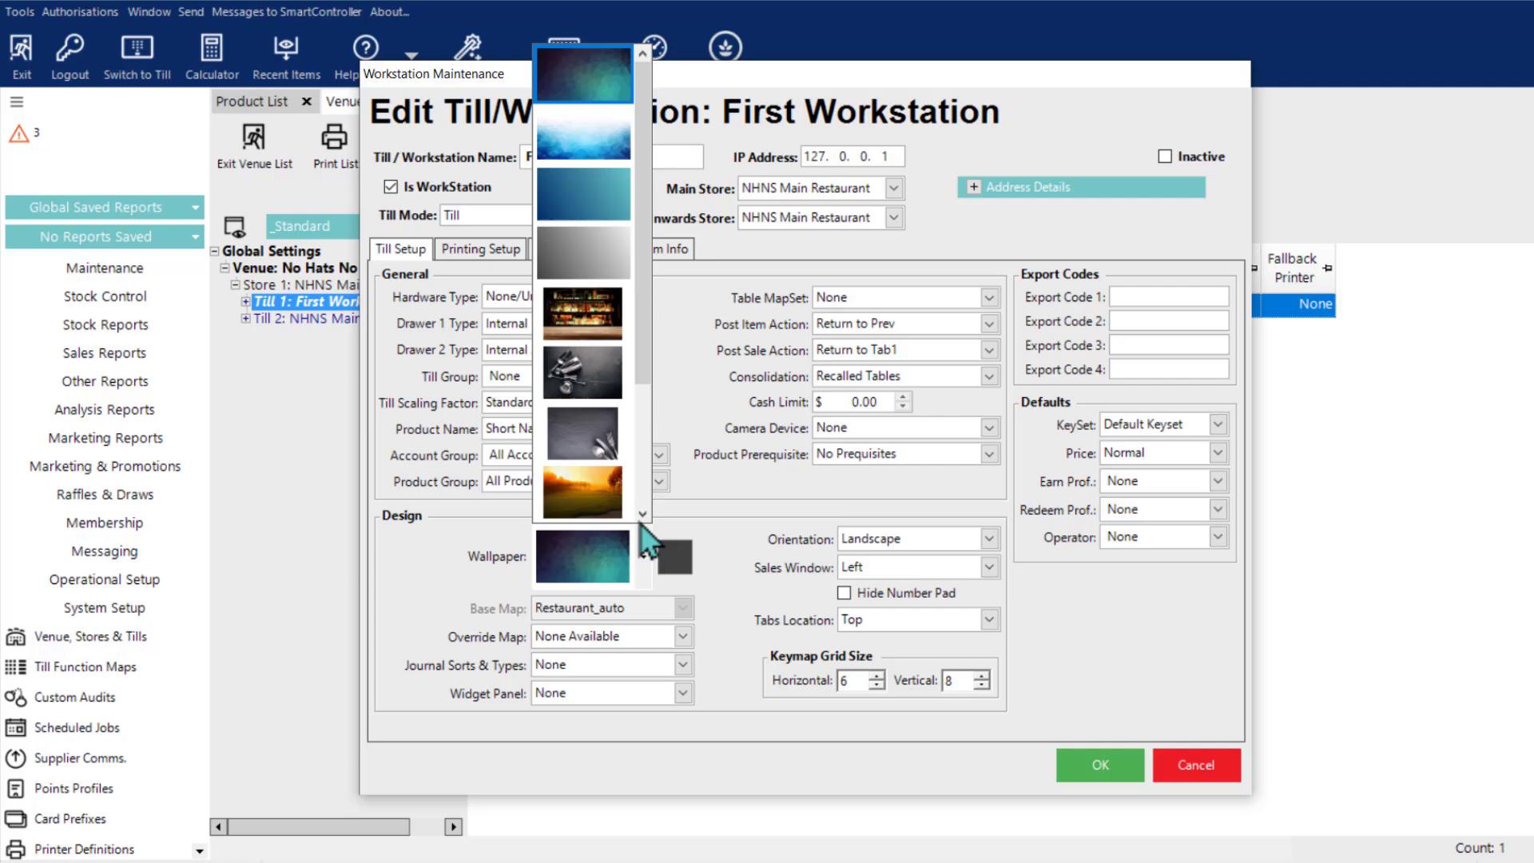
pyautogui.click(616, 399)
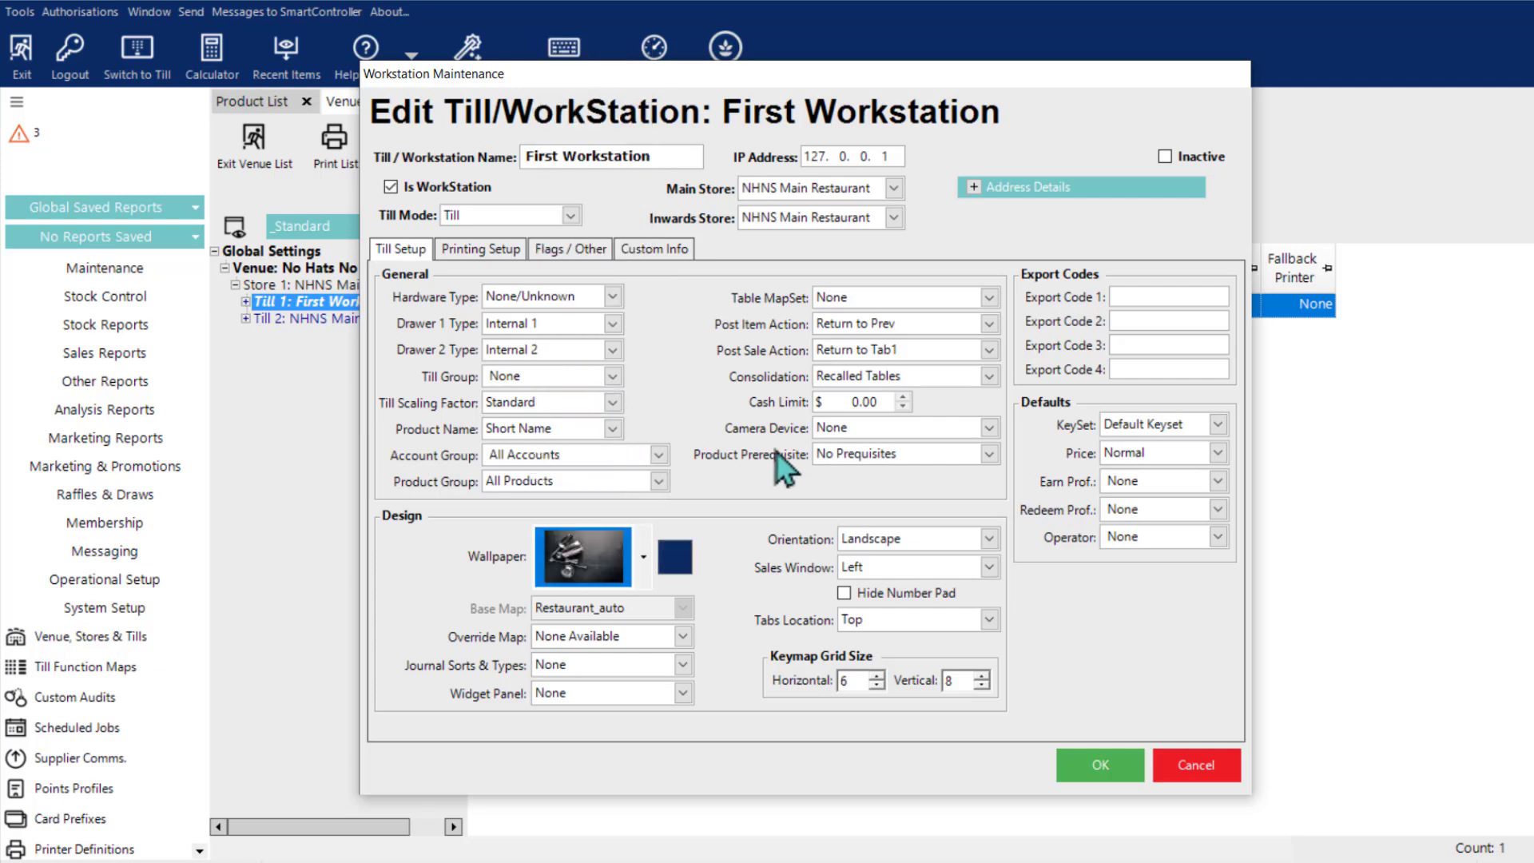
pyautogui.click(1131, 771)
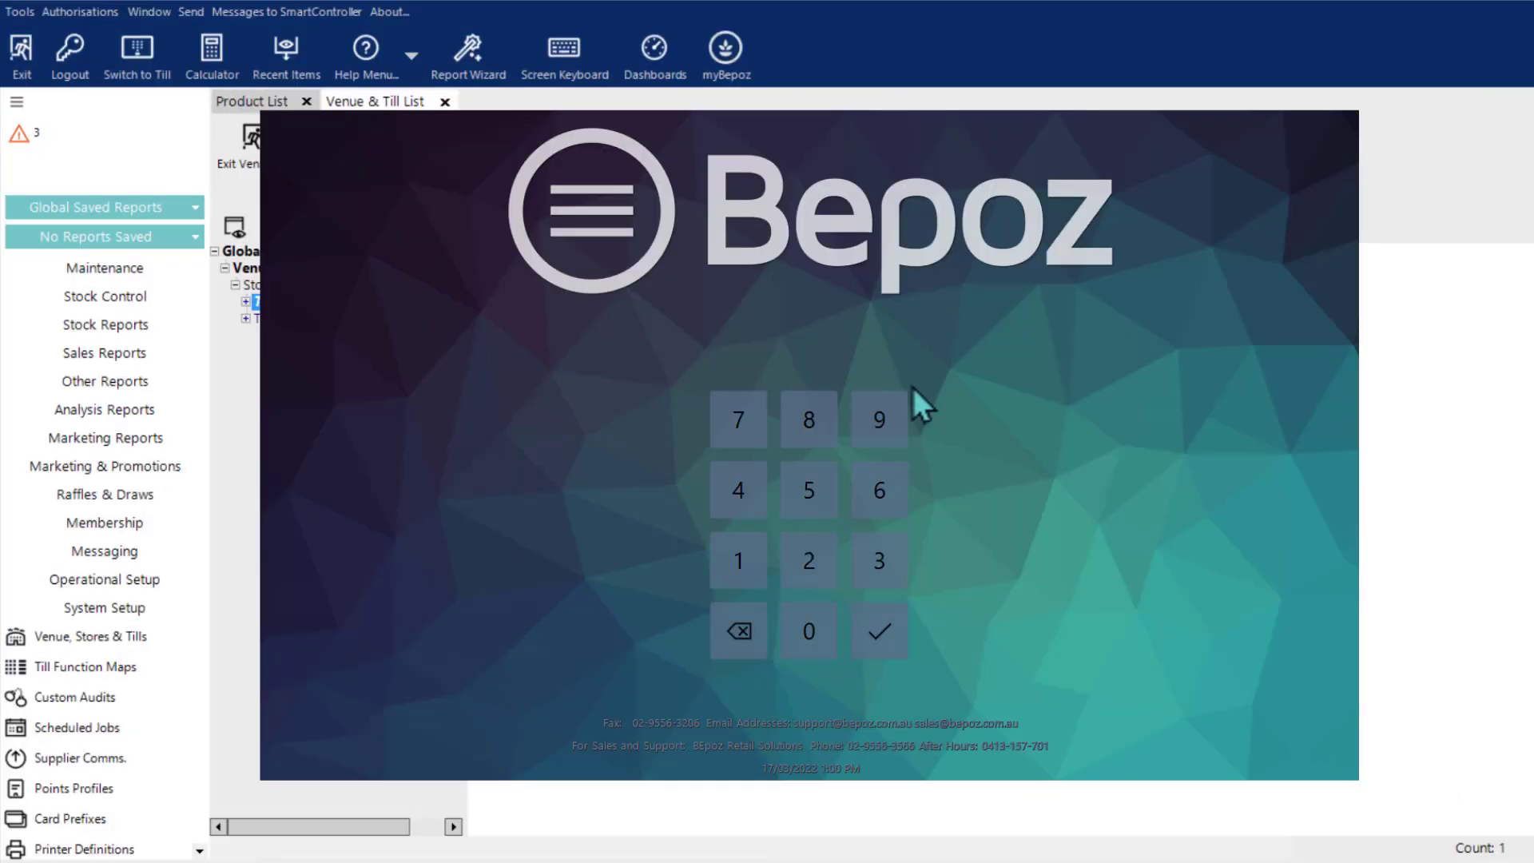
# Step: Log on to the SmartPOS till by entering the operator PIN, and log out again from the sale screen
pyautogui.click(886, 421)
pyautogui.click(887, 420)
pyautogui.click(886, 420)
pyautogui.click(886, 420)
pyautogui.click(870, 628)
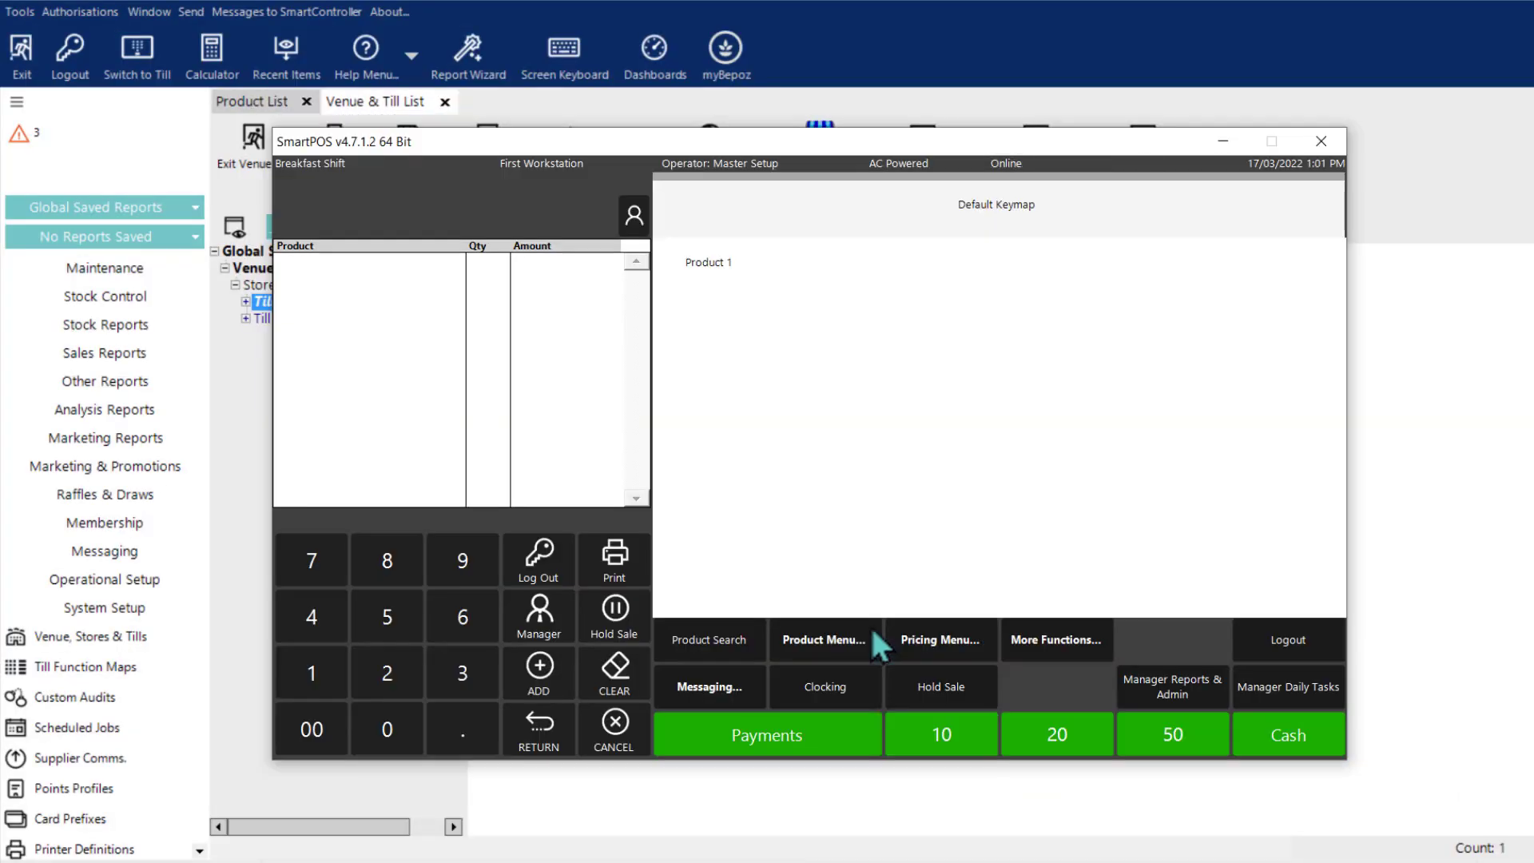
pyautogui.click(550, 565)
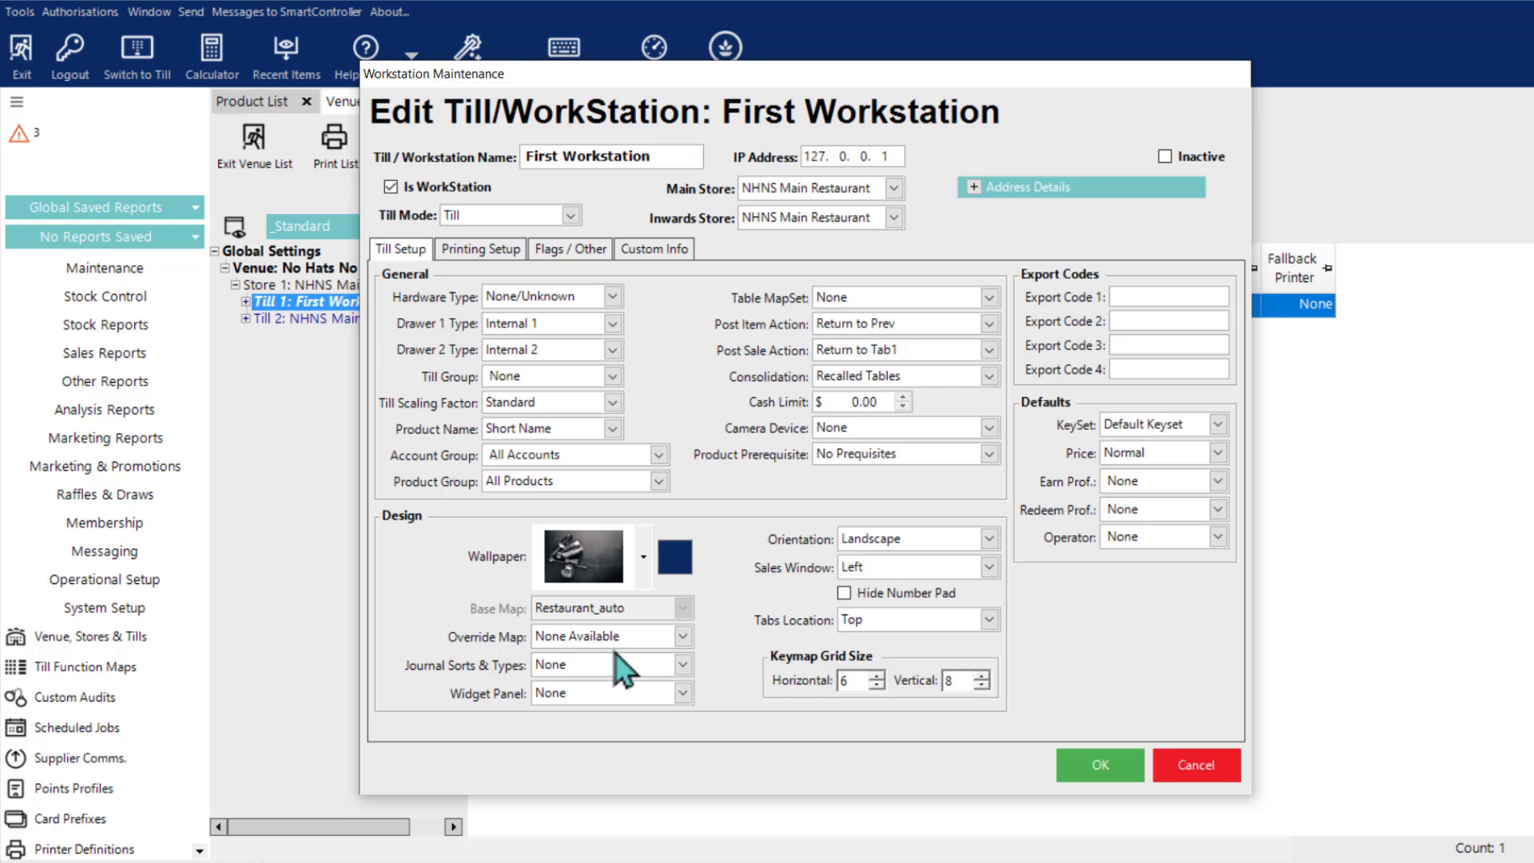
# Step: Review the available till orientation choices in First Workstation's design settings
pyautogui.moveTo(554, 633)
pyautogui.click(989, 539)
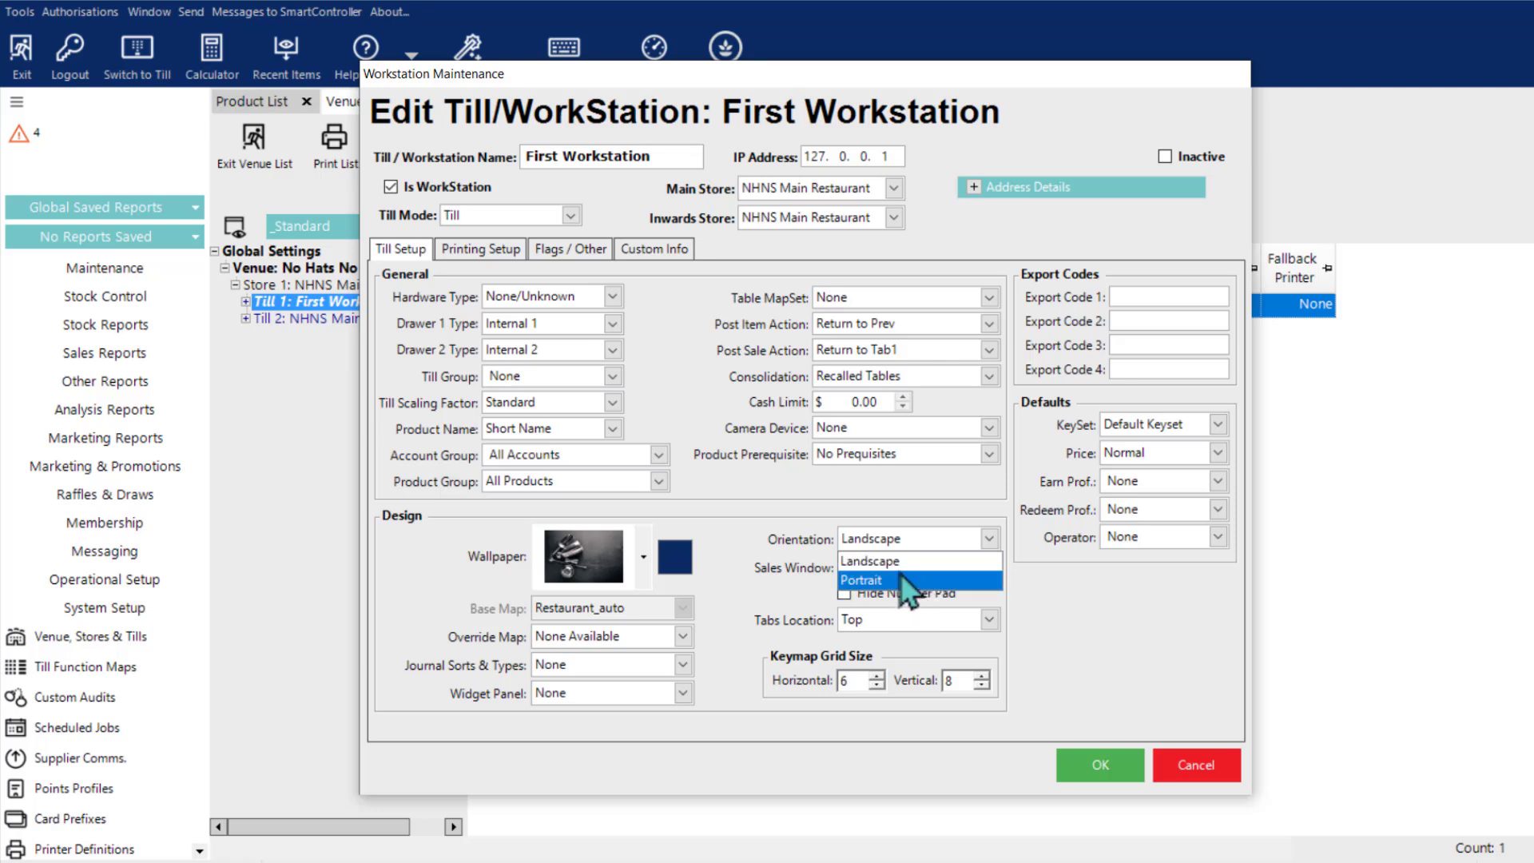
pyautogui.click(774, 529)
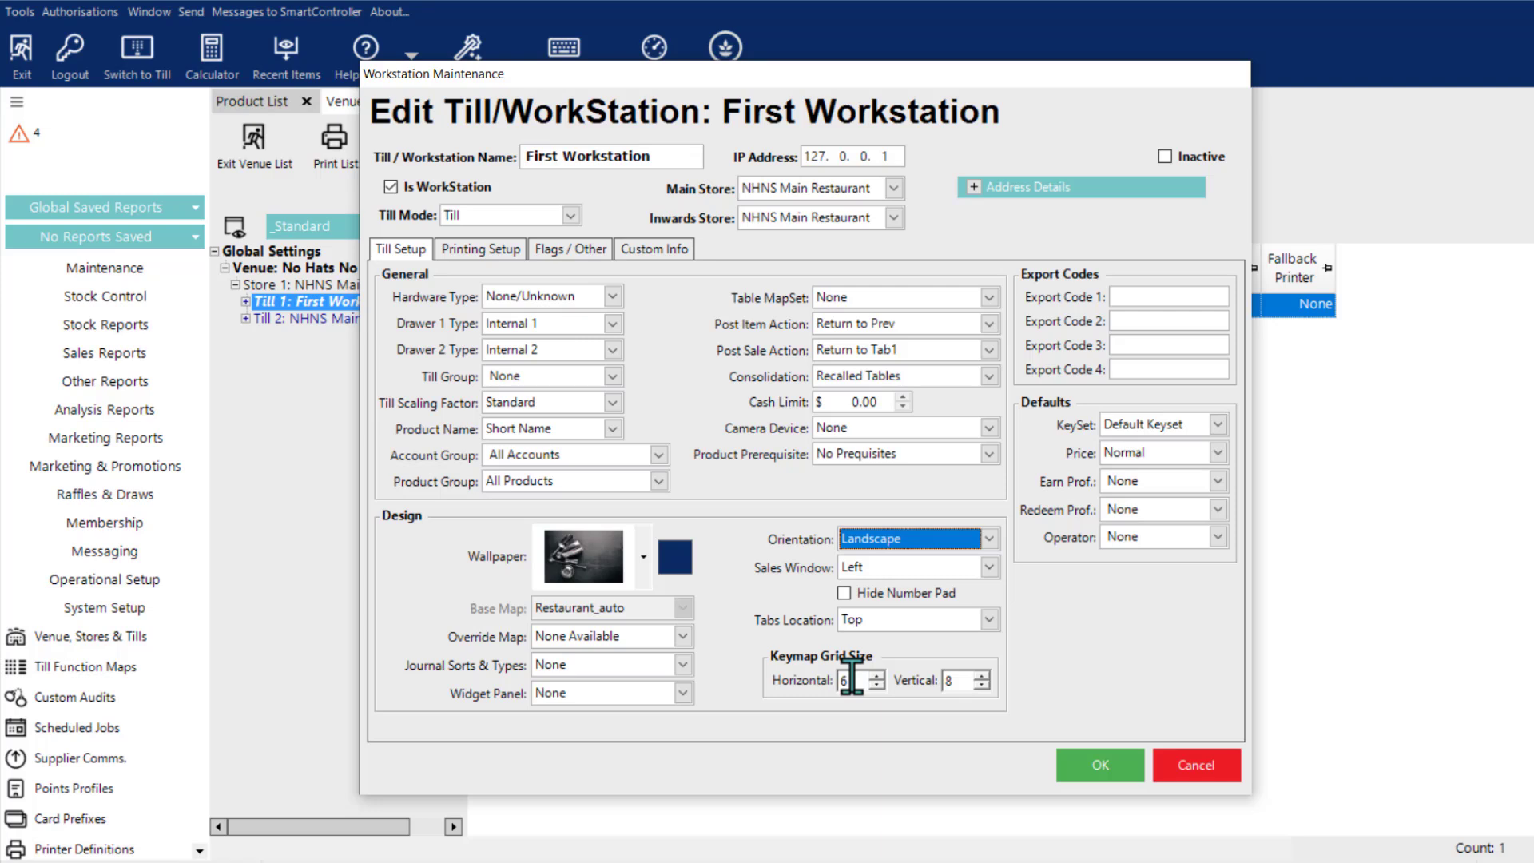
# Step: Set First Workstation's vertical keymap grid size to 6 and save the workstation
pyautogui.click(965, 686)
pyautogui.press('BackSpace')
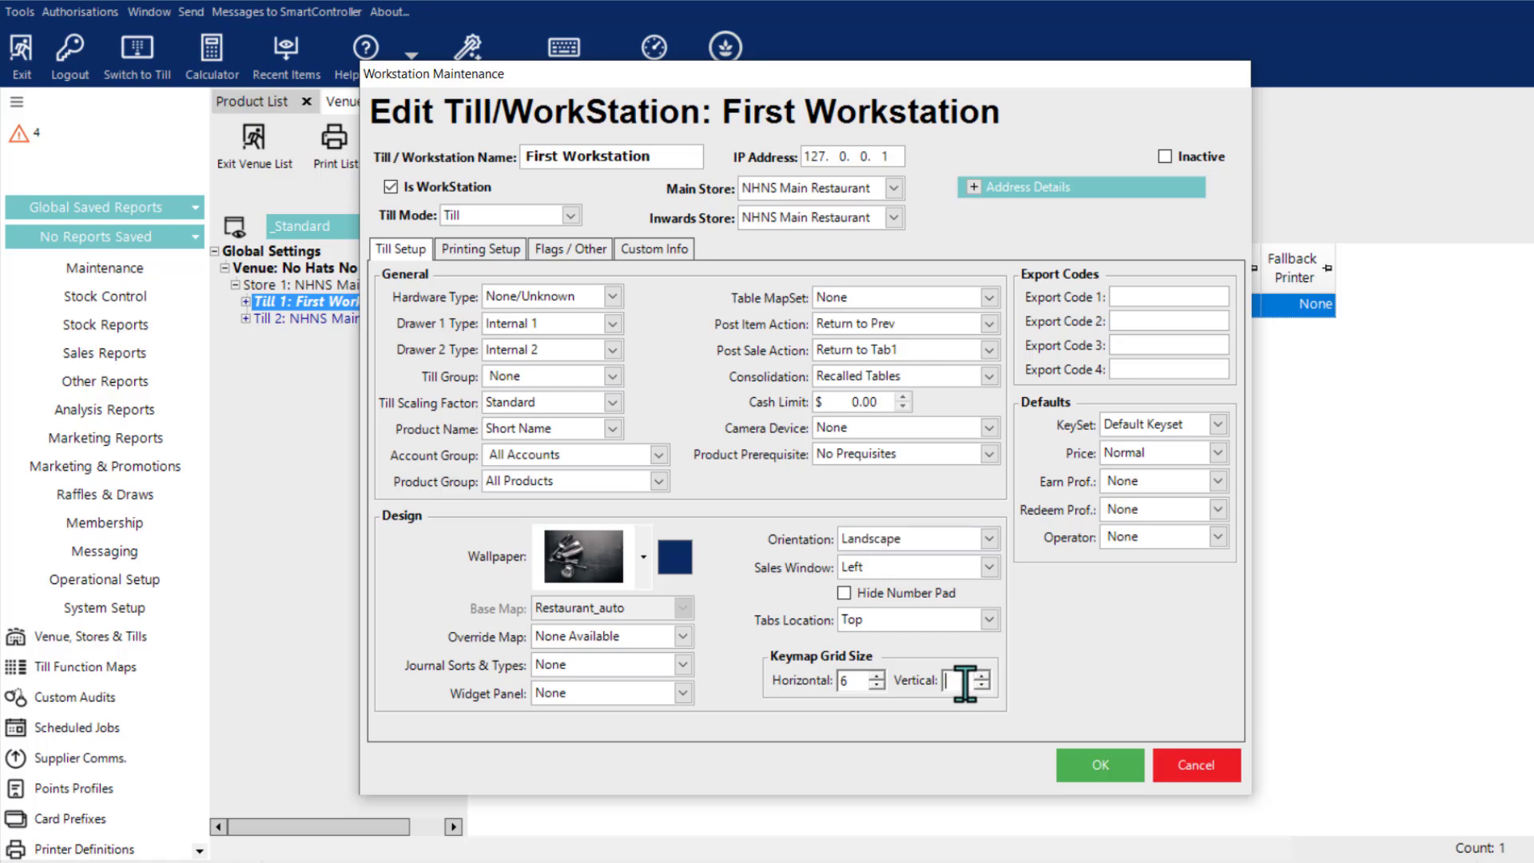
pyautogui.write('6')
pyautogui.click(1079, 773)
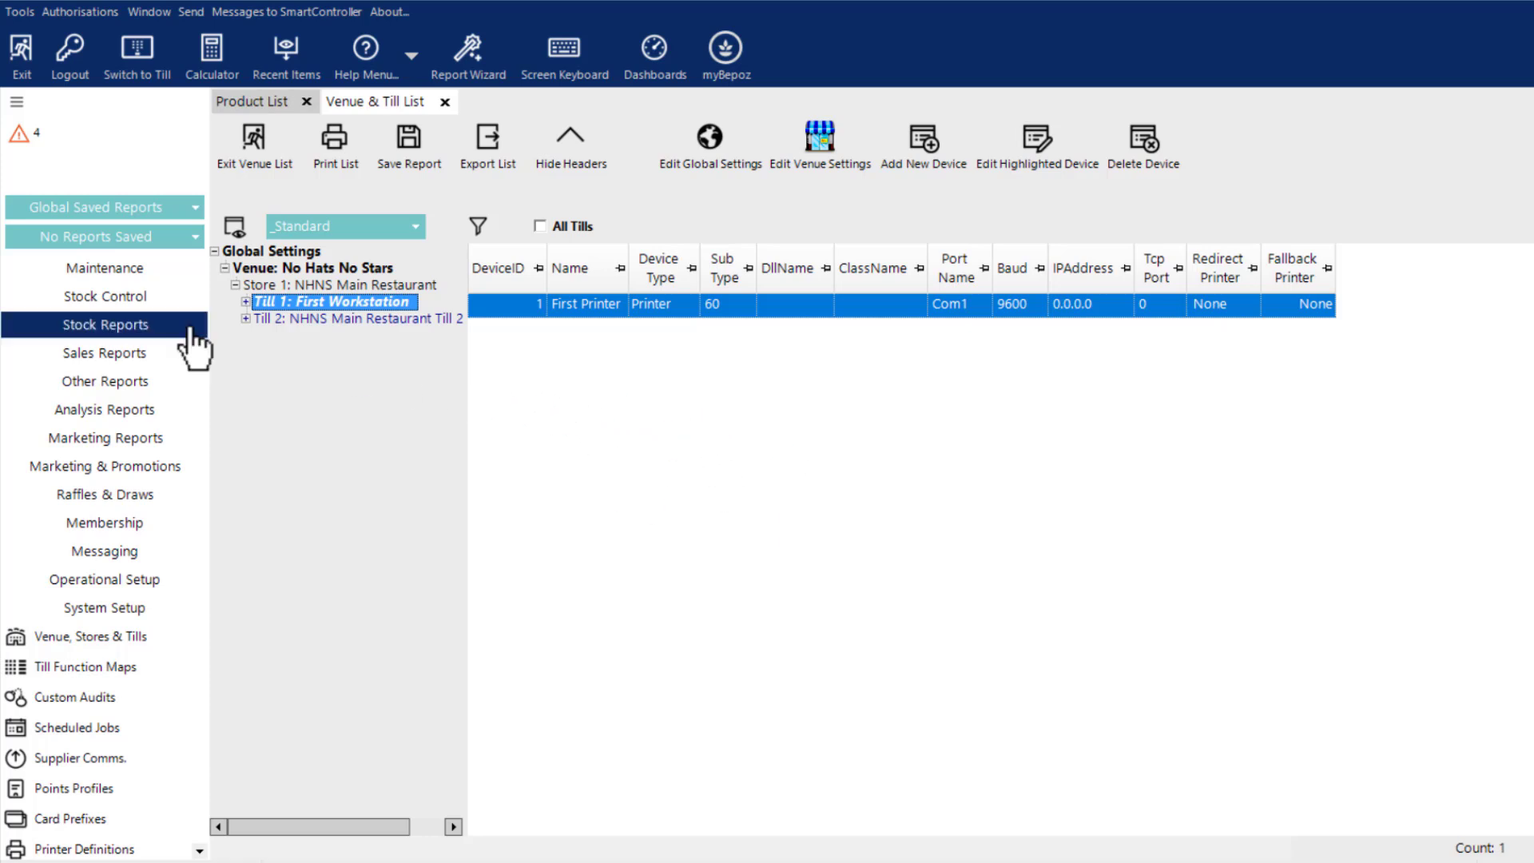
# Step: Open the Master Setup operator's record from the Support Staff group in the operator list
pyautogui.click(87, 274)
pyautogui.click(71, 359)
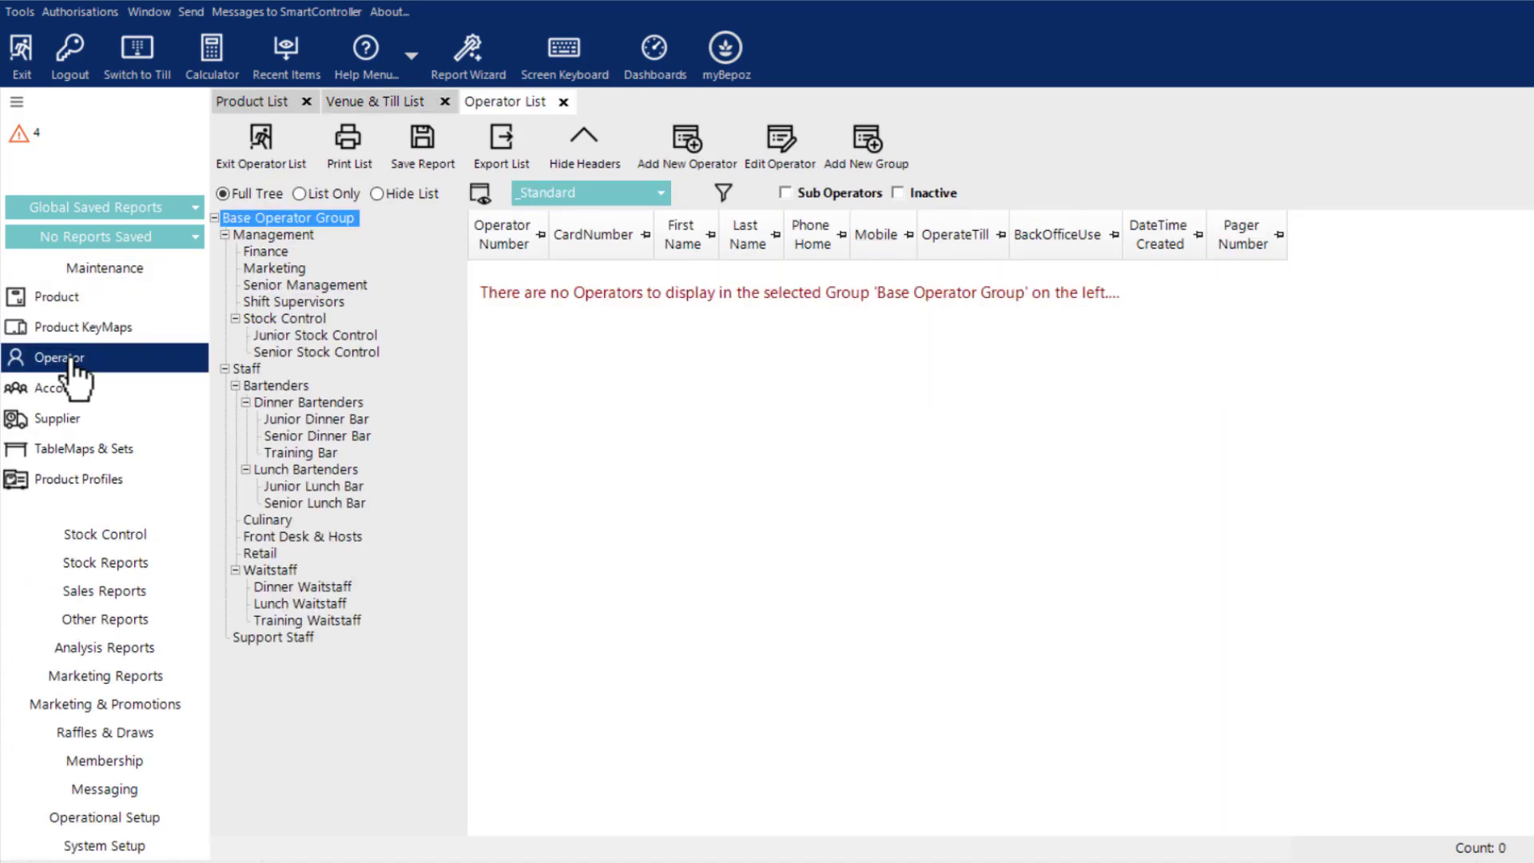
pyautogui.click(272, 637)
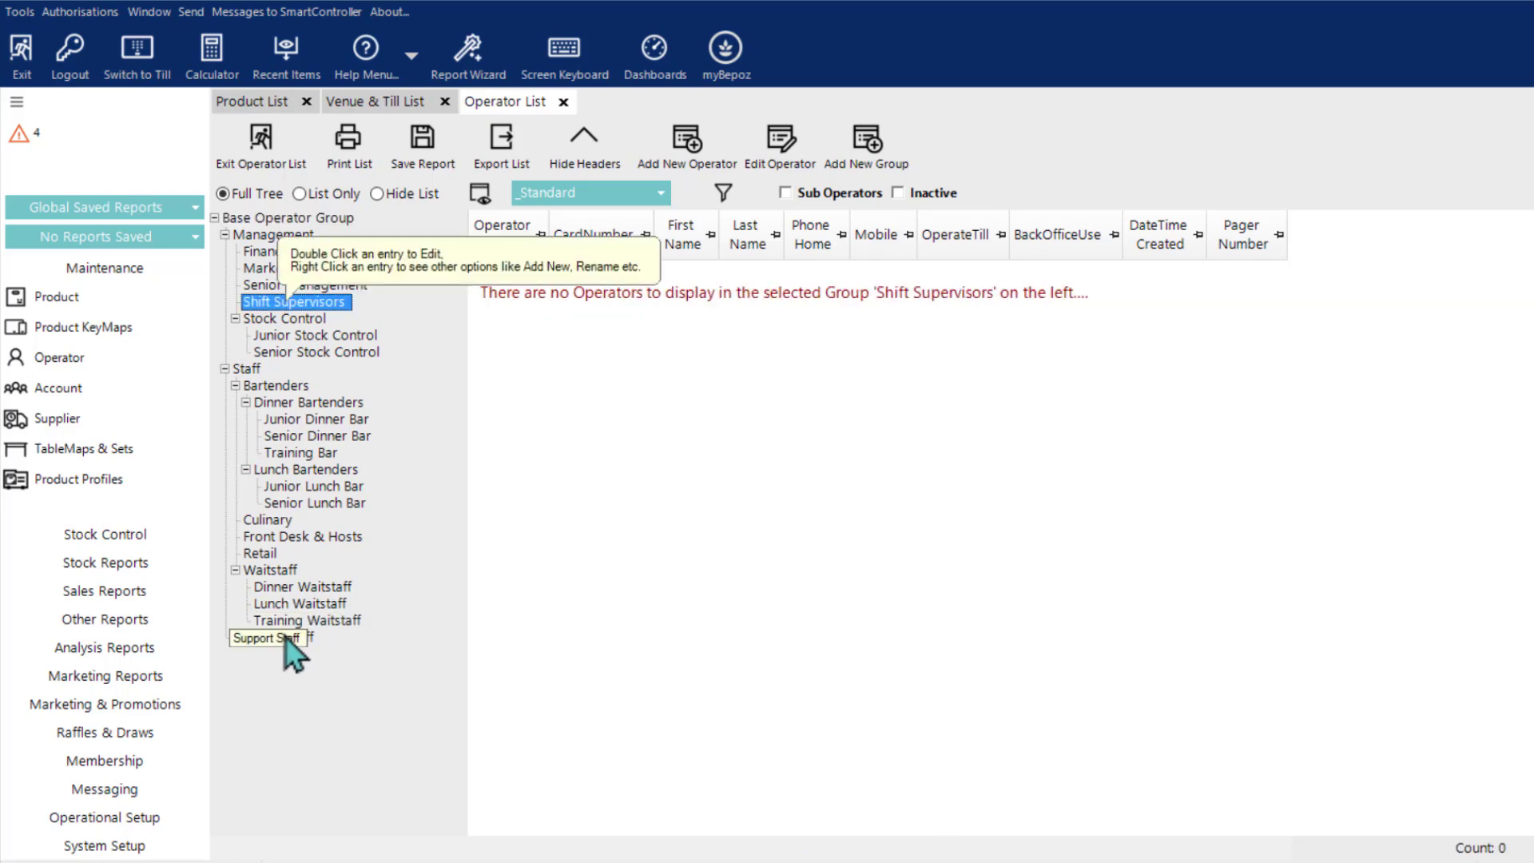
pyautogui.doubleClick(577, 272)
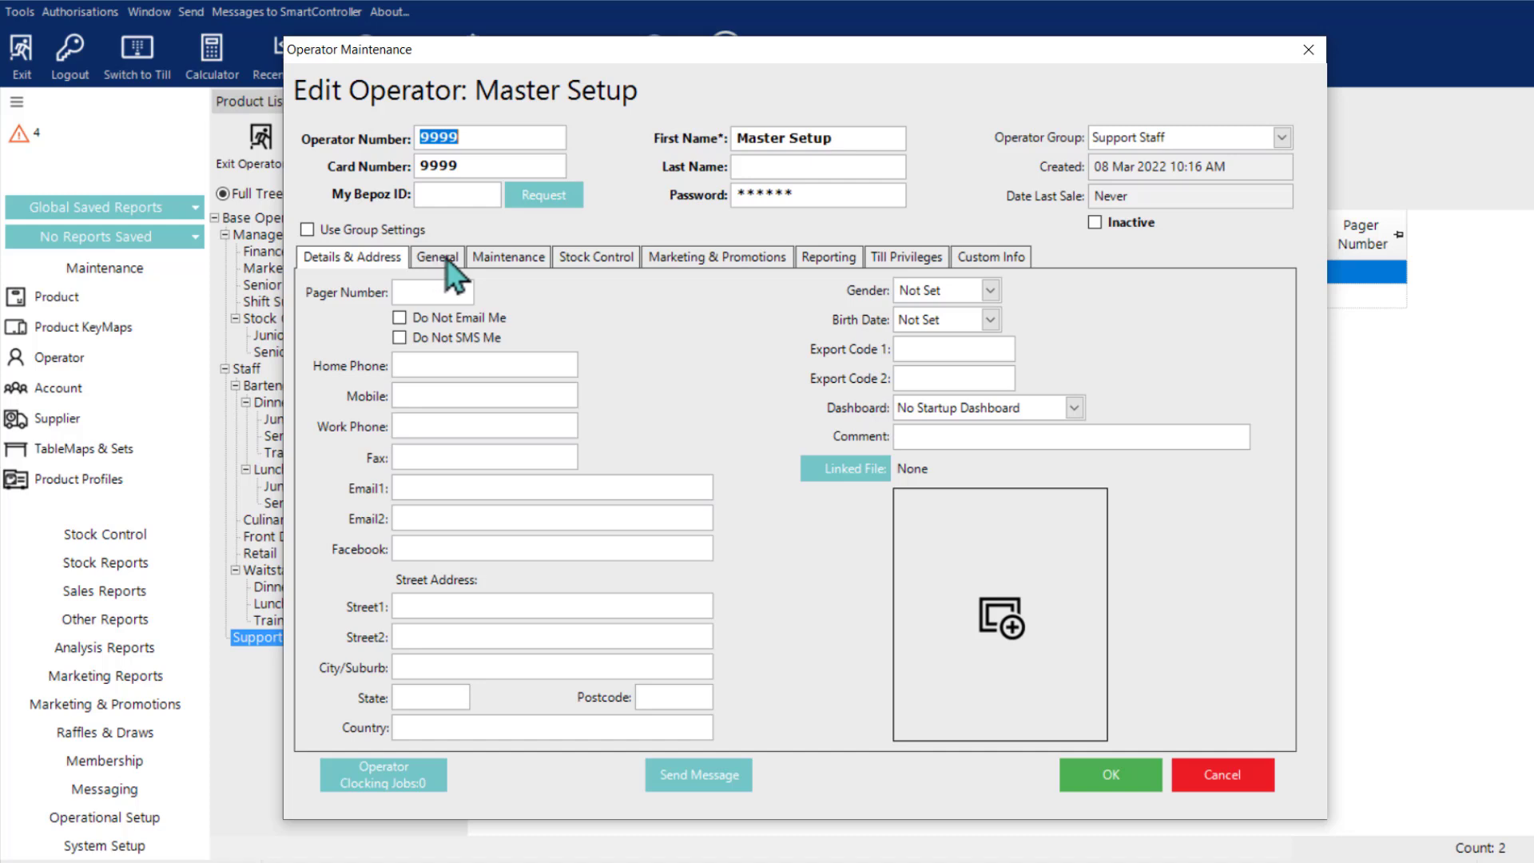
# Step: Review the Master Setup operator's General, Maintenance and Till Privileges permissions, and close the record by accepting it
pyautogui.click(453, 265)
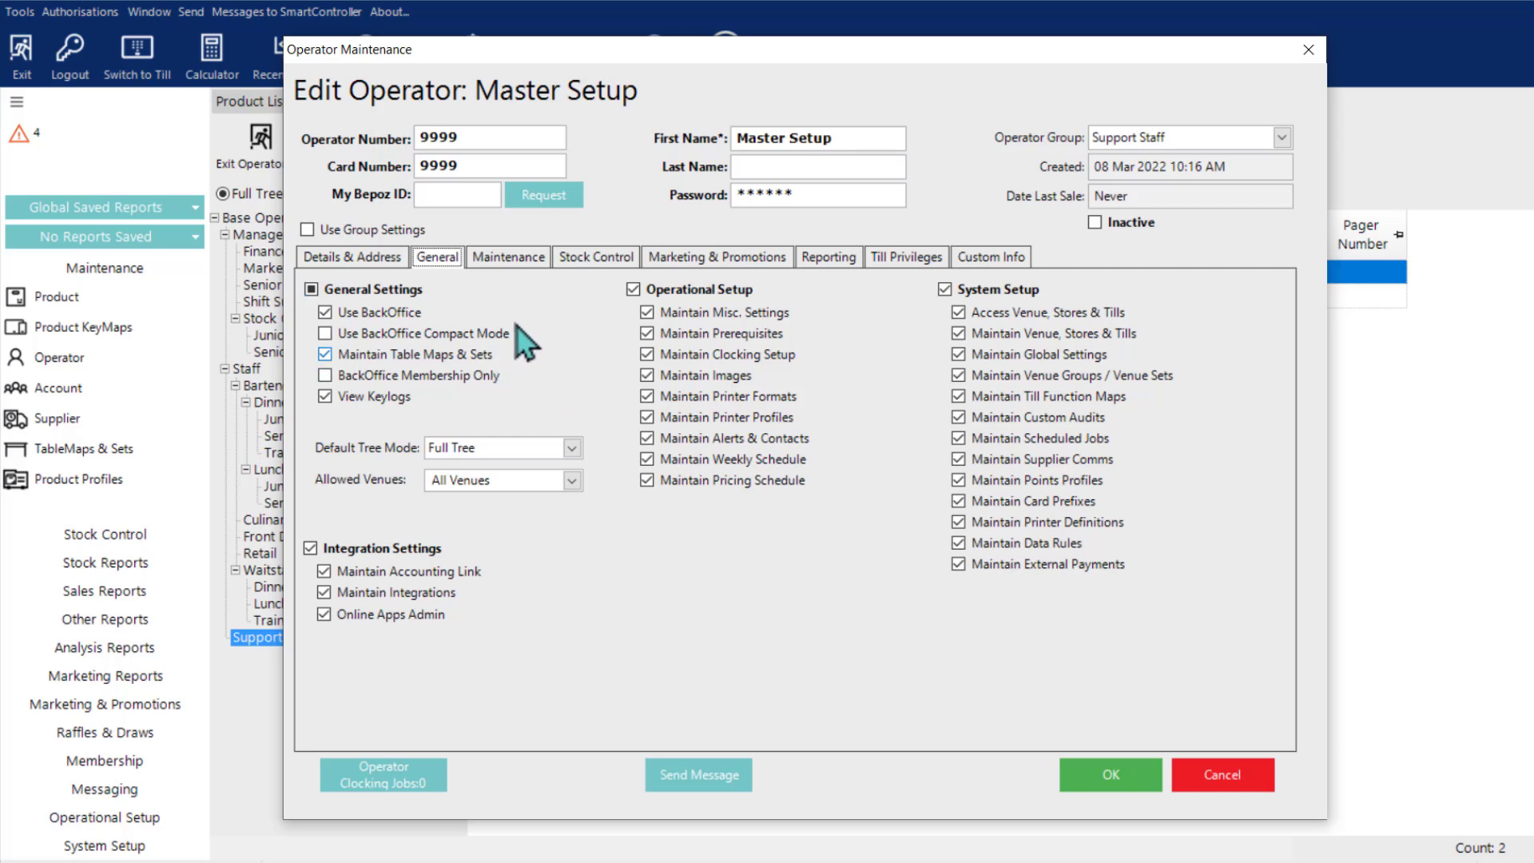
pyautogui.click(503, 259)
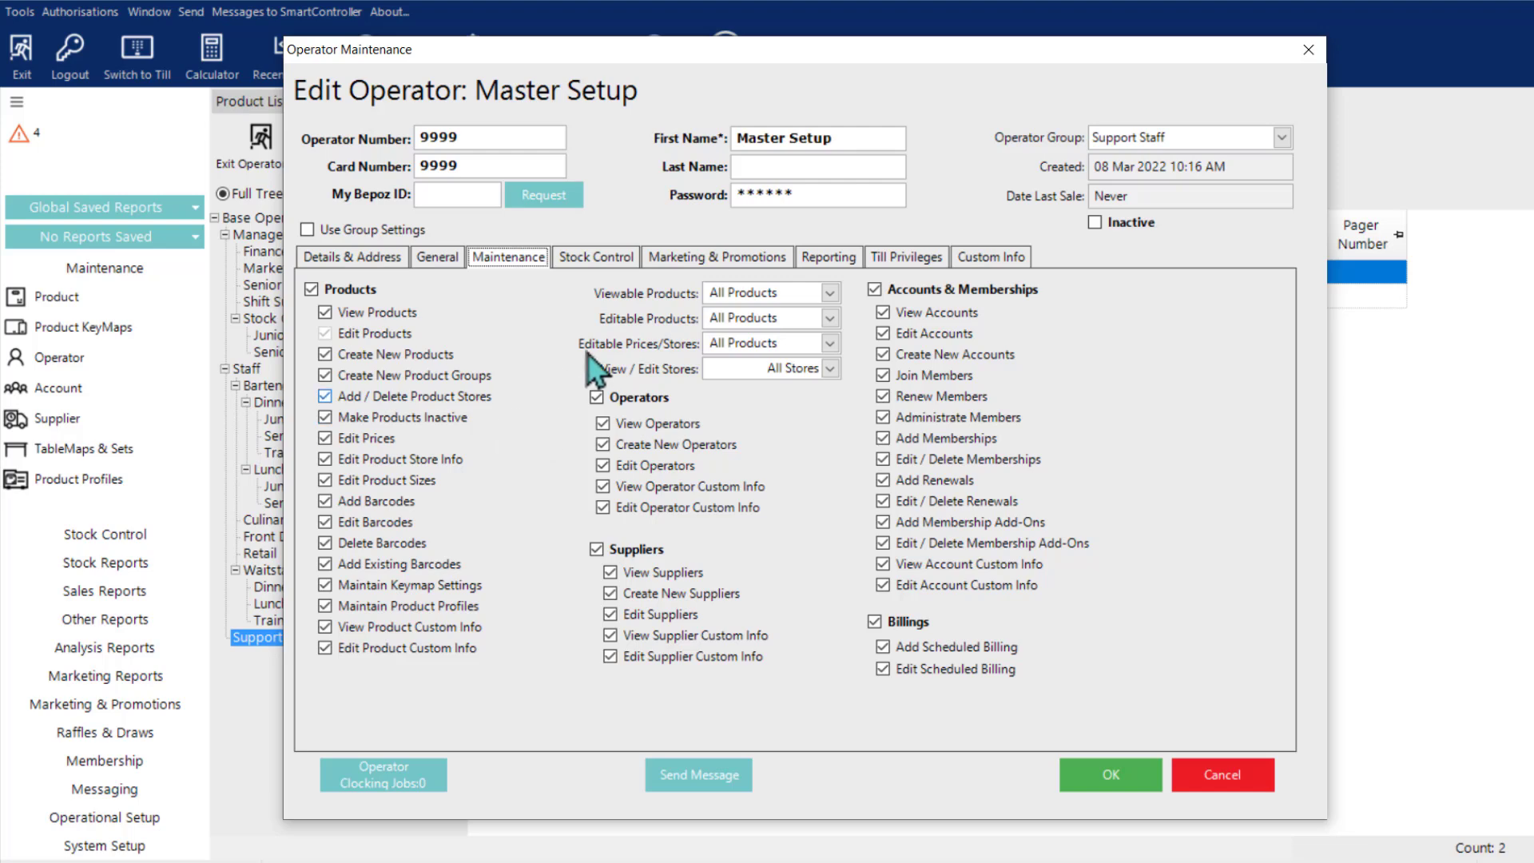
pyautogui.click(905, 259)
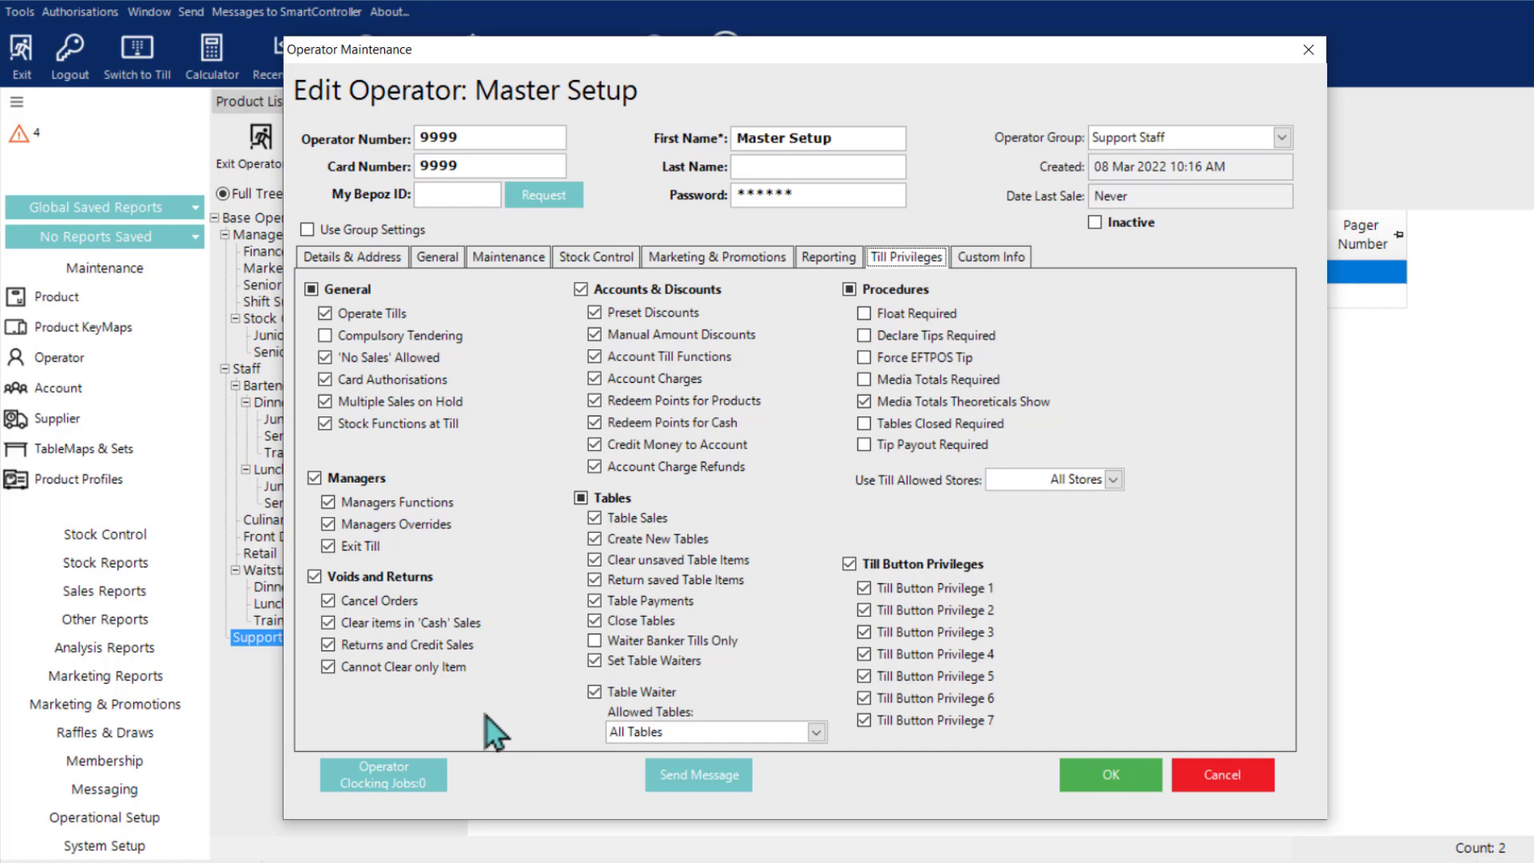
pyautogui.click(1125, 787)
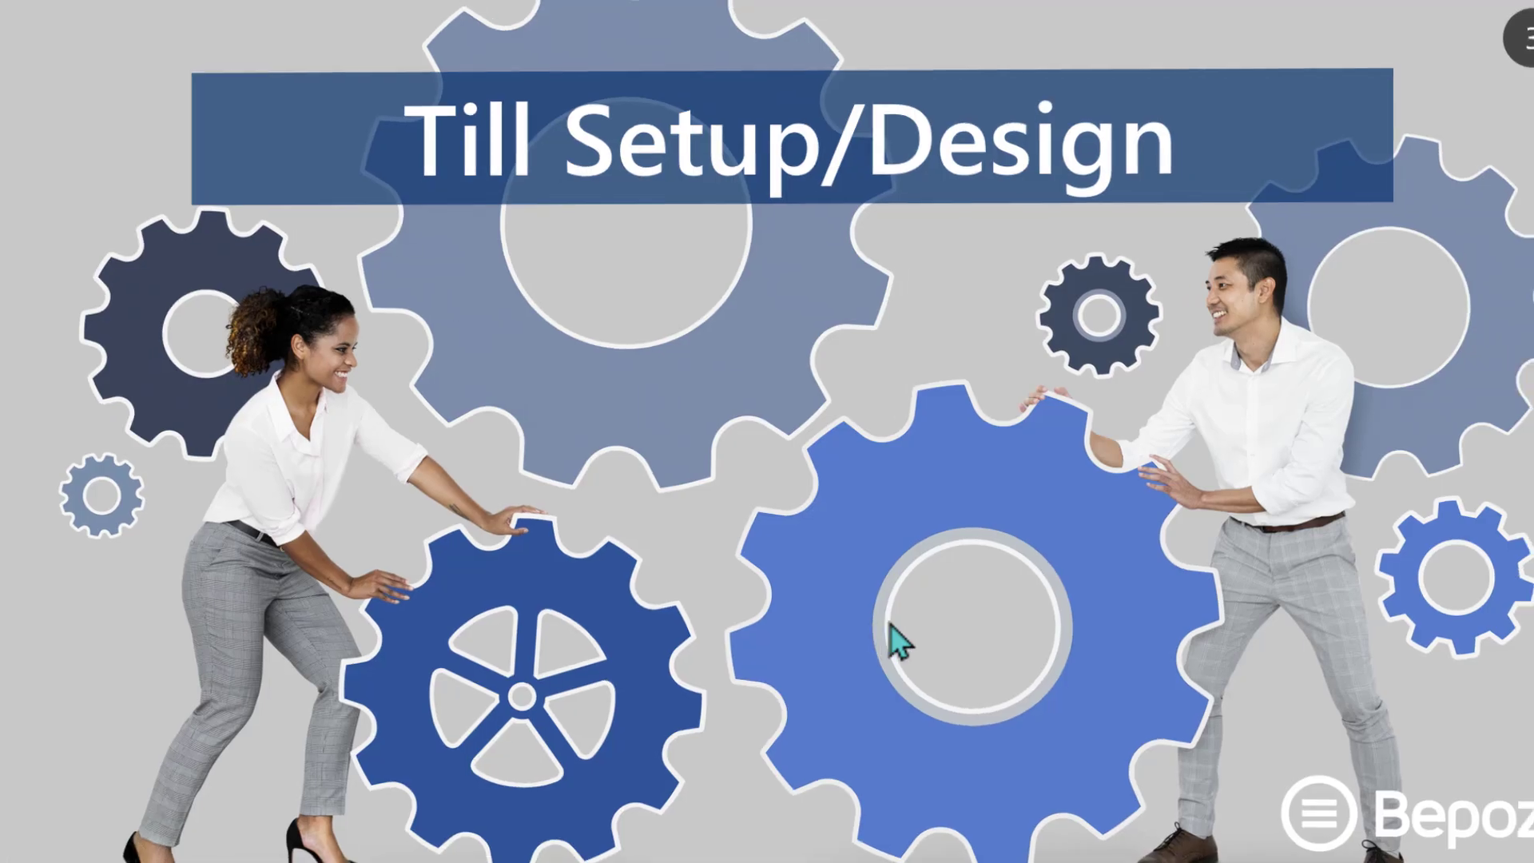
pyautogui.click(891, 624)
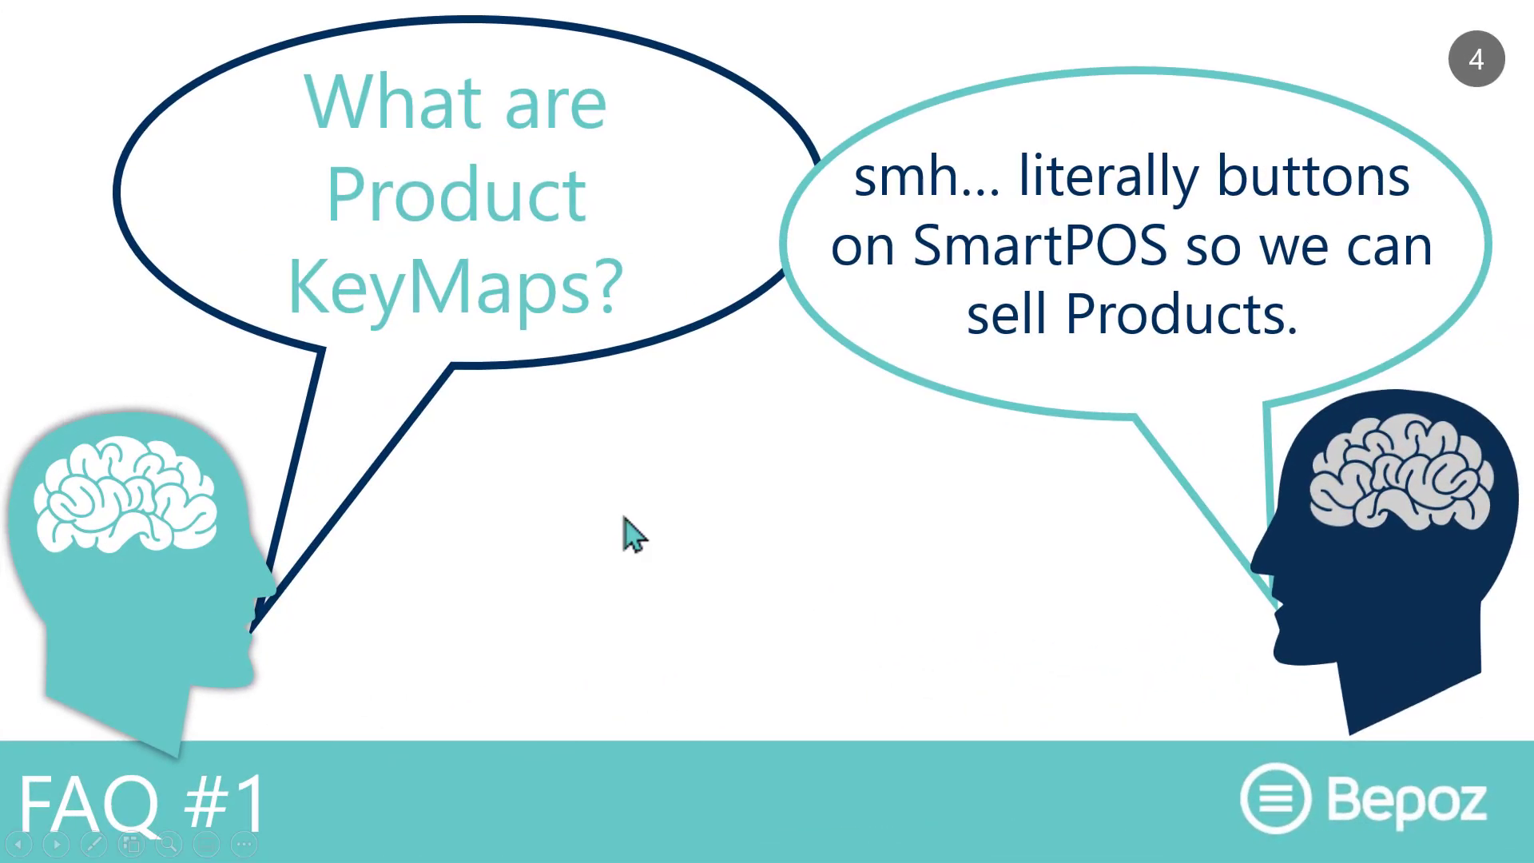
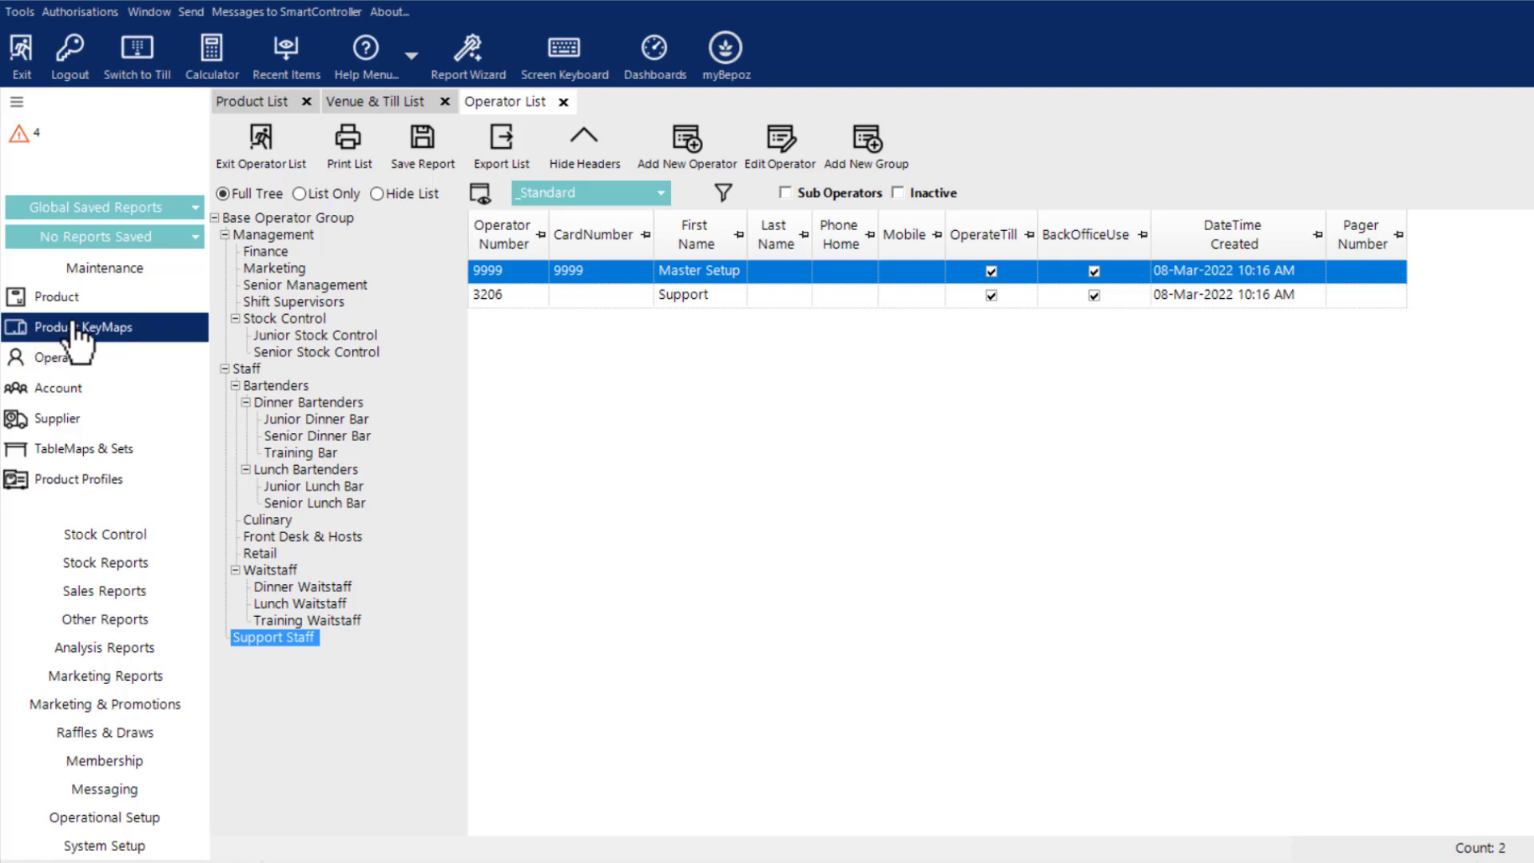
# Step: Open Default Keymap for editing from the product keymap list
pyautogui.click(77, 329)
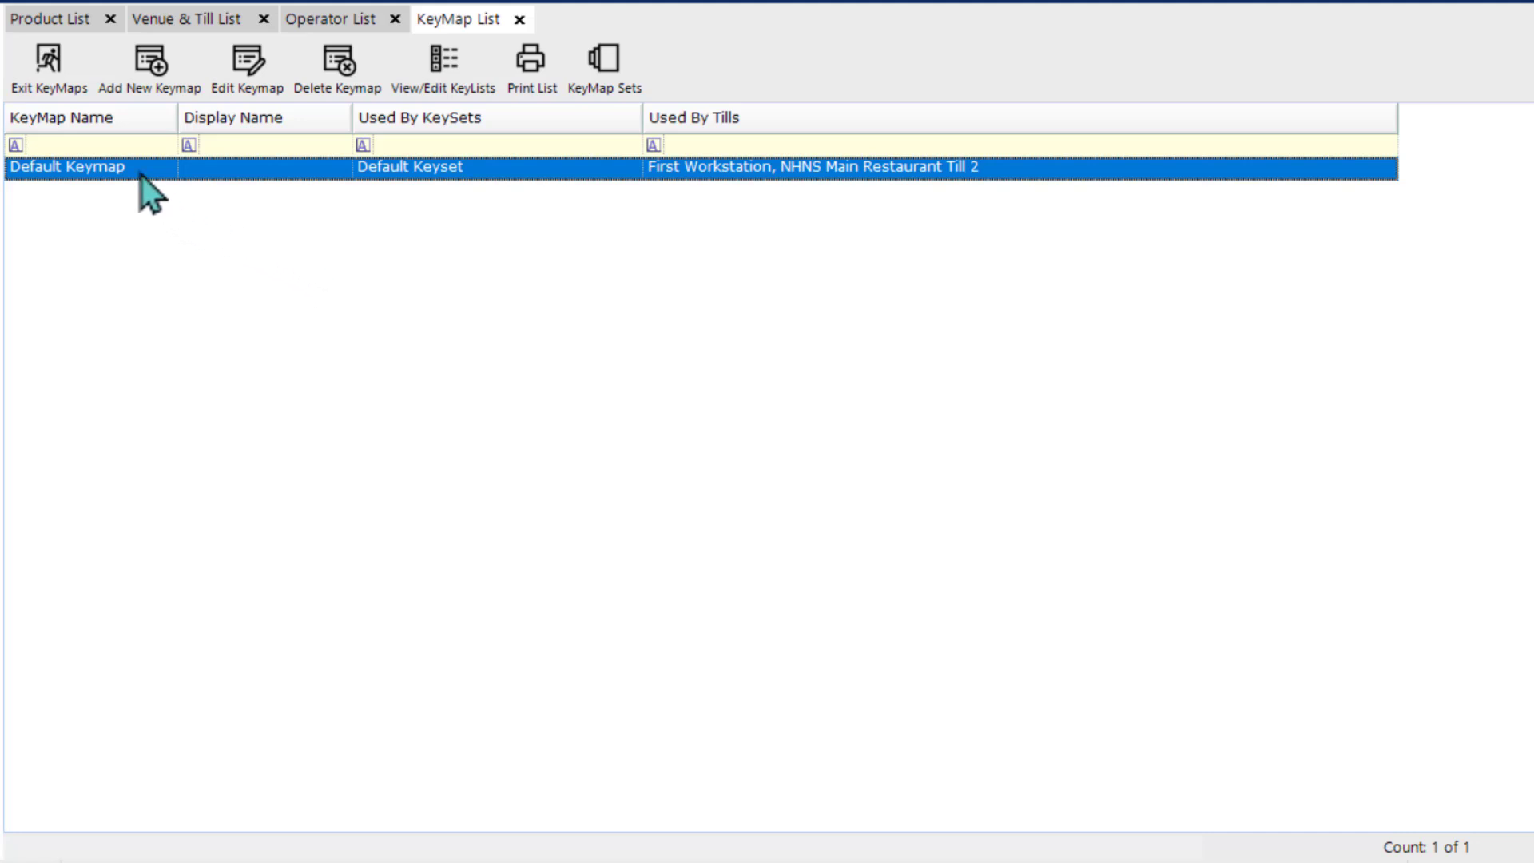
pyautogui.click(155, 83)
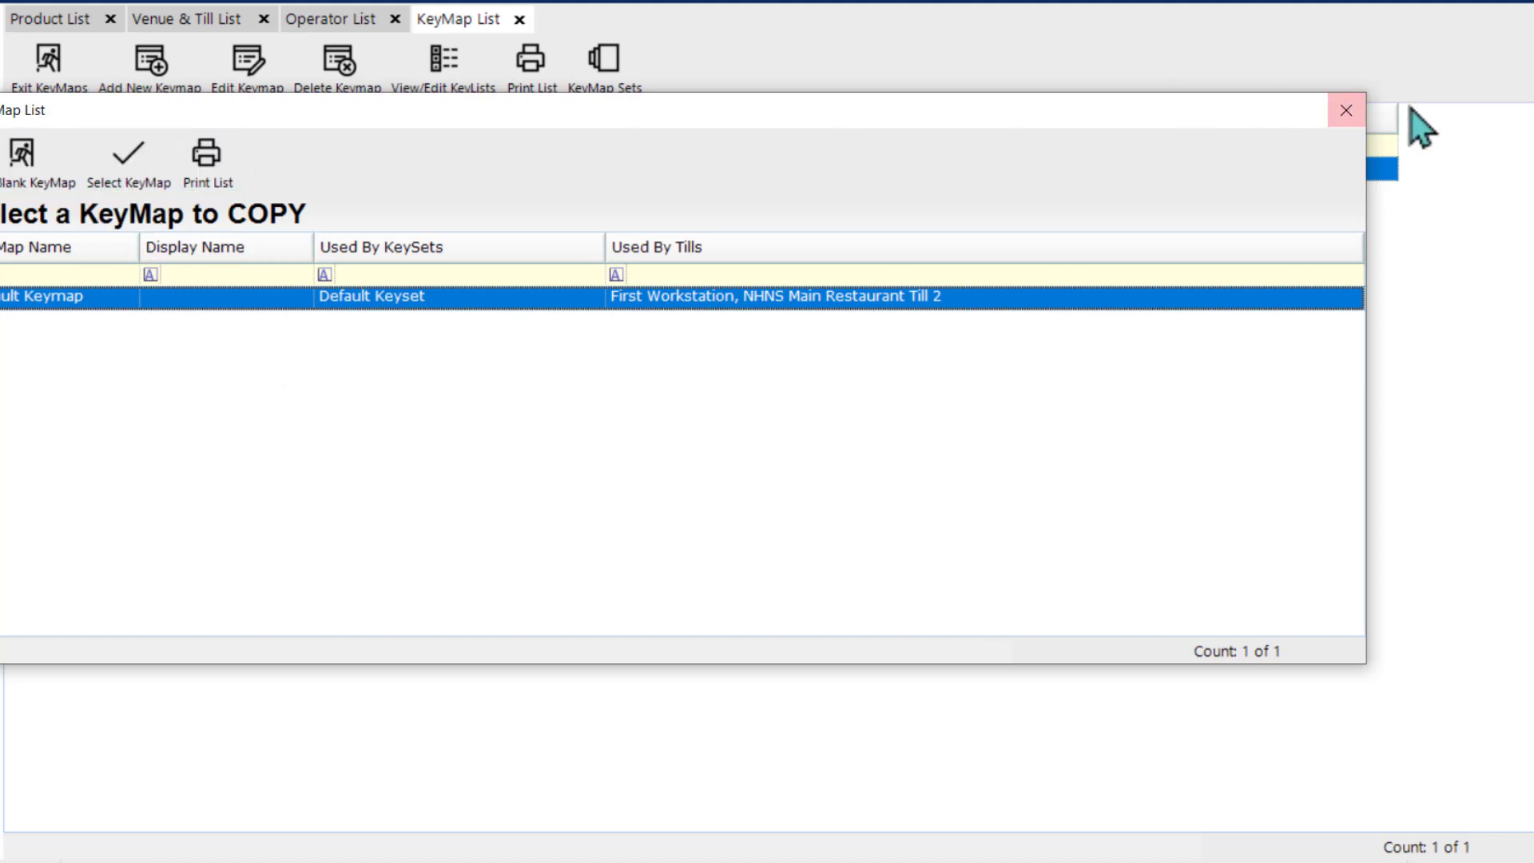
pyautogui.click(1332, 118)
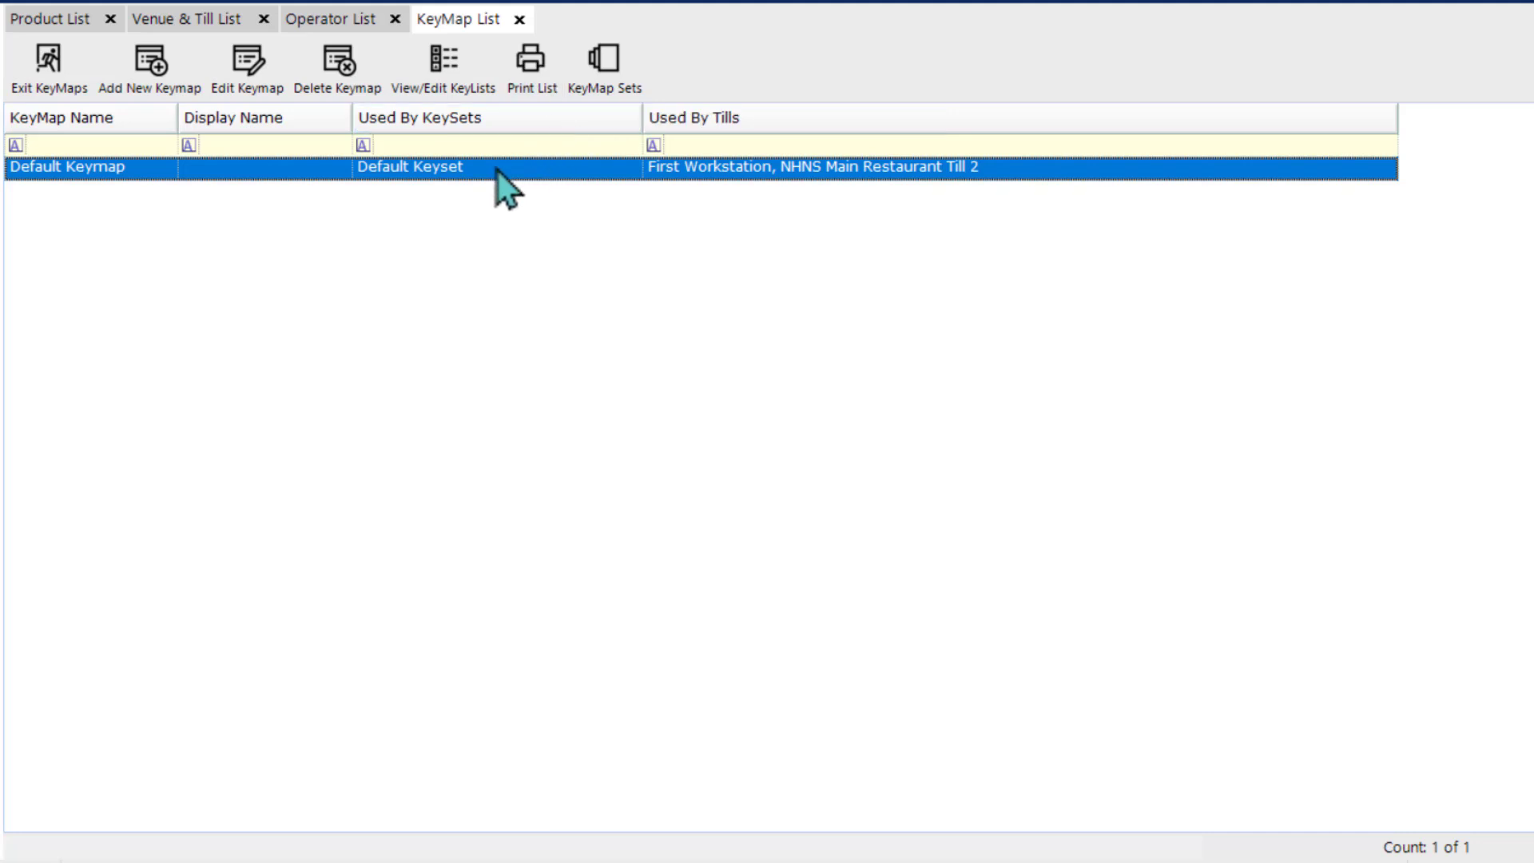
pyautogui.doubleClick(155, 170)
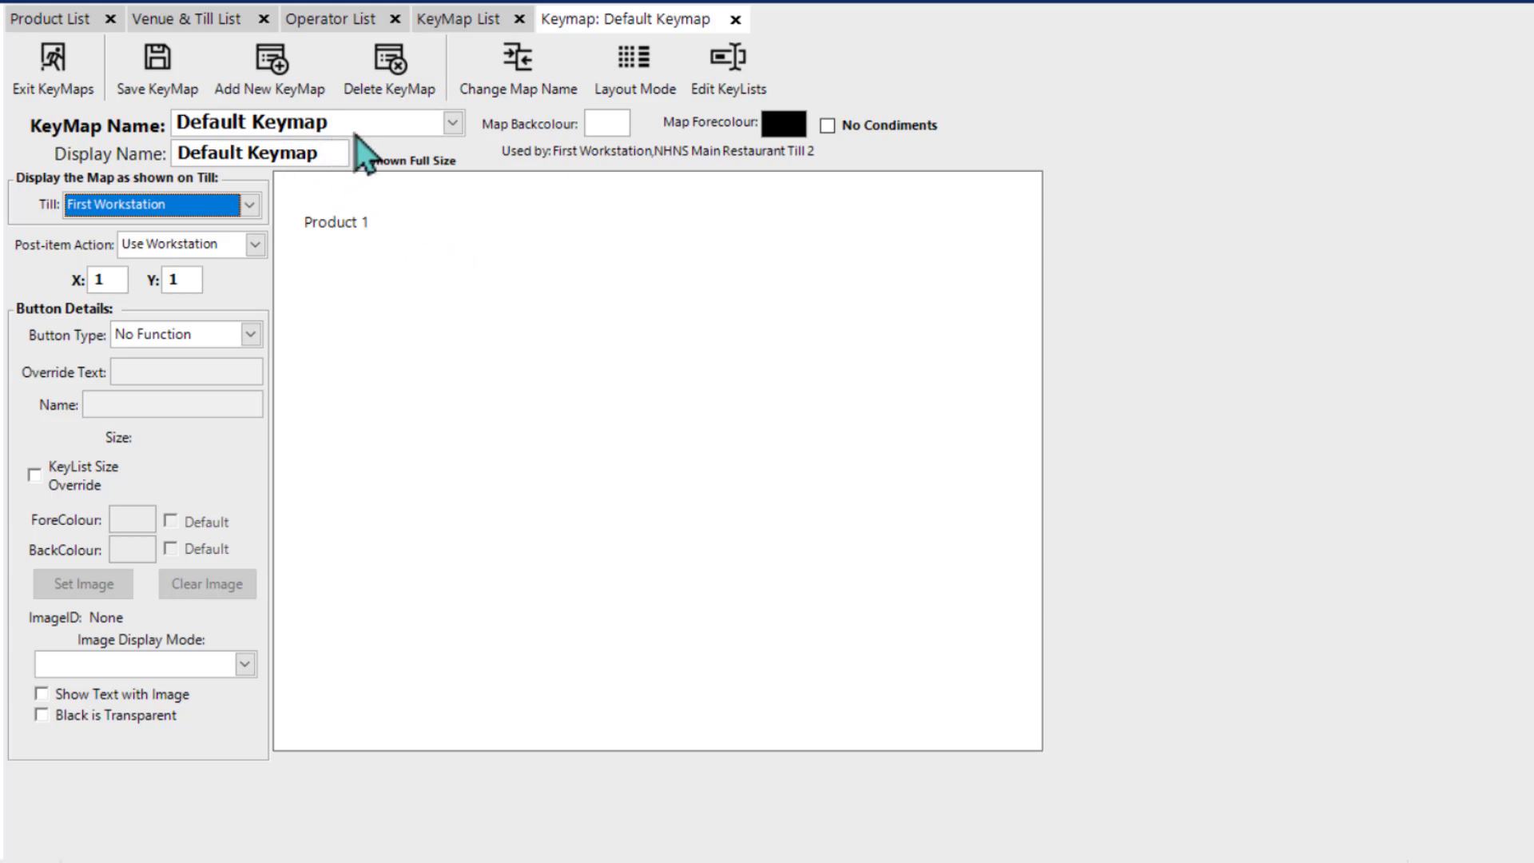
# Step: Examine which keymaps the Default Keymap editor offers for switching and compare them with the keymap list
pyautogui.click(457, 132)
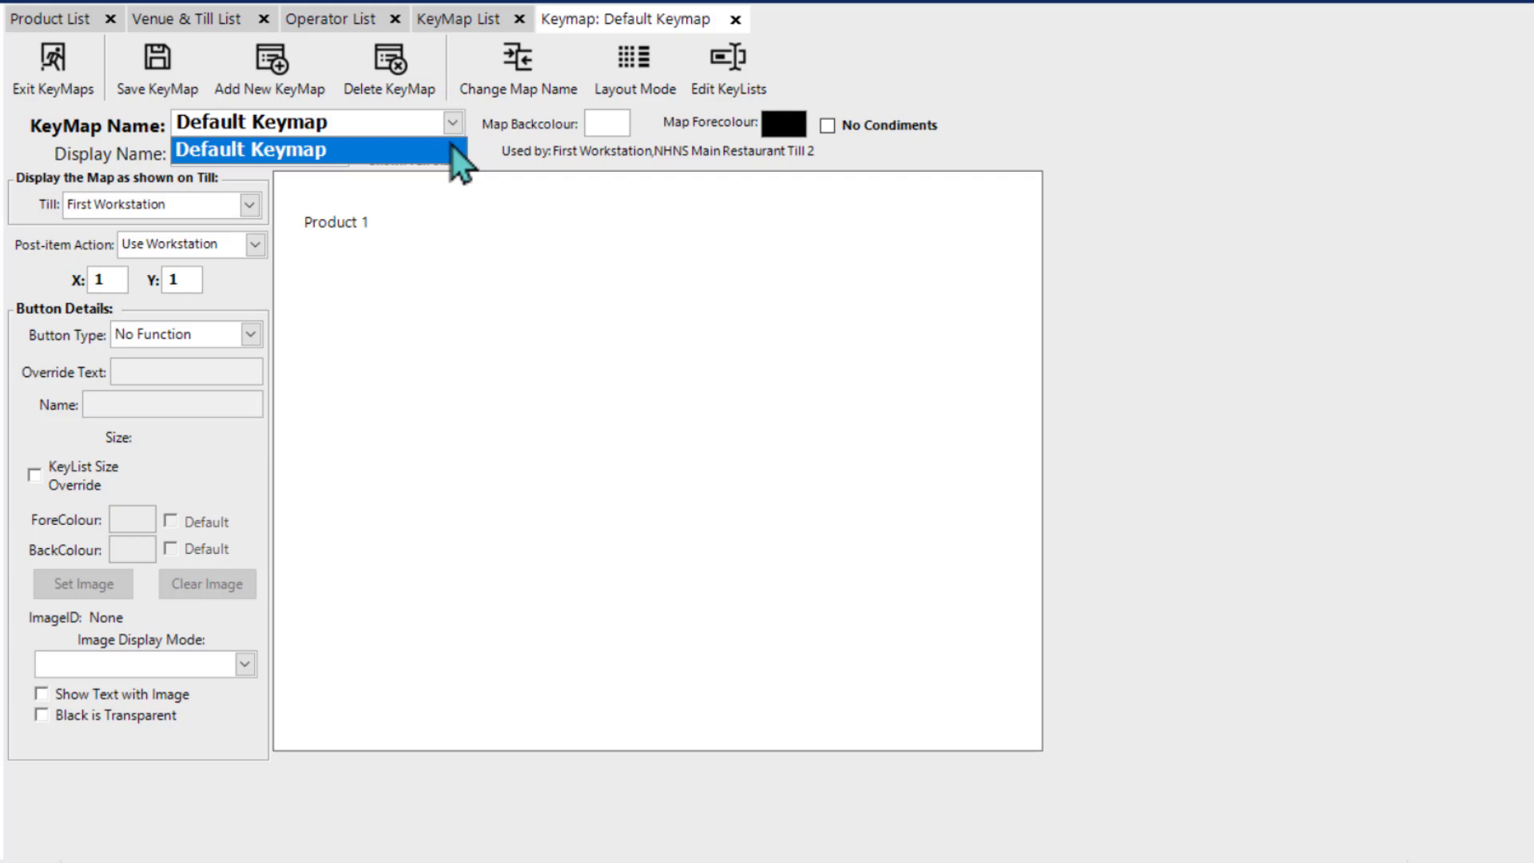
pyautogui.click(1064, 175)
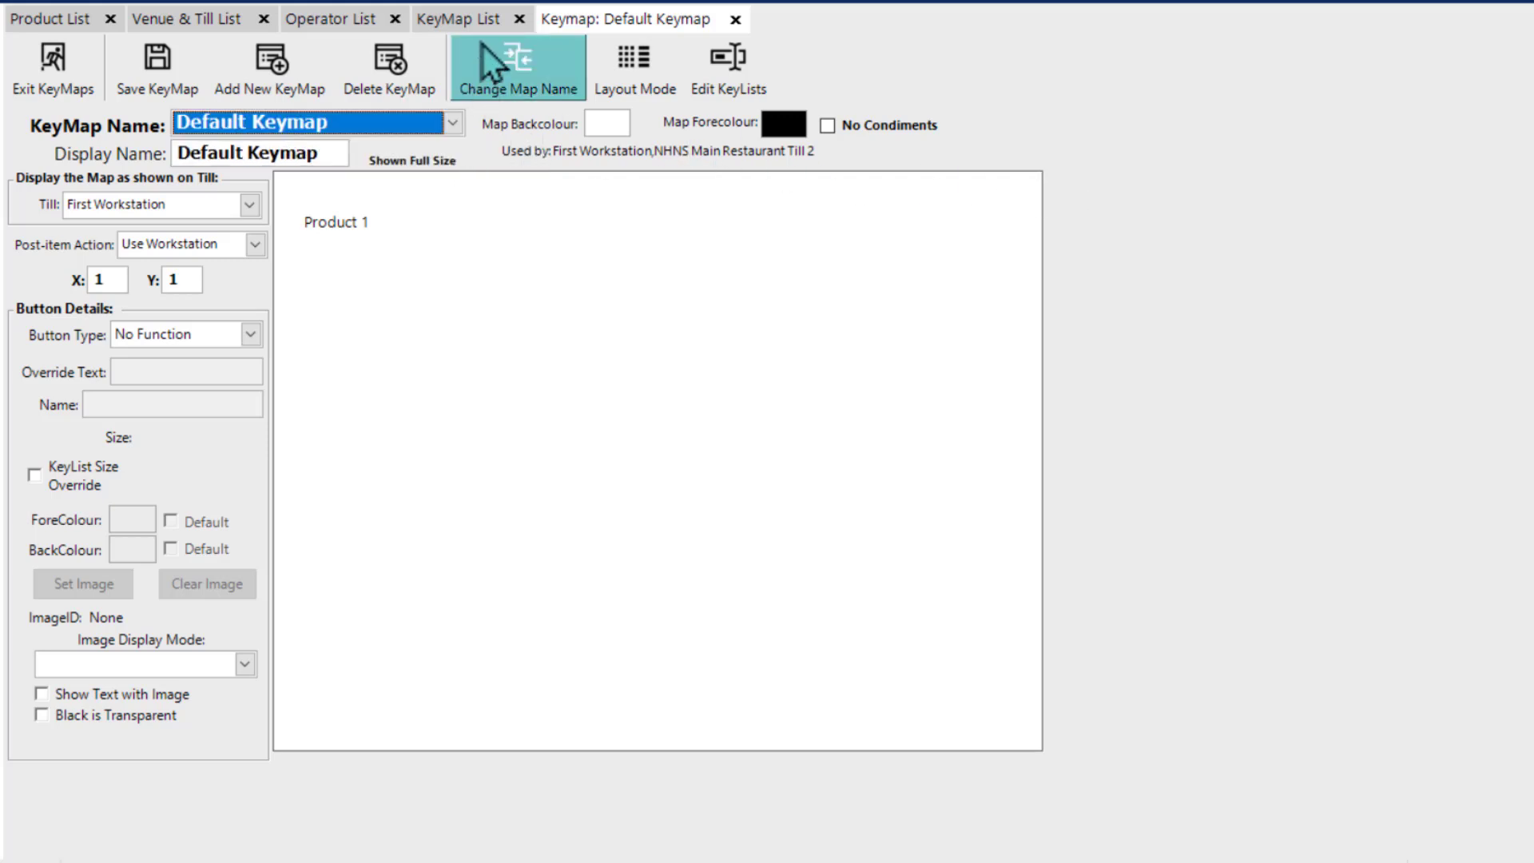
pyautogui.click(469, 27)
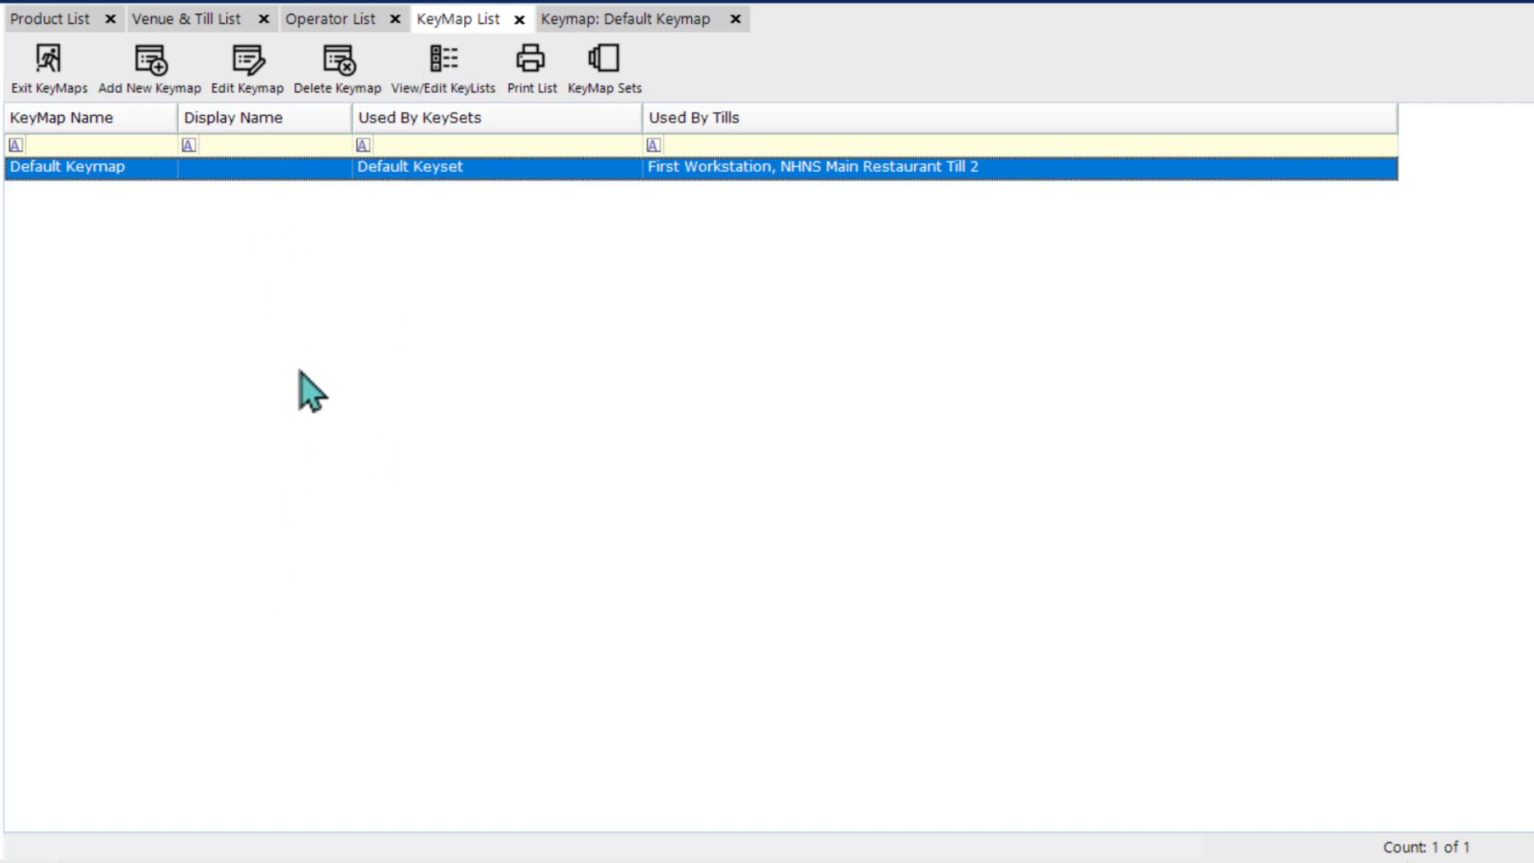
pyautogui.click(584, 18)
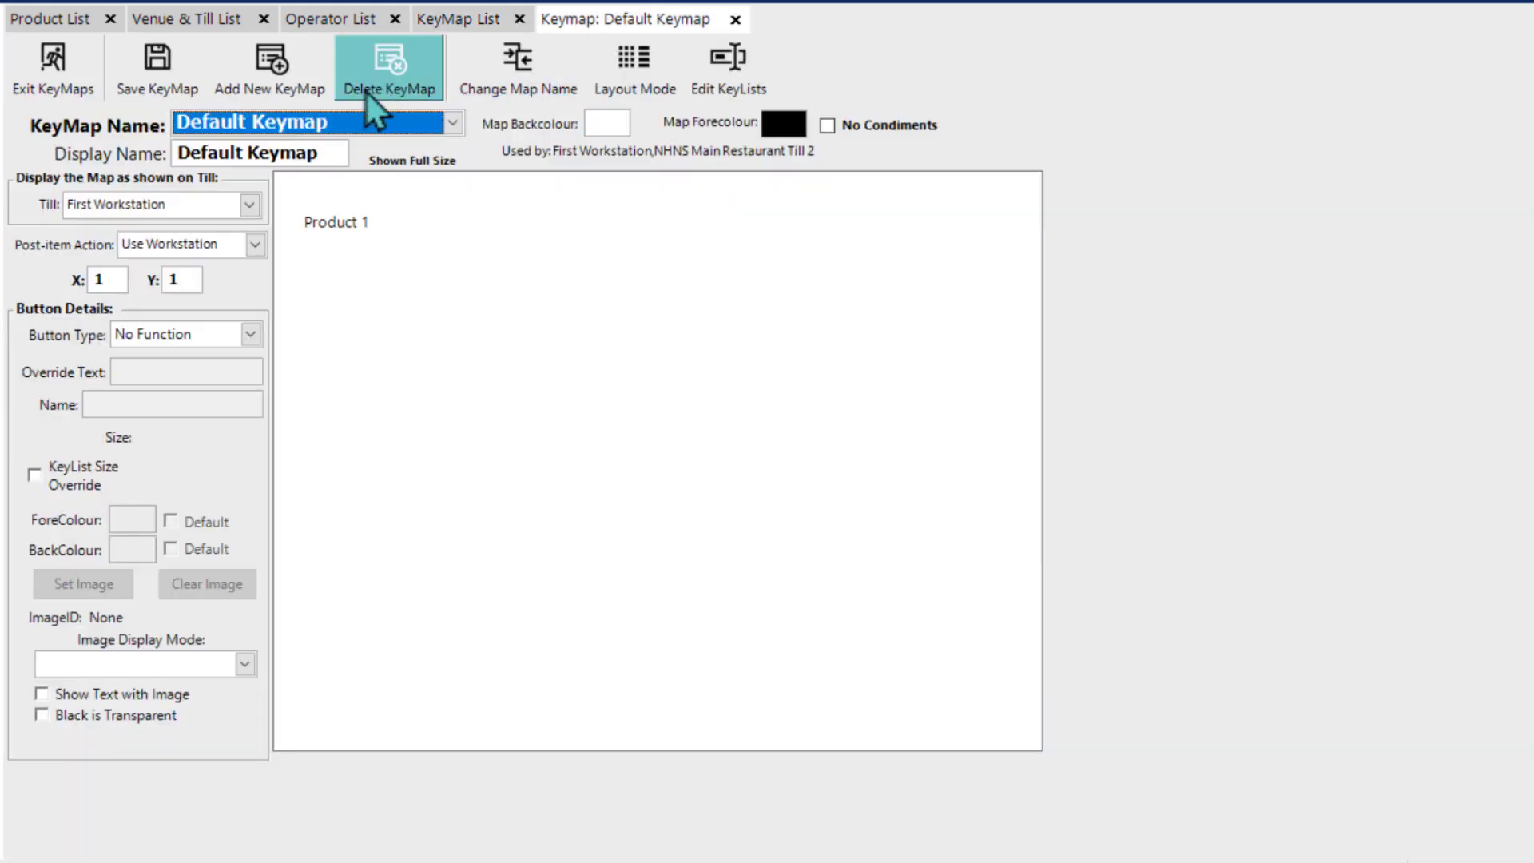
pyautogui.click(452, 126)
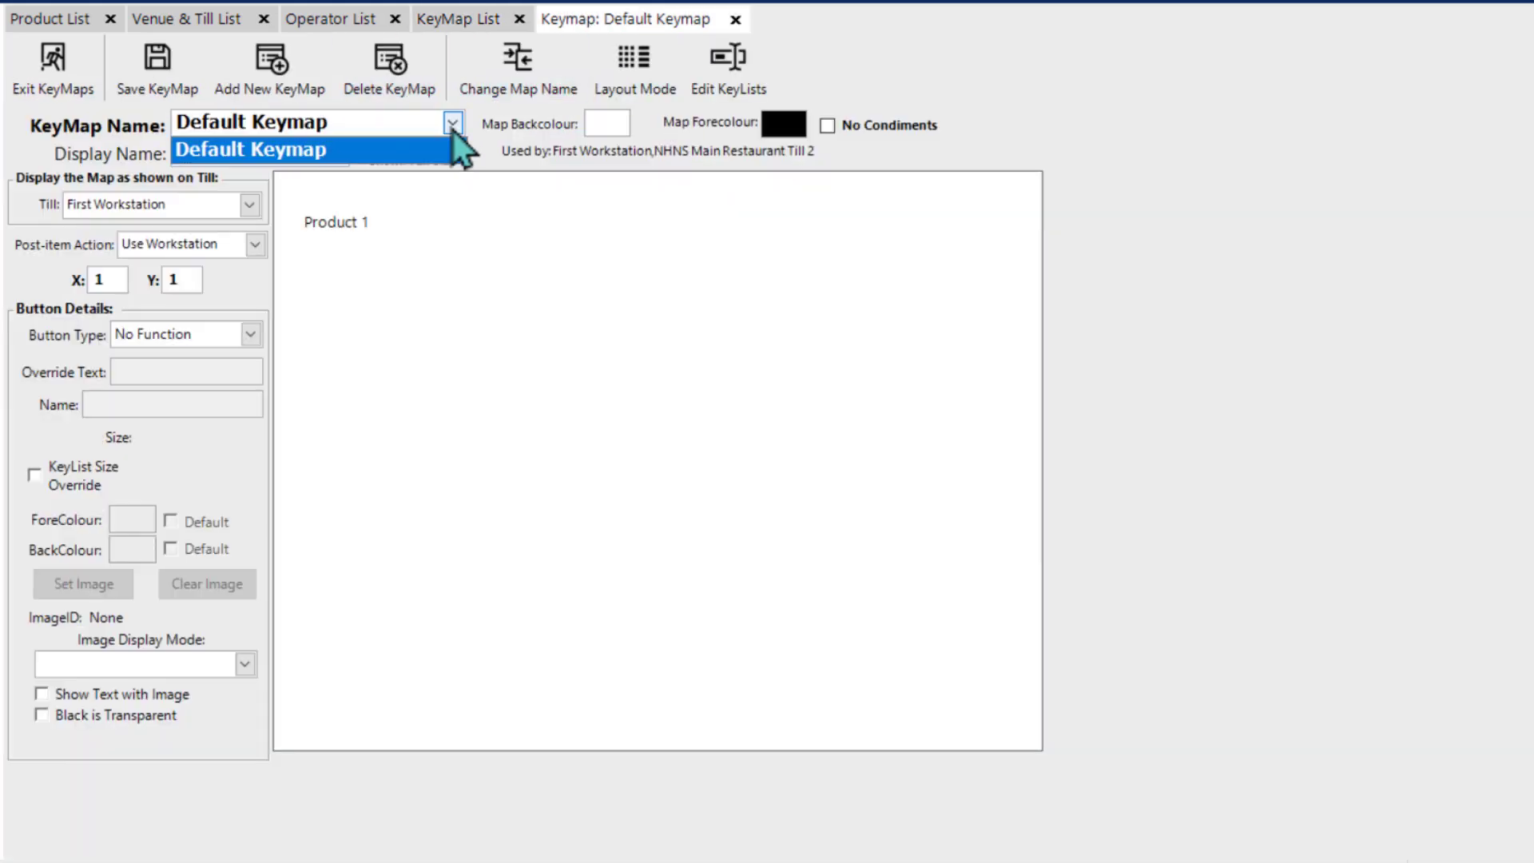
pyautogui.click(1120, 249)
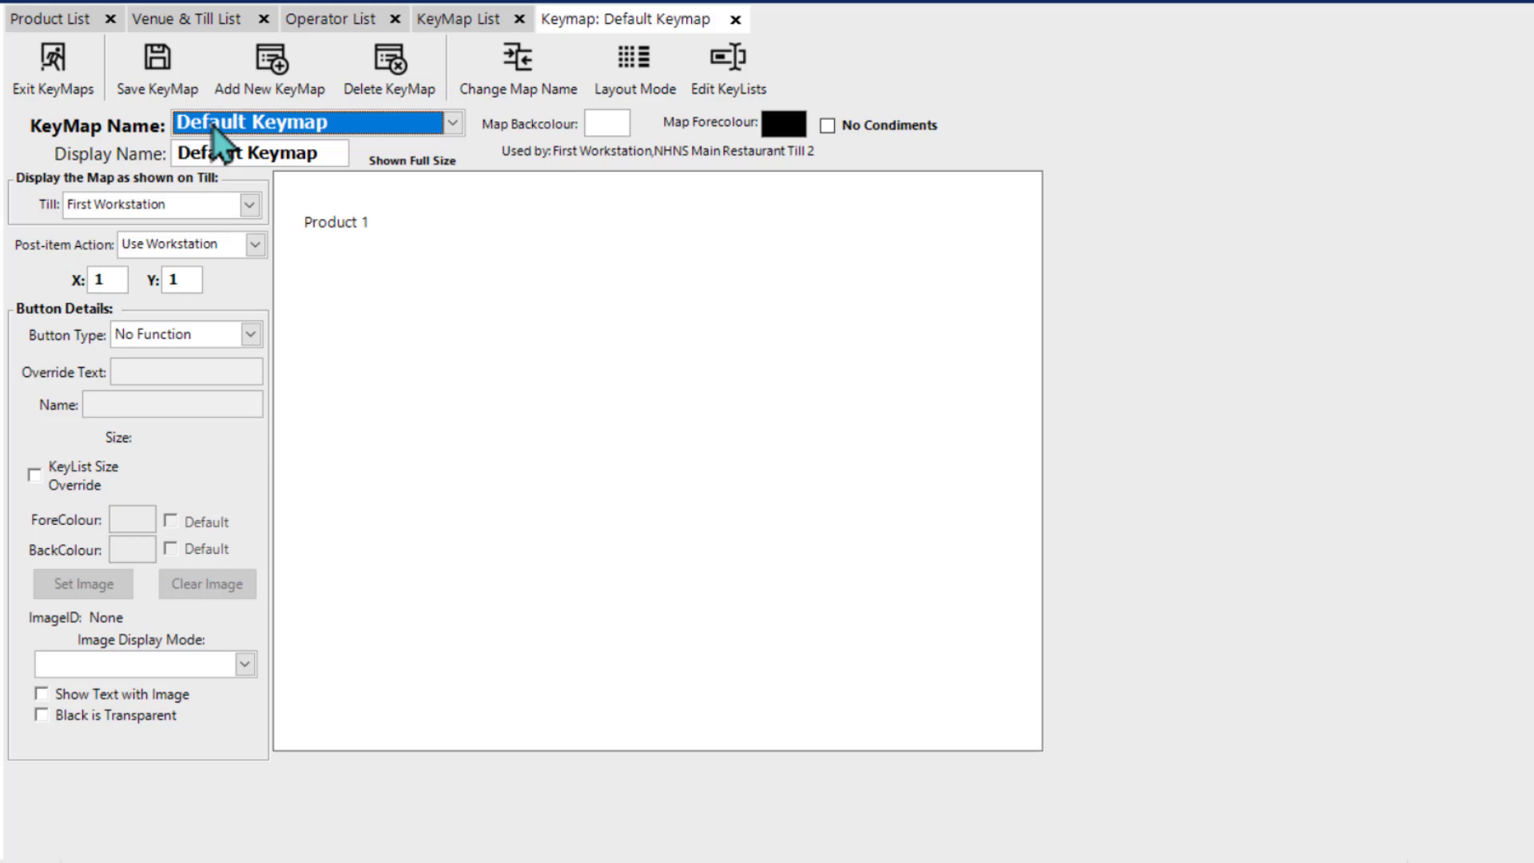
# Step: Rename the keymap to "No Hats No Stars Drink Me" and set its till display name to "Drinks"
pyautogui.click(495, 78)
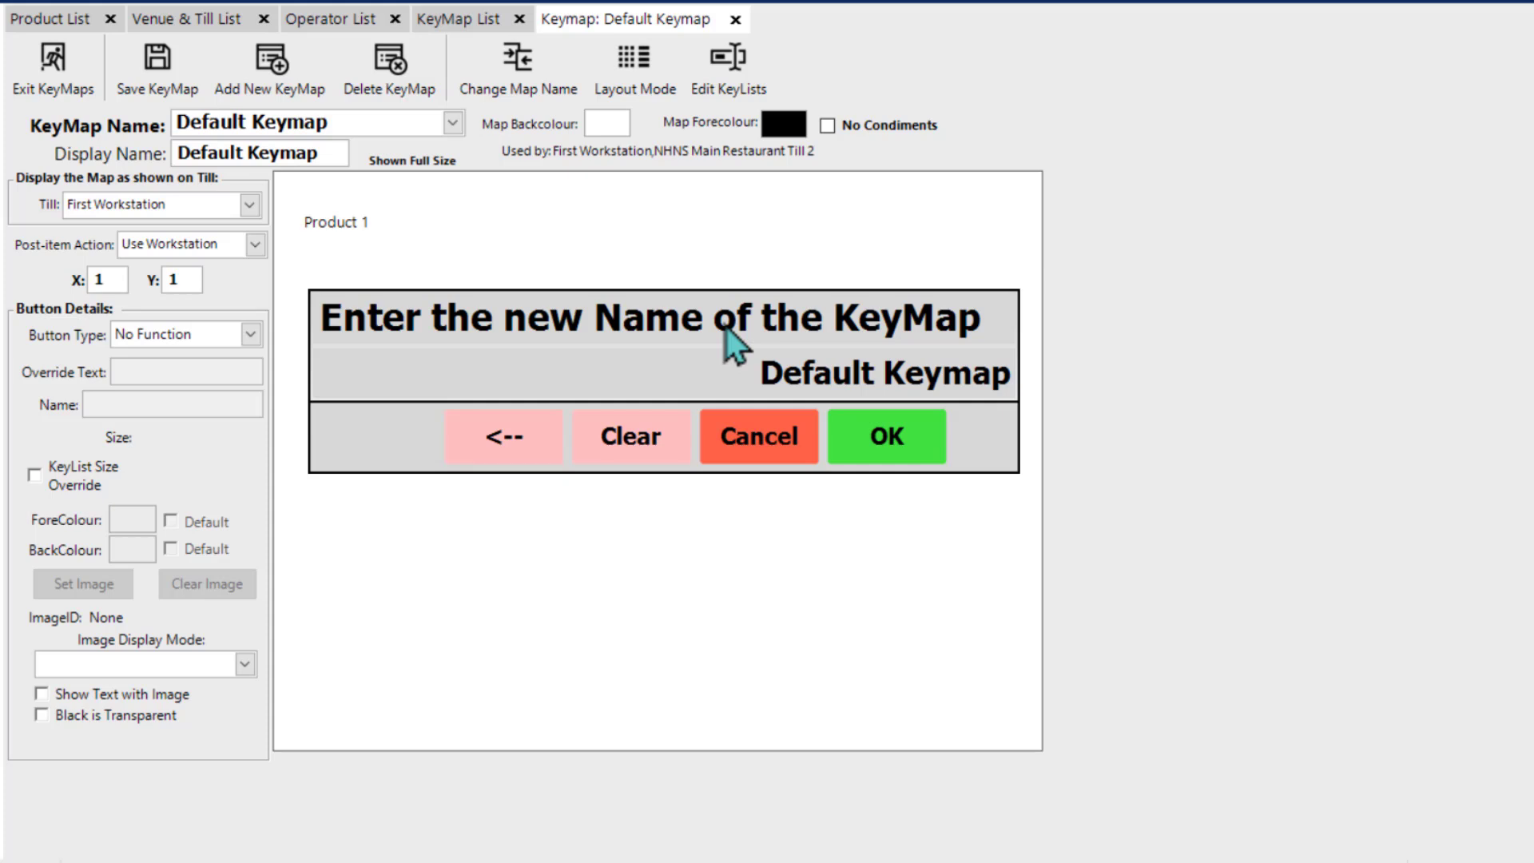
pyautogui.write('No Hats No Stars Drink Me')
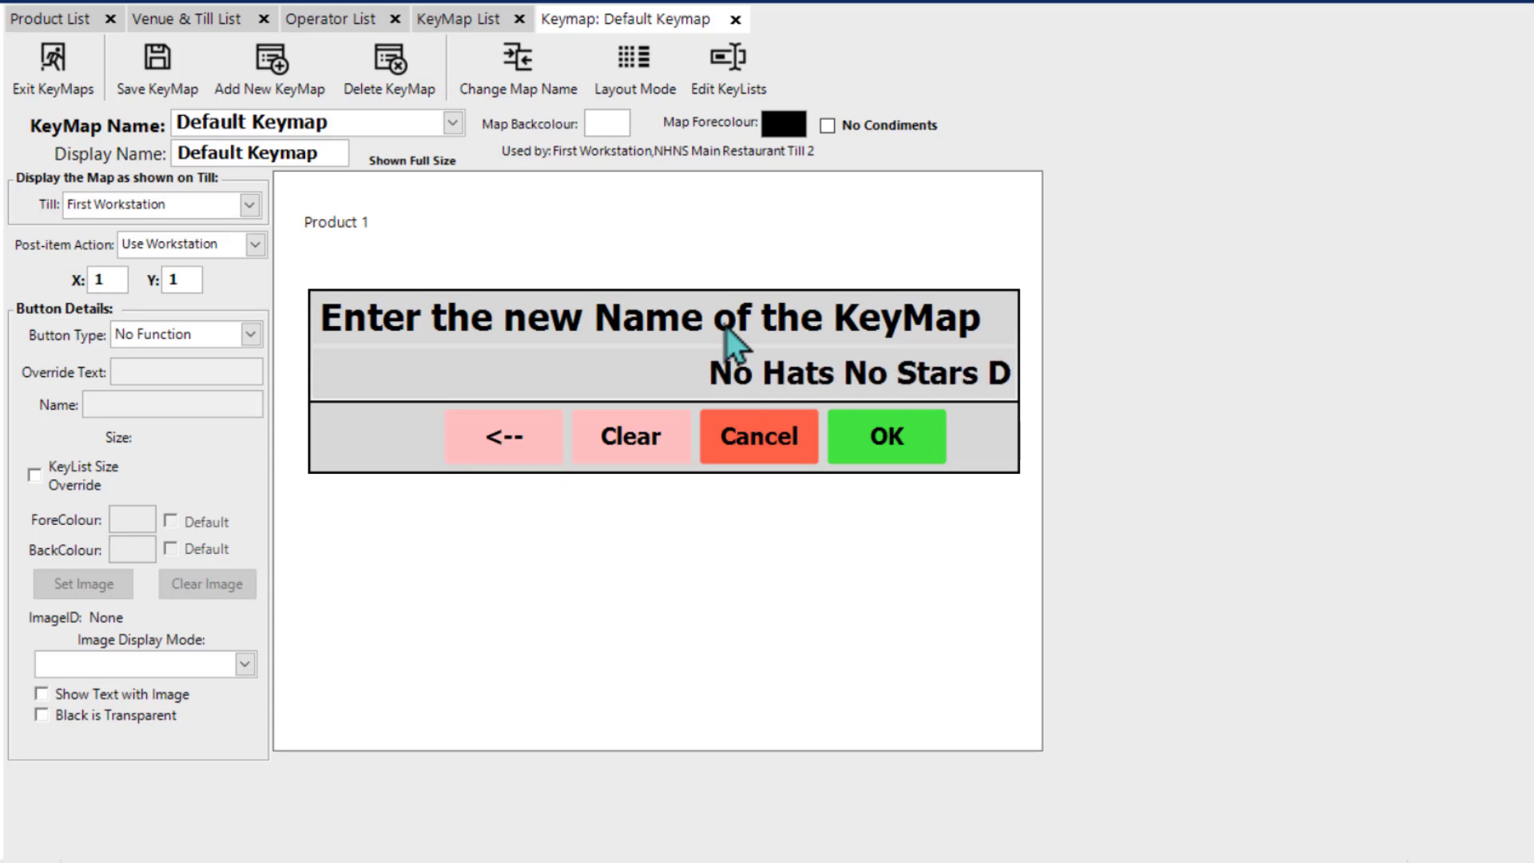
pyautogui.press('Return')
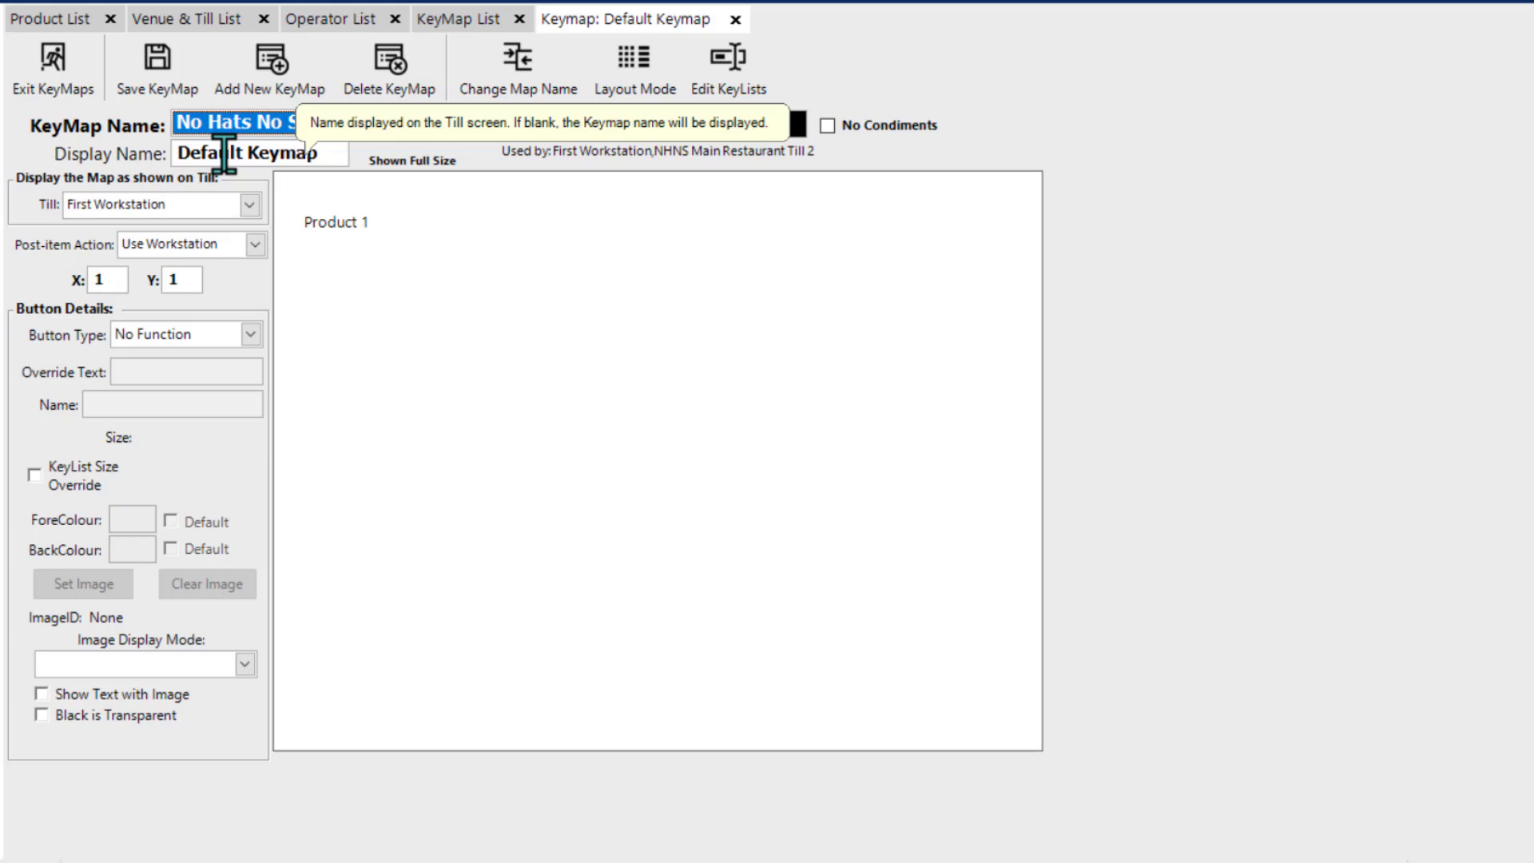
pyautogui.click(327, 153)
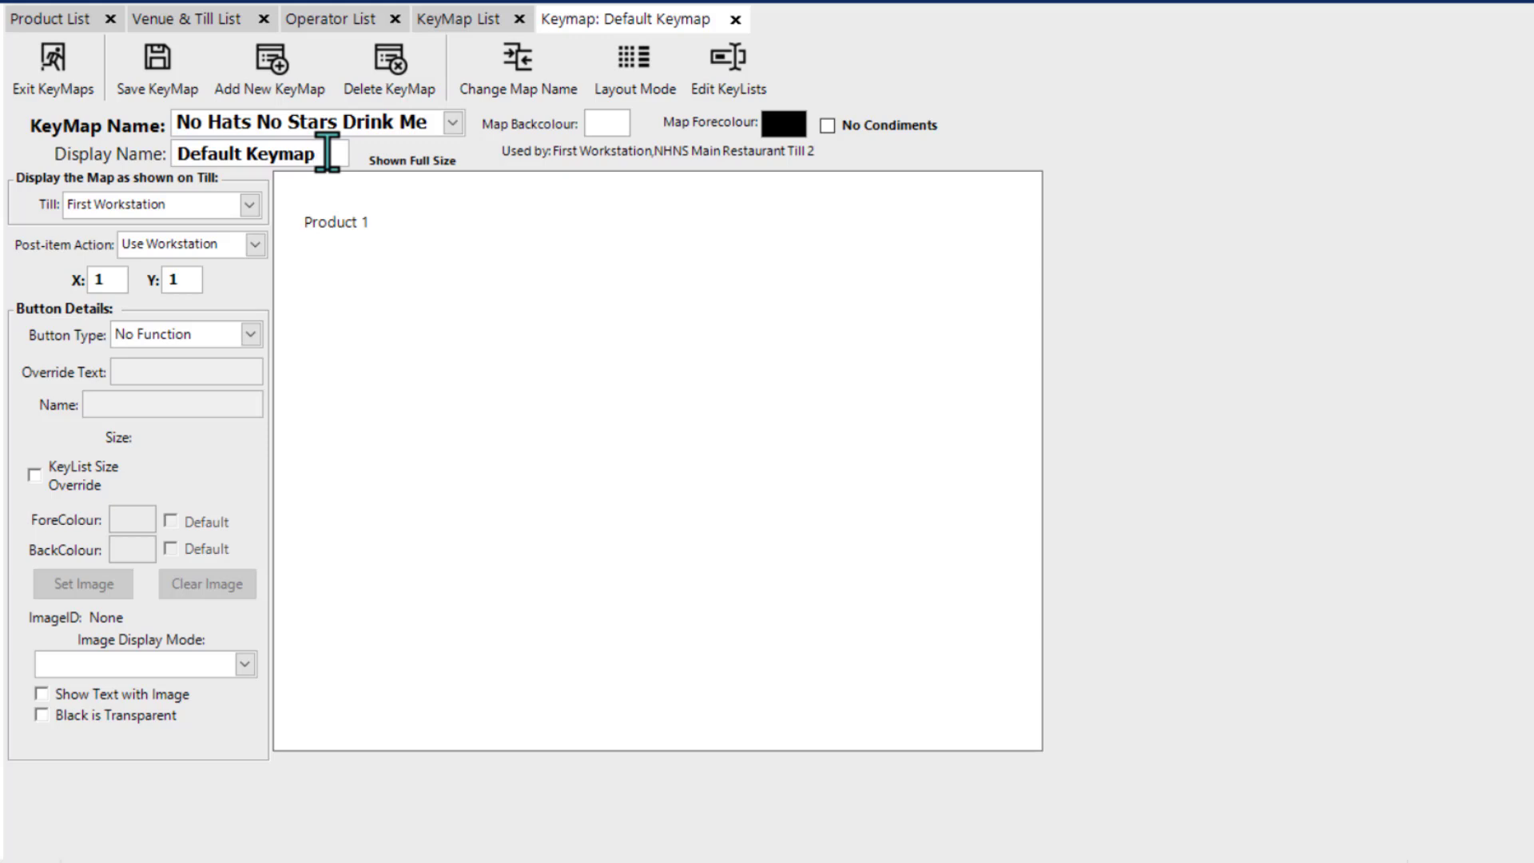
pyautogui.moveTo(327, 153); pyautogui.dragTo(164, 144)
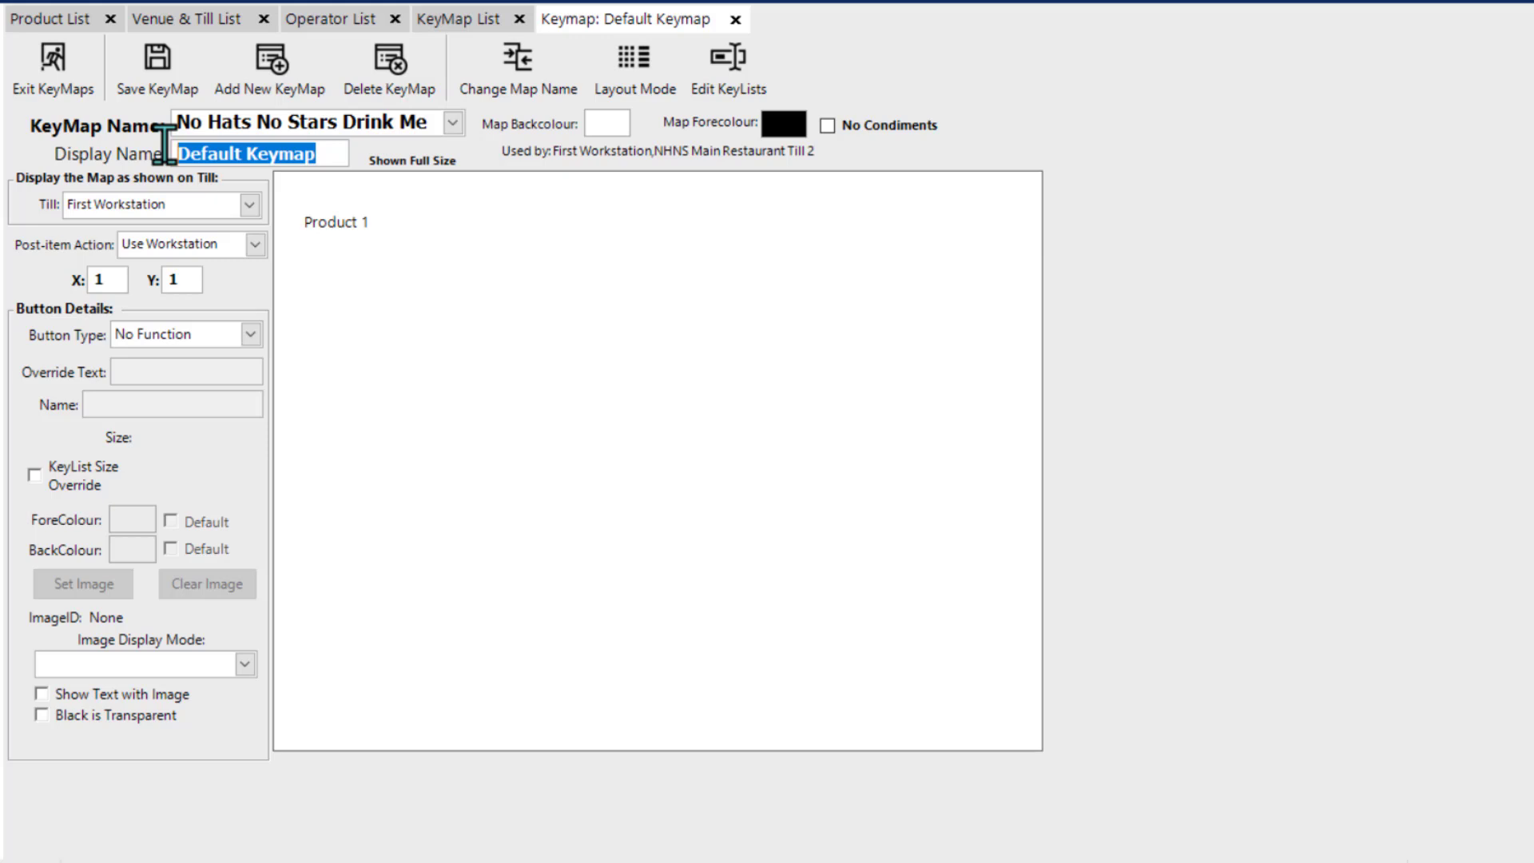
pyautogui.press('BackSpace')
pyautogui.write('Dr')
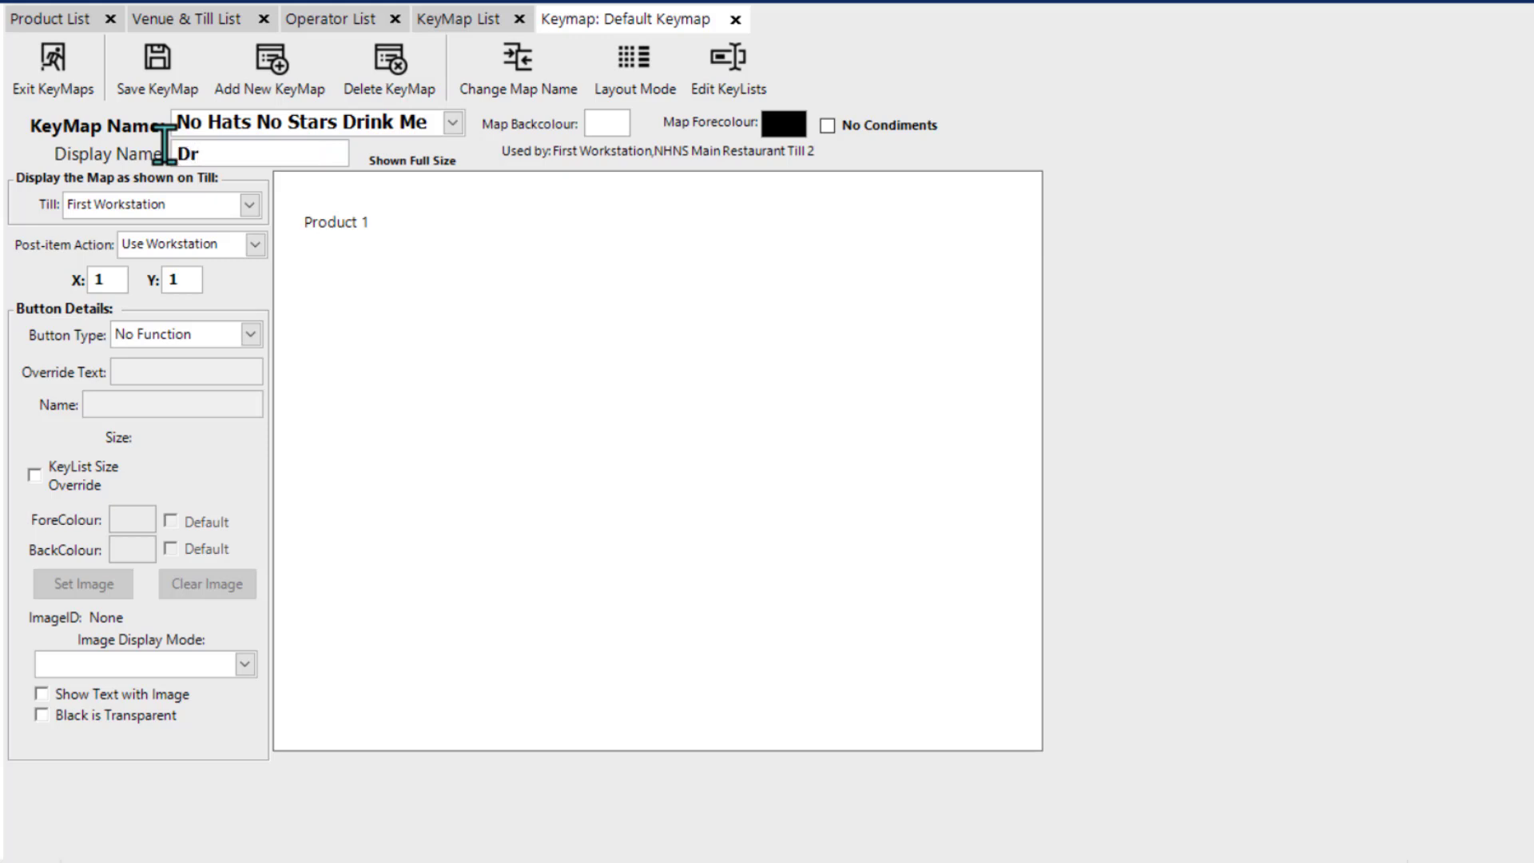
pyautogui.write('inks')
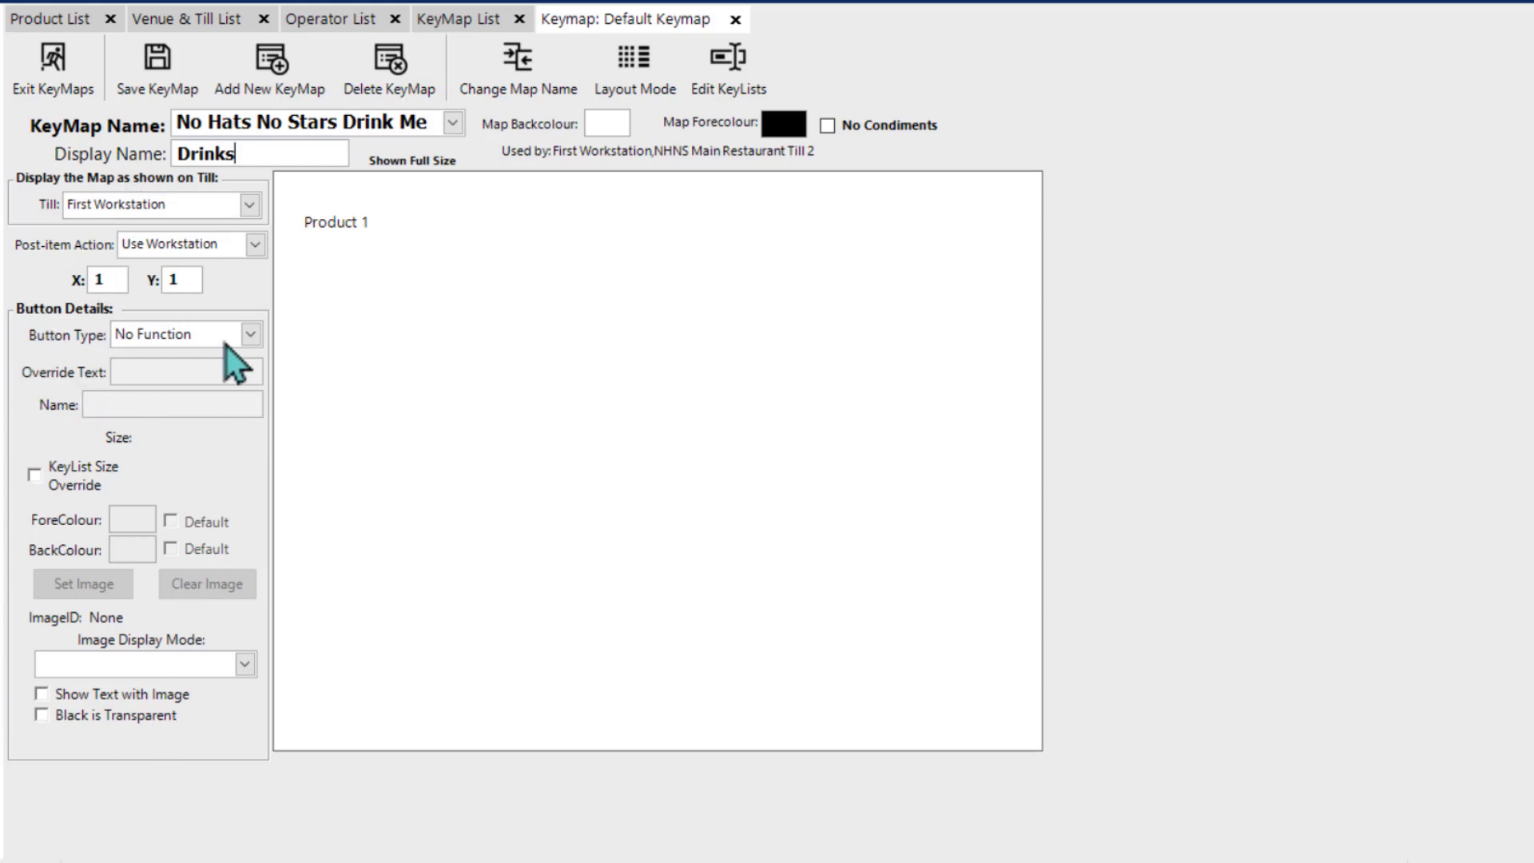
# Step: Replace the Product 1 button's product with Coke Zero Bottle, found by searching products for "coke"
pyautogui.click(251, 335)
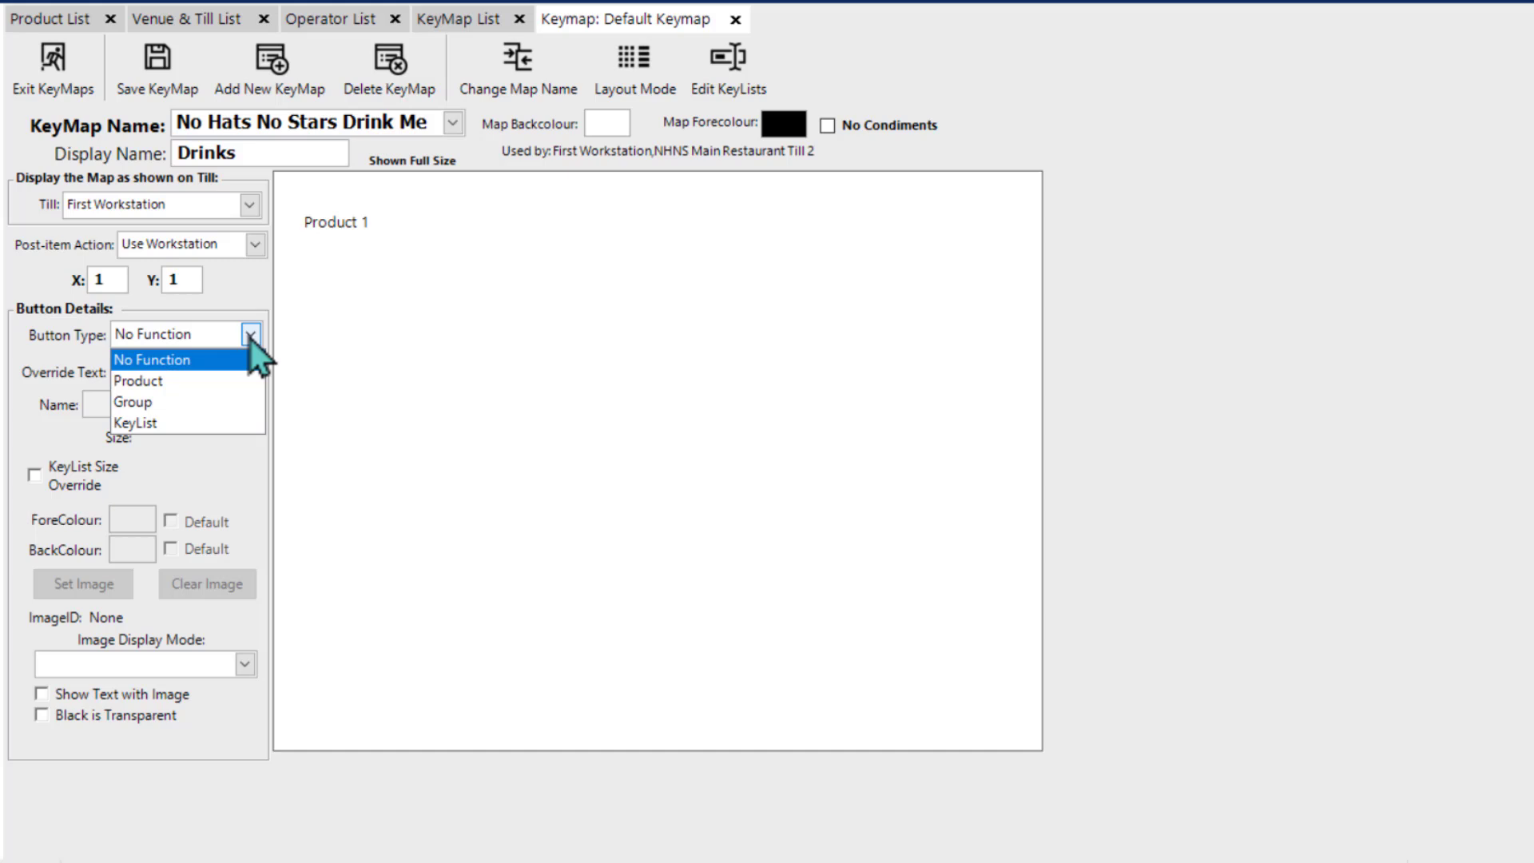
pyautogui.click(184, 381)
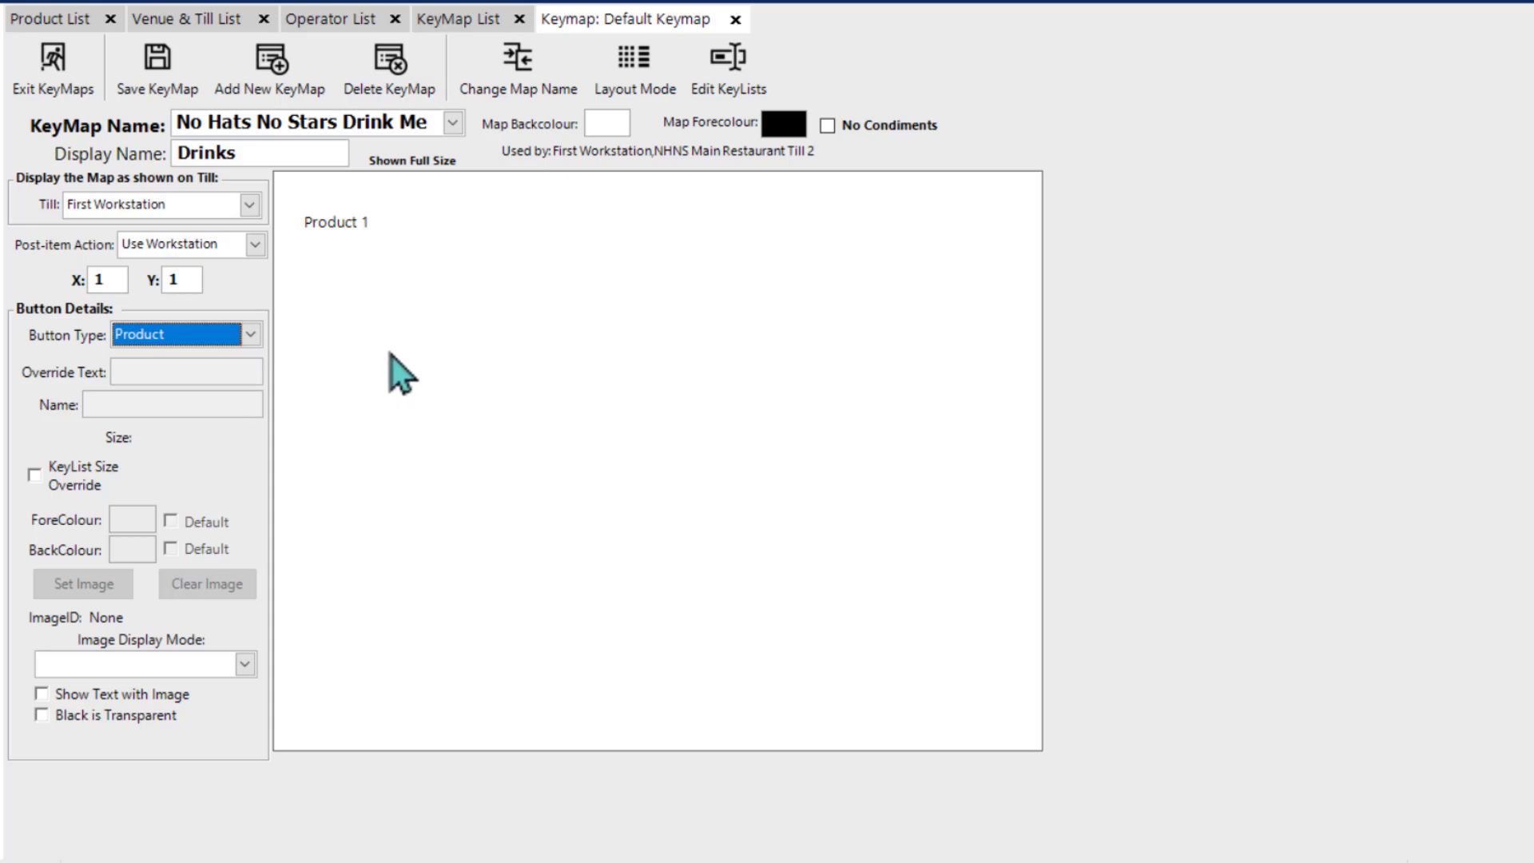
pyautogui.click(342, 240)
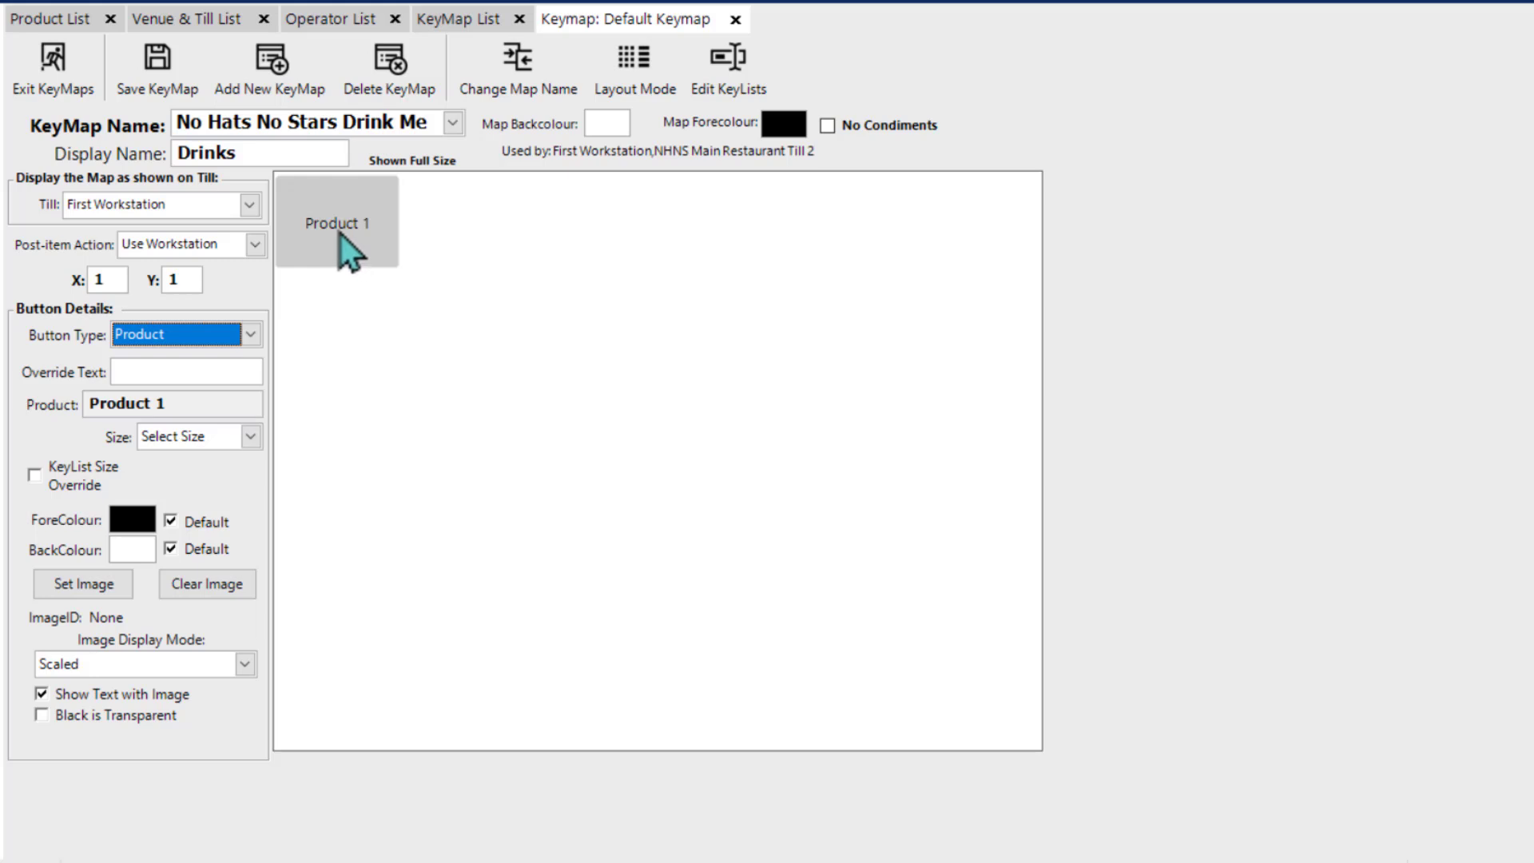
pyautogui.doubleClick(340, 233)
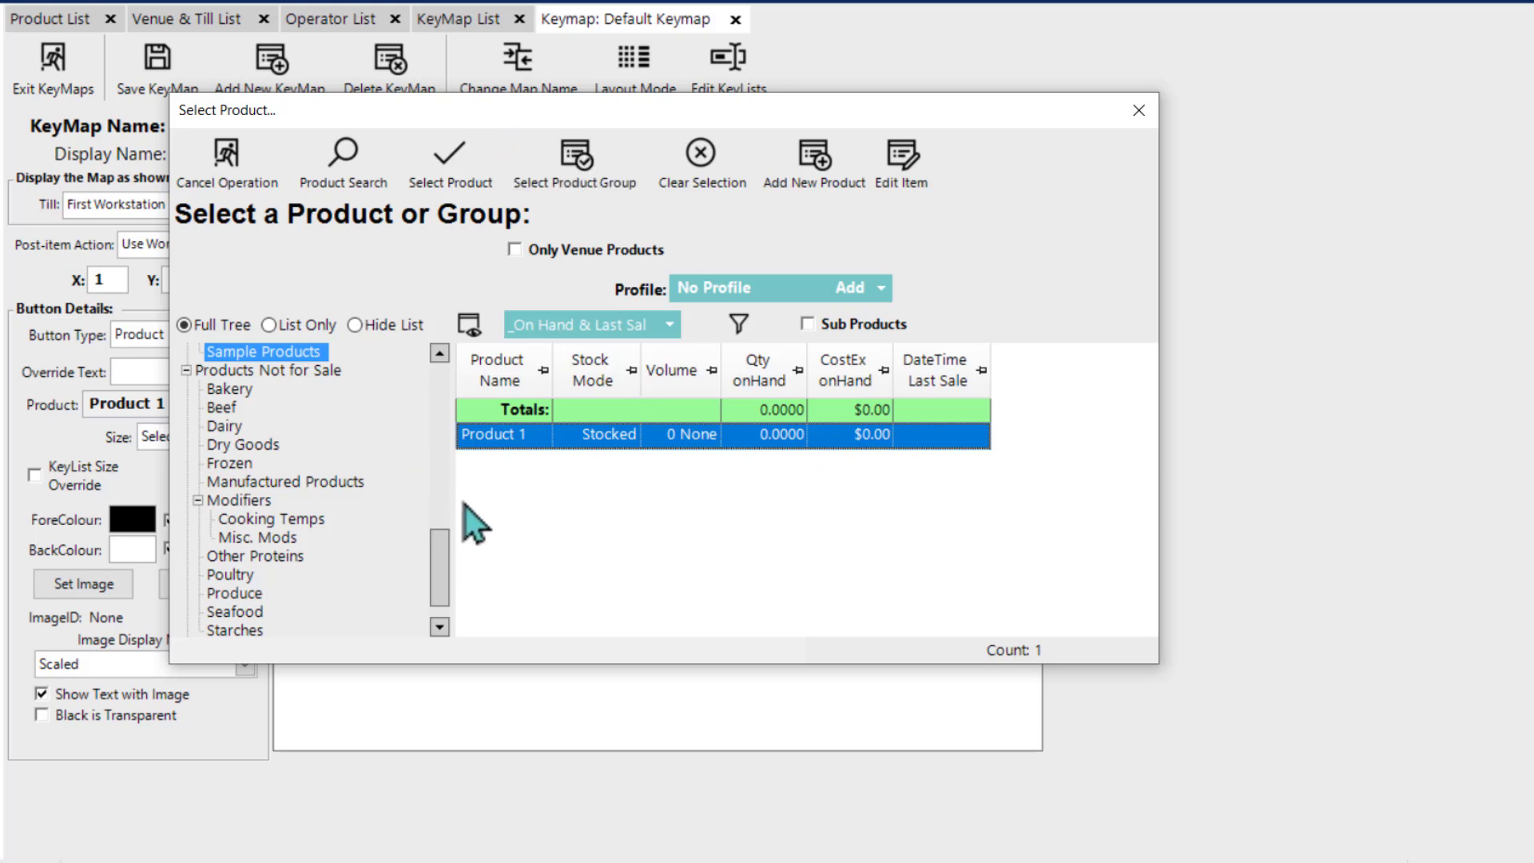
pyautogui.moveTo(437, 558)
pyautogui.mouseDown()
pyautogui.moveTo(417, 332)
pyautogui.moveTo(429, 560)
pyautogui.mouseUp()
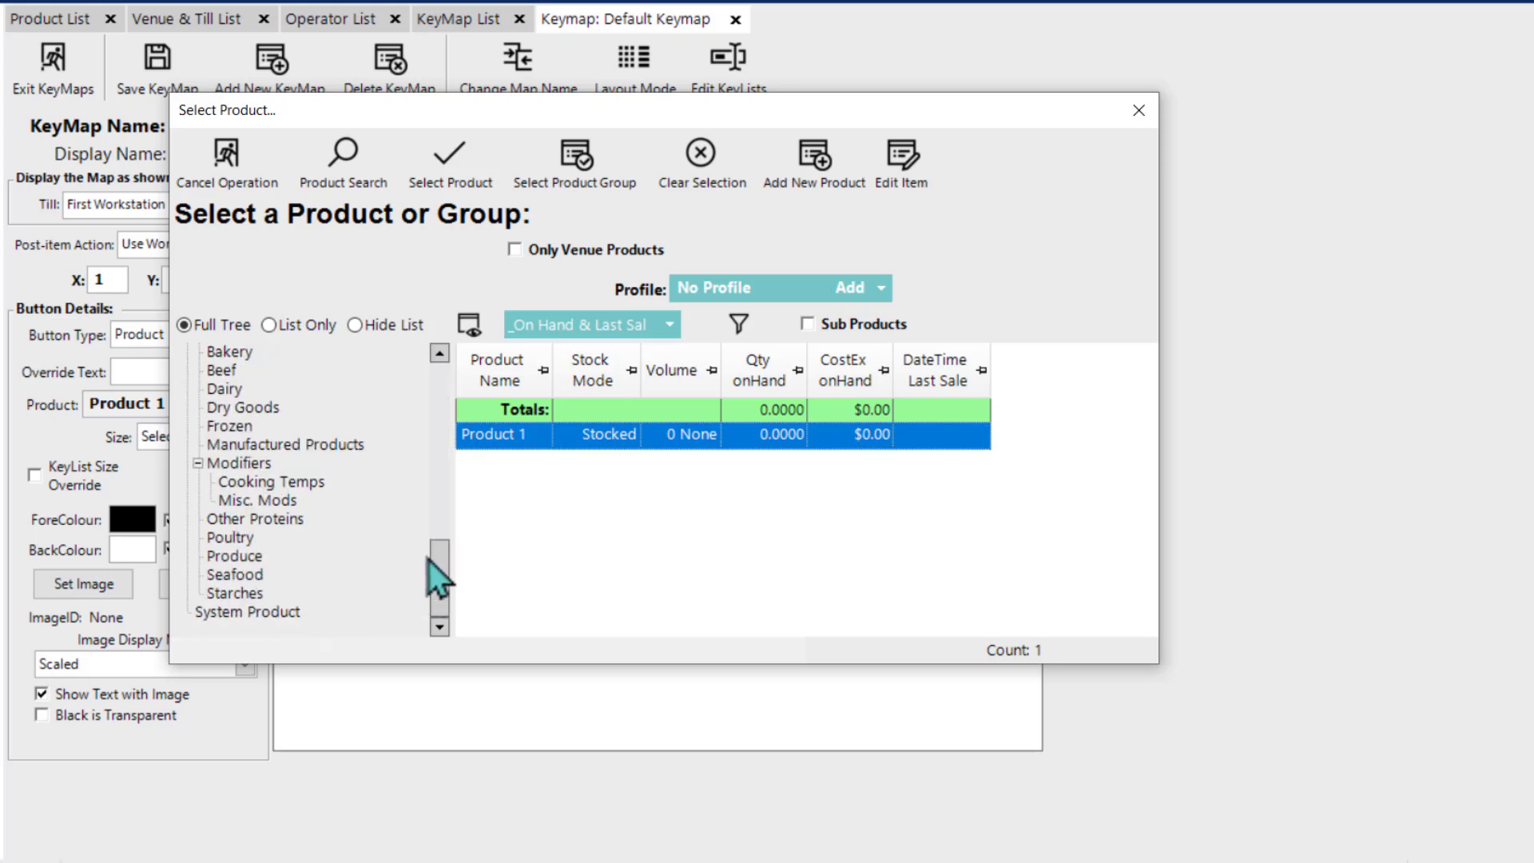
pyautogui.click(335, 171)
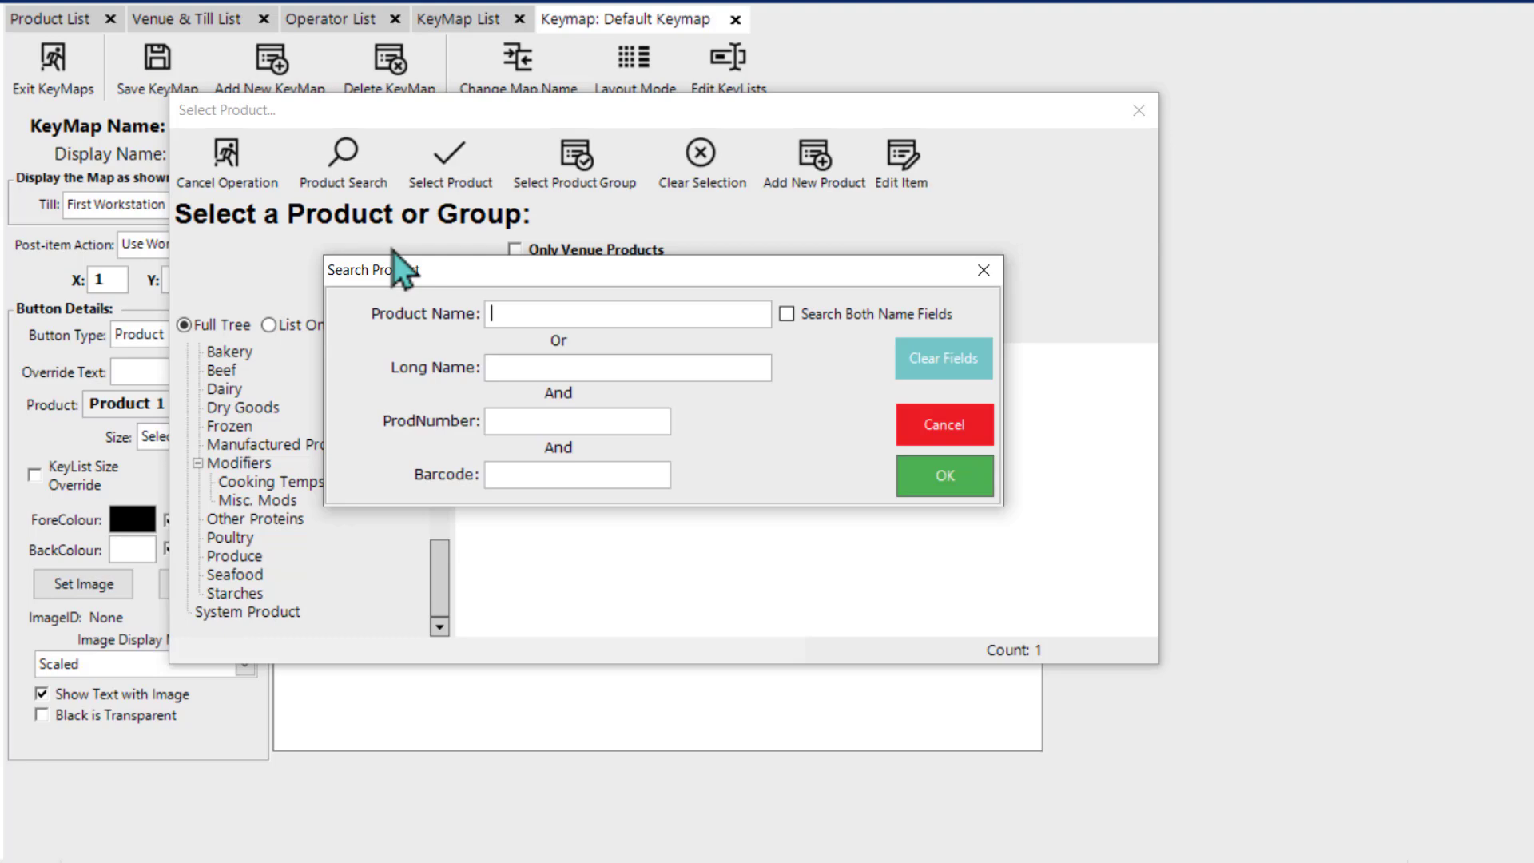
pyautogui.write('coke')
pyautogui.press('Return')
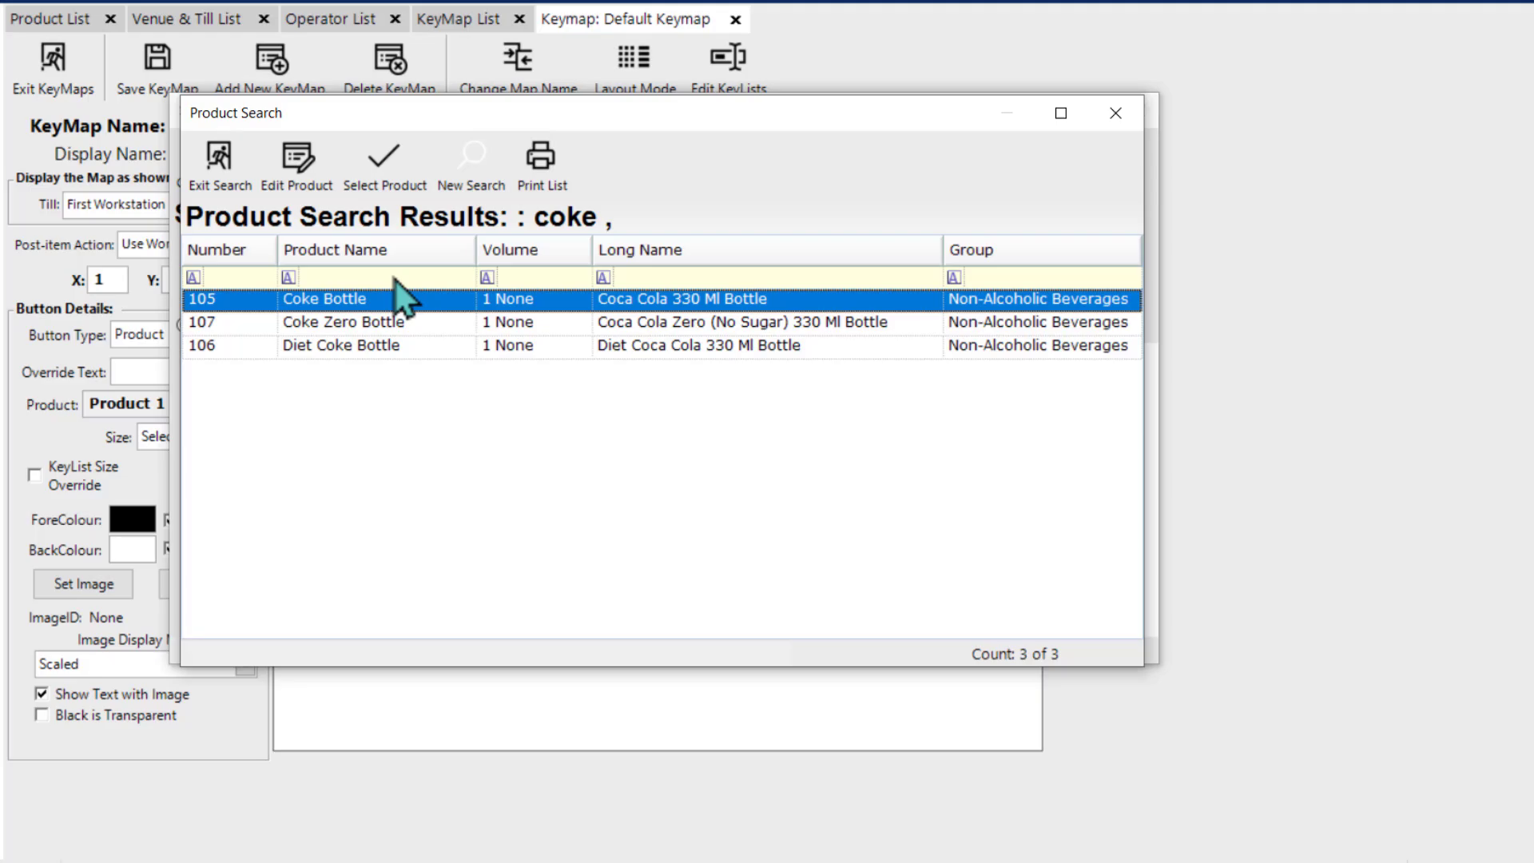
pyautogui.doubleClick(402, 322)
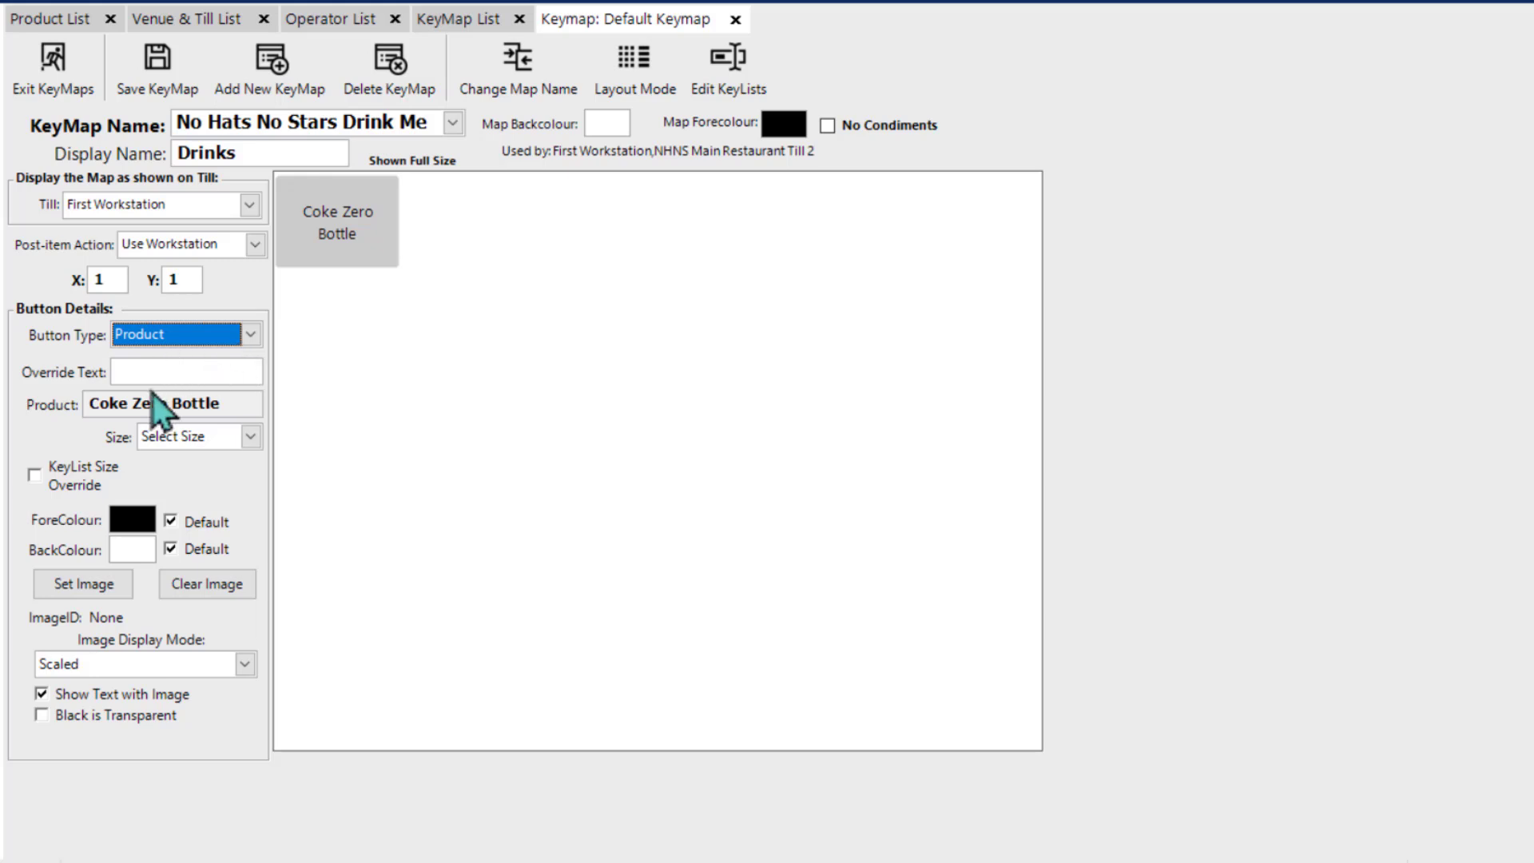
# Step: Set the Coke Zero Bottle button's size to Bottle and its override text to "Coke Zero"
pyautogui.click(249, 437)
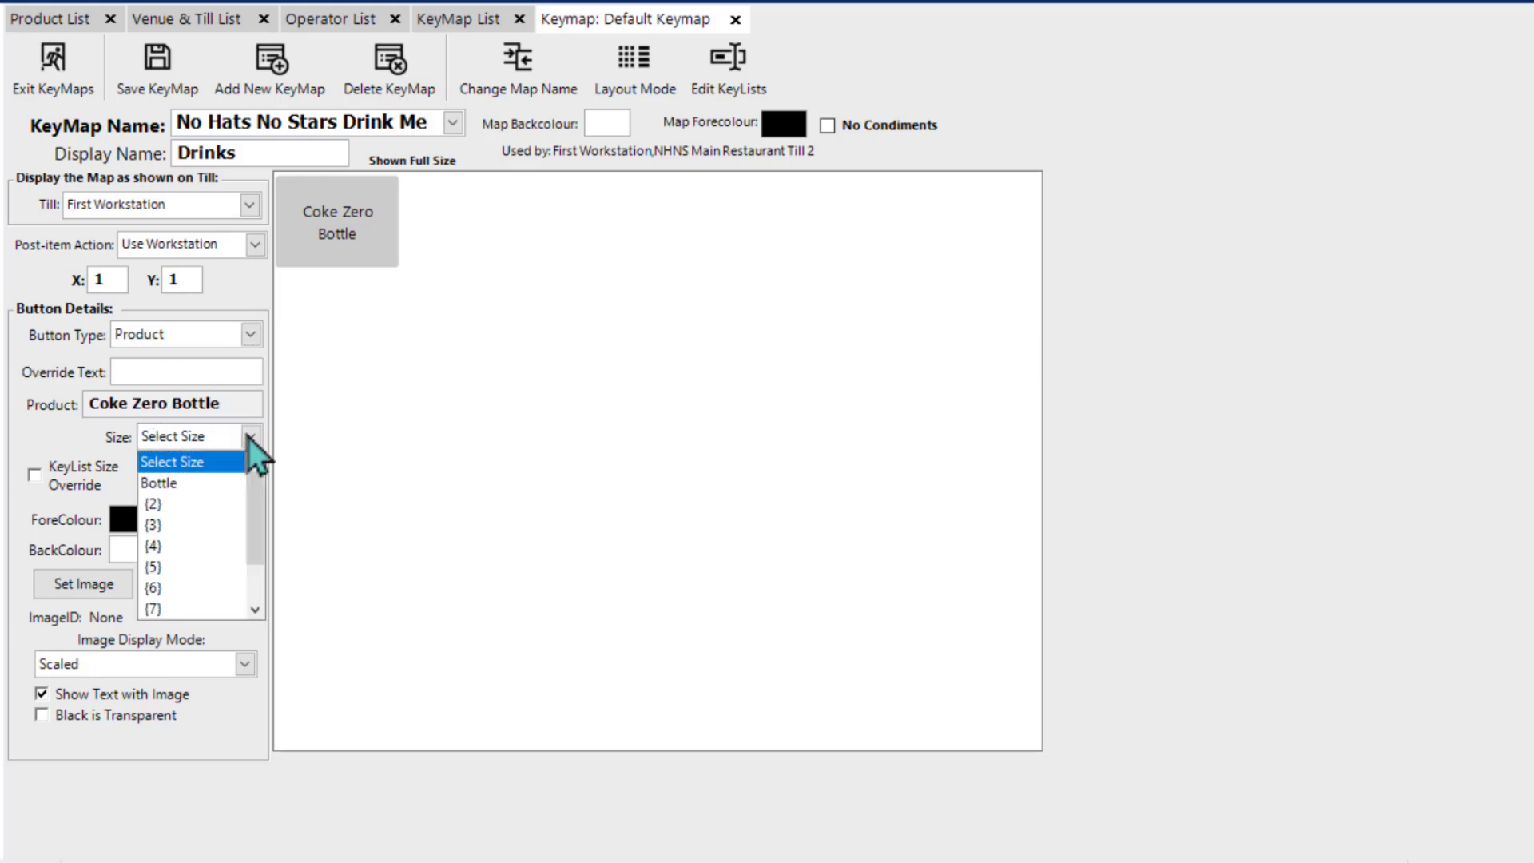
pyautogui.click(221, 484)
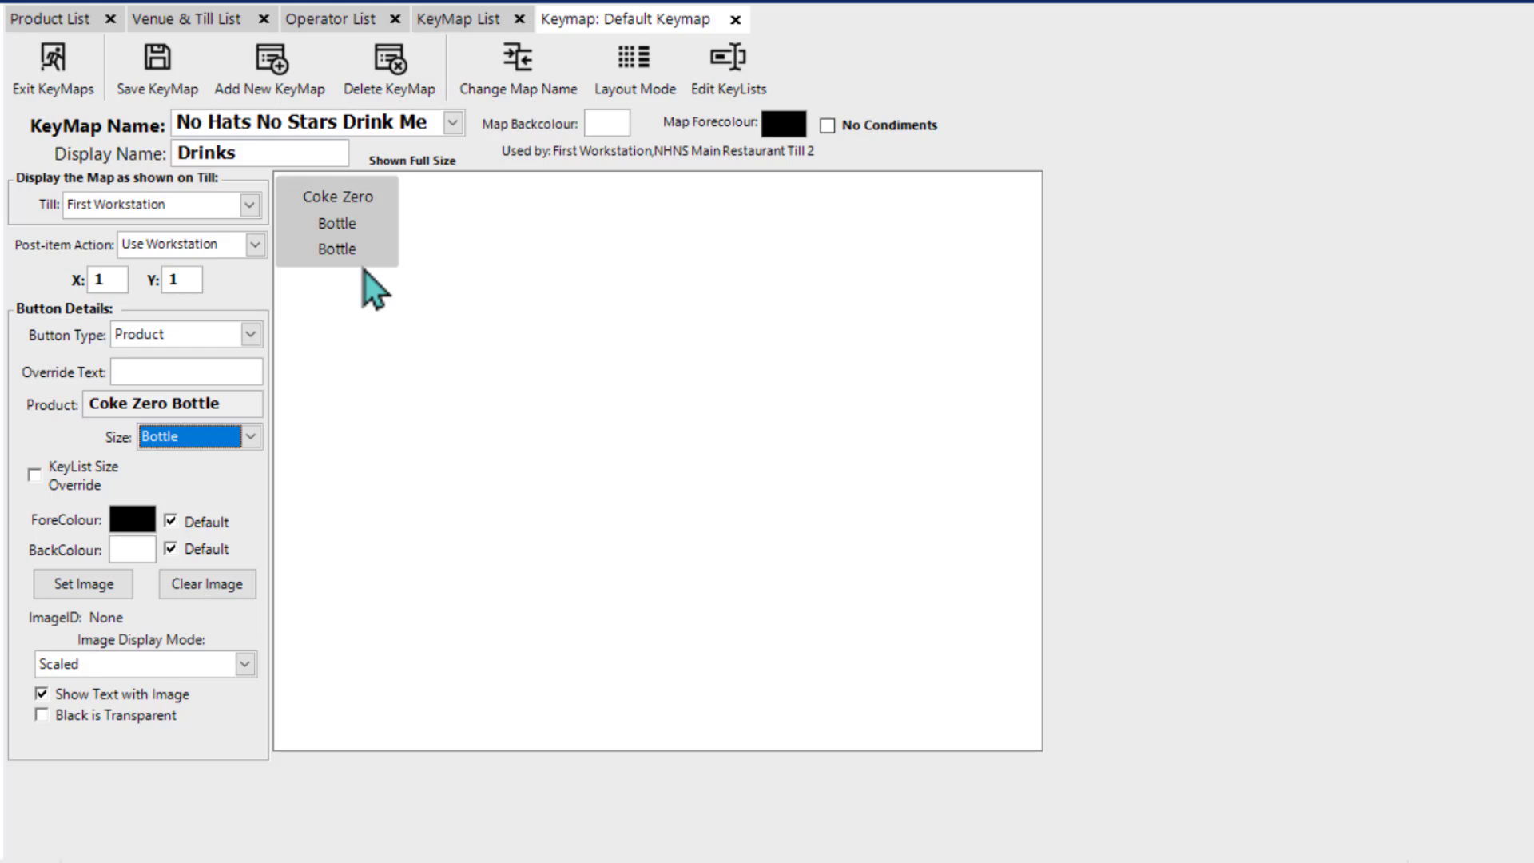
pyautogui.click(185, 369)
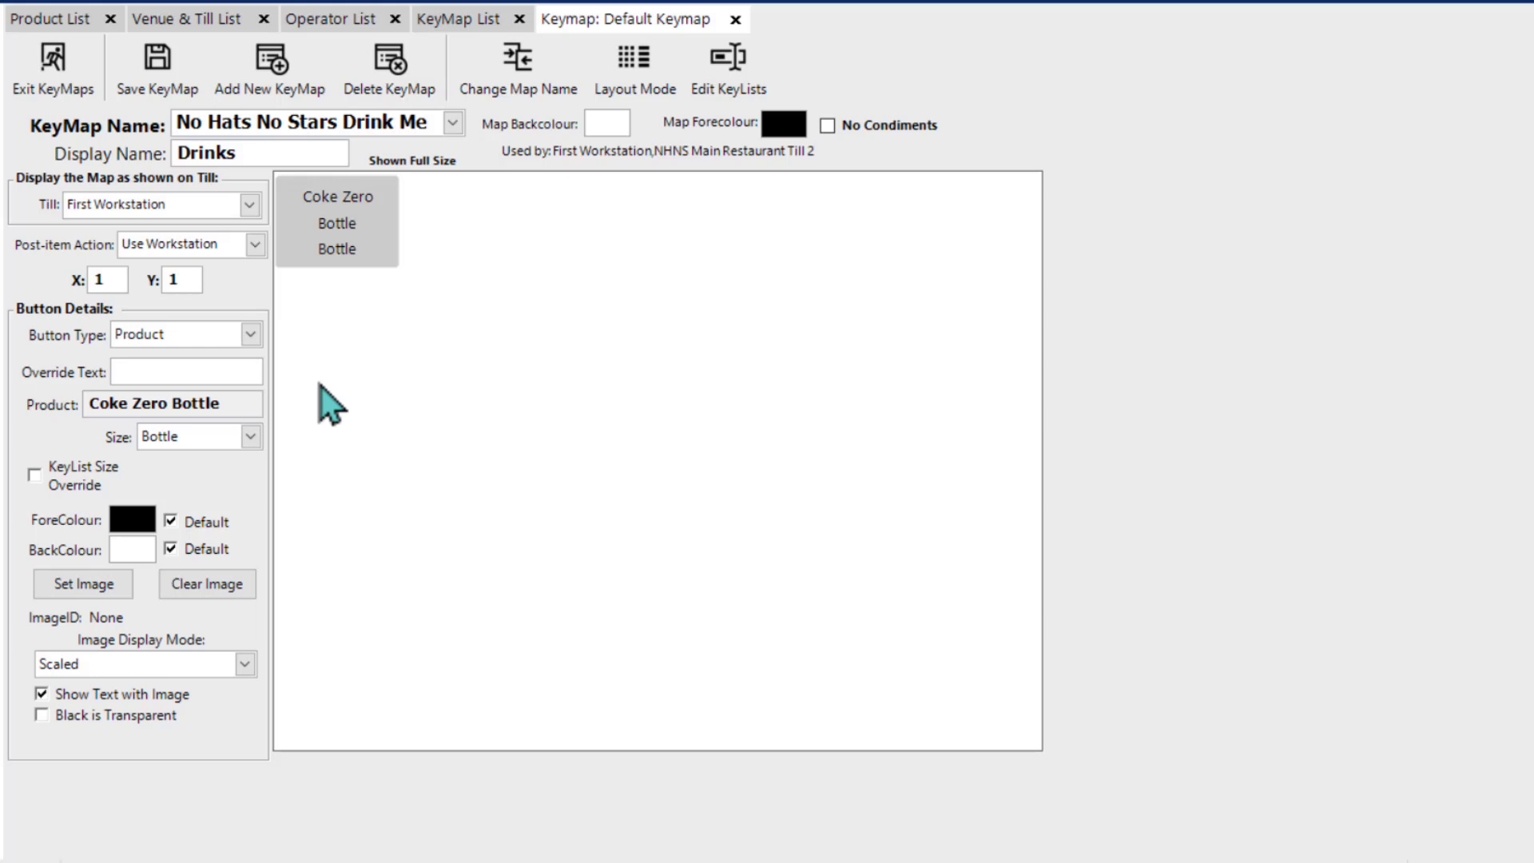
pyautogui.write('Coke Z')
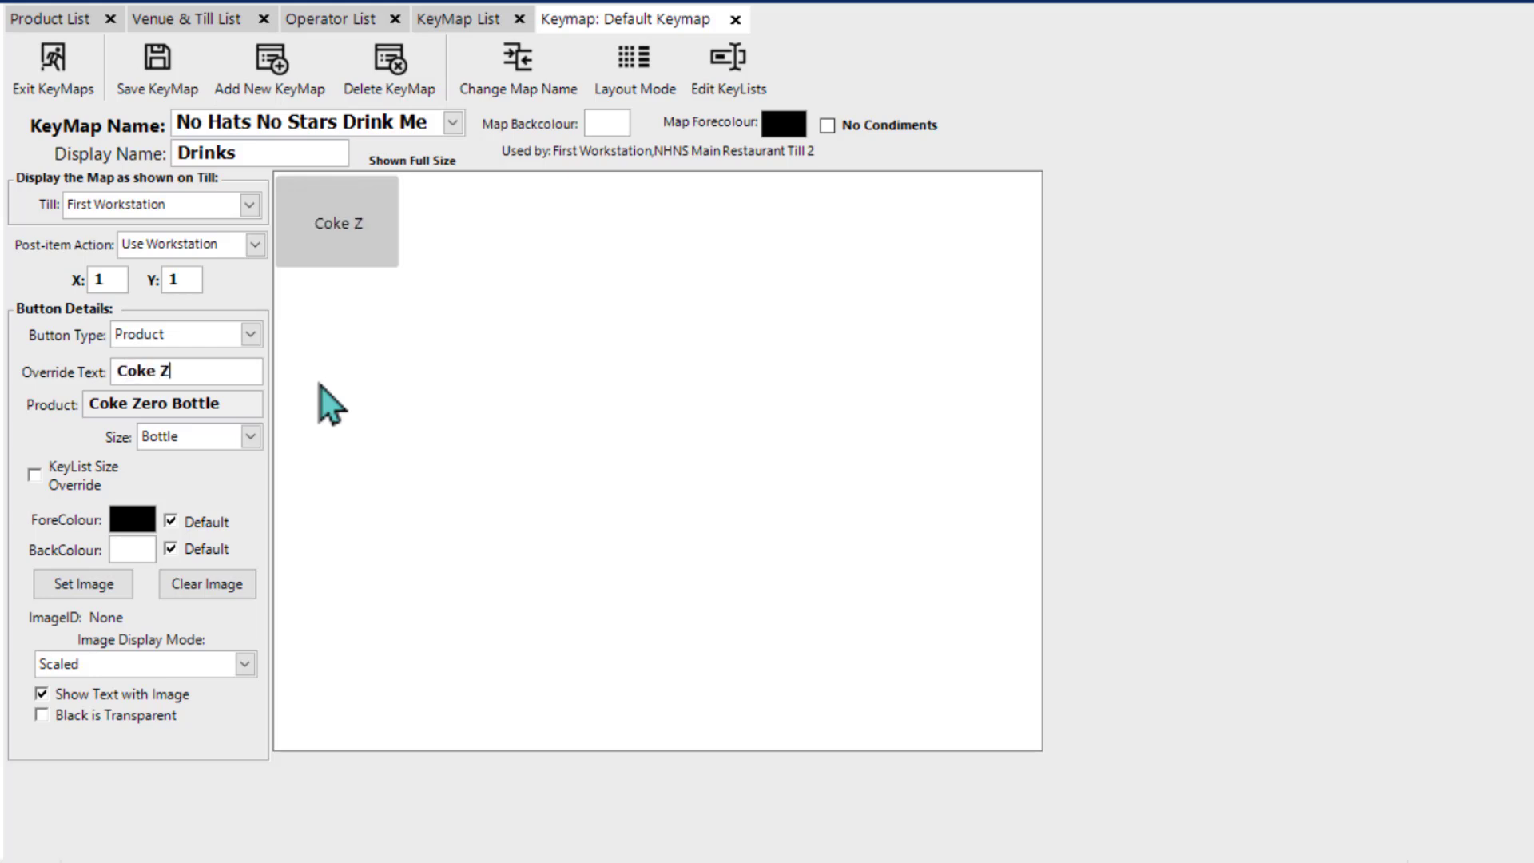
pyautogui.write('ero')
# Step: Change the Coke Zero button's size to Select Size and review the other size options
pyautogui.click(248, 441)
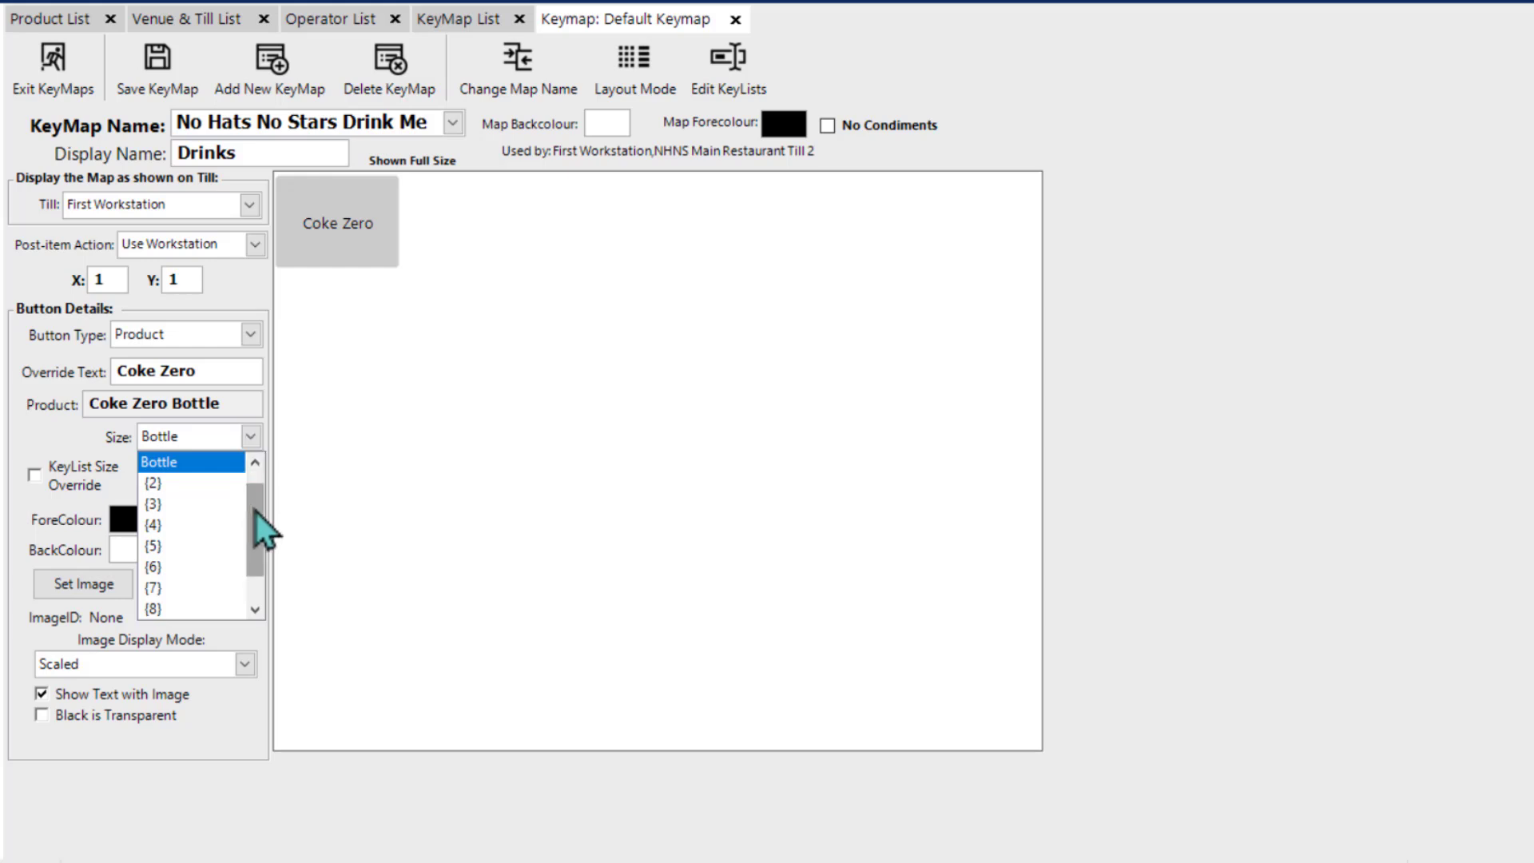
pyautogui.scroll(1, 255, 511)
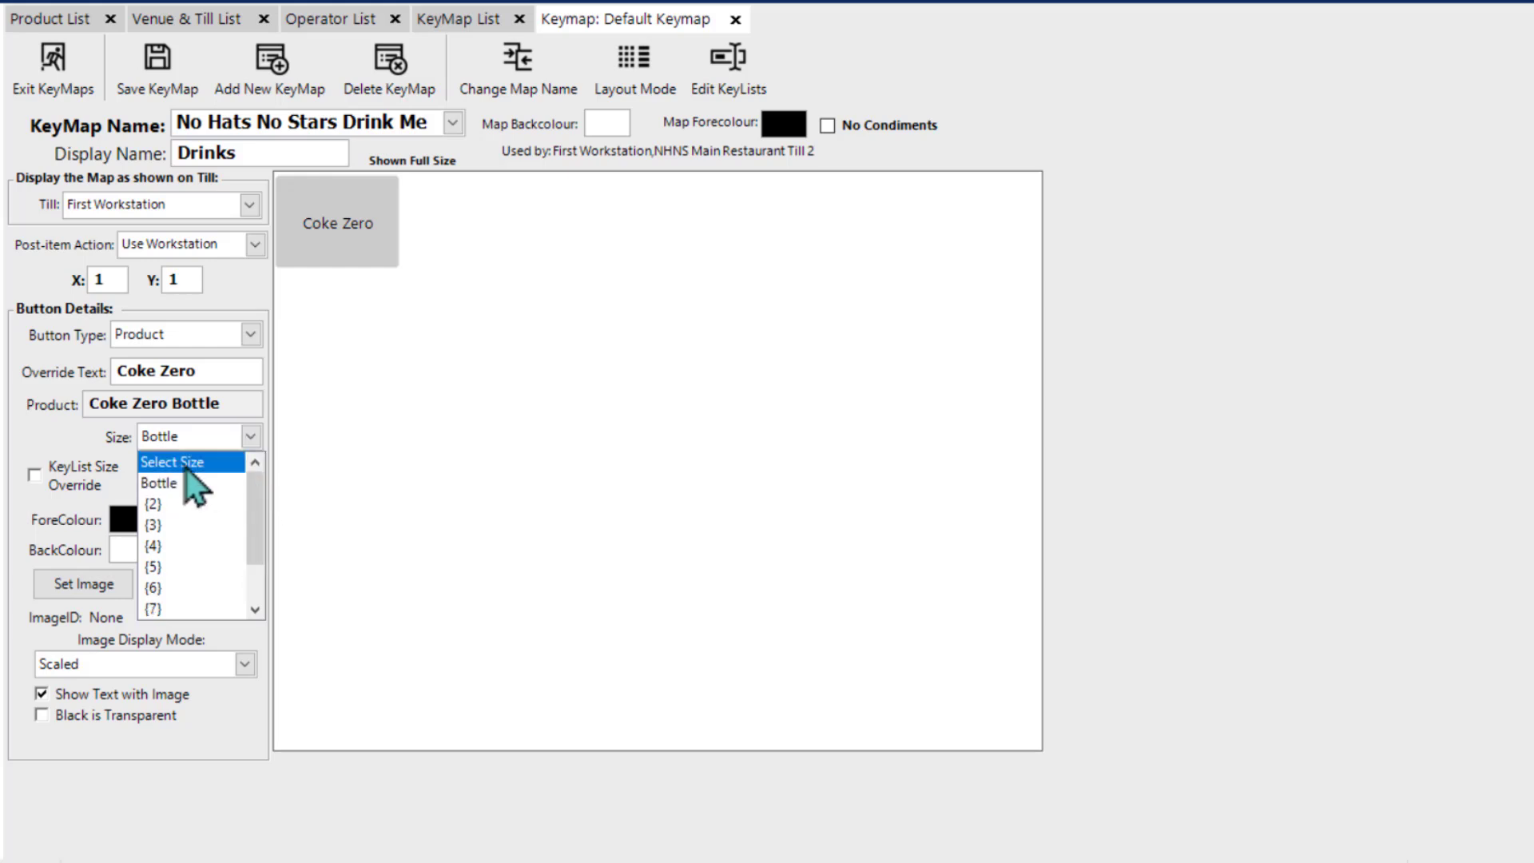
pyautogui.click(184, 464)
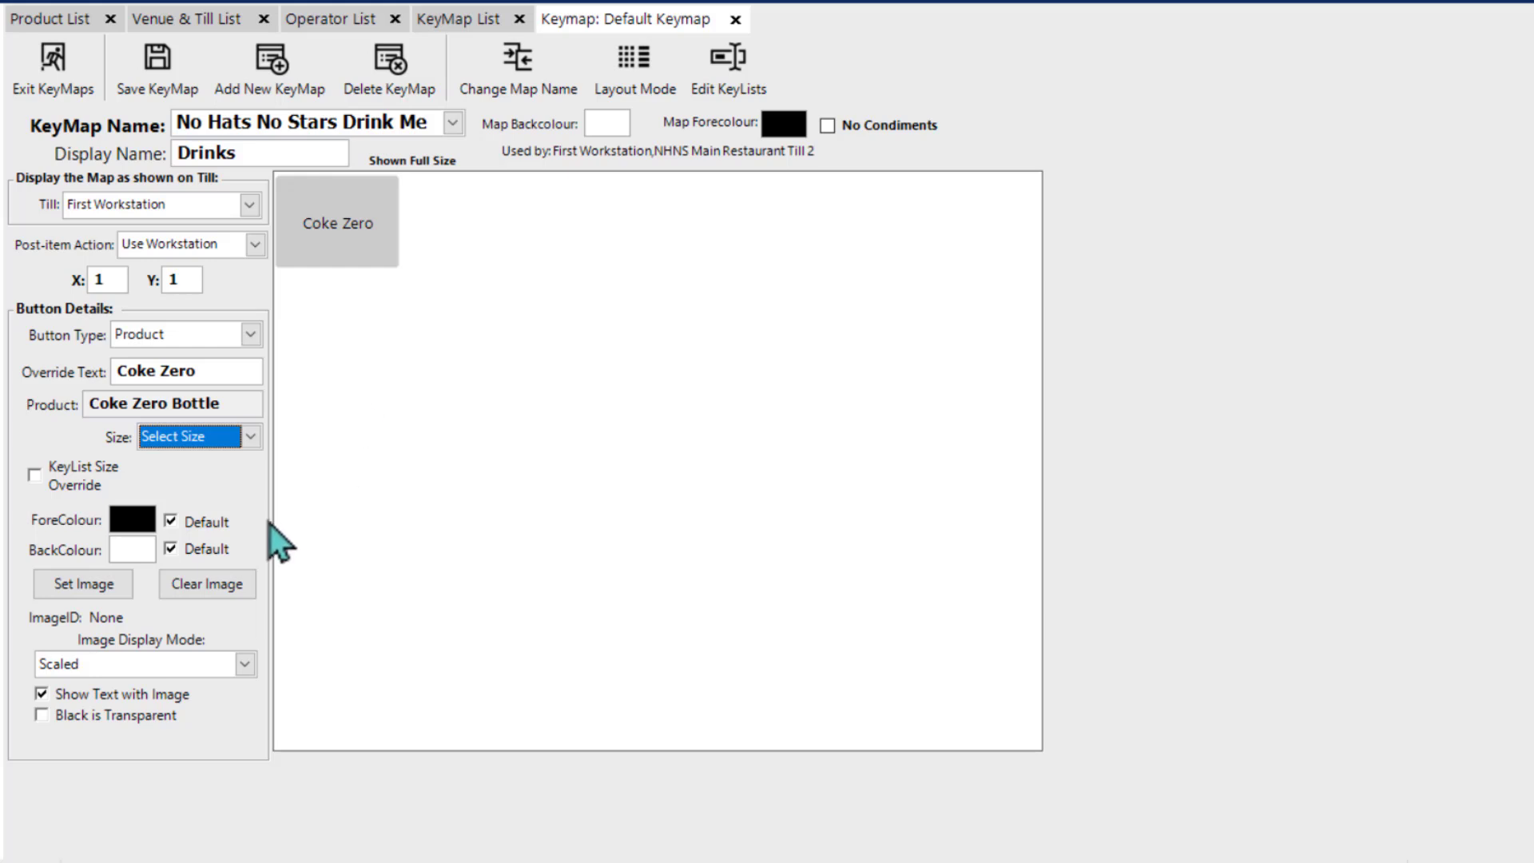
pyautogui.click(249, 441)
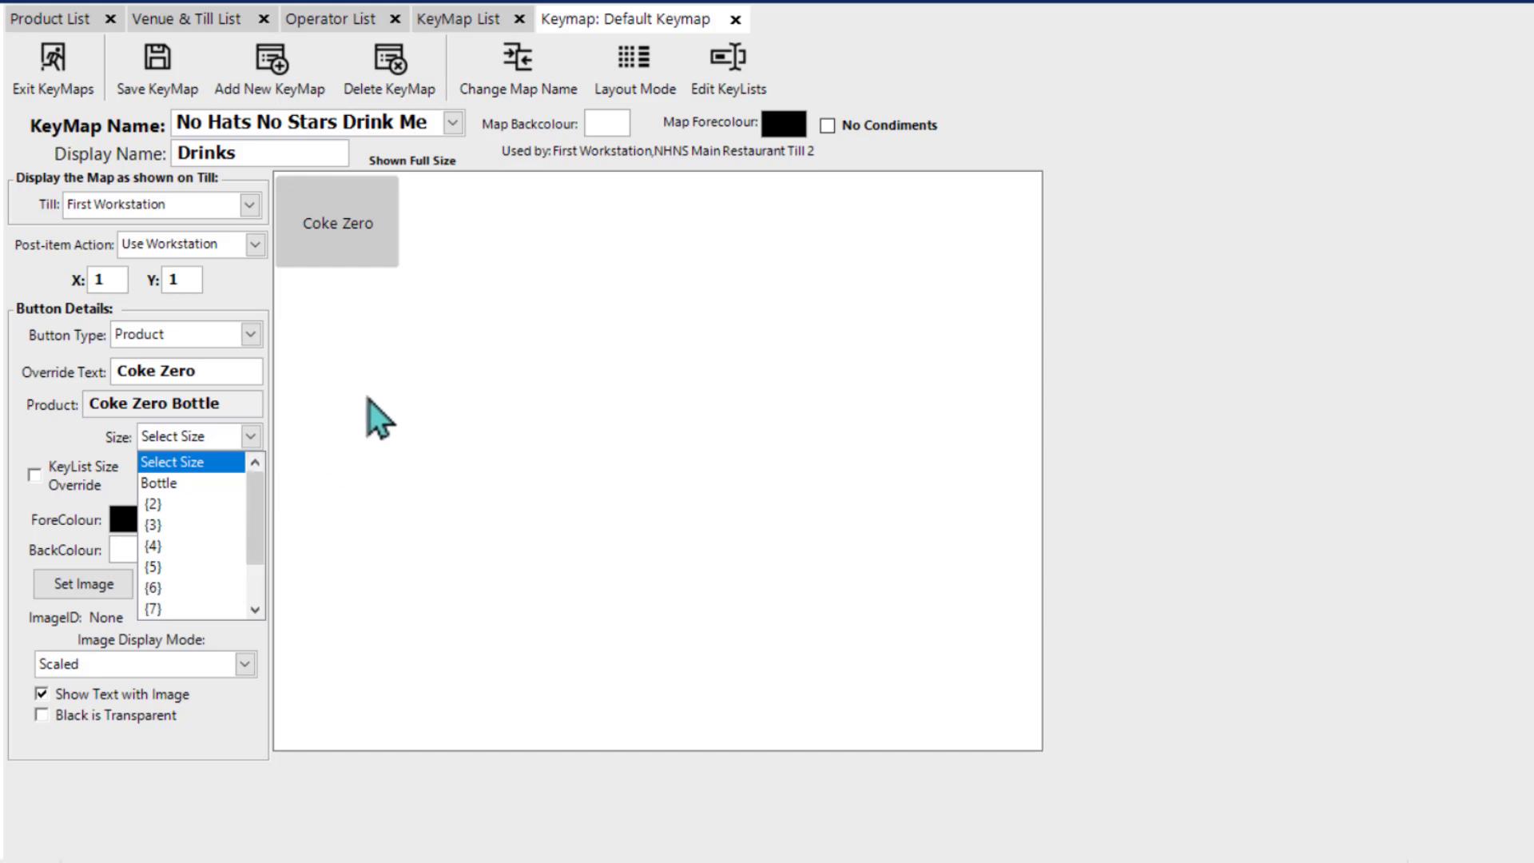
pyautogui.click(508, 311)
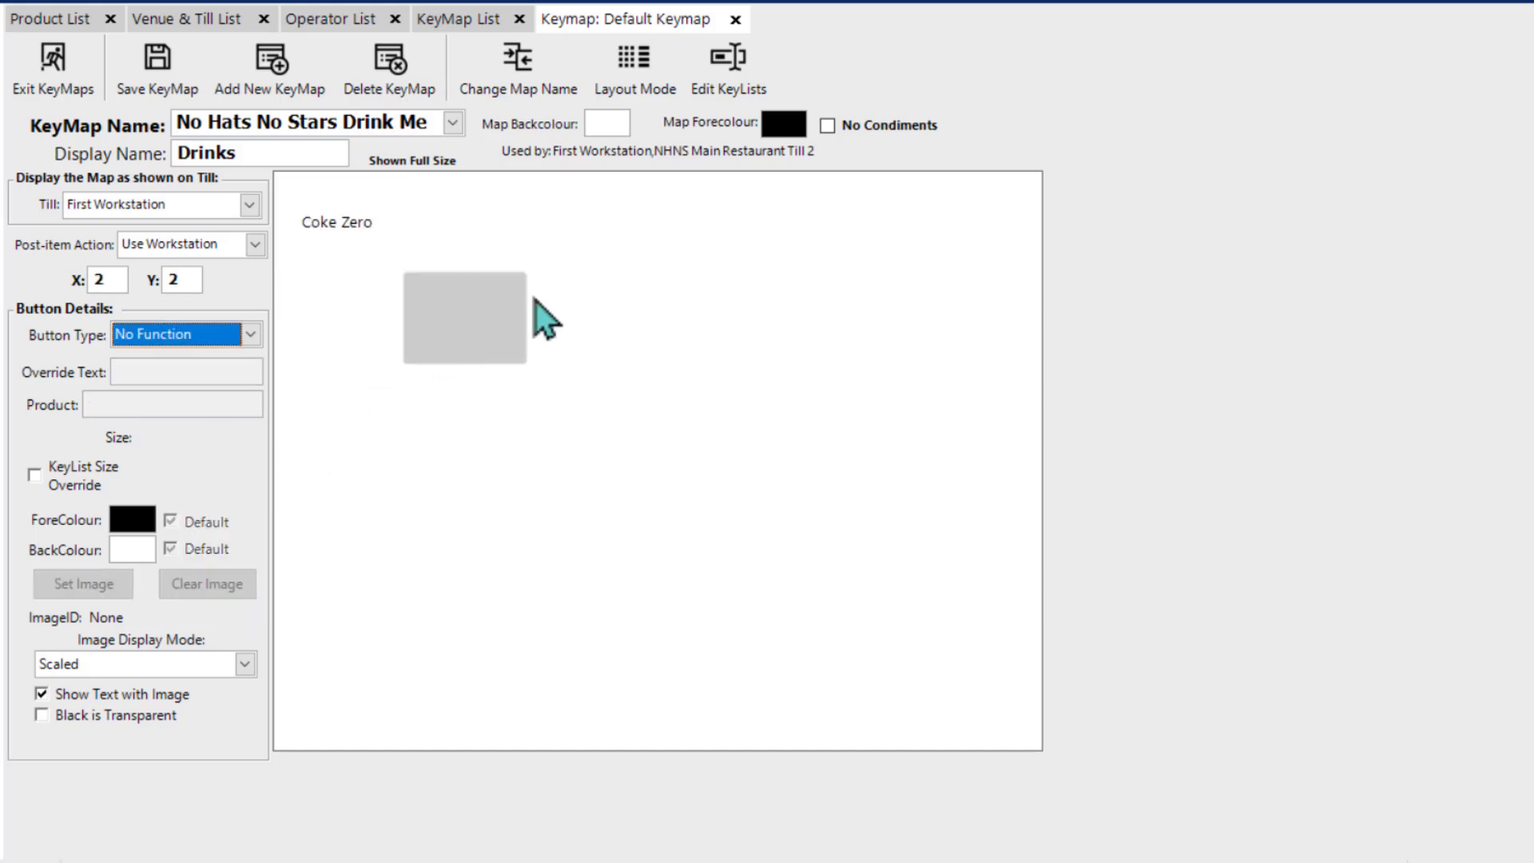
# Step: Assign House Gin - Beefeater from the House Spirits group to the button at X 6, Y 1 and set its size to Select Size
pyautogui.click(938, 227)
pyautogui.doubleClick(927, 233)
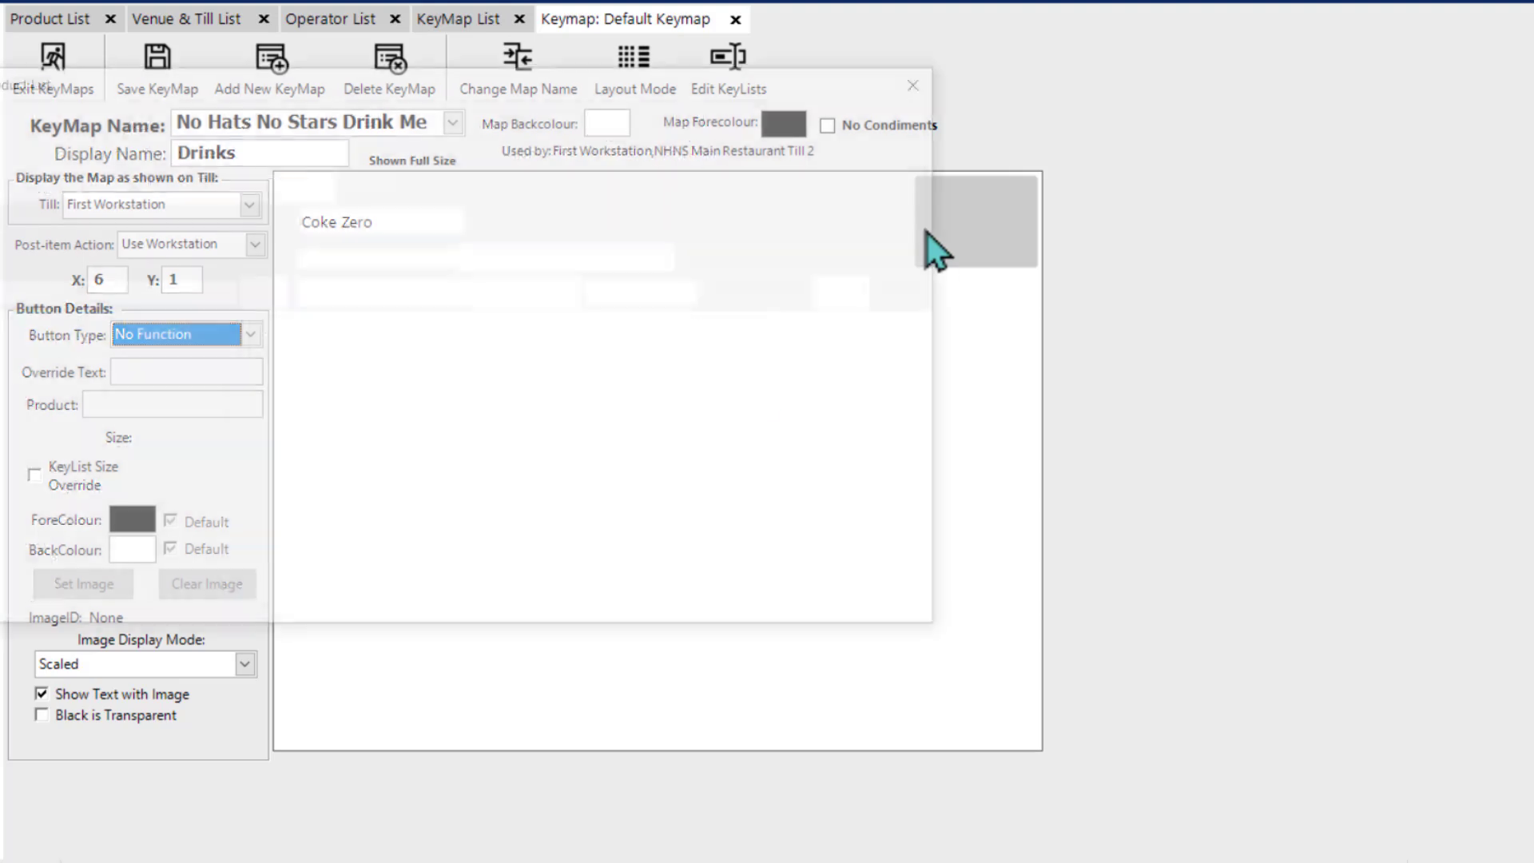
pyautogui.moveTo(227, 537); pyautogui.dragTo(234, 360)
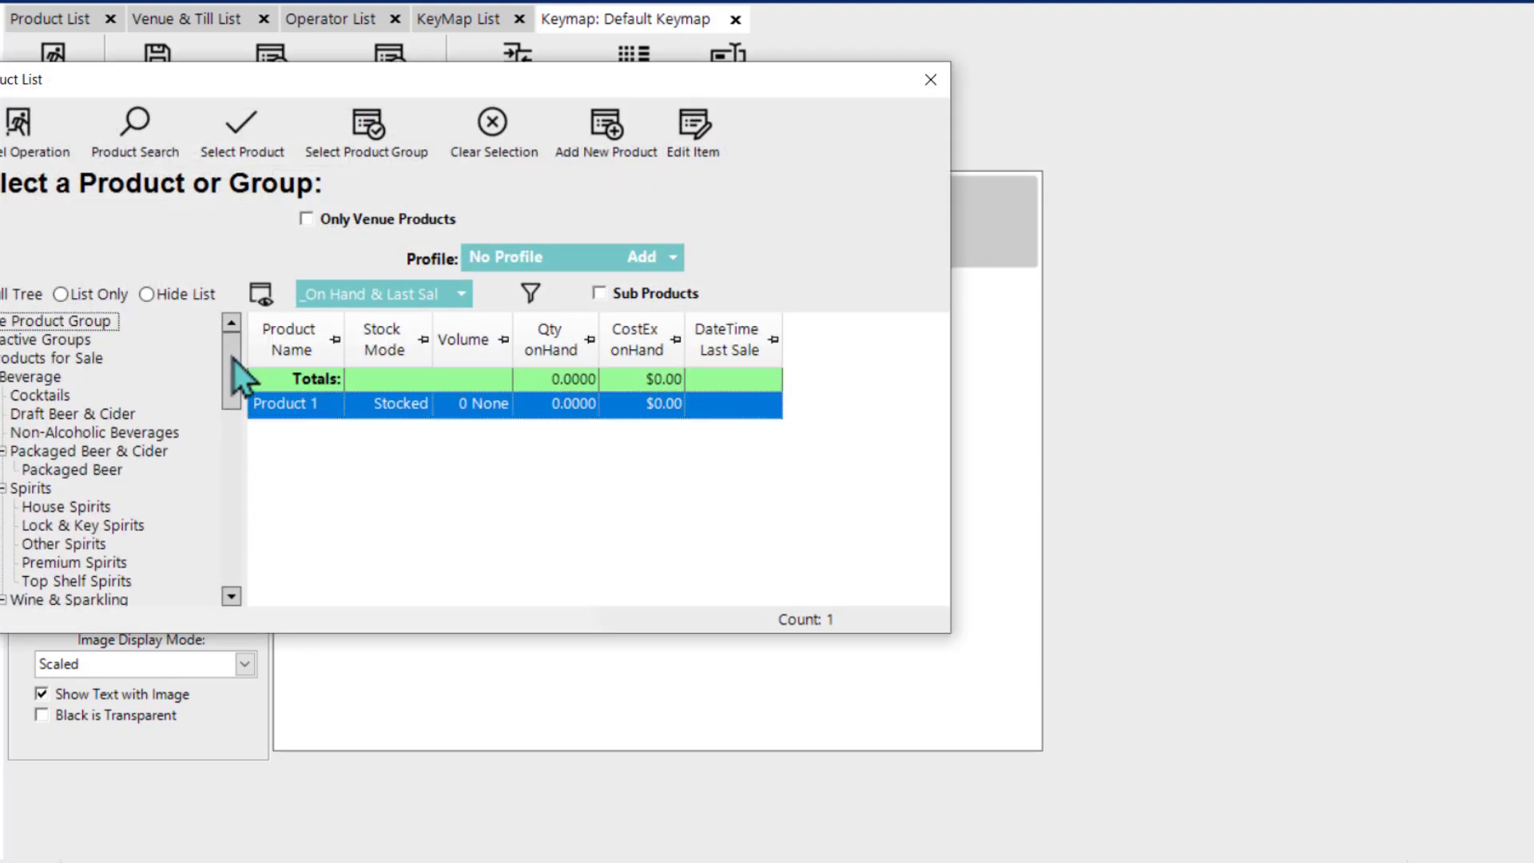
pyautogui.click(76, 515)
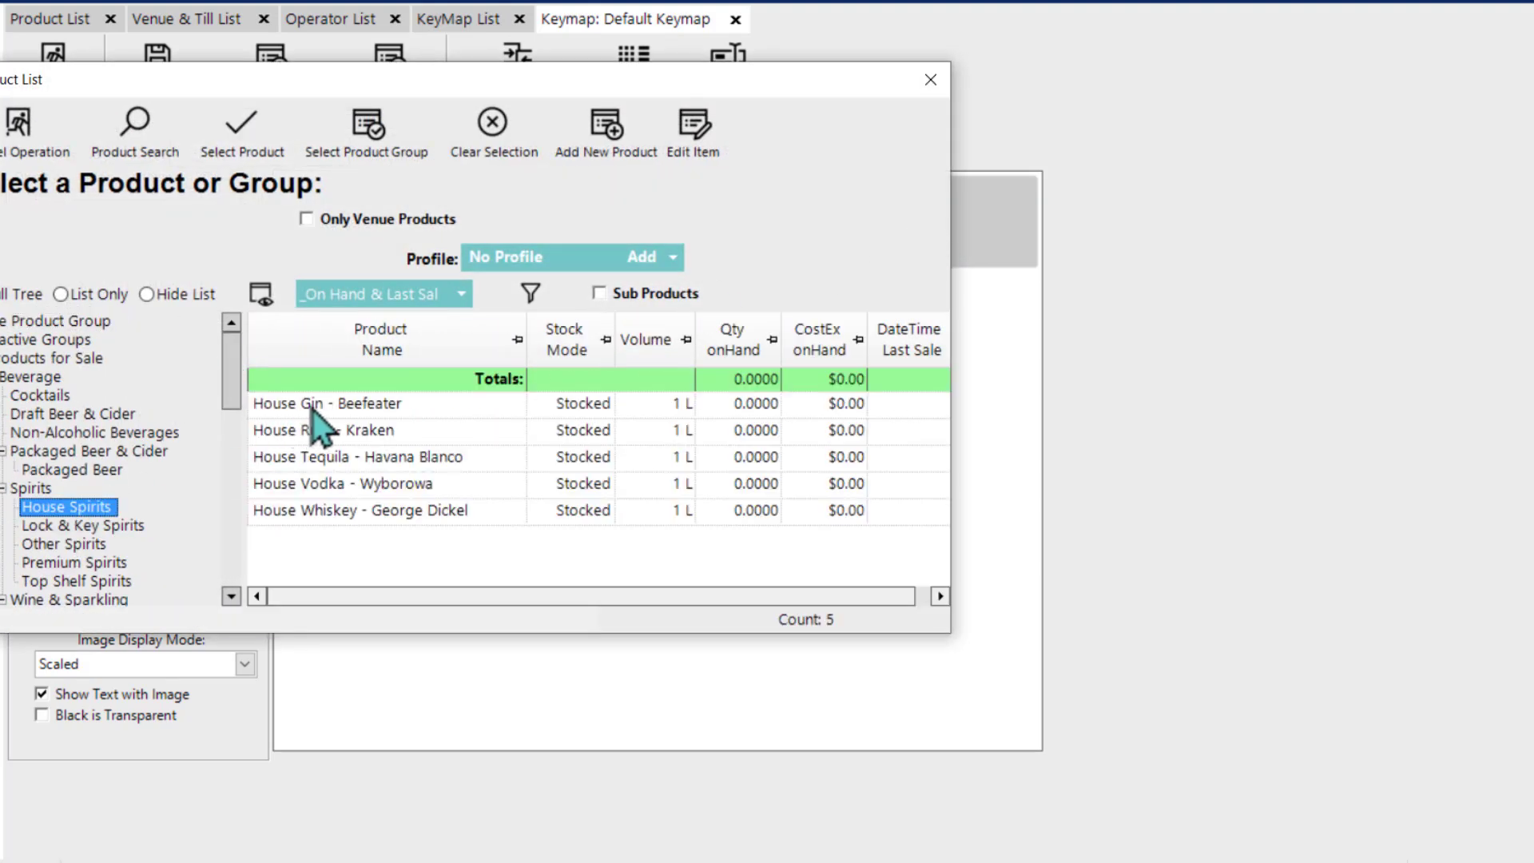
pyautogui.doubleClick(324, 406)
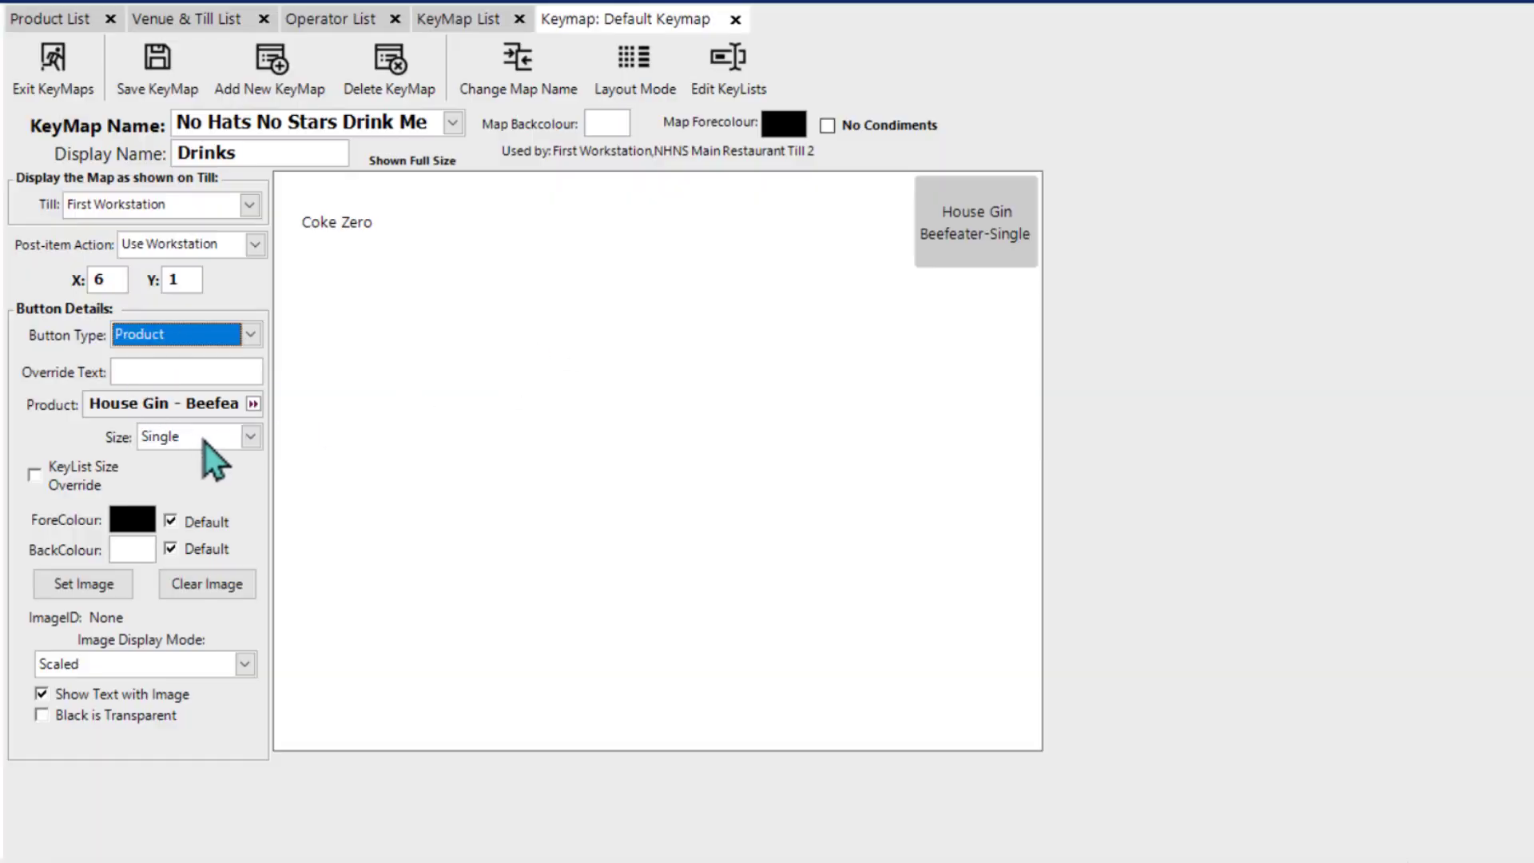
pyautogui.click(251, 437)
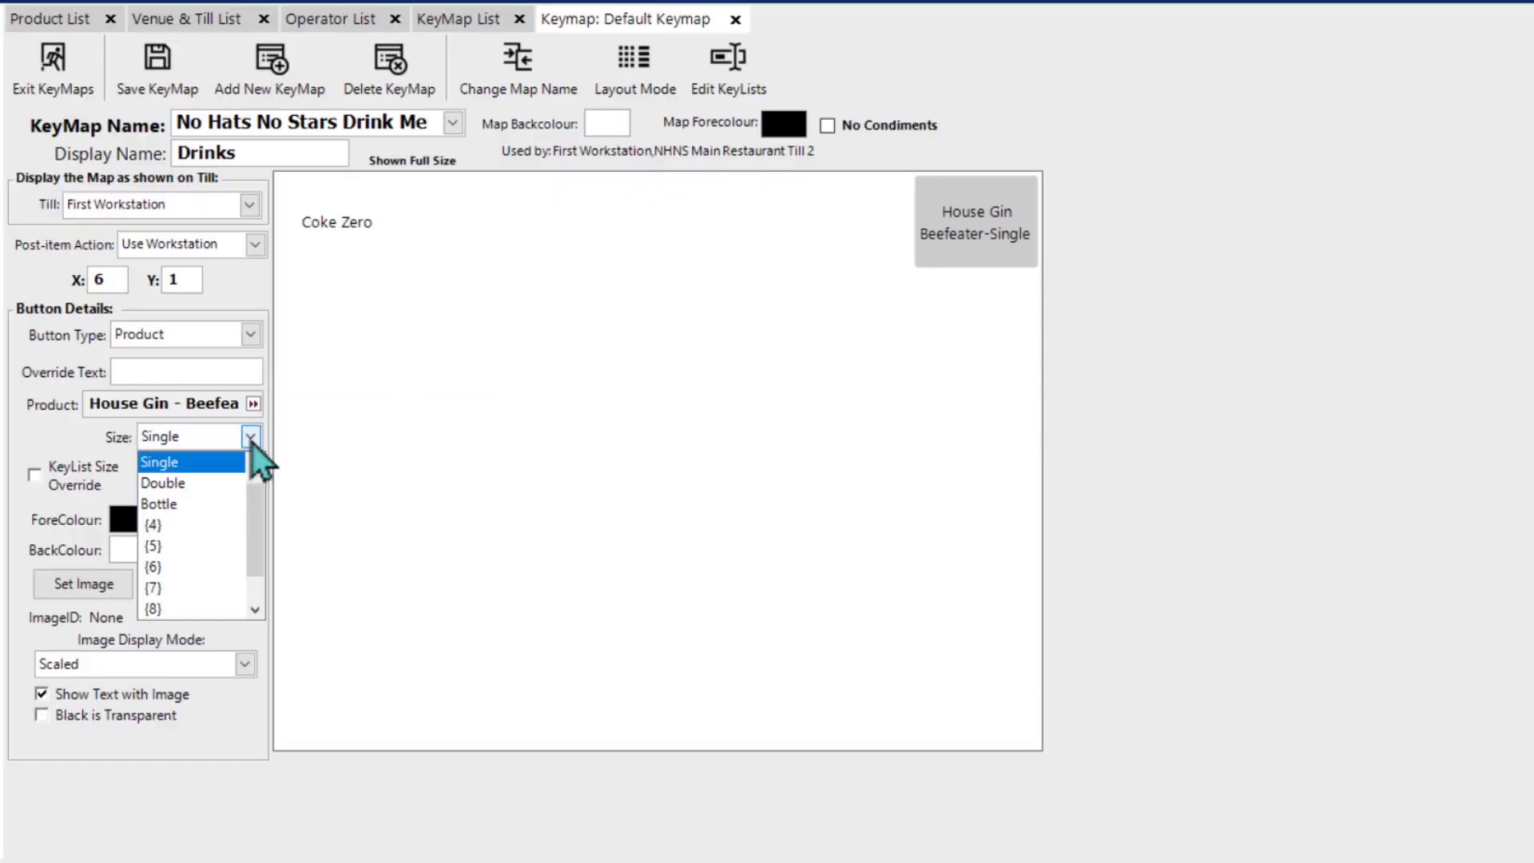
pyautogui.click(204, 463)
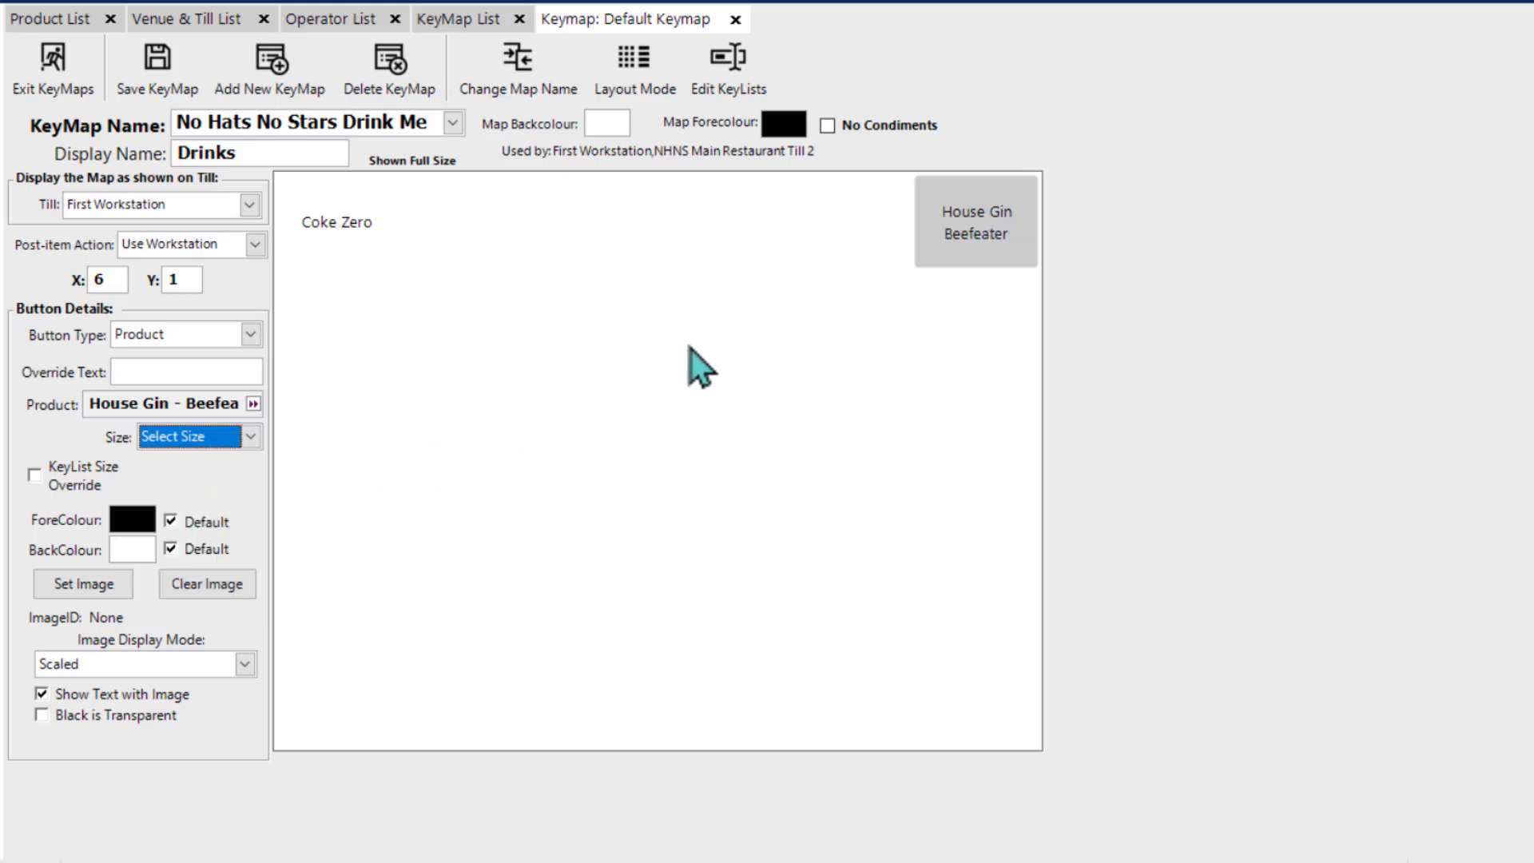
# Step: Change the Coke Zero button's size from Select Size to the first specific size option
pyautogui.click(328, 219)
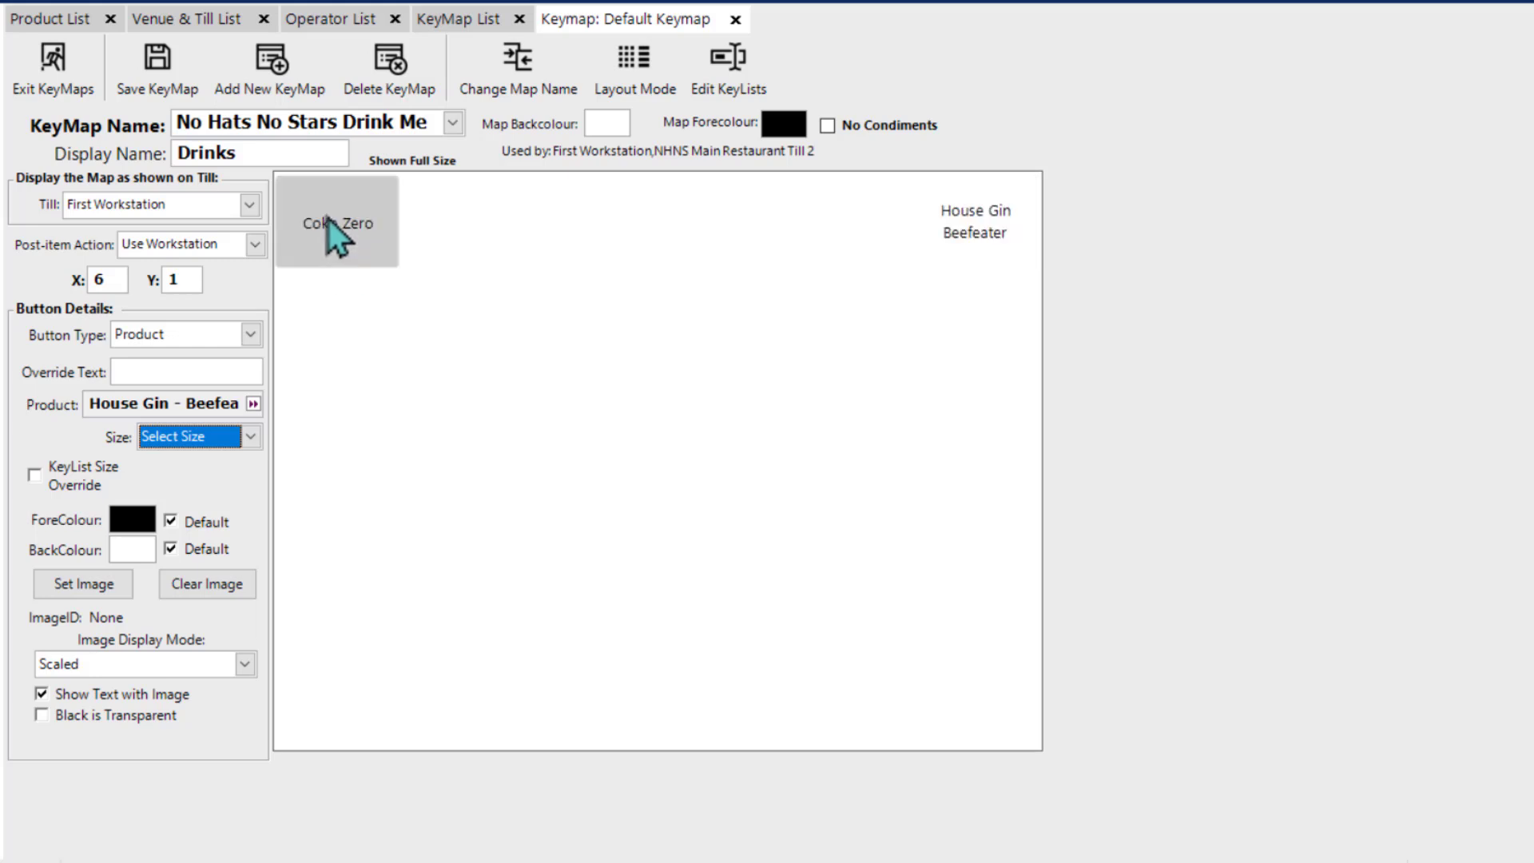
pyautogui.click(251, 437)
pyautogui.click(223, 481)
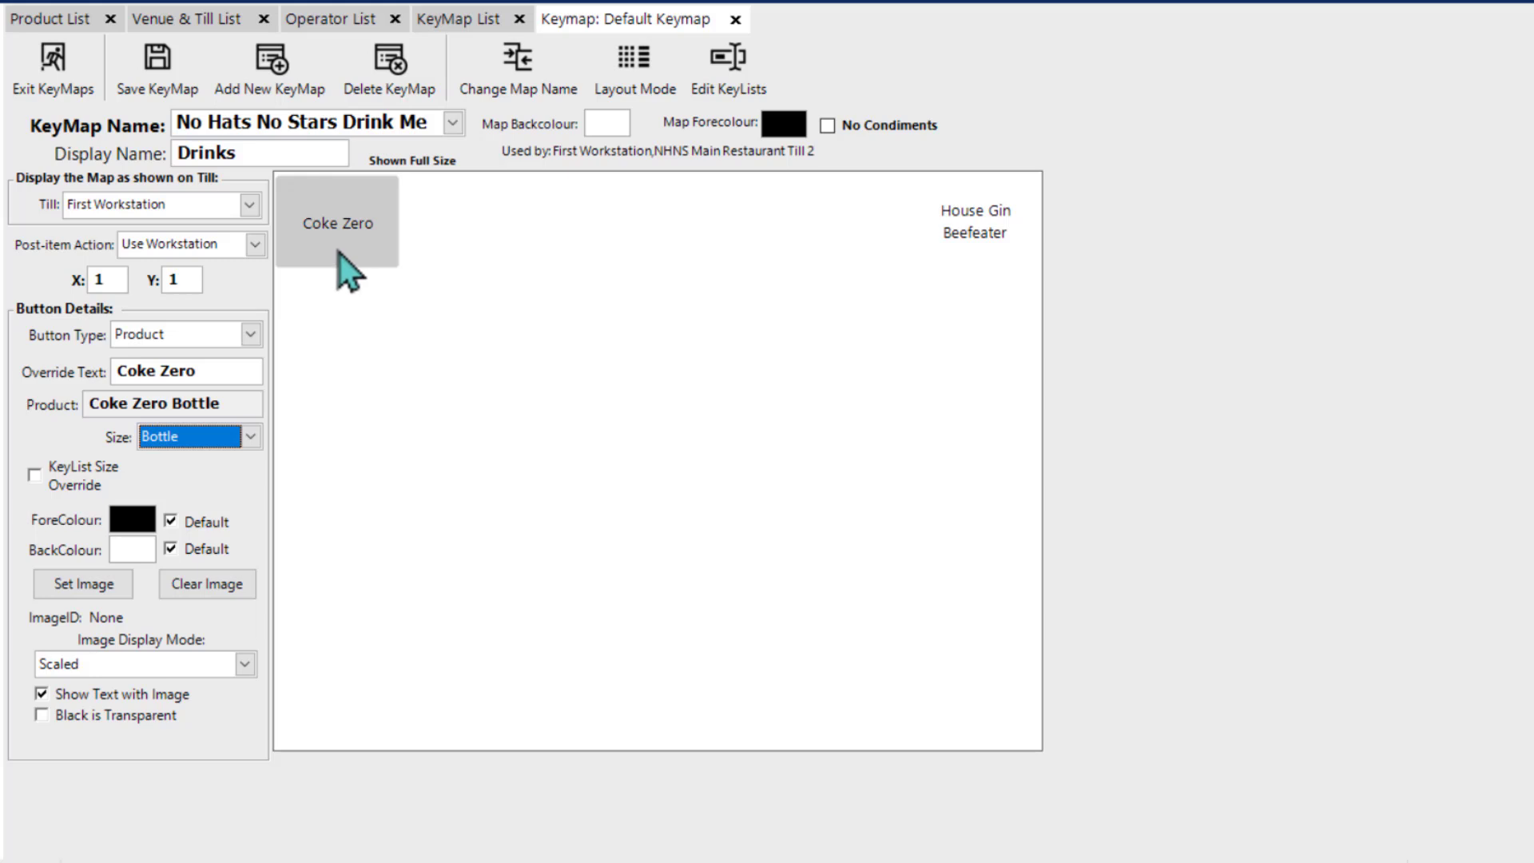
pyautogui.click(956, 240)
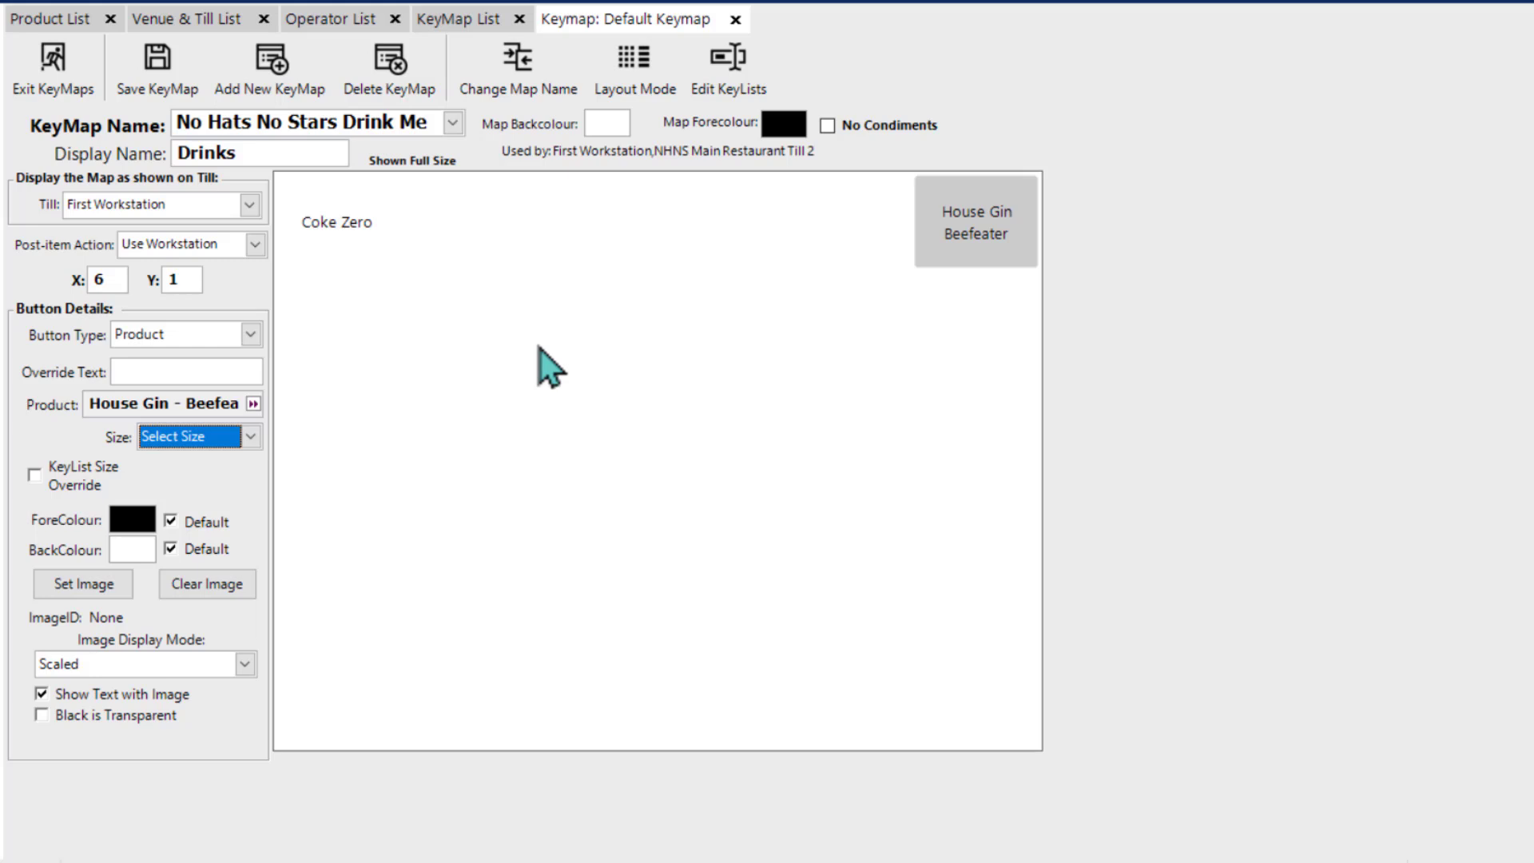
pyautogui.click(250, 335)
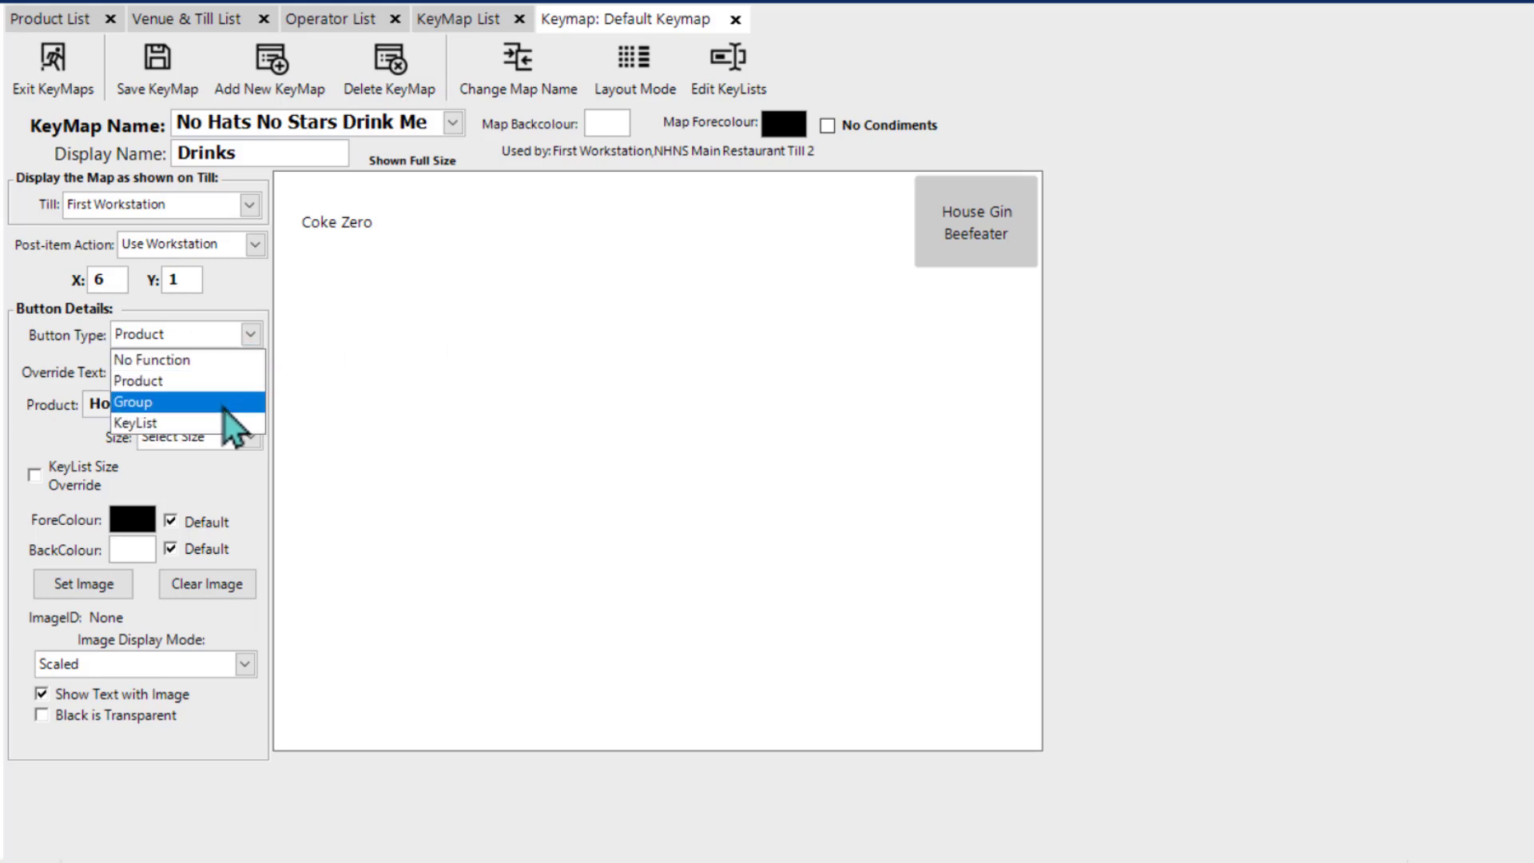
pyautogui.click(468, 393)
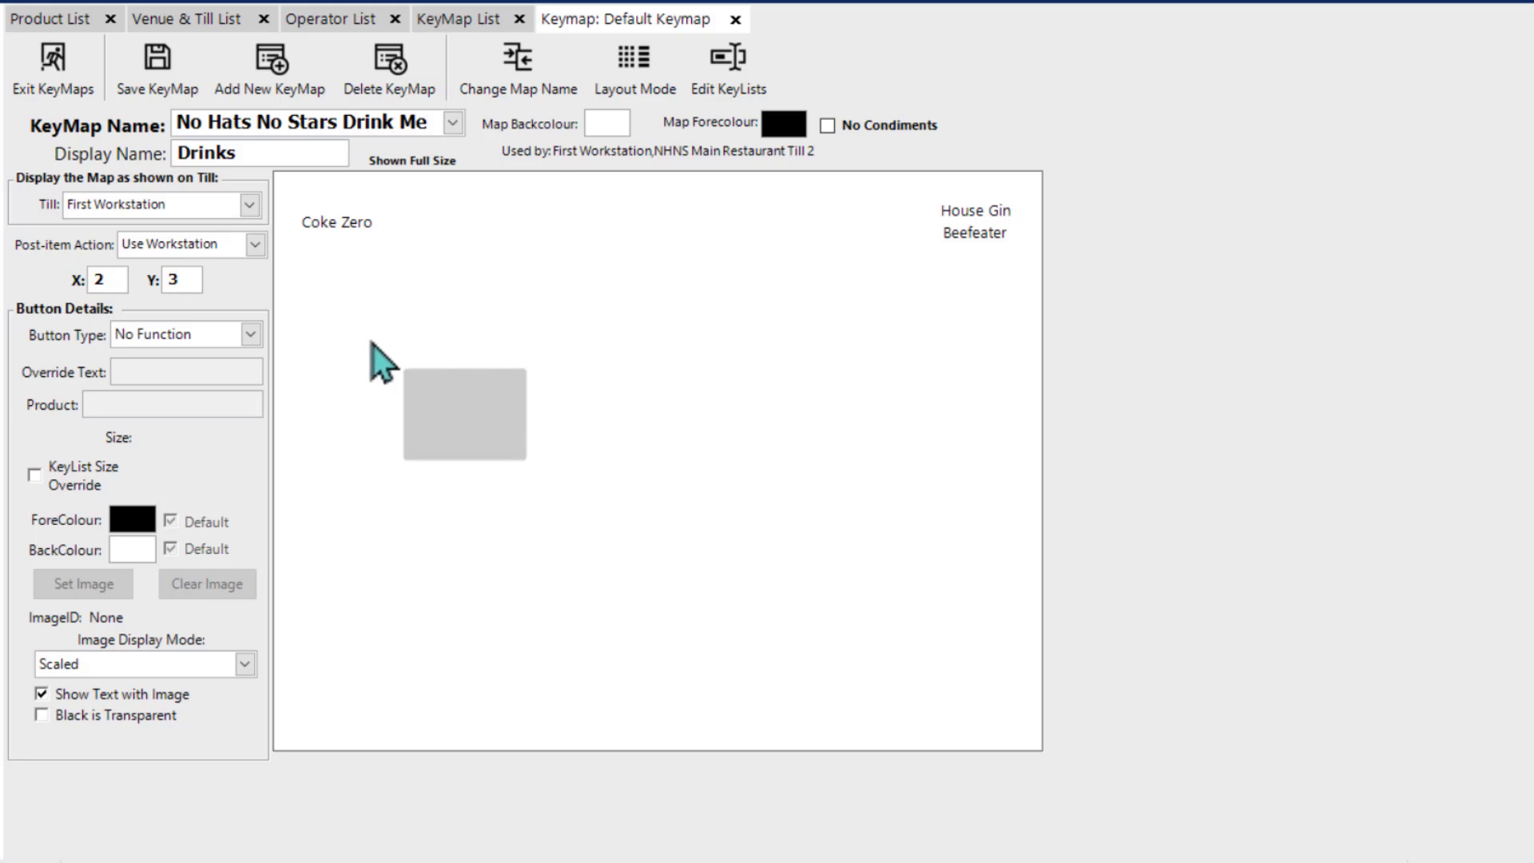
pyautogui.click(251, 334)
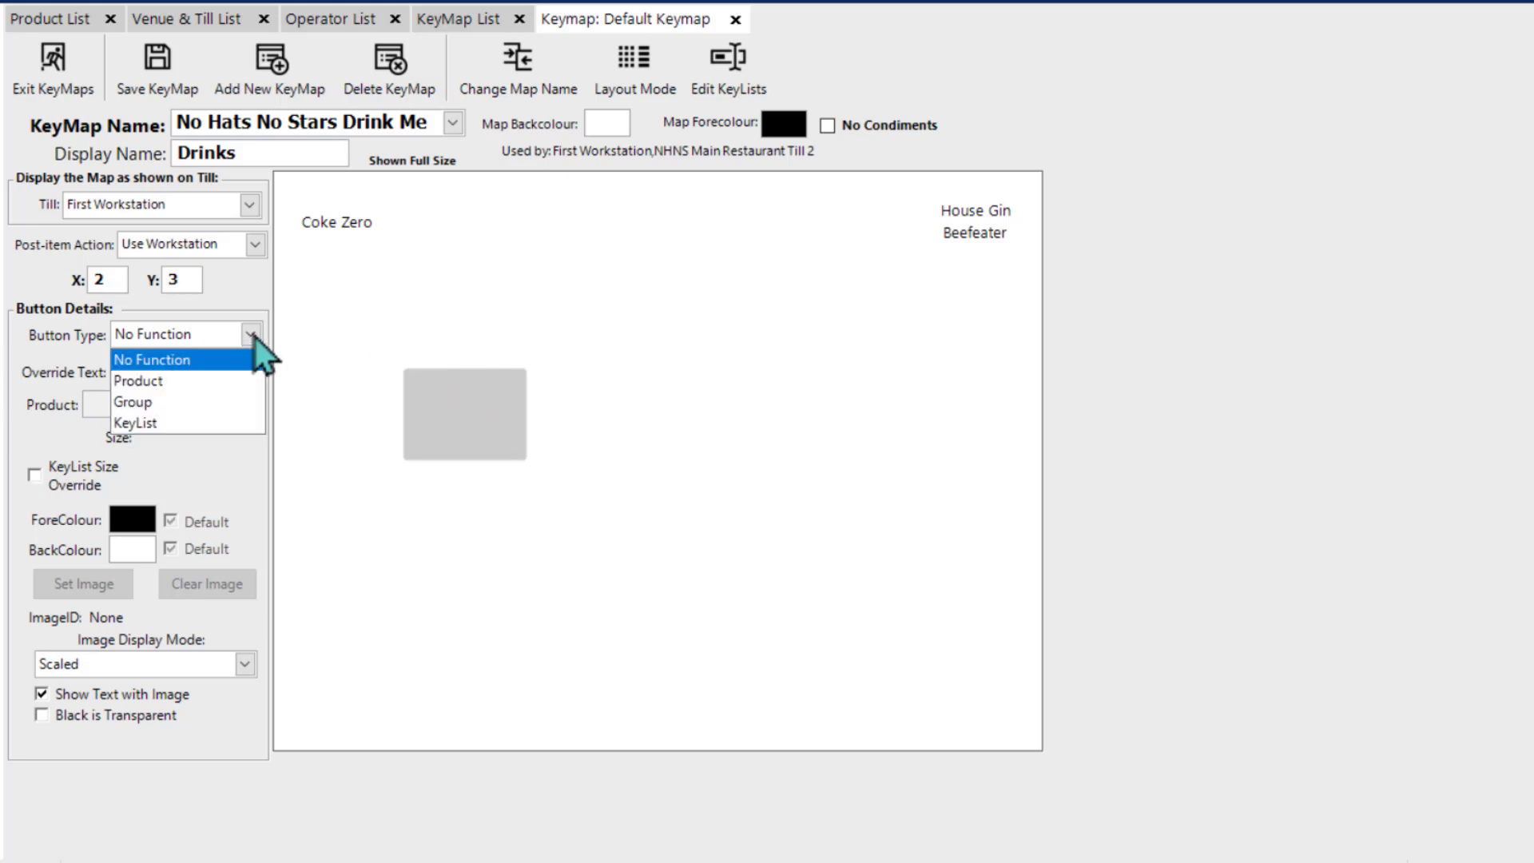
pyautogui.click(211, 402)
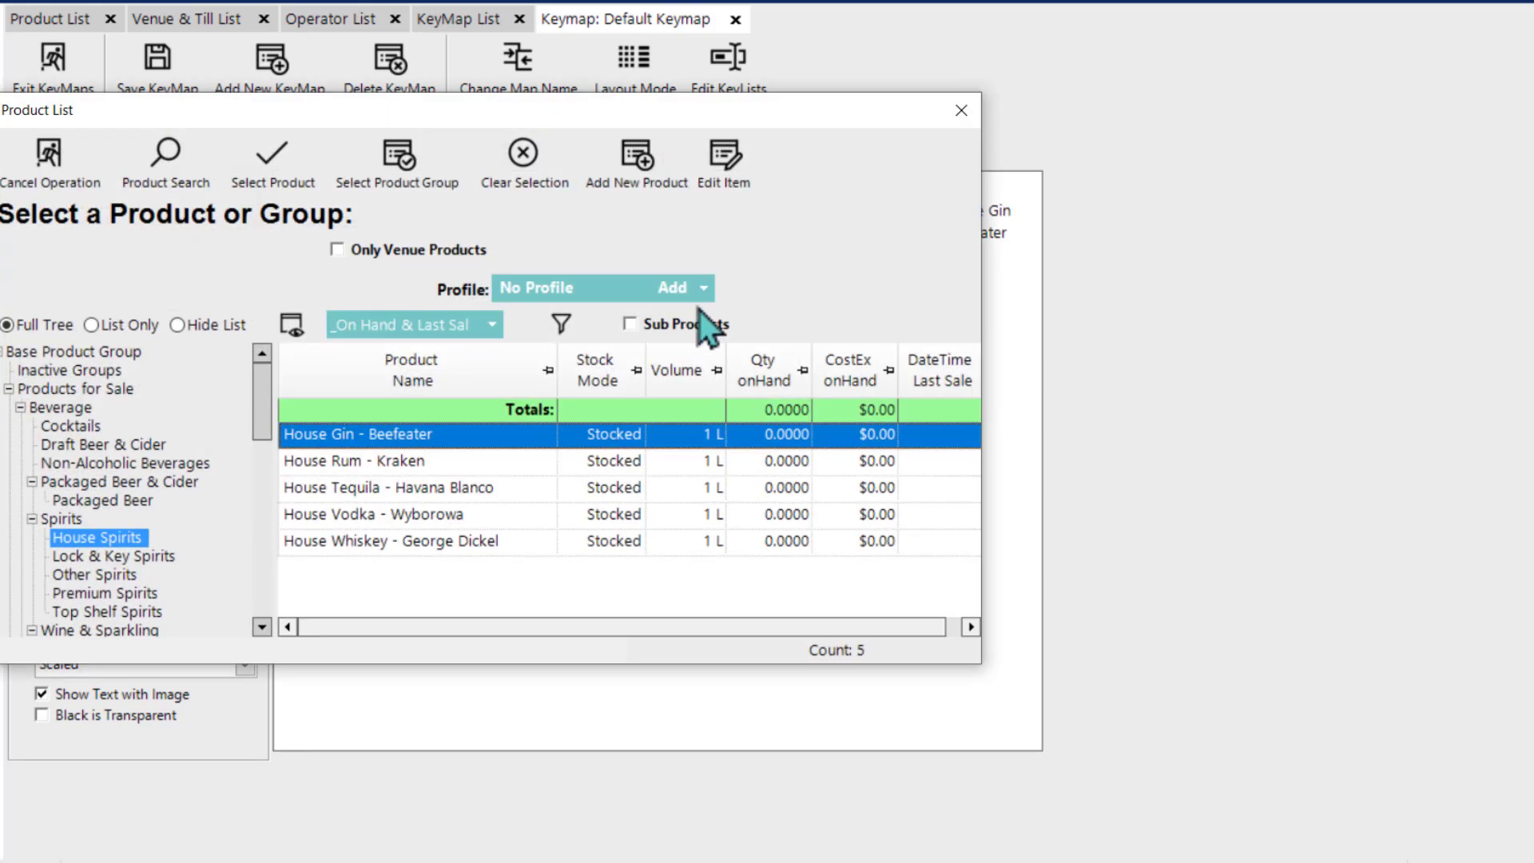
pyautogui.click(959, 112)
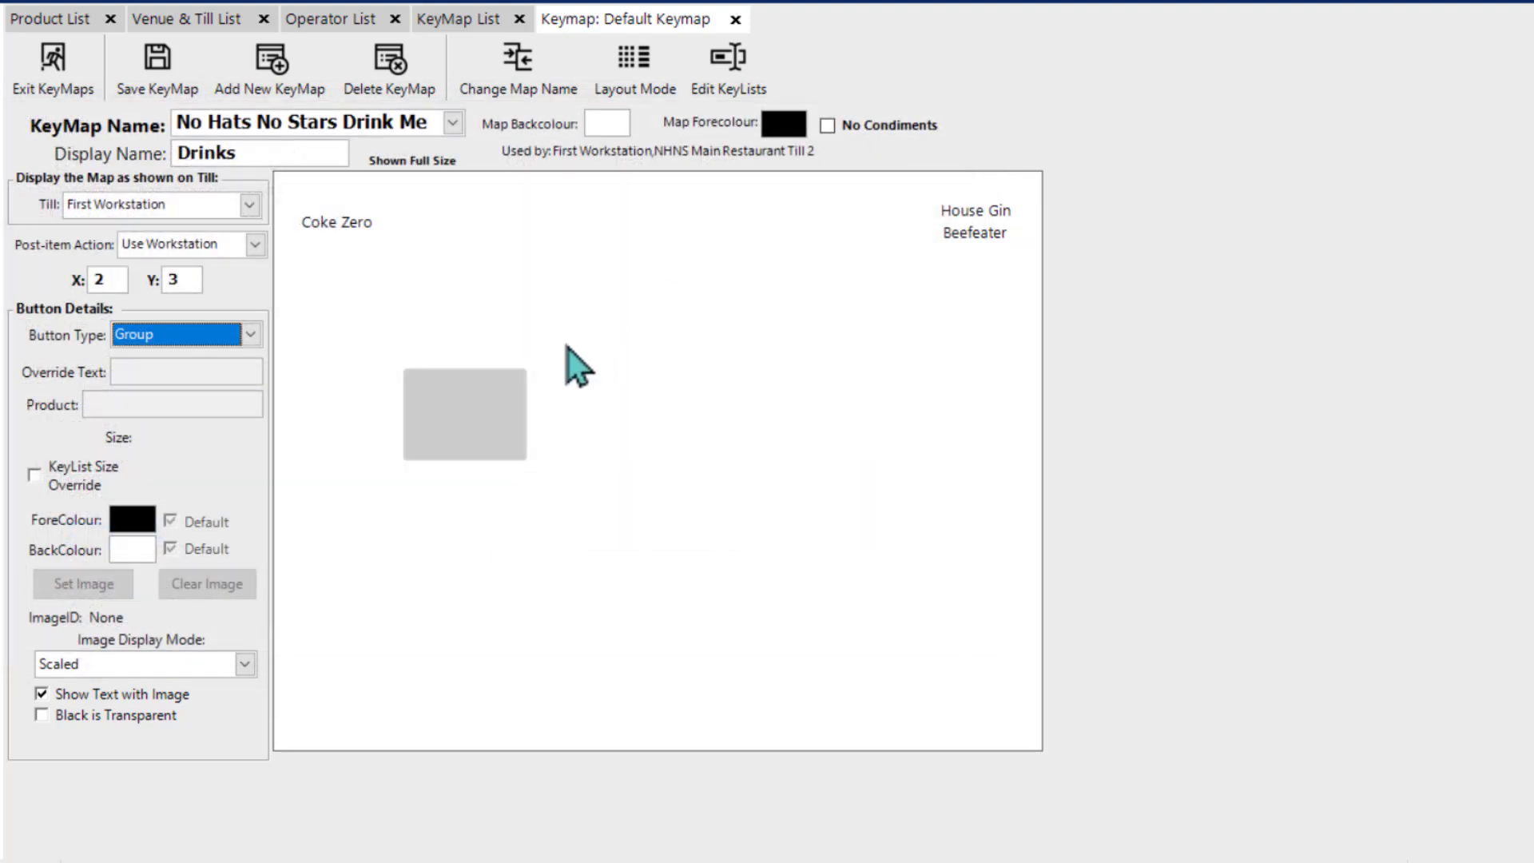
# Step: Assign the Non-Alcoholic Beverages group to the button at X 2, Y 2, set its override text to "Soft Drinks", and review its size options
pyautogui.doubleClick(465, 330)
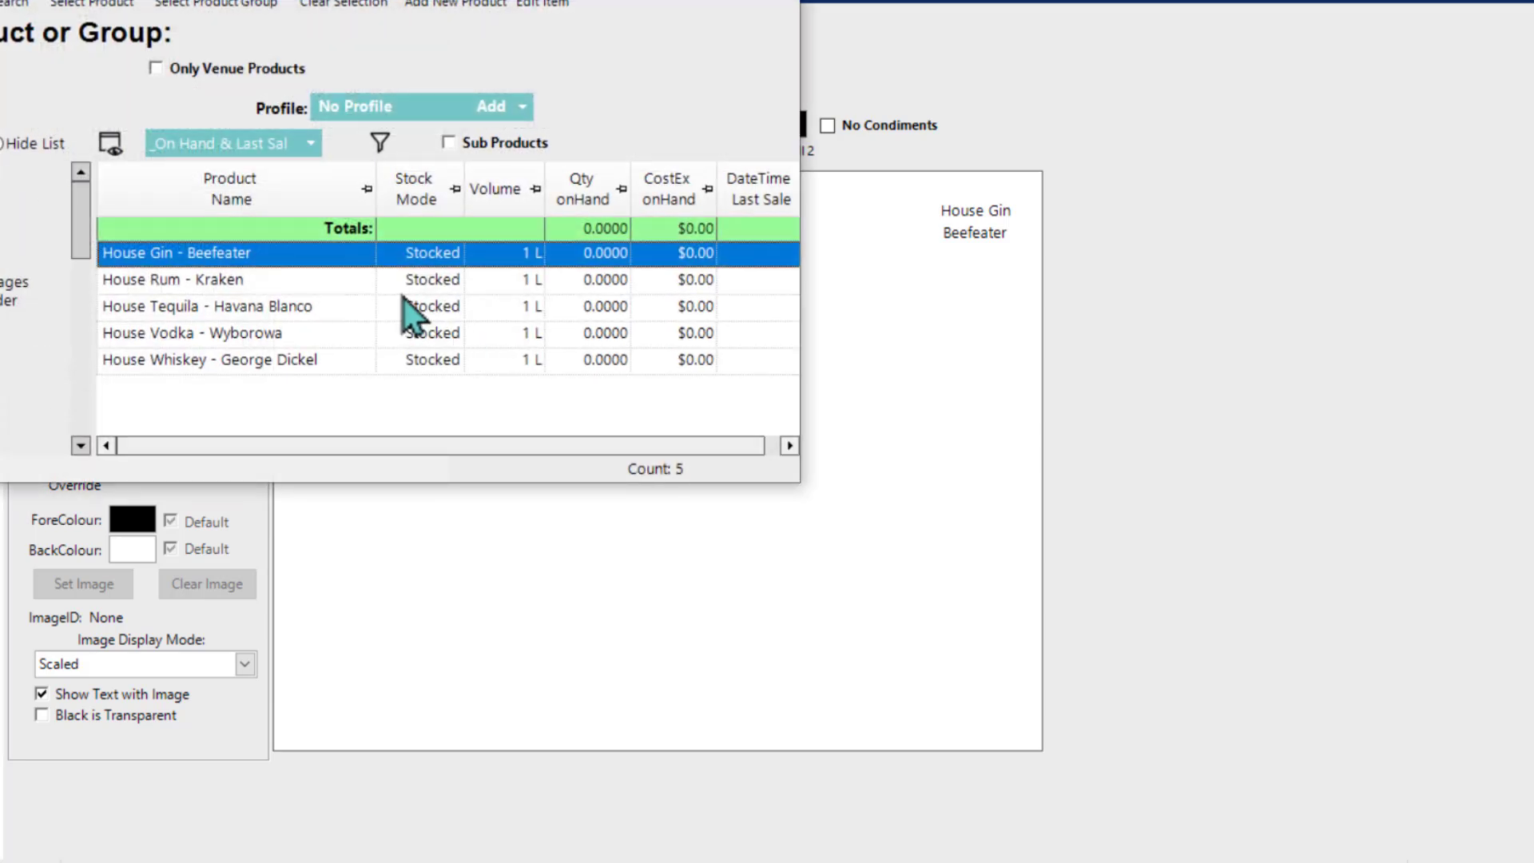
pyautogui.doubleClick(4, 302)
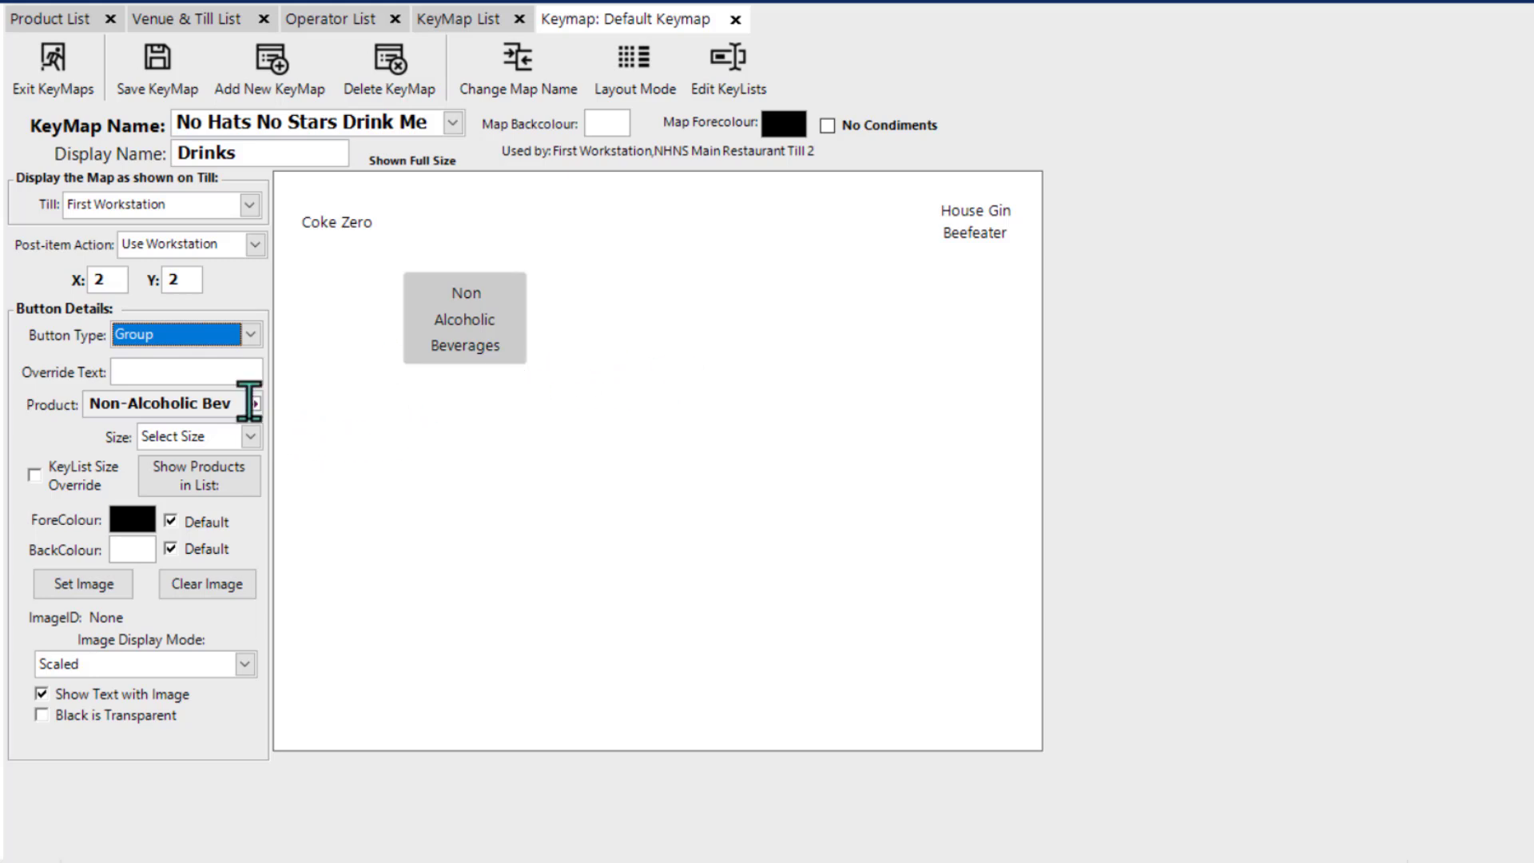
pyautogui.click(184, 368)
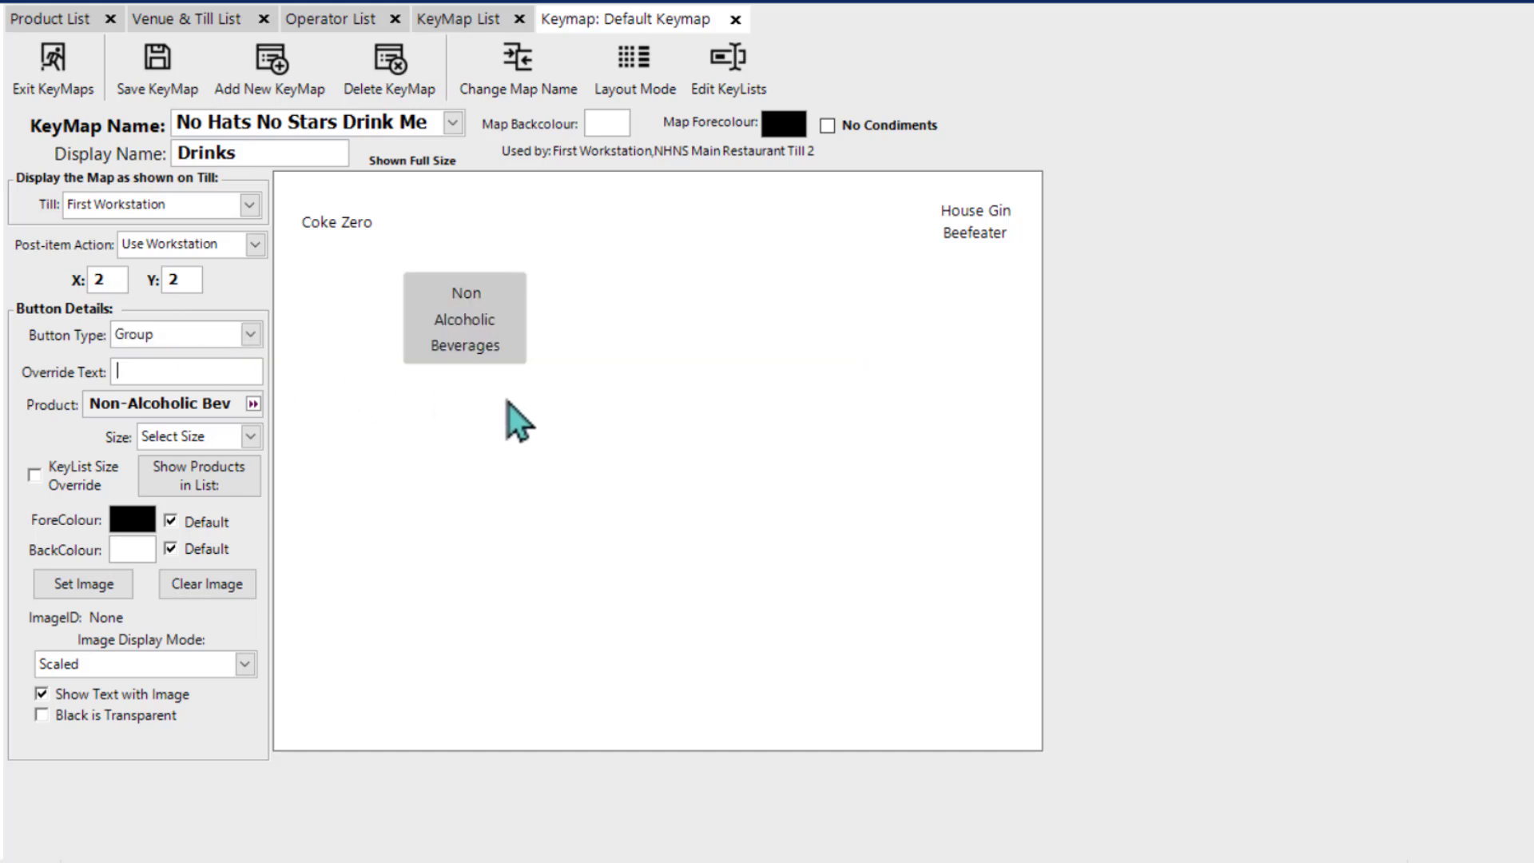
pyautogui.write('Sof')
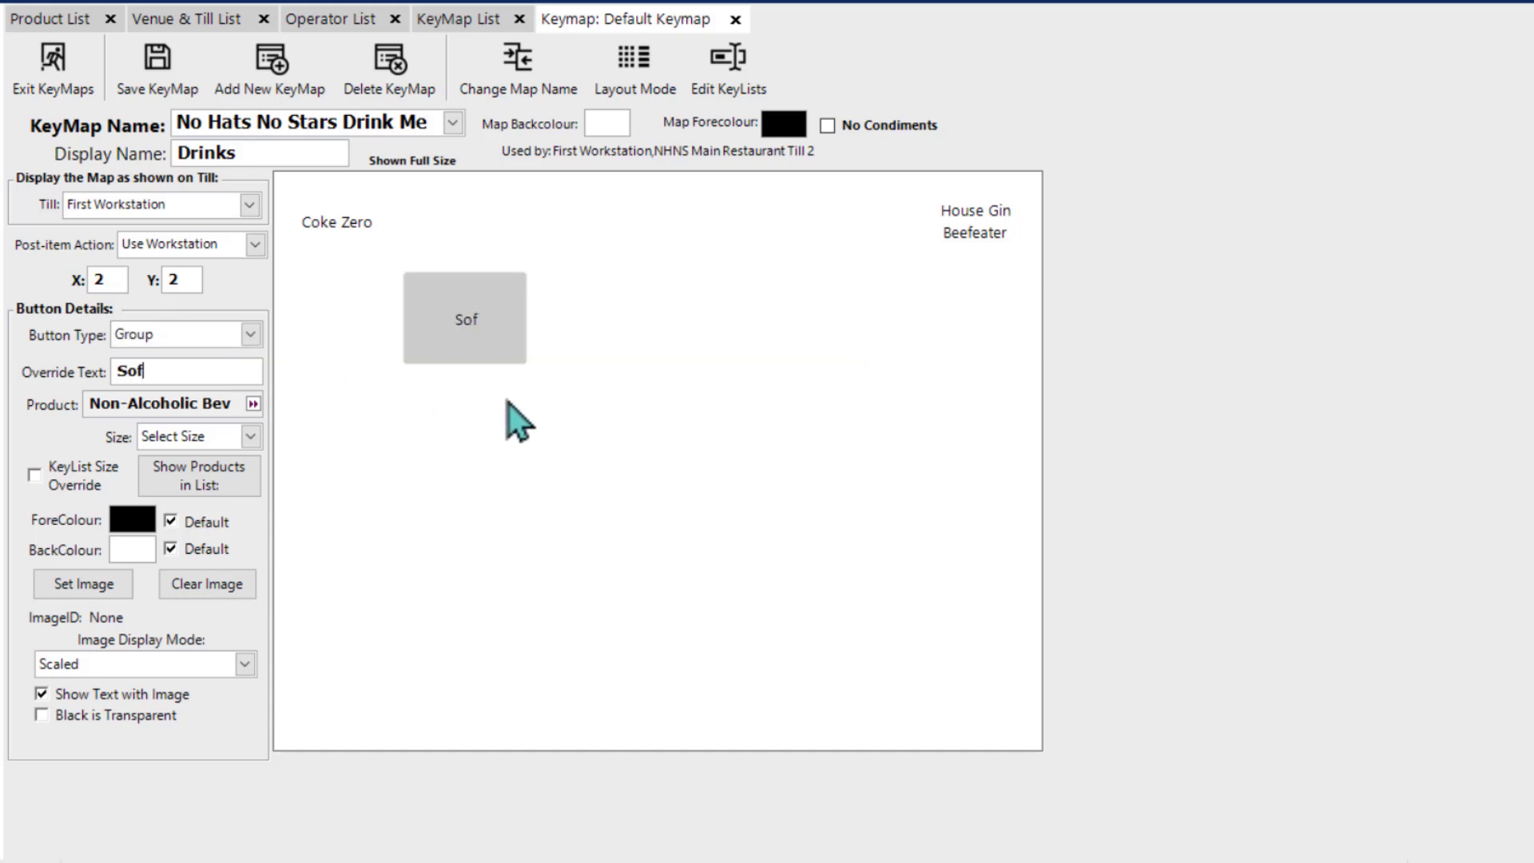
pyautogui.write('t Drinks')
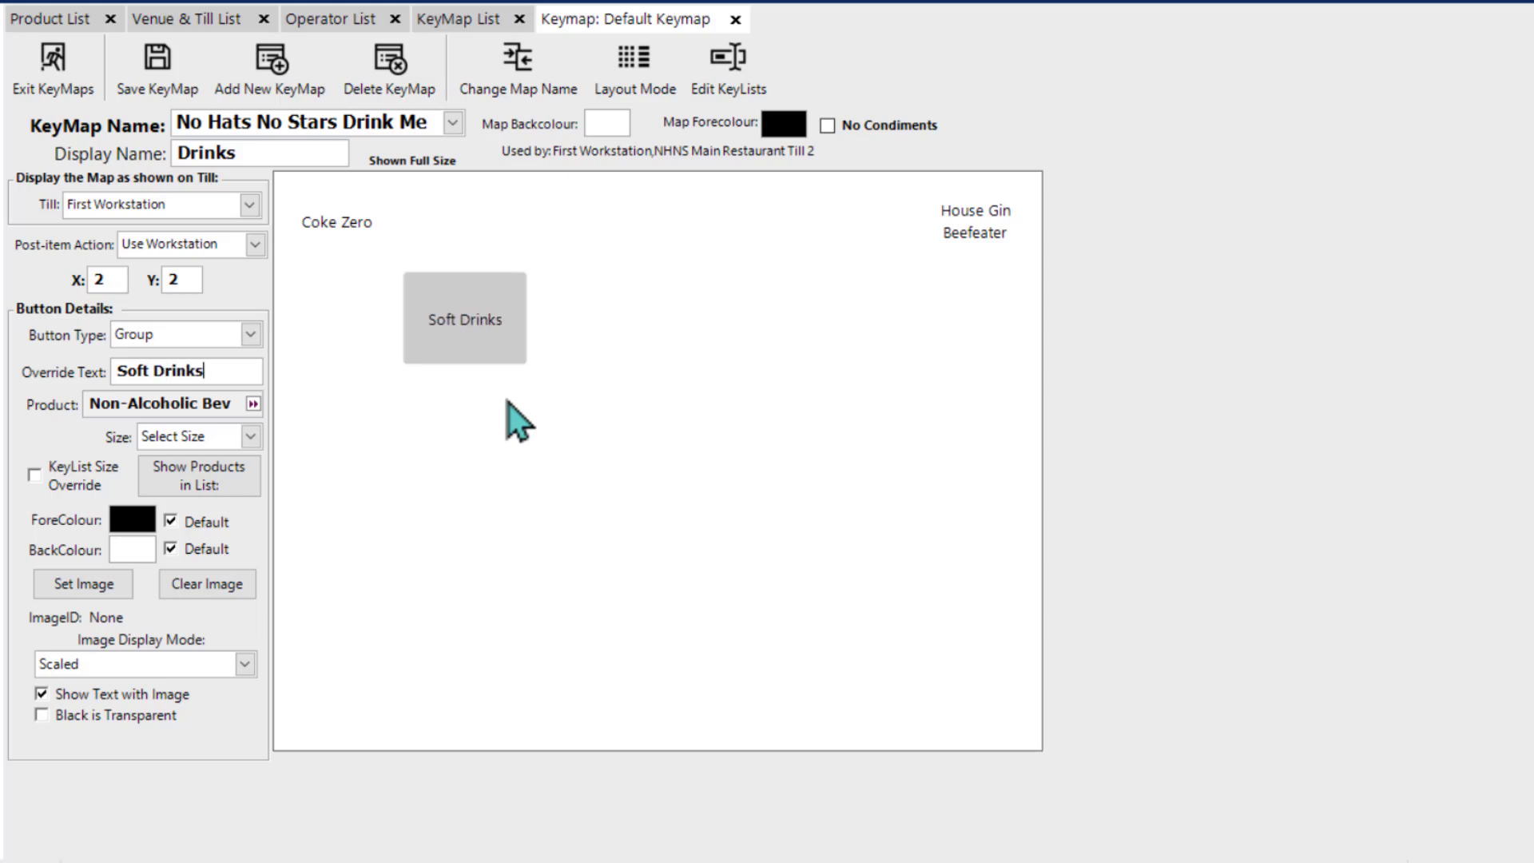
pyautogui.click(250, 437)
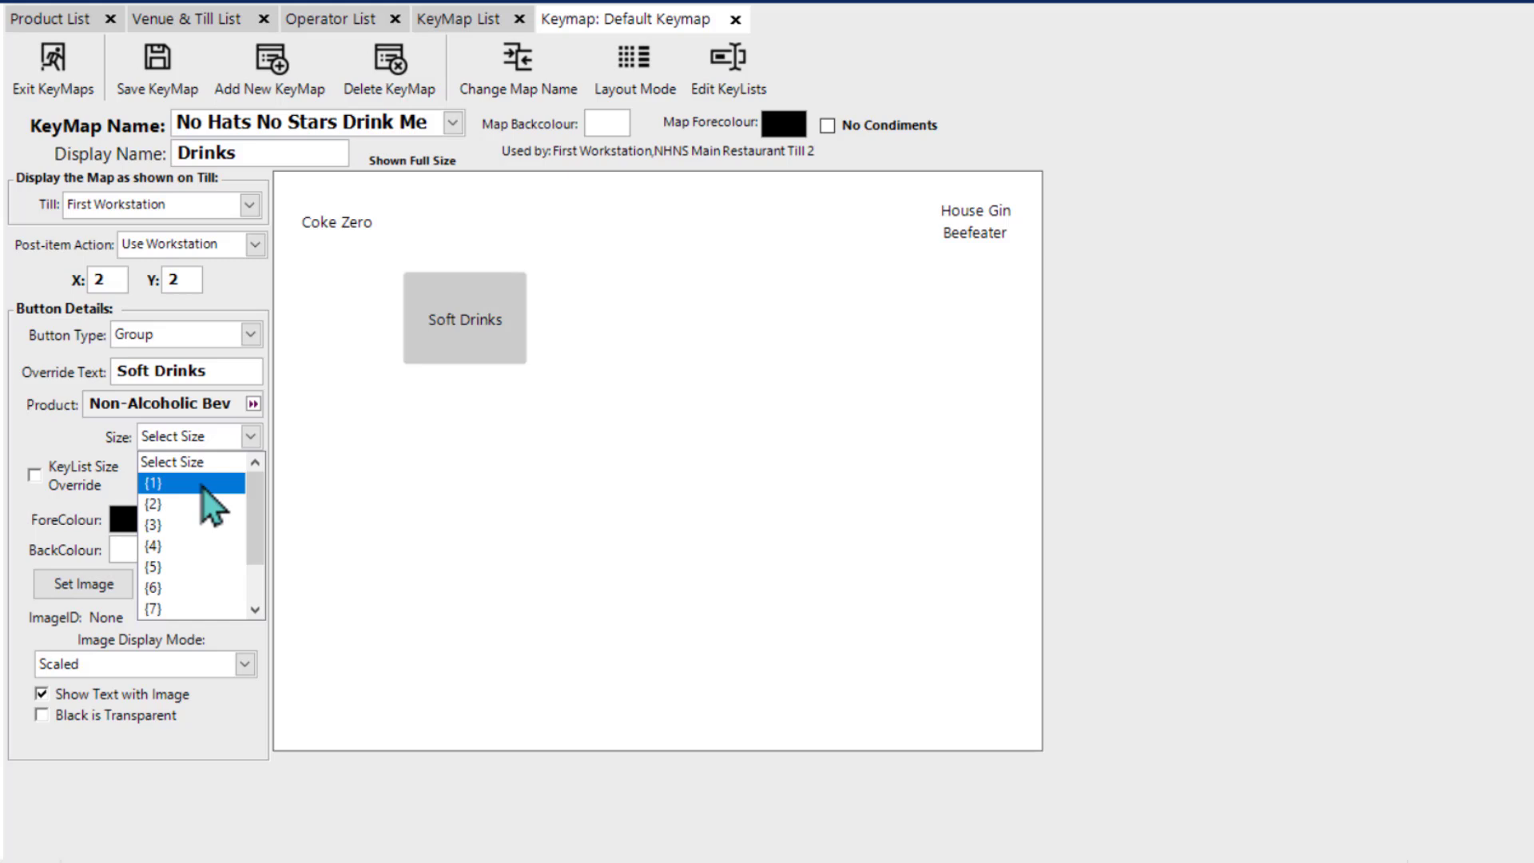
pyautogui.click(665, 396)
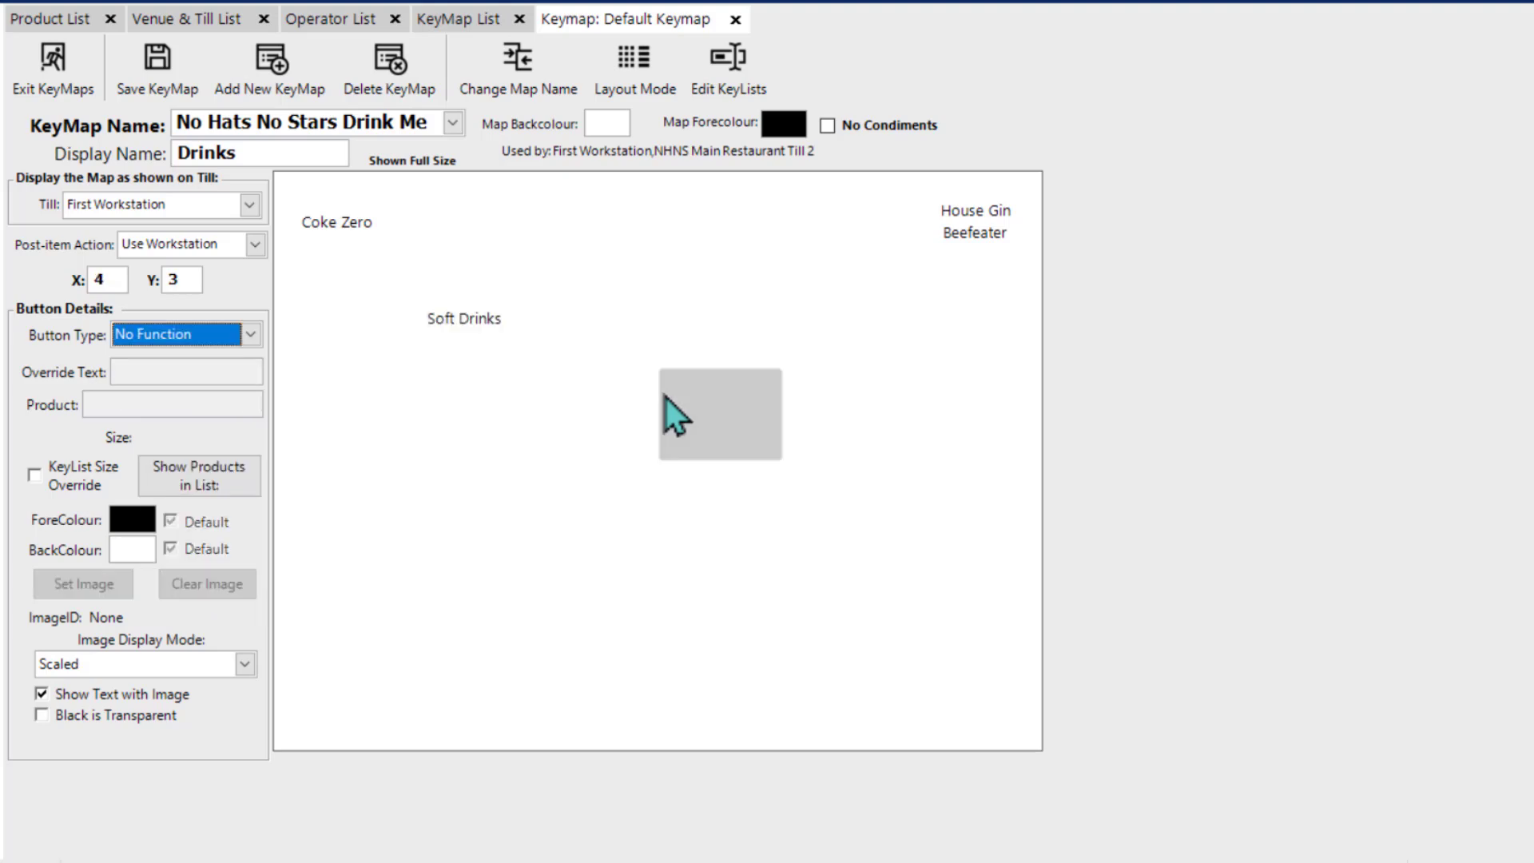
# Step: Assign the Packaged Beer group to the button at X 4, Y 2 and set its size to {1}
pyautogui.doubleClick(746, 340)
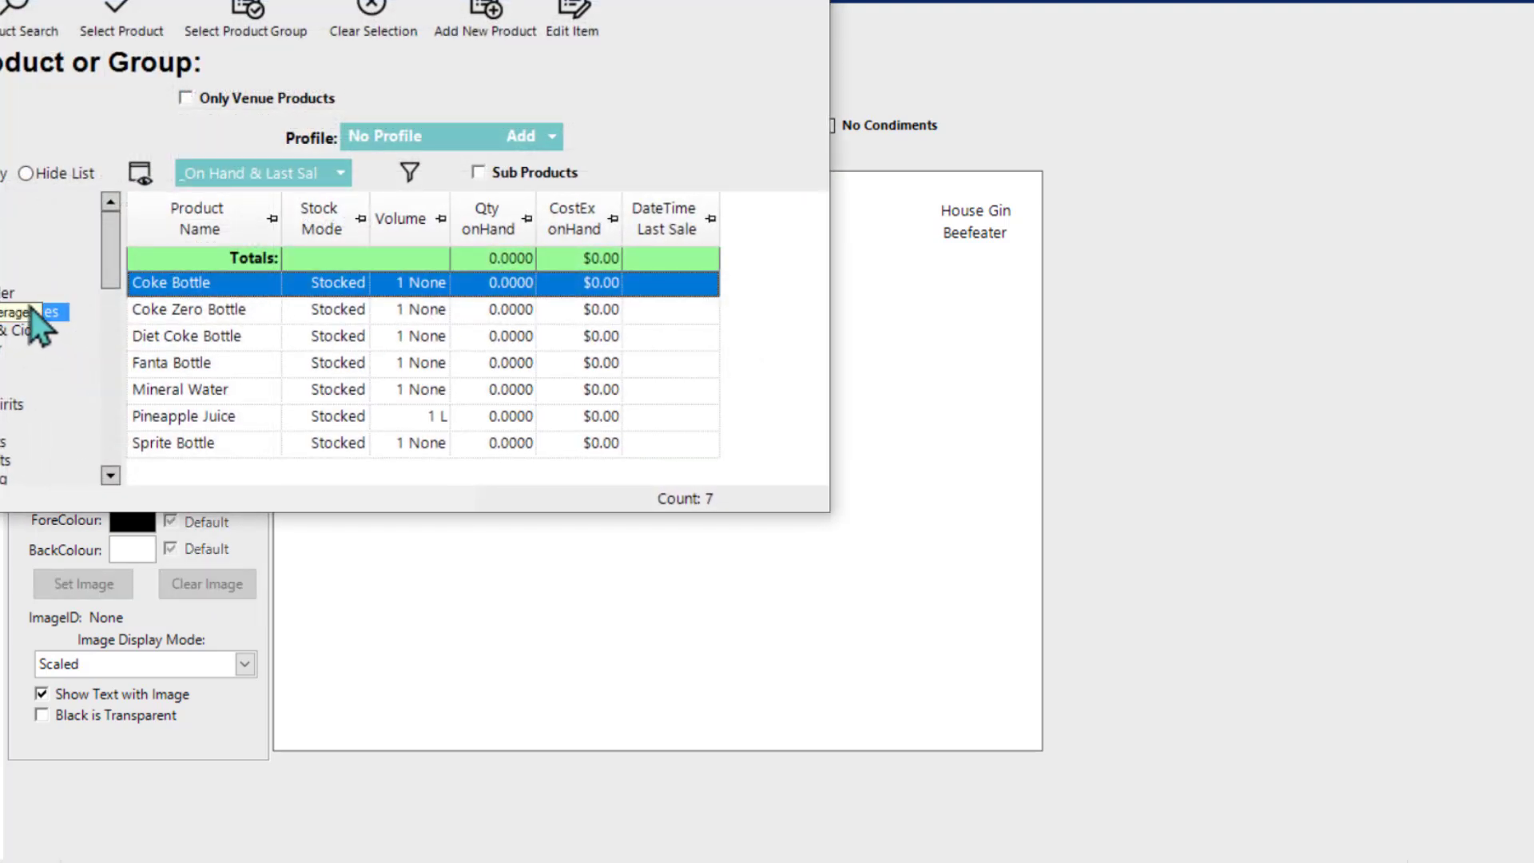
pyautogui.doubleClick(16, 330)
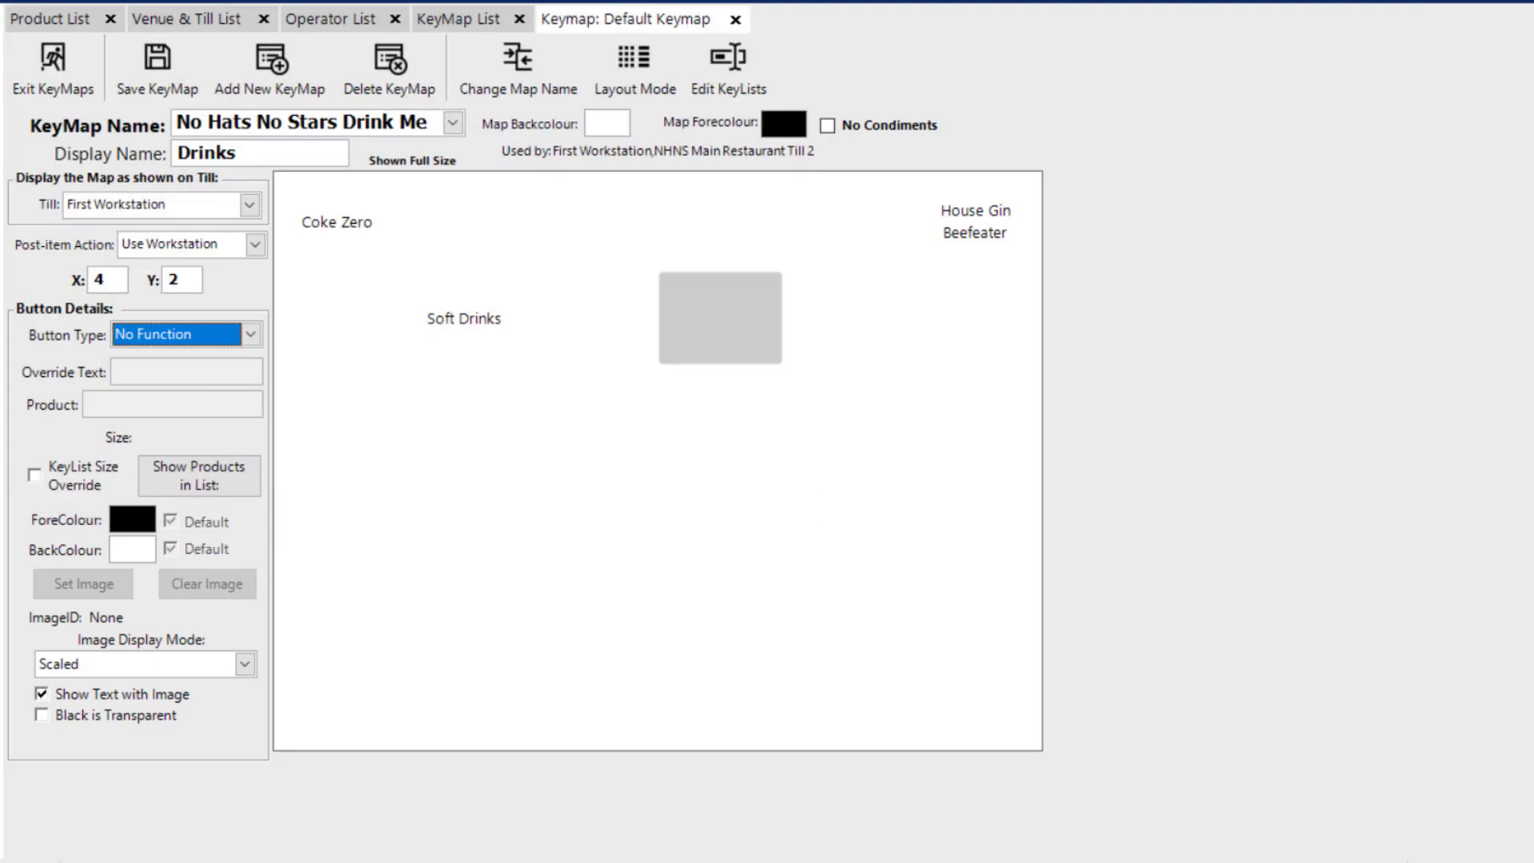
pyautogui.click(251, 436)
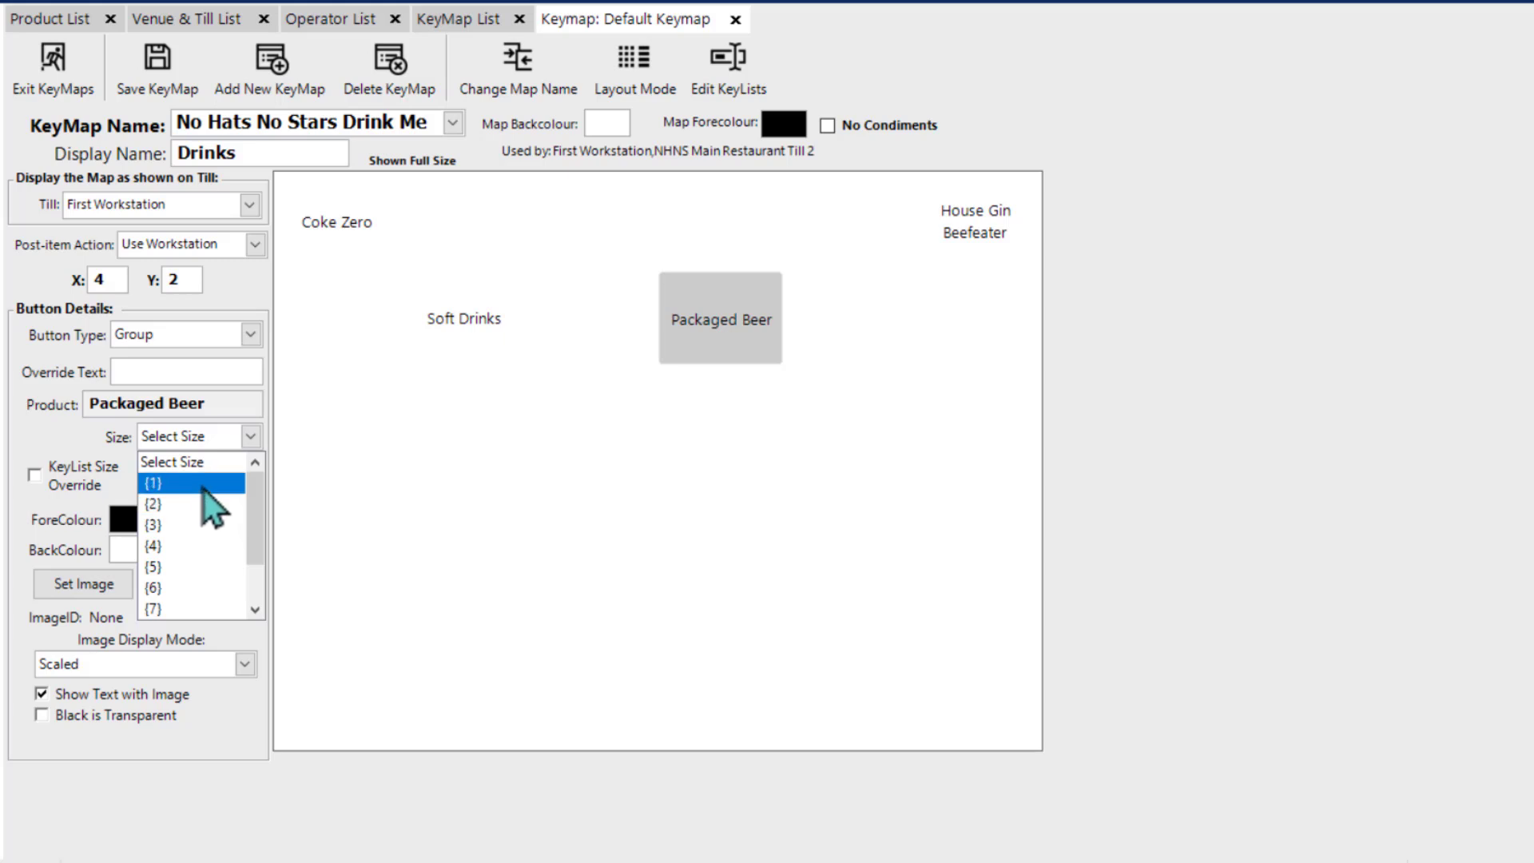
pyautogui.click(204, 489)
# Step: Compare the size options of the House Gin Beefeater product button and the Packaged Beer group button, reselecting {1} for Packaged Beer
pyautogui.click(1003, 230)
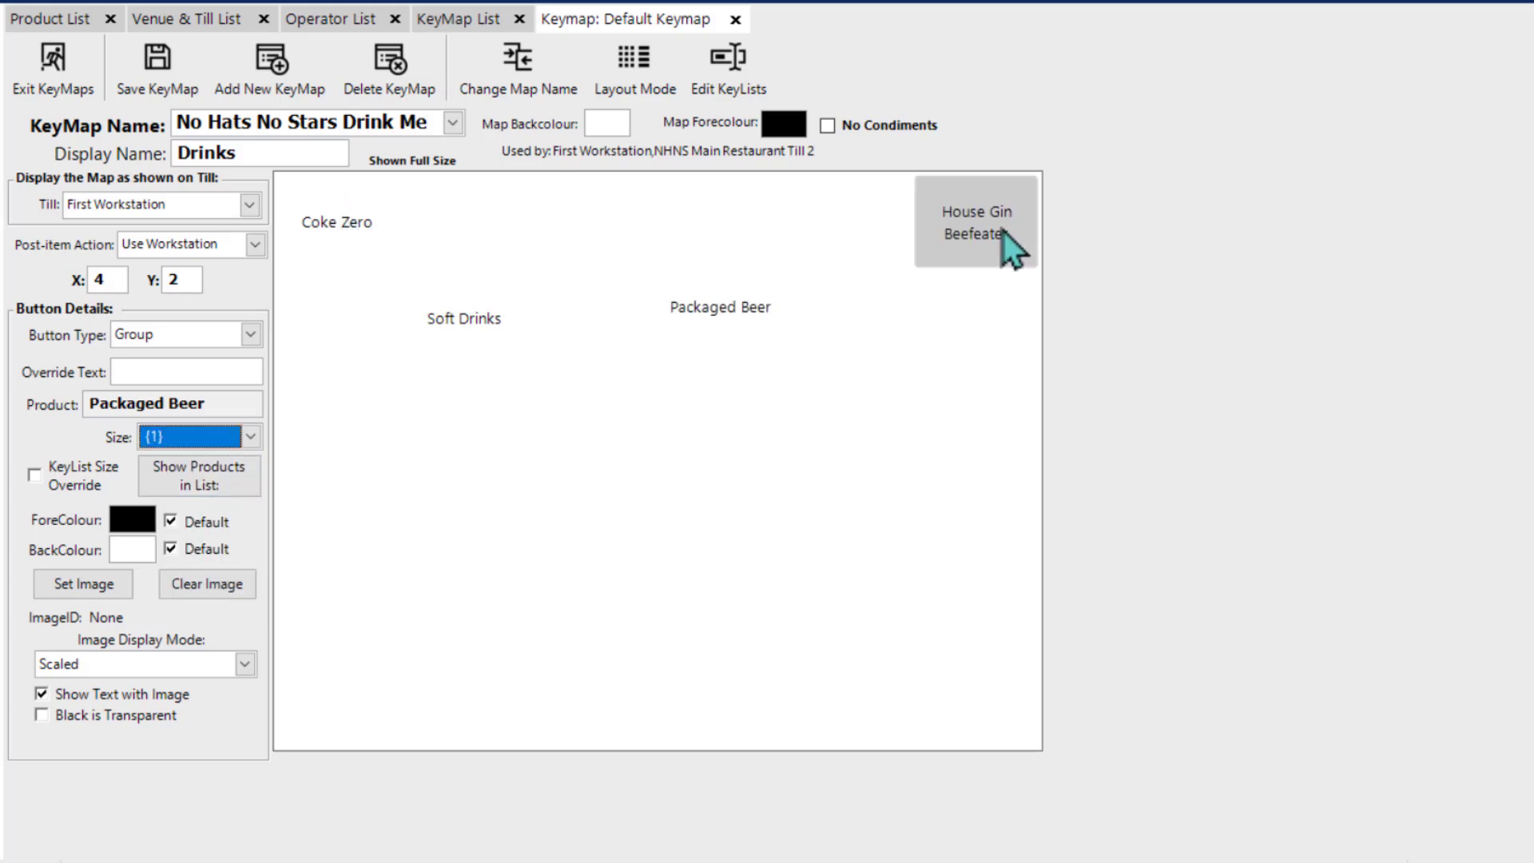
pyautogui.click(250, 436)
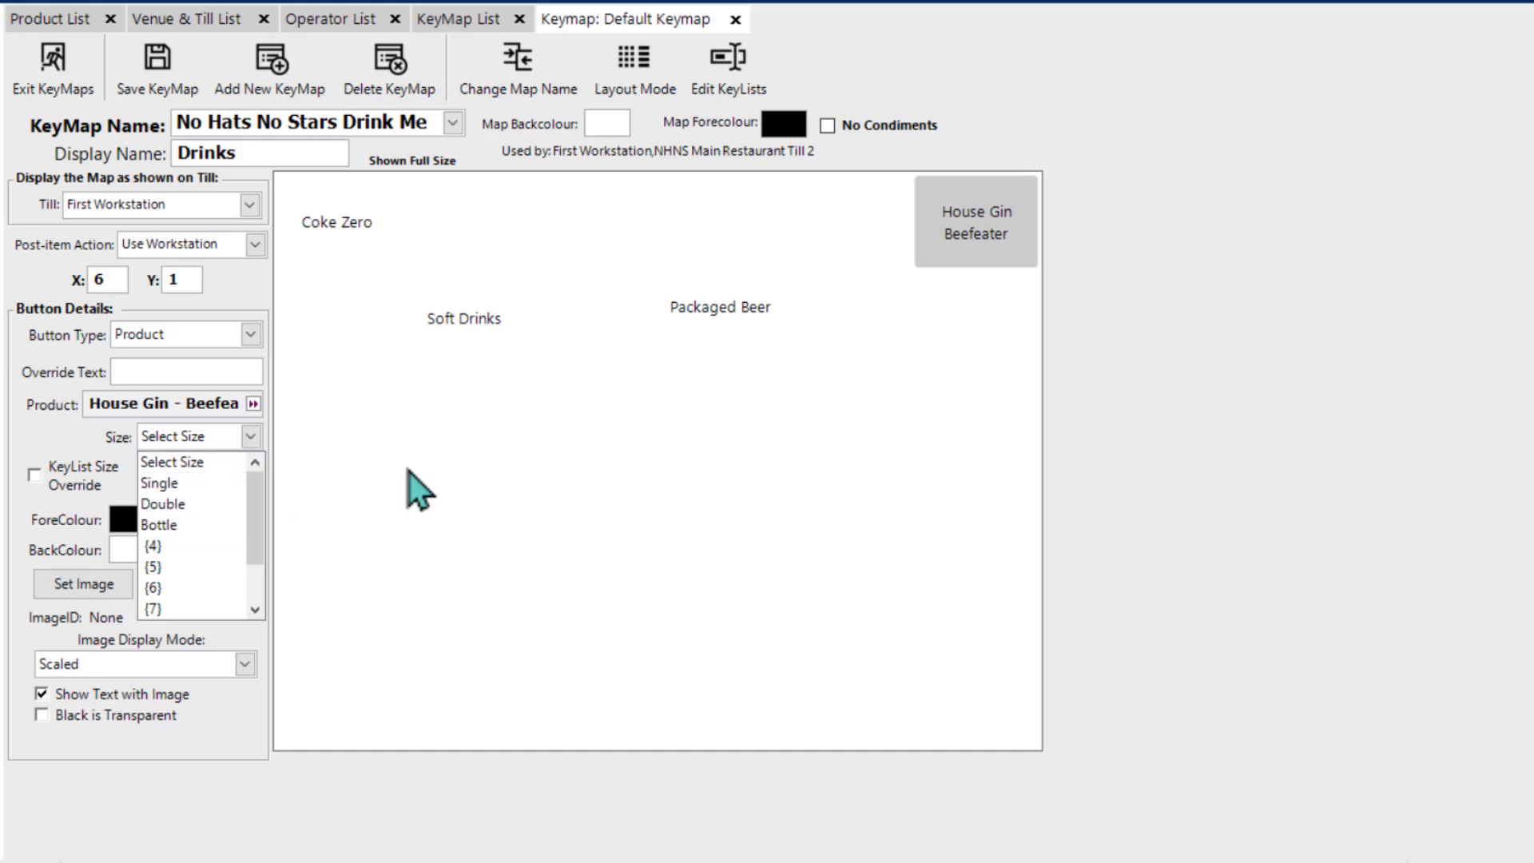
pyautogui.click(682, 425)
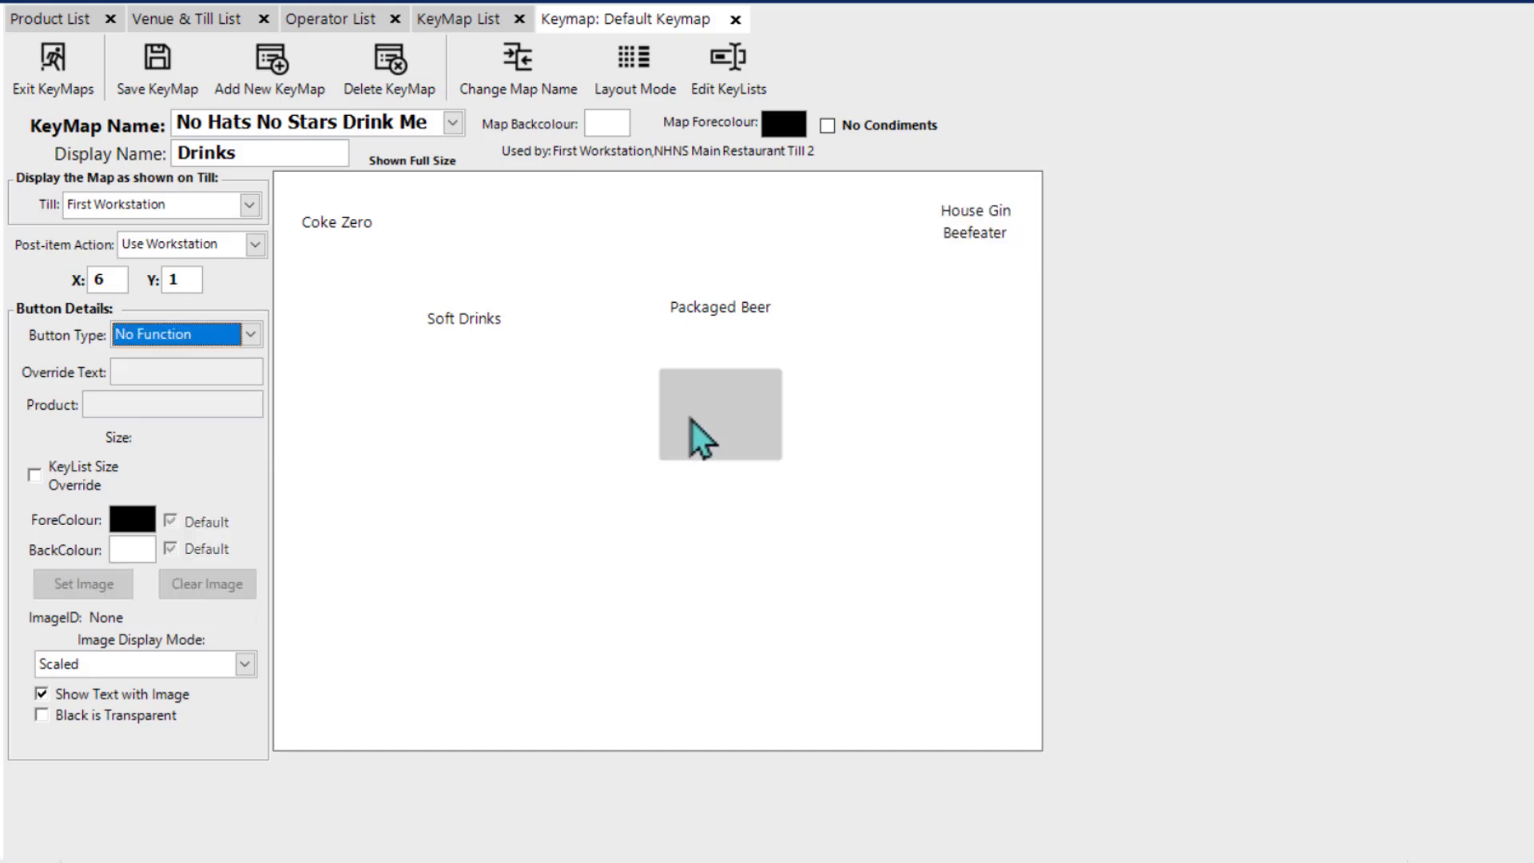
pyautogui.click(722, 316)
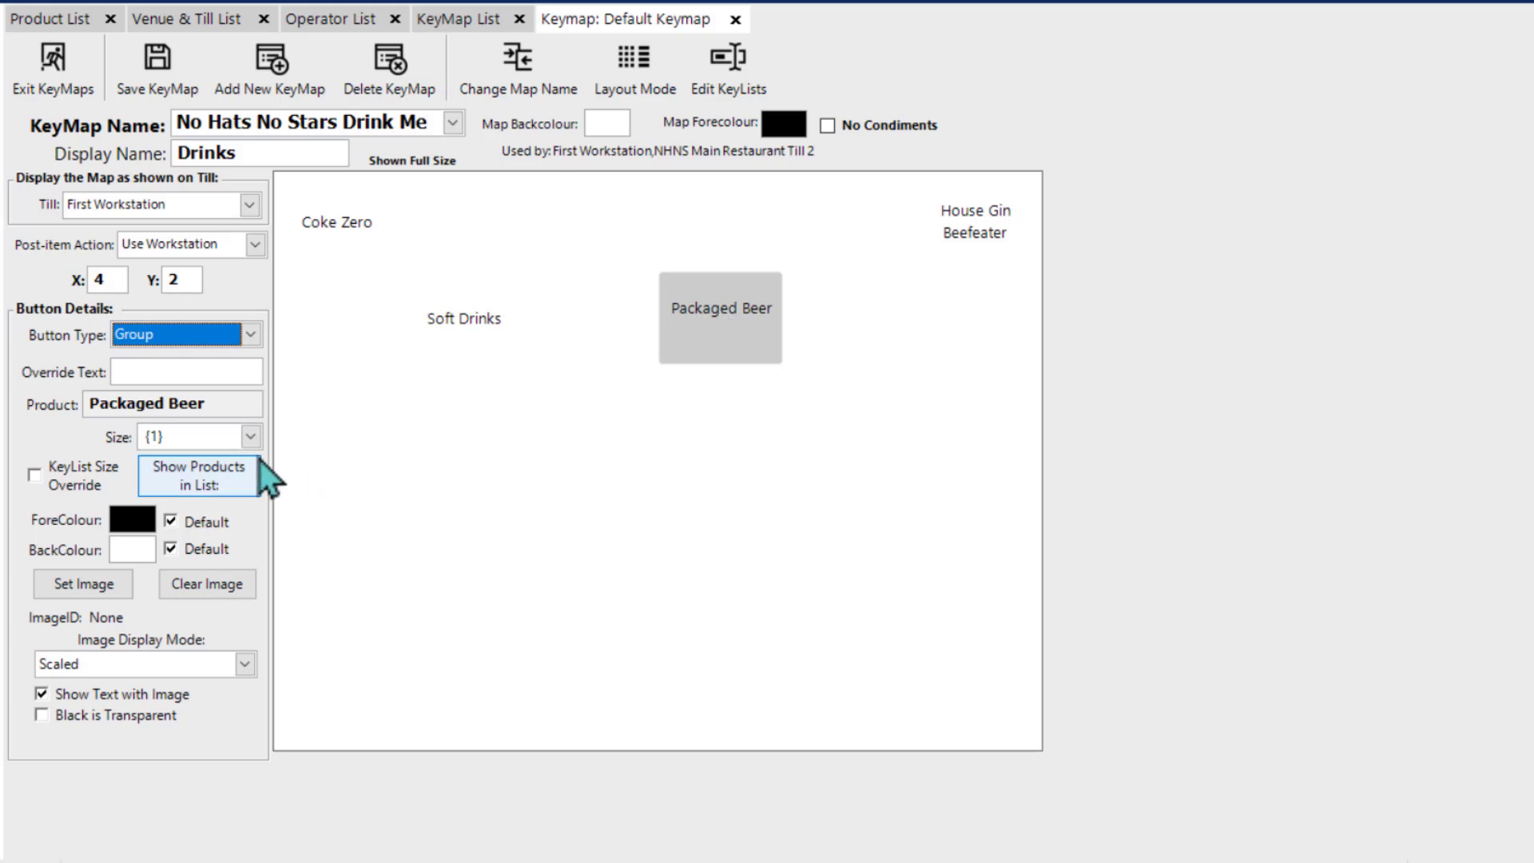
pyautogui.click(254, 439)
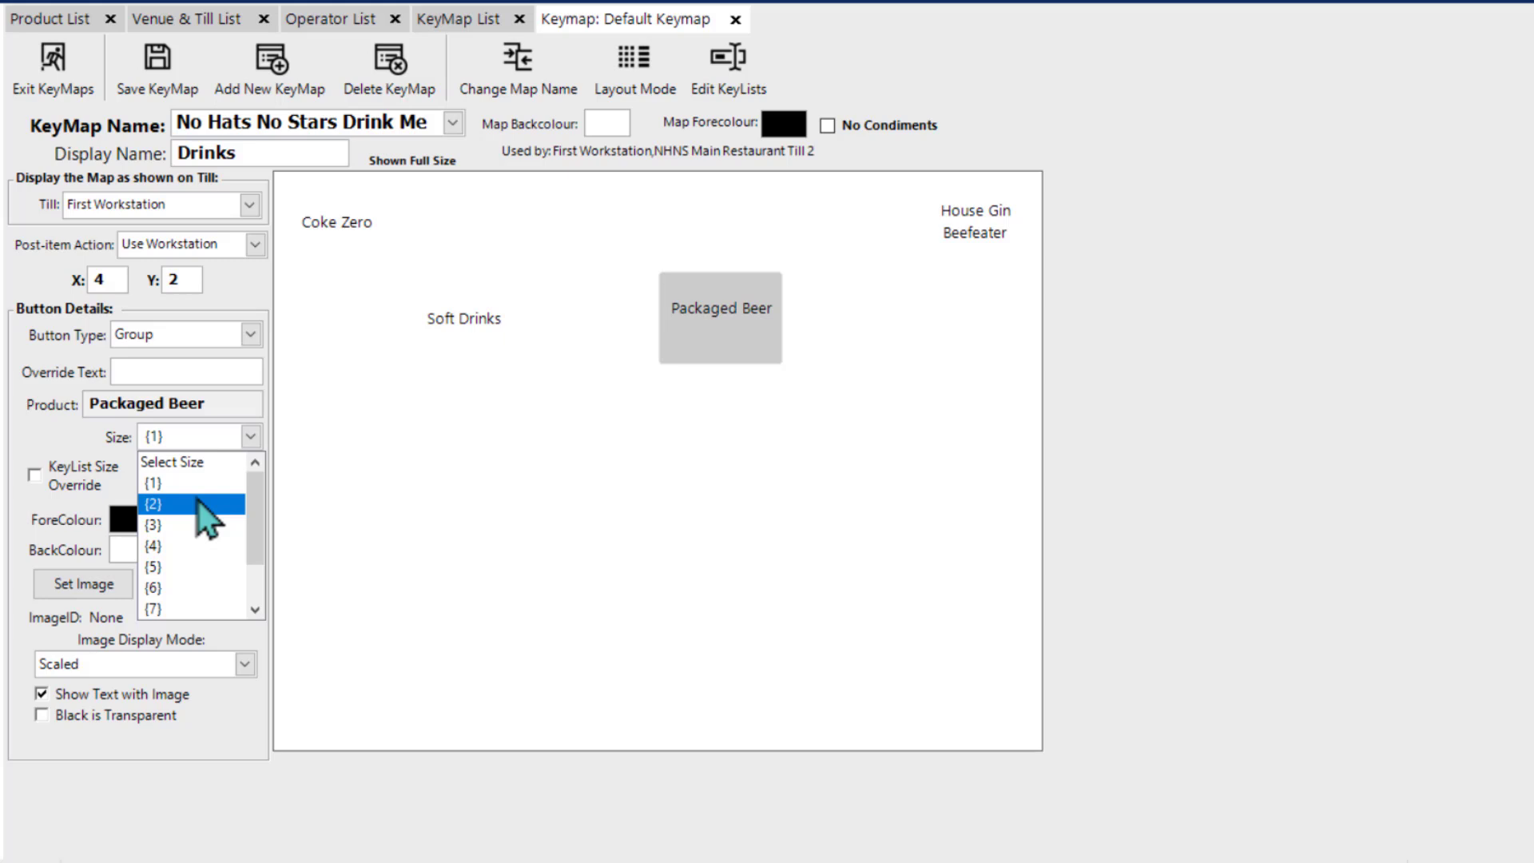
pyautogui.click(198, 486)
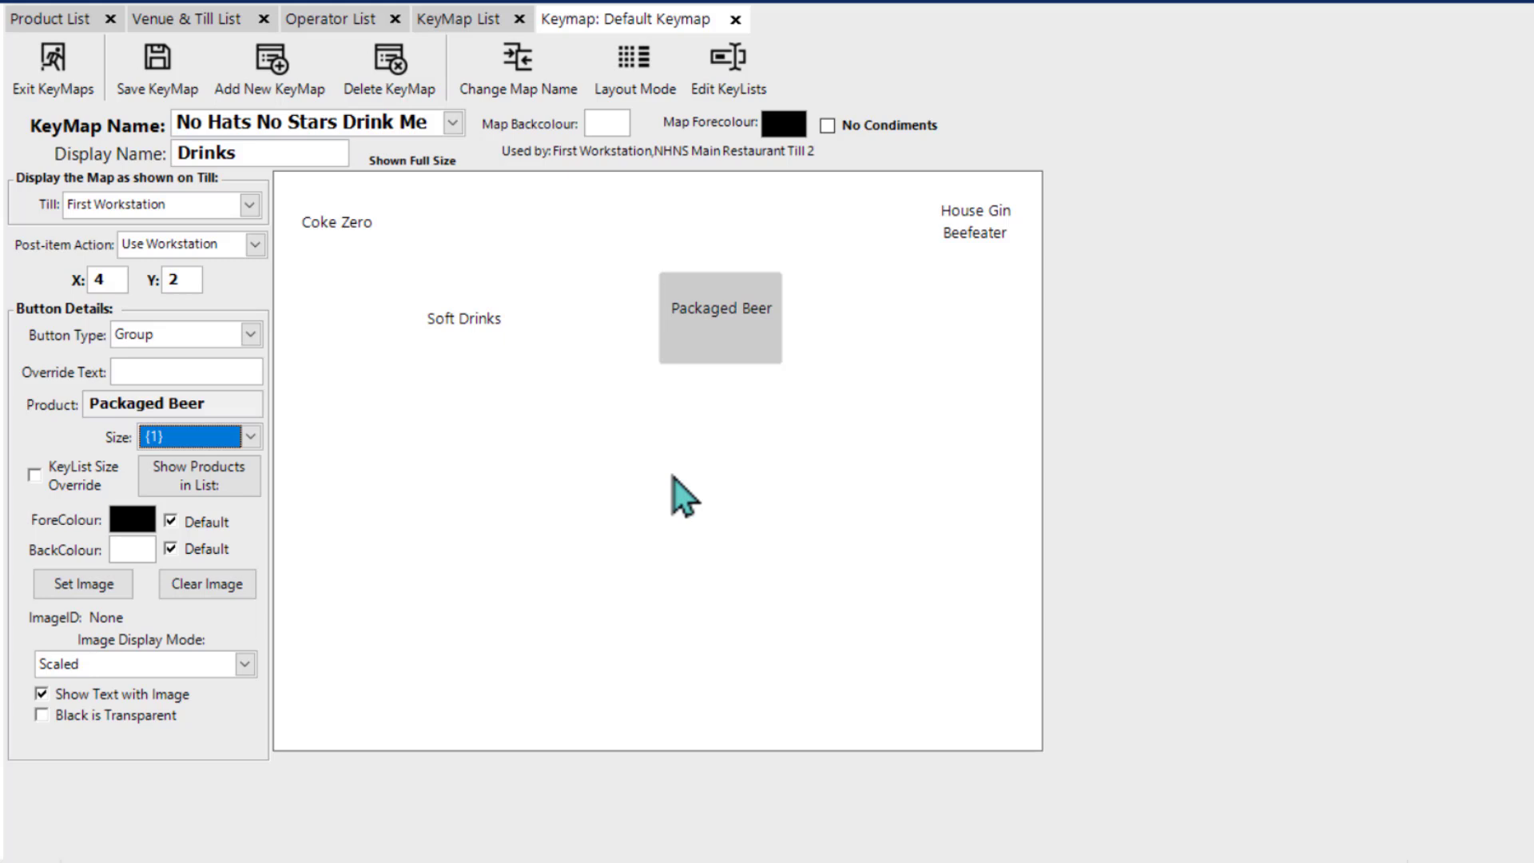
# Step: Make the button at X 4, Y 3 a KeyList button and create a new key list named "Chef's Specials" for it
pyautogui.click(248, 336)
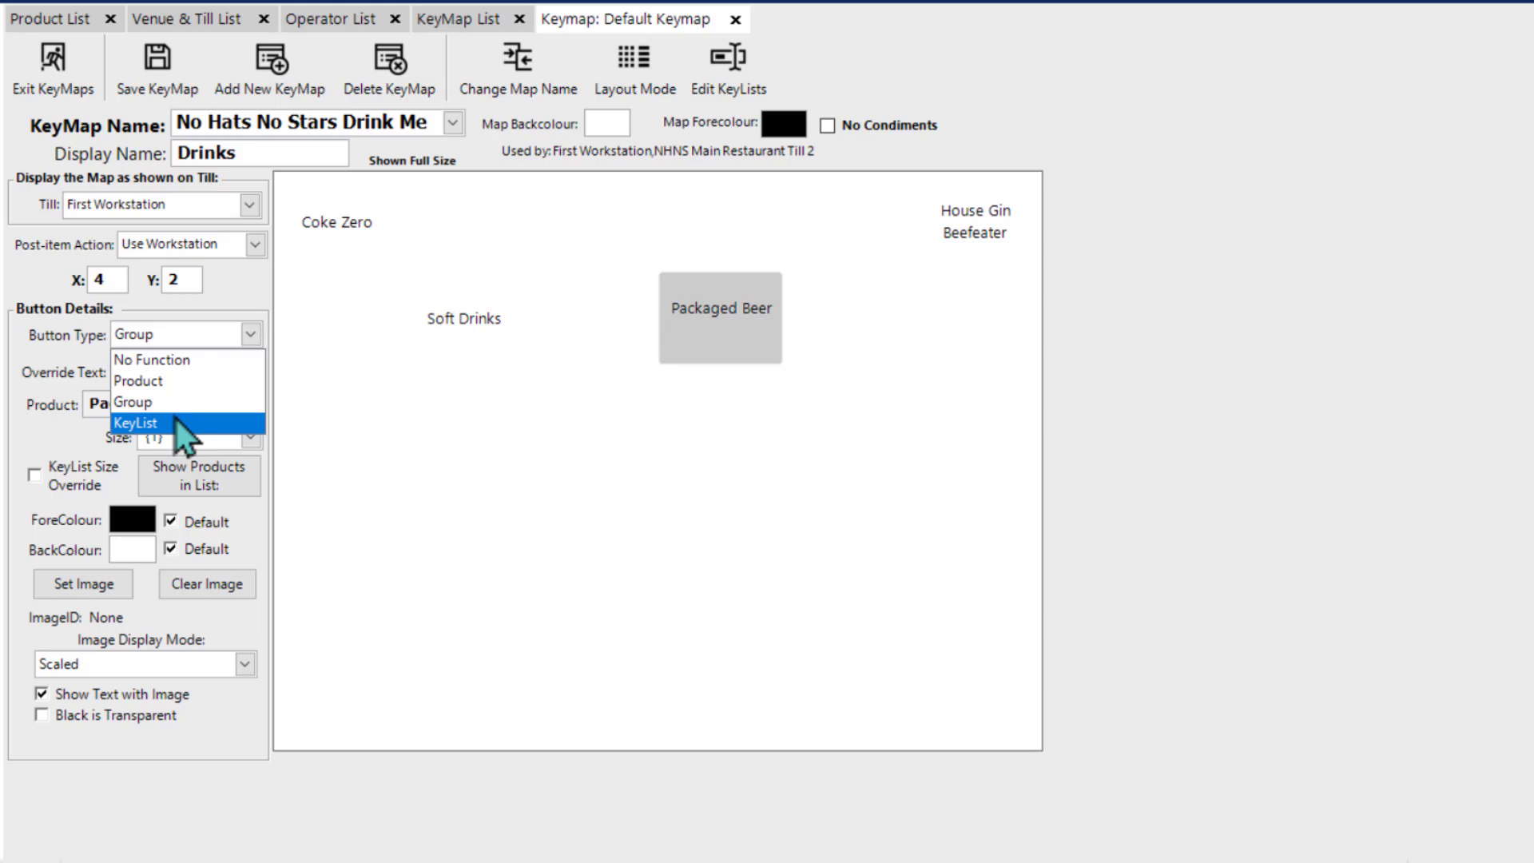
pyautogui.click(762, 436)
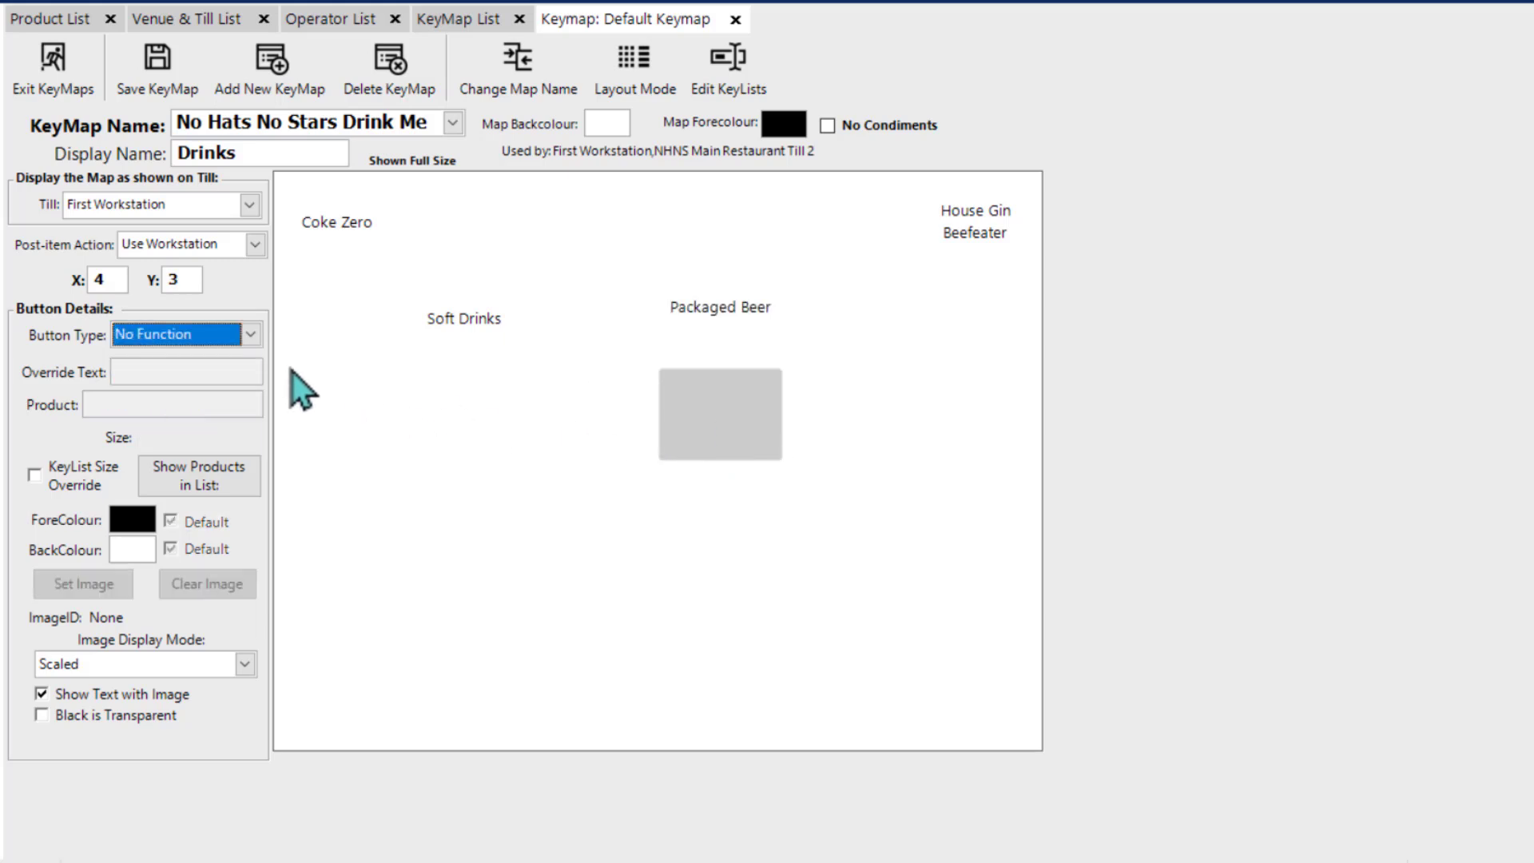
pyautogui.click(251, 336)
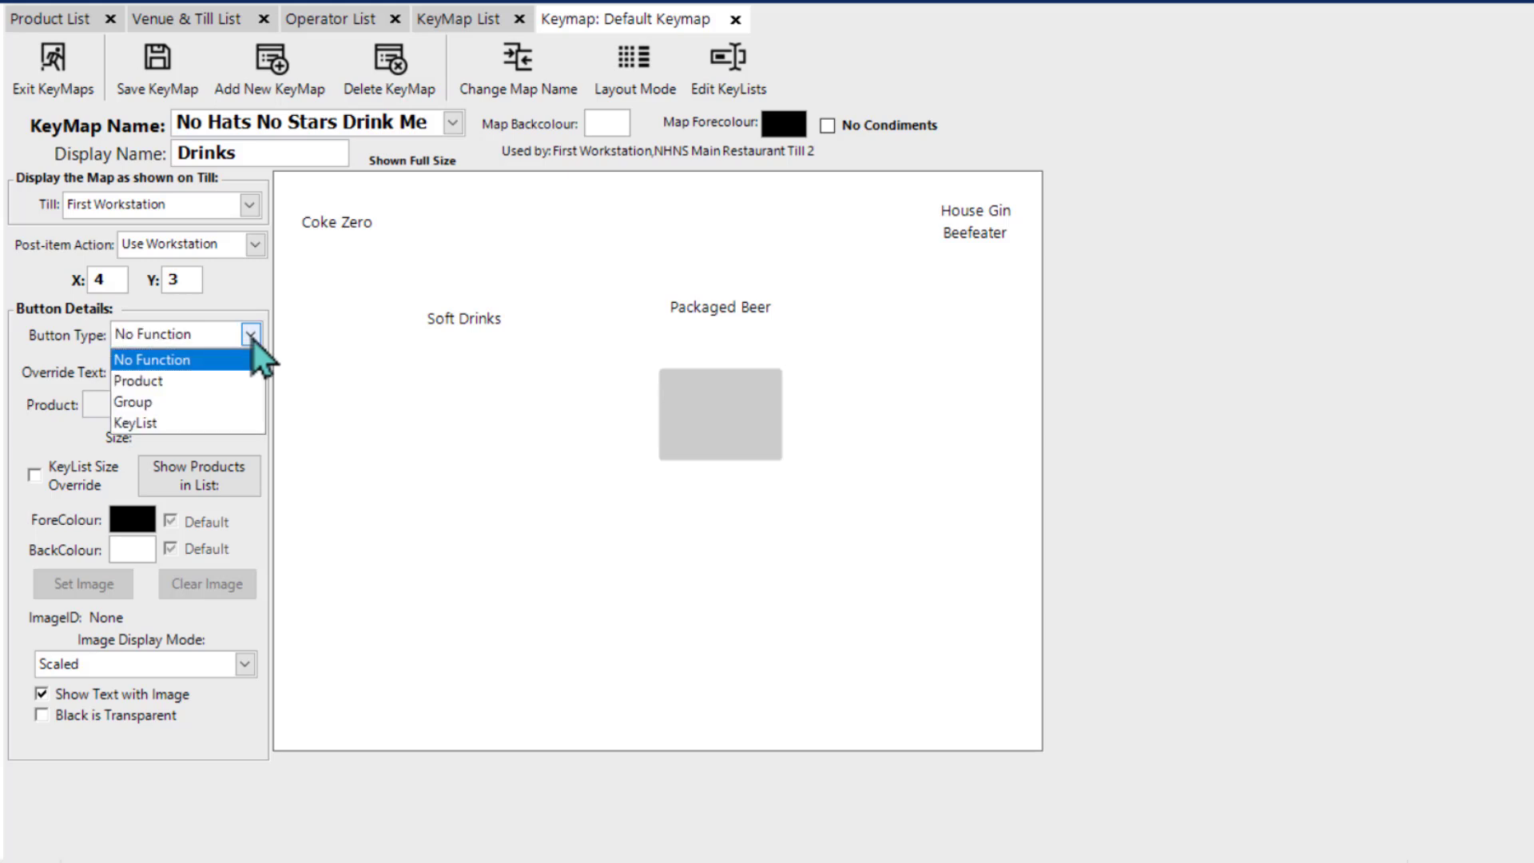
pyautogui.click(194, 424)
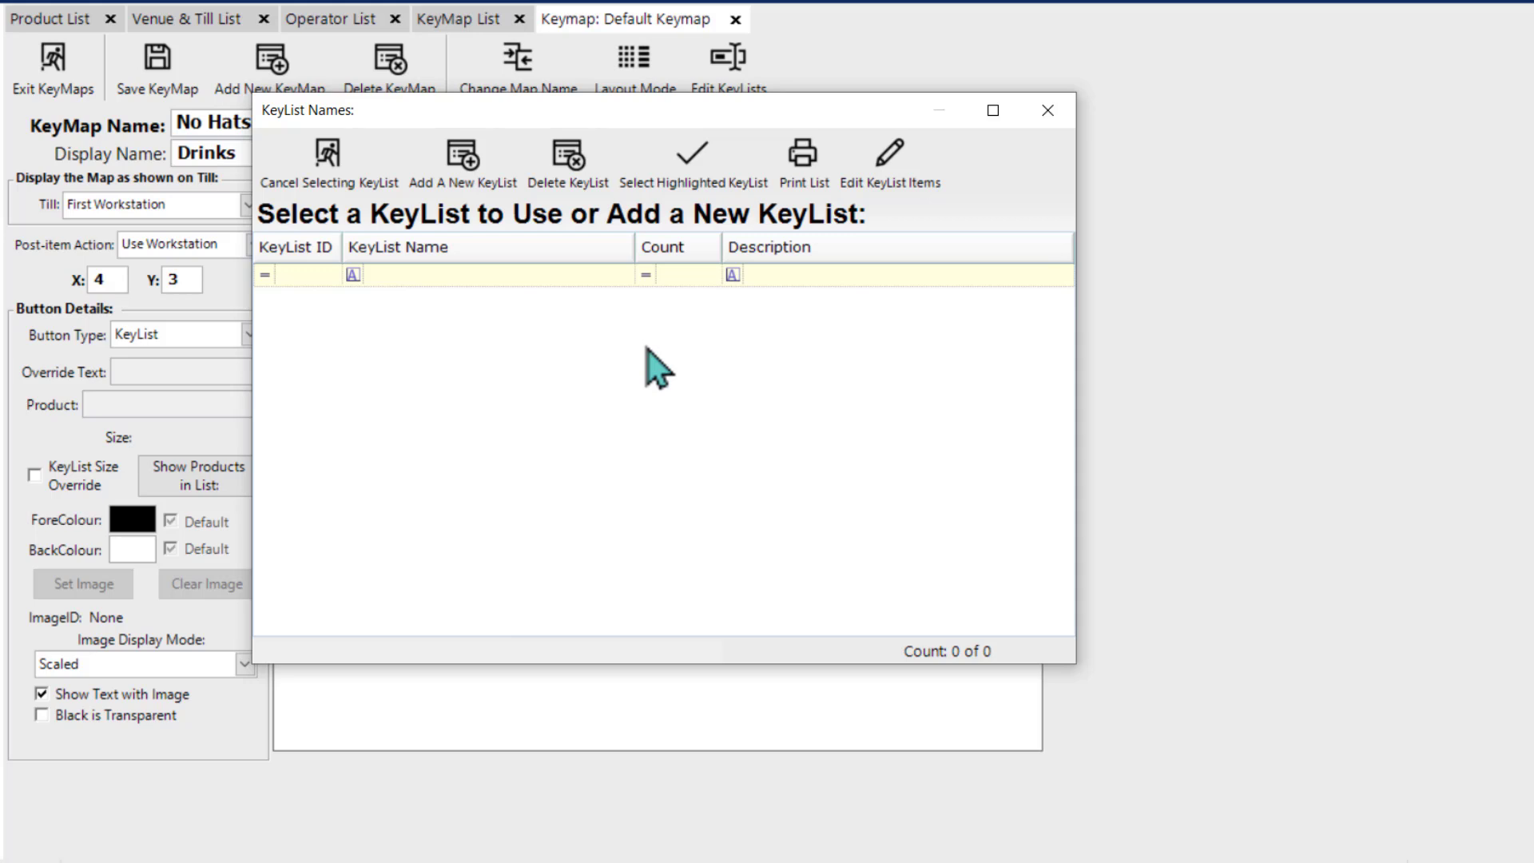
pyautogui.click(458, 170)
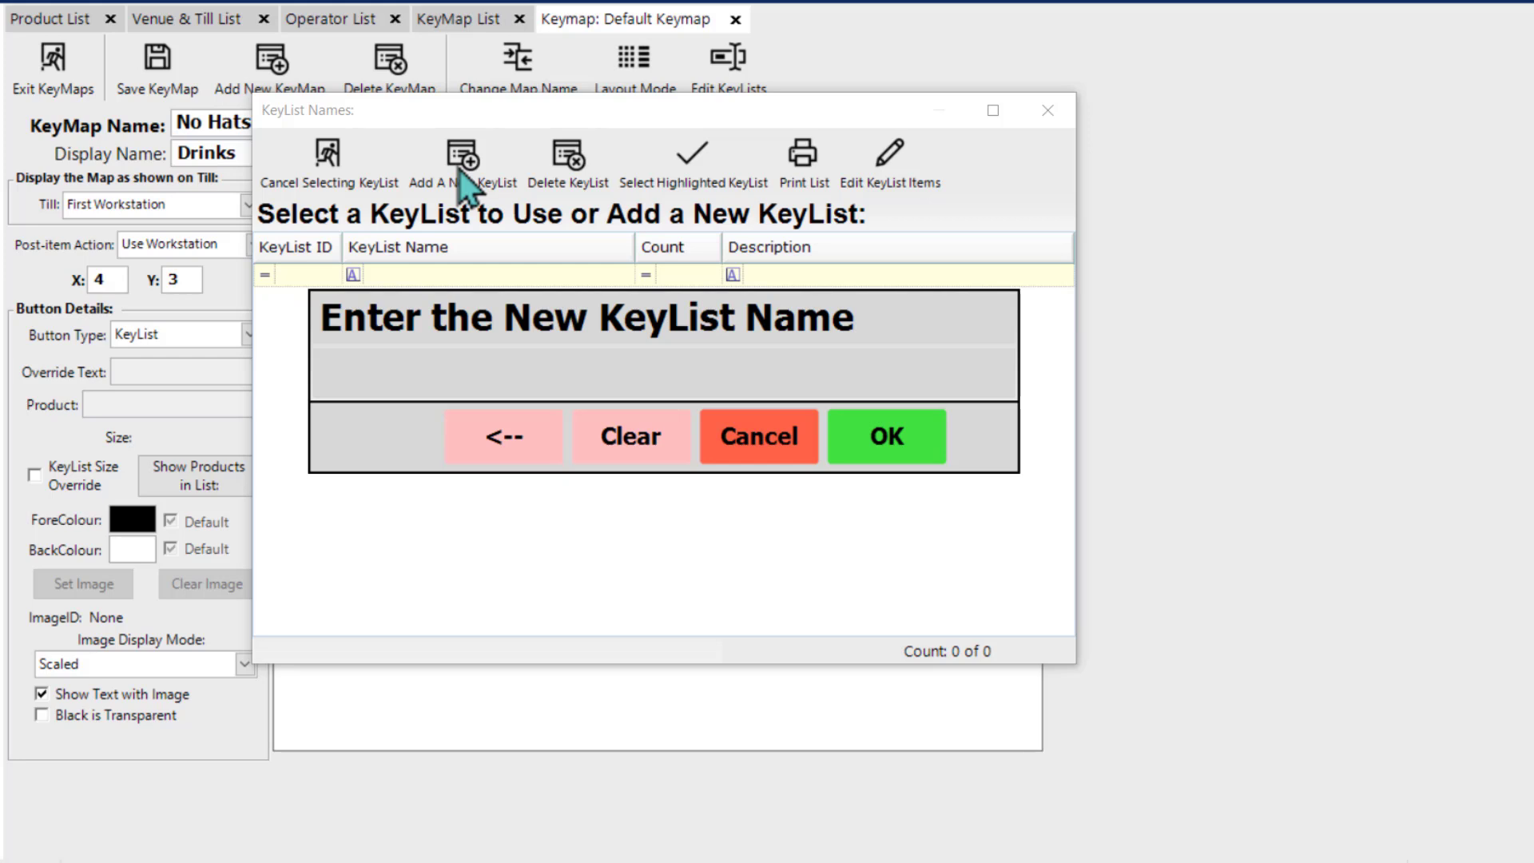
pyautogui.write("Chef's Specials")
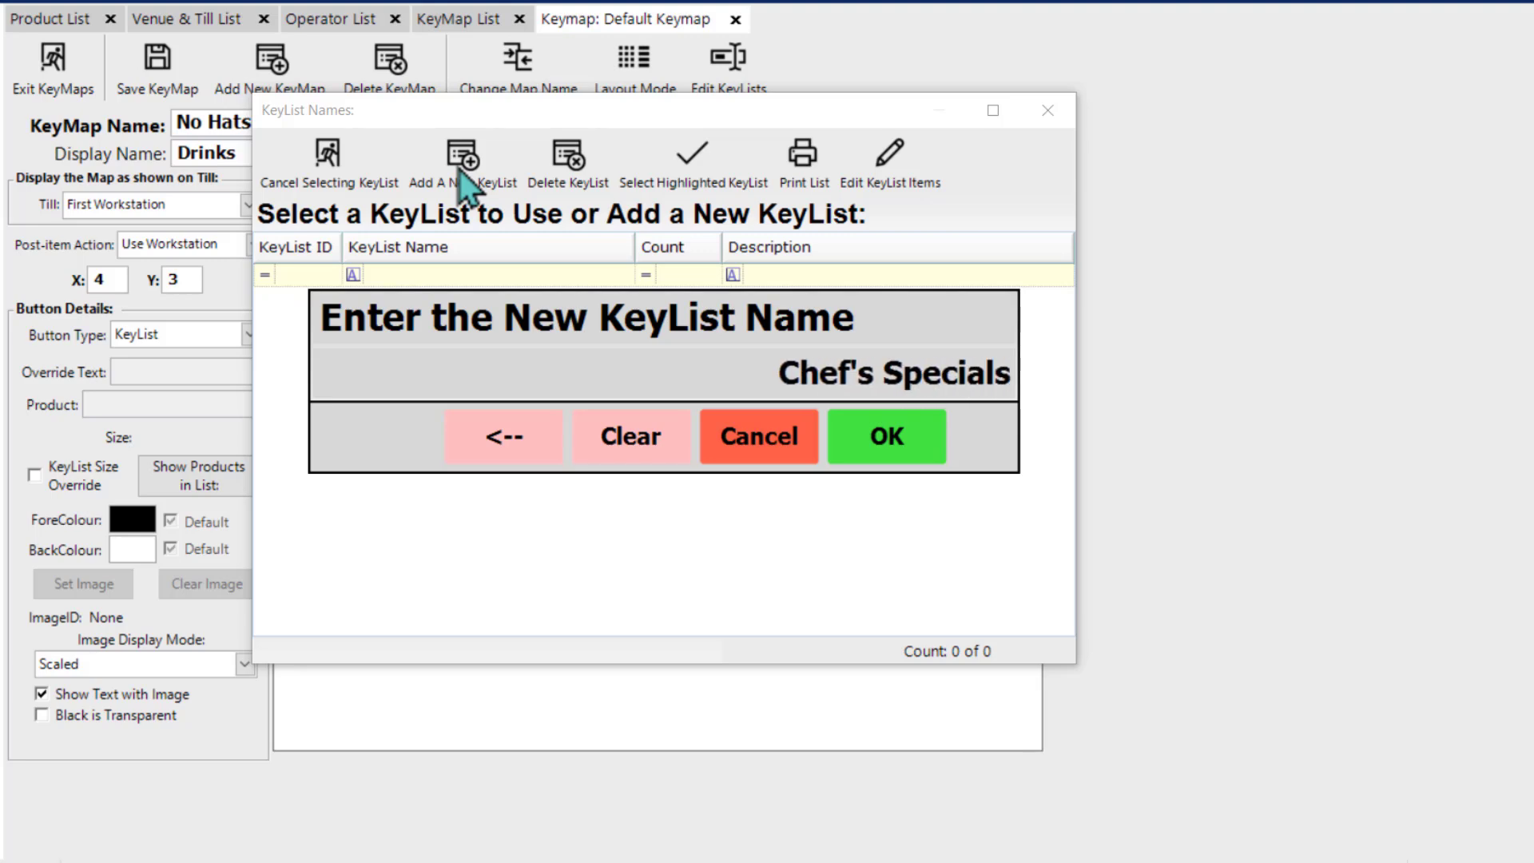
pyautogui.press('Return')
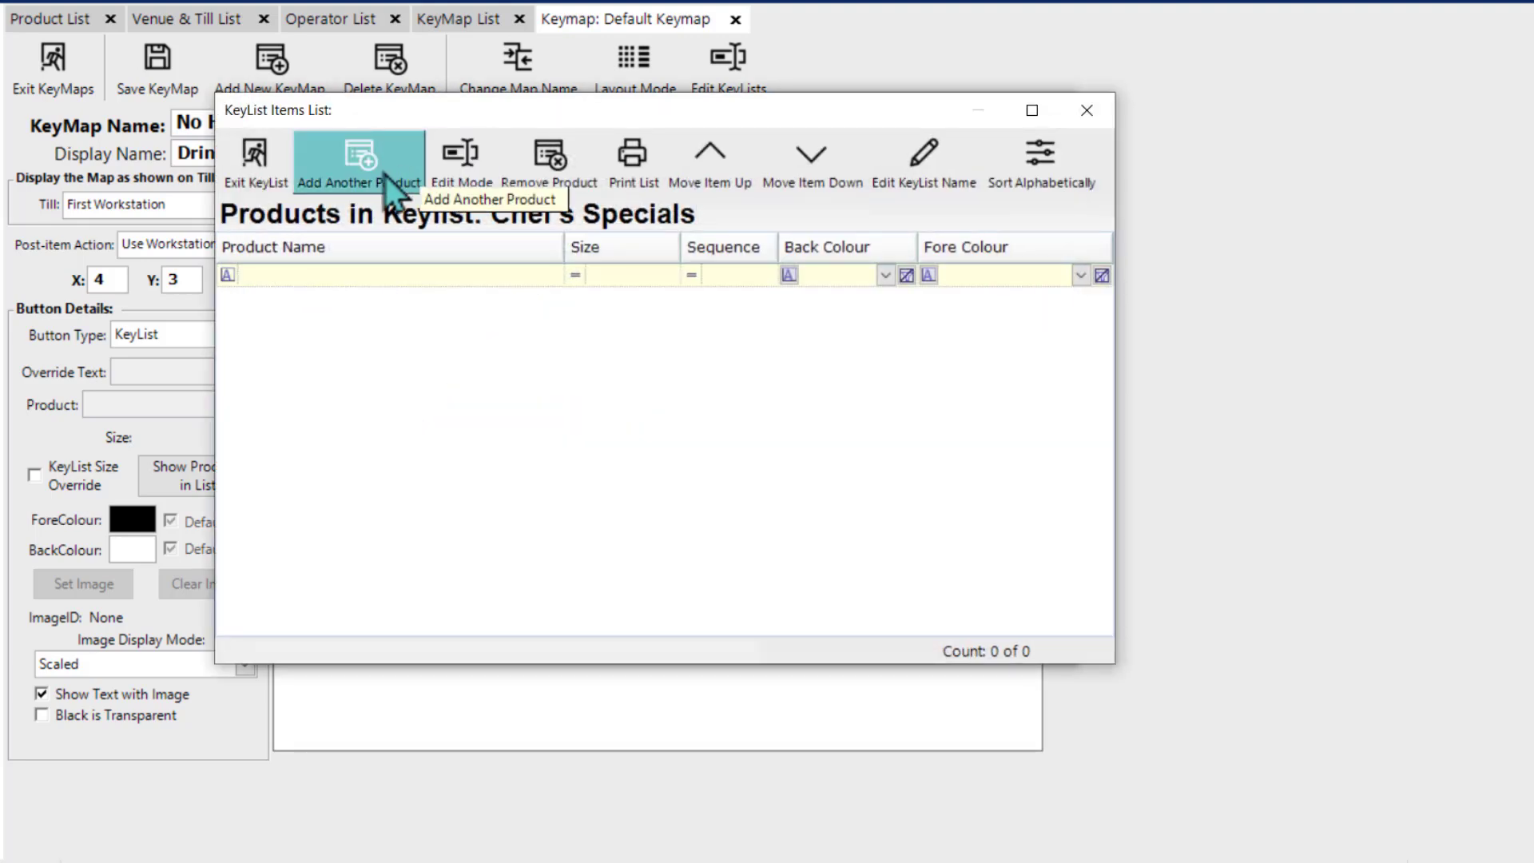
# Step: Search the products for "chef," and add all the Chef's Special products, from Beef Dish to Starter, to the key list
pyautogui.click(380, 175)
pyautogui.click(363, 175)
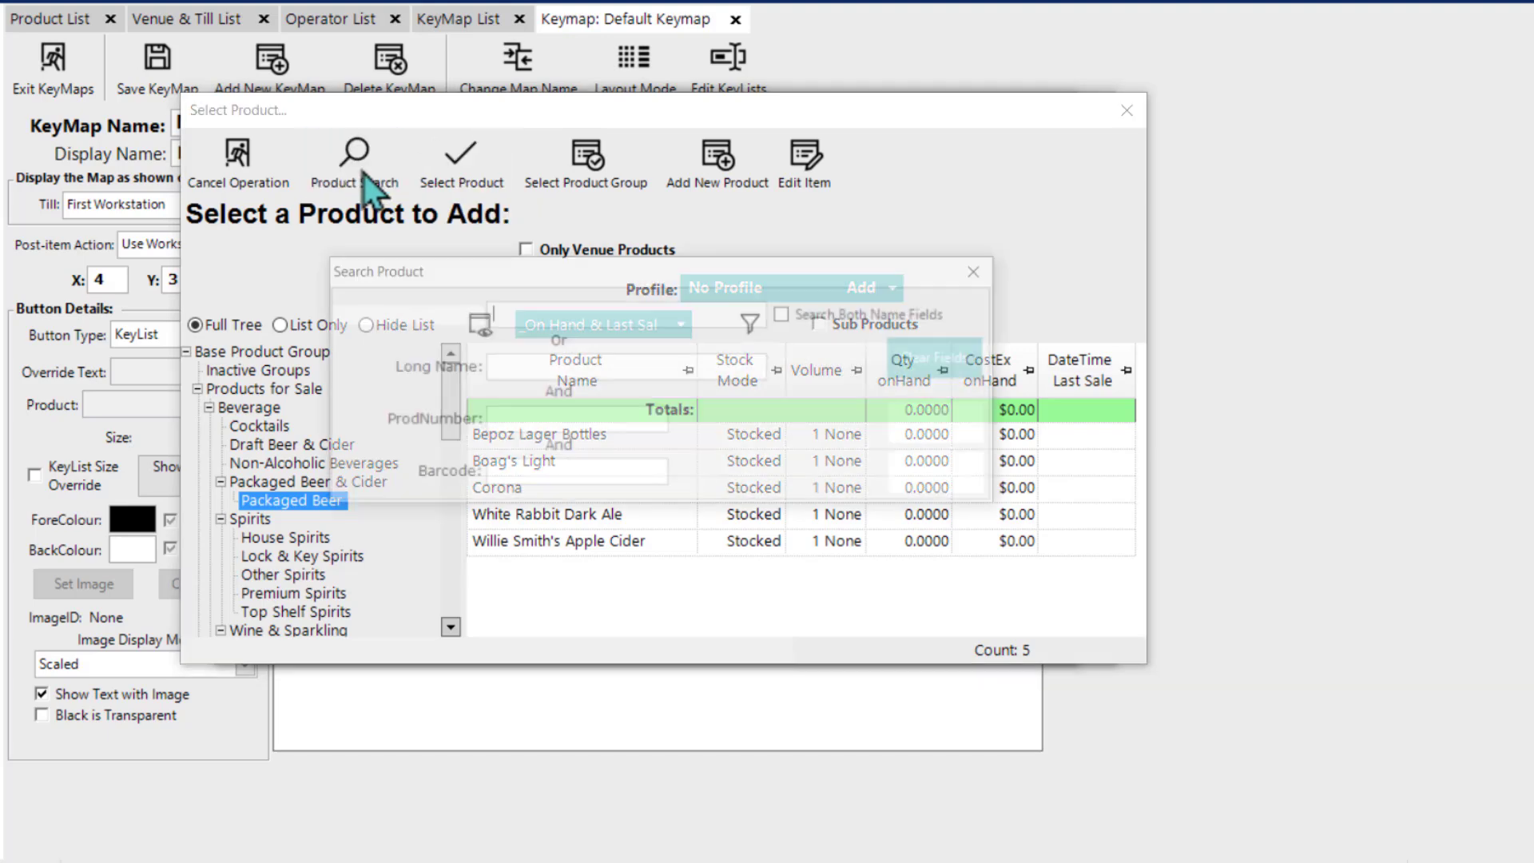
pyautogui.write('chef,')
pyautogui.press('Return')
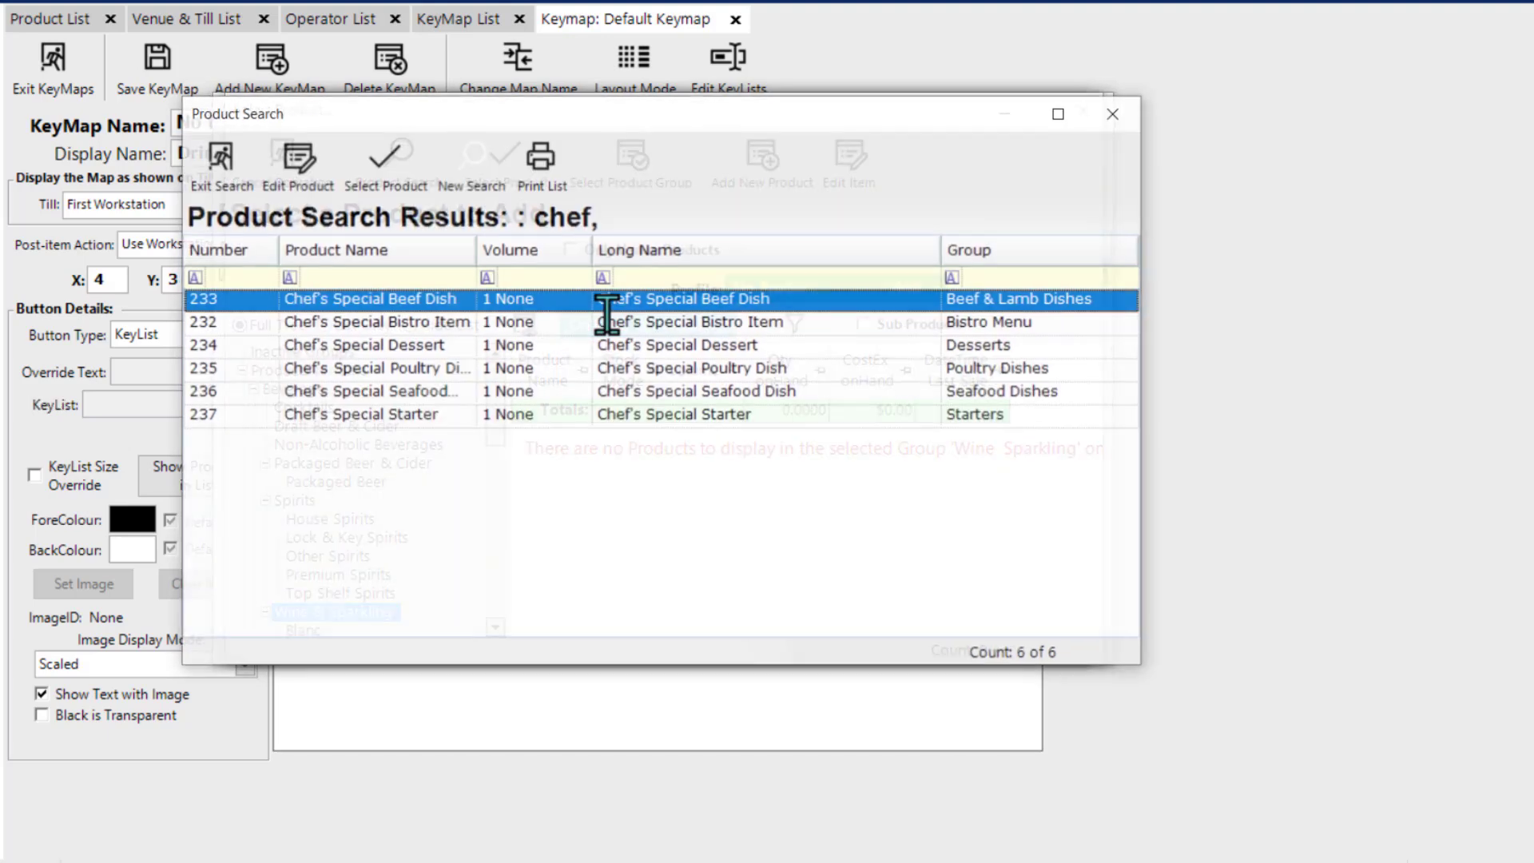
pyautogui.keyDown('shift'); pyautogui.click(377, 410); pyautogui.keyUp('shift')
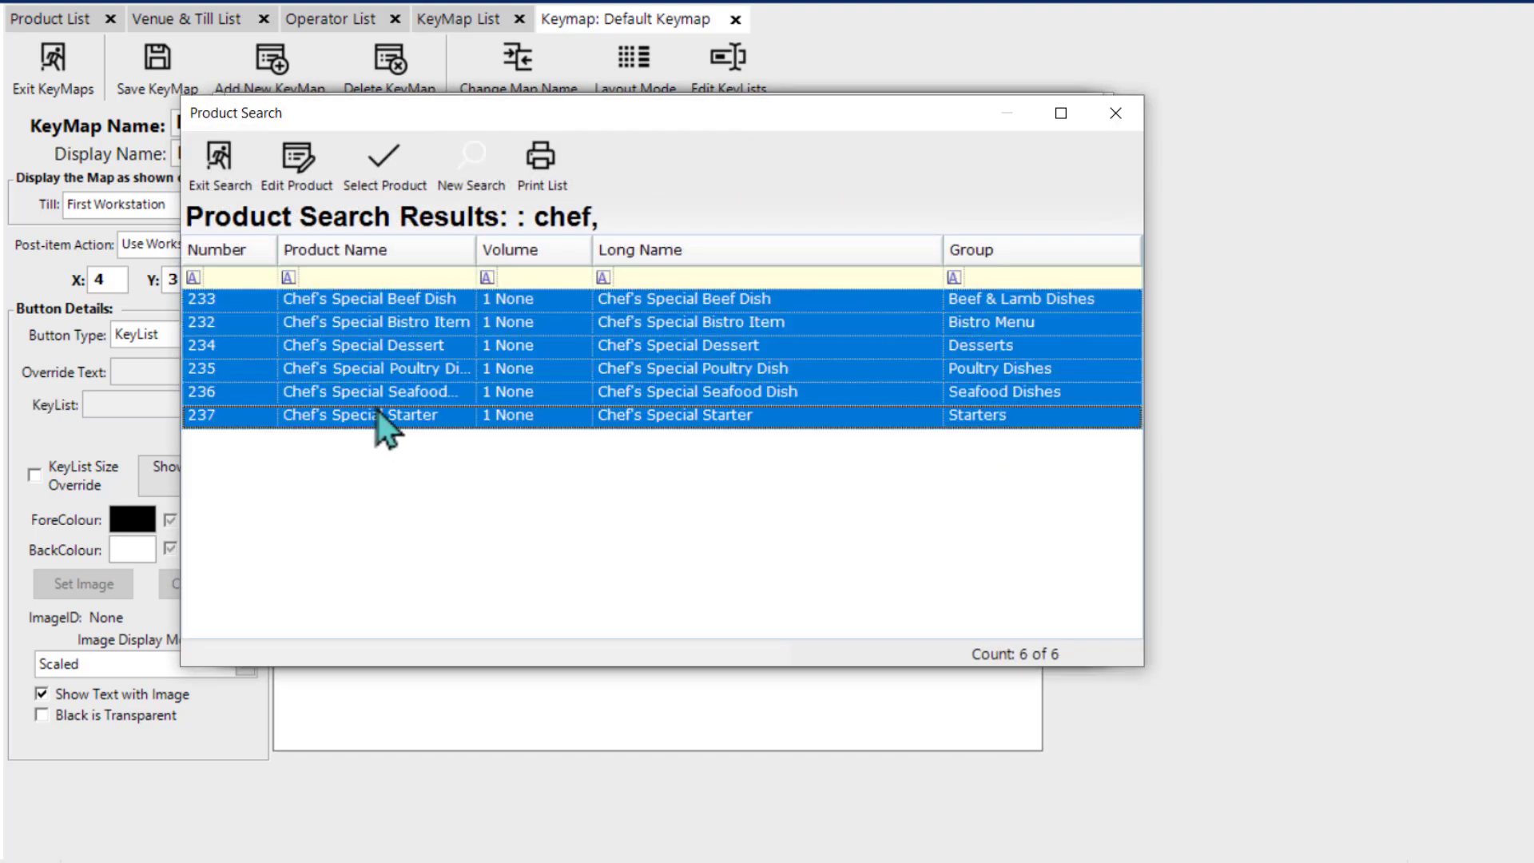
pyautogui.click(385, 174)
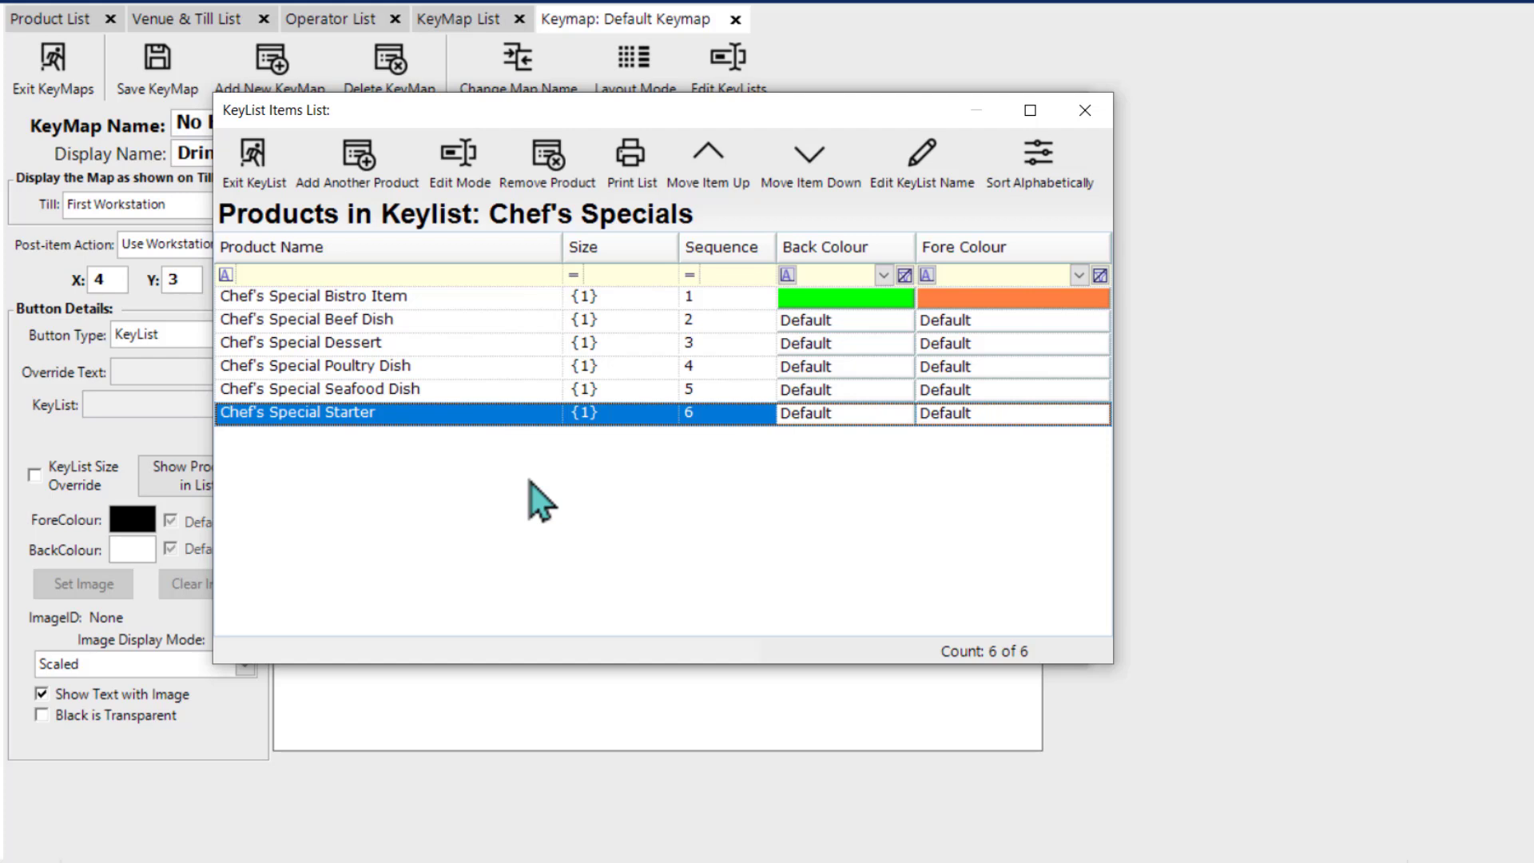
# Step: Set the size of Chef's Special Bistro Item to Select Size and Chef's Special Dessert to {2}, and review the Bistro Item's size options
pyautogui.click(466, 168)
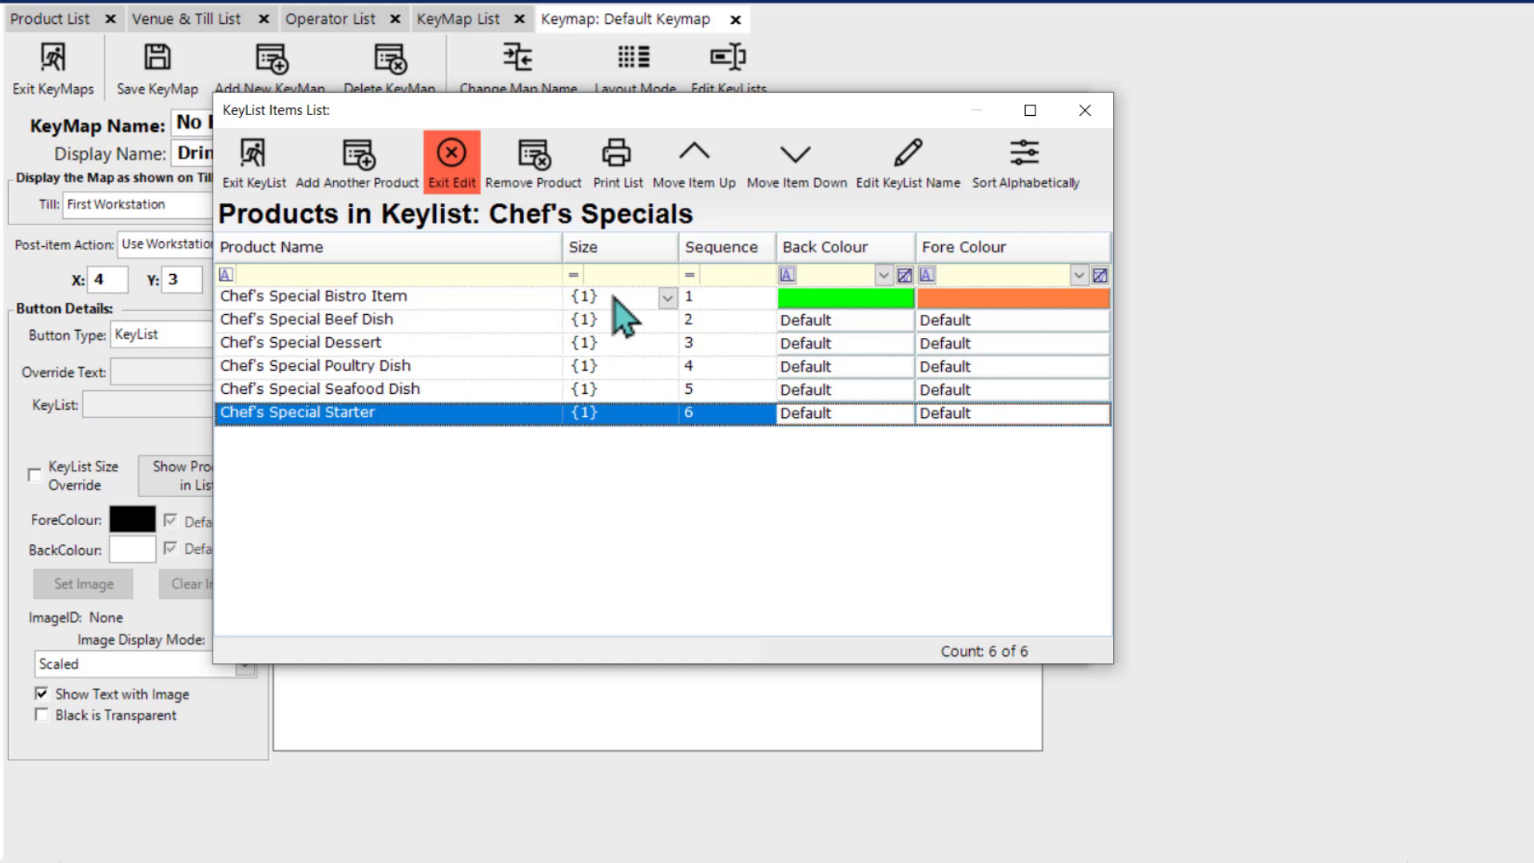
pyautogui.click(668, 298)
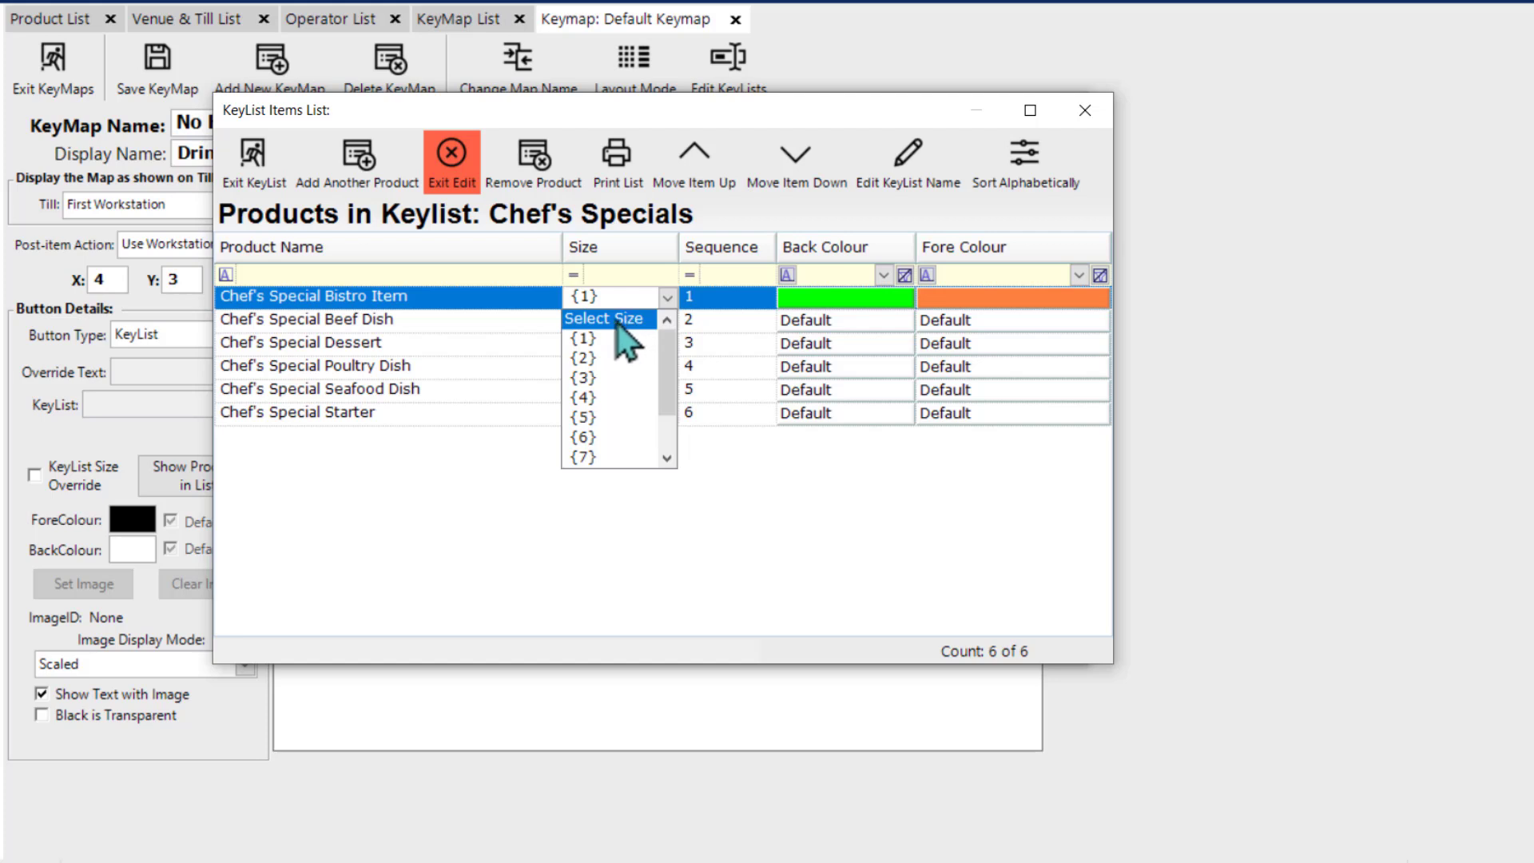
pyautogui.click(617, 319)
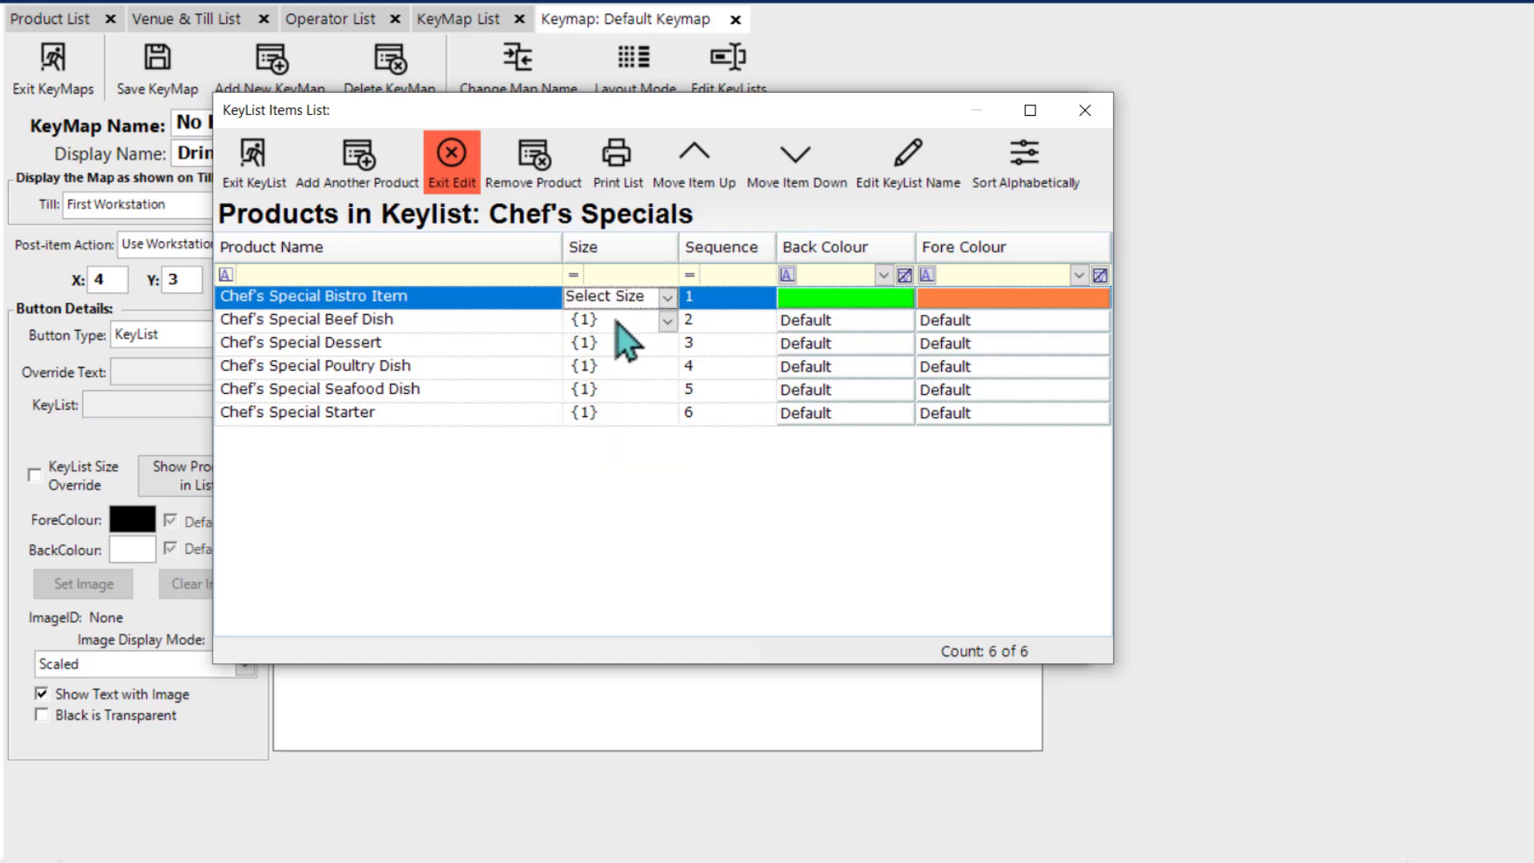
pyautogui.click(667, 343)
pyautogui.click(640, 387)
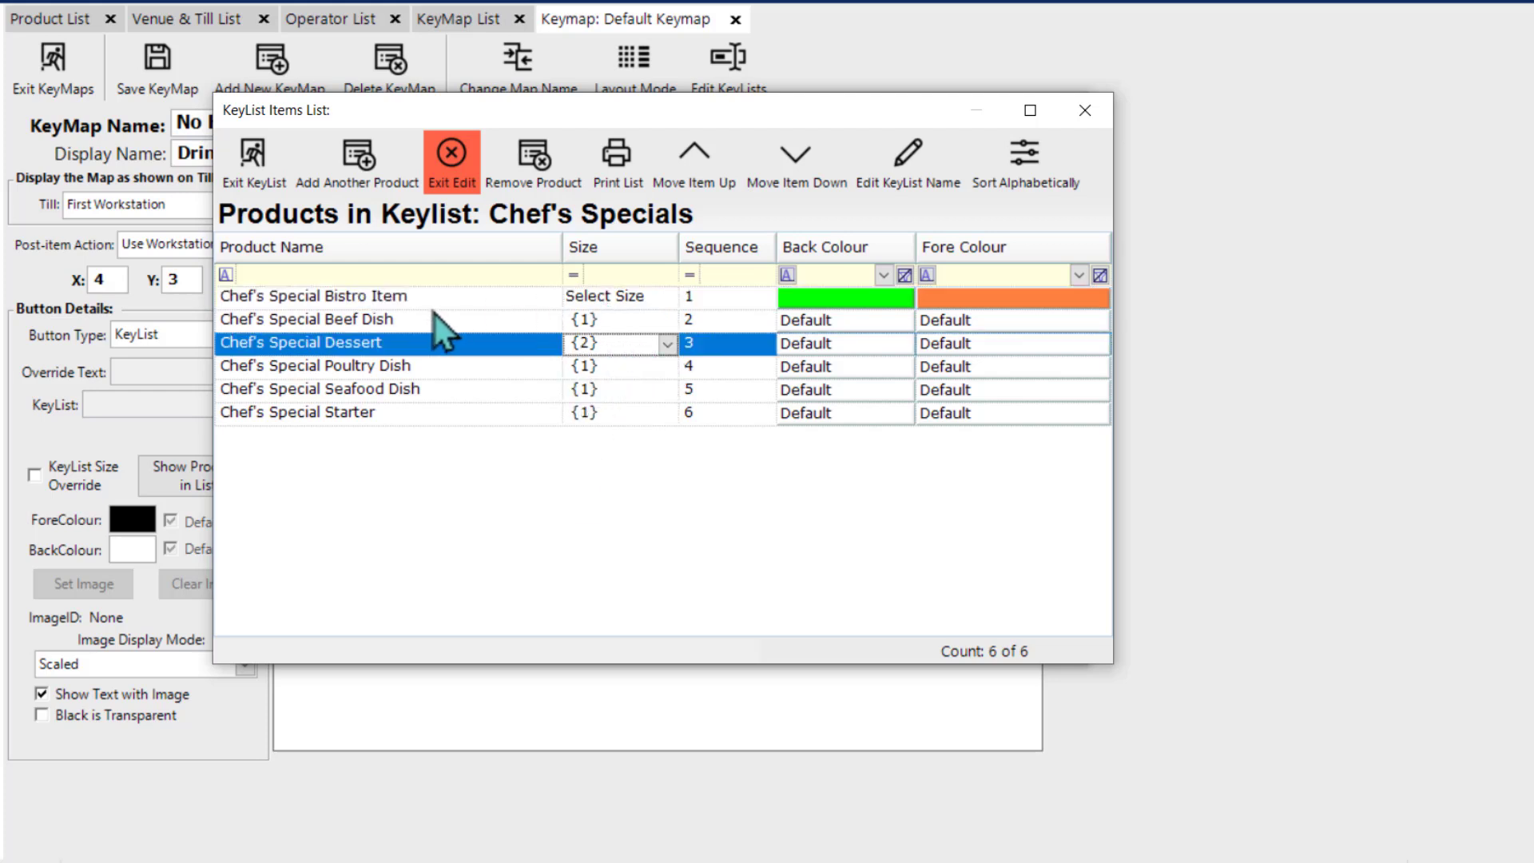
pyautogui.click(667, 298)
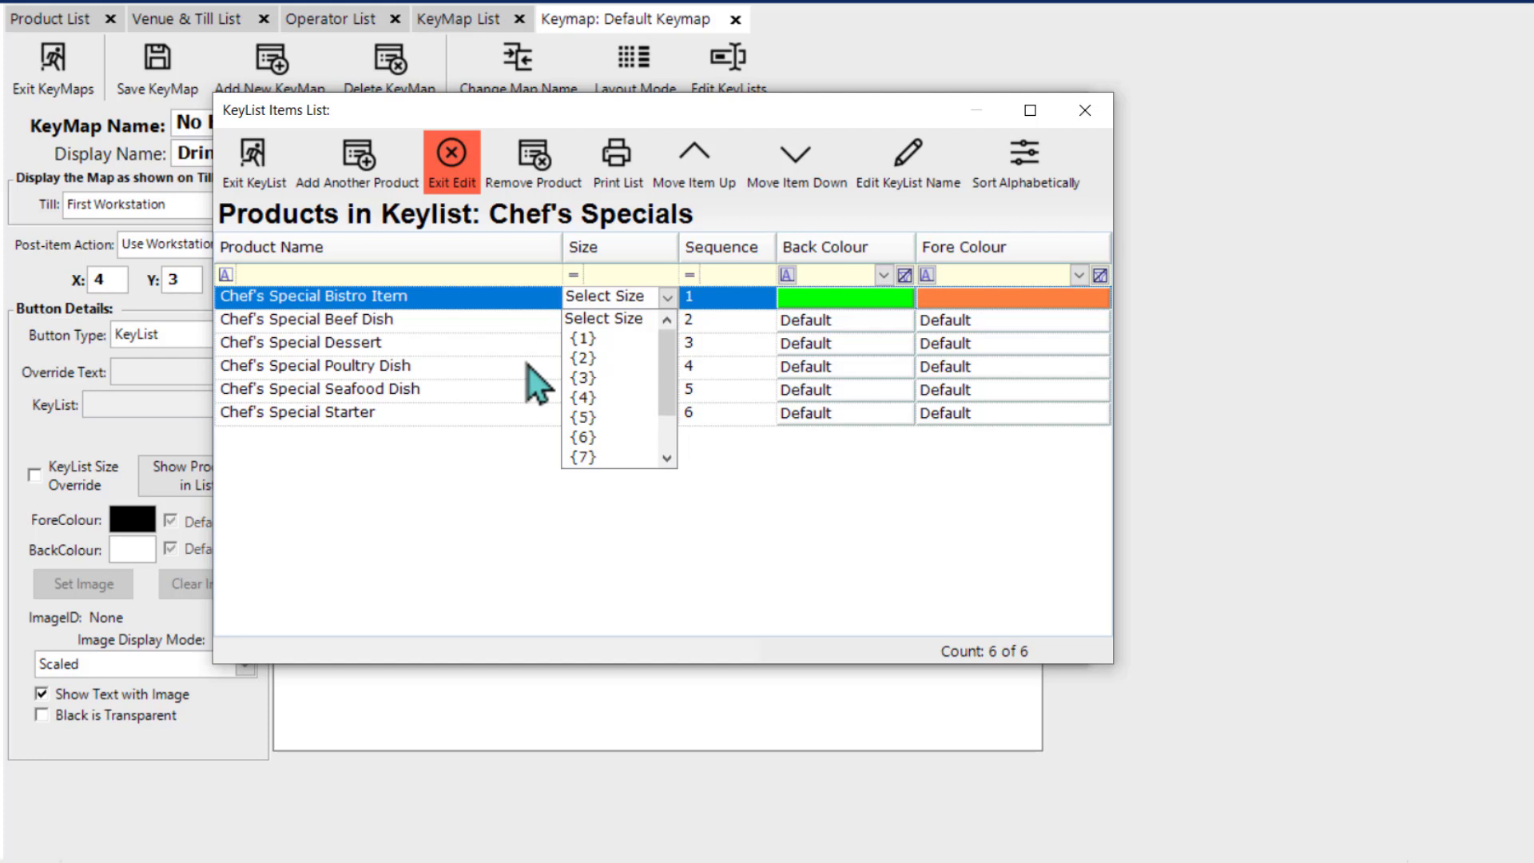
pyautogui.click(509, 431)
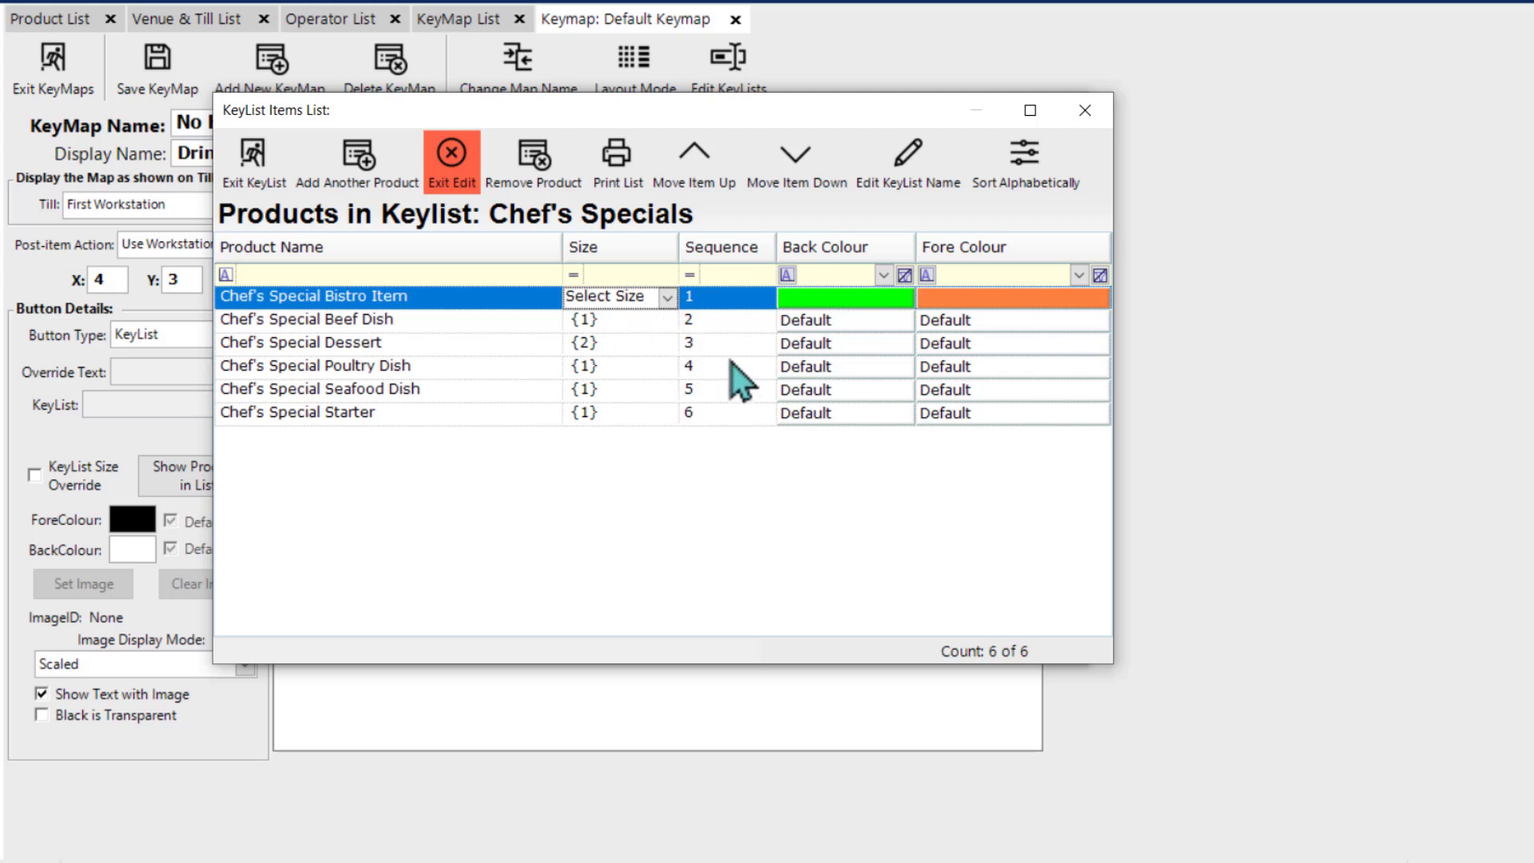
# Step: Move Chef's Special Bistro Item down three places in the key list and sort the whole list alphabetically
pyautogui.click(779, 173)
pyautogui.click(779, 173)
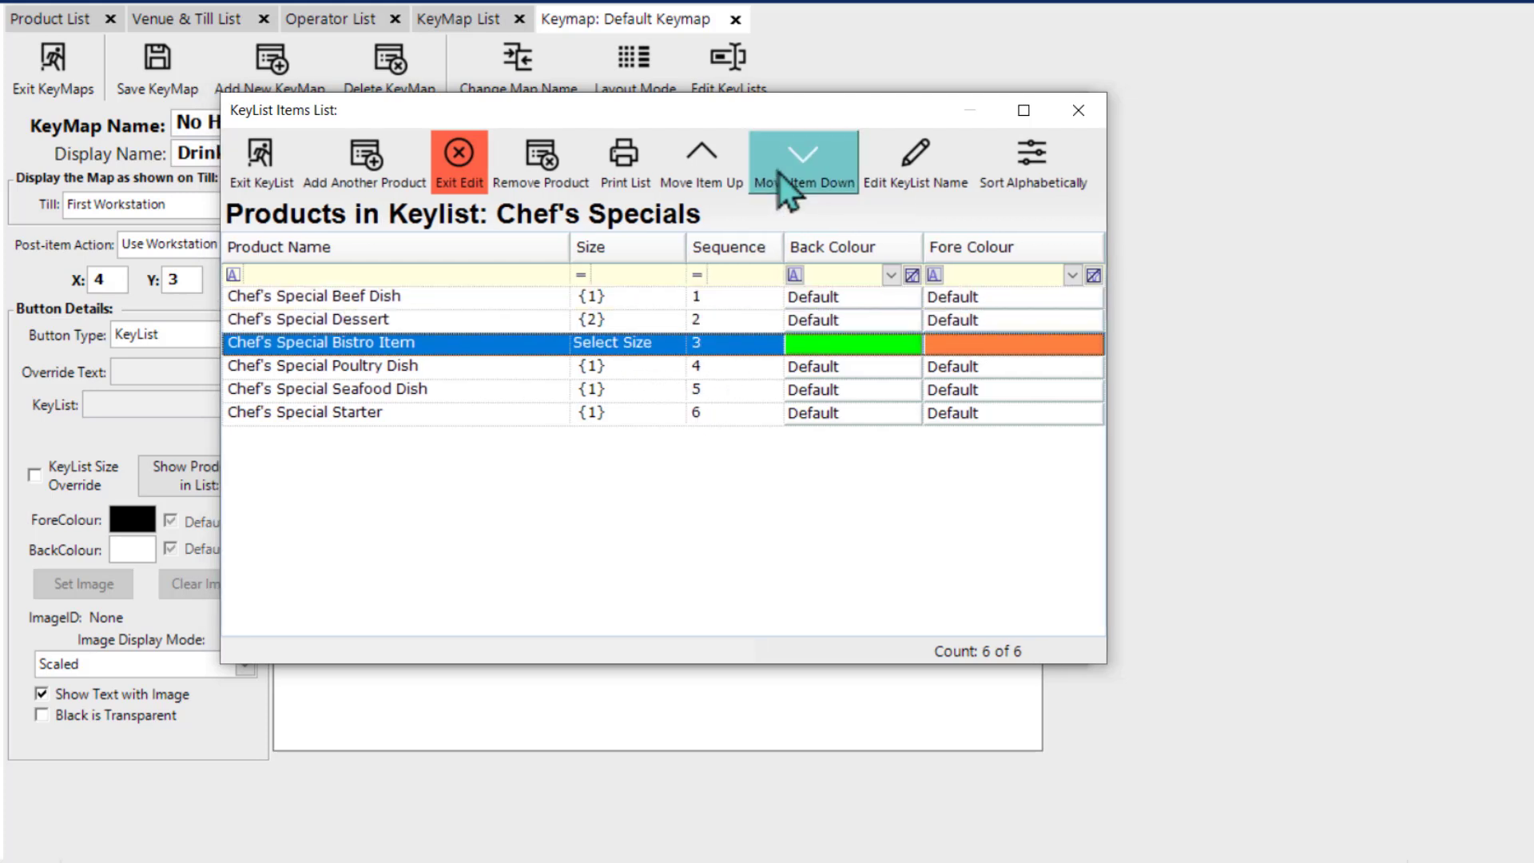
pyautogui.click(779, 173)
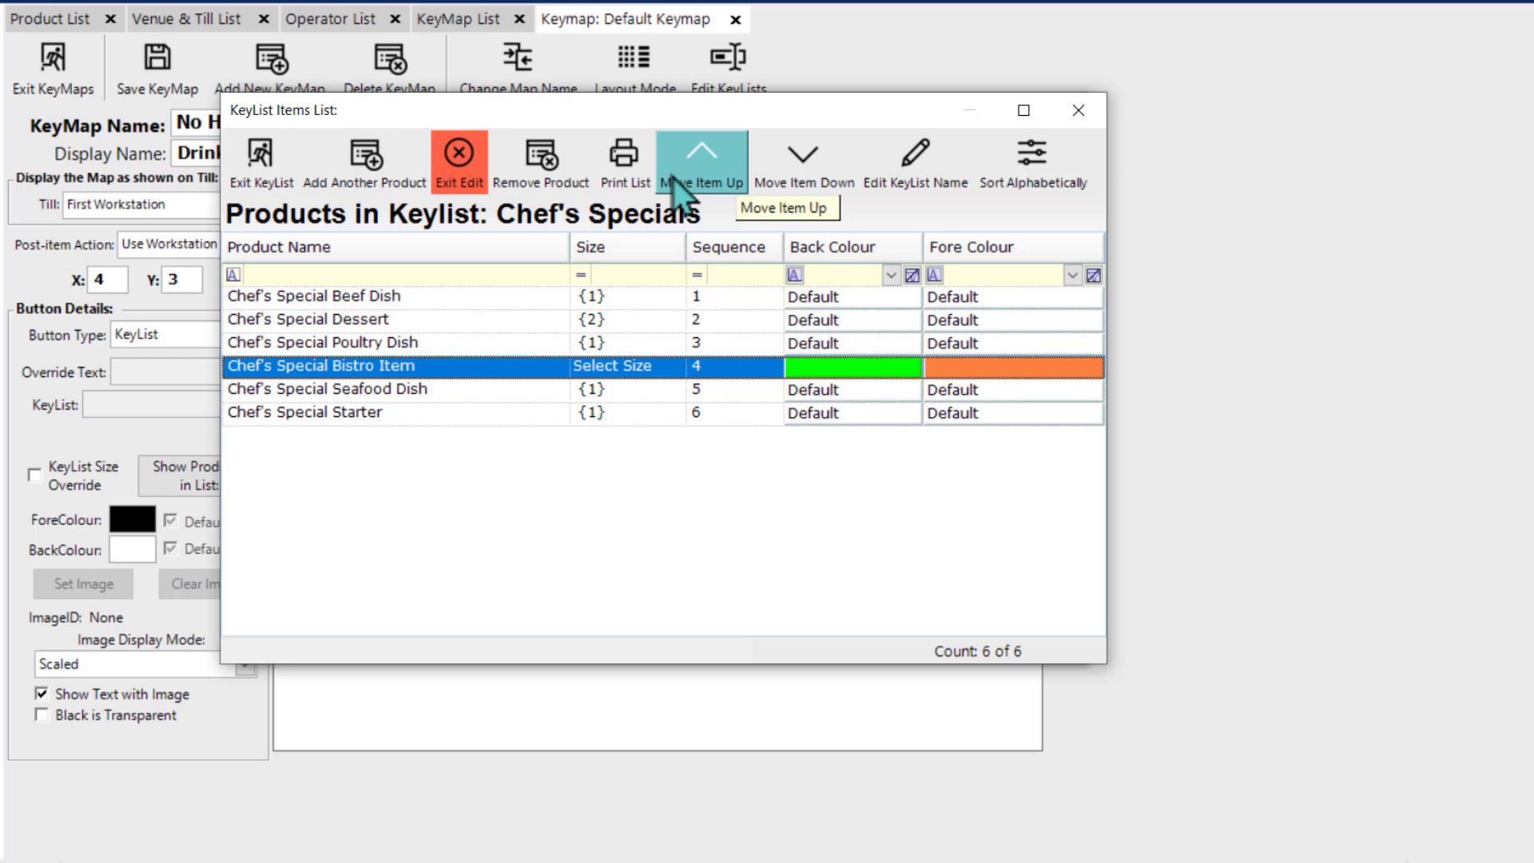
pyautogui.click(1039, 176)
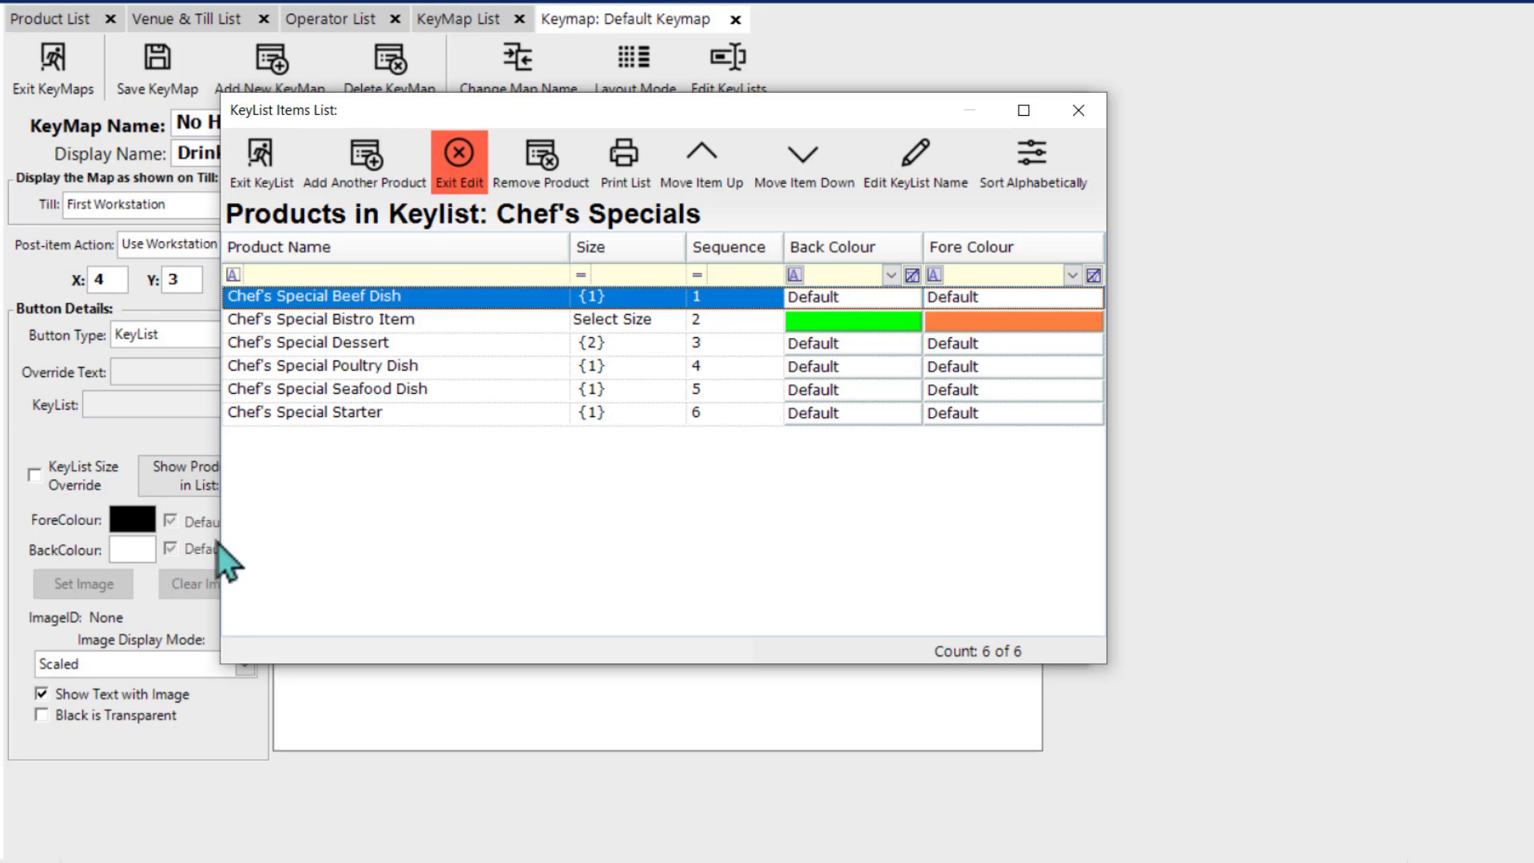
# Step: Set the back colour of Chef's Special Bistro Item to black
pyautogui.click(903, 323)
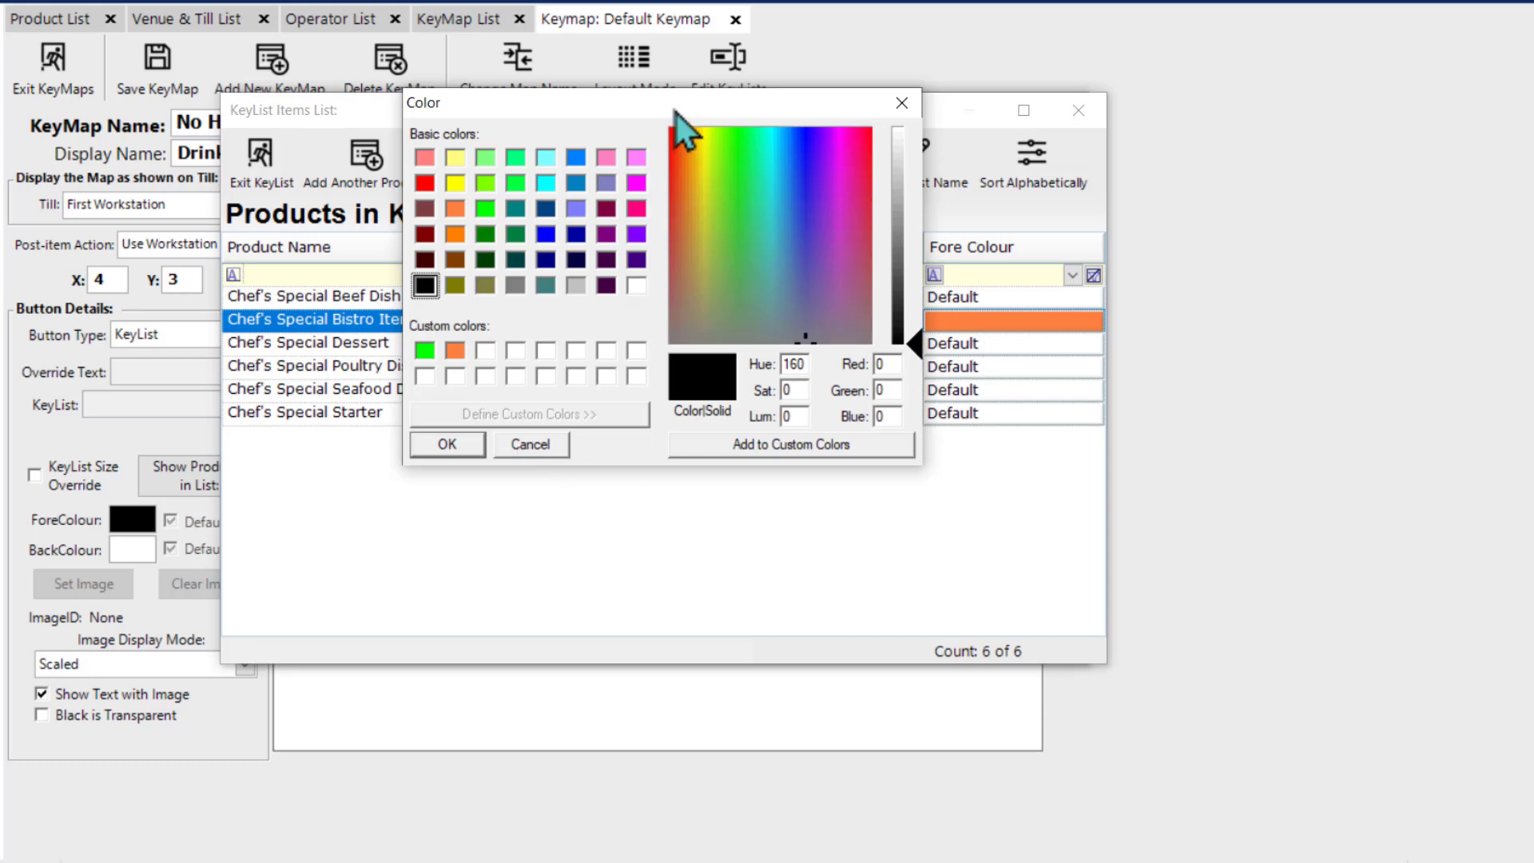
pyautogui.moveTo(671, 117); pyautogui.dragTo(556, 176)
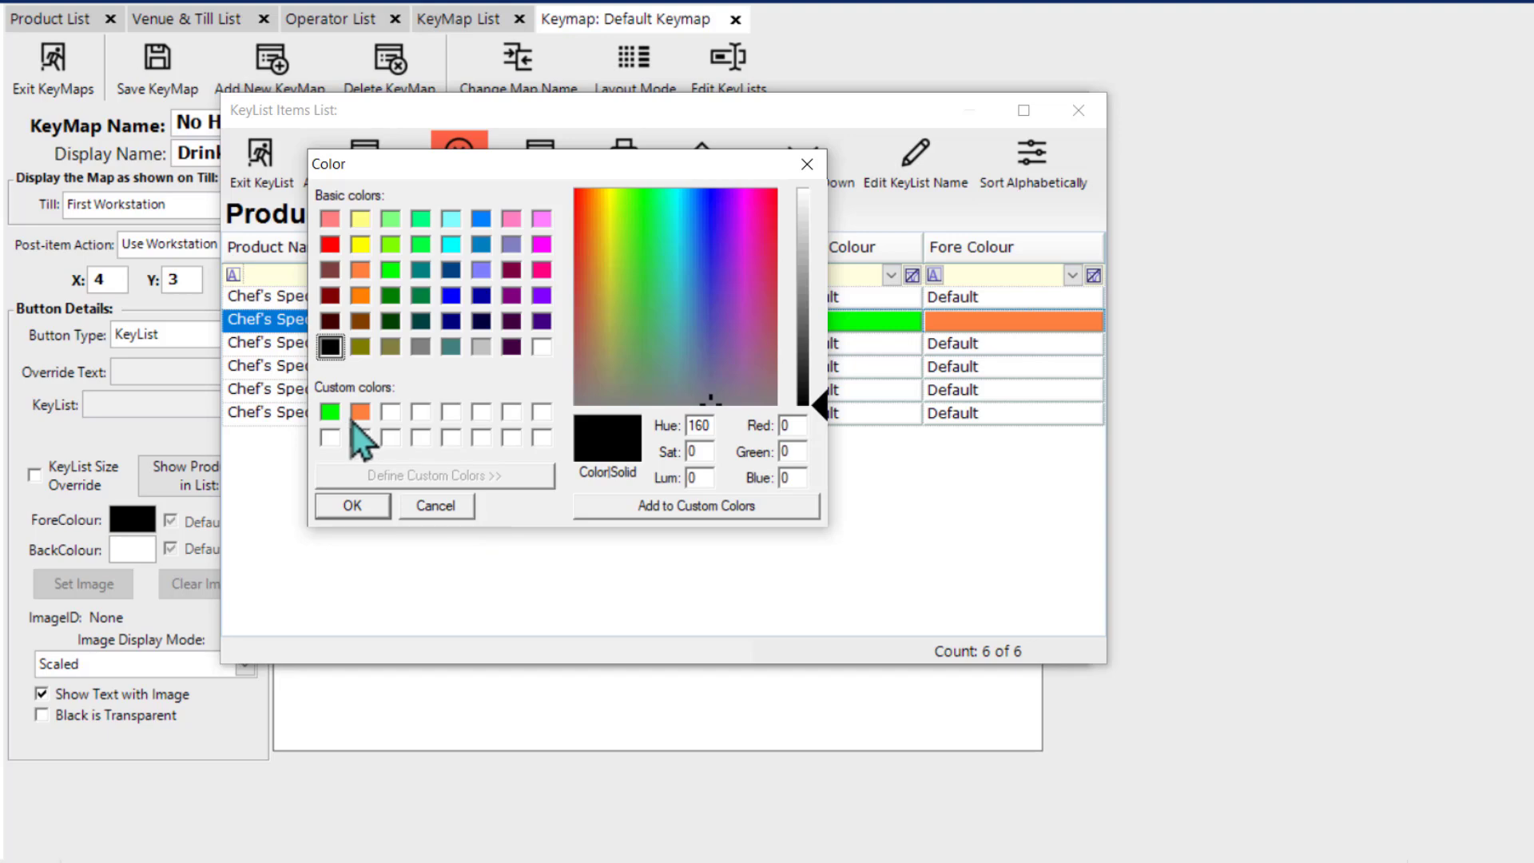
pyautogui.click(368, 511)
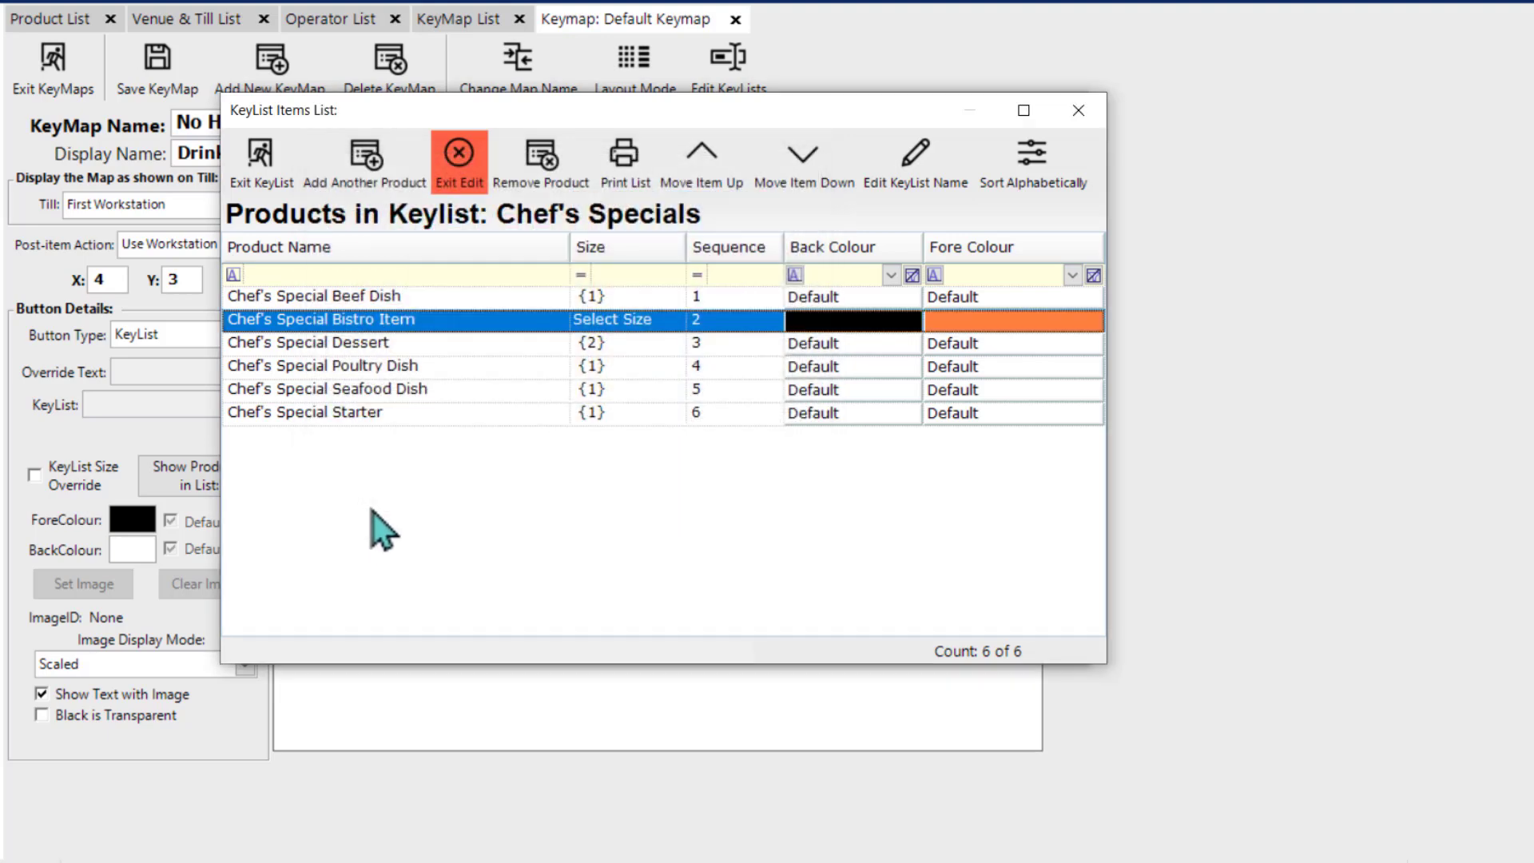
# Step: Set the back colour of Chef's Special Bistro Item to the basic bright green
pyautogui.click(839, 326)
pyautogui.click(485, 210)
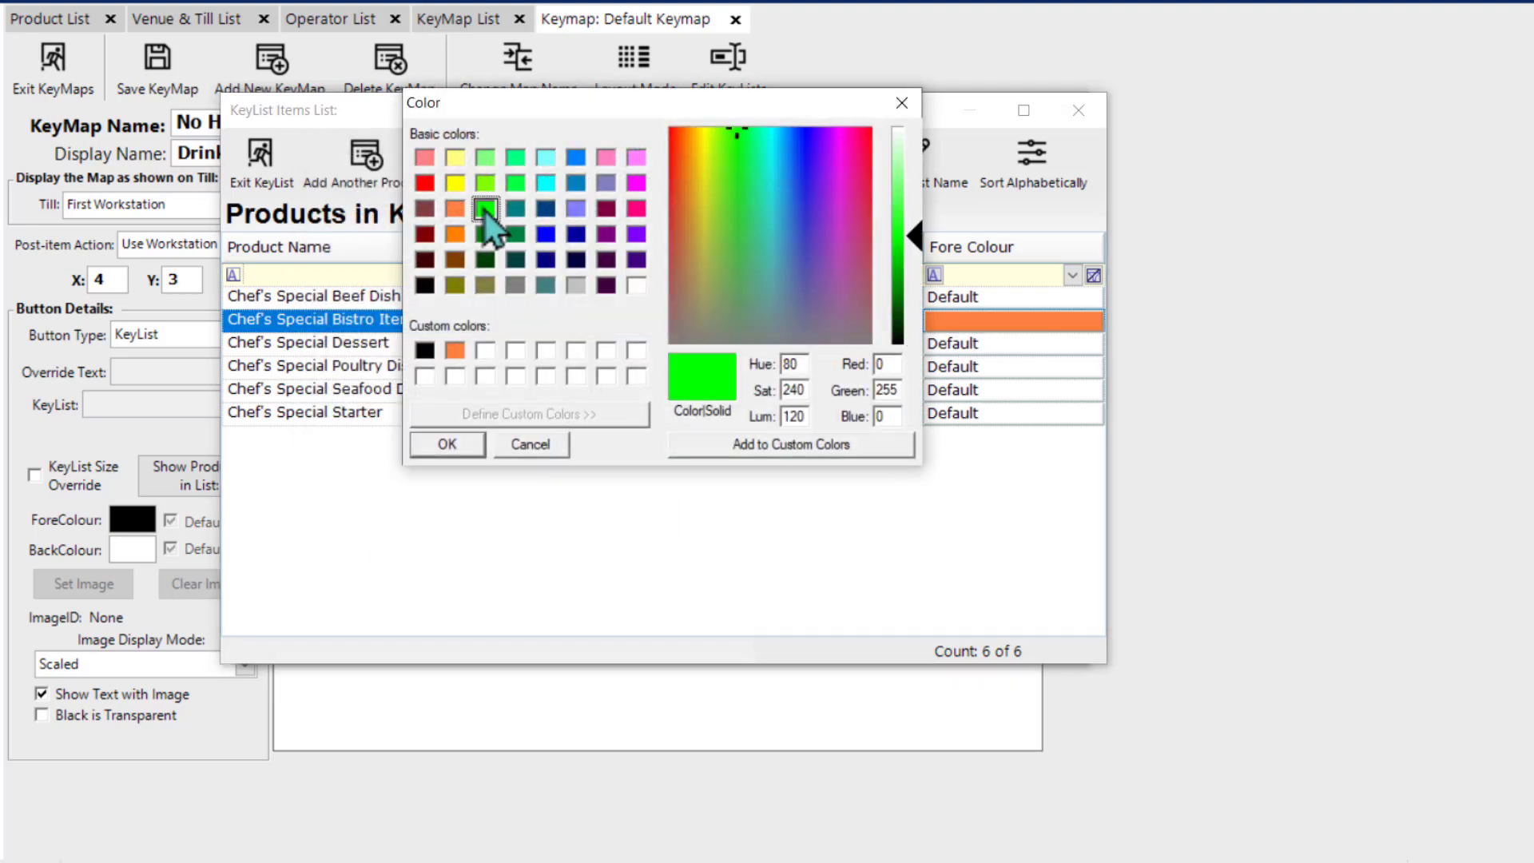
pyautogui.click(441, 445)
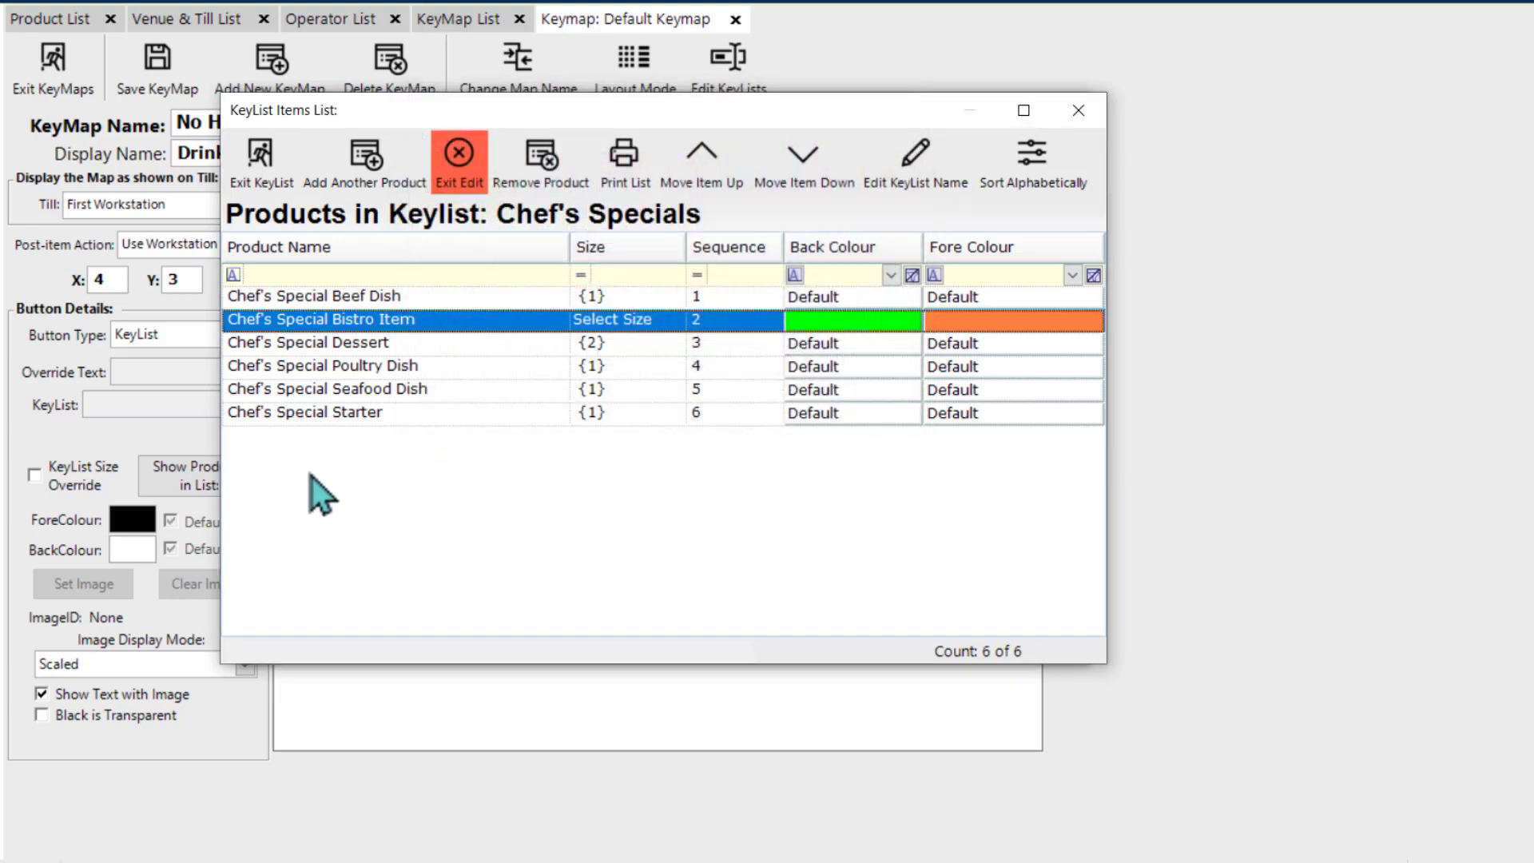
# Step: Finish editing the key list items and assign the Chef's Specials key list to the button at X 4, Y 3
pyautogui.click(460, 156)
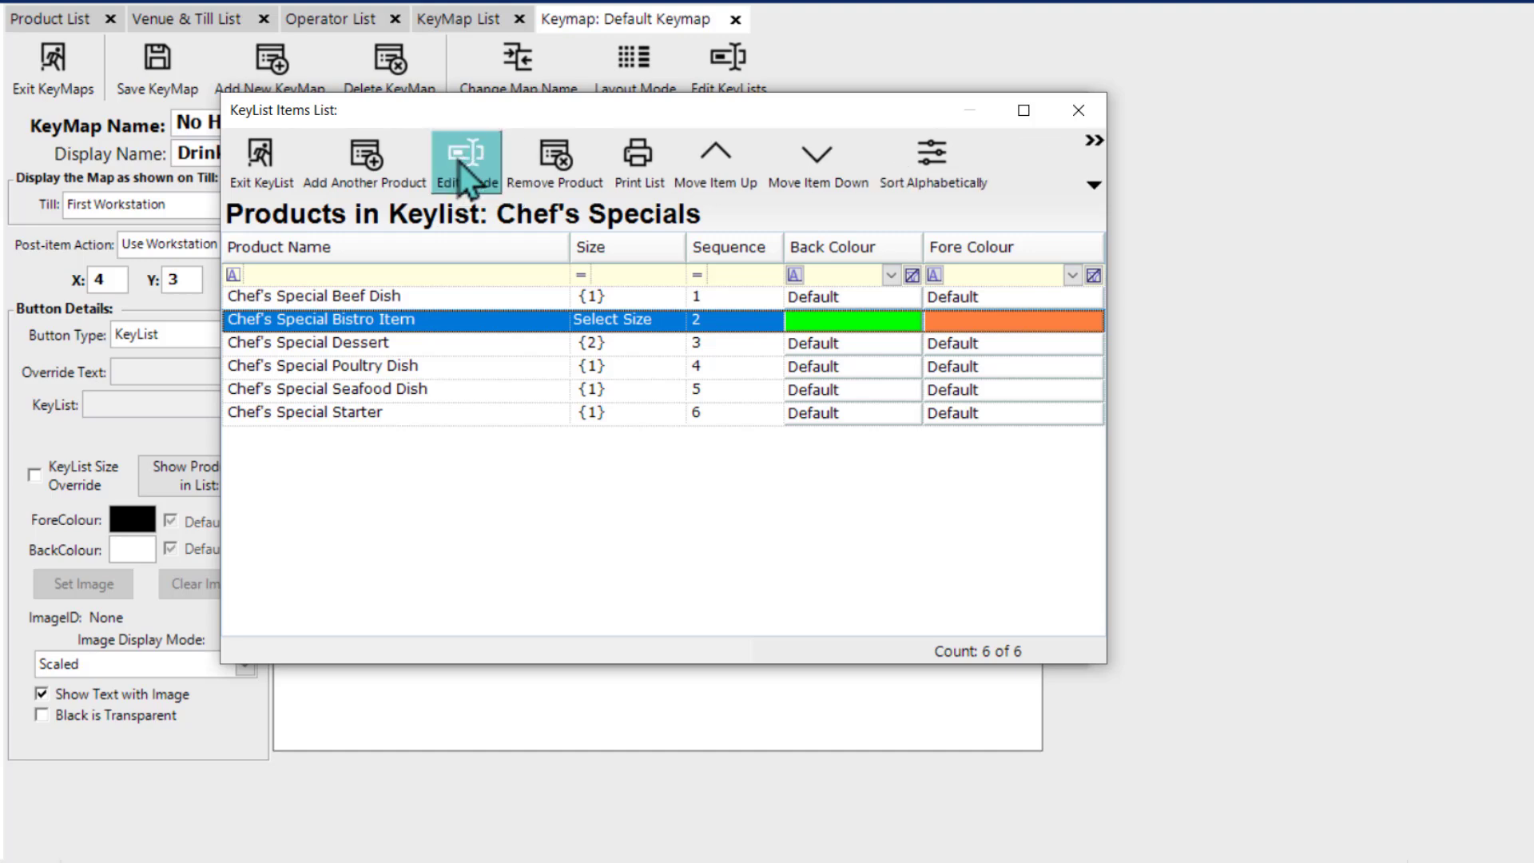
pyautogui.click(261, 166)
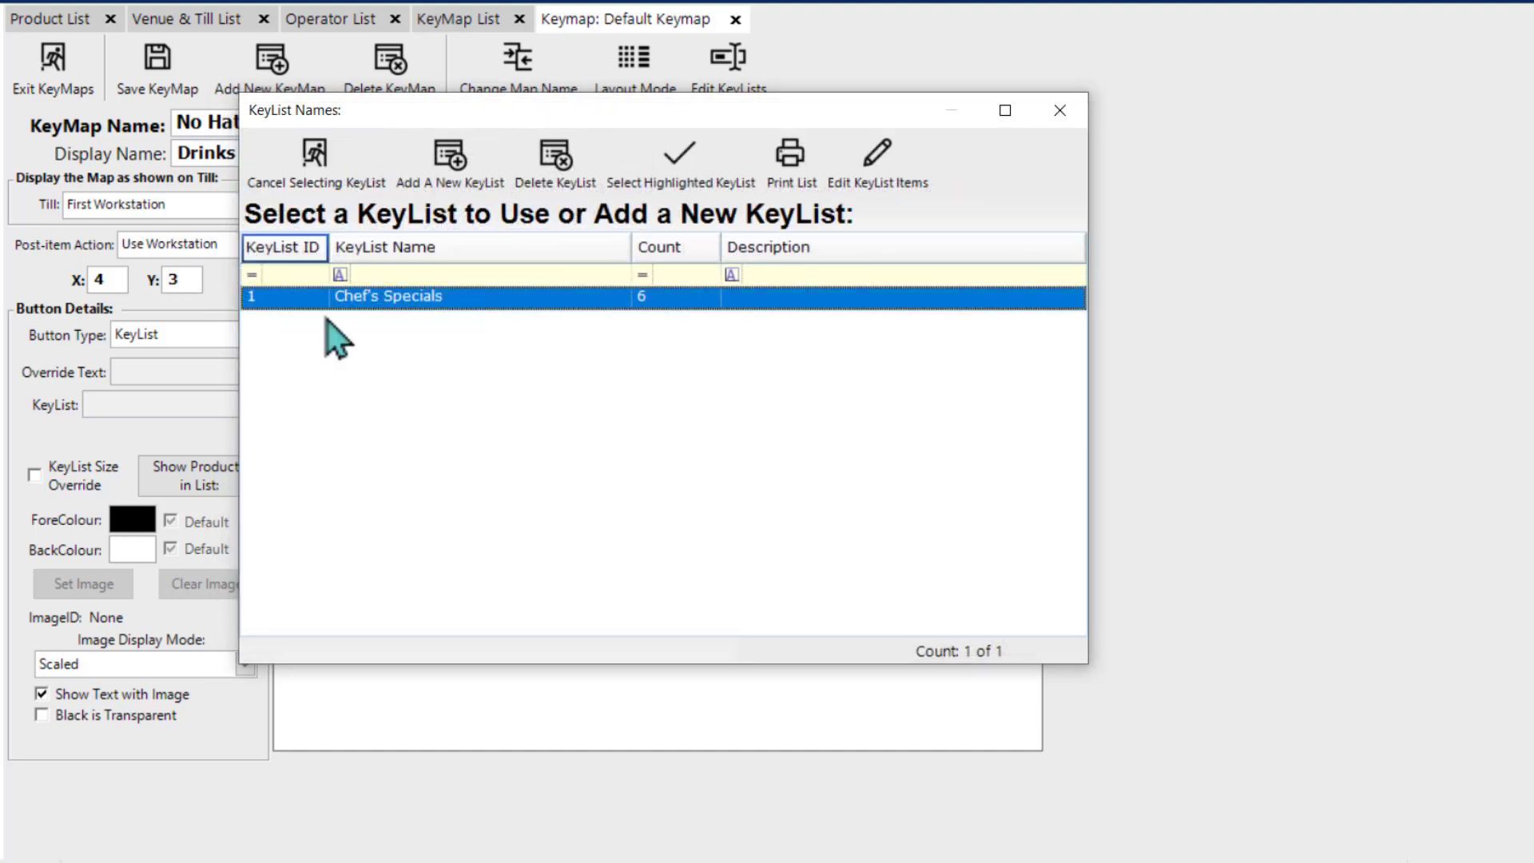
pyautogui.doubleClick(426, 304)
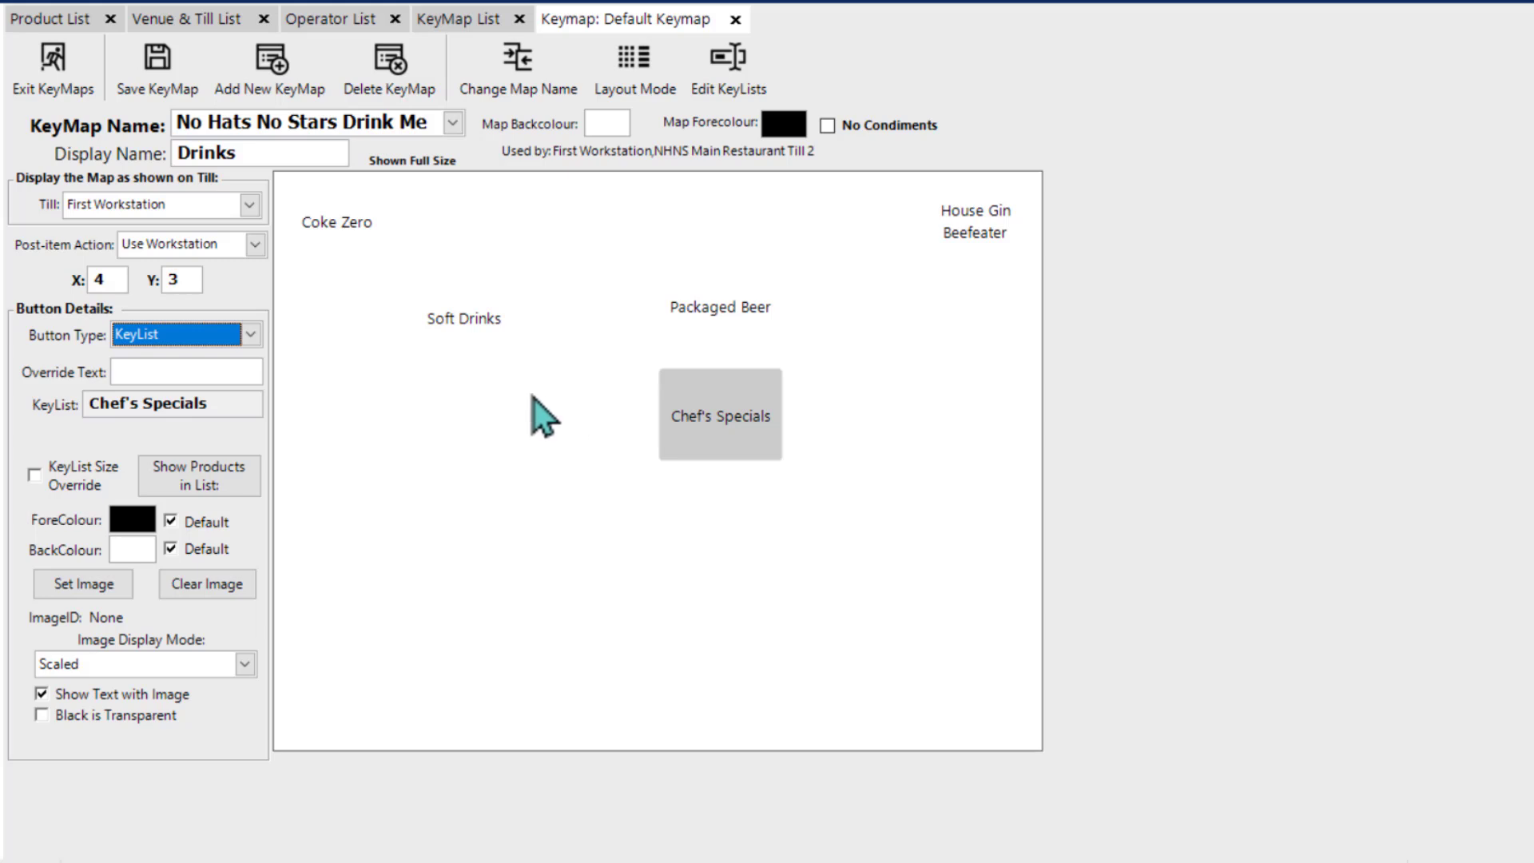
# Step: Check the products behind the Soft Drinks group button and the products in the Chef's Specials key list button
pyautogui.doubleClick(453, 326)
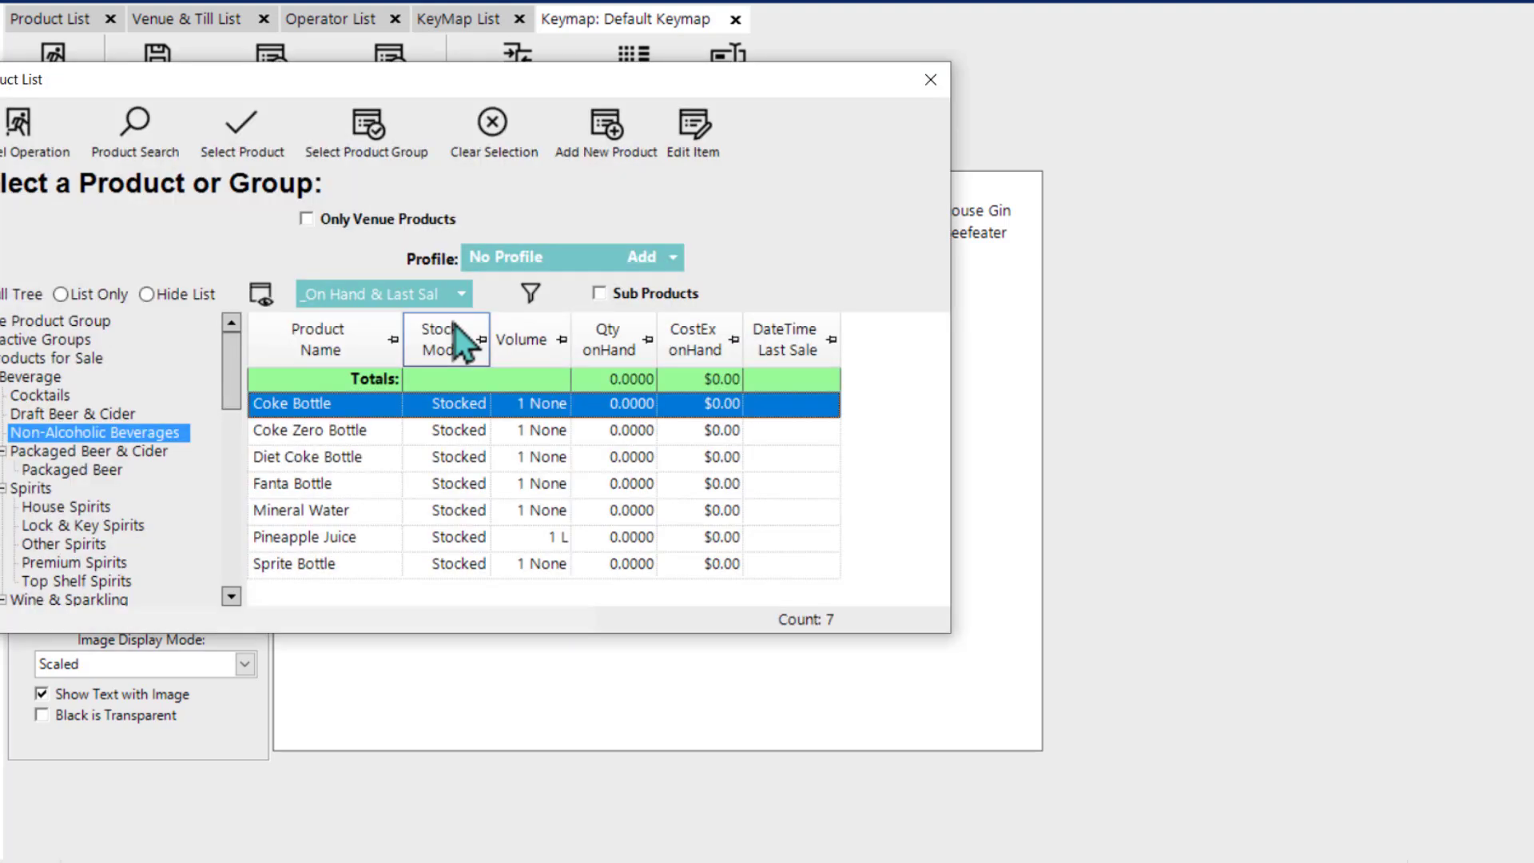
pyautogui.click(930, 80)
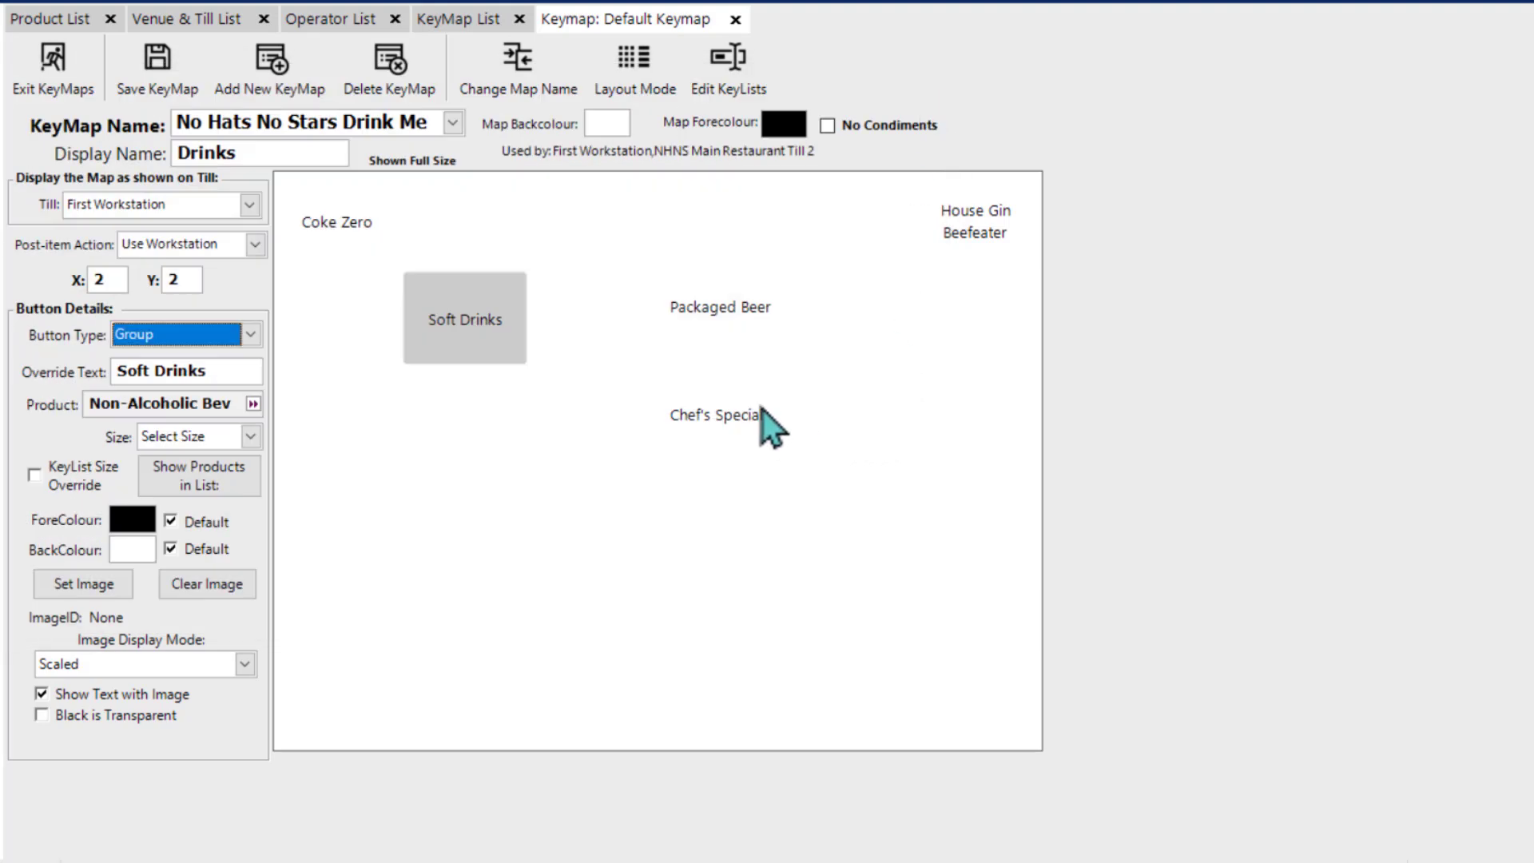
pyautogui.doubleClick(730, 419)
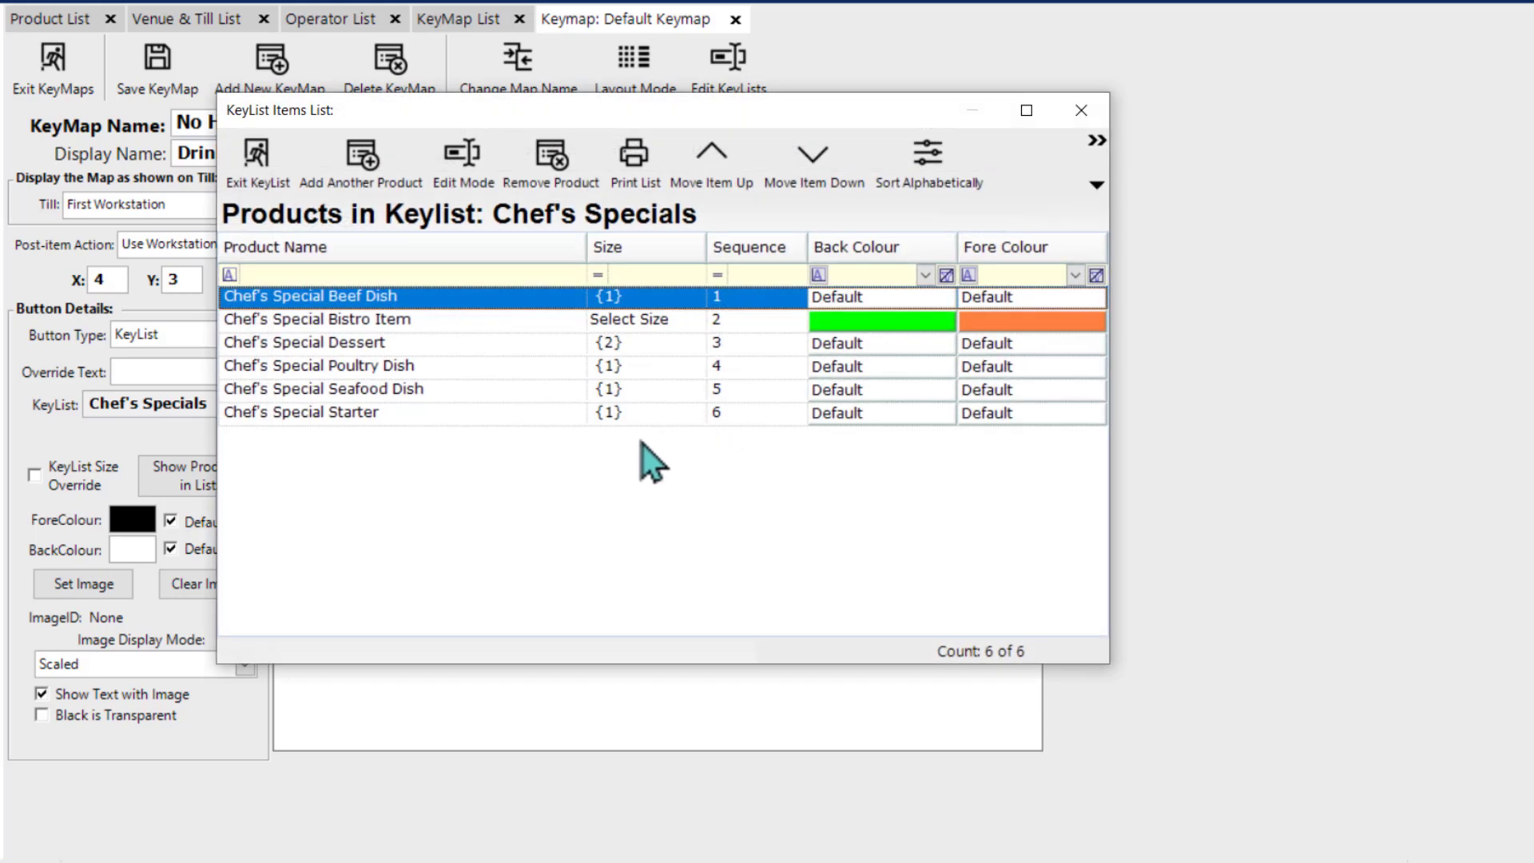
pyautogui.click(272, 171)
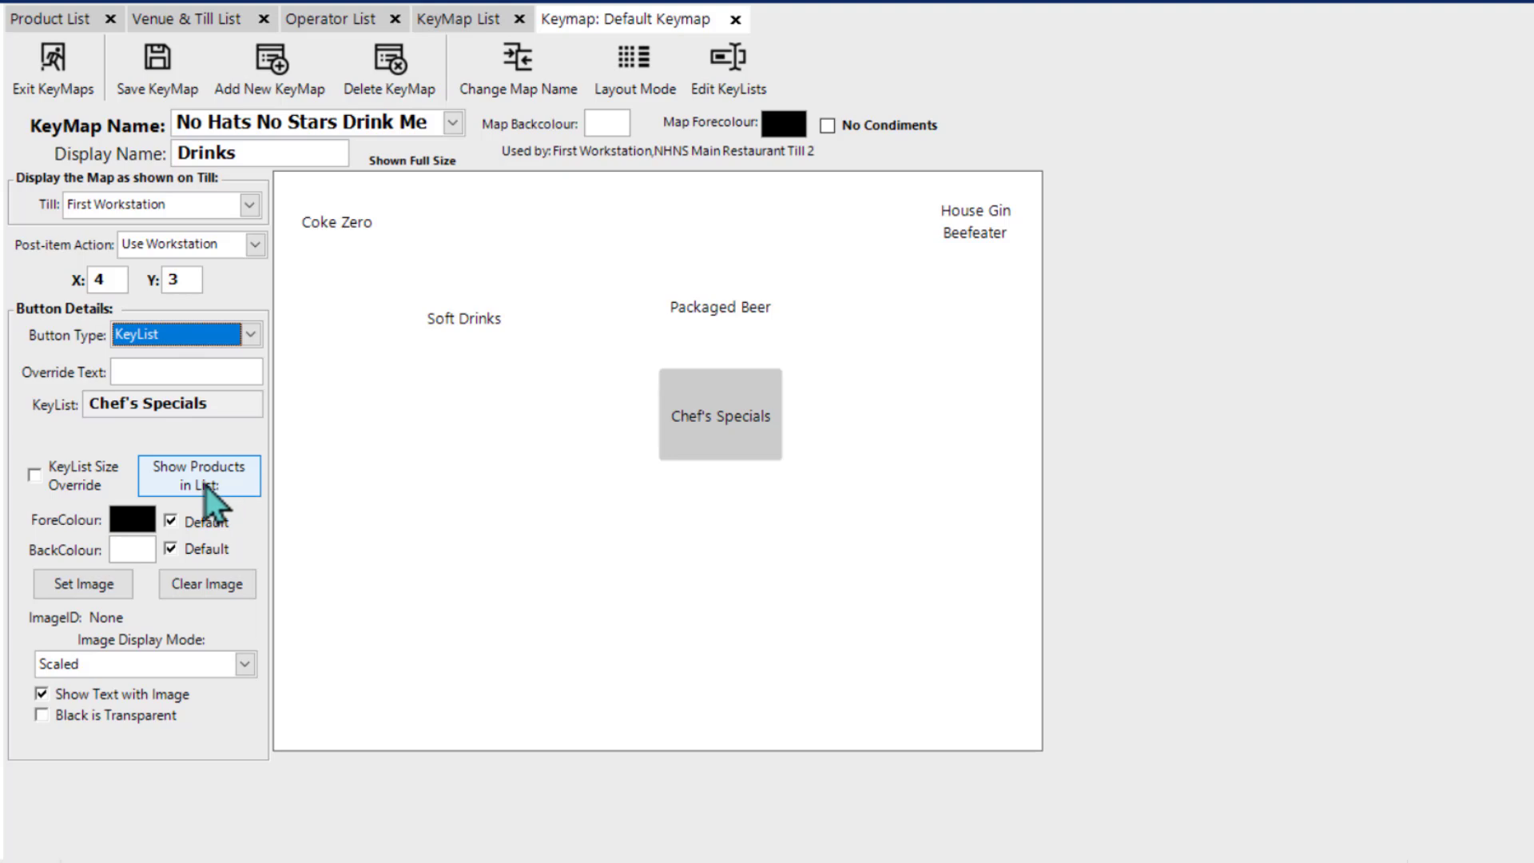
pyautogui.click(204, 485)
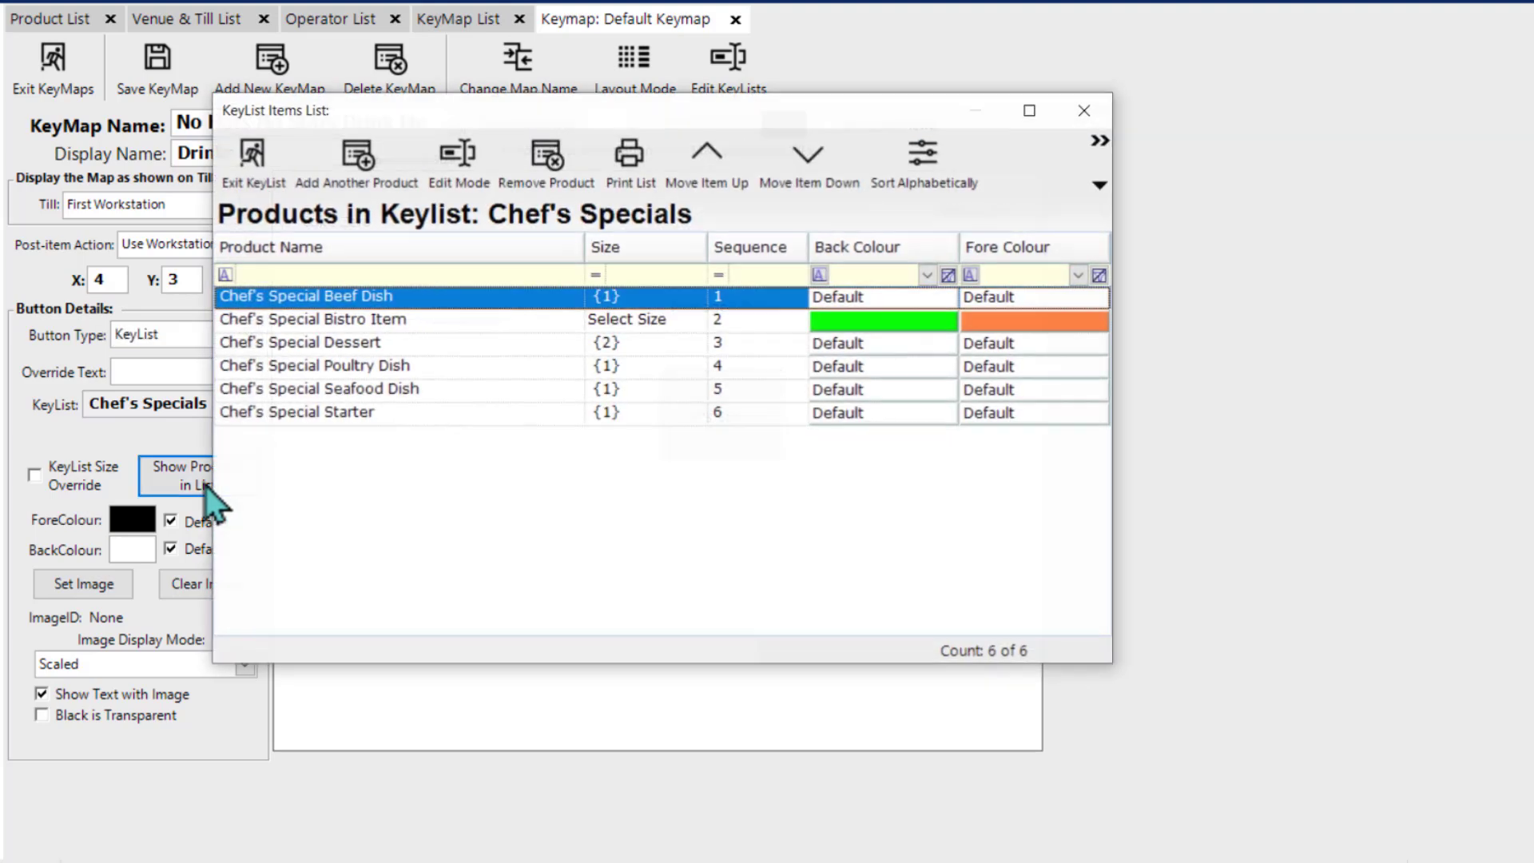
pyautogui.click(259, 176)
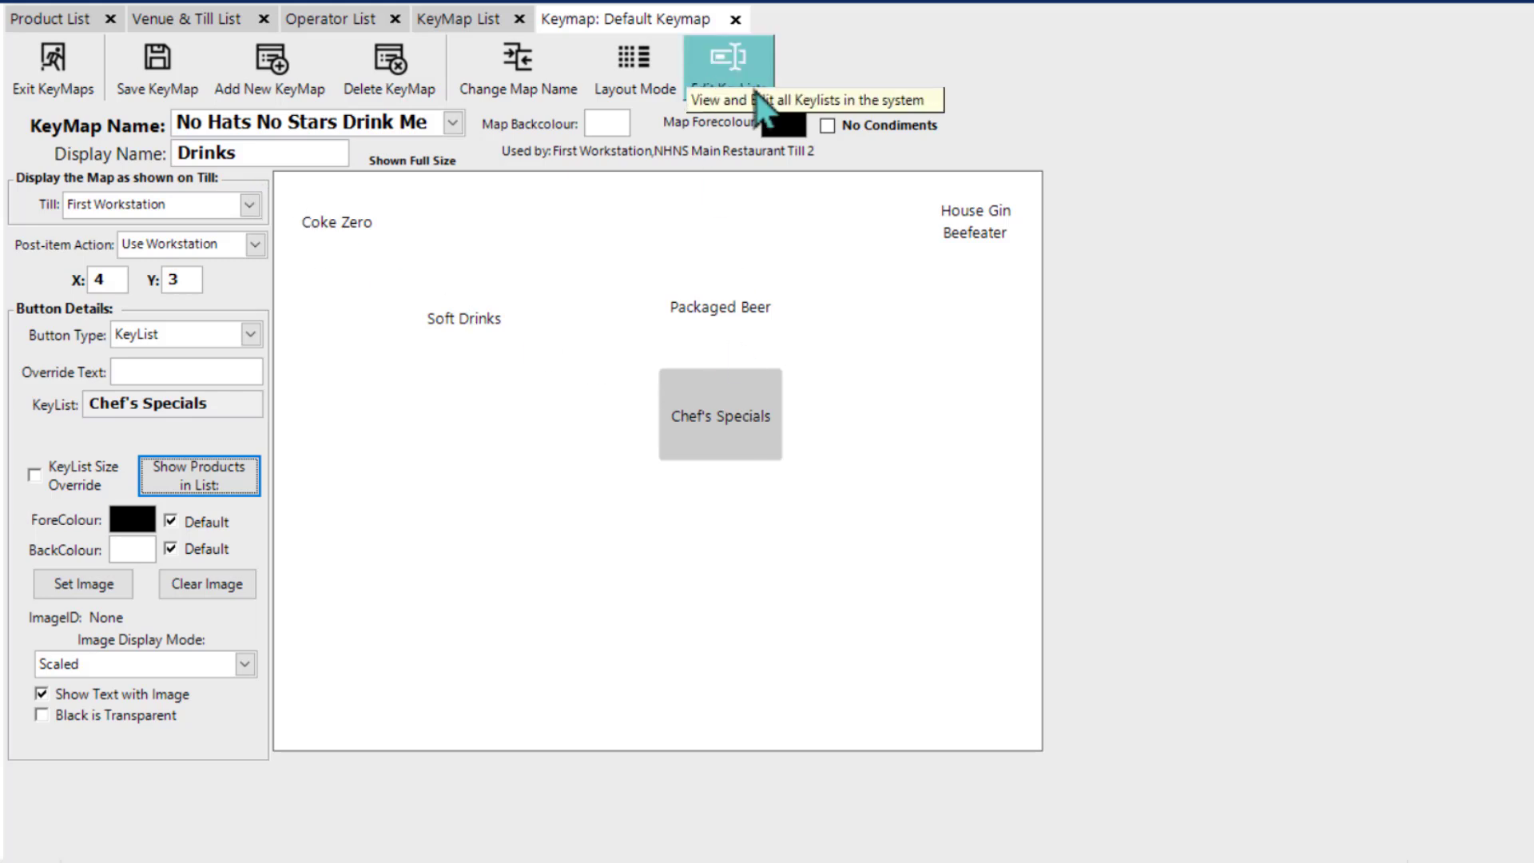
# Step: Review the key lists available in the system and the actions offered for the Chef's Specials and Soft Drinks buttons
pyautogui.click(732, 71)
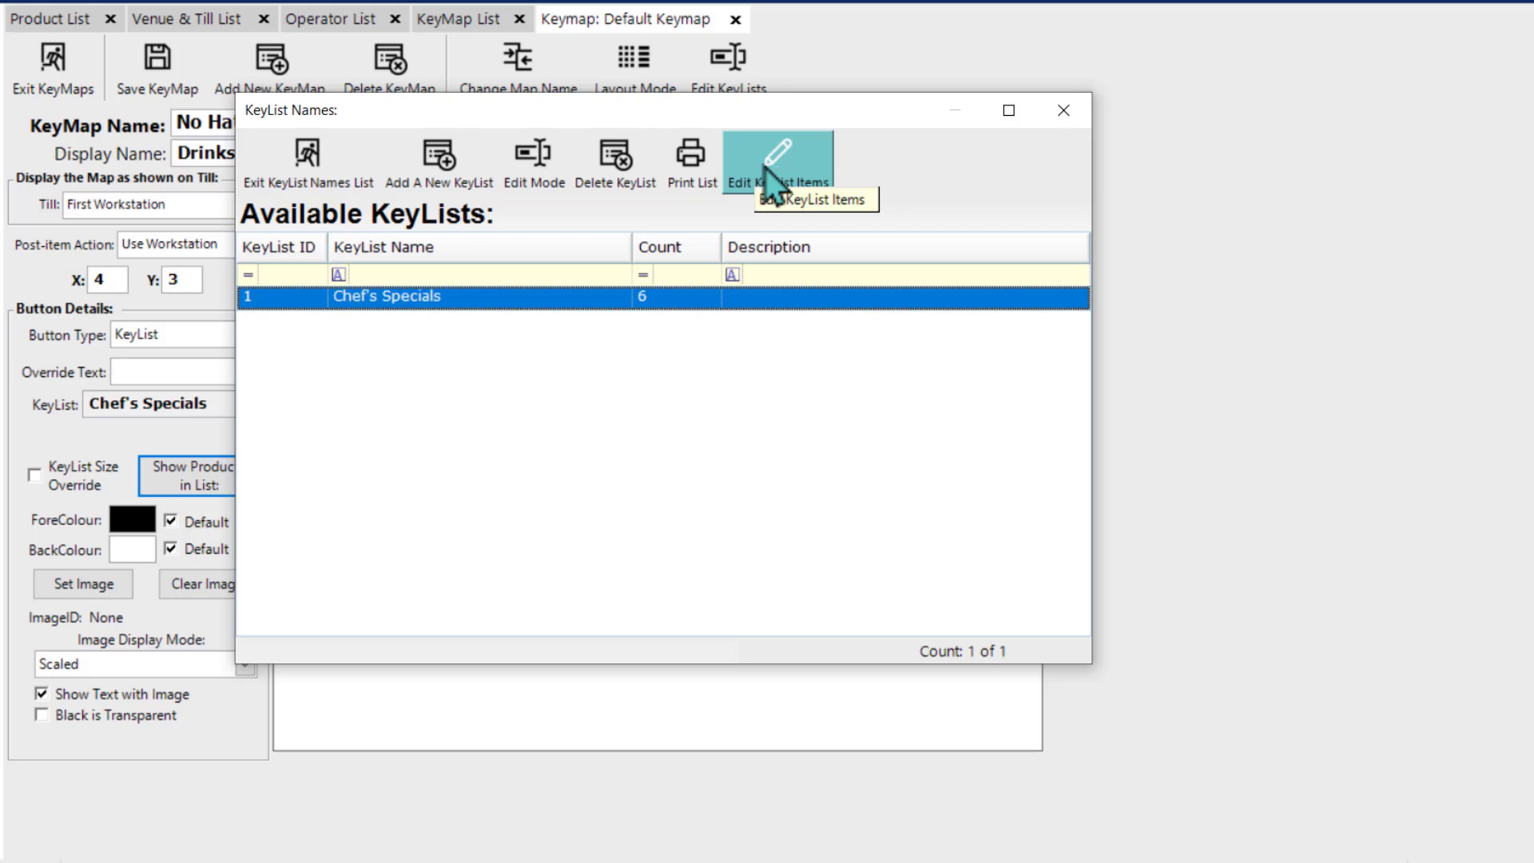
pyautogui.click(1078, 121)
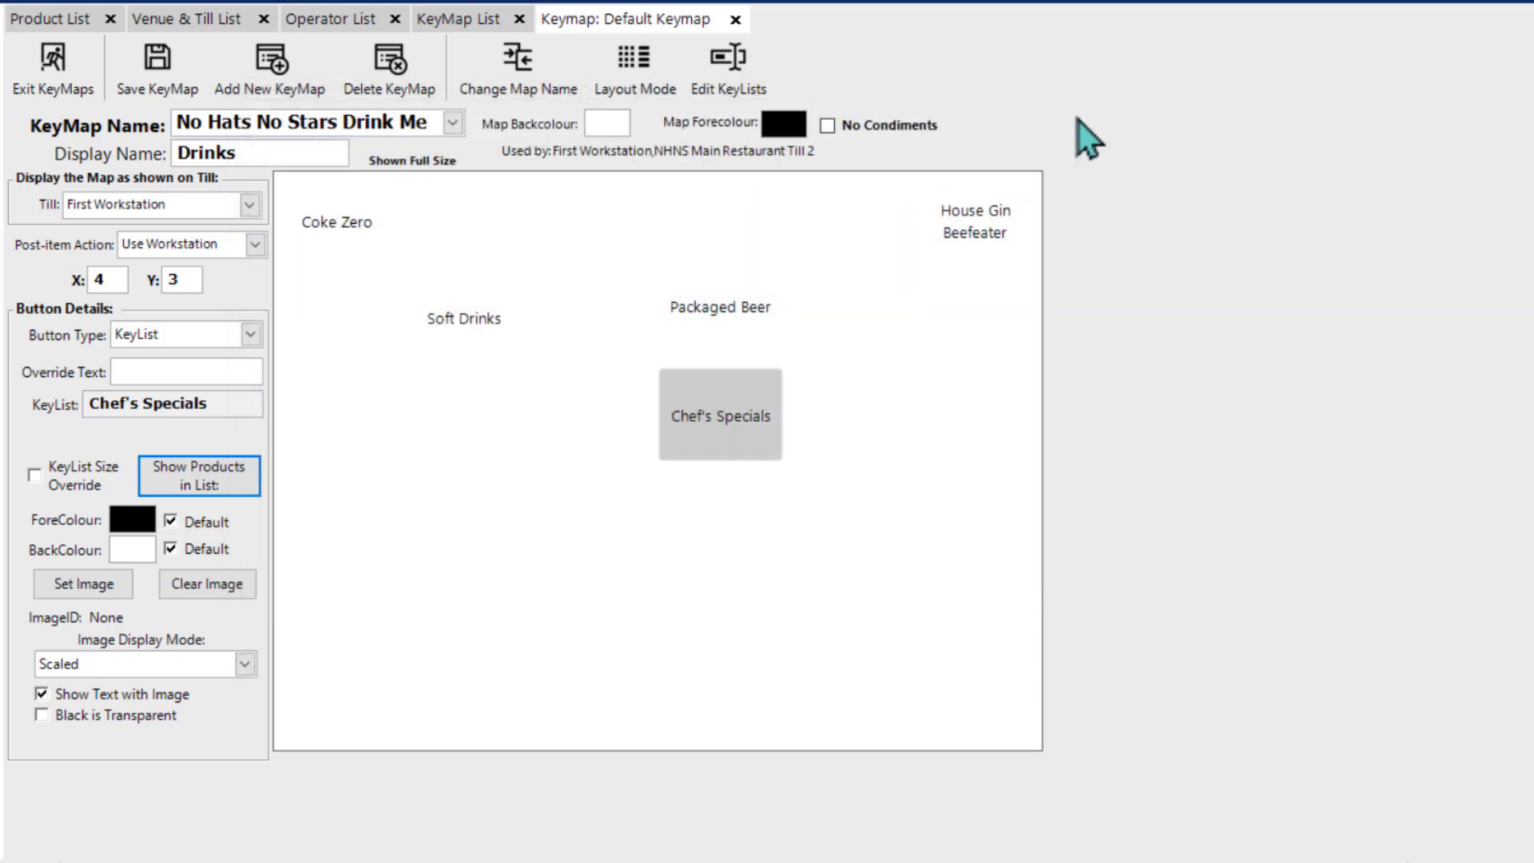
pyautogui.rightClick(727, 411)
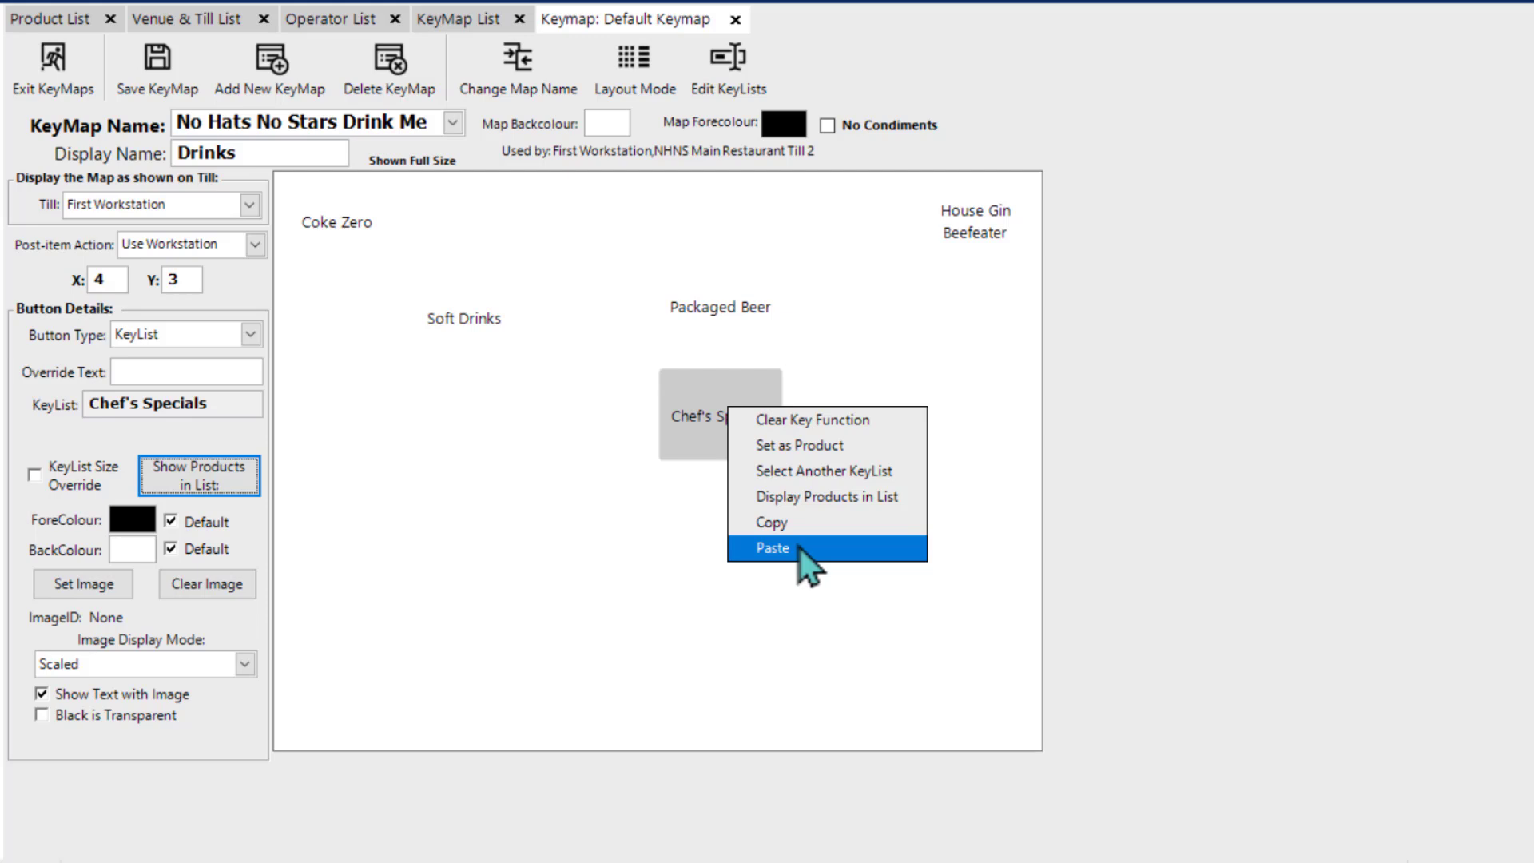
pyautogui.click(815, 356)
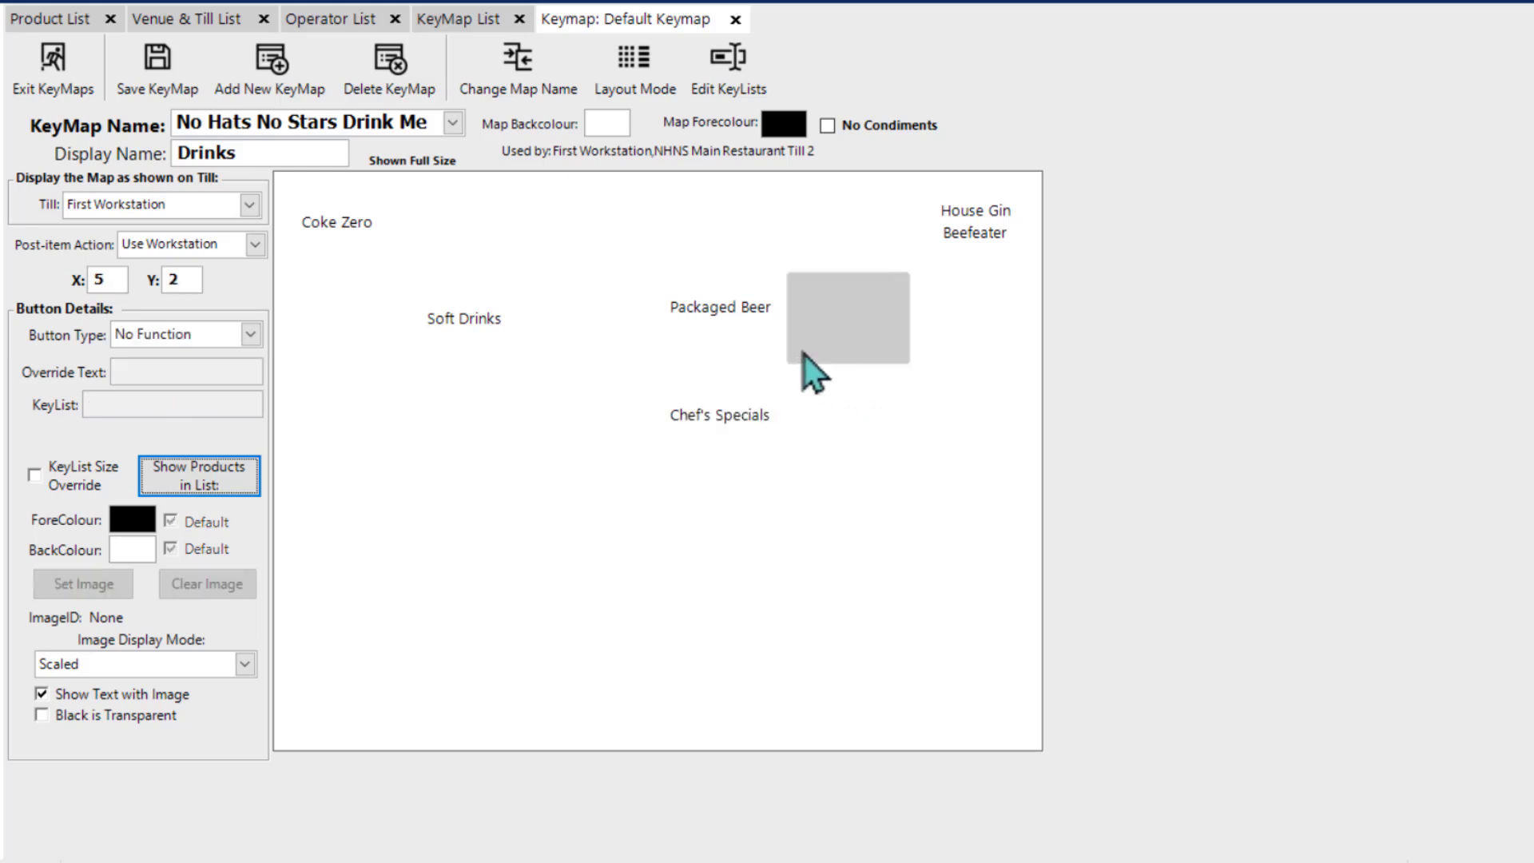
pyautogui.rightClick(458, 325)
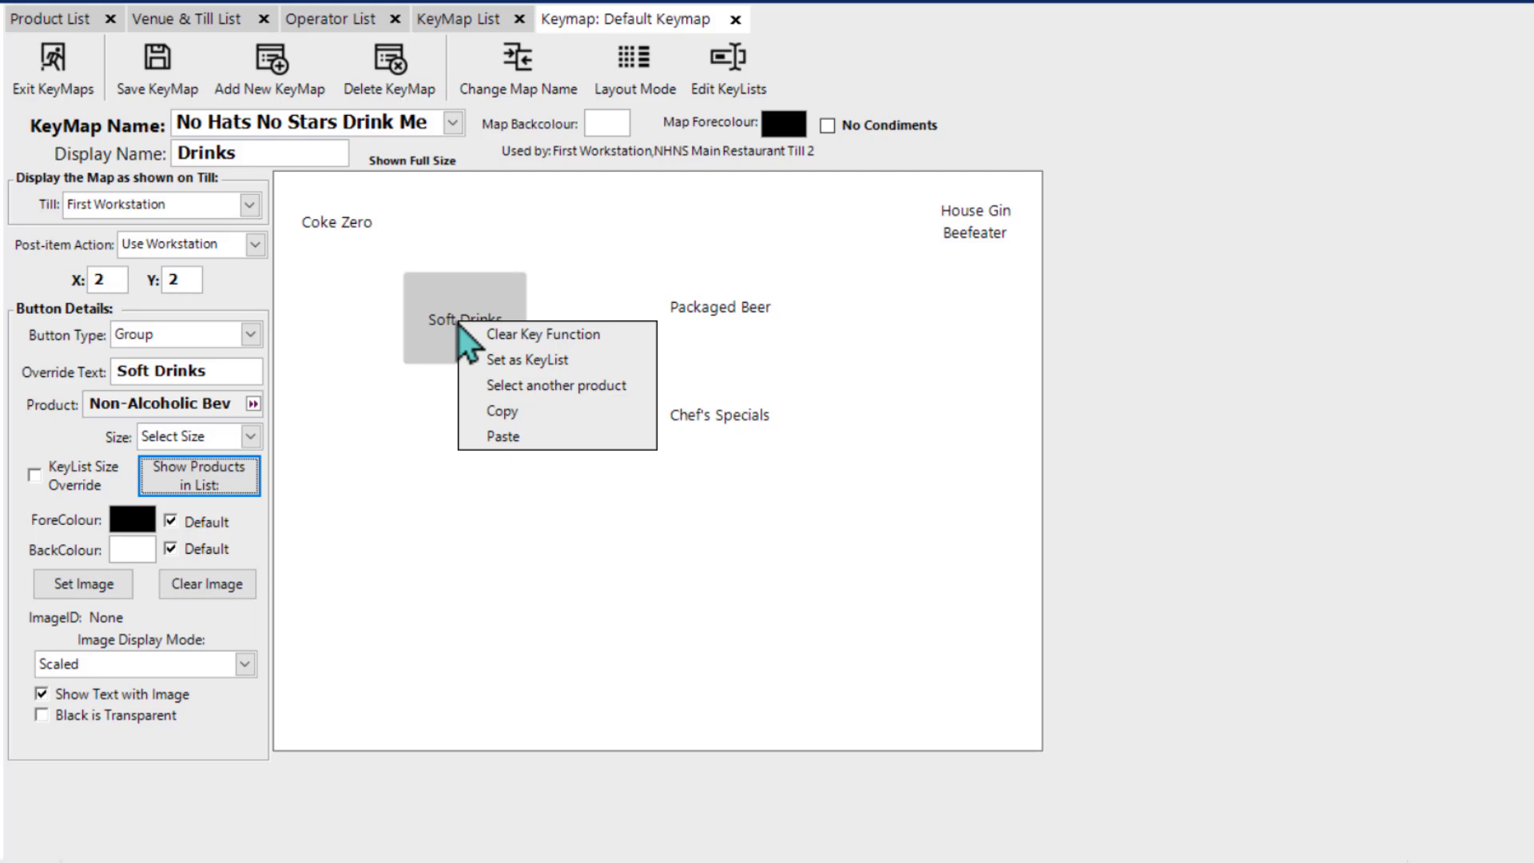
pyautogui.click(407, 383)
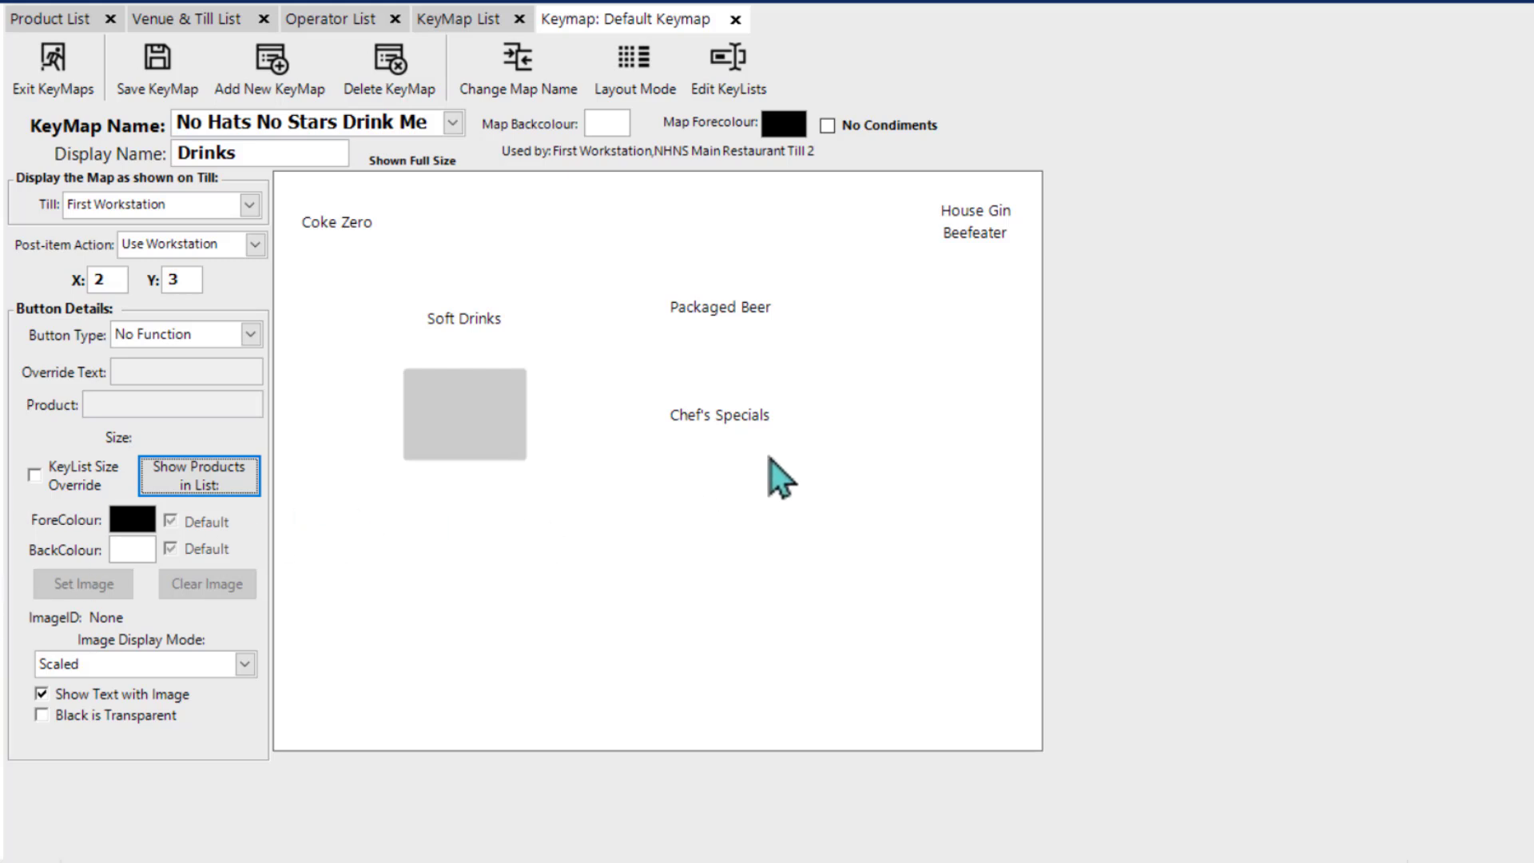
pyautogui.click(718, 439)
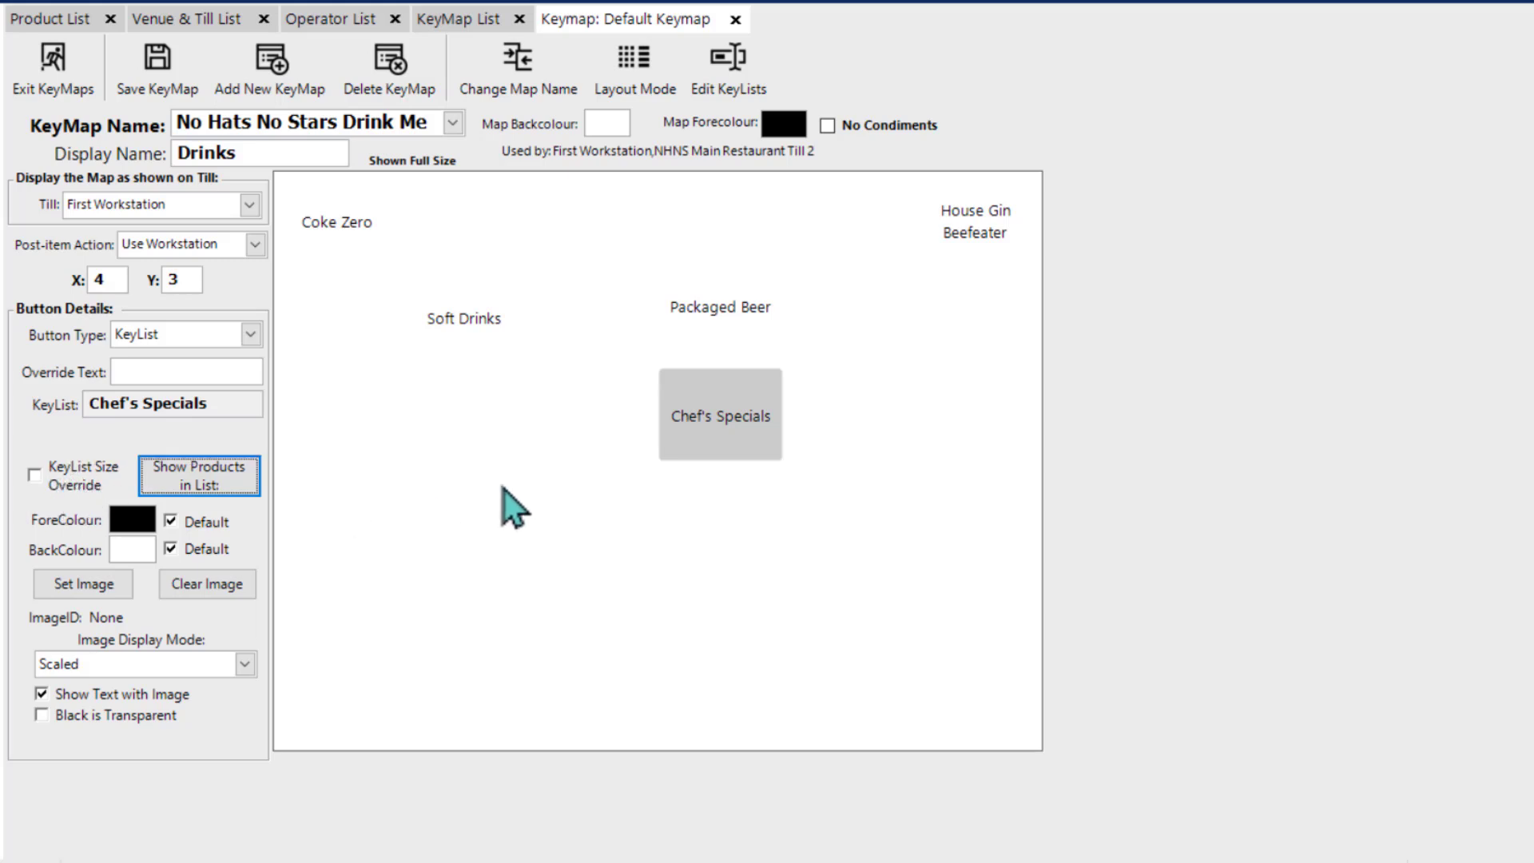
pyautogui.click(360, 458)
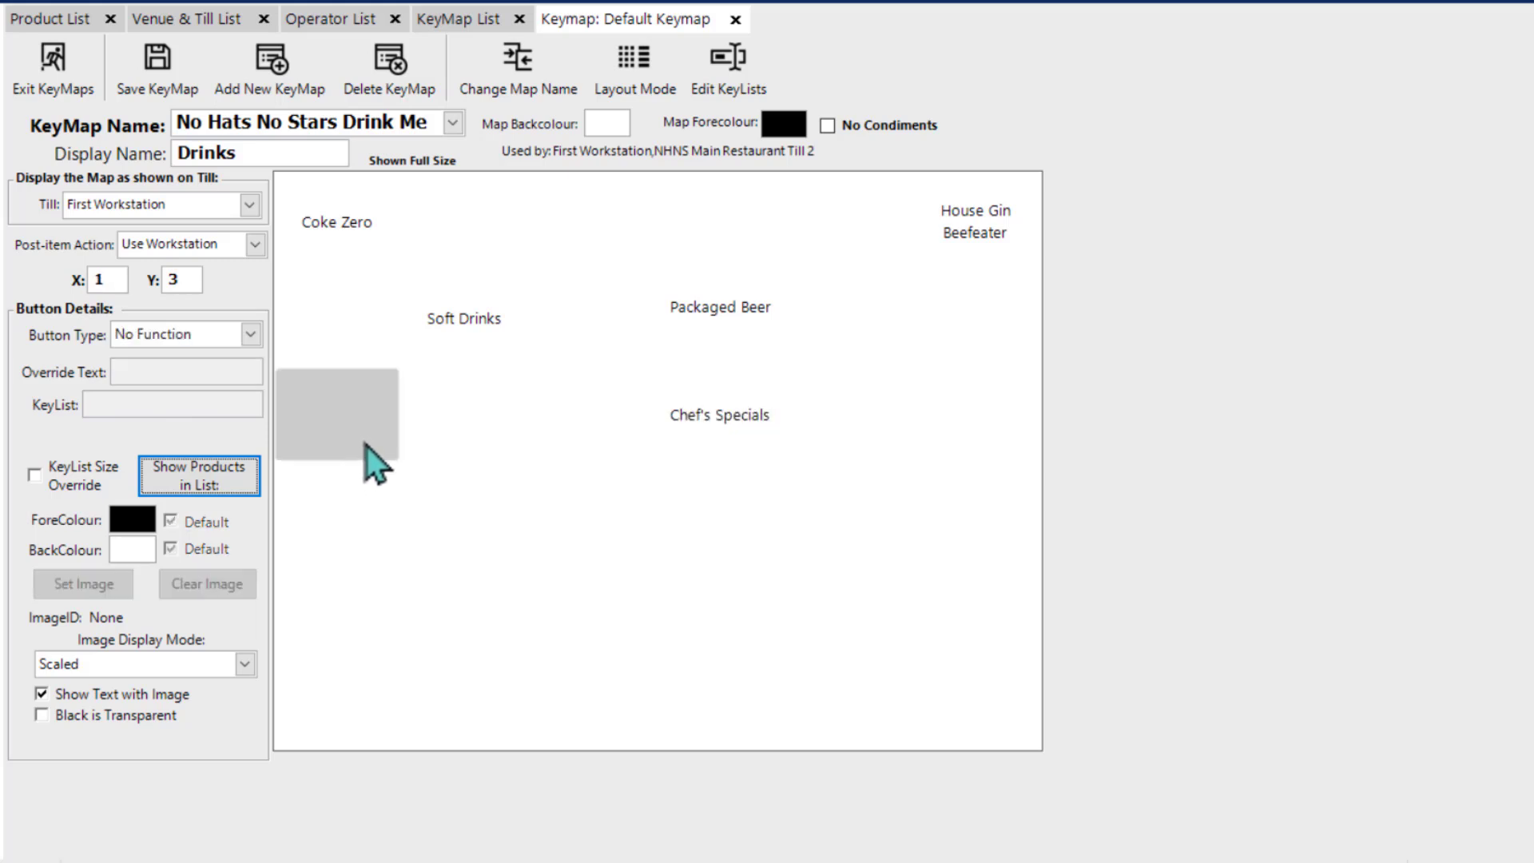
# Step: Set the button at X 3, Y 3 as a key list and create a new key list named Wines for it
pyautogui.rightClick(532, 431)
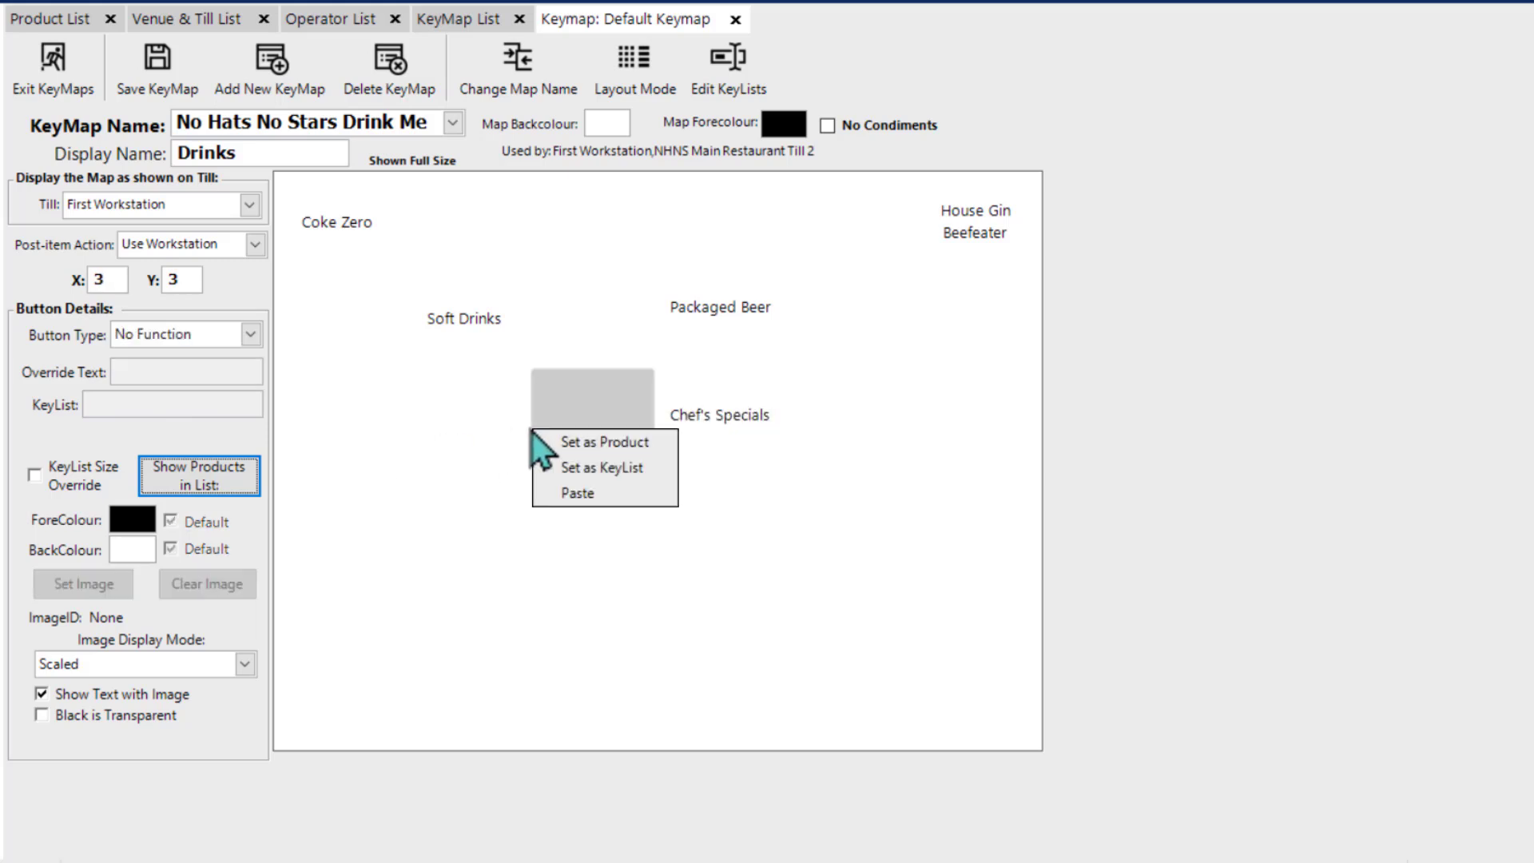
pyautogui.click(593, 478)
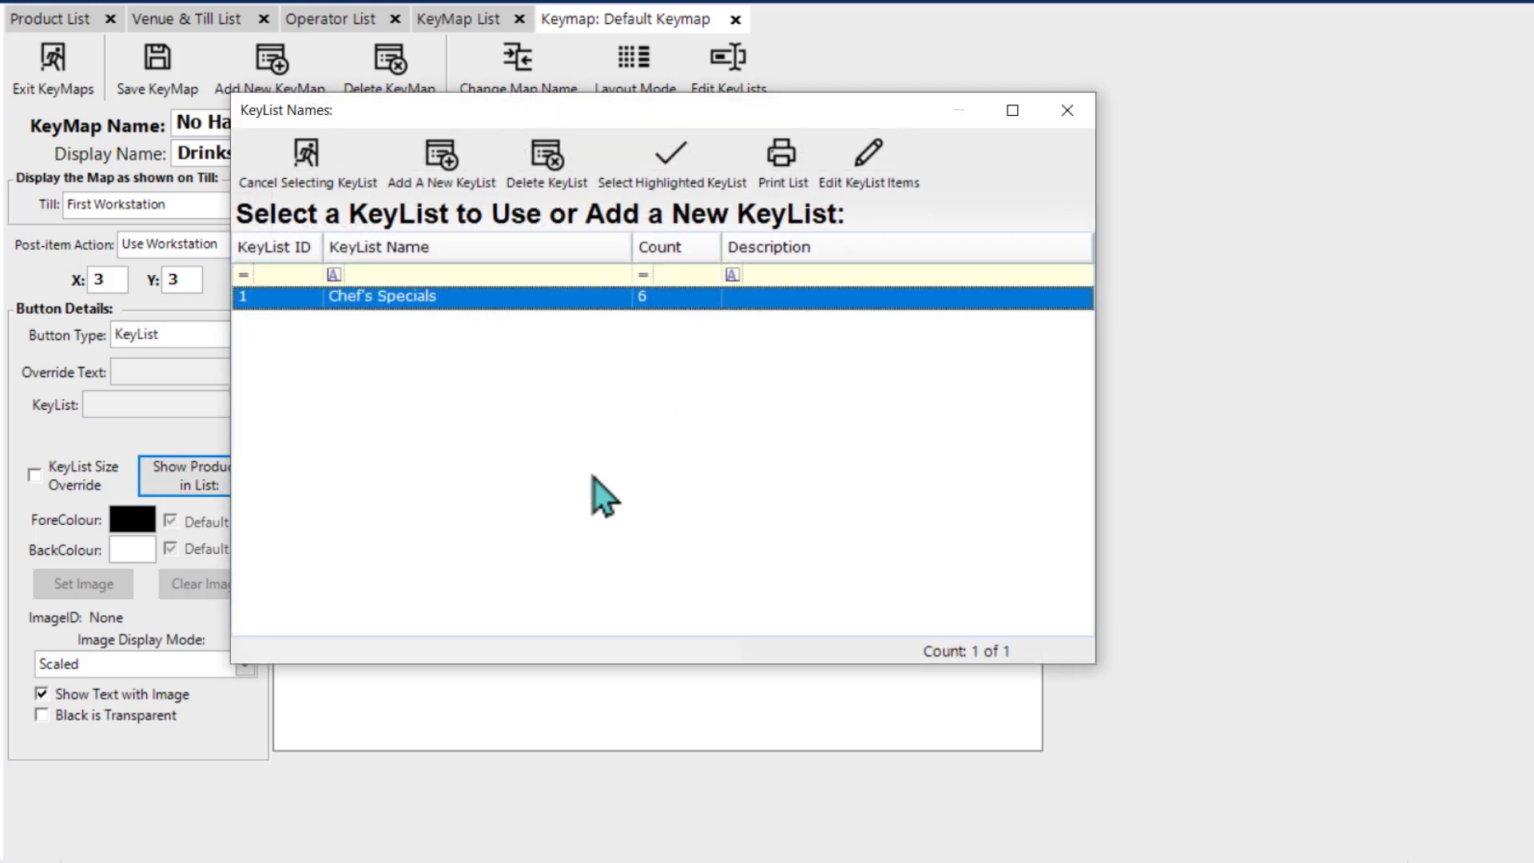
pyautogui.click(443, 164)
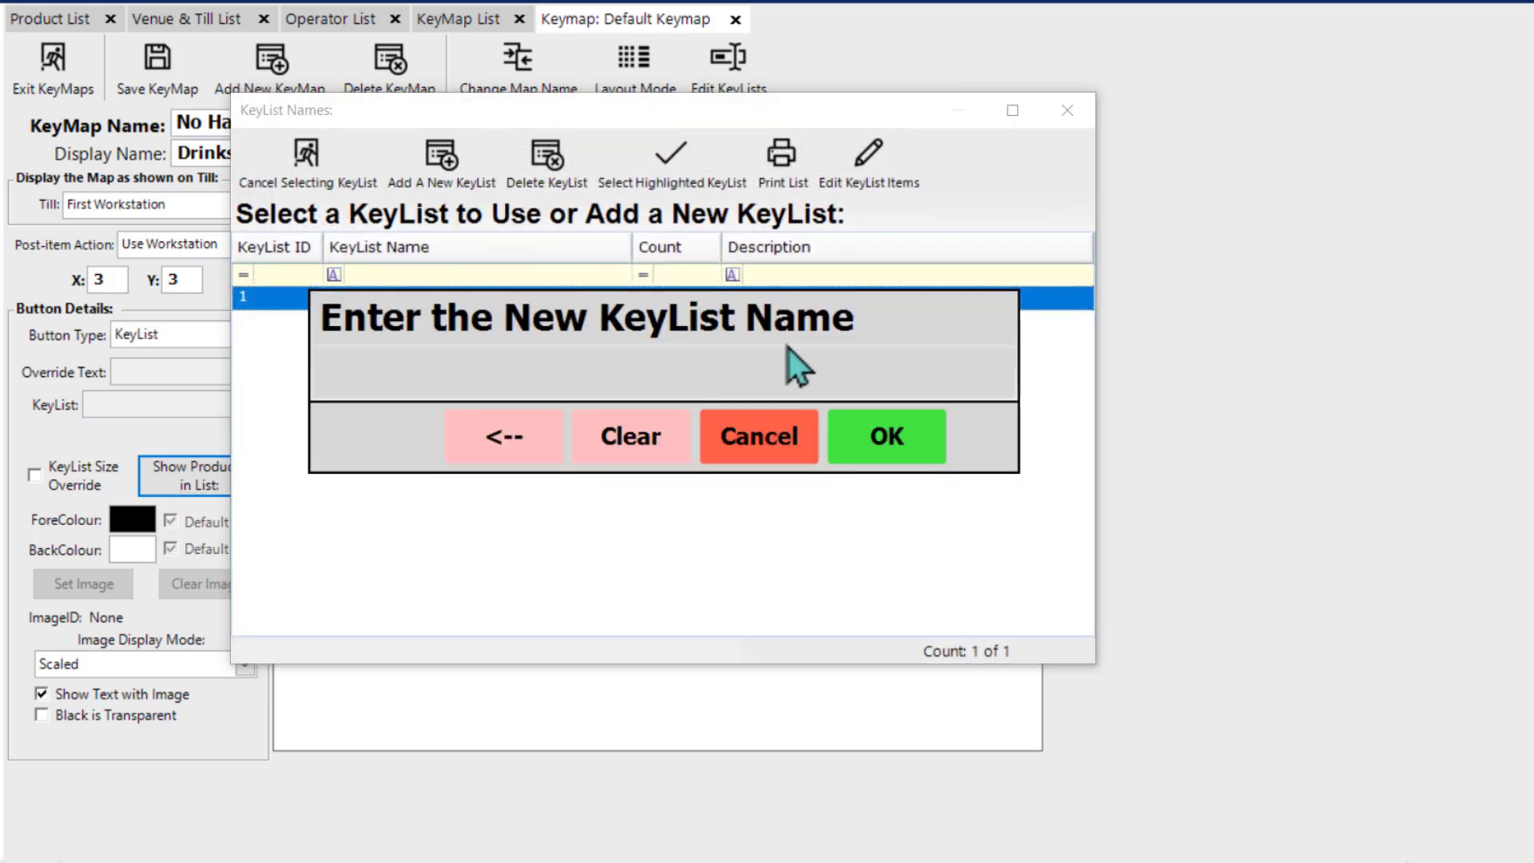
pyautogui.write('Wines')
pyautogui.press('Return')
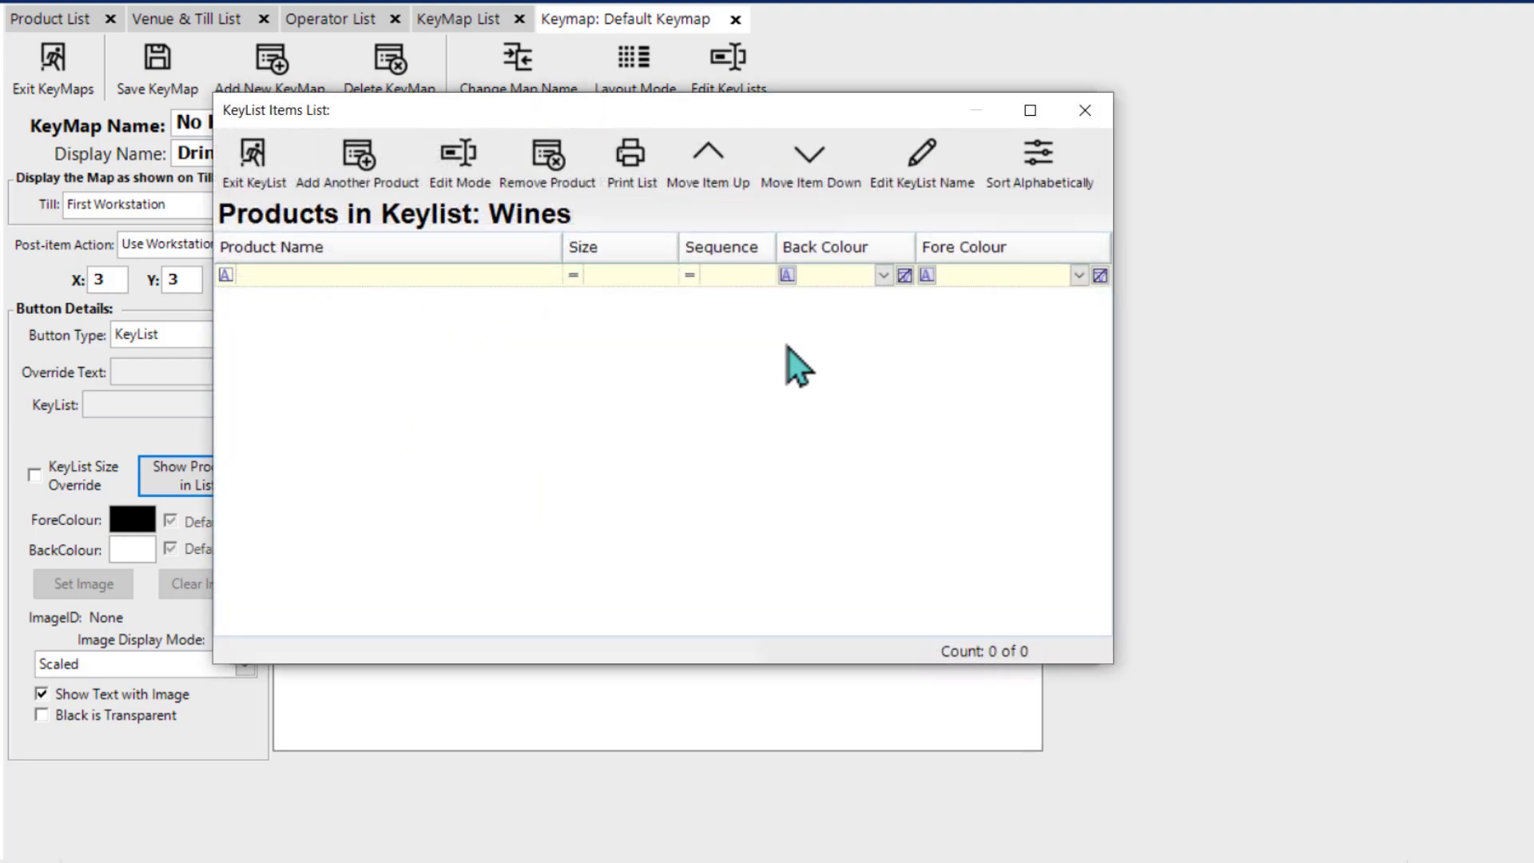
# Step: Add all Wine & Sparkling products, including sub products, from Allegra Pinot Grigio to Vergajolo to the Wines key list with Select Size
pyautogui.click(352, 170)
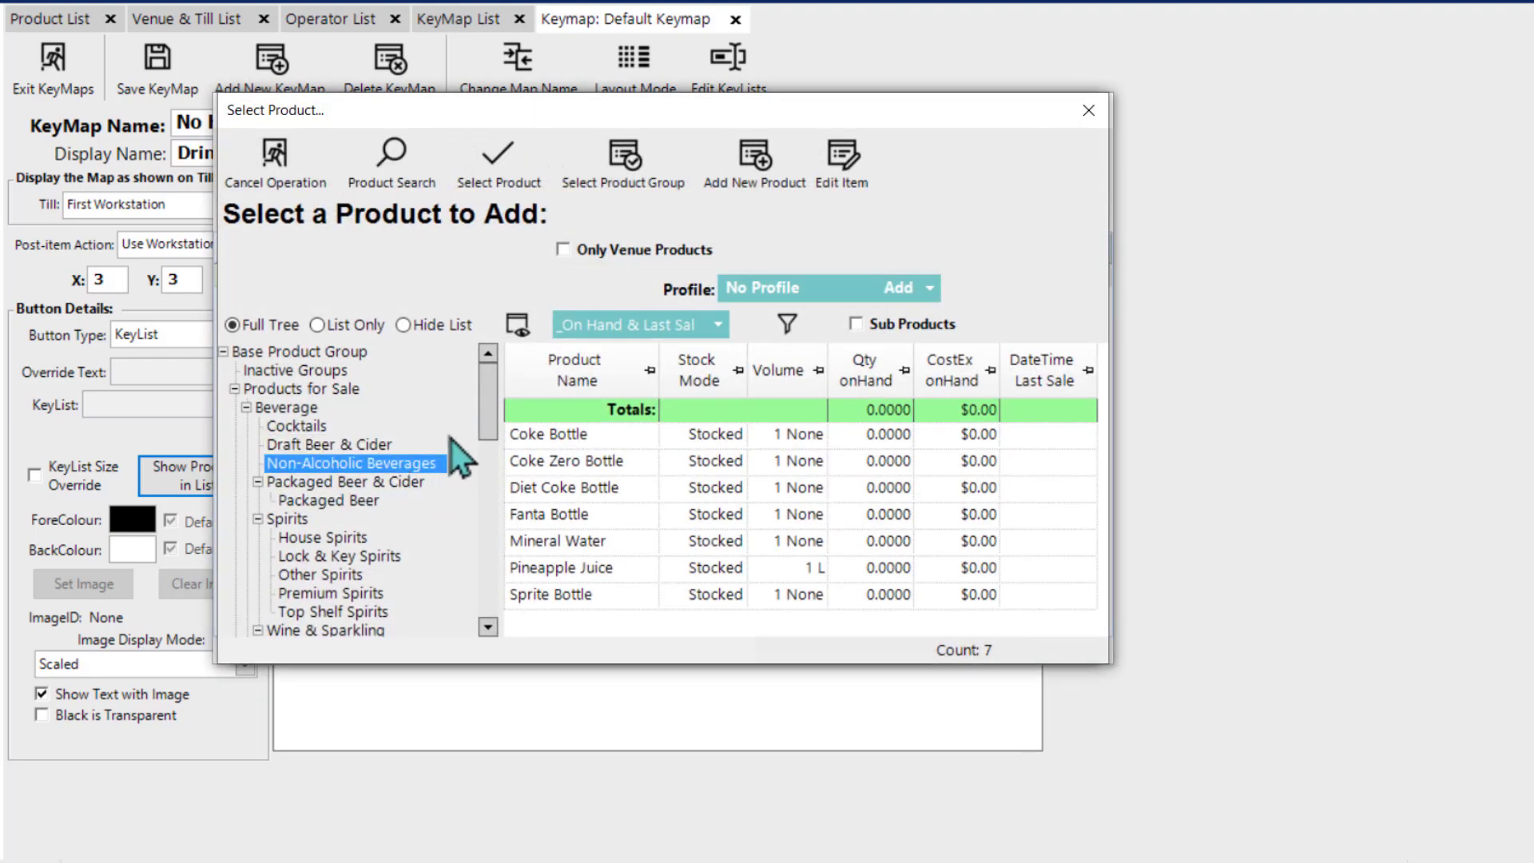
pyautogui.scroll(-3, 491, 406)
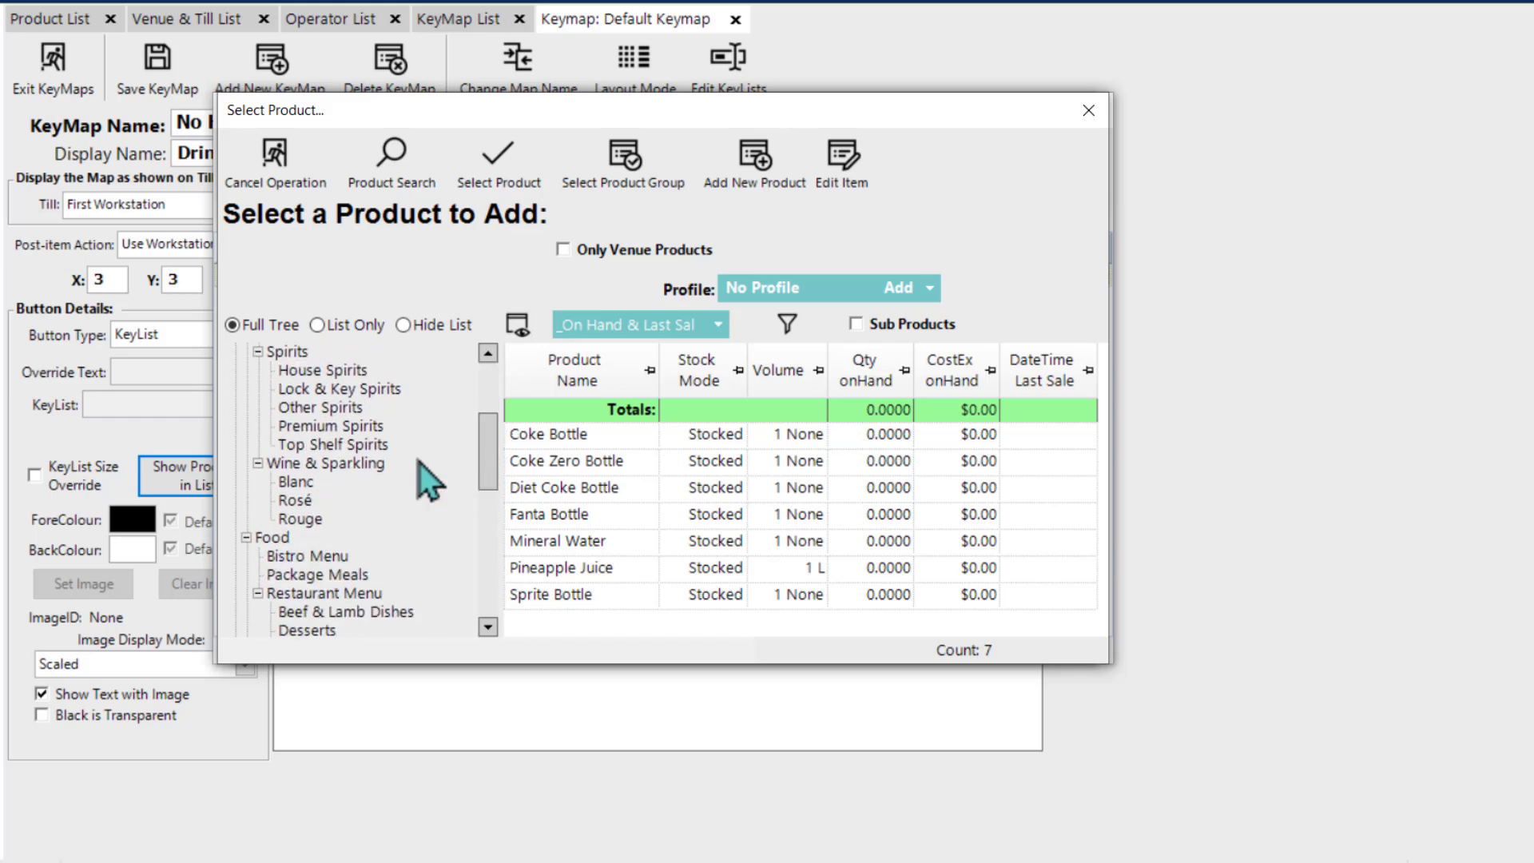
pyautogui.click(335, 465)
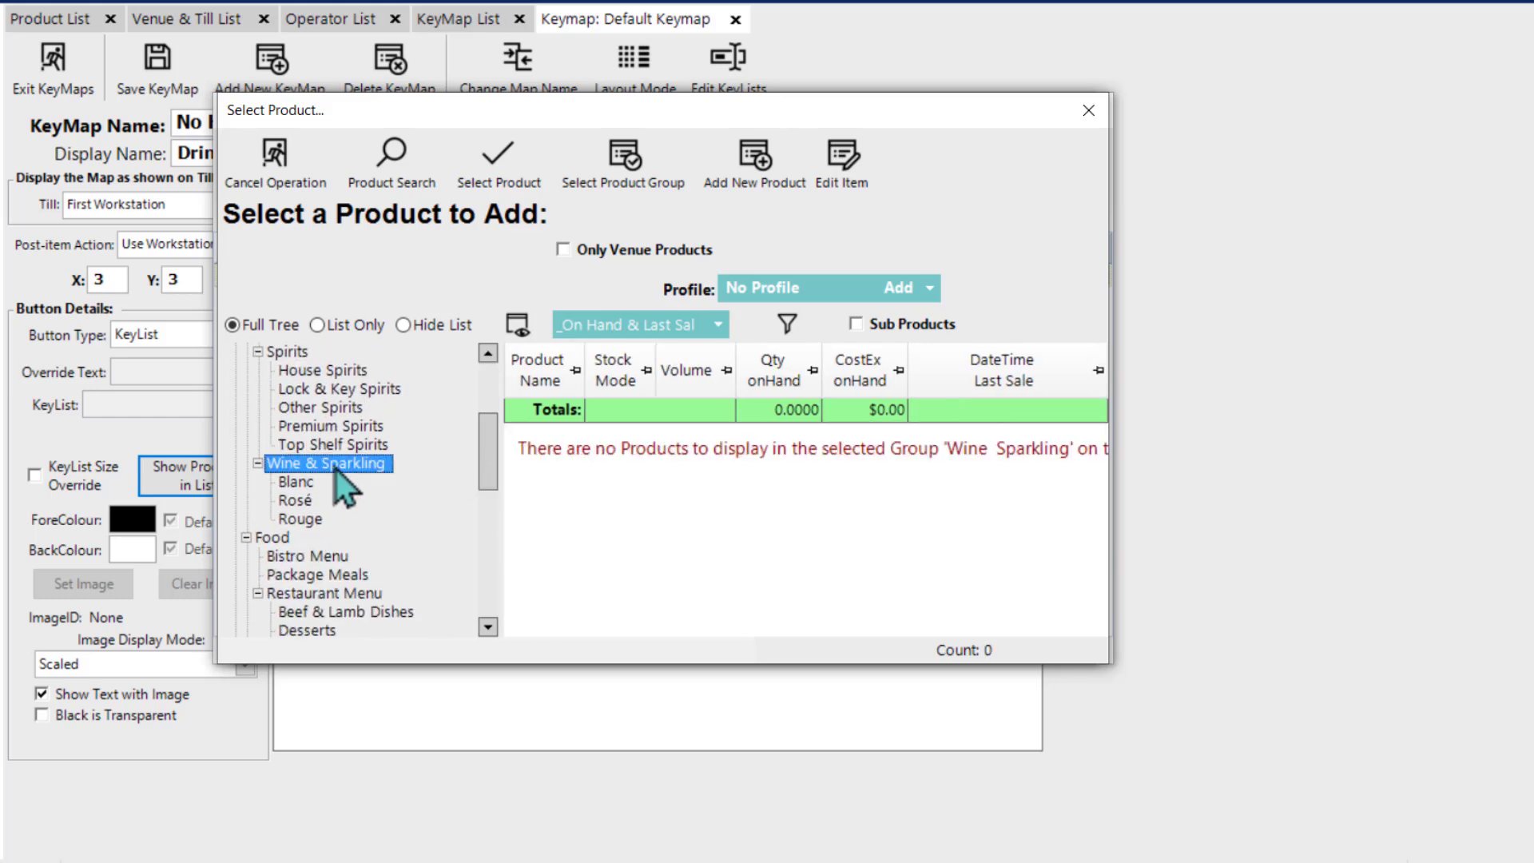
pyautogui.click(858, 324)
pyautogui.click(665, 438)
pyautogui.scroll(-1, 684, 492)
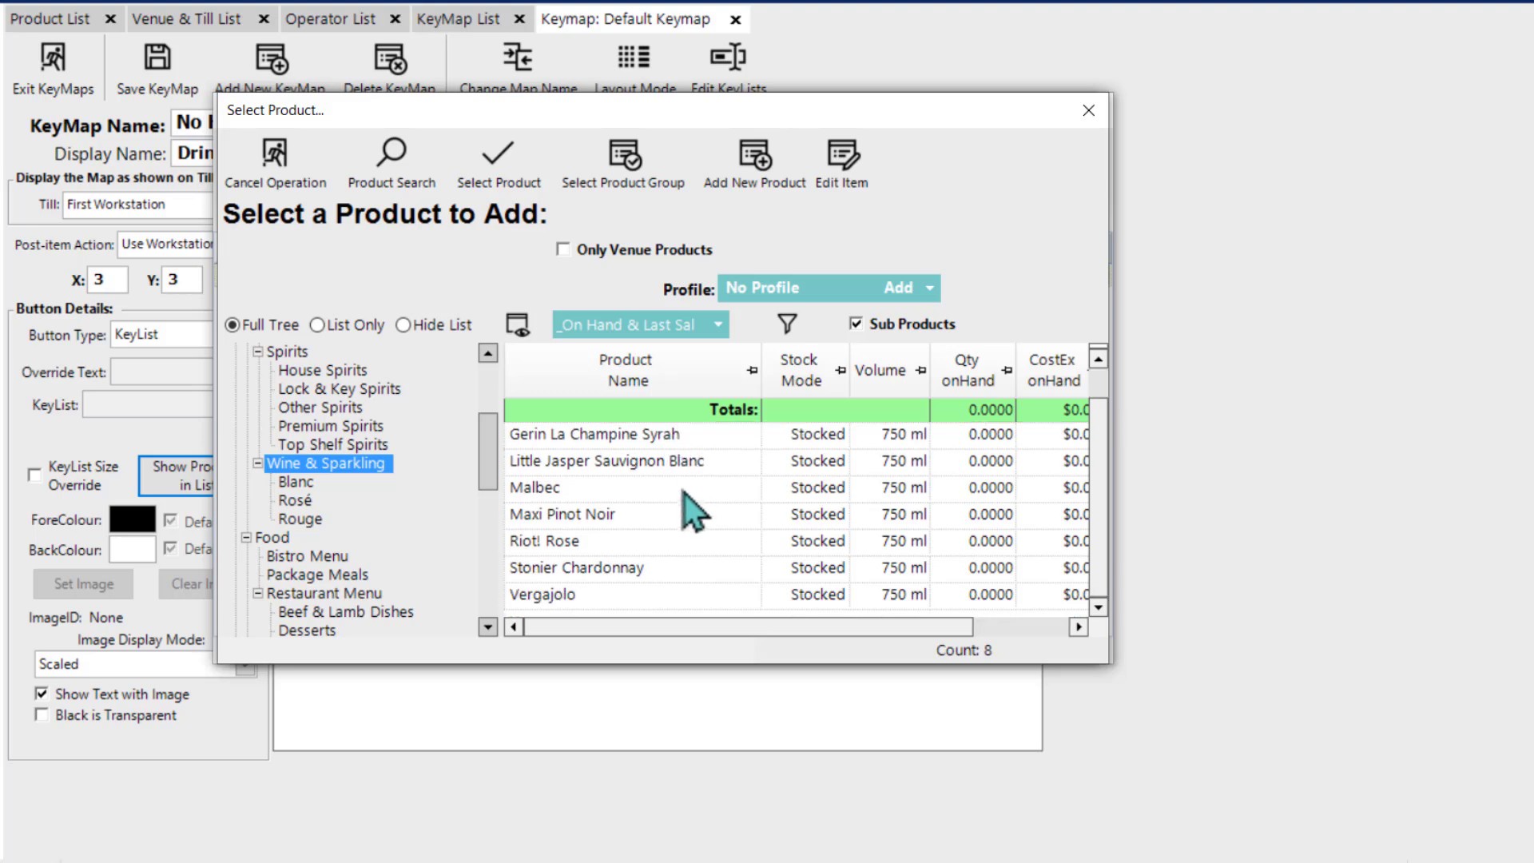
pyautogui.keyDown('shift'); pyautogui.click(683, 592); pyautogui.keyUp('shift')
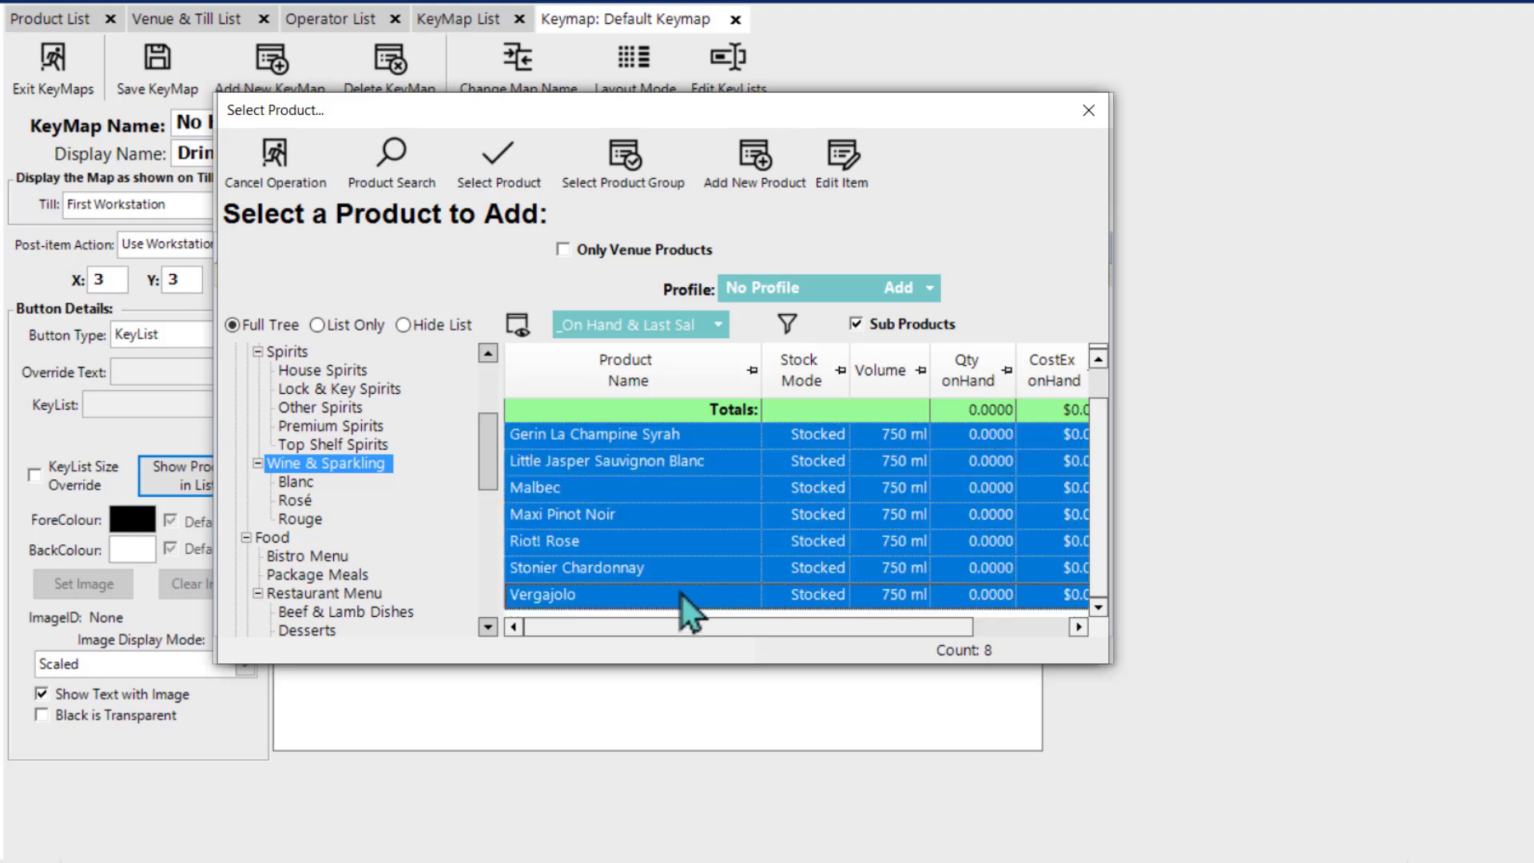
pyautogui.click(515, 169)
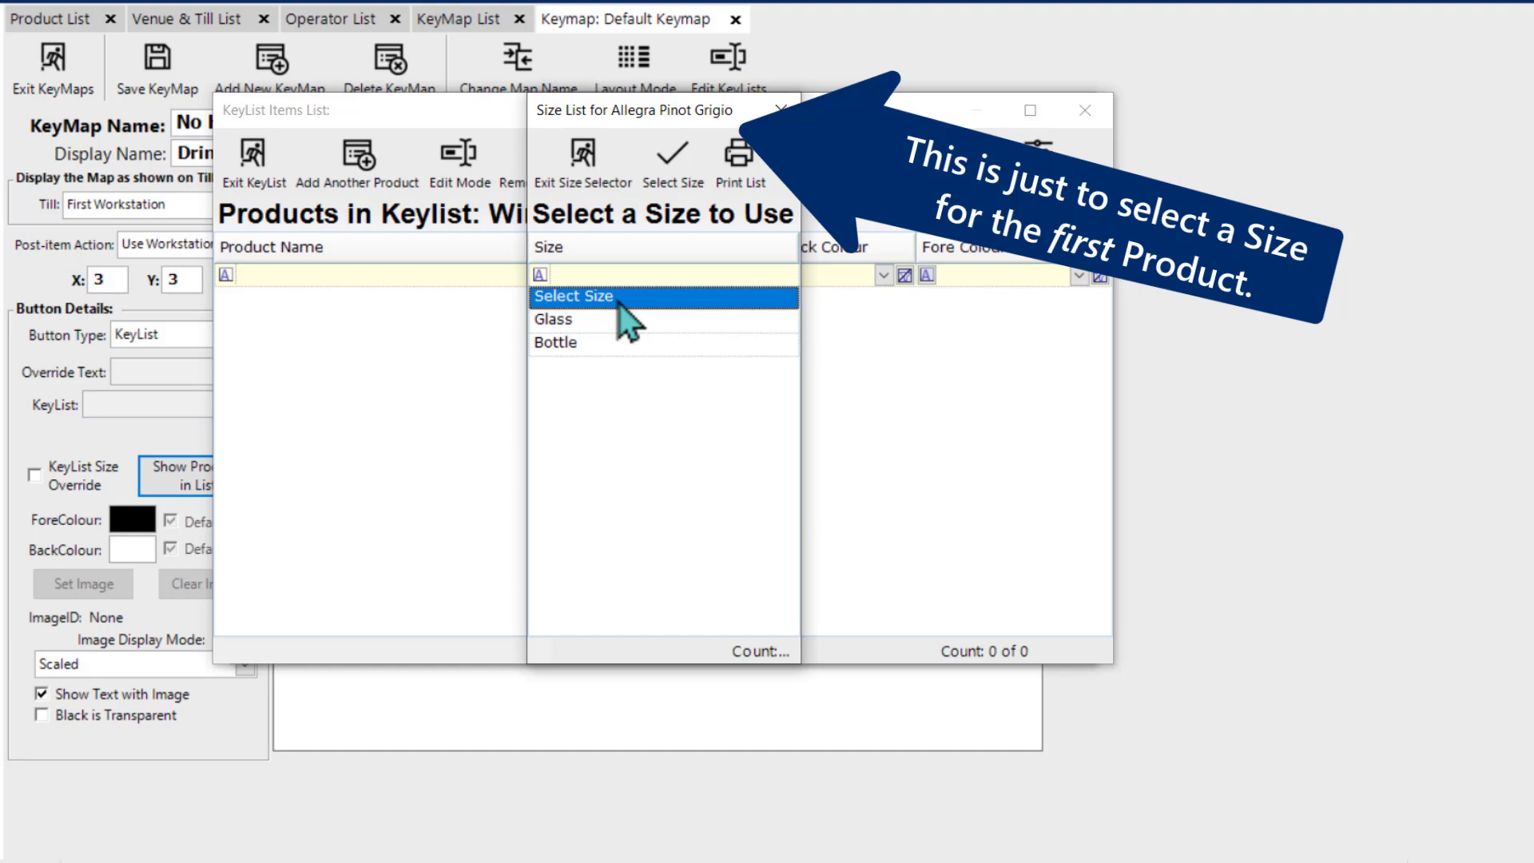
pyautogui.doubleClick(620, 303)
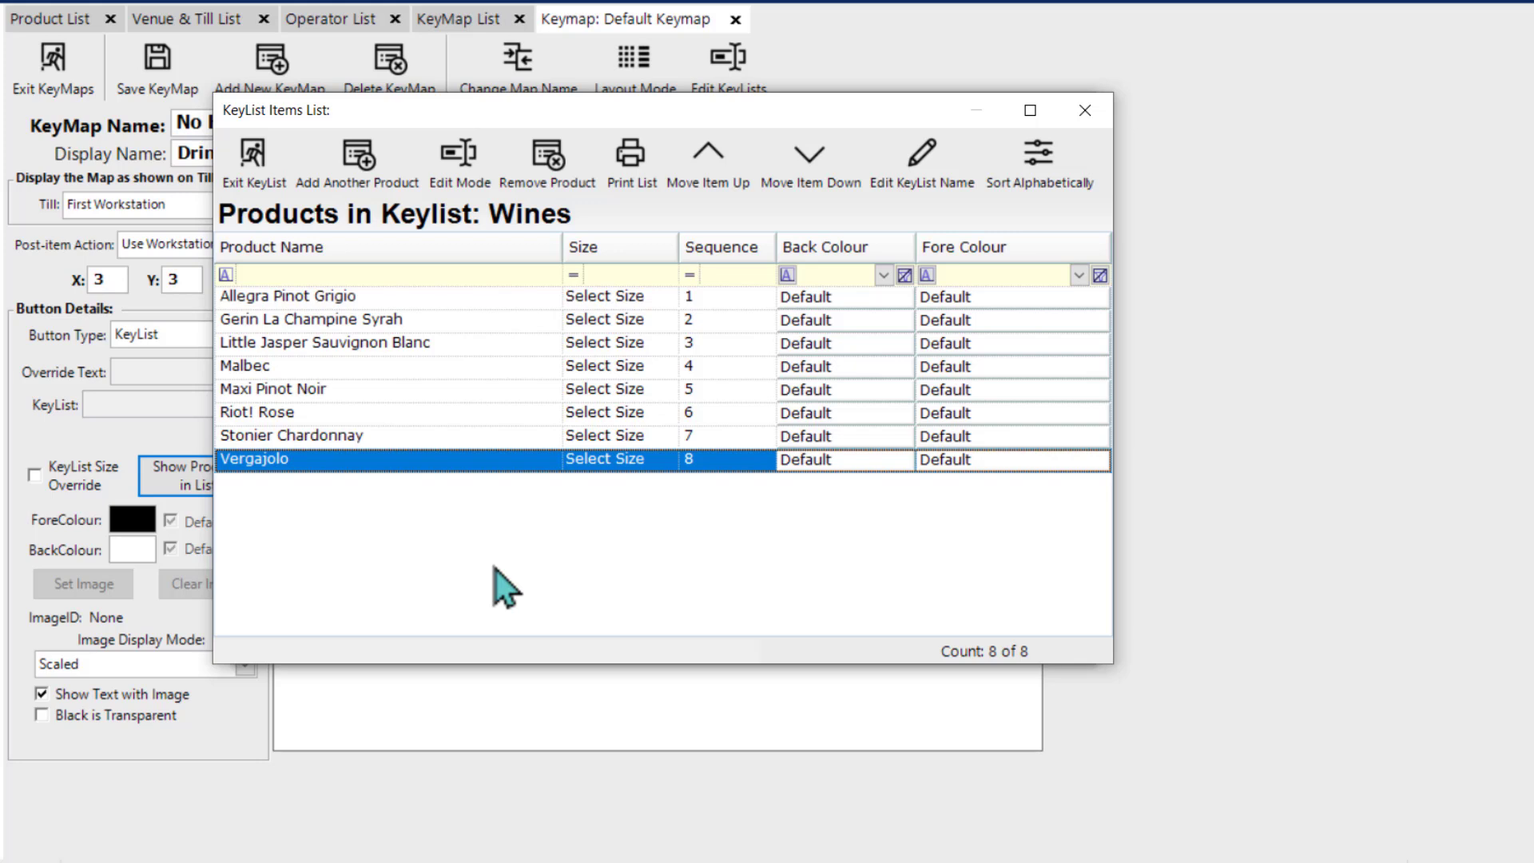
# Step: Set the size of Allegra Pinot Grigio and Gerin La Champine Syrah to Bottle in the Wines key list
pyautogui.click(664, 301)
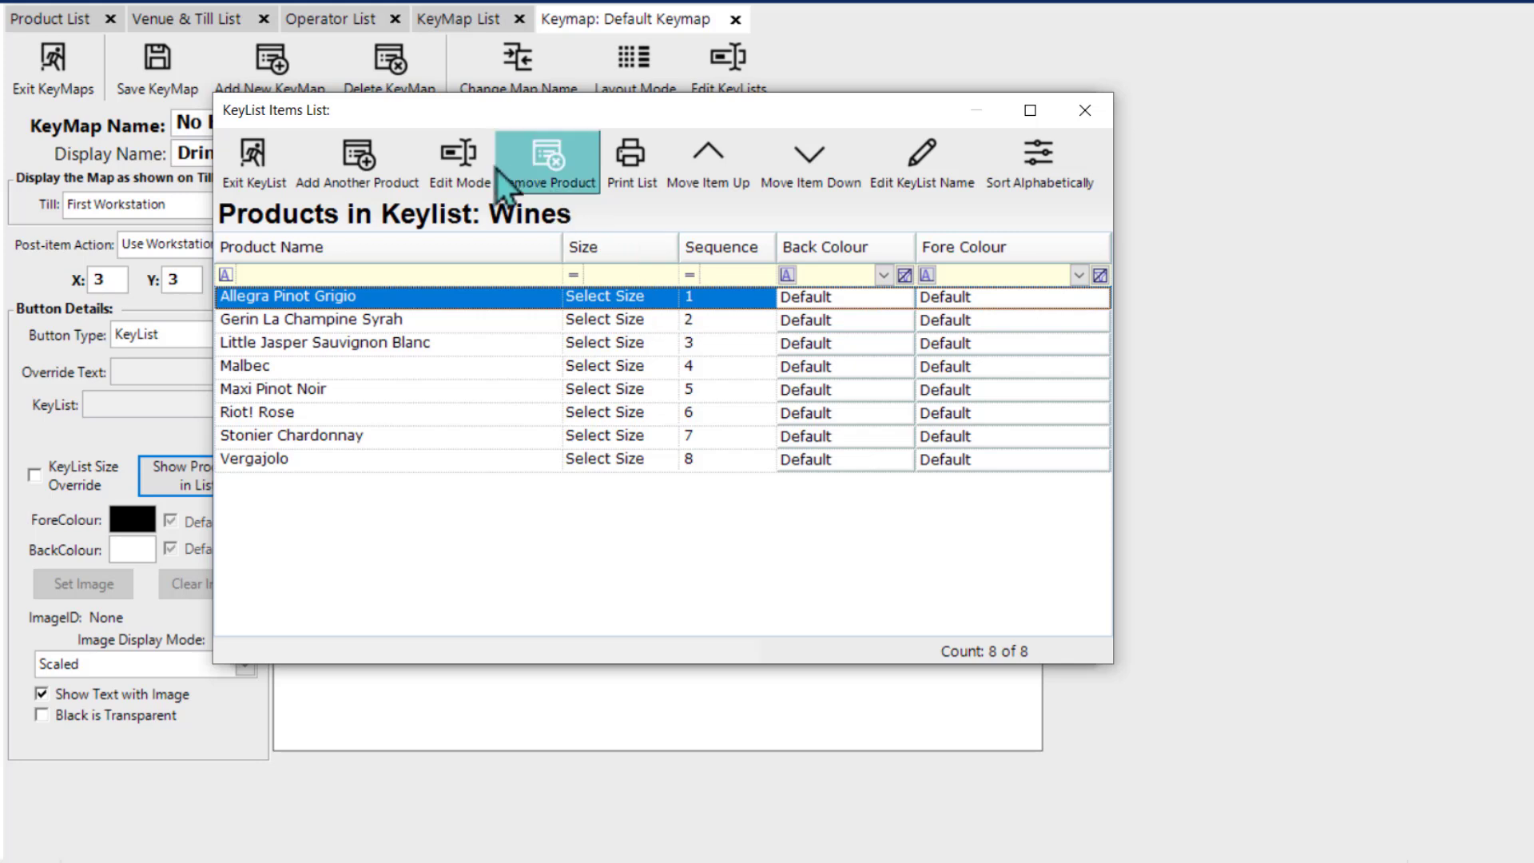
pyautogui.click(467, 166)
pyautogui.click(670, 300)
pyautogui.click(668, 298)
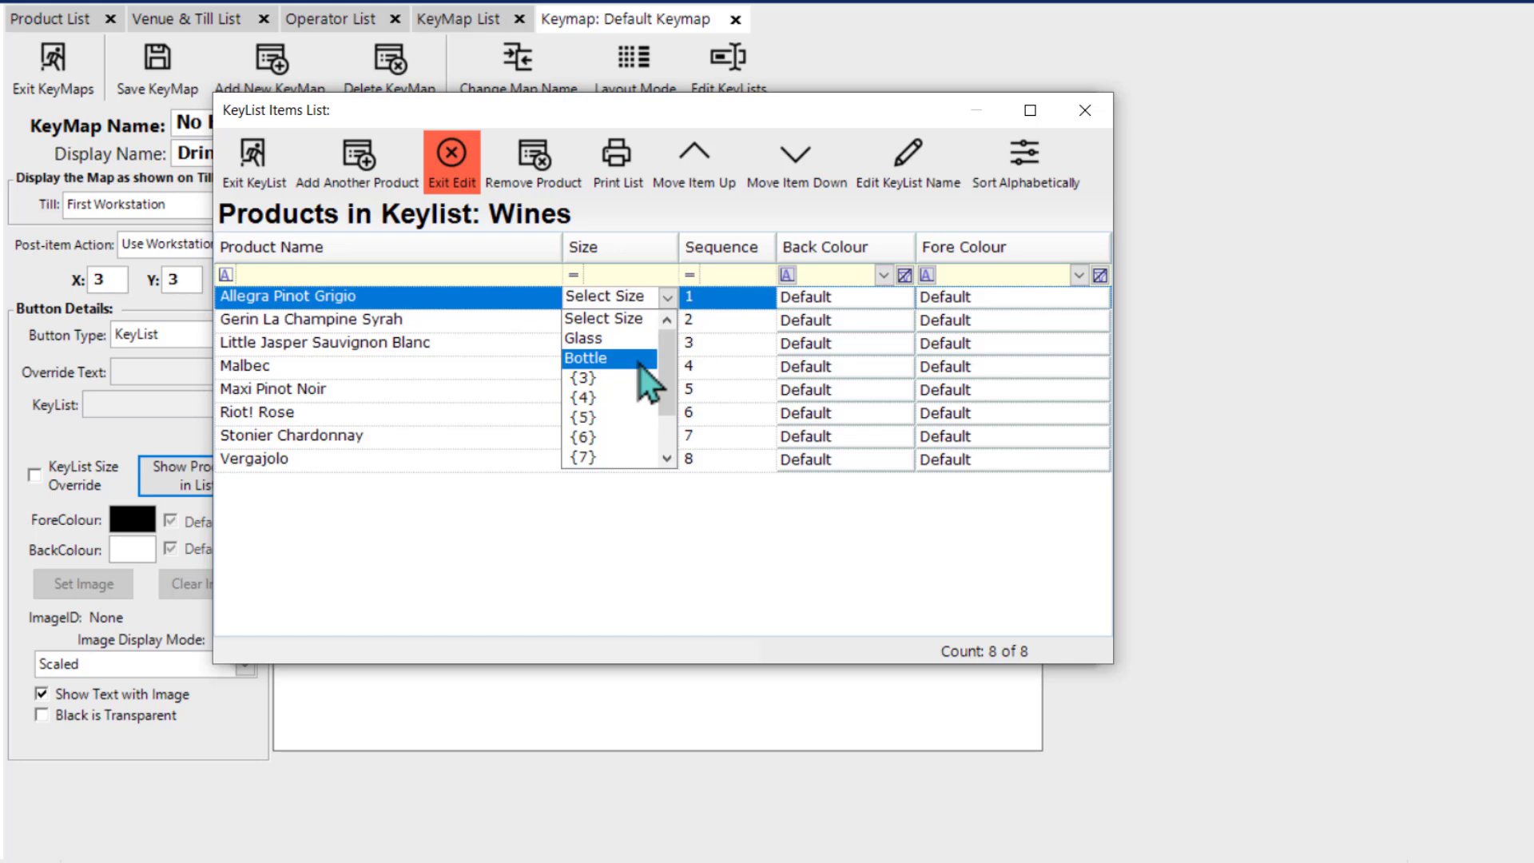
pyautogui.click(639, 364)
pyautogui.click(668, 320)
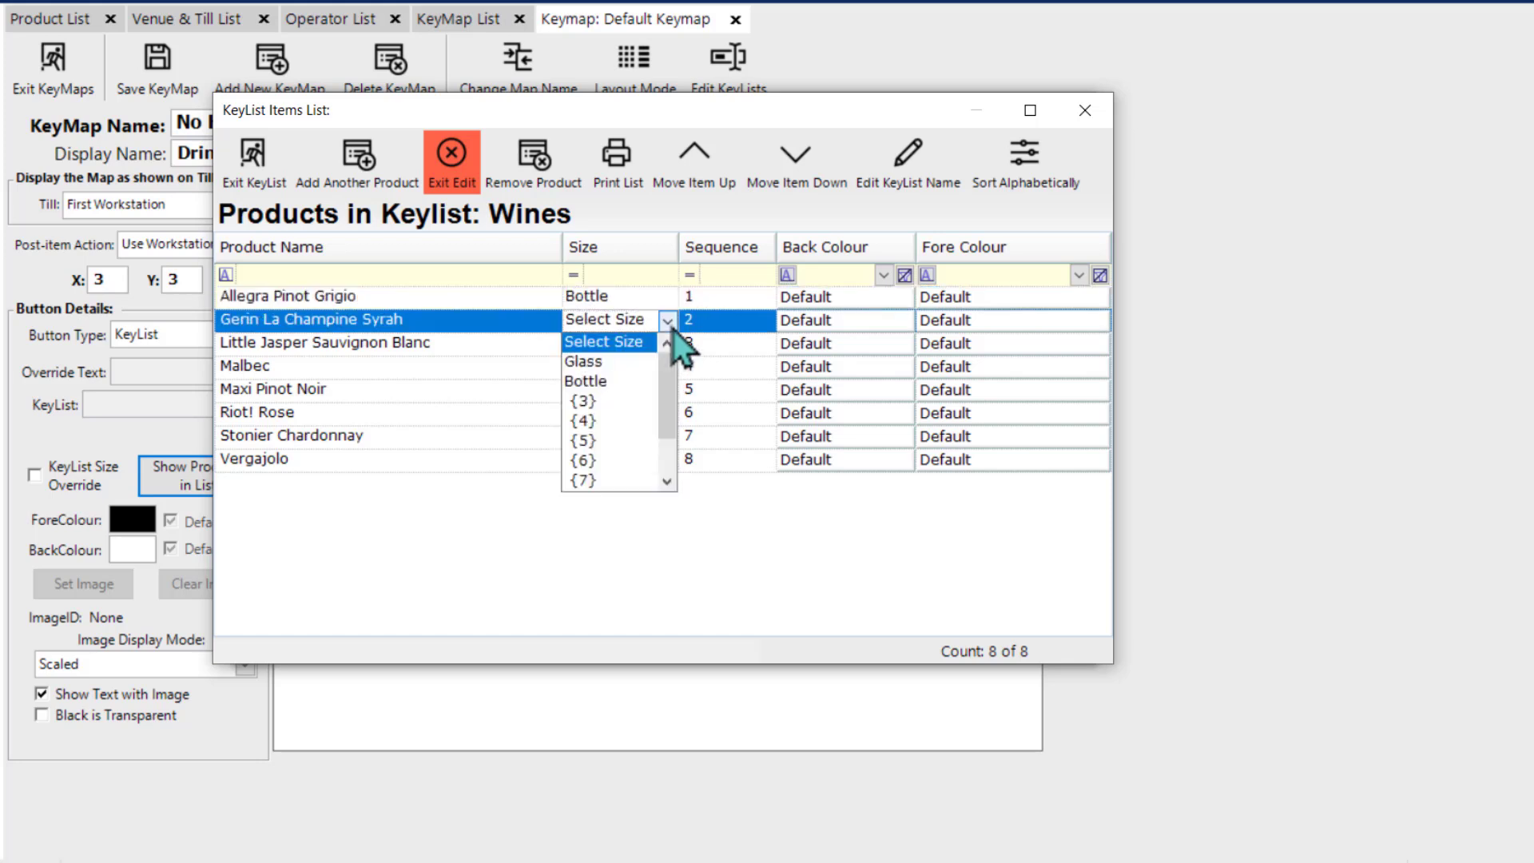
pyautogui.click(634, 381)
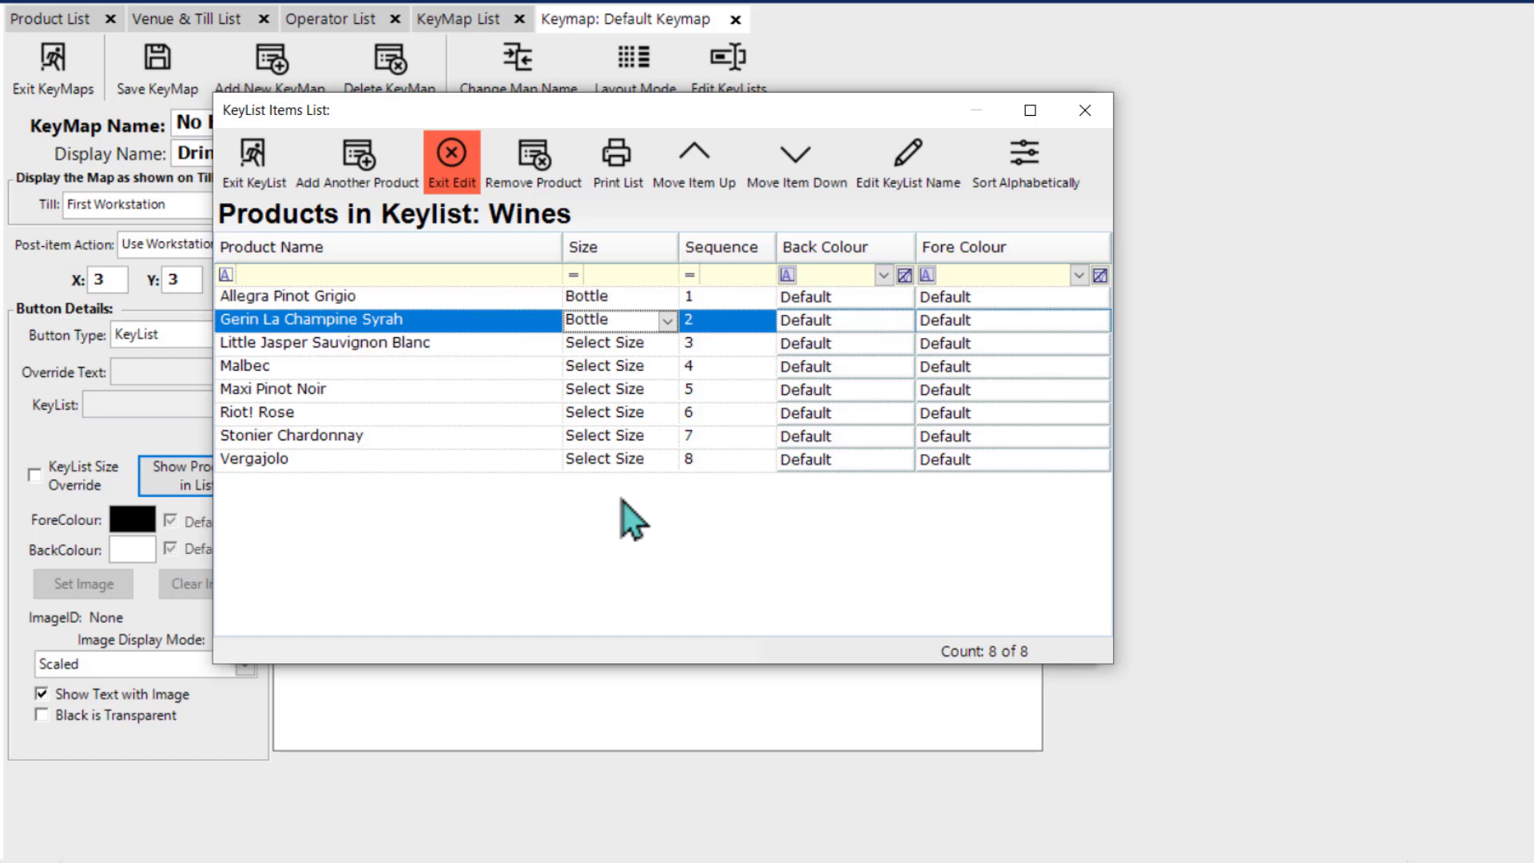
# Step: Set the size of Gerin La Champine Syrah and Allegra Pinot Grigio back to Select Size and finish editing the items
pyautogui.click(667, 321)
pyautogui.moveTo(662, 378); pyautogui.dragTo(658, 324)
pyautogui.click(640, 343)
pyautogui.click(667, 298)
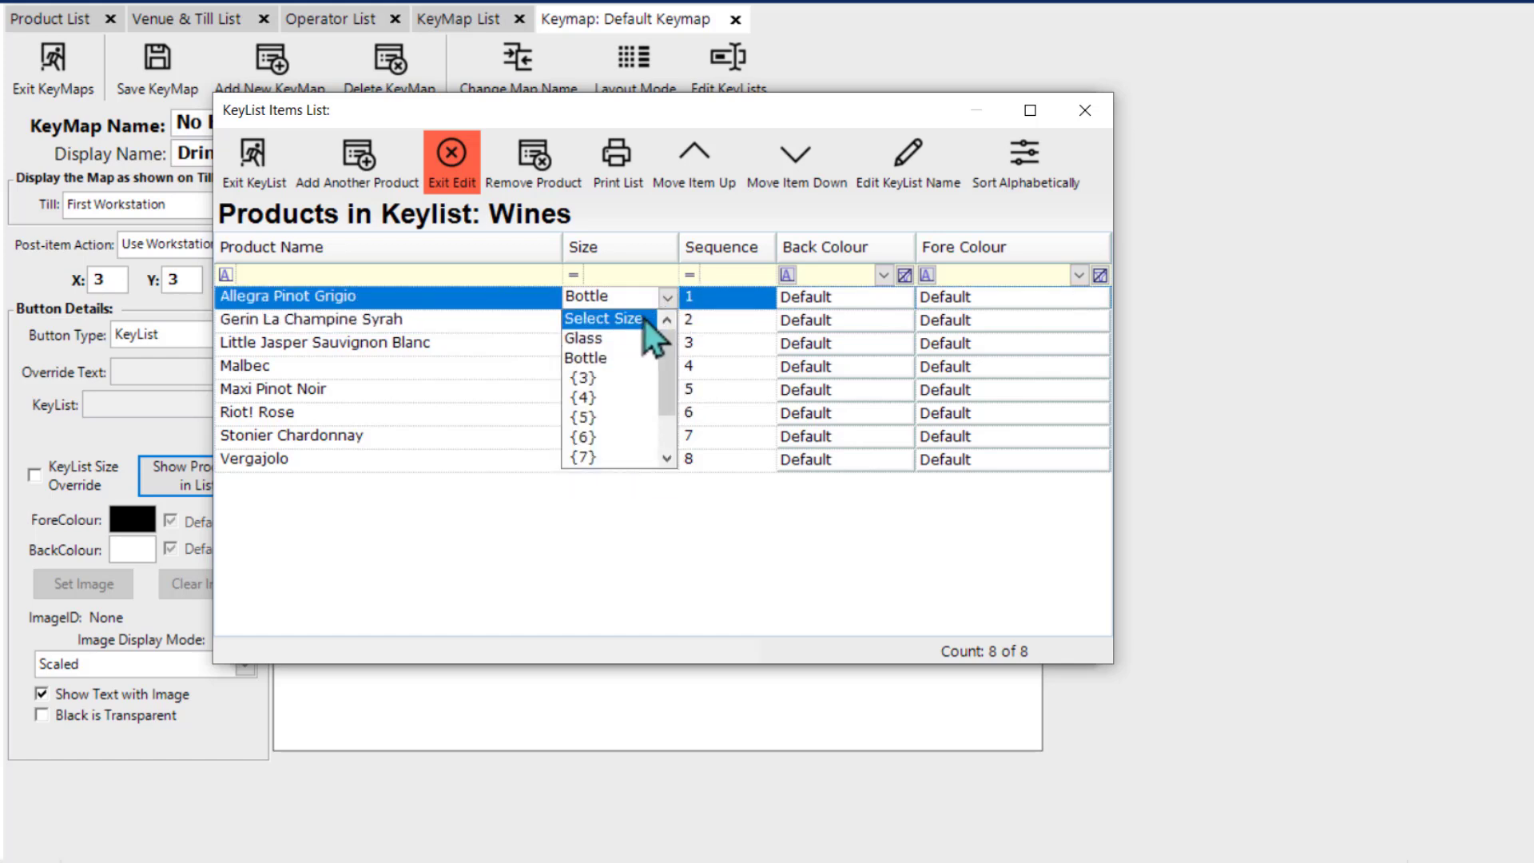
pyautogui.click(644, 319)
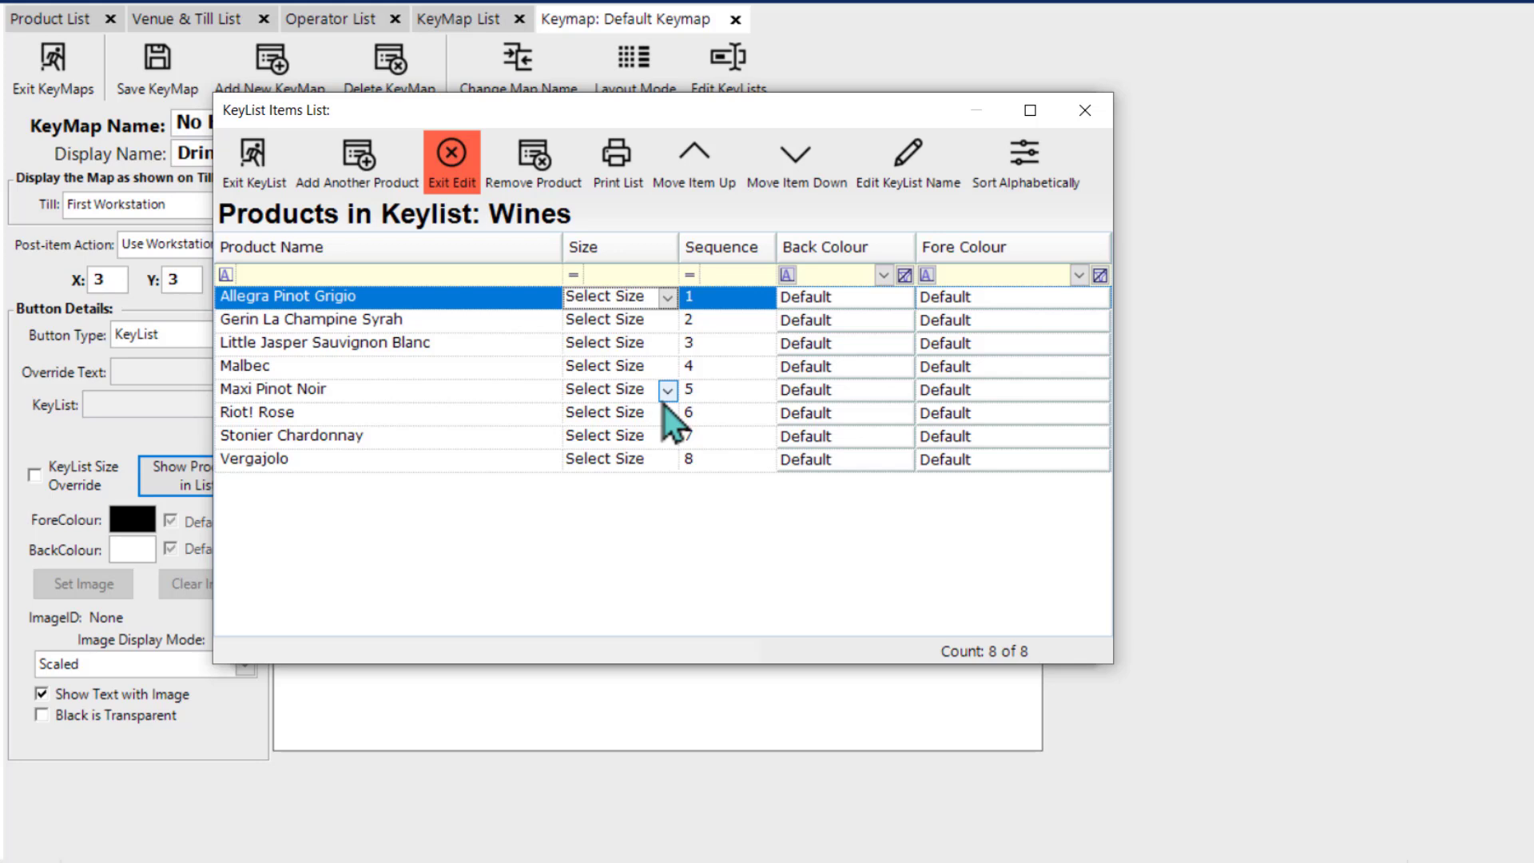
pyautogui.click(452, 160)
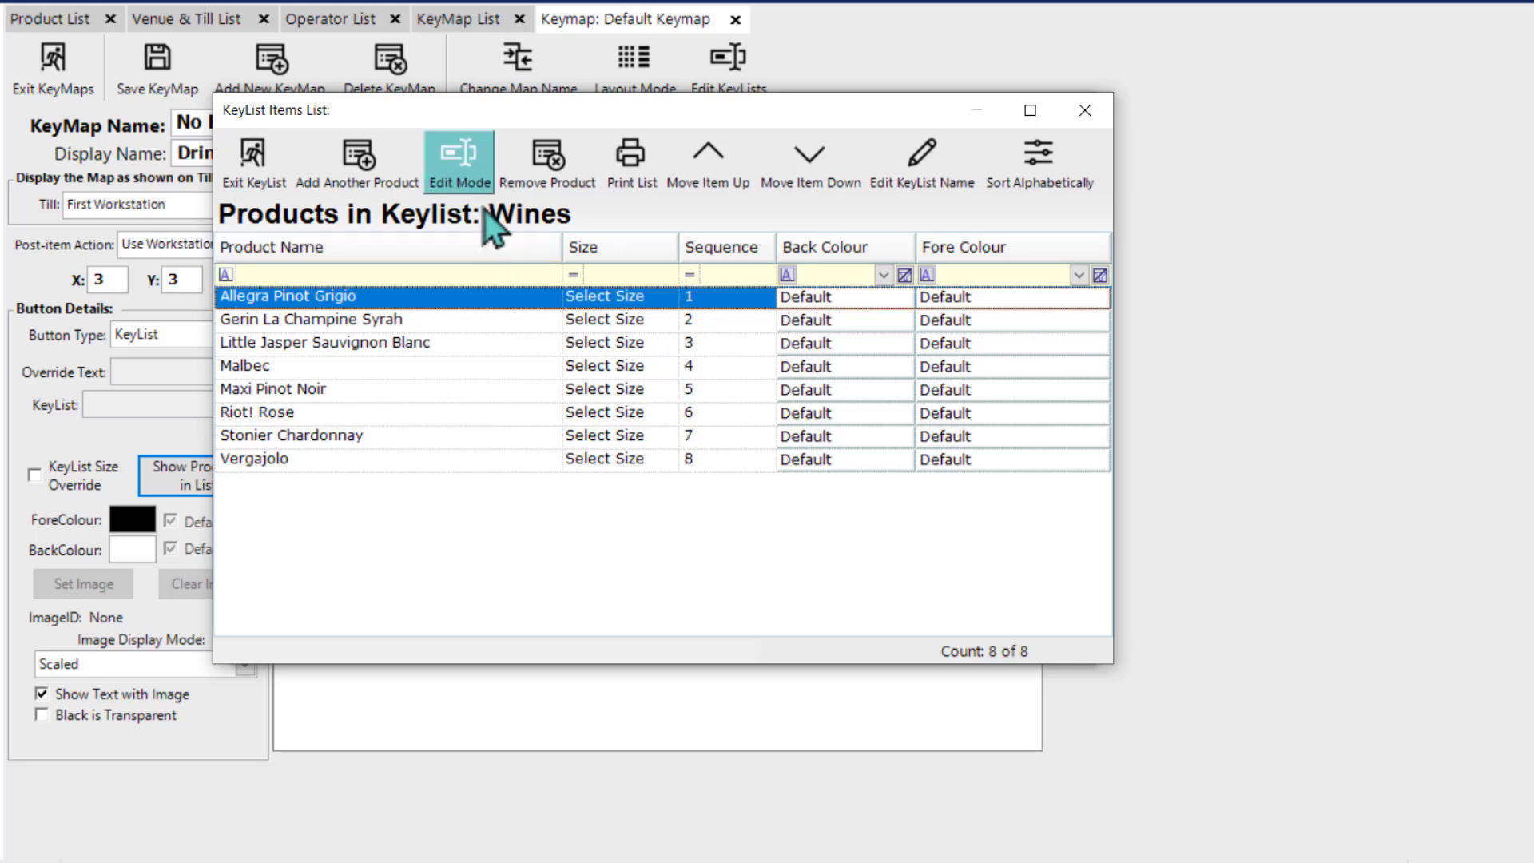
# Step: Assign the Wines key list to the button at X 3, Y 3 and override its key list size with Bottle
pyautogui.click(251, 181)
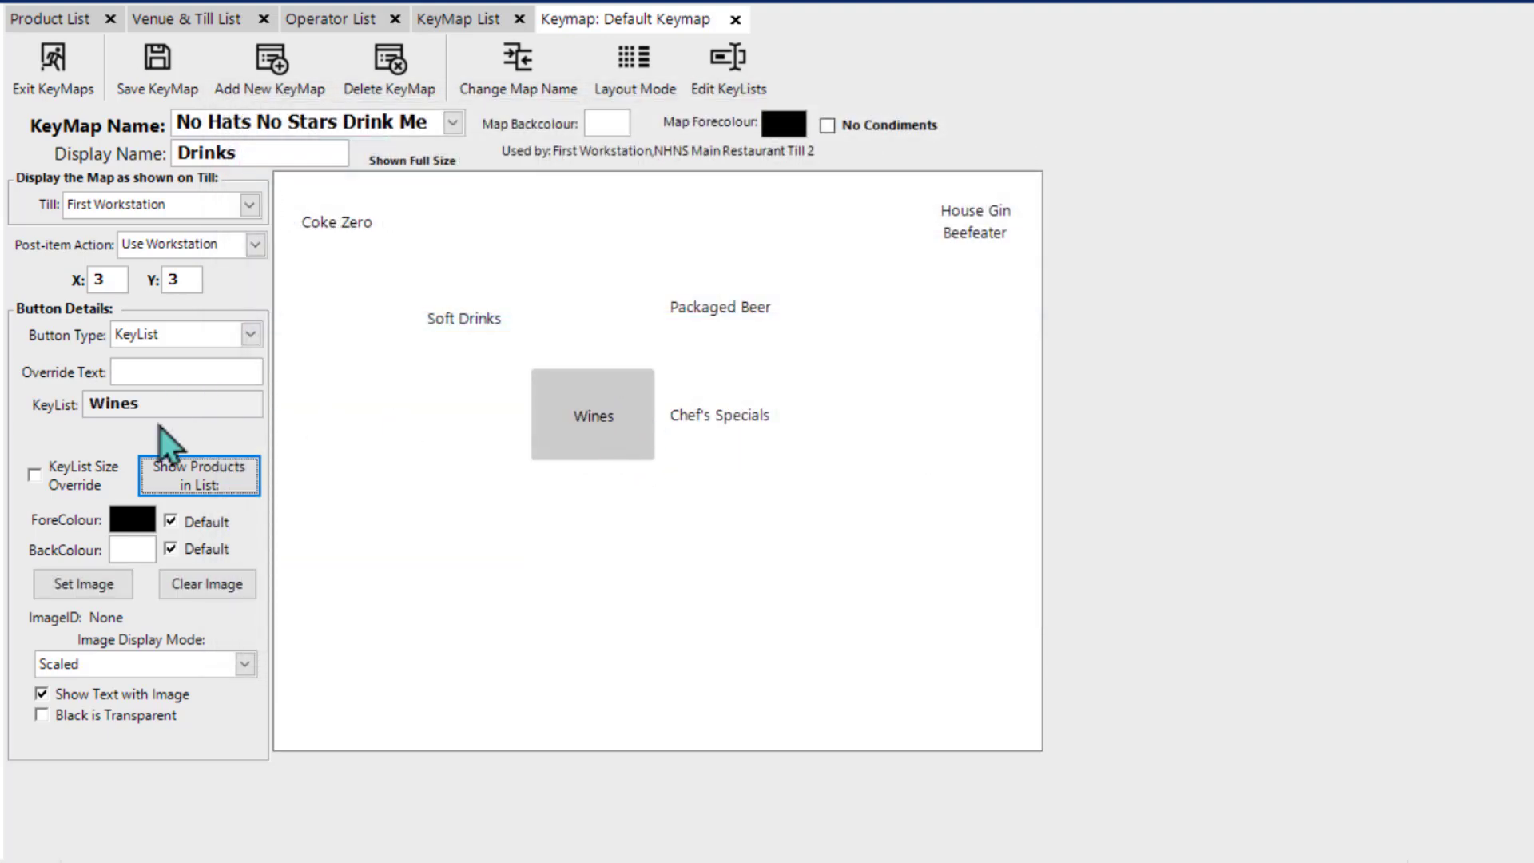
pyautogui.click(35, 477)
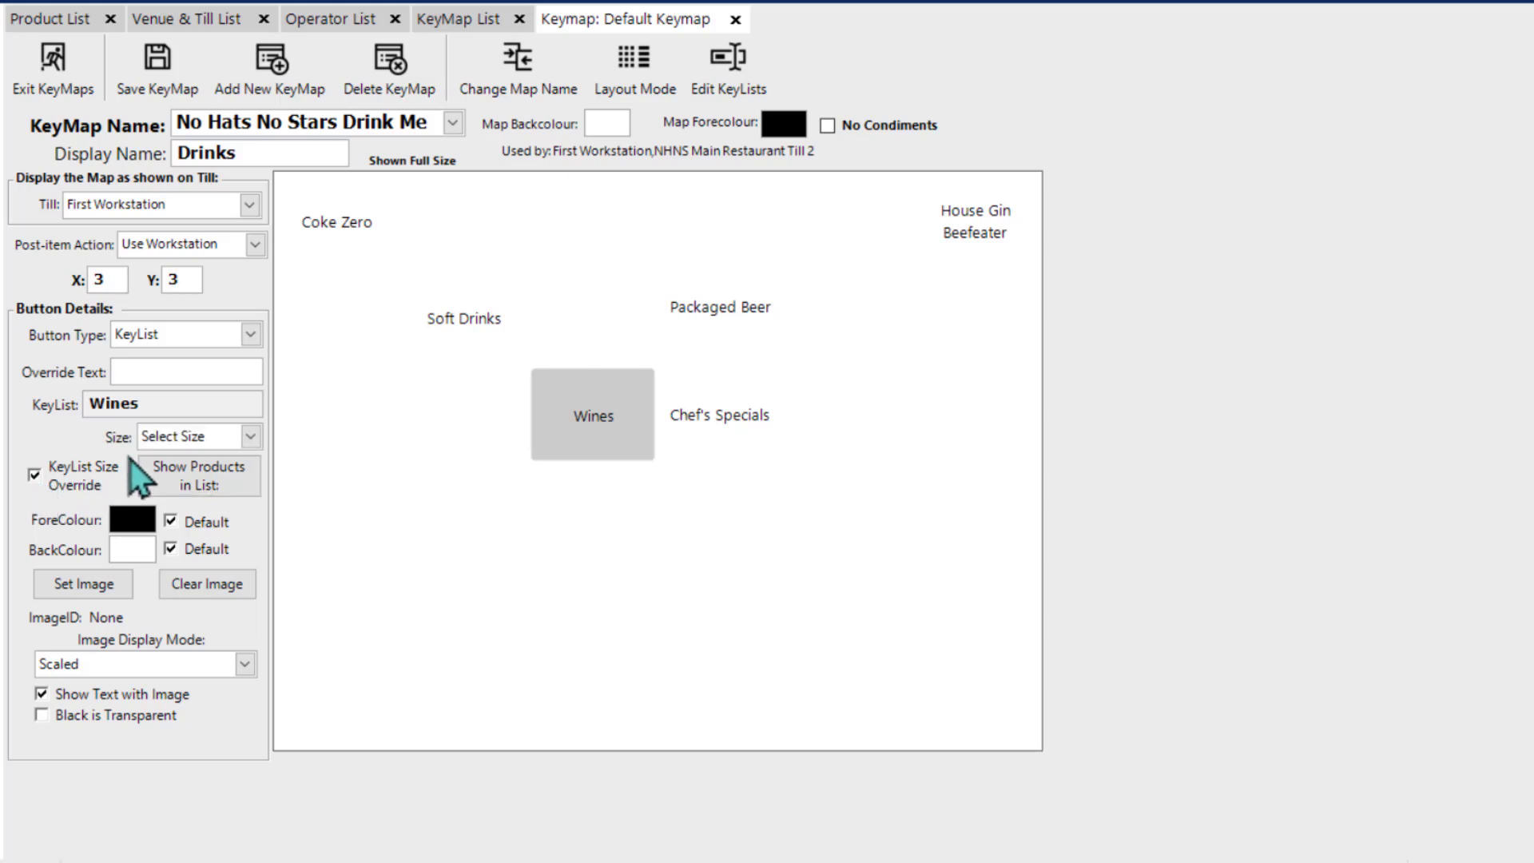
pyautogui.click(249, 437)
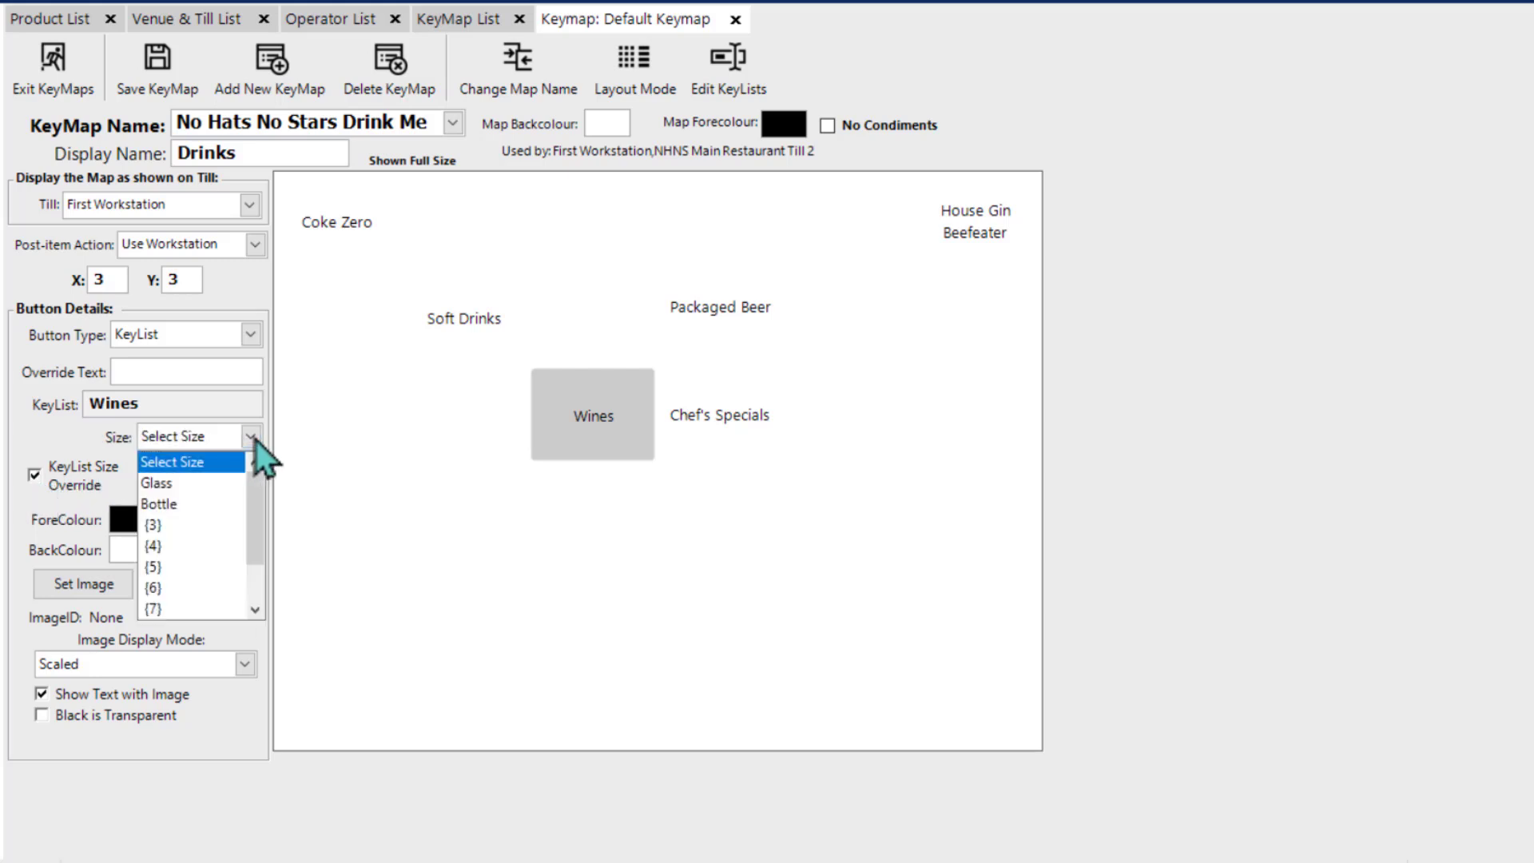
pyautogui.click(209, 507)
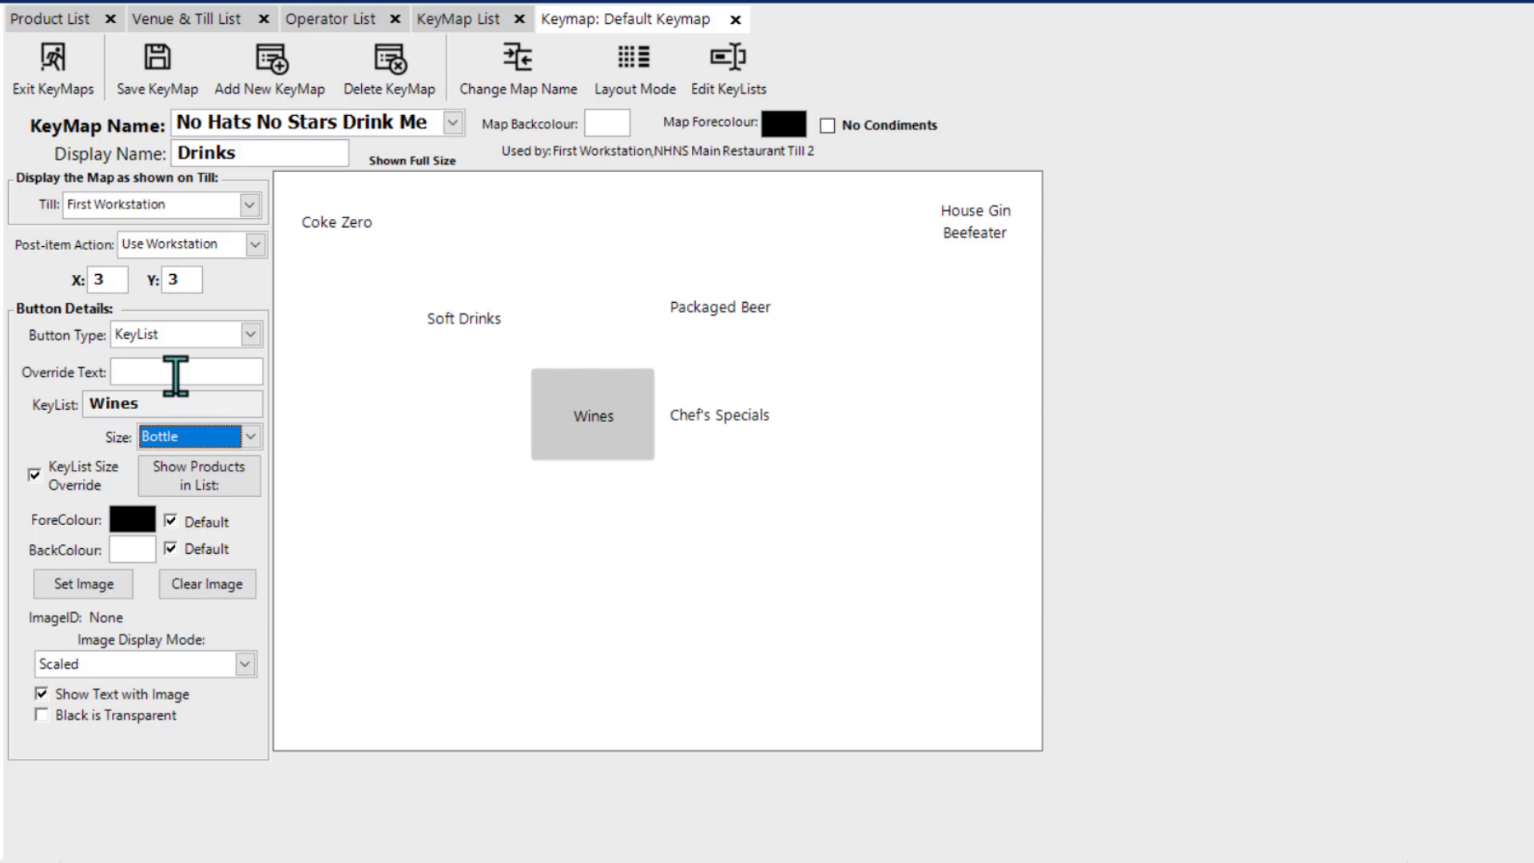
# Step: Set the override text of the Wines button to "Wine Bottles"
pyautogui.click(176, 373)
pyautogui.write('Win')
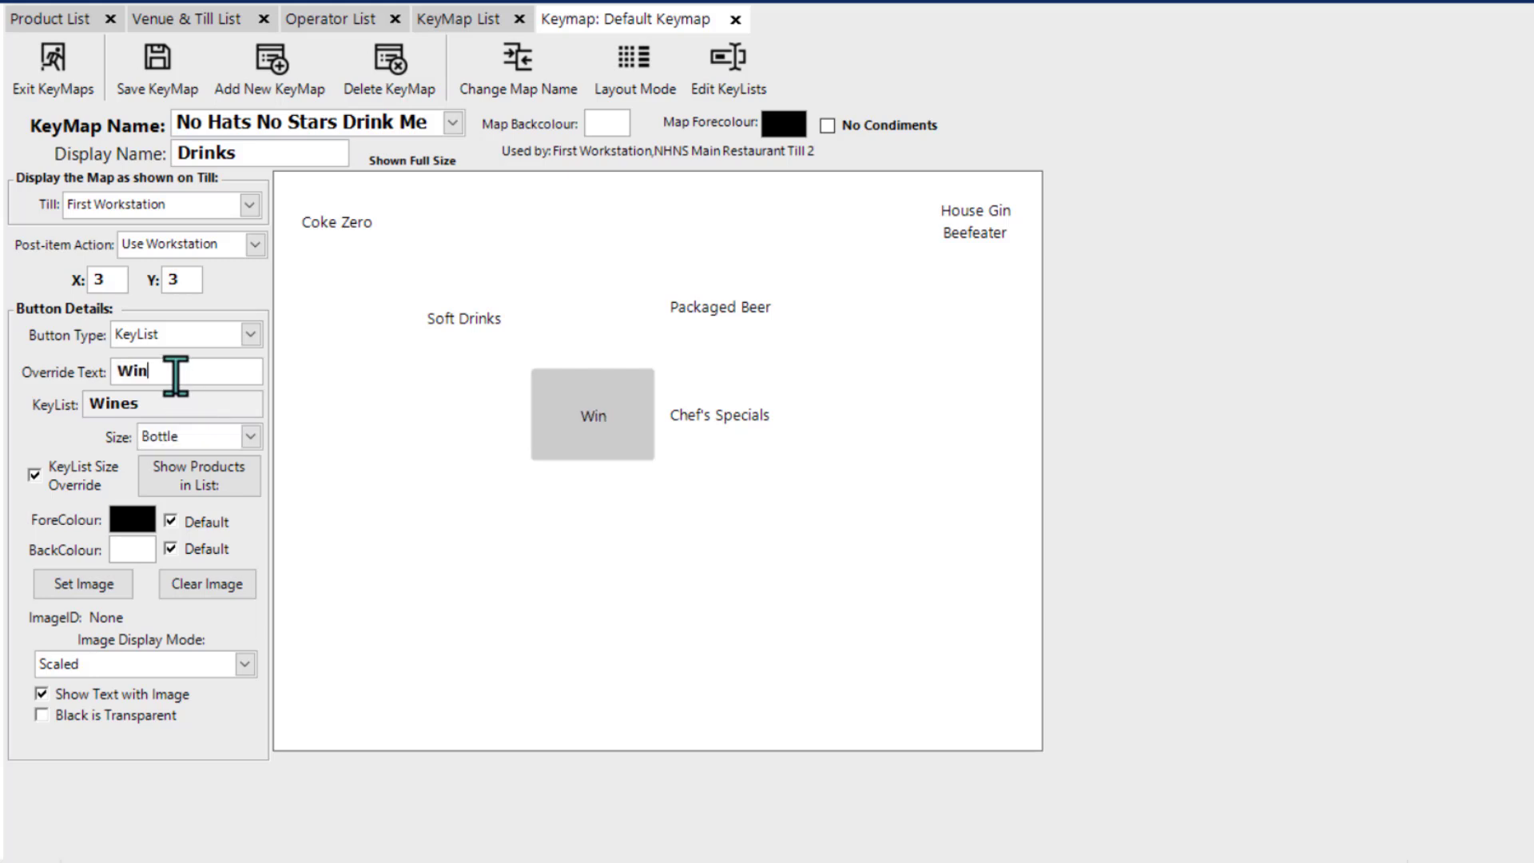
pyautogui.write('e Bottles')
pyautogui.click(577, 483)
# Step: Copy the Wine Bottles button to the empty button below it at X 3, Y 4
pyautogui.rightClick(559, 411)
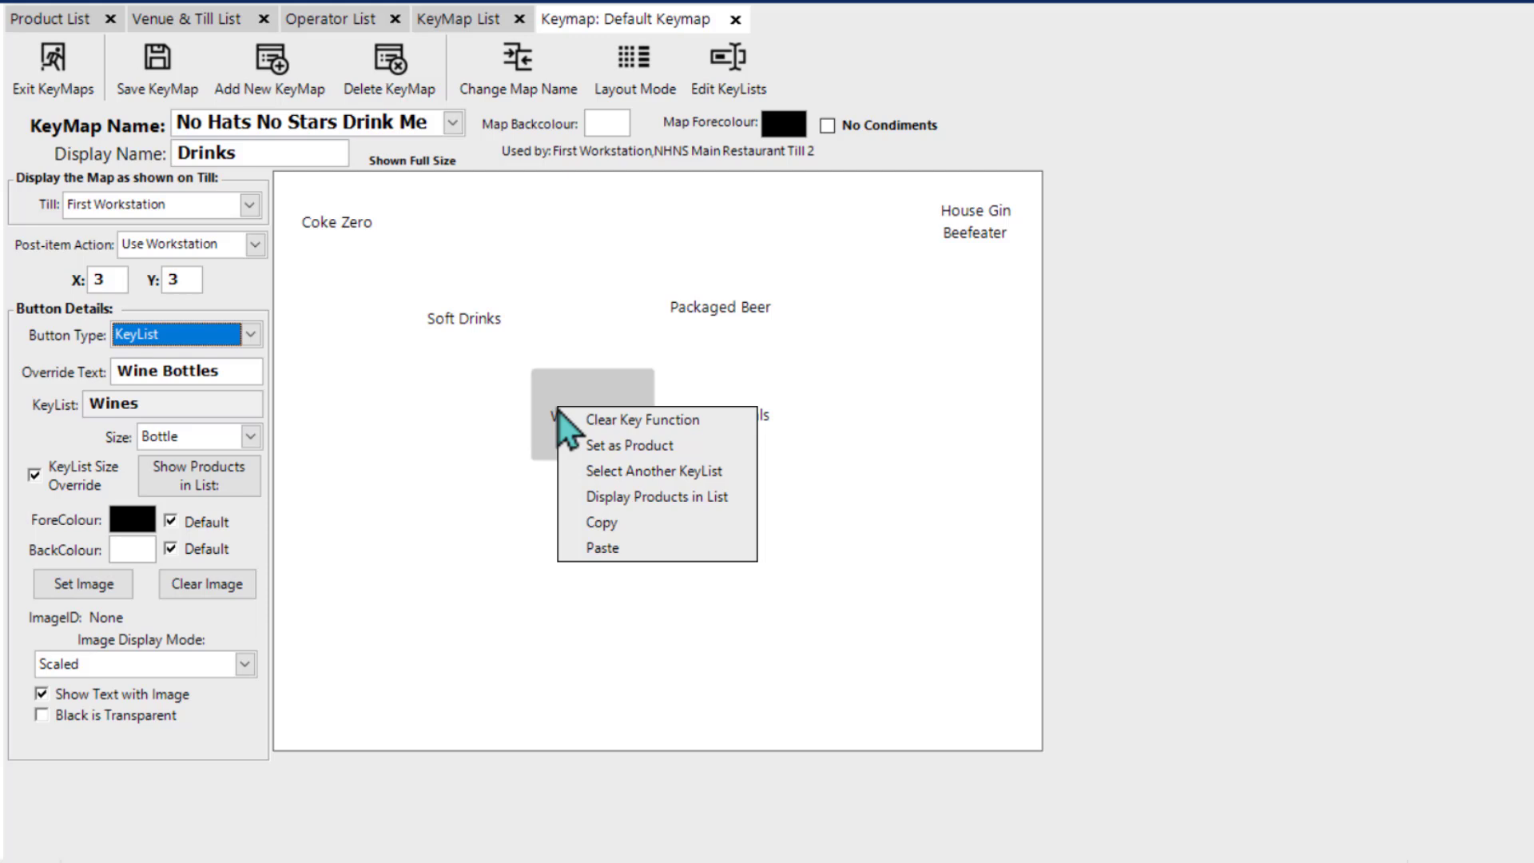
pyautogui.click(607, 521)
pyautogui.rightClick(599, 491)
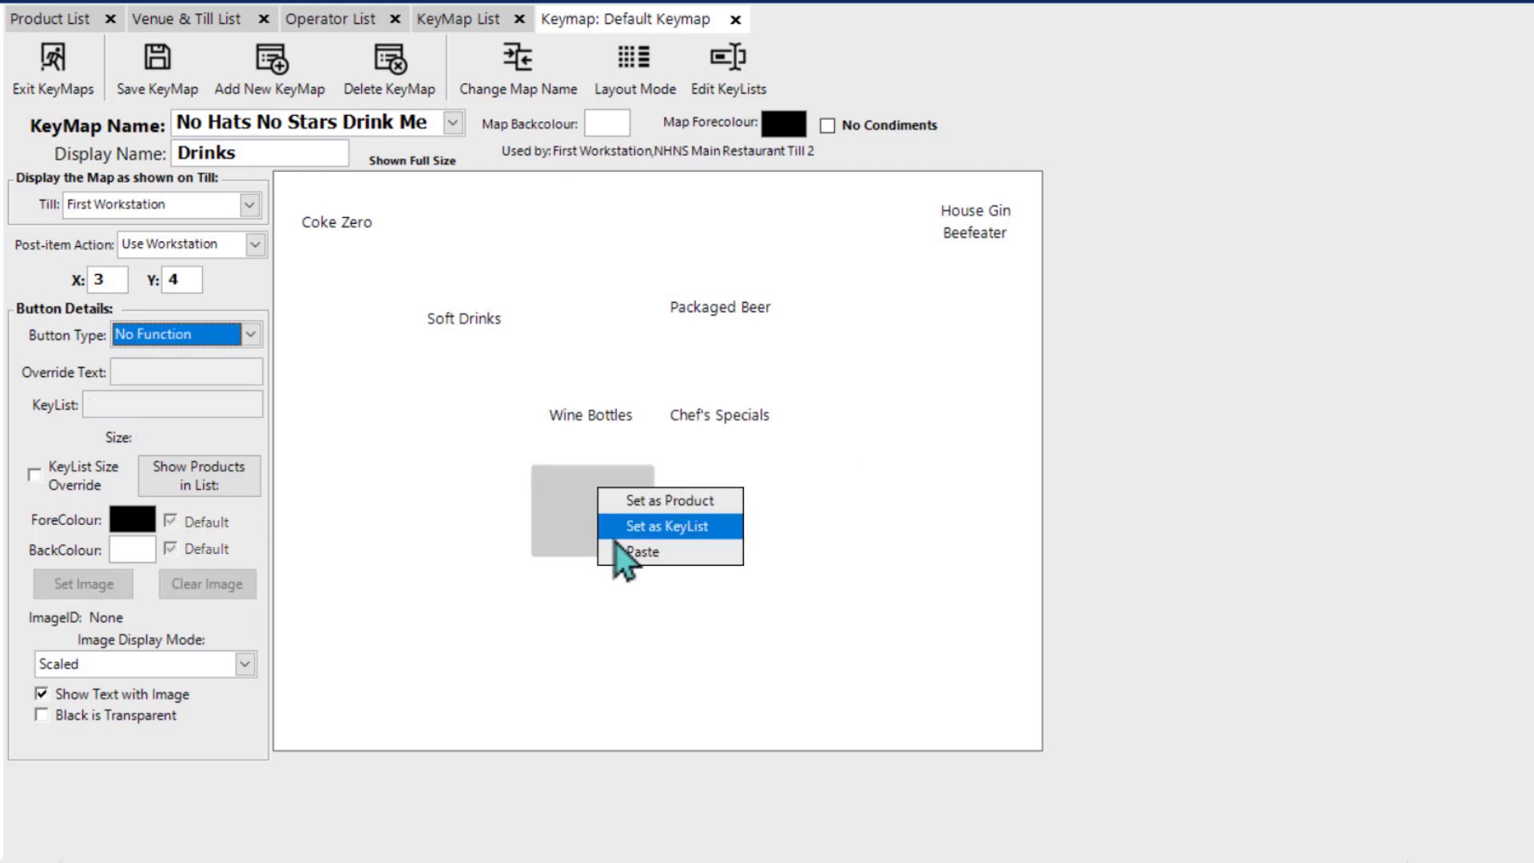
pyautogui.click(611, 550)
# Step: Set the override text of the copied button at X 3, Y 4 to "Wine Glass" and its size to Glass
pyautogui.doubleClick(195, 369)
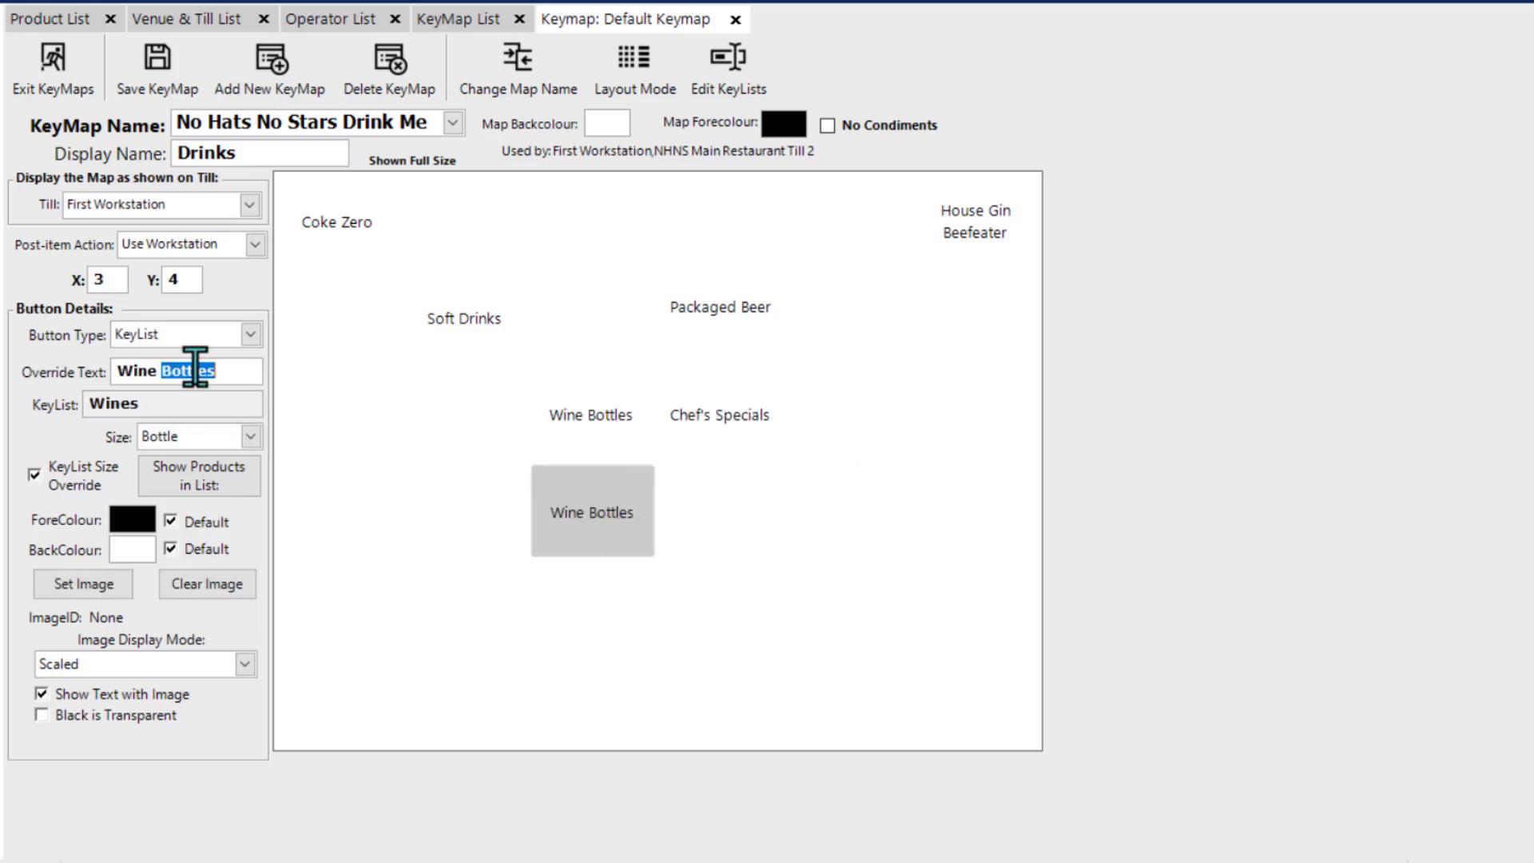
pyautogui.write('Glass')
pyautogui.click(251, 437)
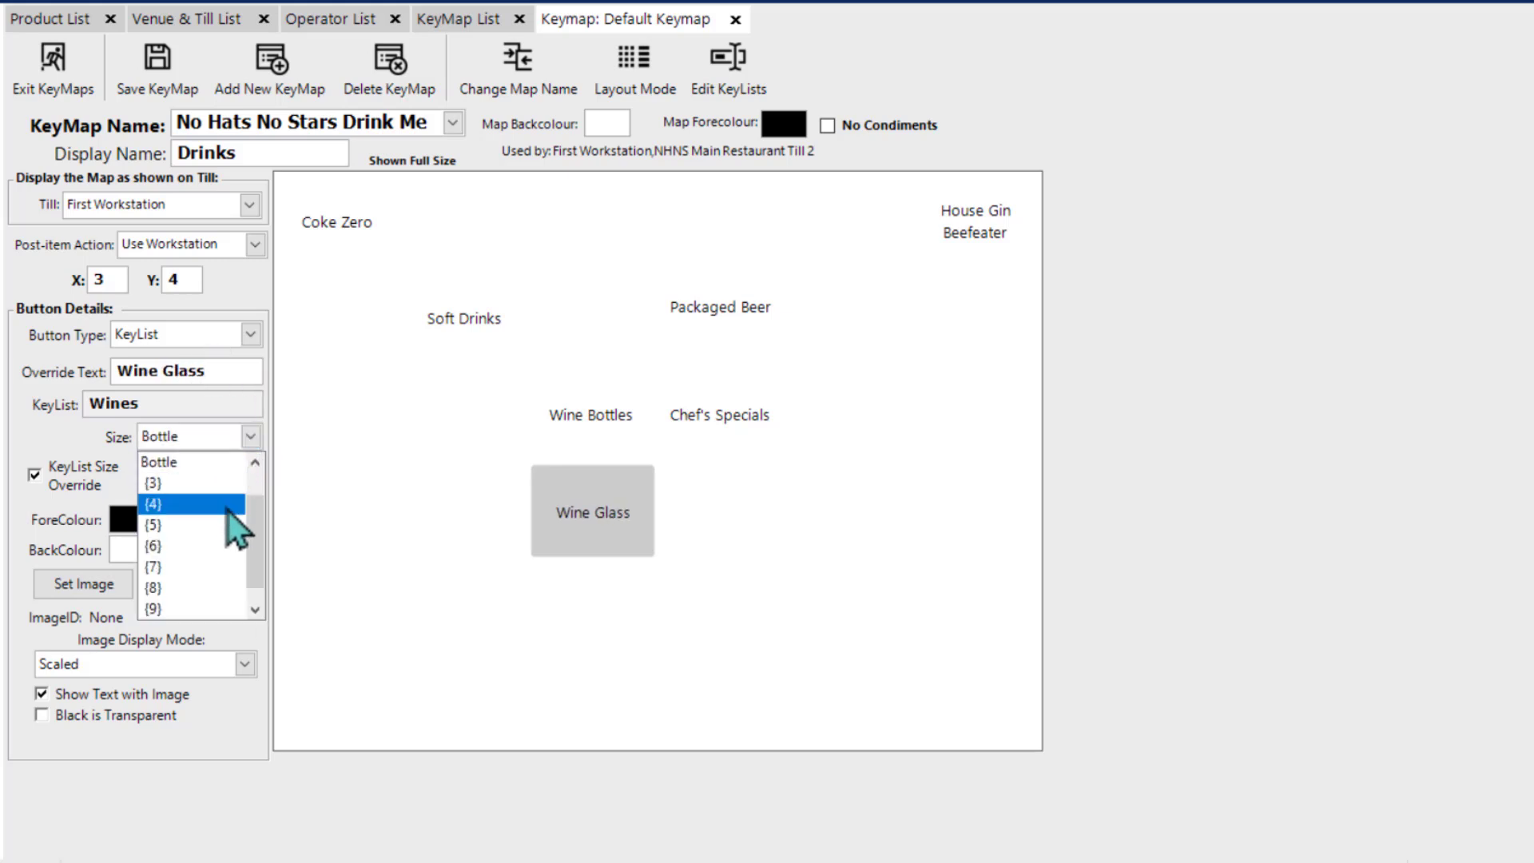
pyautogui.scroll(1, 256, 510)
pyautogui.click(189, 477)
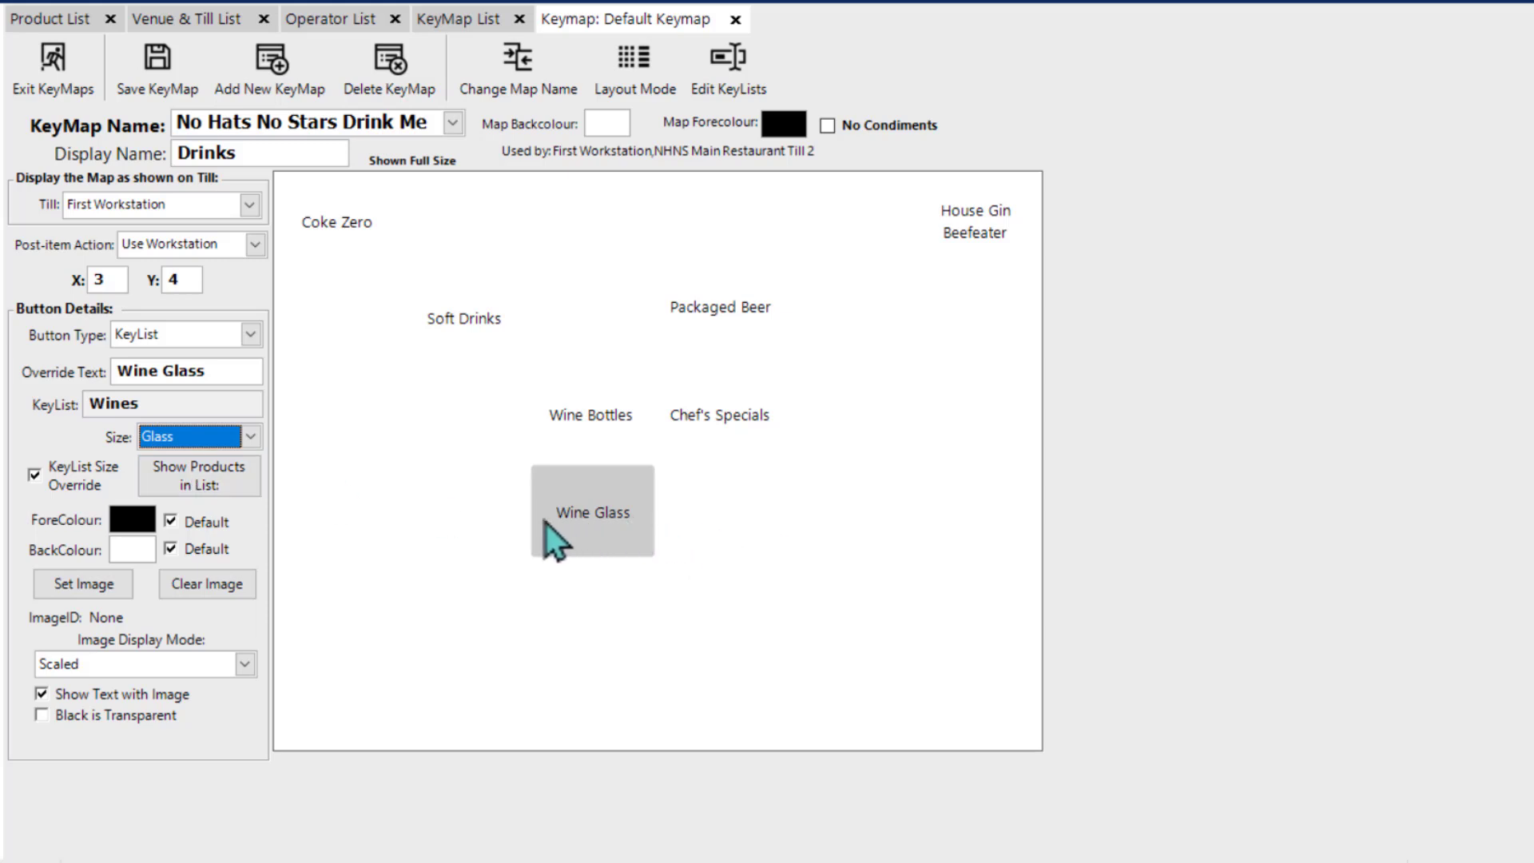
# Step: From the Wine Glass button's key list, open Allegra Pinot Grigio, hide its Bottle size in the NHNS Main Restaurant store and return to the keymap
pyautogui.doubleClick(600, 505)
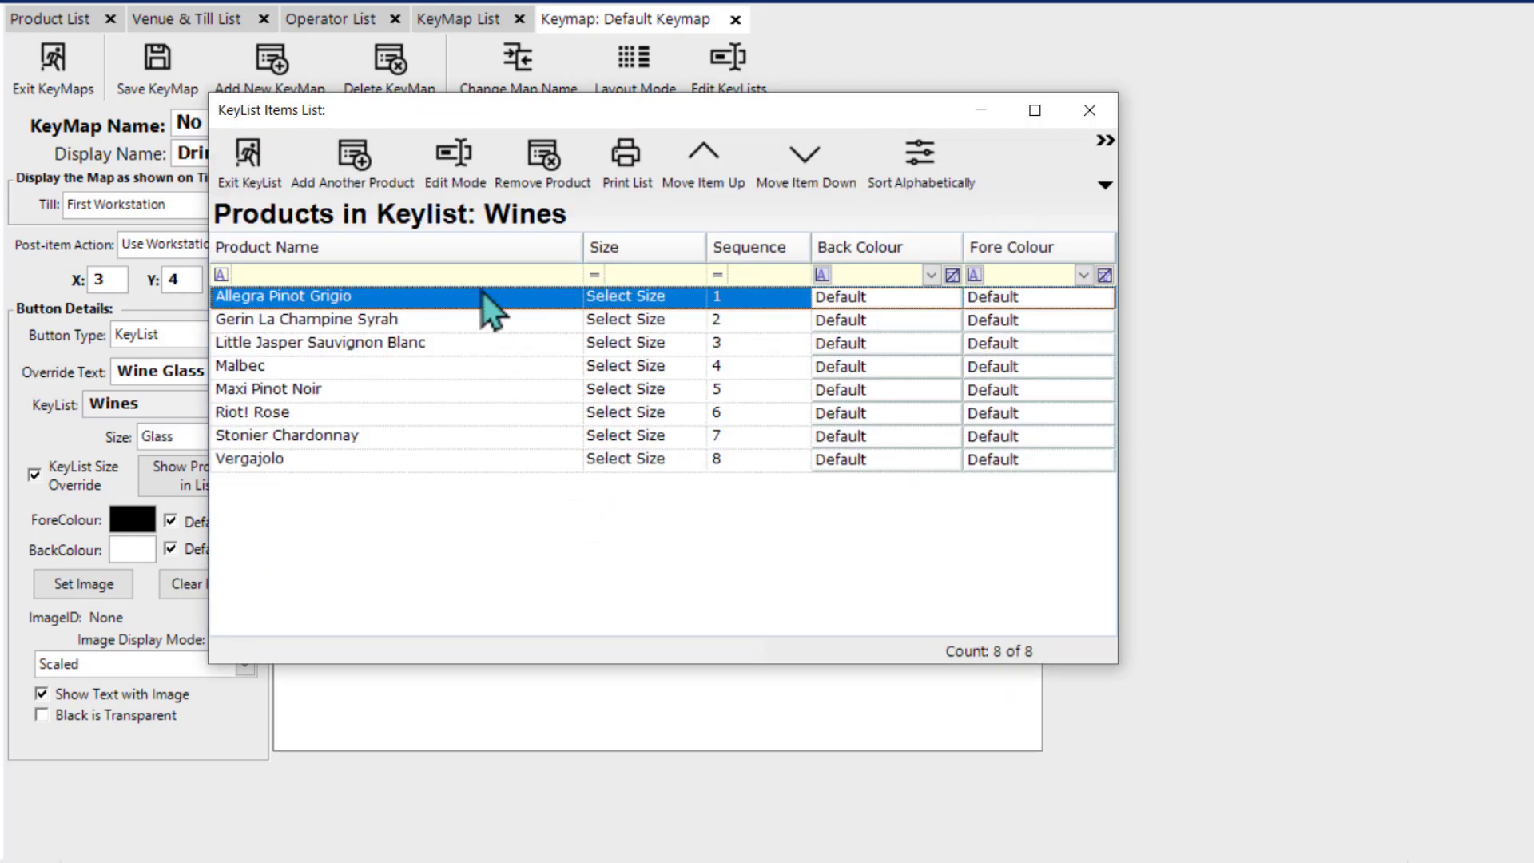
pyautogui.doubleClick(483, 300)
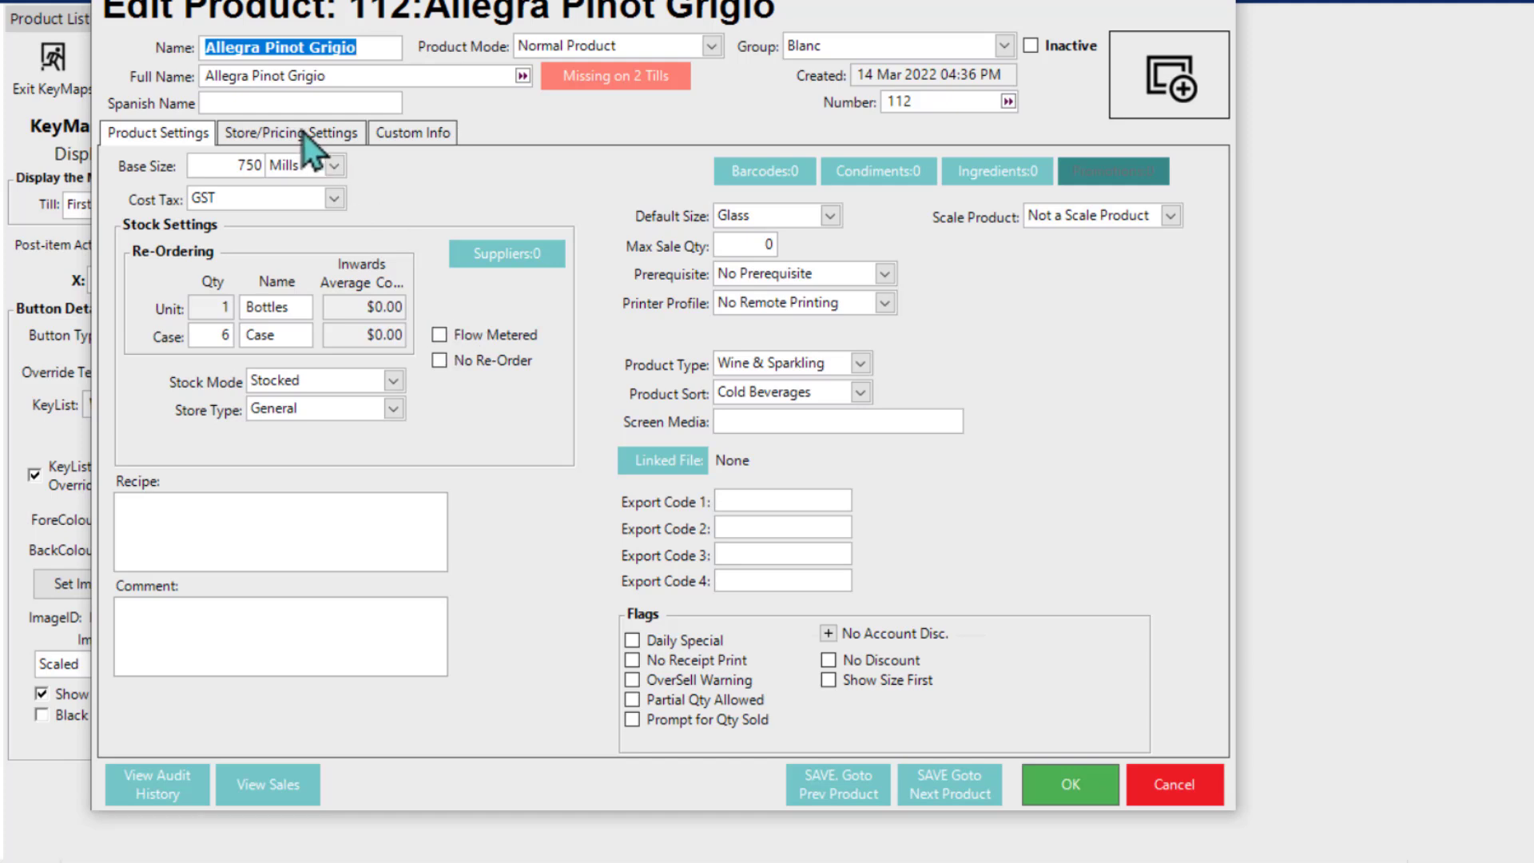
pyautogui.click(295, 134)
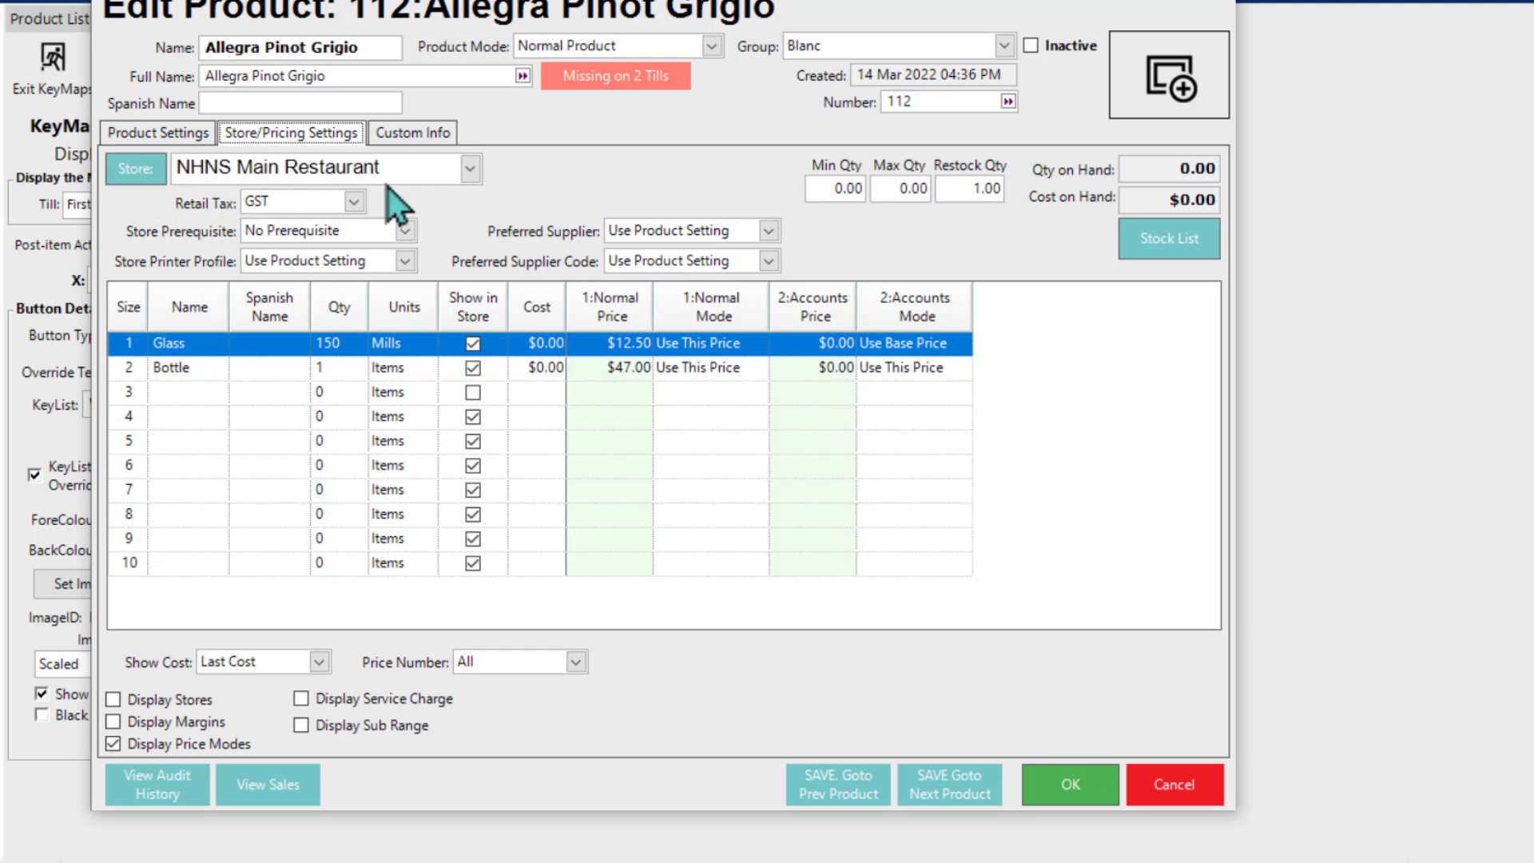
pyautogui.click(469, 170)
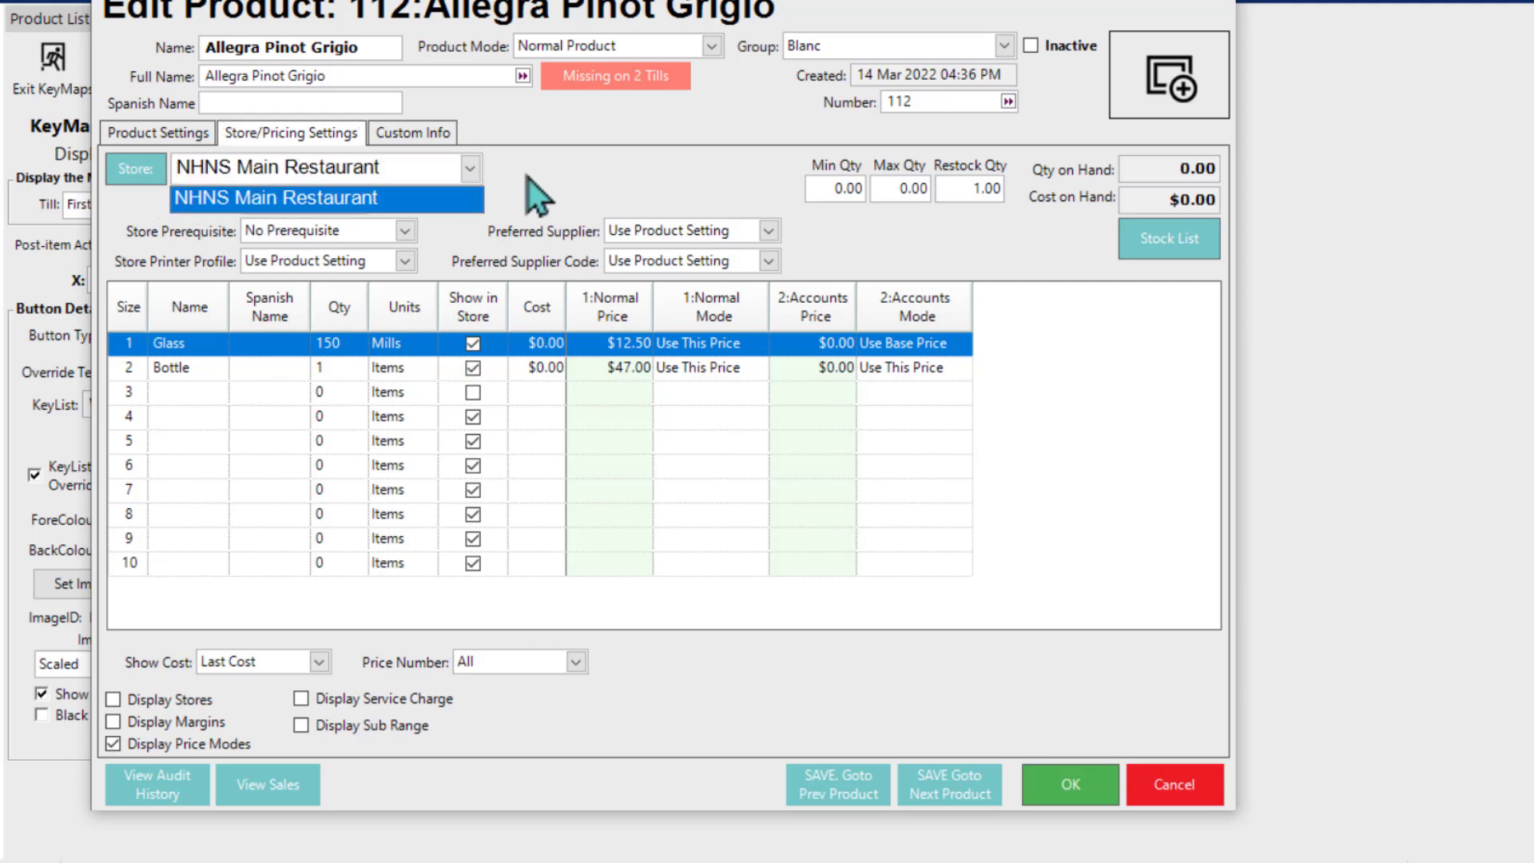
pyautogui.click(529, 179)
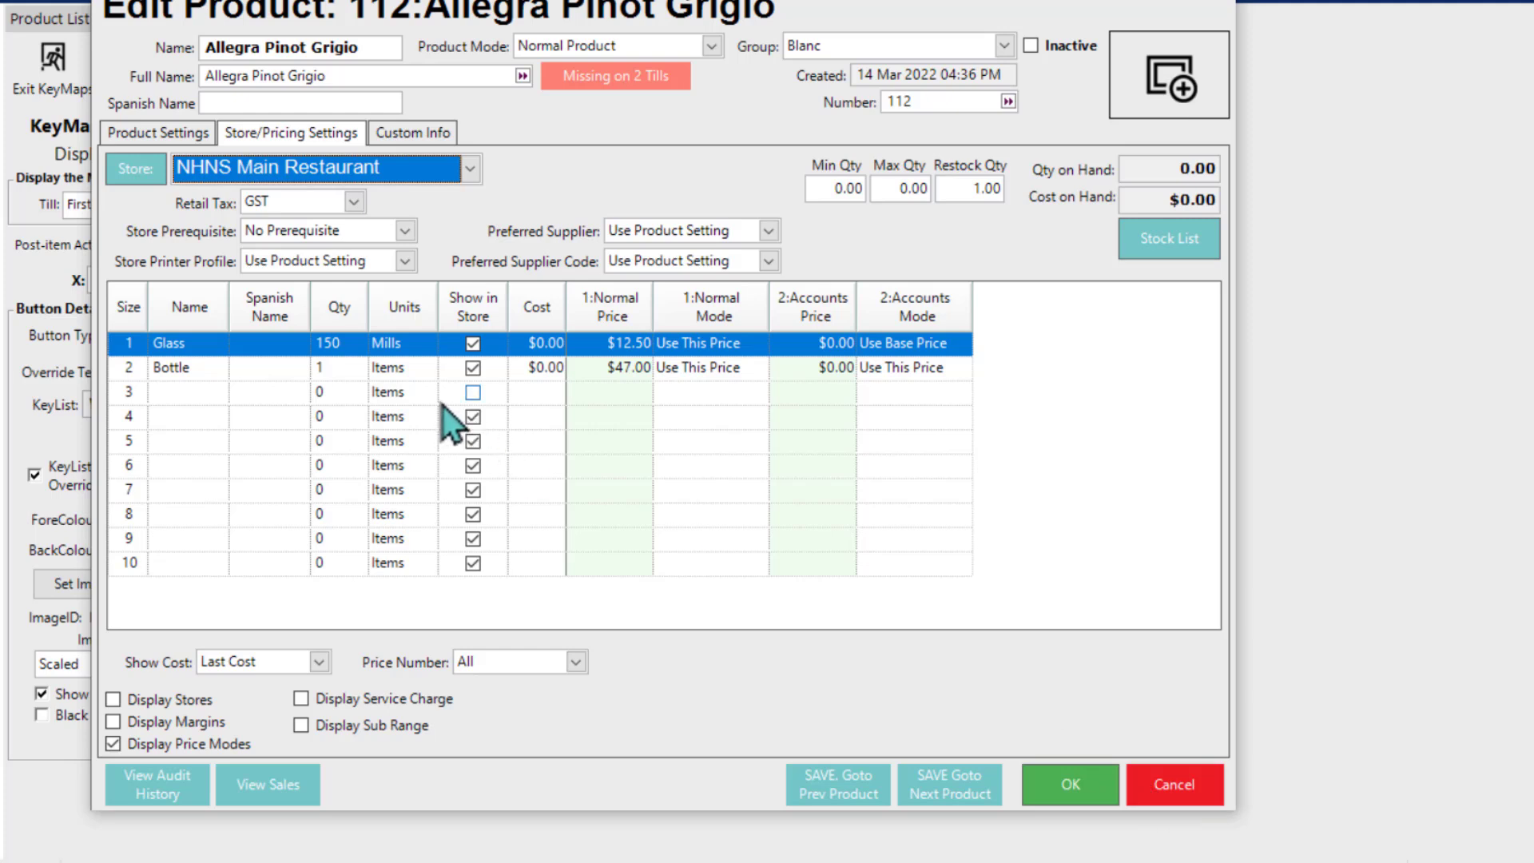
pyautogui.click(473, 368)
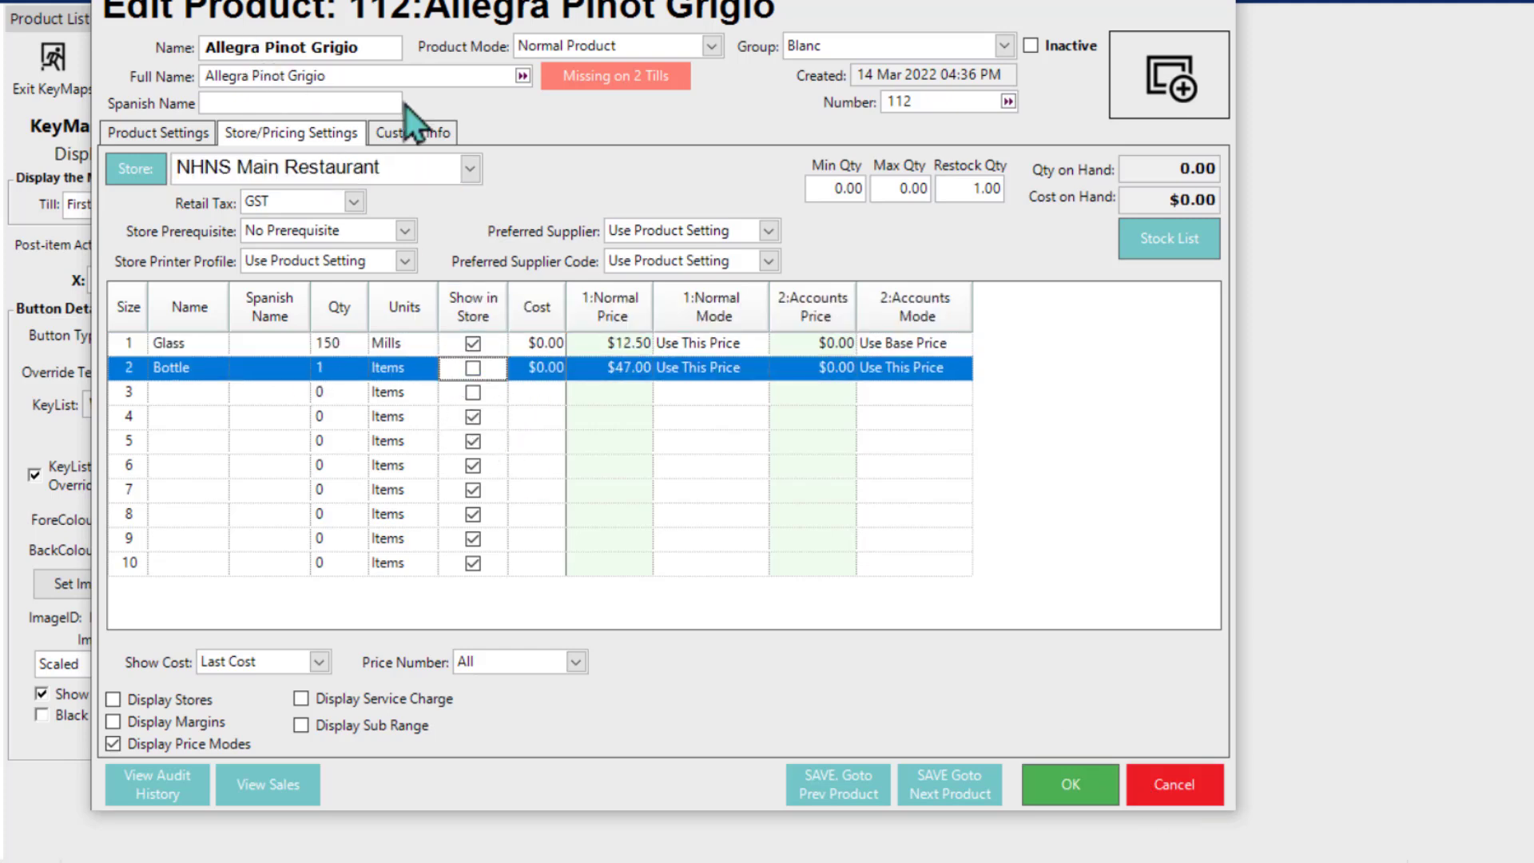
pyautogui.click(406, 372)
pyautogui.click(1064, 791)
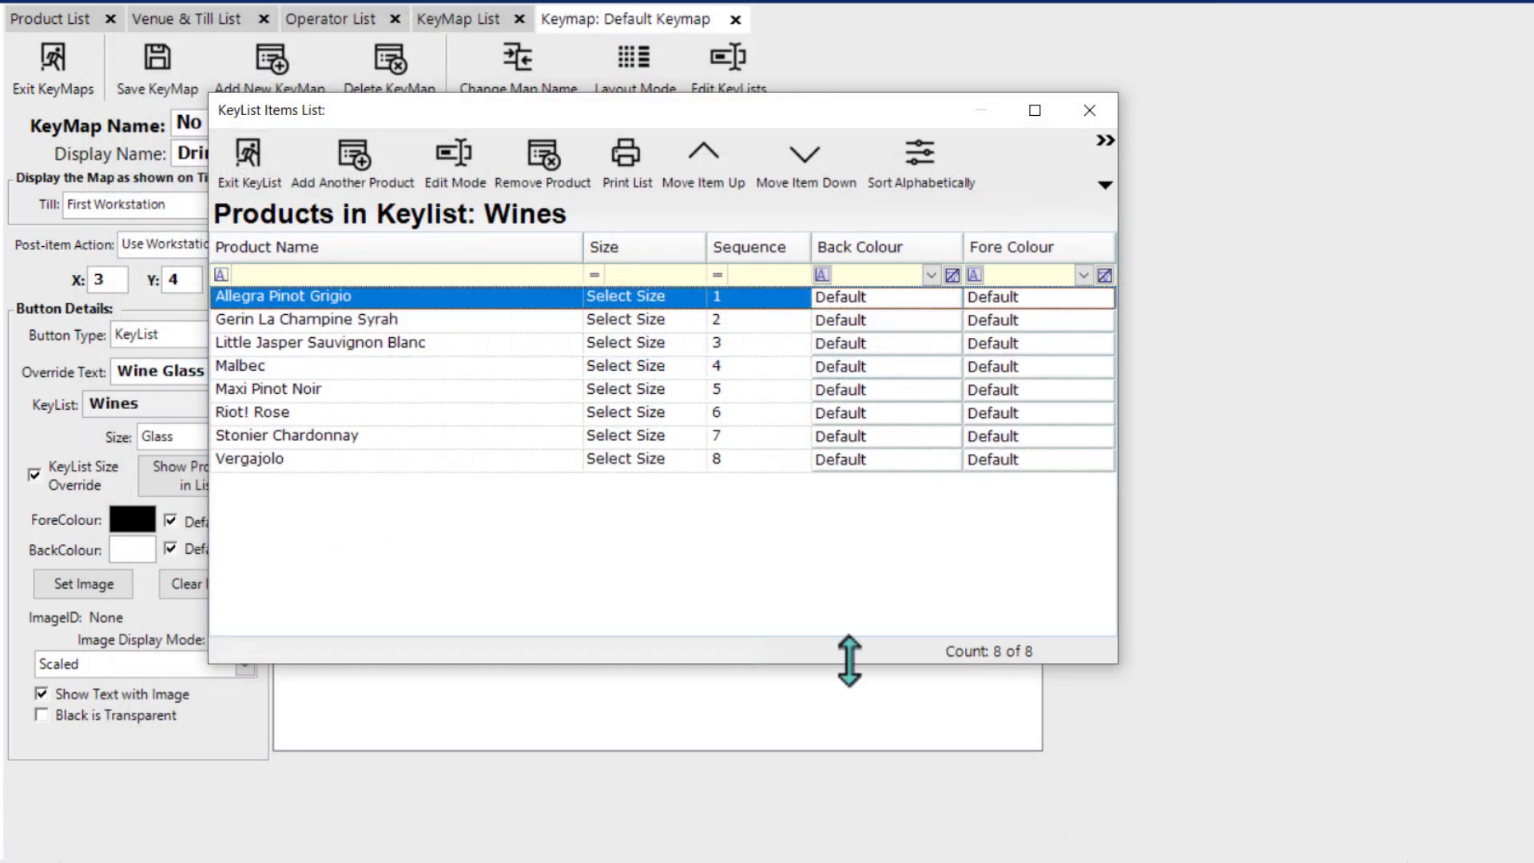
pyautogui.click(251, 164)
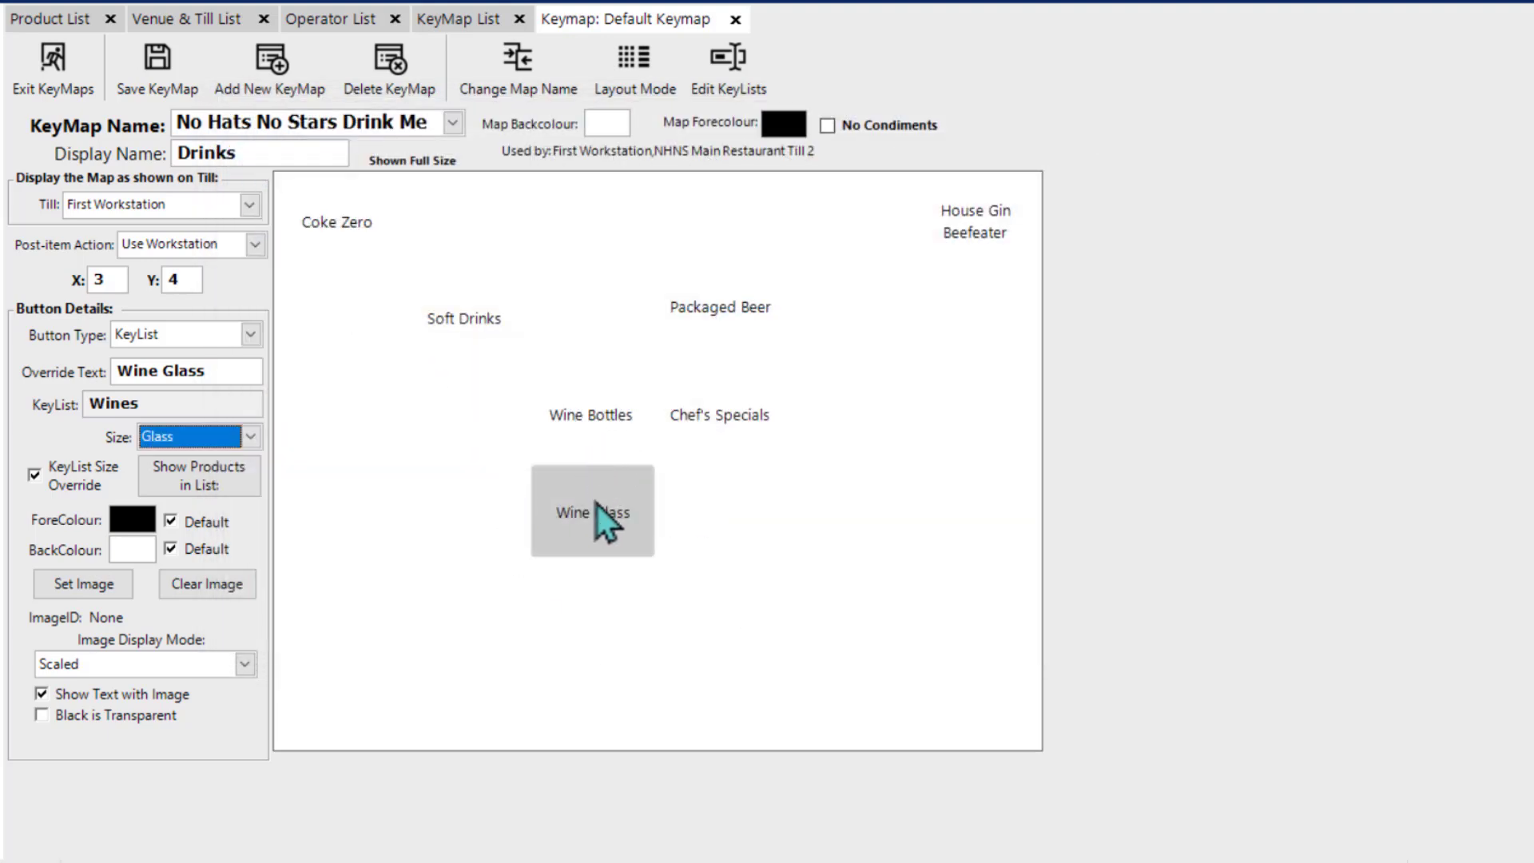
# Step: Compare the key list and size settings of the Wine Bottles and Wine Glass buttons
pyautogui.click(582, 430)
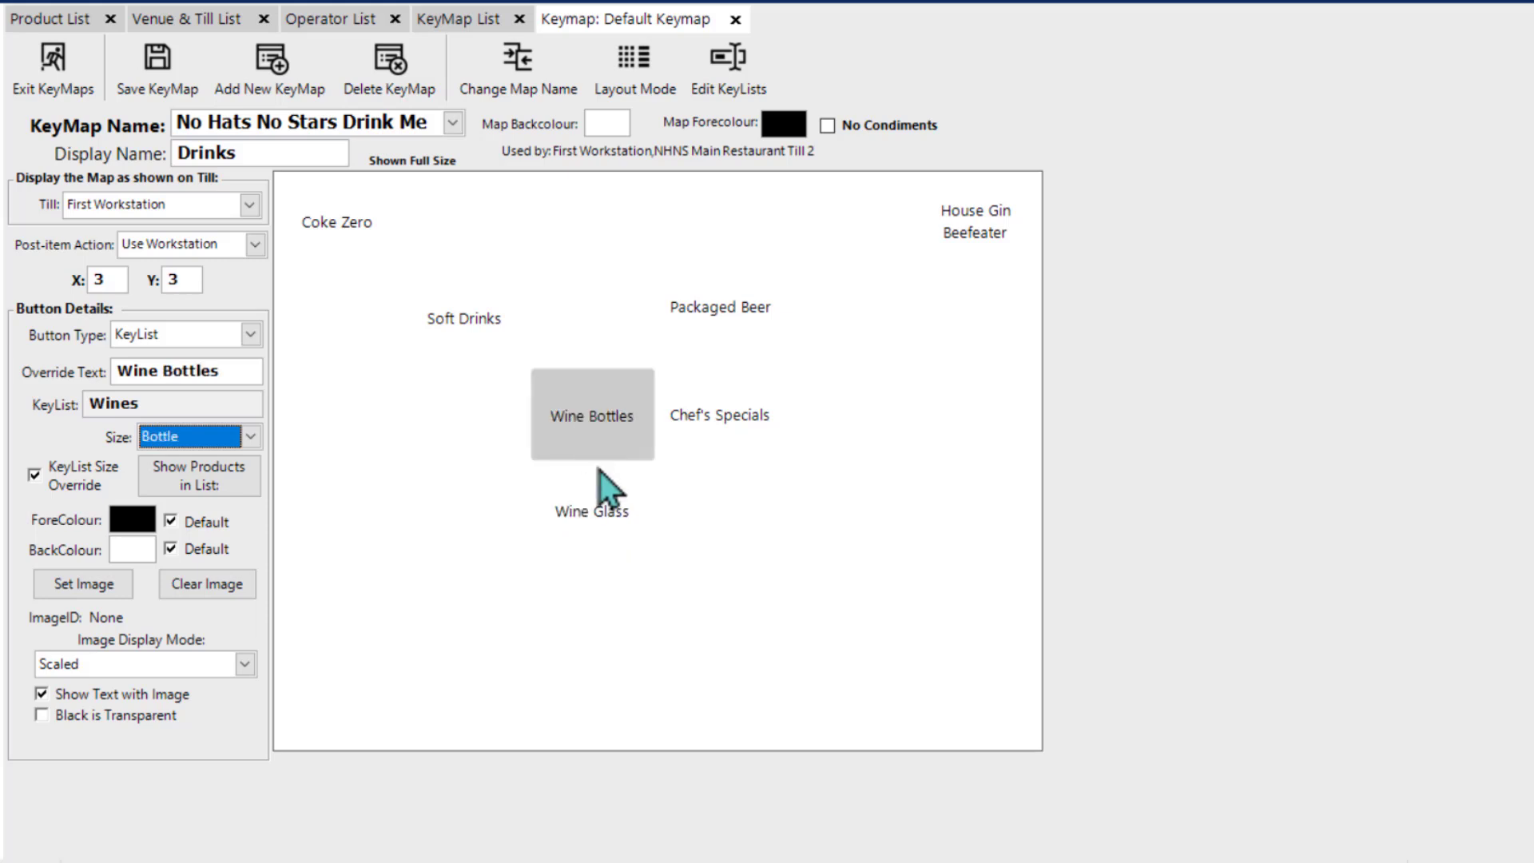
pyautogui.click(586, 521)
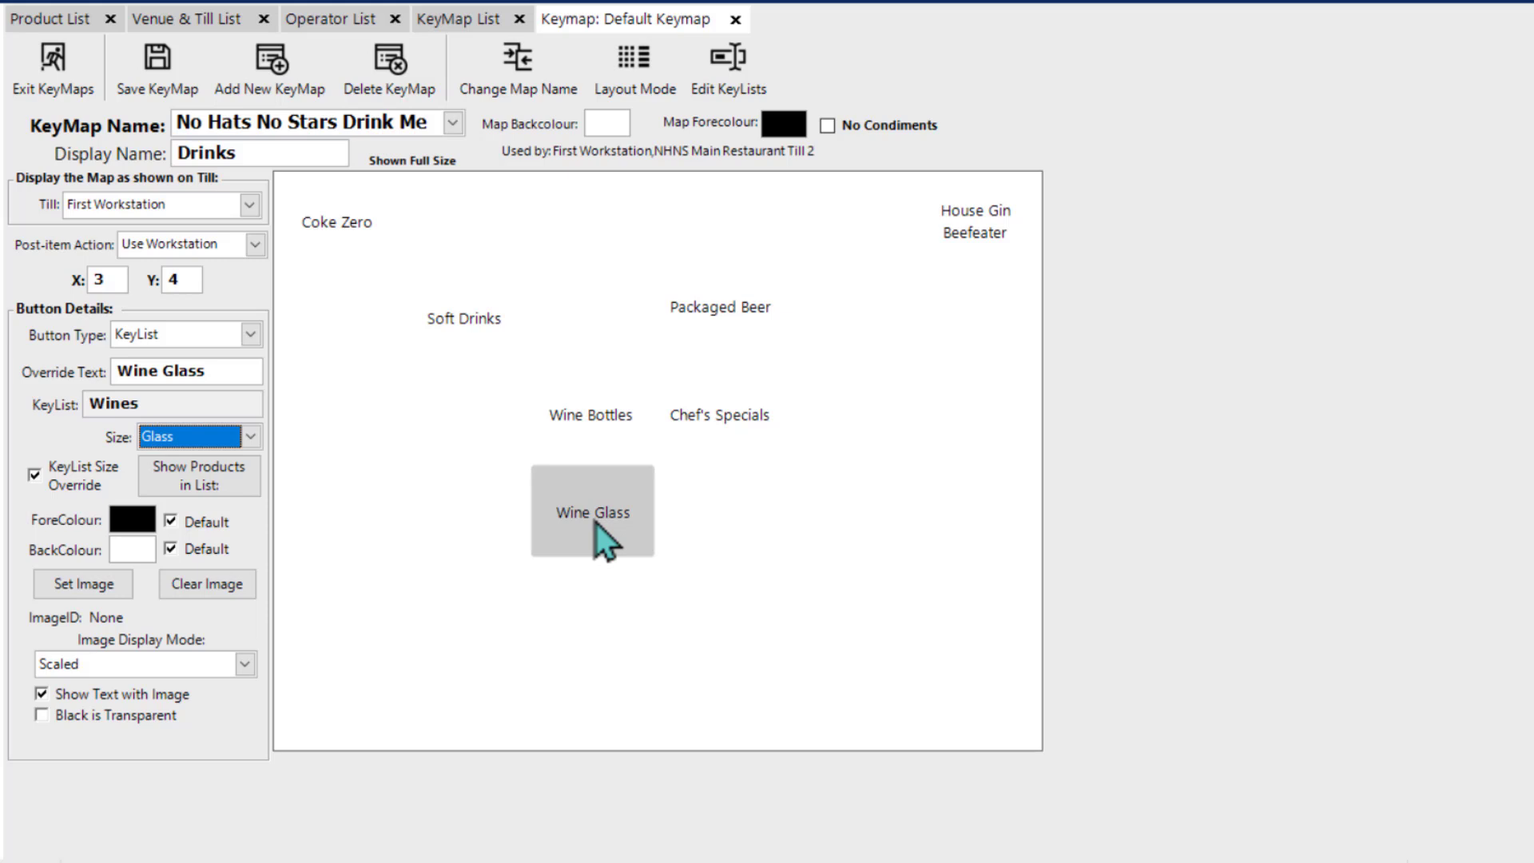
pyautogui.click(600, 437)
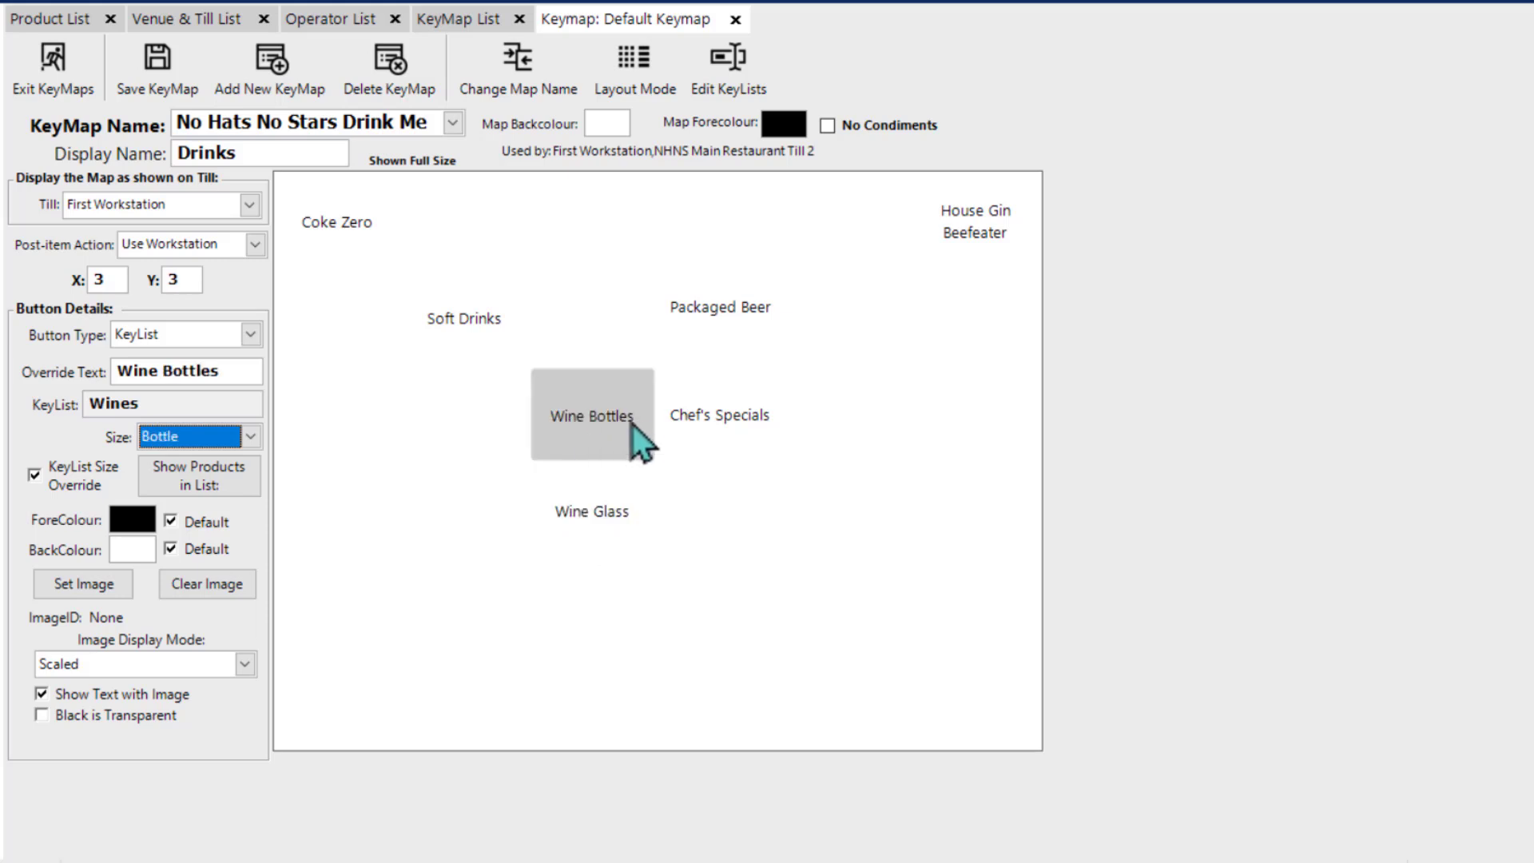
pyautogui.click(1397, 623)
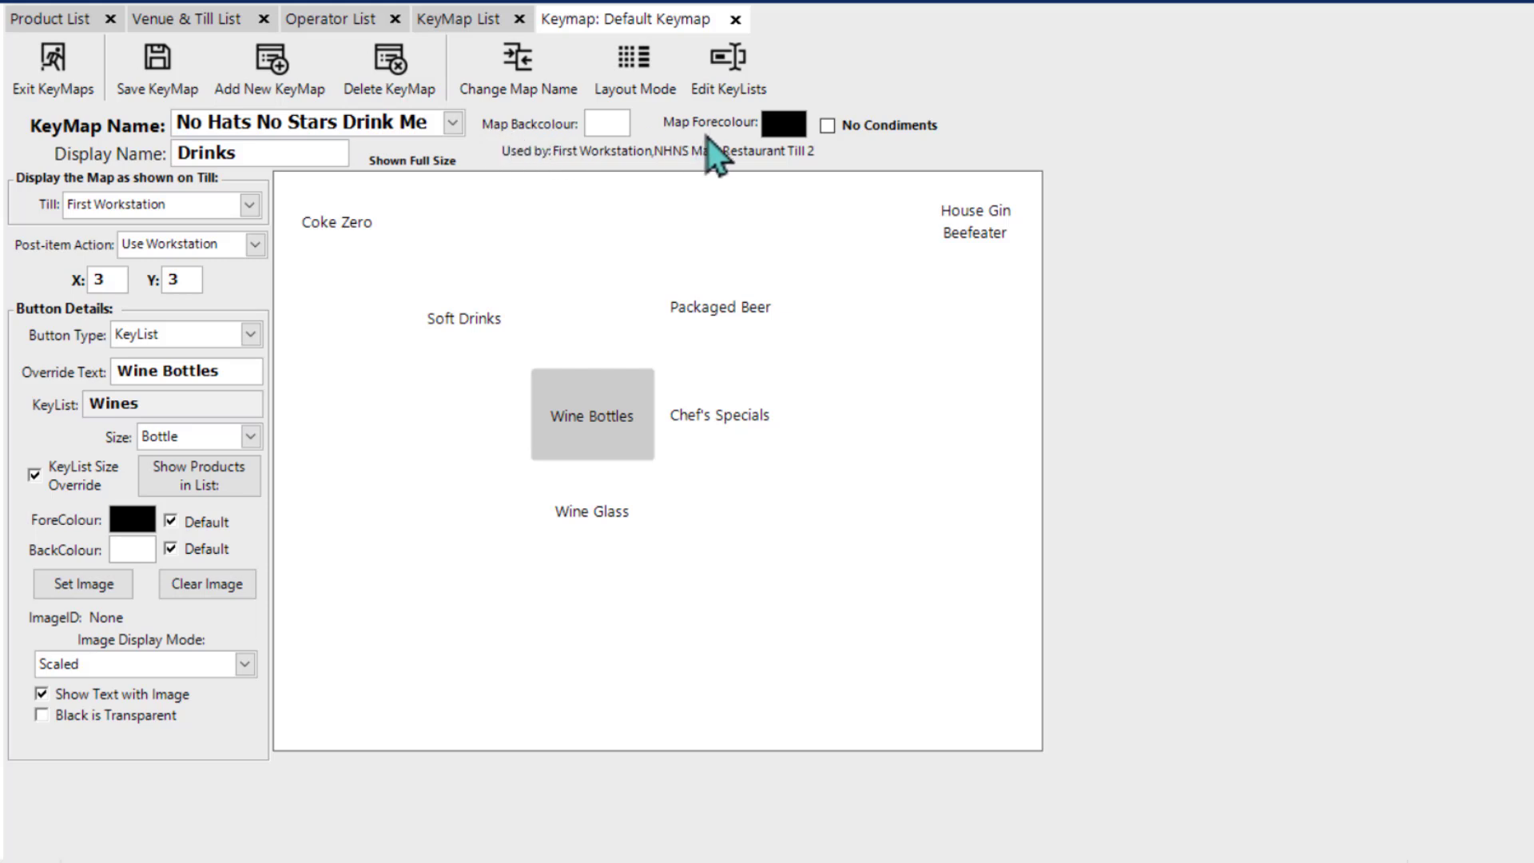
# Step: Set the keymap's background colour to light grey (192, 192, 192) and select the Coke Zero button
pyautogui.click(604, 128)
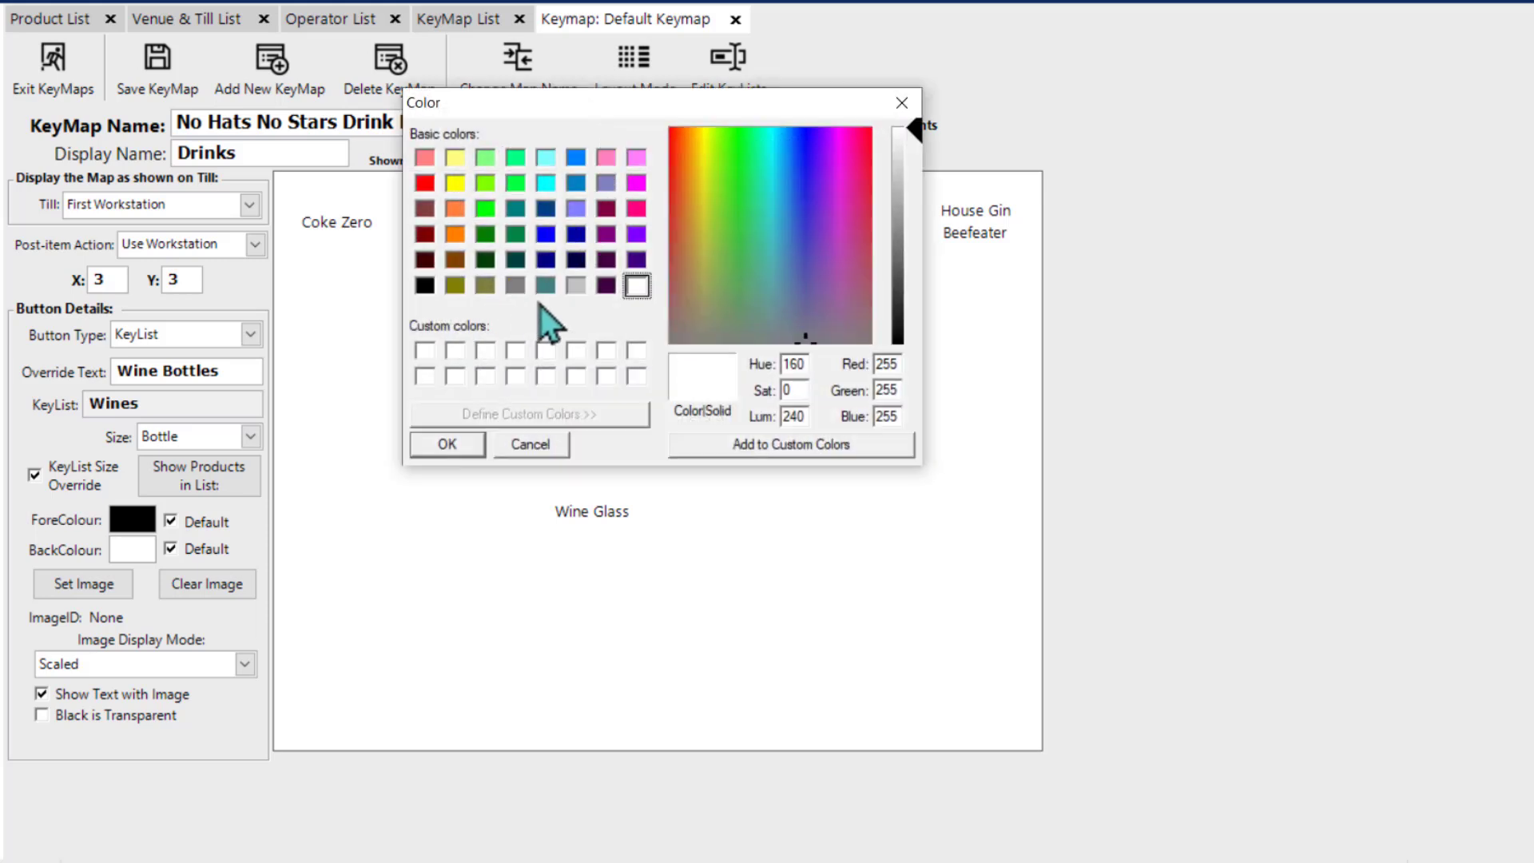
pyautogui.click(576, 285)
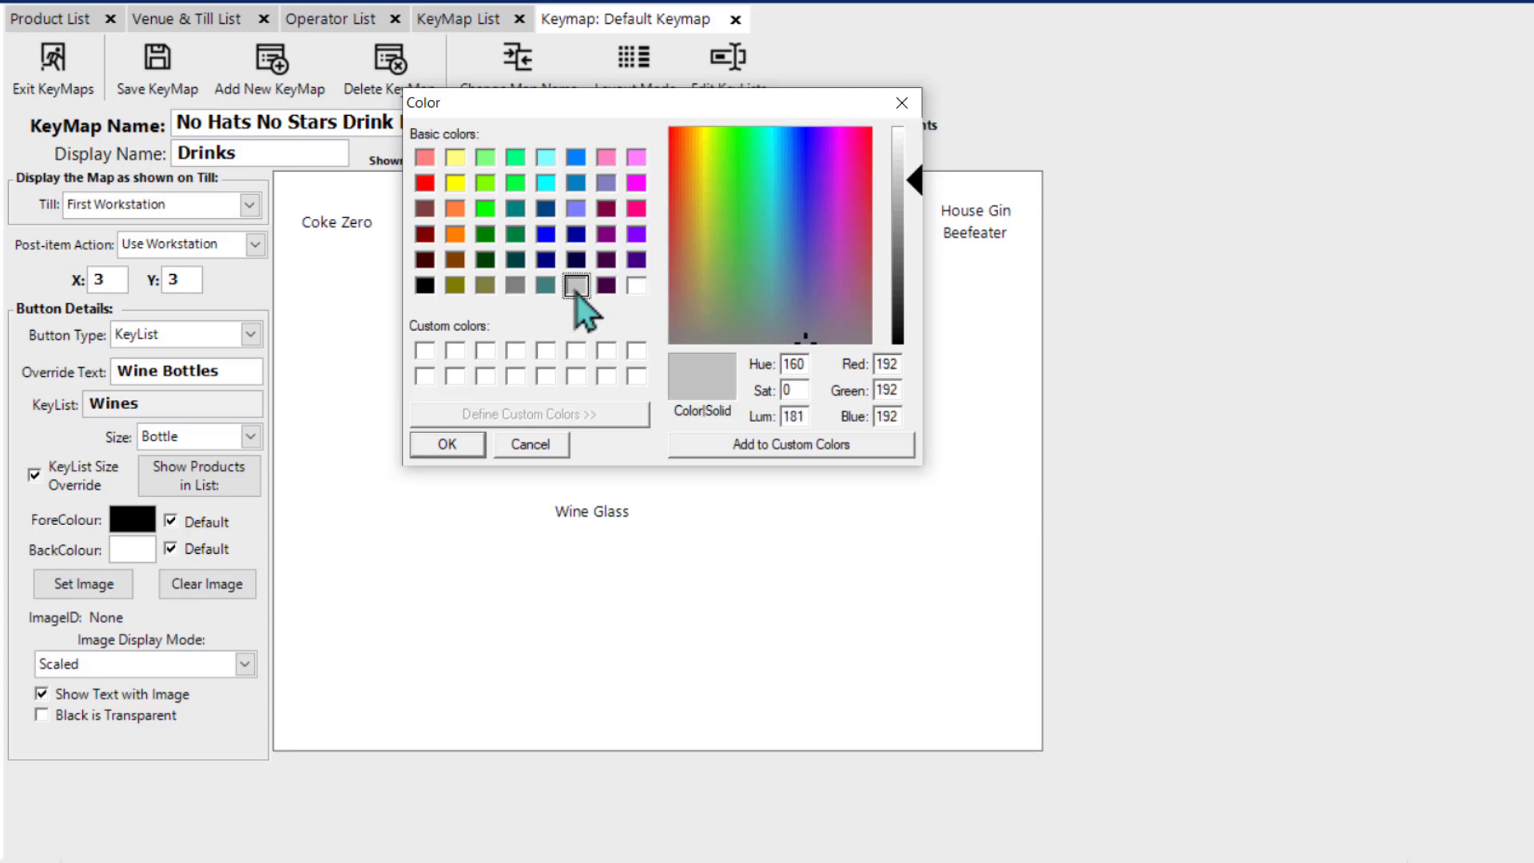
pyautogui.click(453, 445)
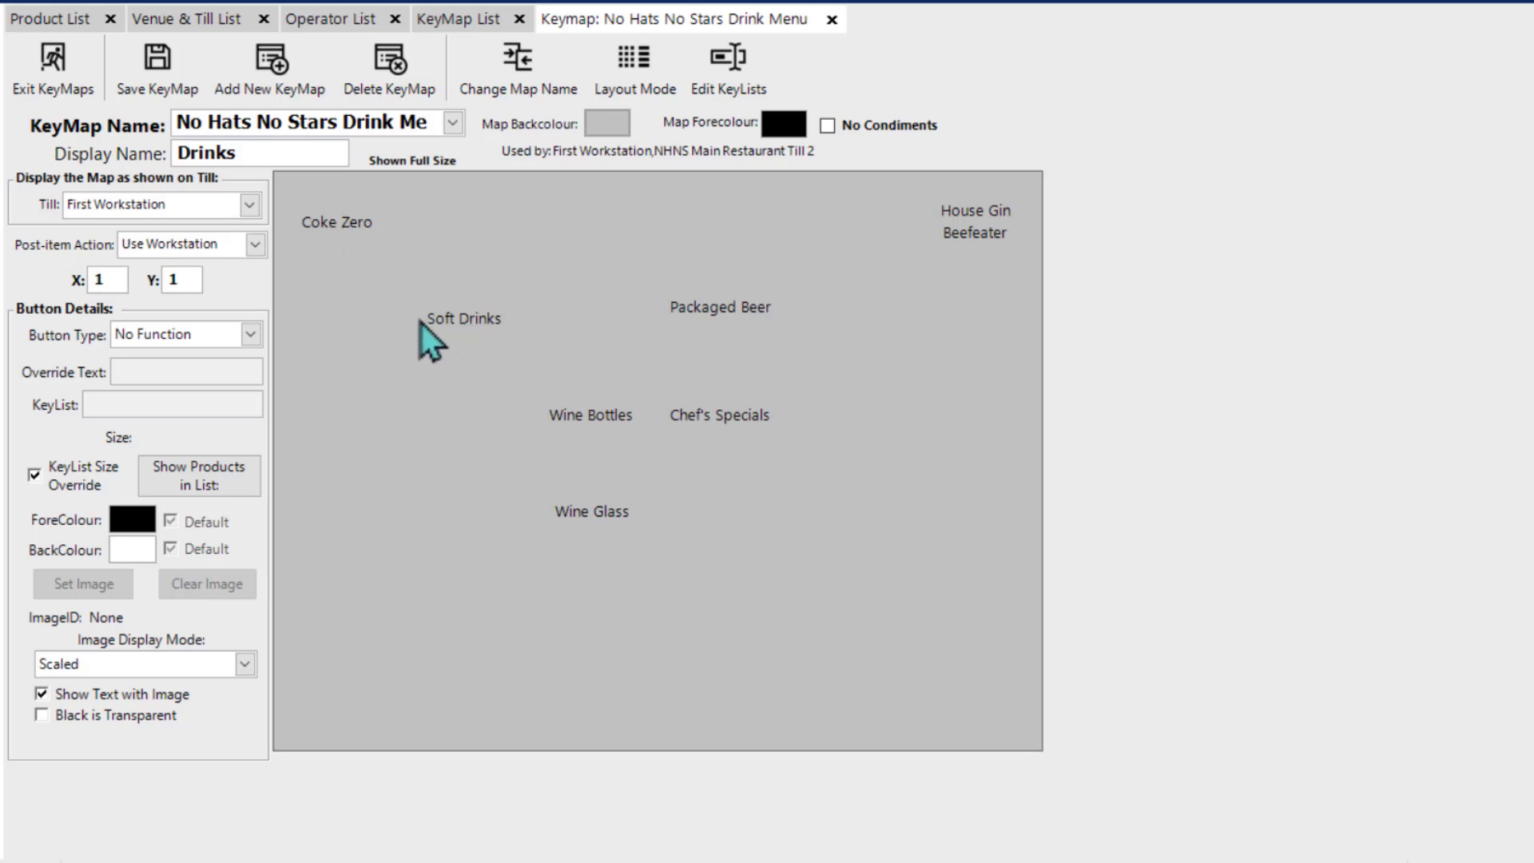
pyautogui.click(330, 235)
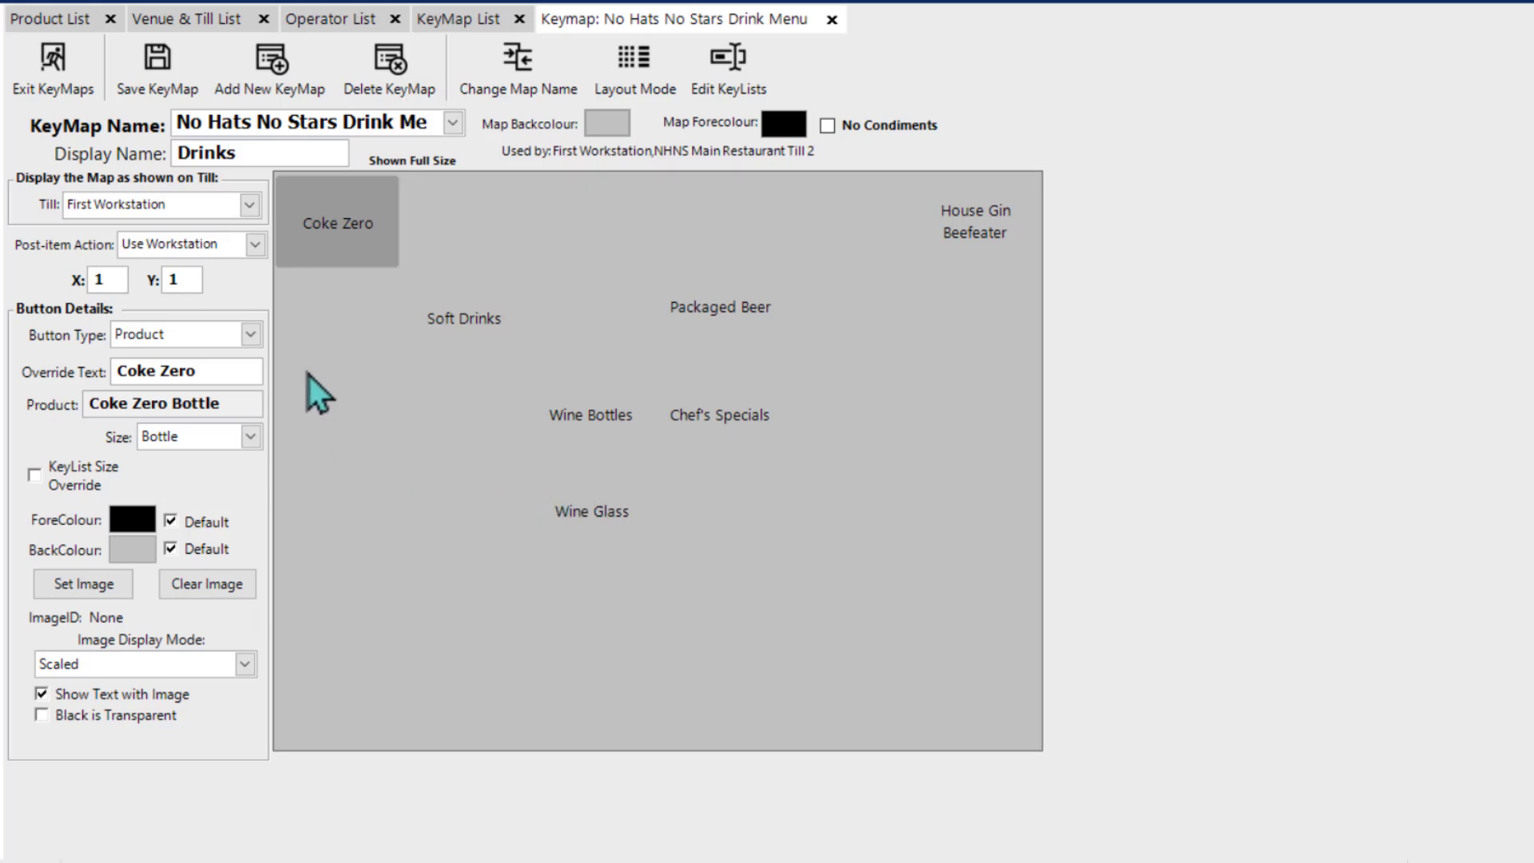
# Step: Try a light orange text colour on the Coke Zero button and restore the default text colour
pyautogui.click(175, 524)
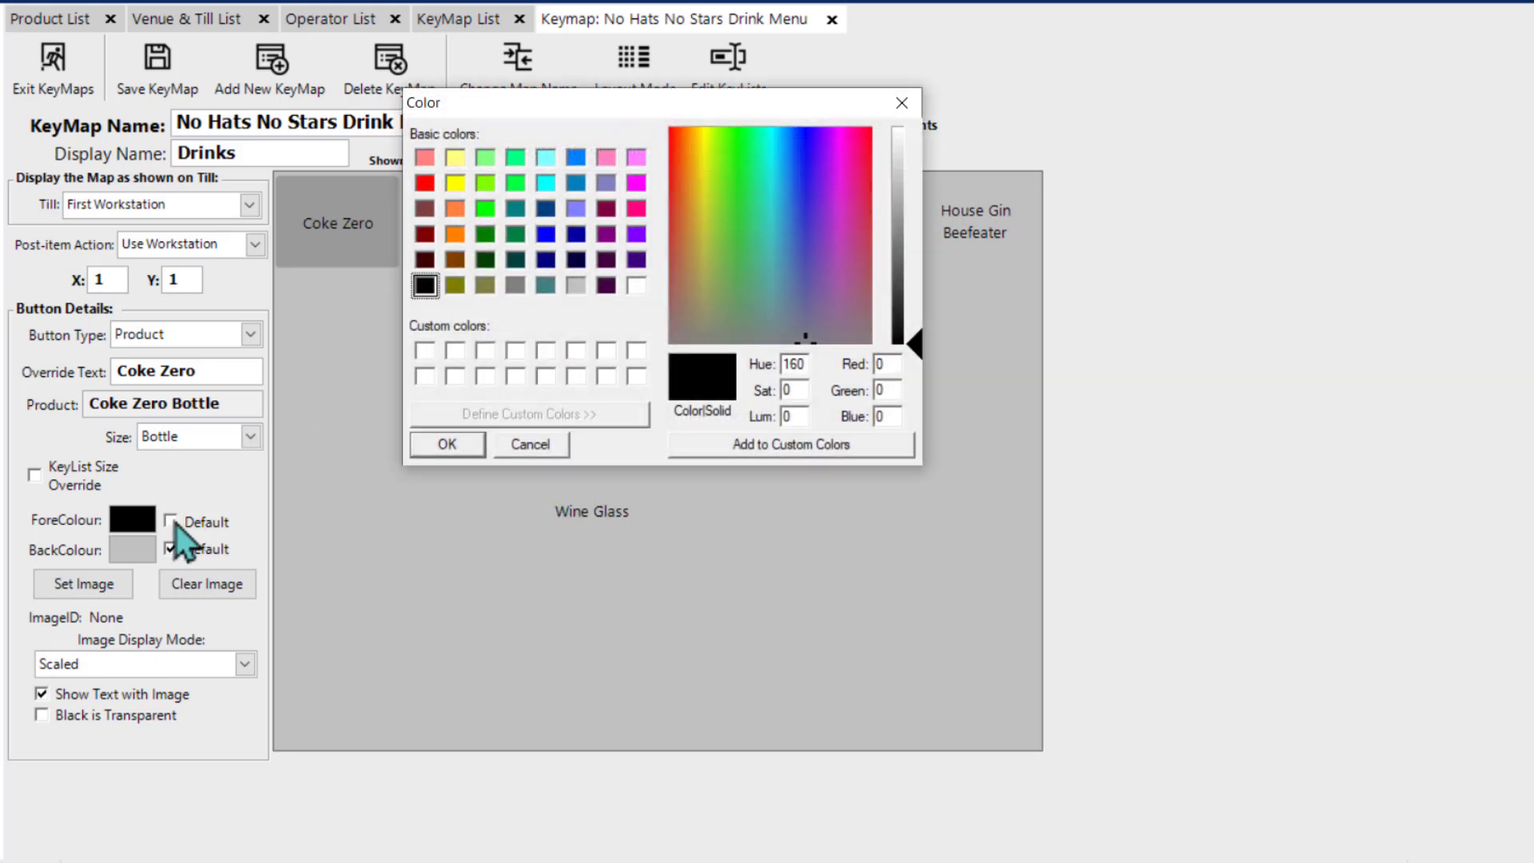
pyautogui.click(461, 239)
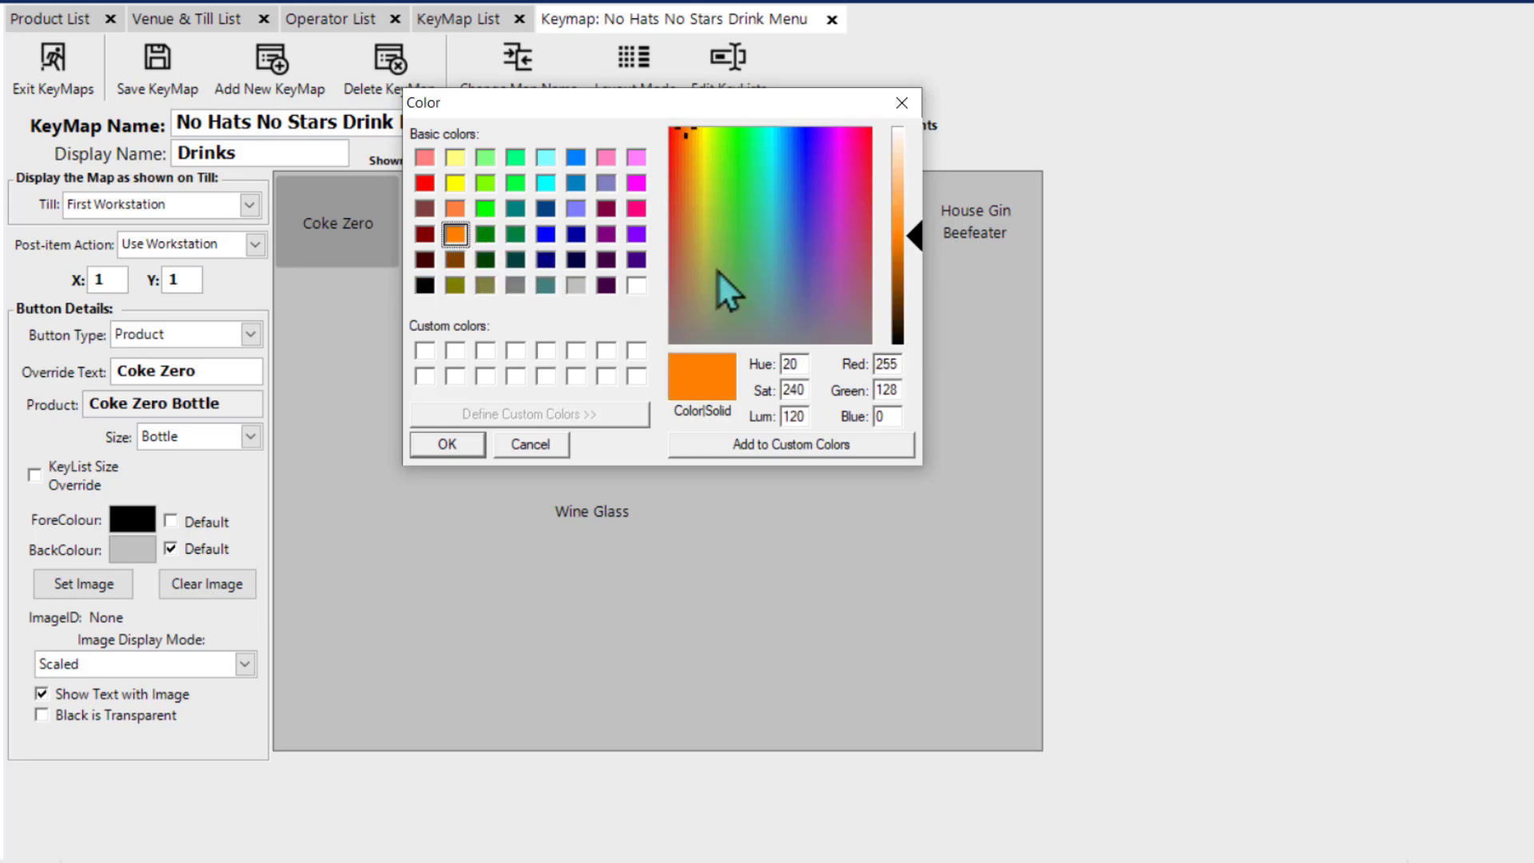
pyautogui.click(916, 229)
pyautogui.moveTo(911, 226); pyautogui.dragTo(904, 199)
pyautogui.click(443, 444)
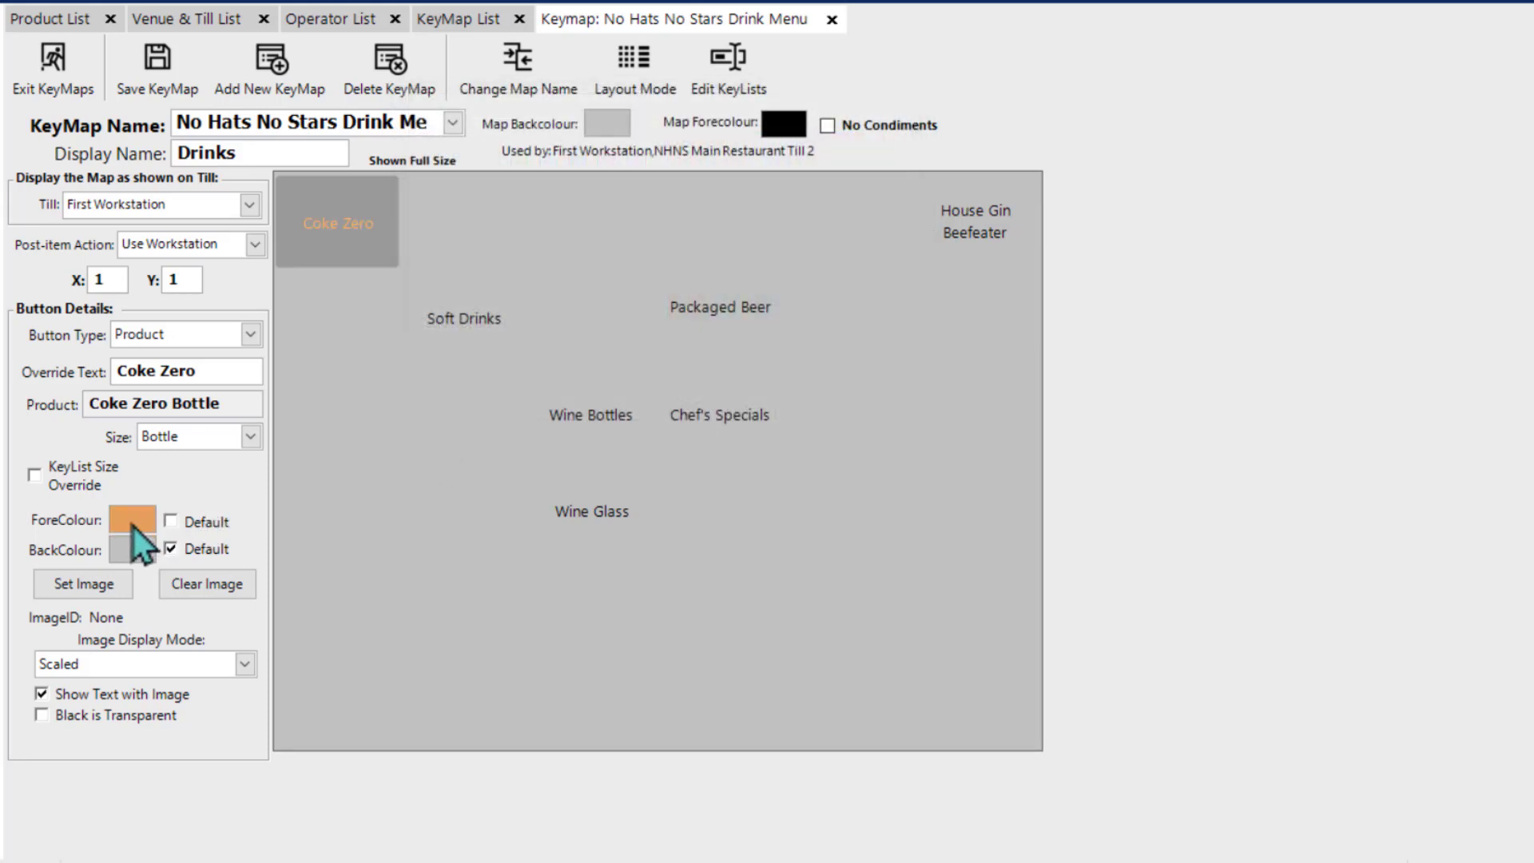
pyautogui.click(171, 522)
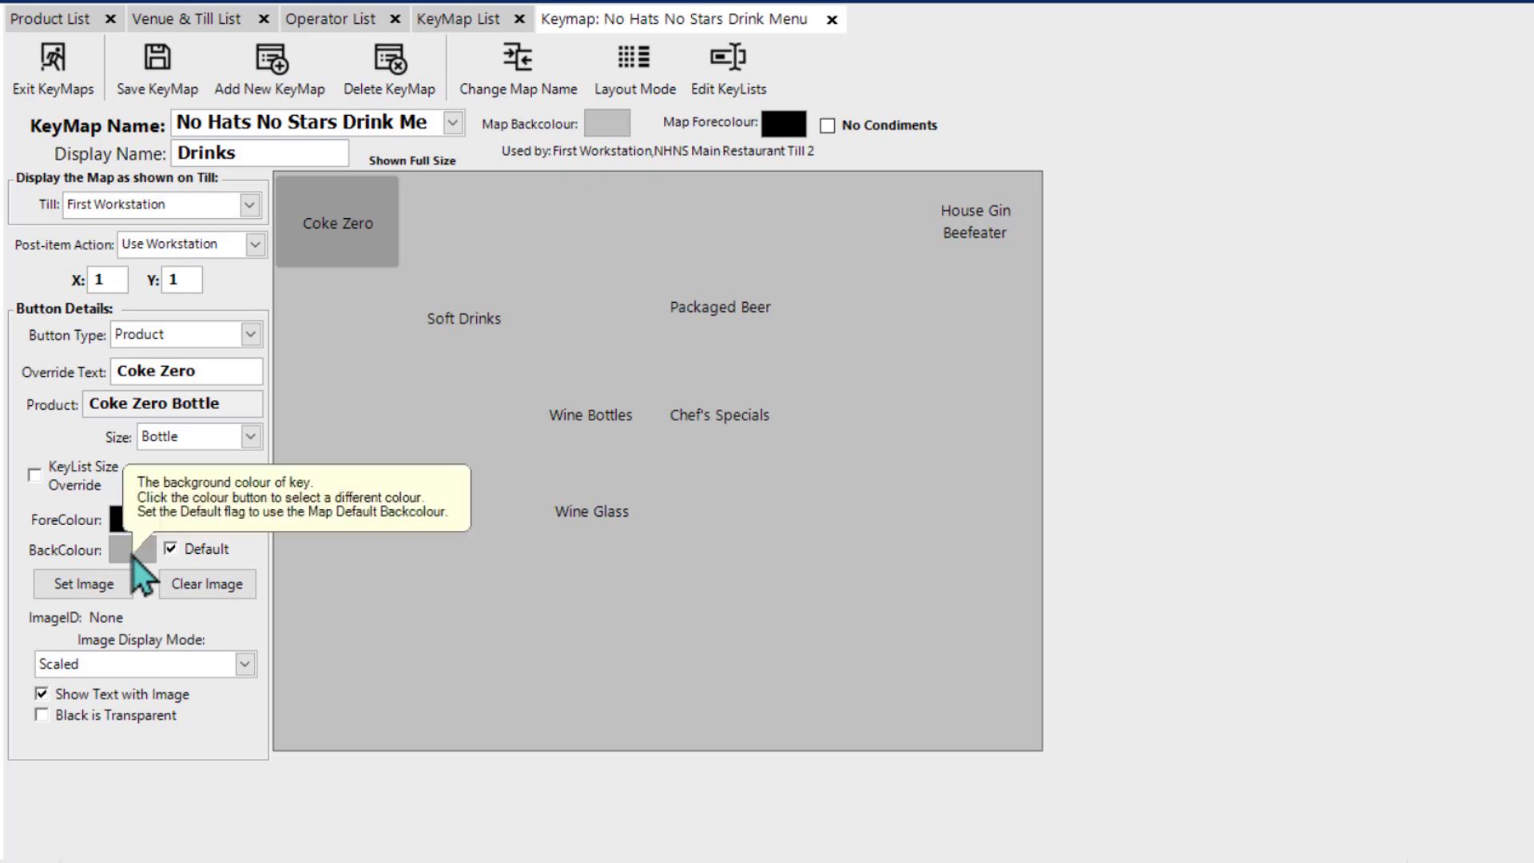
# Step: Override the Coke Zero button's default background with dark red, luminosity 75 (red 159, green 0, blue 0)
pyautogui.click(171, 549)
pyautogui.click(459, 236)
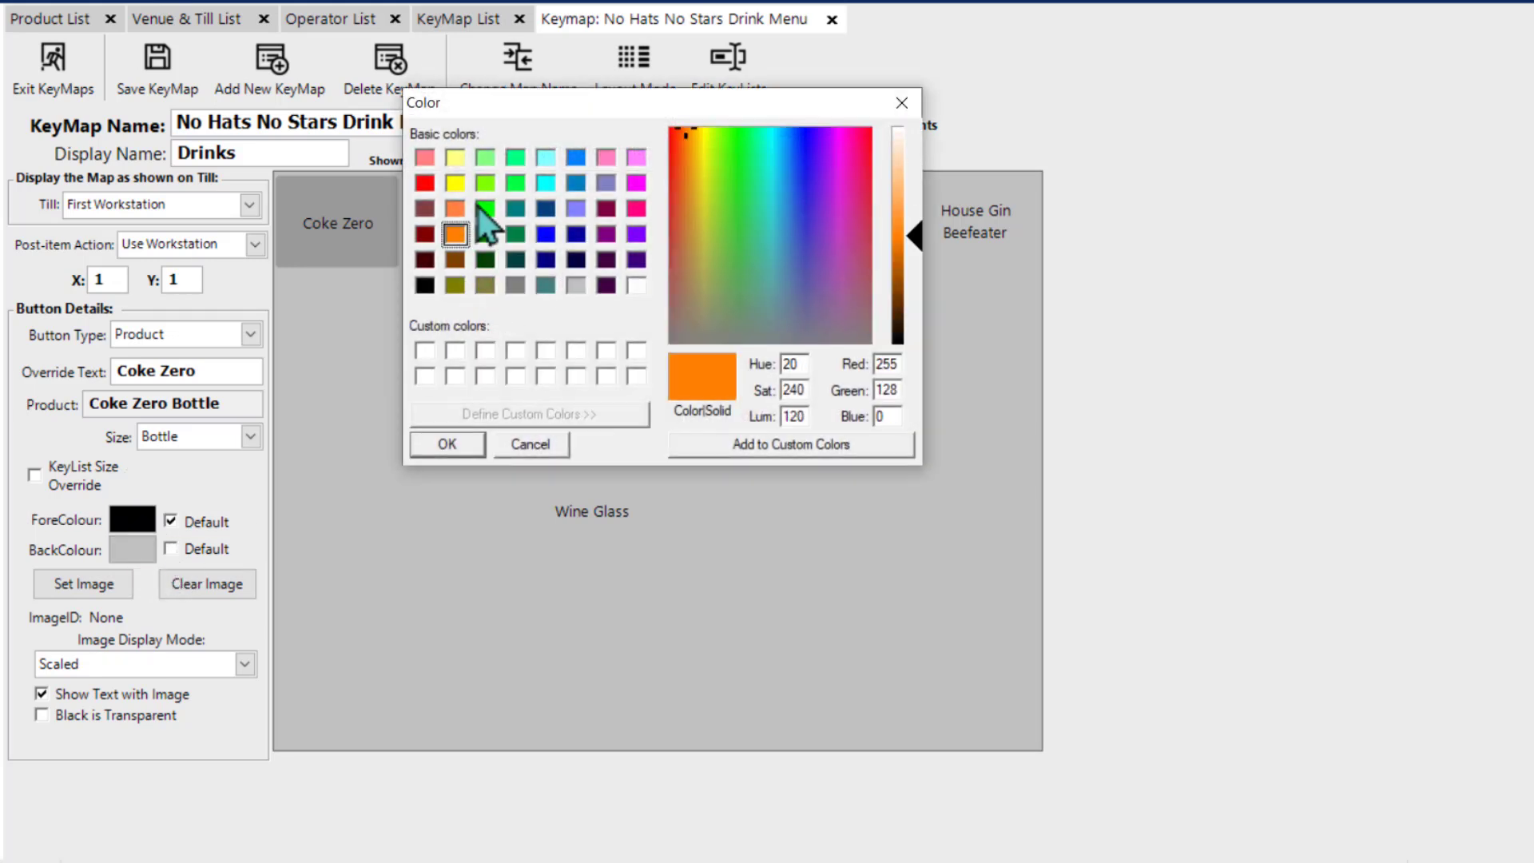
pyautogui.click(425, 183)
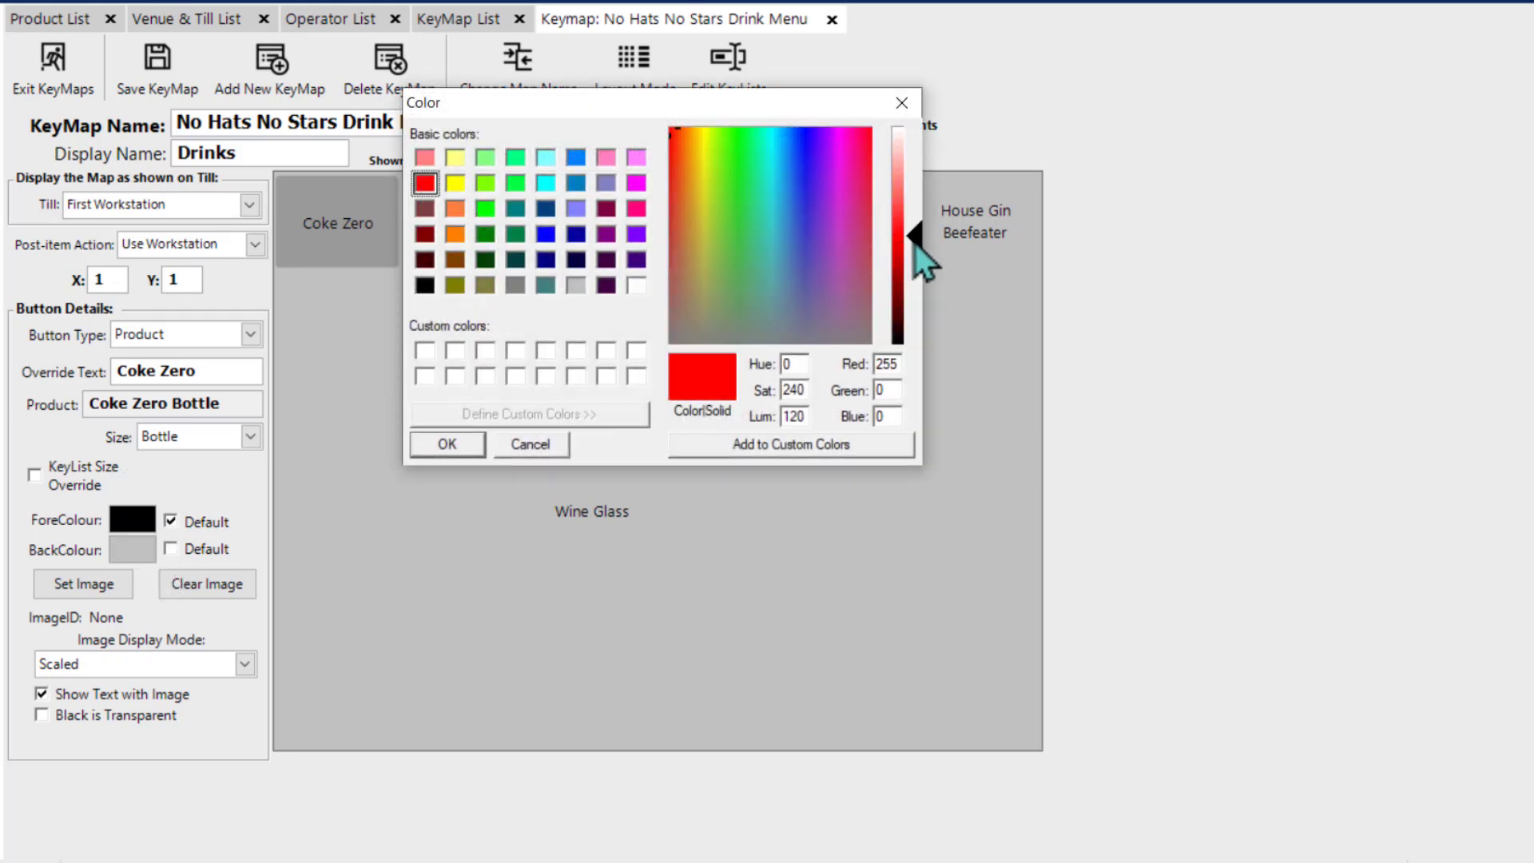
pyautogui.moveTo(916, 244); pyautogui.dragTo(919, 277)
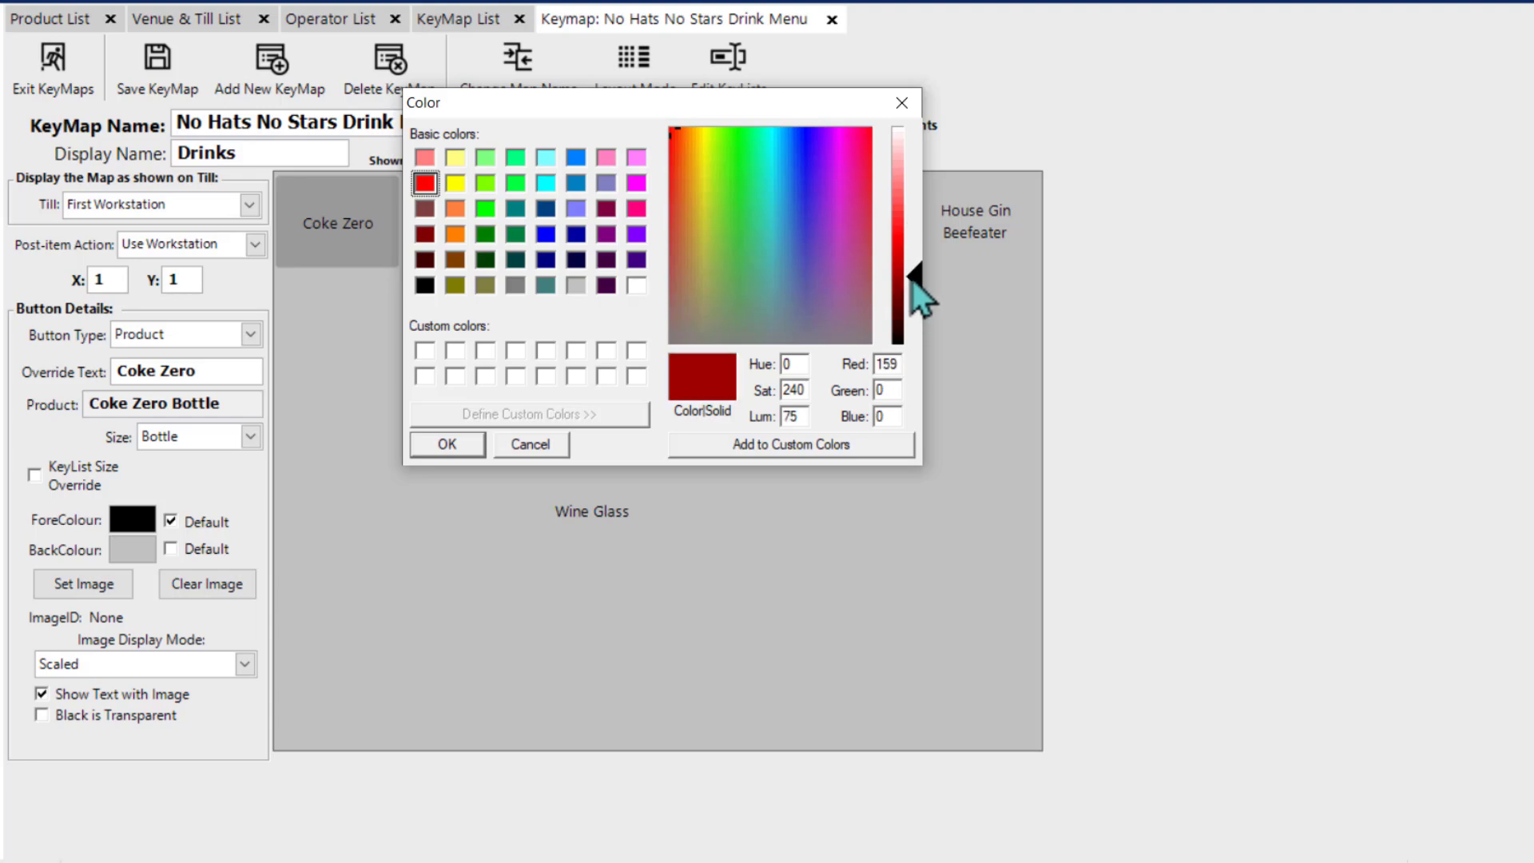
pyautogui.click(458, 431)
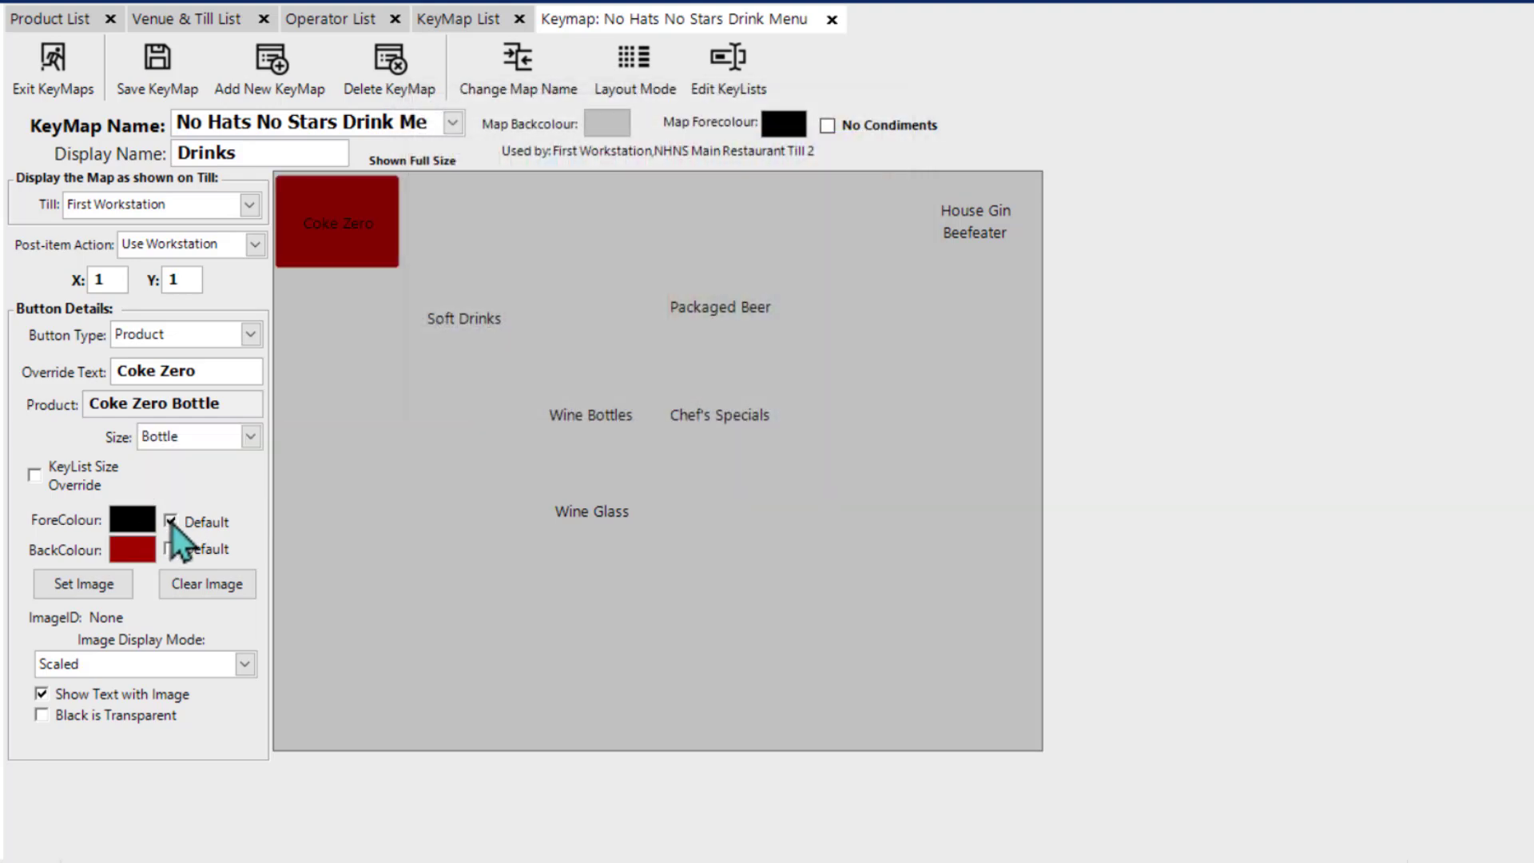
# Step: Set the Coke Zero button's text colour to white and apply the same white and dark red colours to the Soft Drinks button
pyautogui.click(171, 522)
pyautogui.click(635, 286)
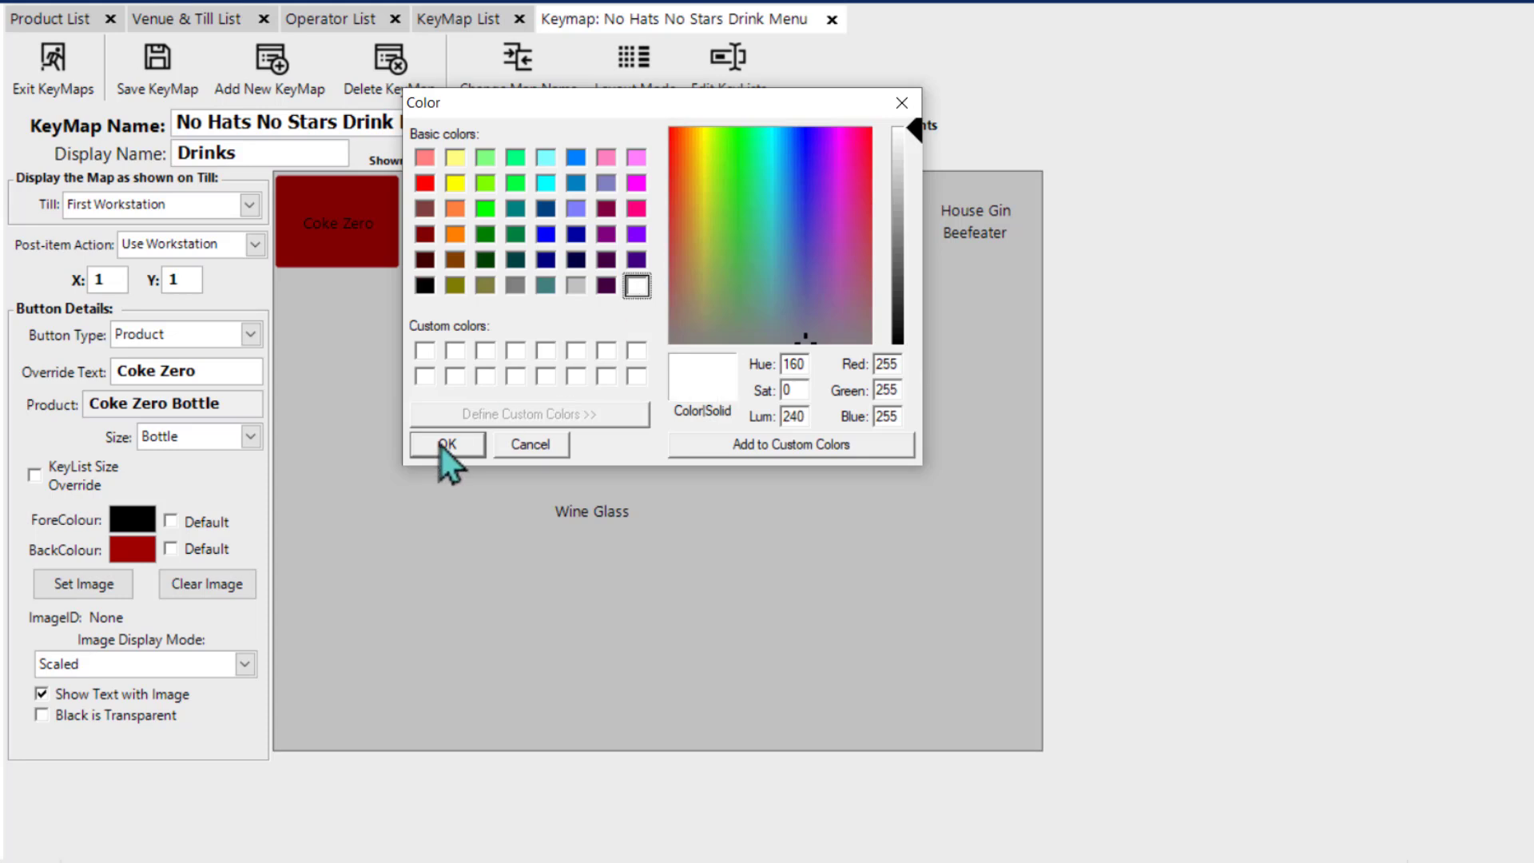
pyautogui.click(441, 445)
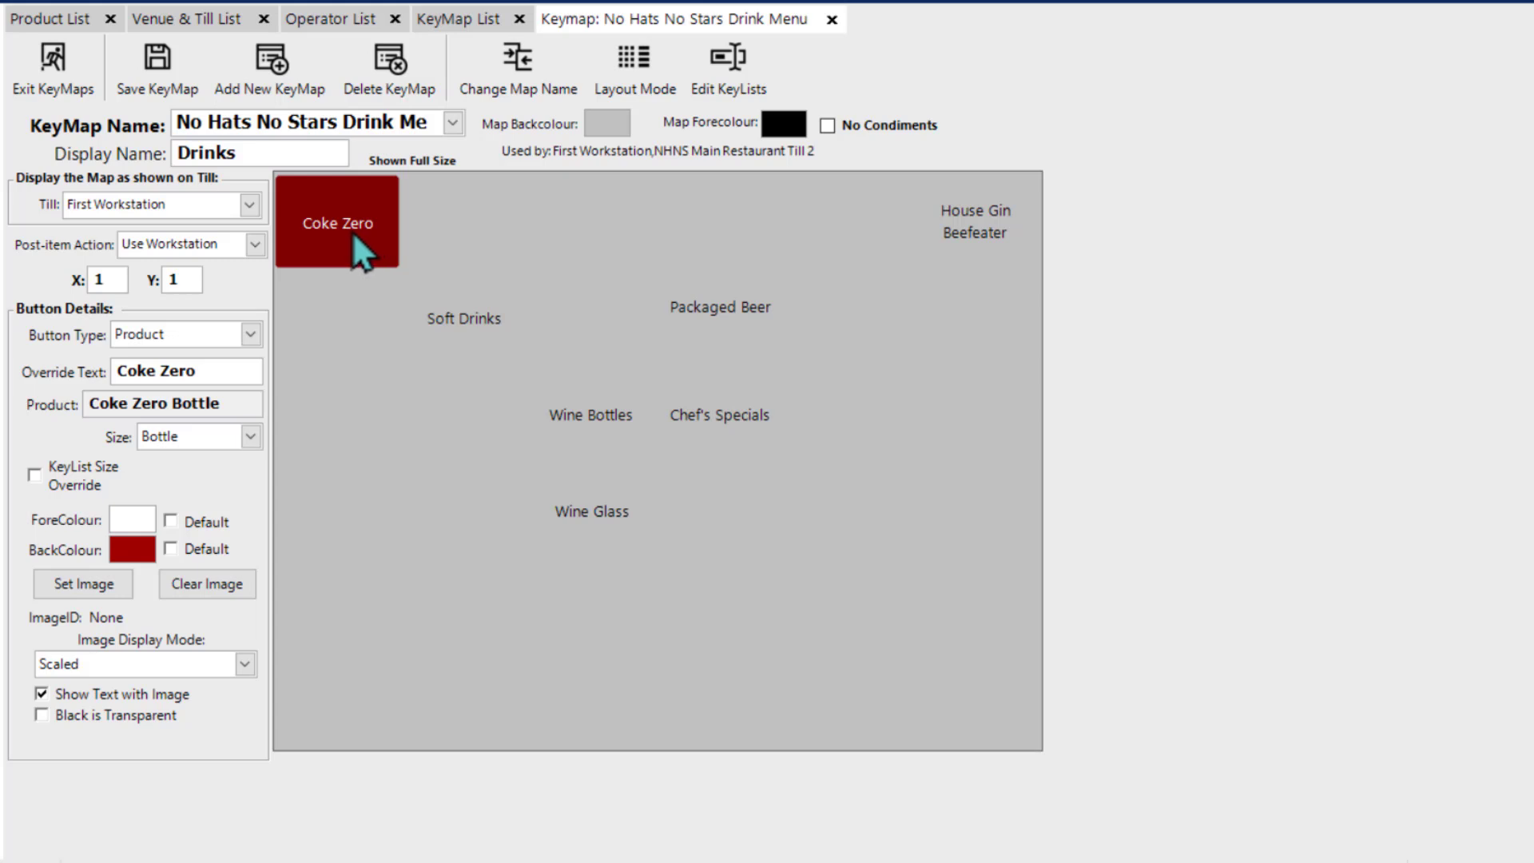
pyautogui.click(458, 337)
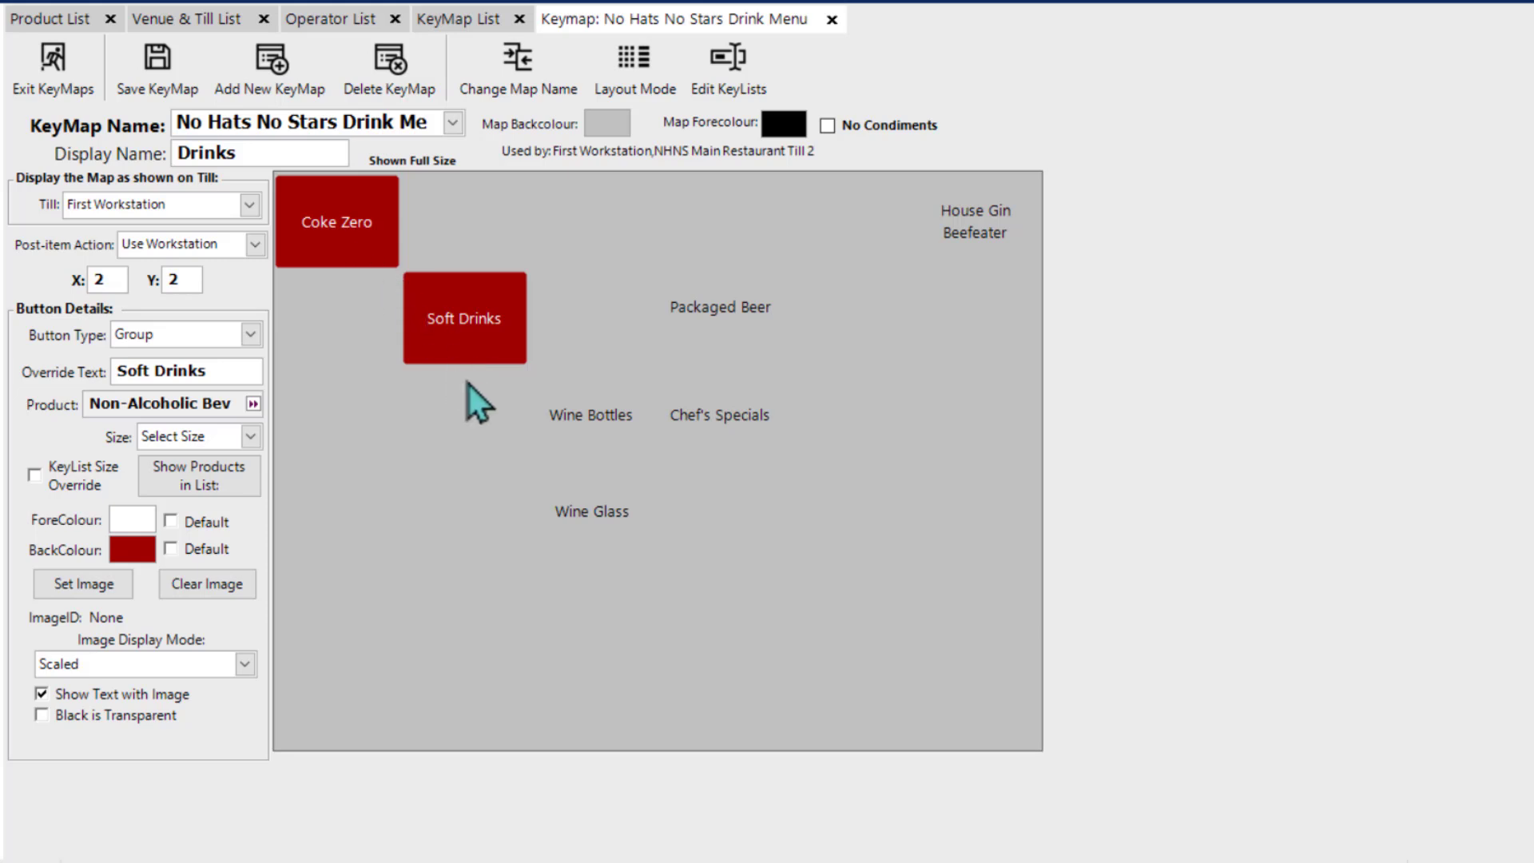
# Step: Import the logo-coca-cola-png-2 file at Standard Single Key 200 x 100 resolution and set it as the Coke Zero button's image
pyautogui.click(353, 238)
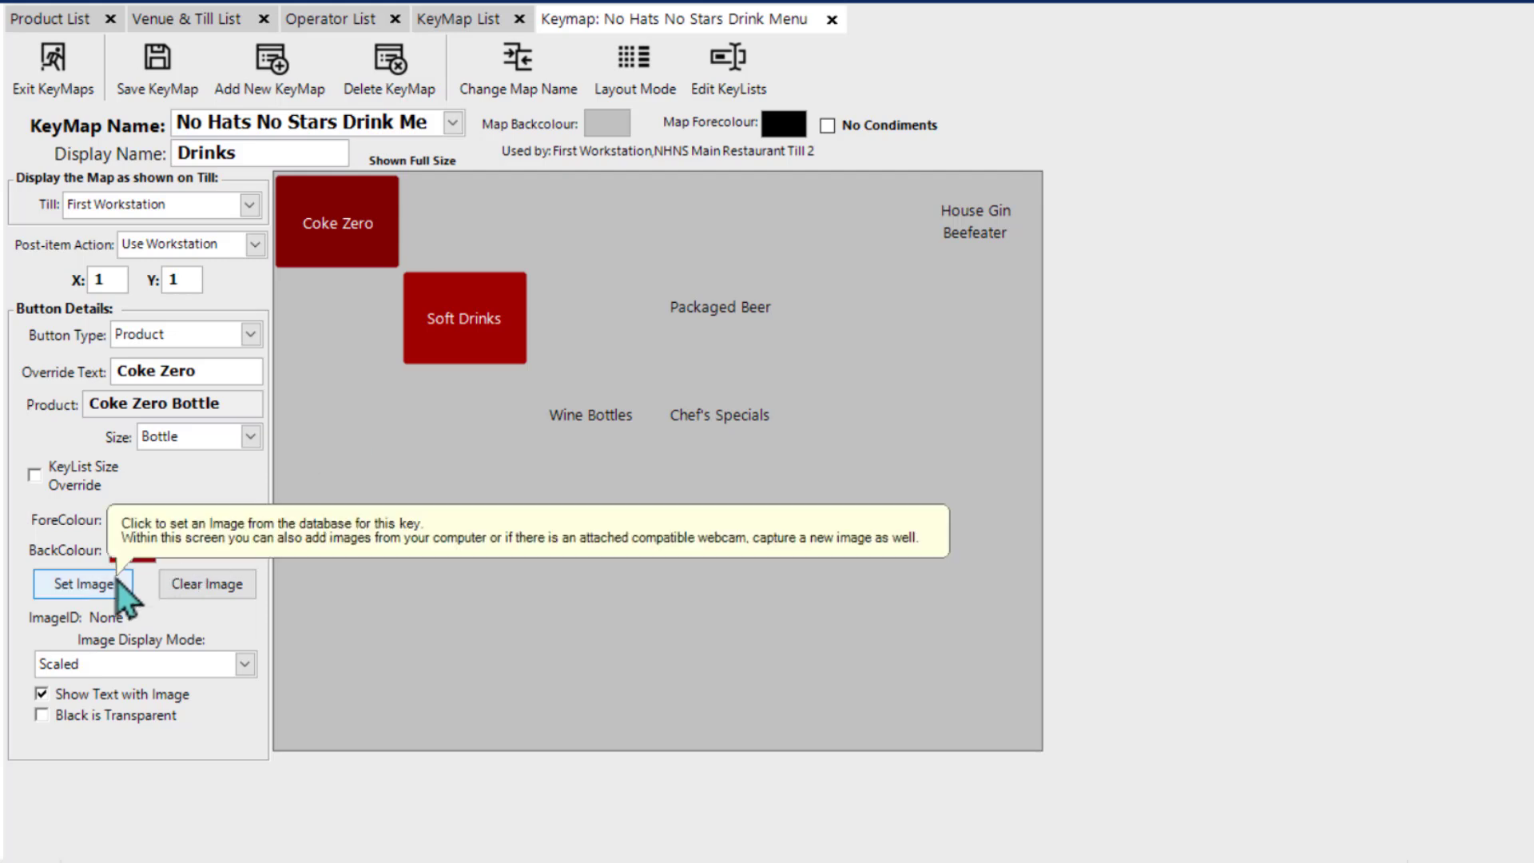
pyautogui.click(84, 591)
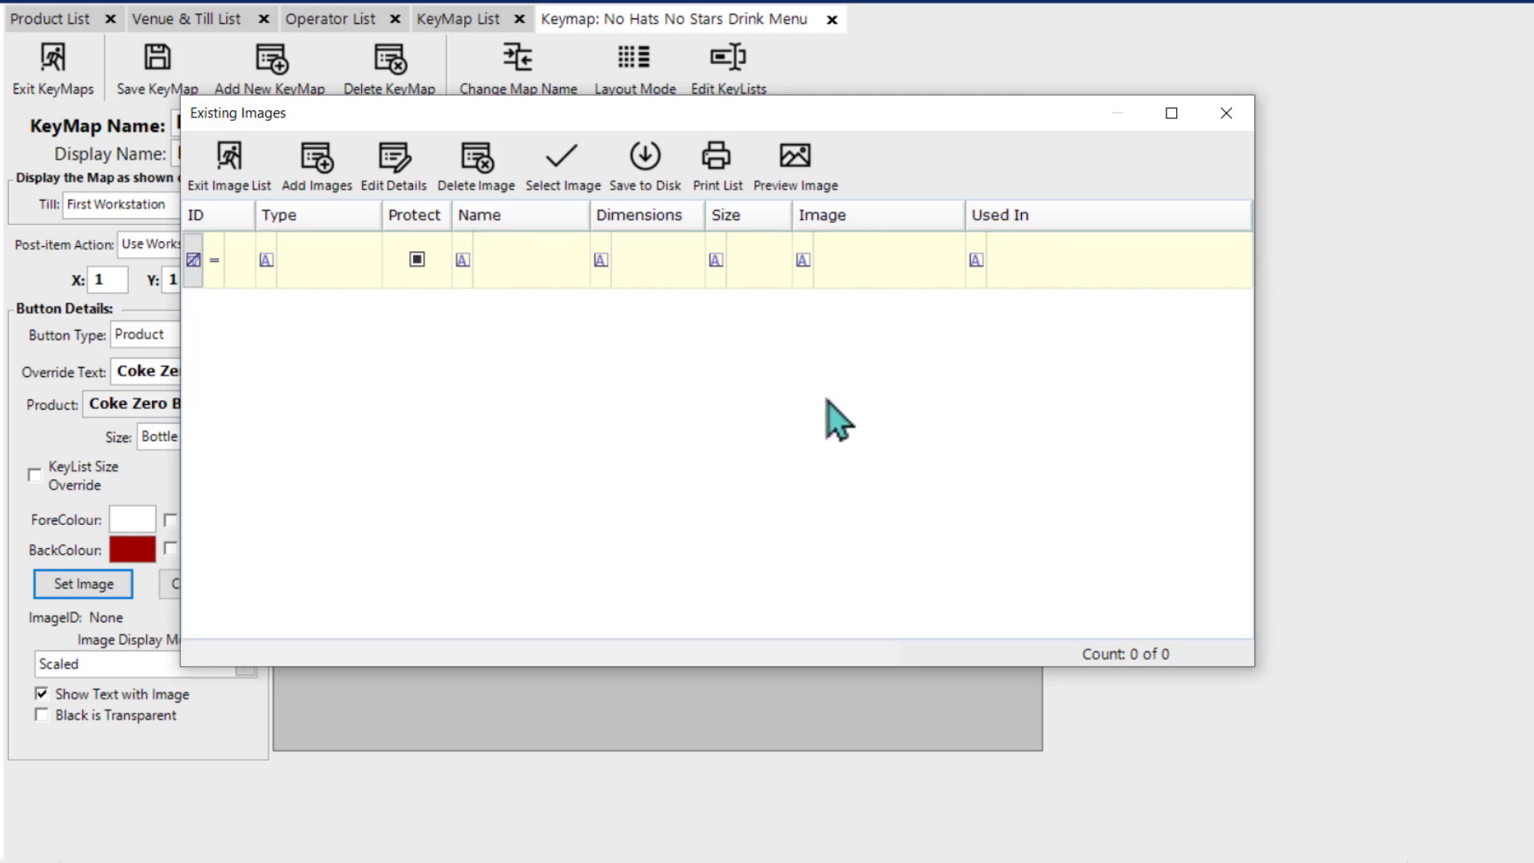
pyautogui.click(321, 181)
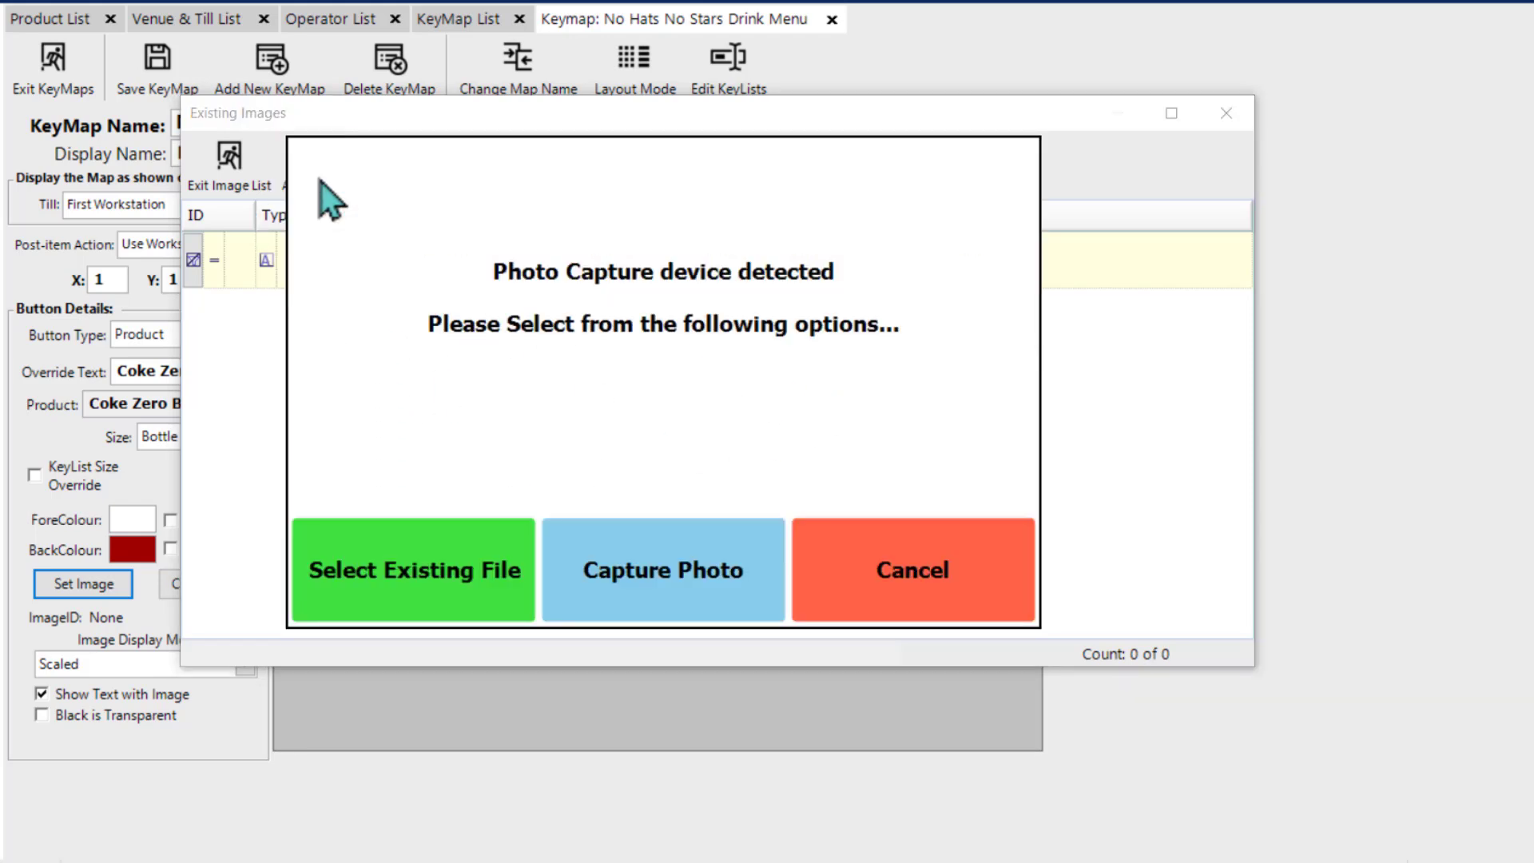
pyautogui.click(409, 582)
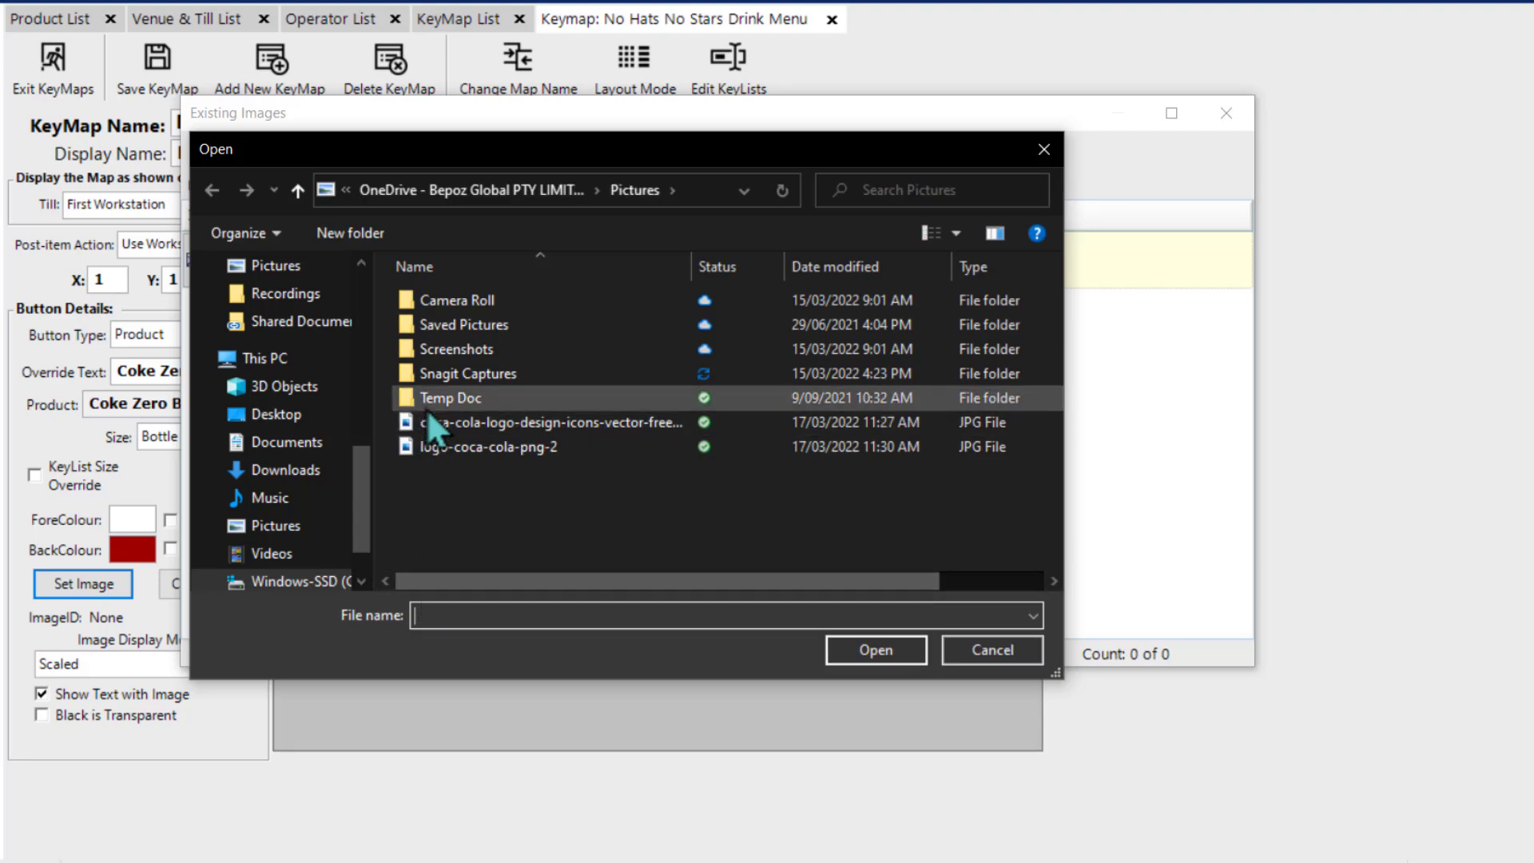
pyautogui.doubleClick(491, 449)
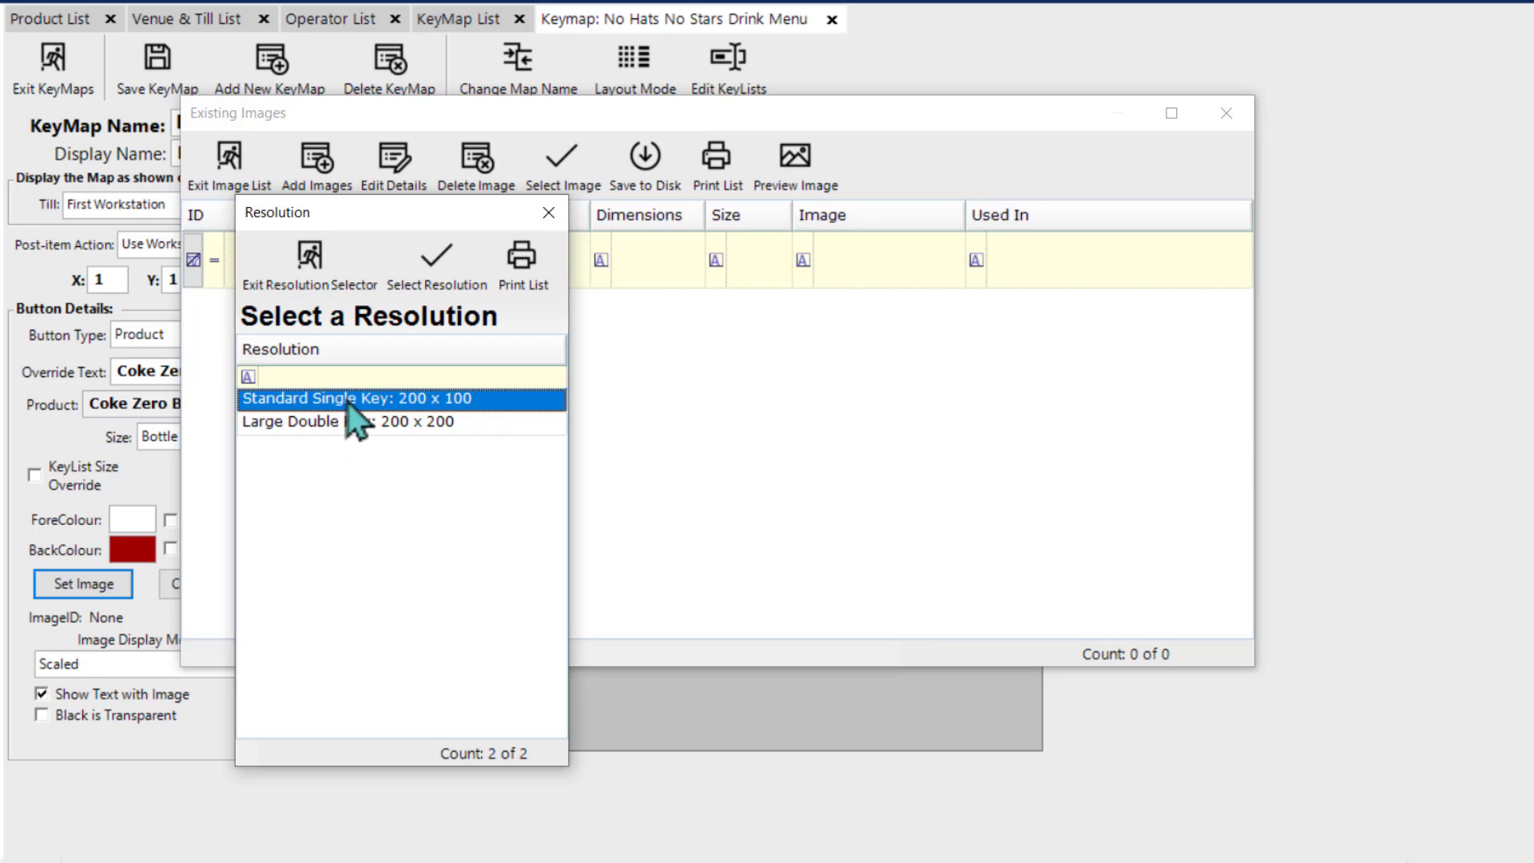
pyautogui.doubleClick(348, 400)
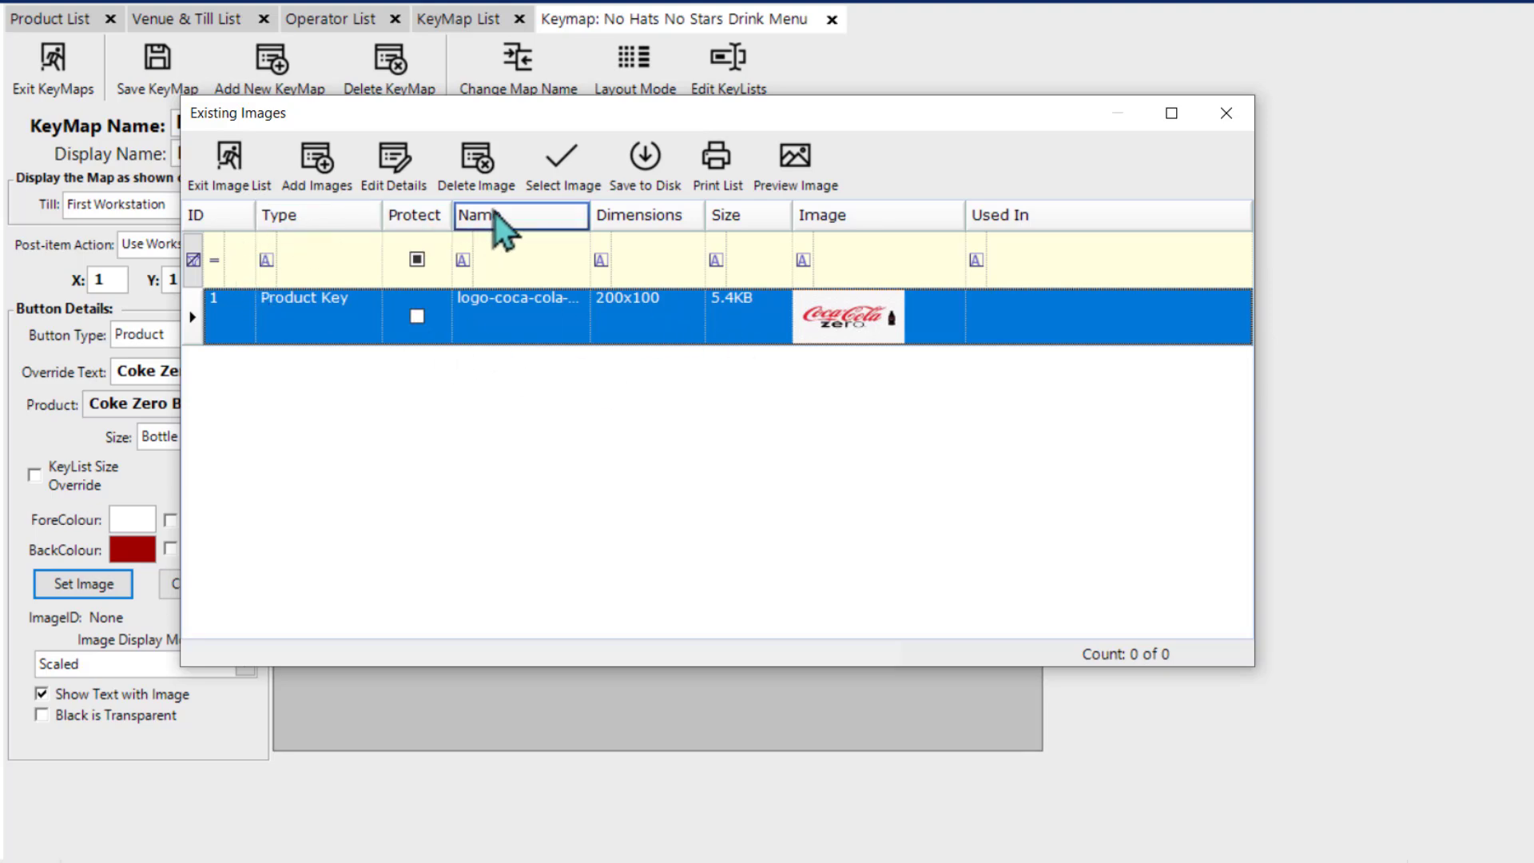
pyautogui.click(548, 194)
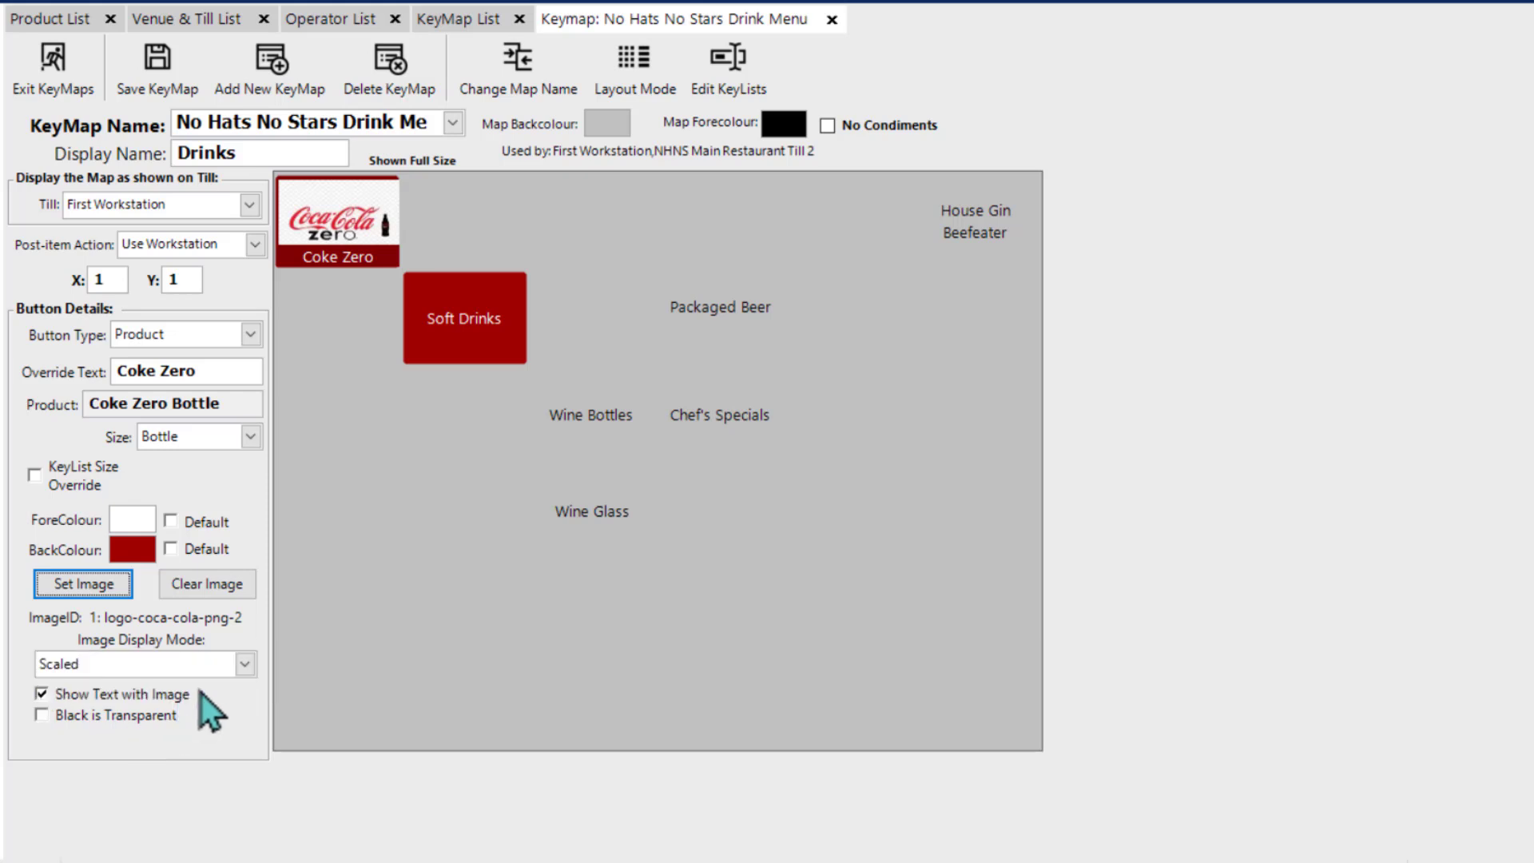
# Step: Check the image display modes, reselect the Coke Zero button and clear its image
pyautogui.click(245, 664)
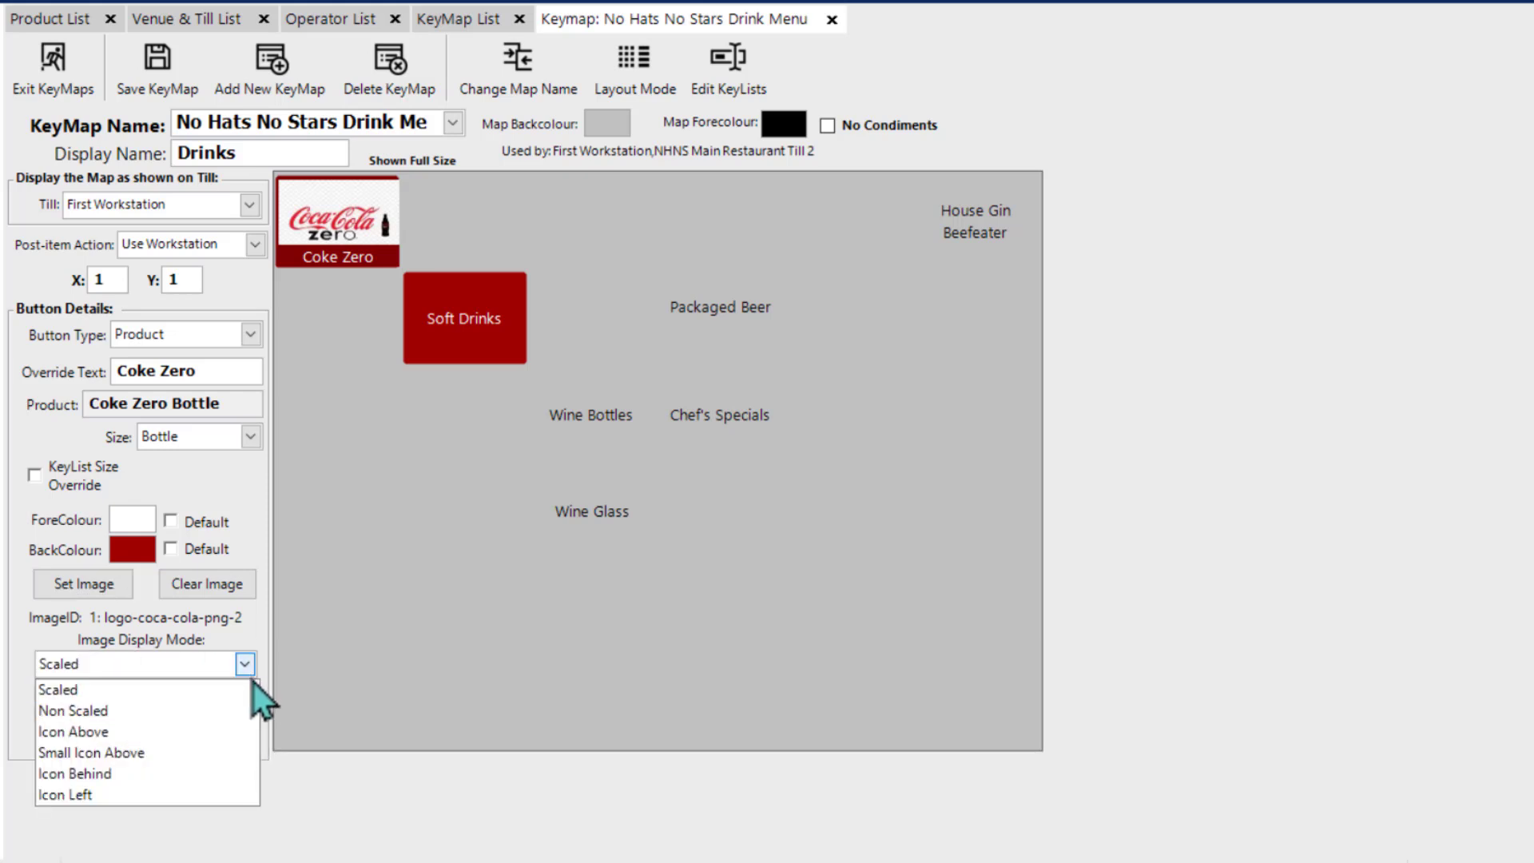
pyautogui.click(355, 682)
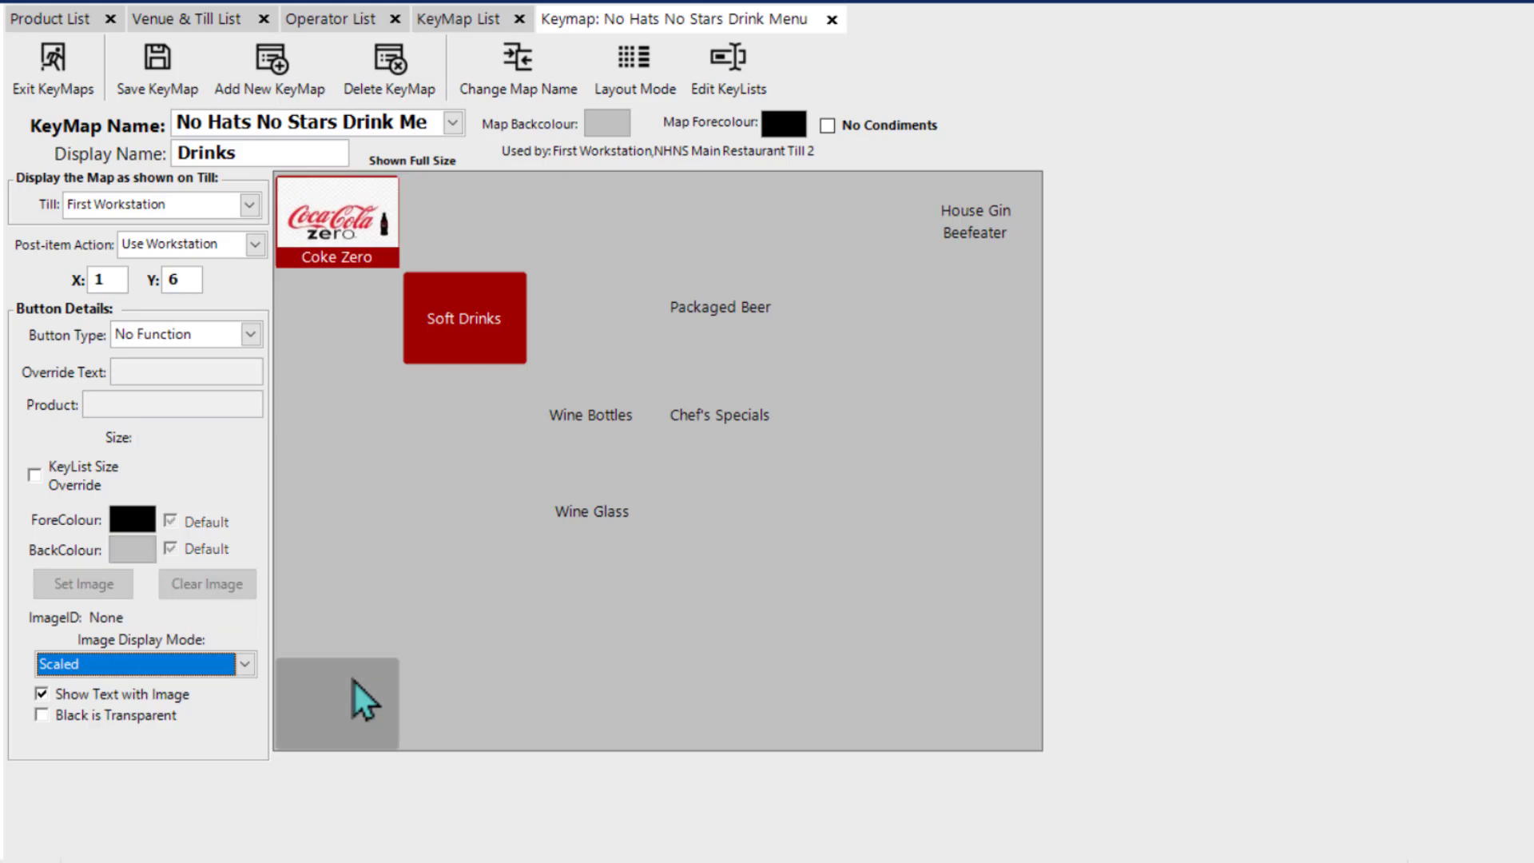
pyautogui.click(367, 246)
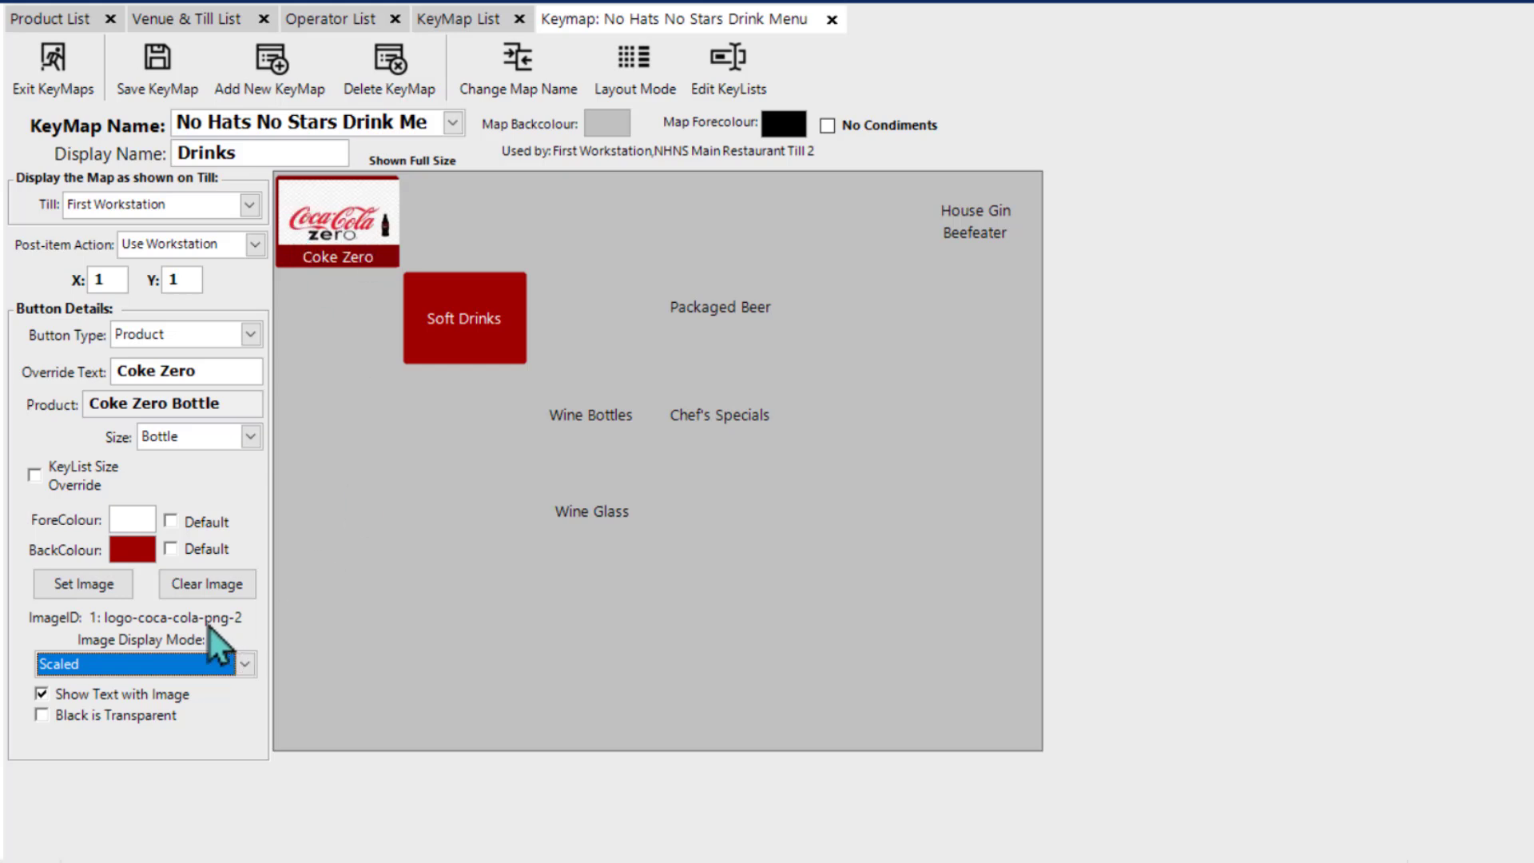
pyautogui.click(199, 583)
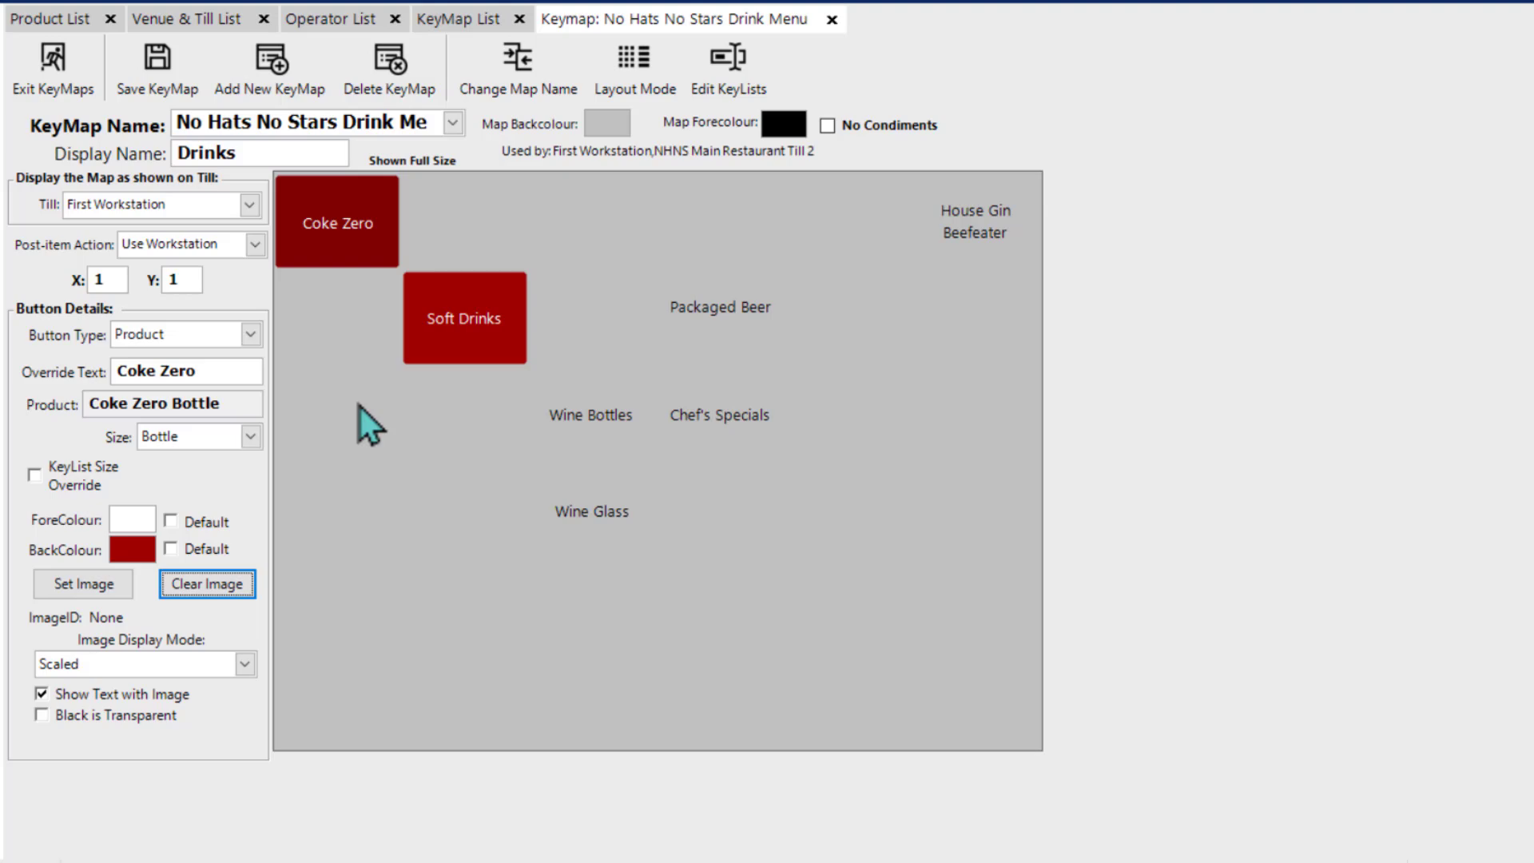
# Step: Remove the Soft Drinks button from the keymap and open the size choices for the Beer Bottles button
pyautogui.rightClick(472, 323)
pyautogui.click(503, 387)
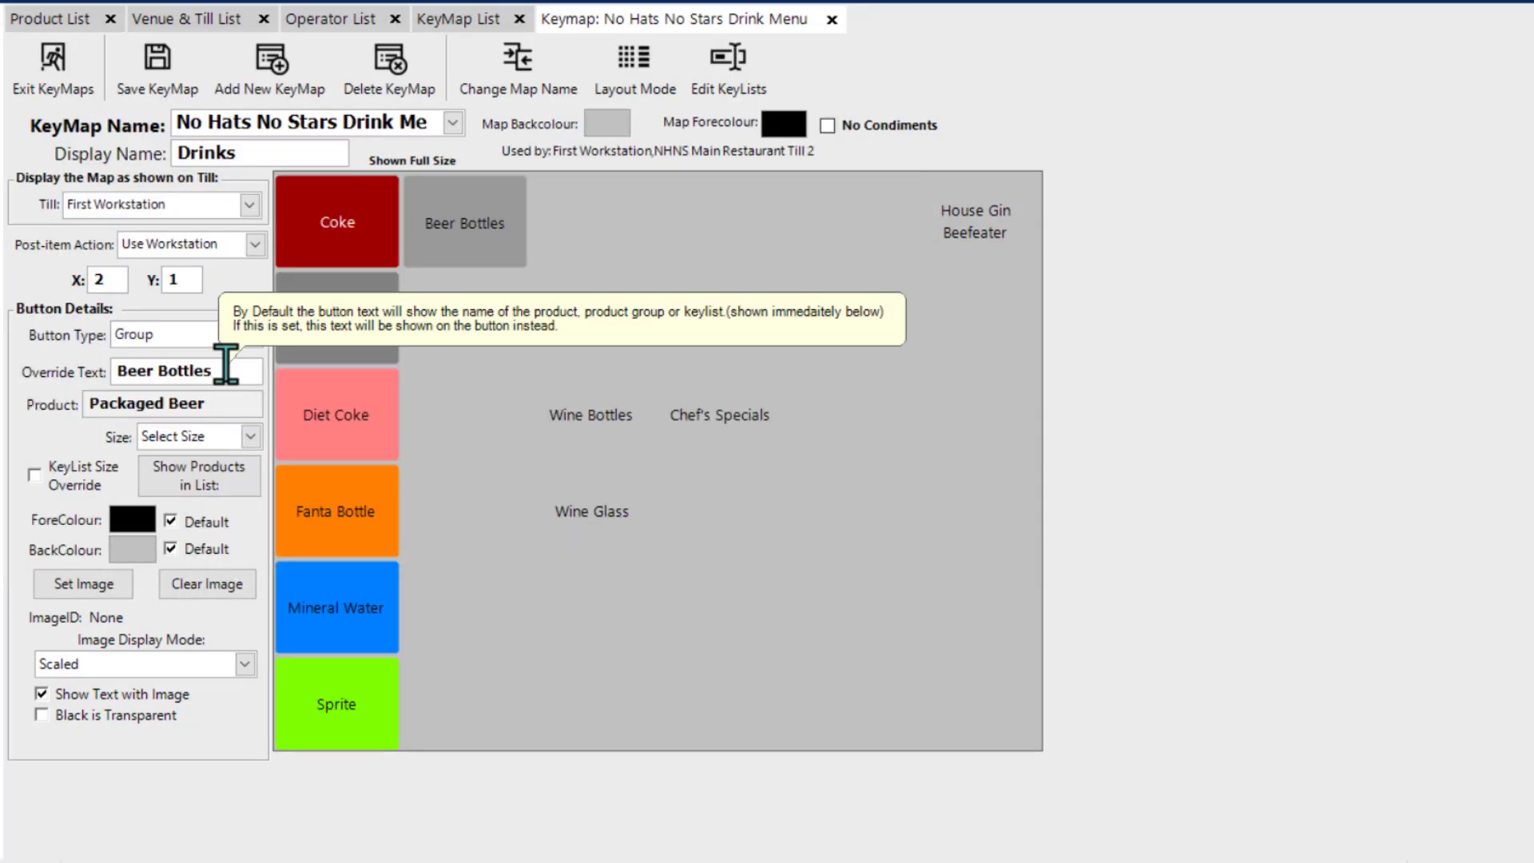
pyautogui.click(251, 436)
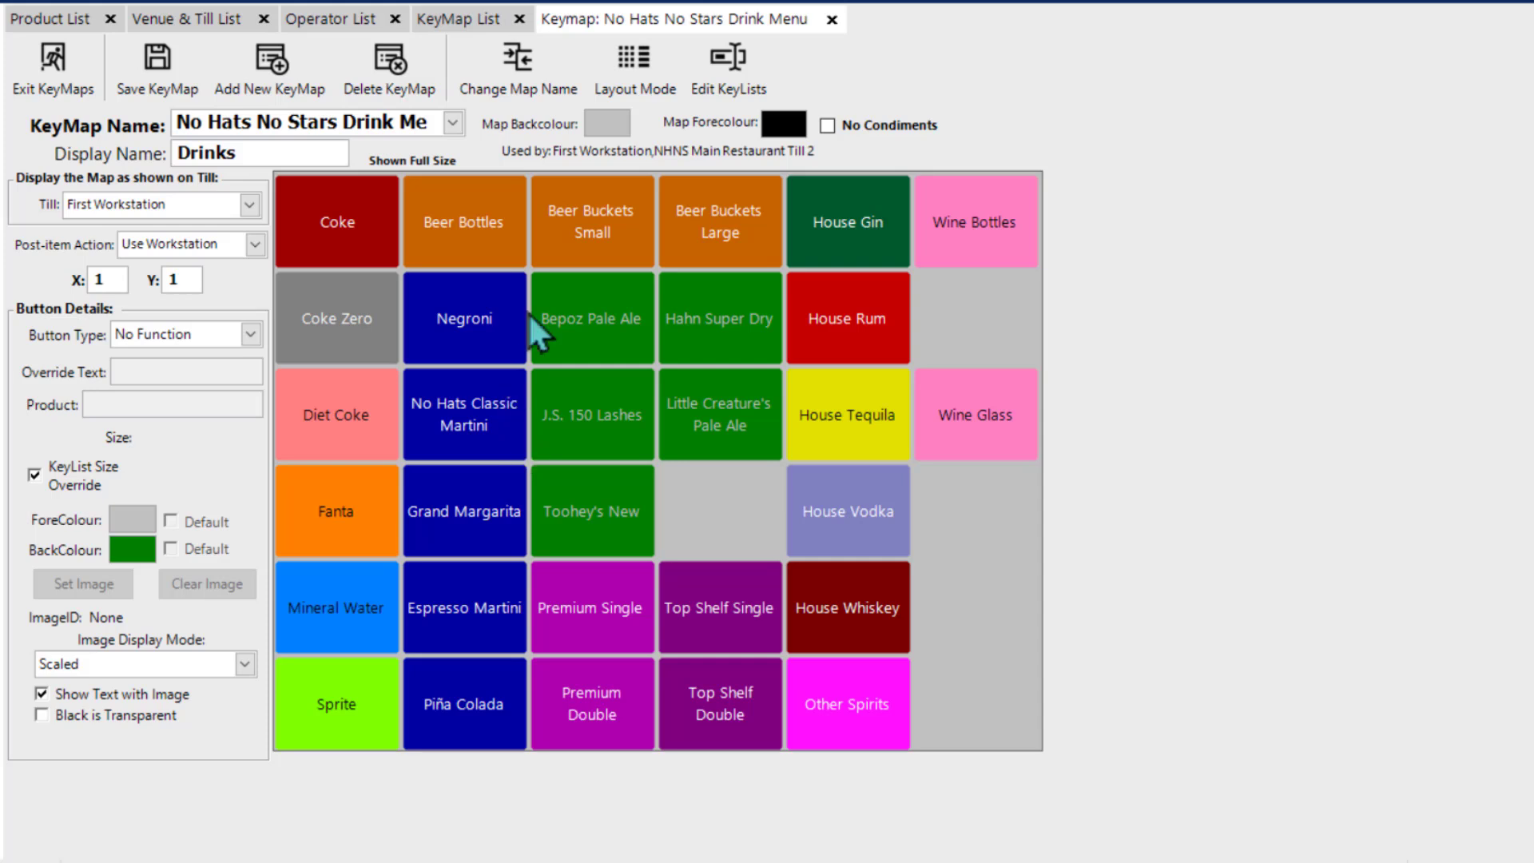
# Step: Preview the drinks keymap as it would look on the First Workstation till and return to the editing view
pyautogui.click(635, 78)
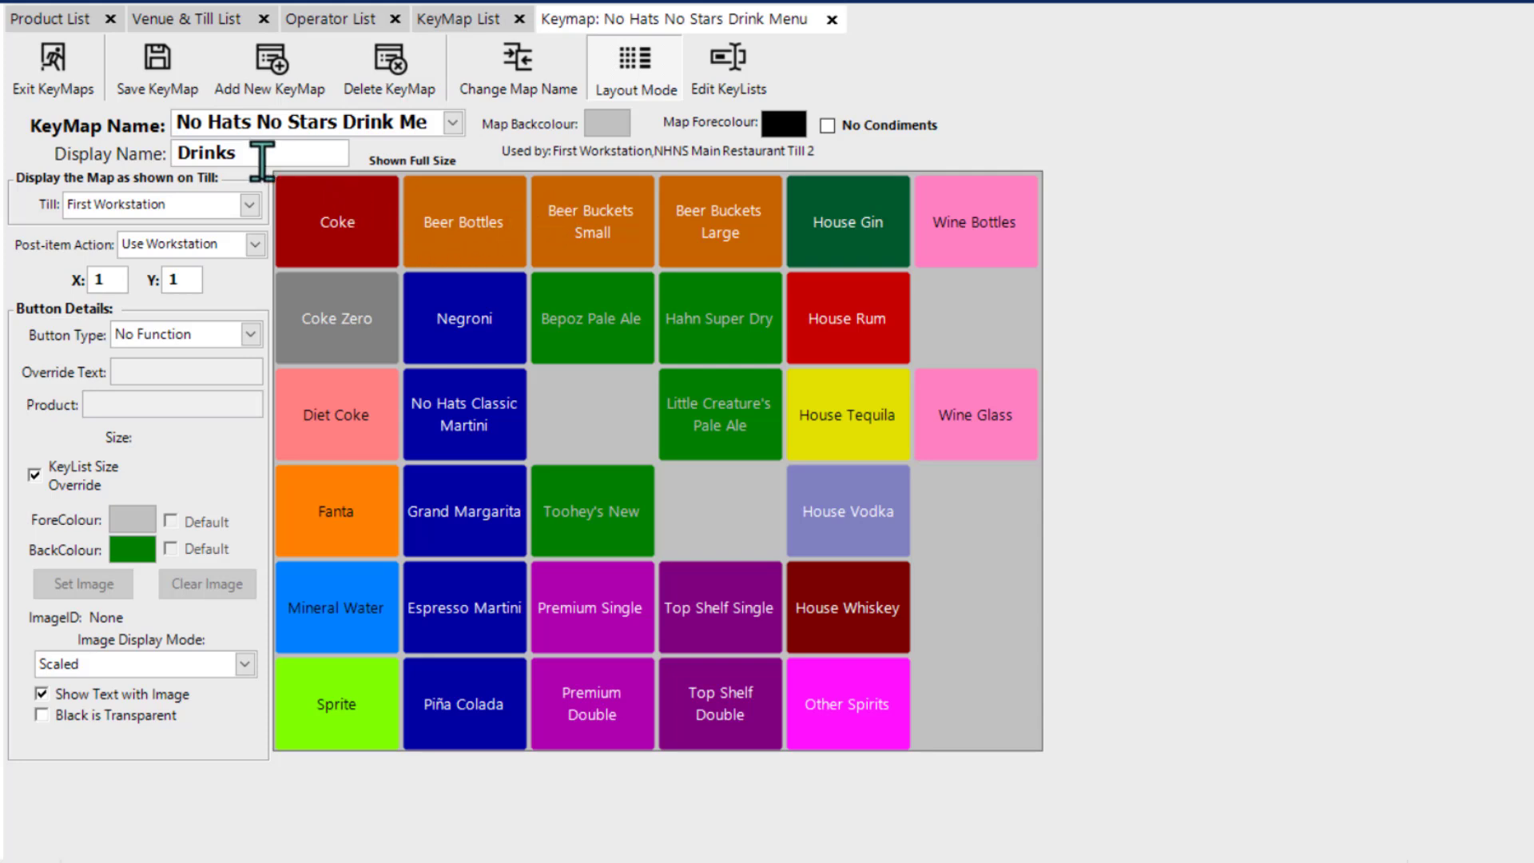
pyautogui.click(151, 205)
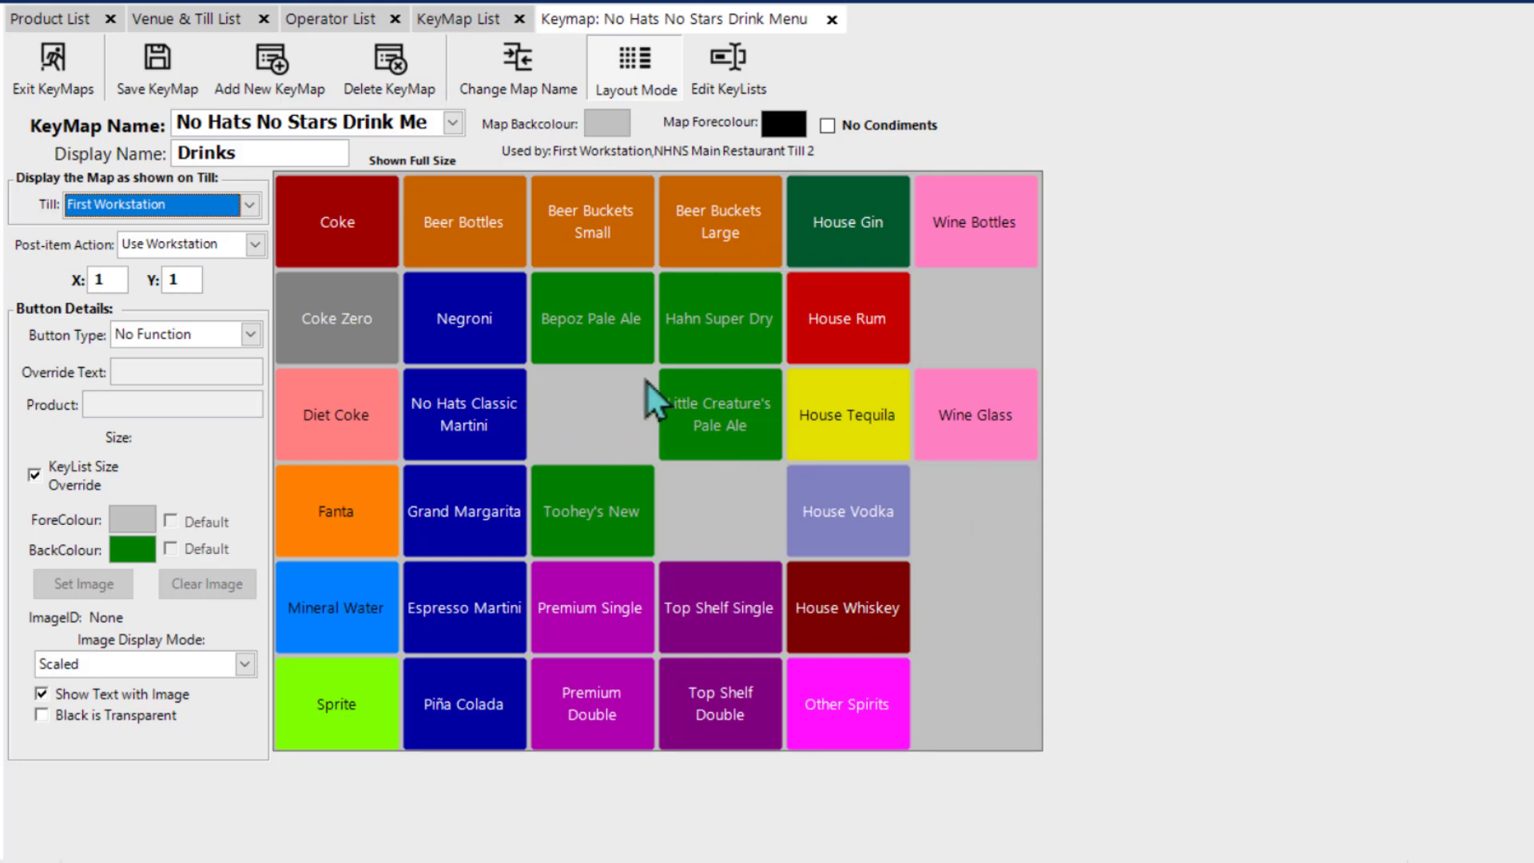
pyautogui.click(608, 74)
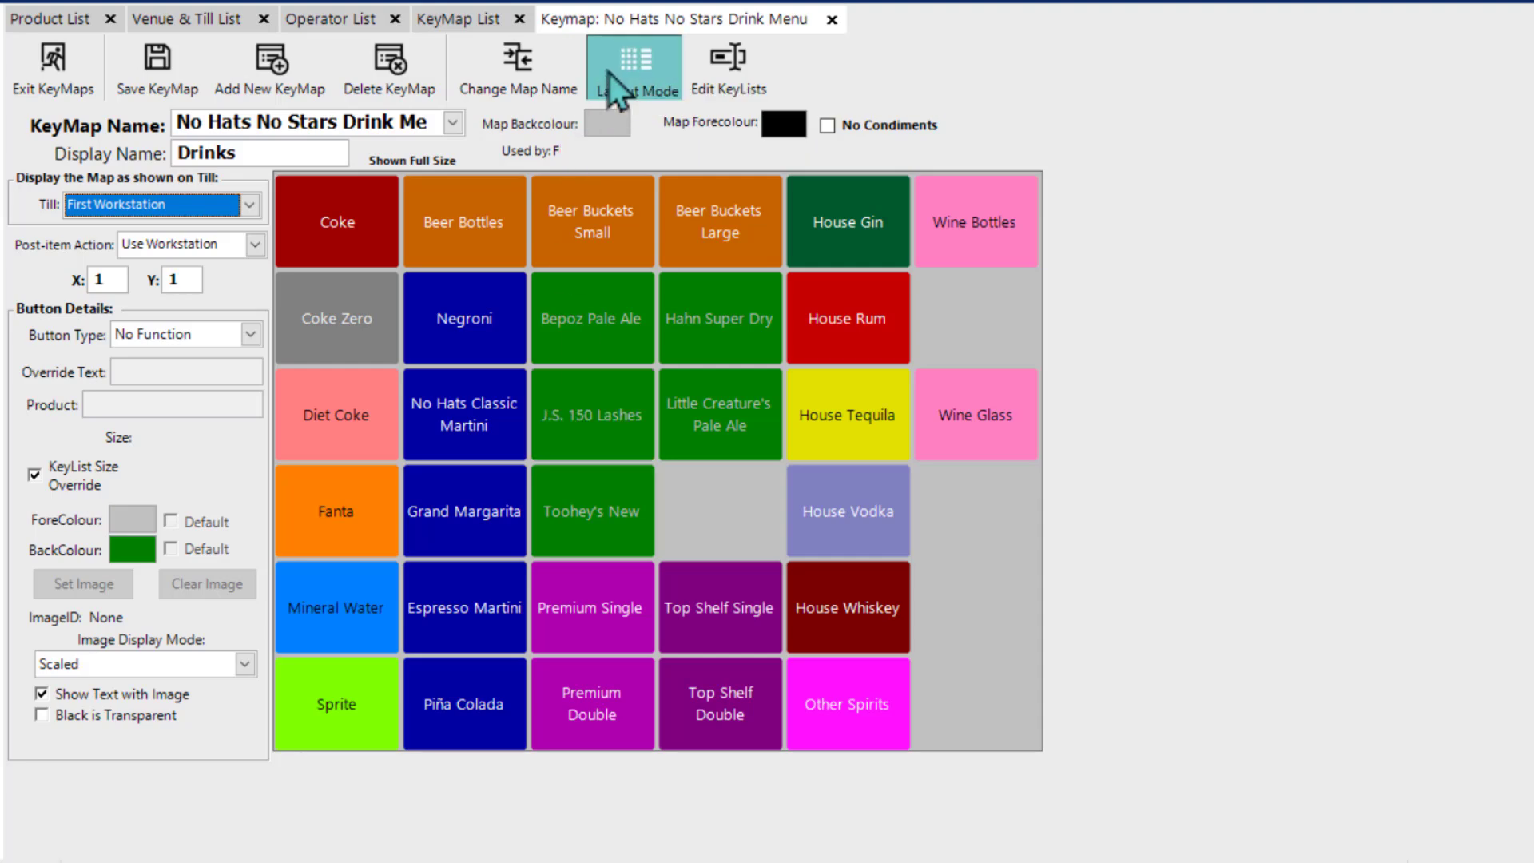
# Step: Check the J.S. 150 Lashes product's store and pricing settings without changing them, and compare the keymap with its till layout again
pyautogui.doubleClick(578, 405)
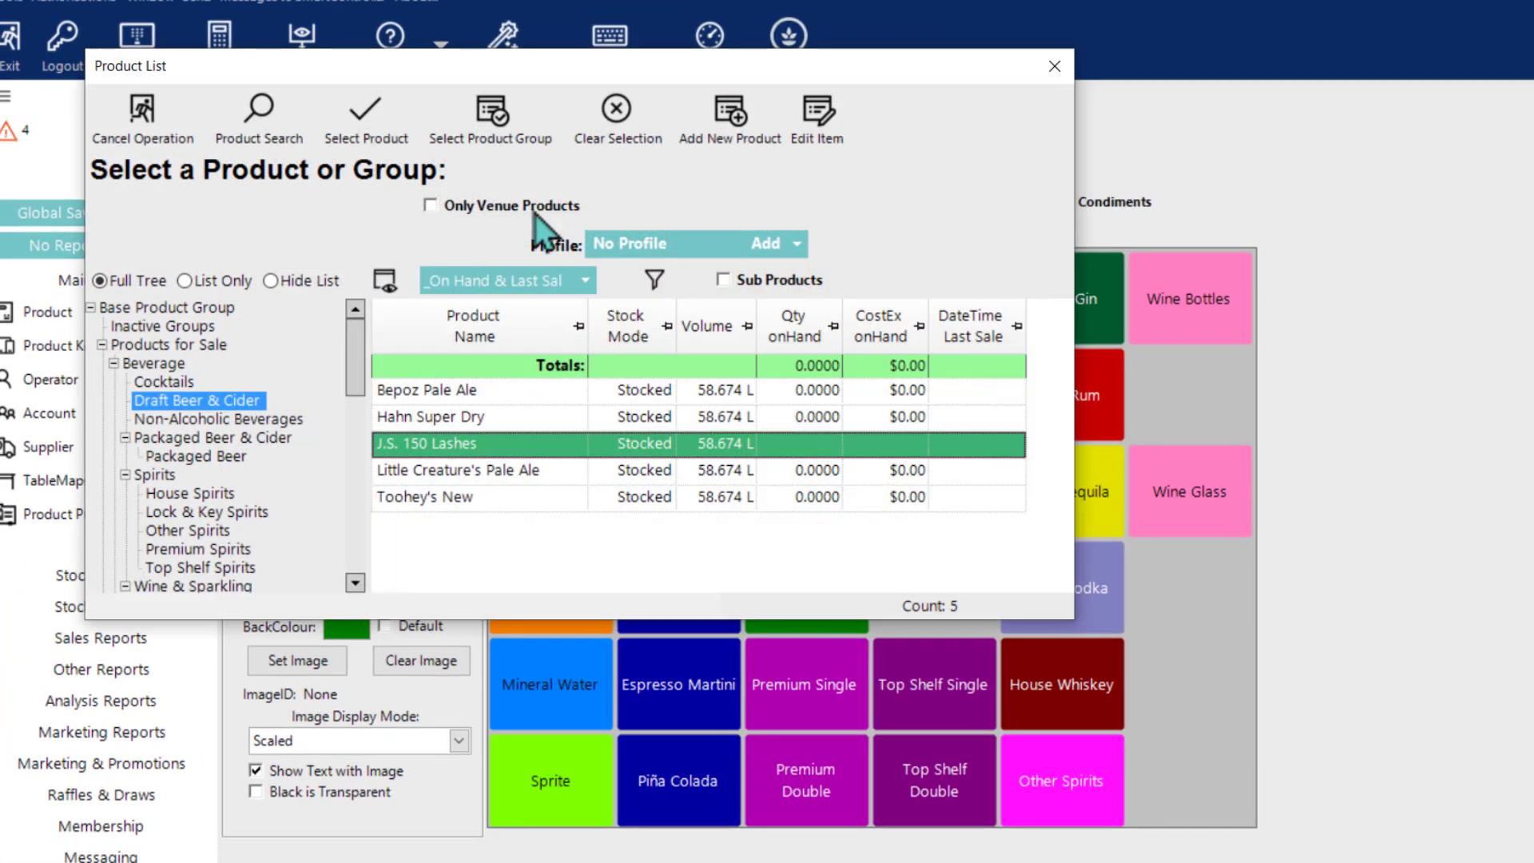
pyautogui.click(823, 130)
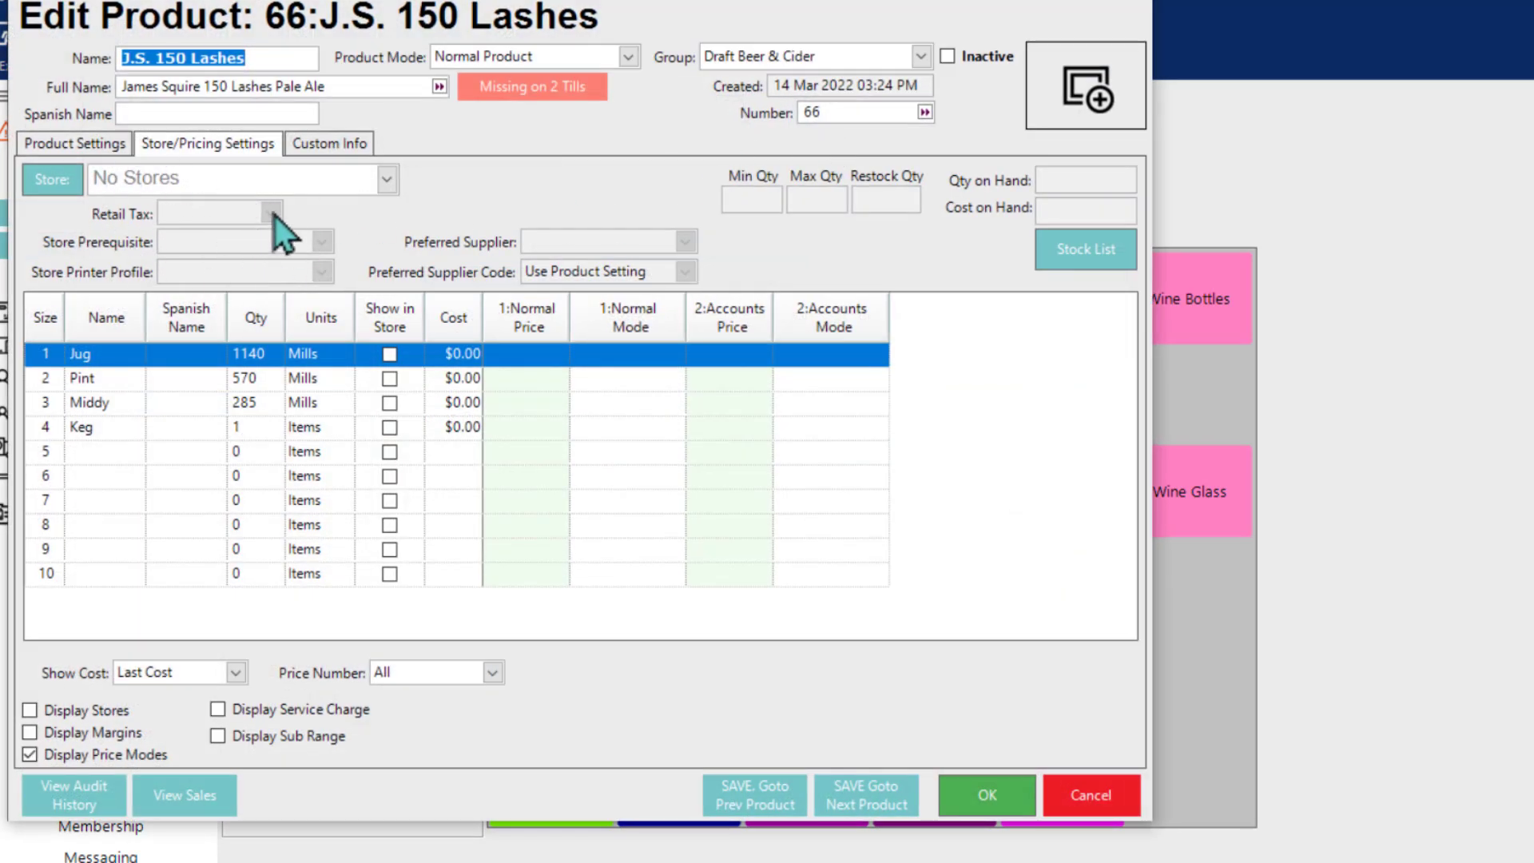
pyautogui.click(1064, 790)
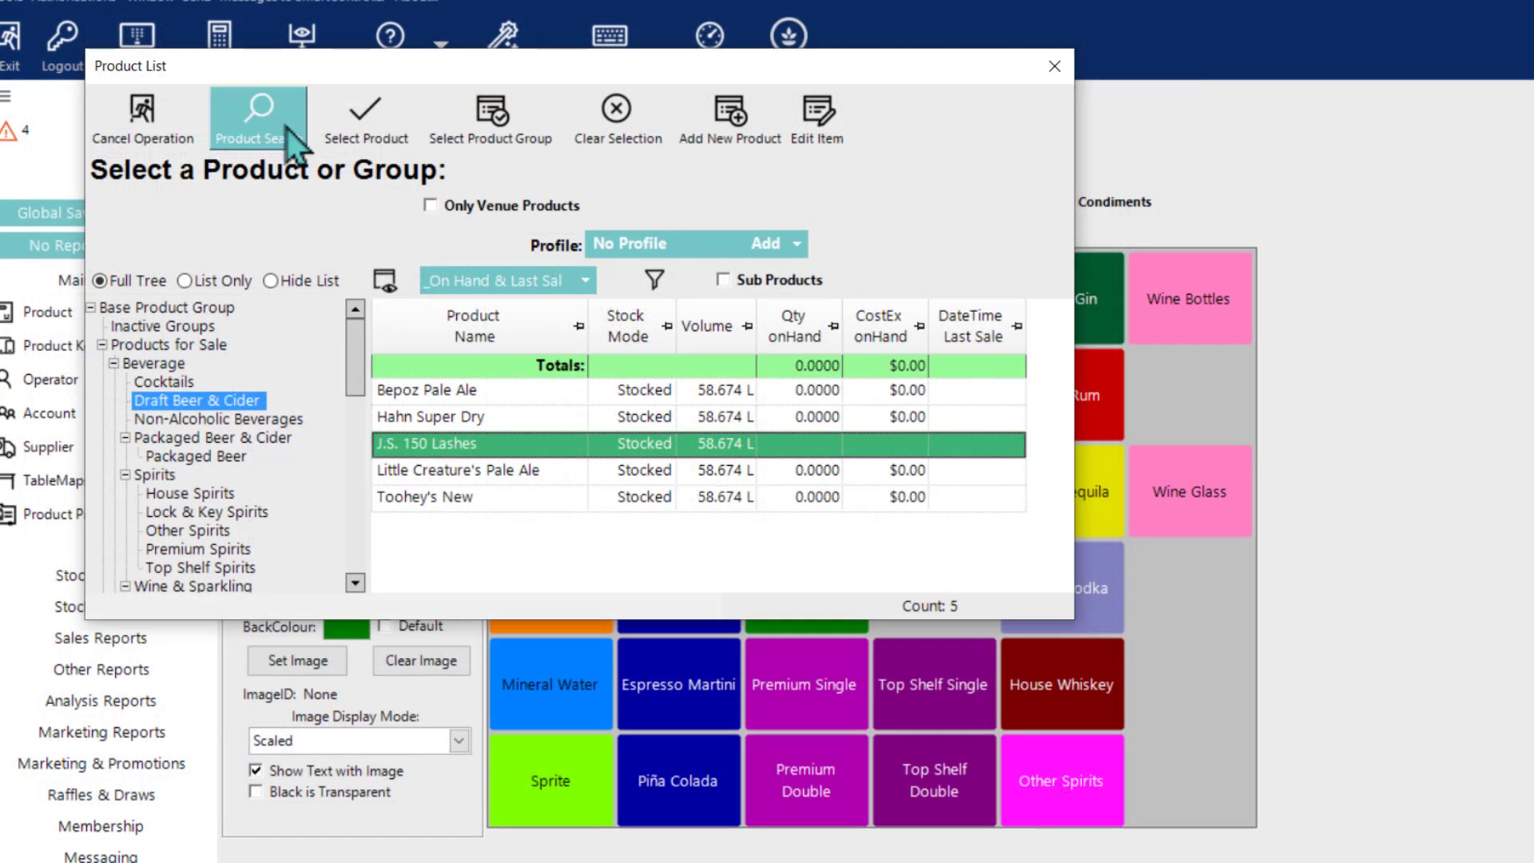
pyautogui.click(376, 128)
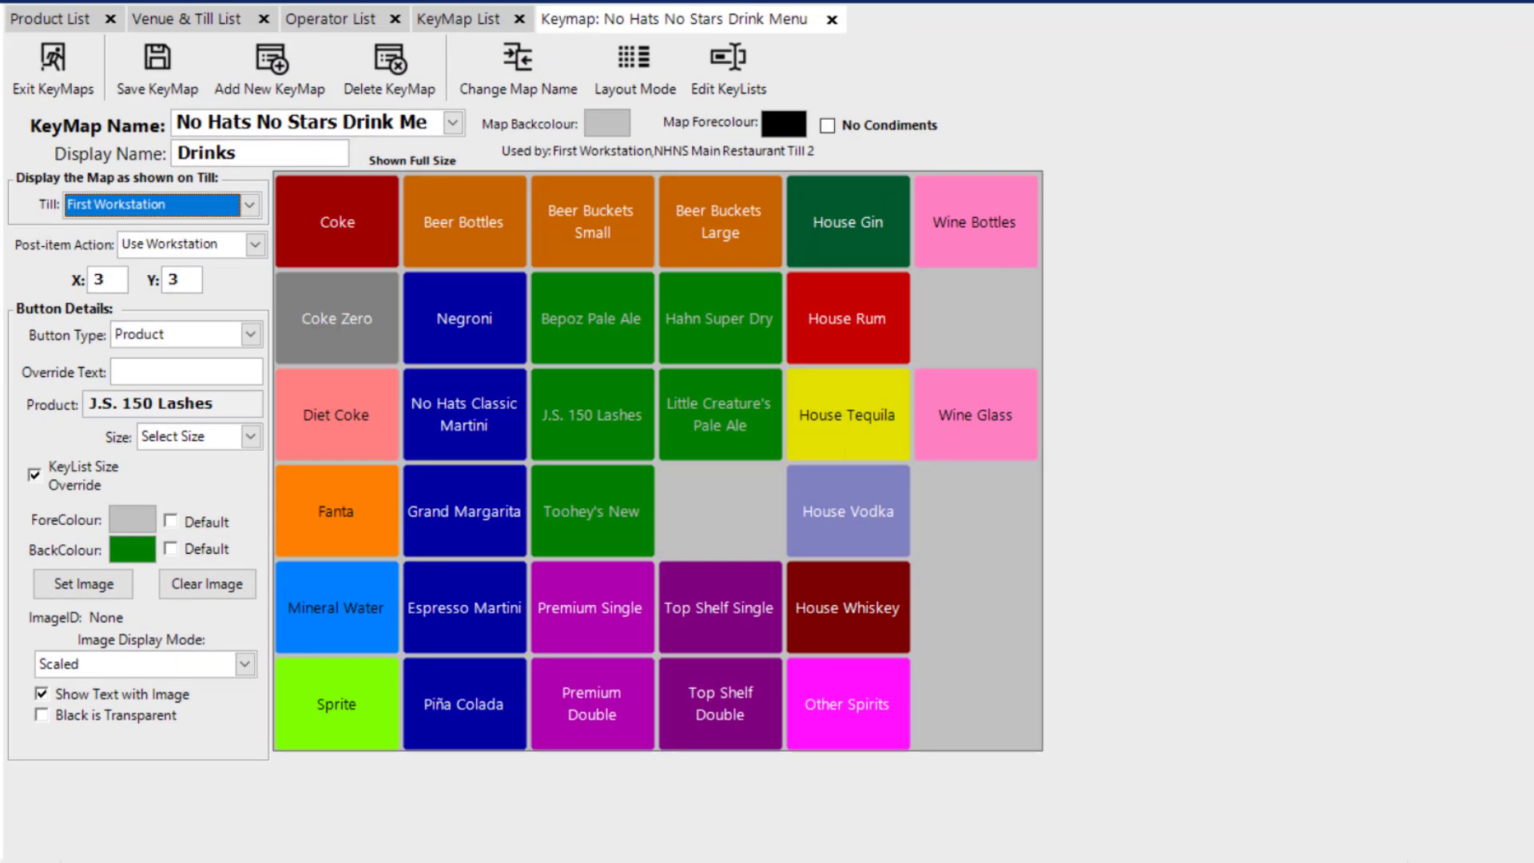
pyautogui.click(647, 81)
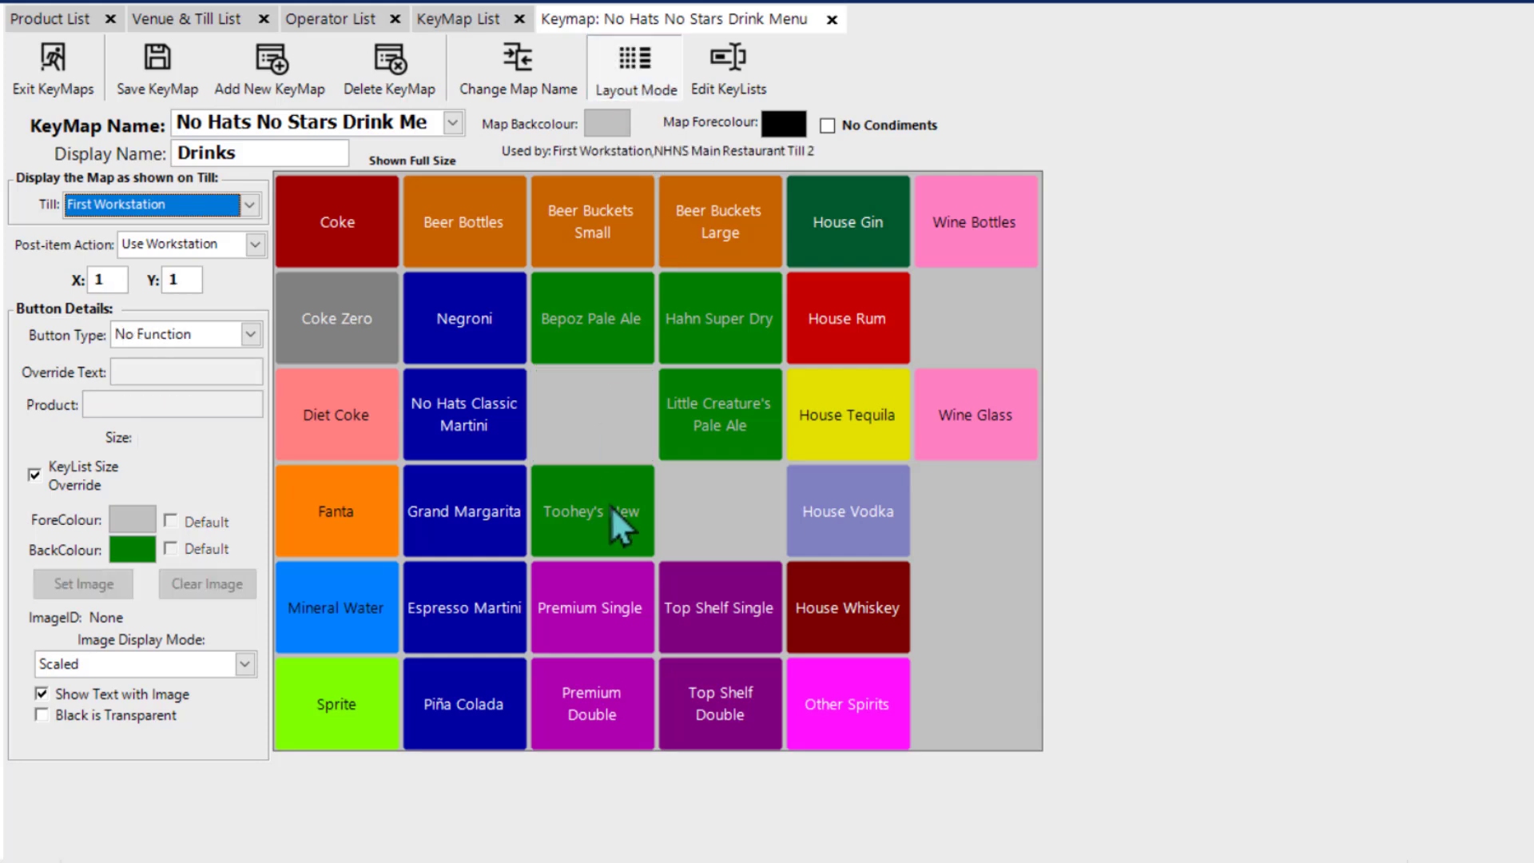
pyautogui.click(636, 64)
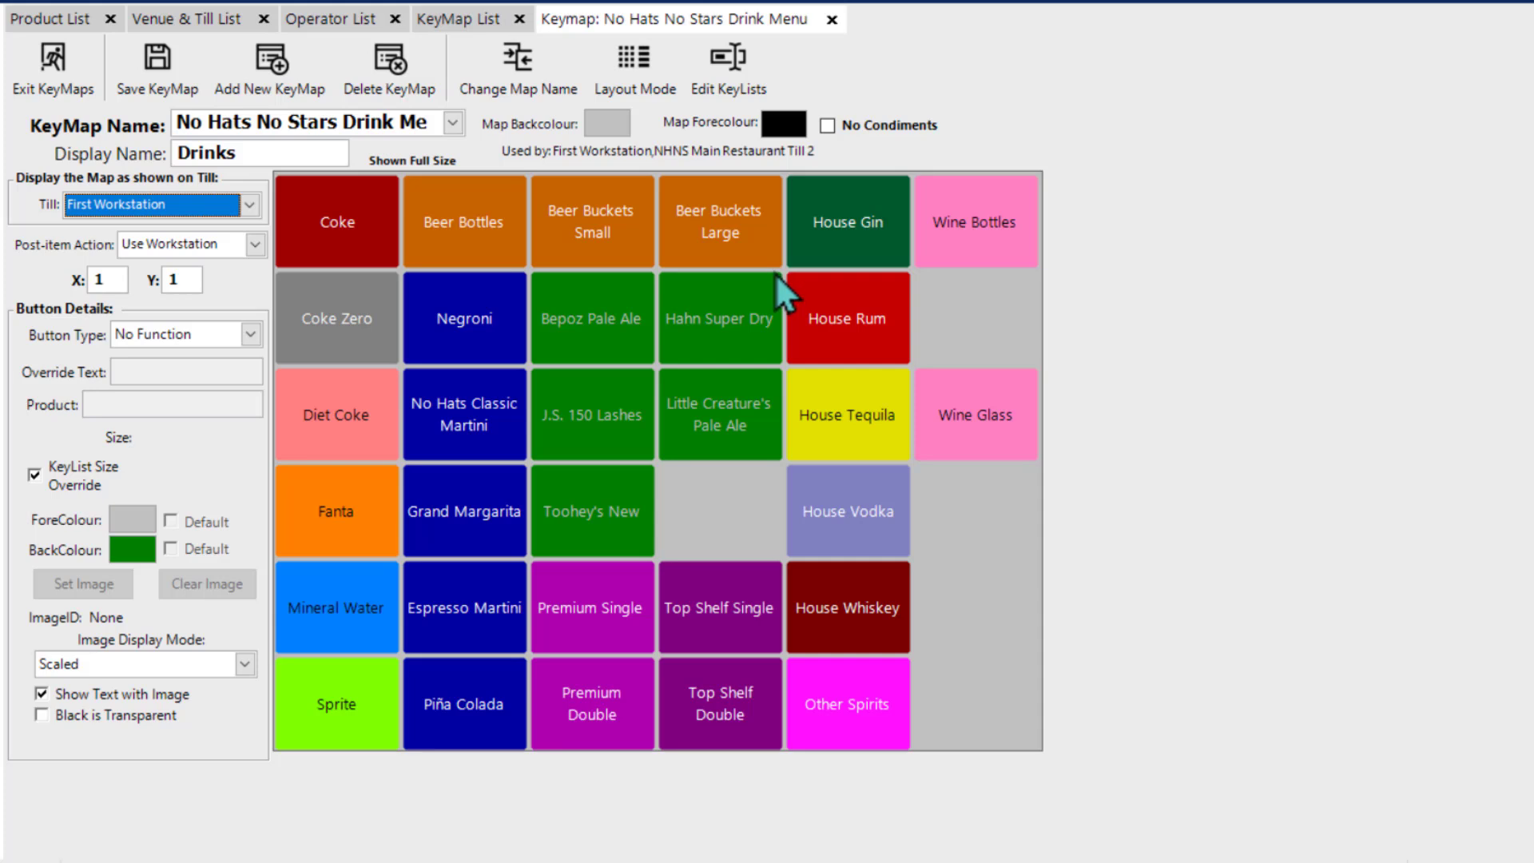
# Step: Copy the Wine Bottles button into the empty cell directly below it (X 6, Y 2) and preview the till layout
pyautogui.rightClick(973, 240)
pyautogui.click(1019, 361)
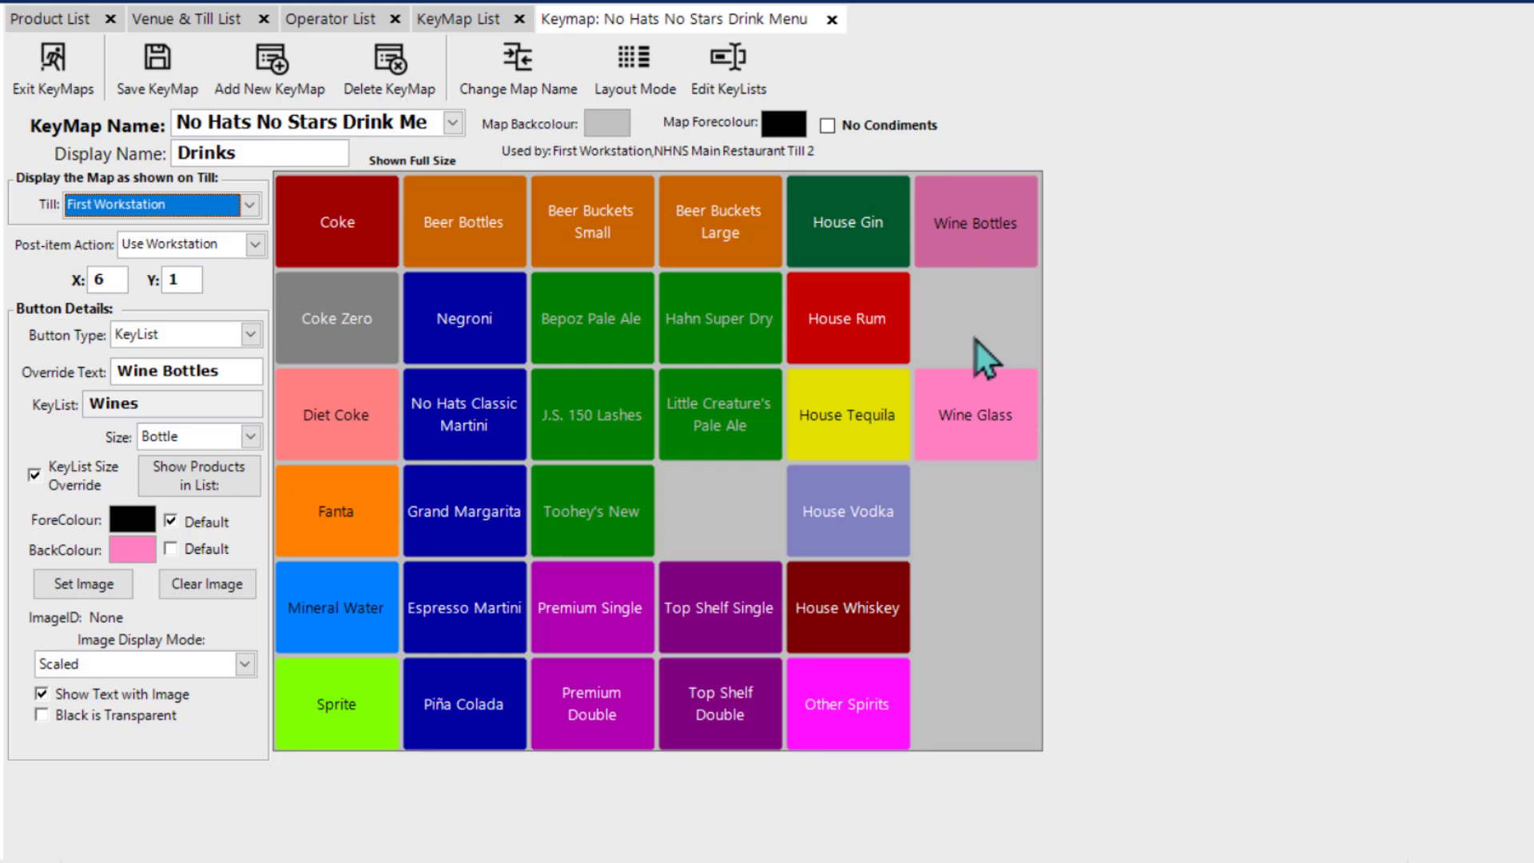
pyautogui.rightClick(976, 340)
pyautogui.click(1015, 401)
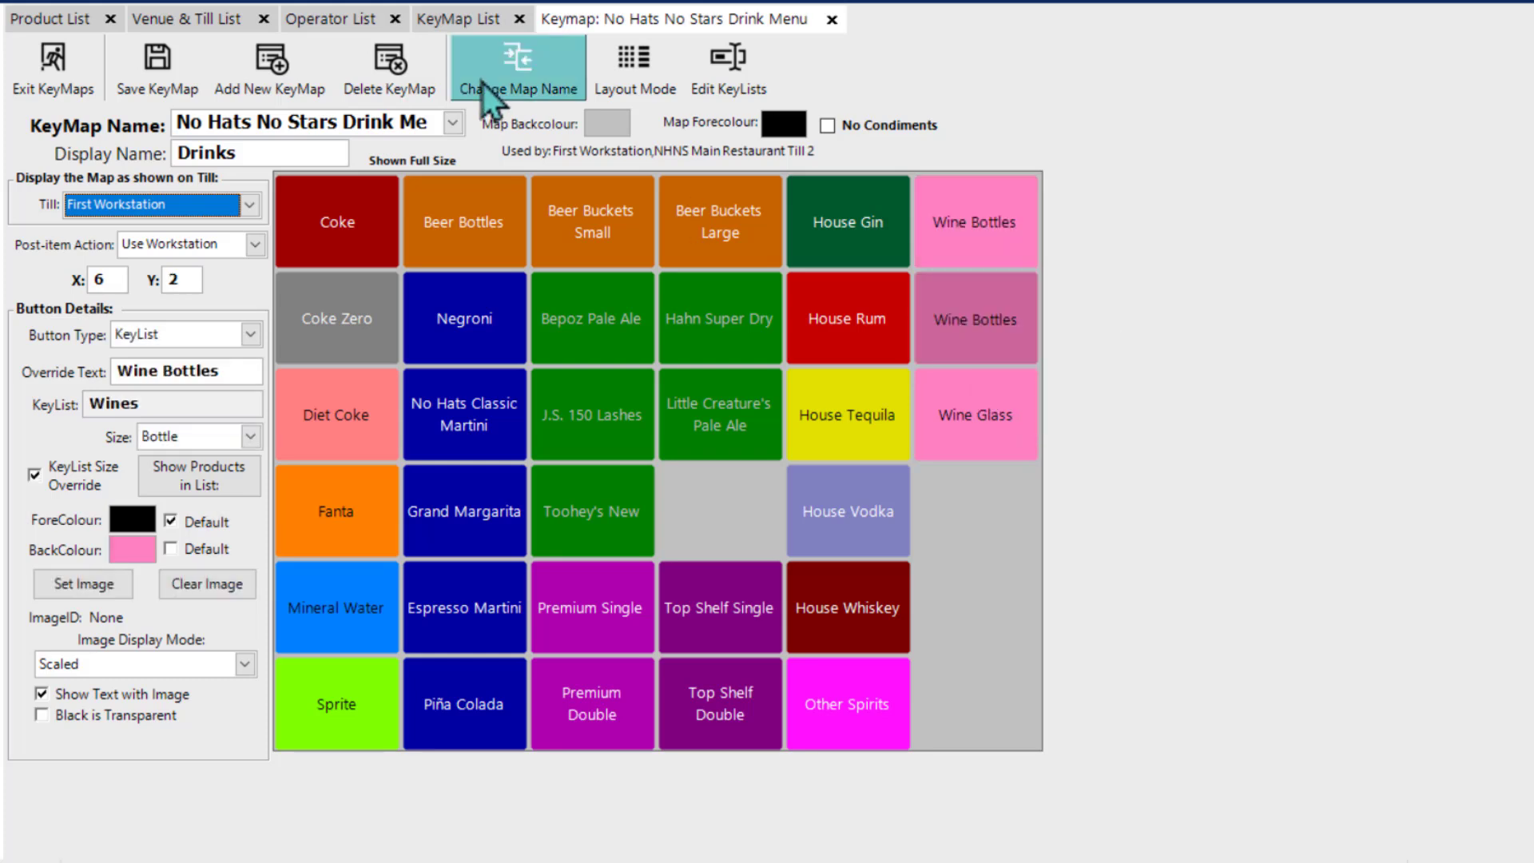
pyautogui.click(653, 78)
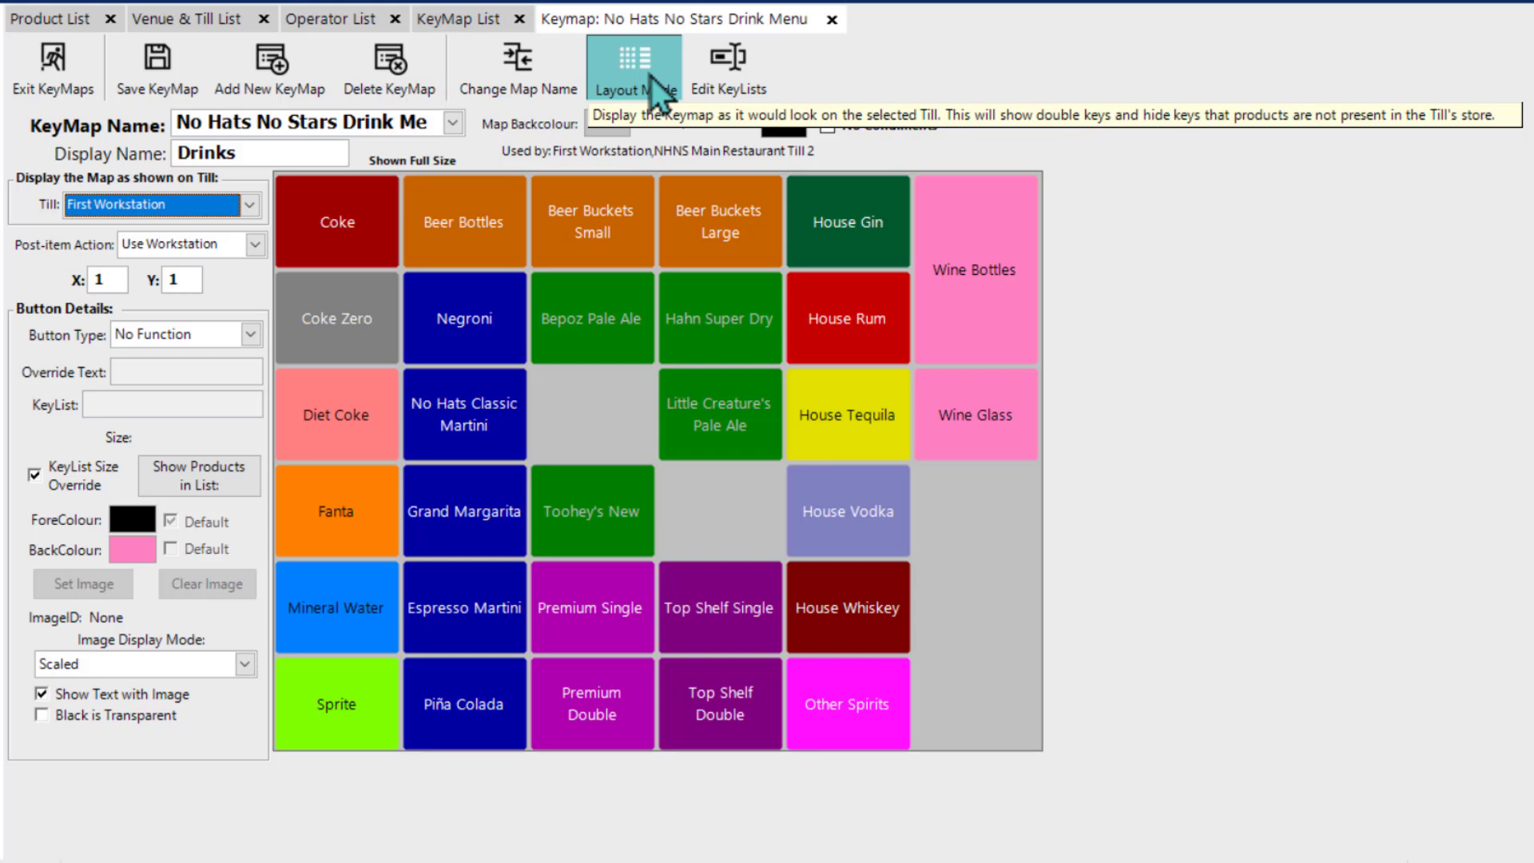
pyautogui.click(650, 76)
# Step: Copy the Wine Glass button to the empty cell at X 6, Y 6 and check the combined key in the till layout
pyautogui.rightClick(971, 414)
pyautogui.click(1015, 530)
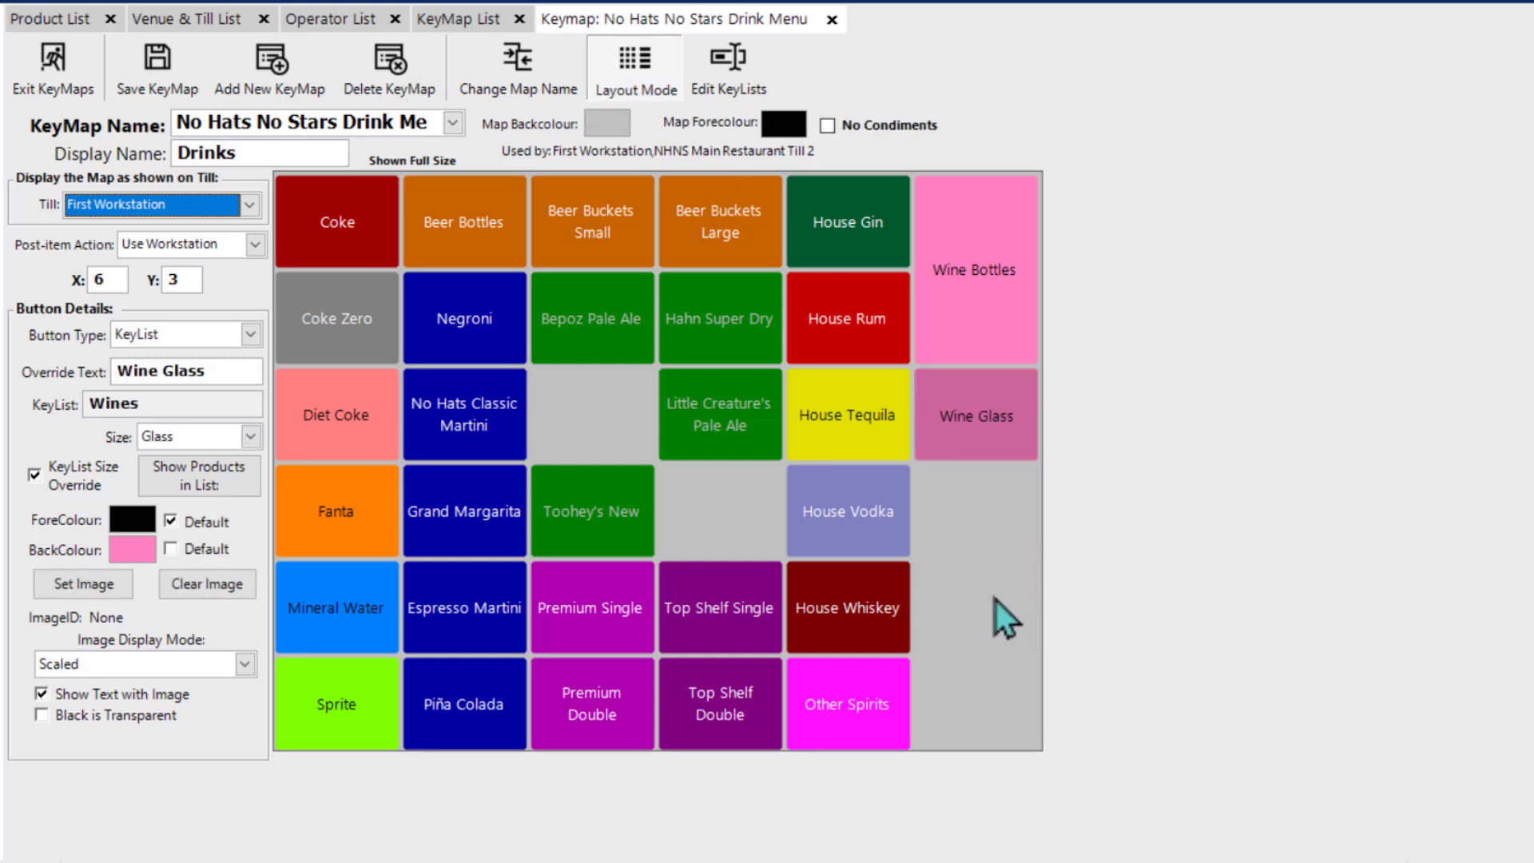
pyautogui.click(620, 65)
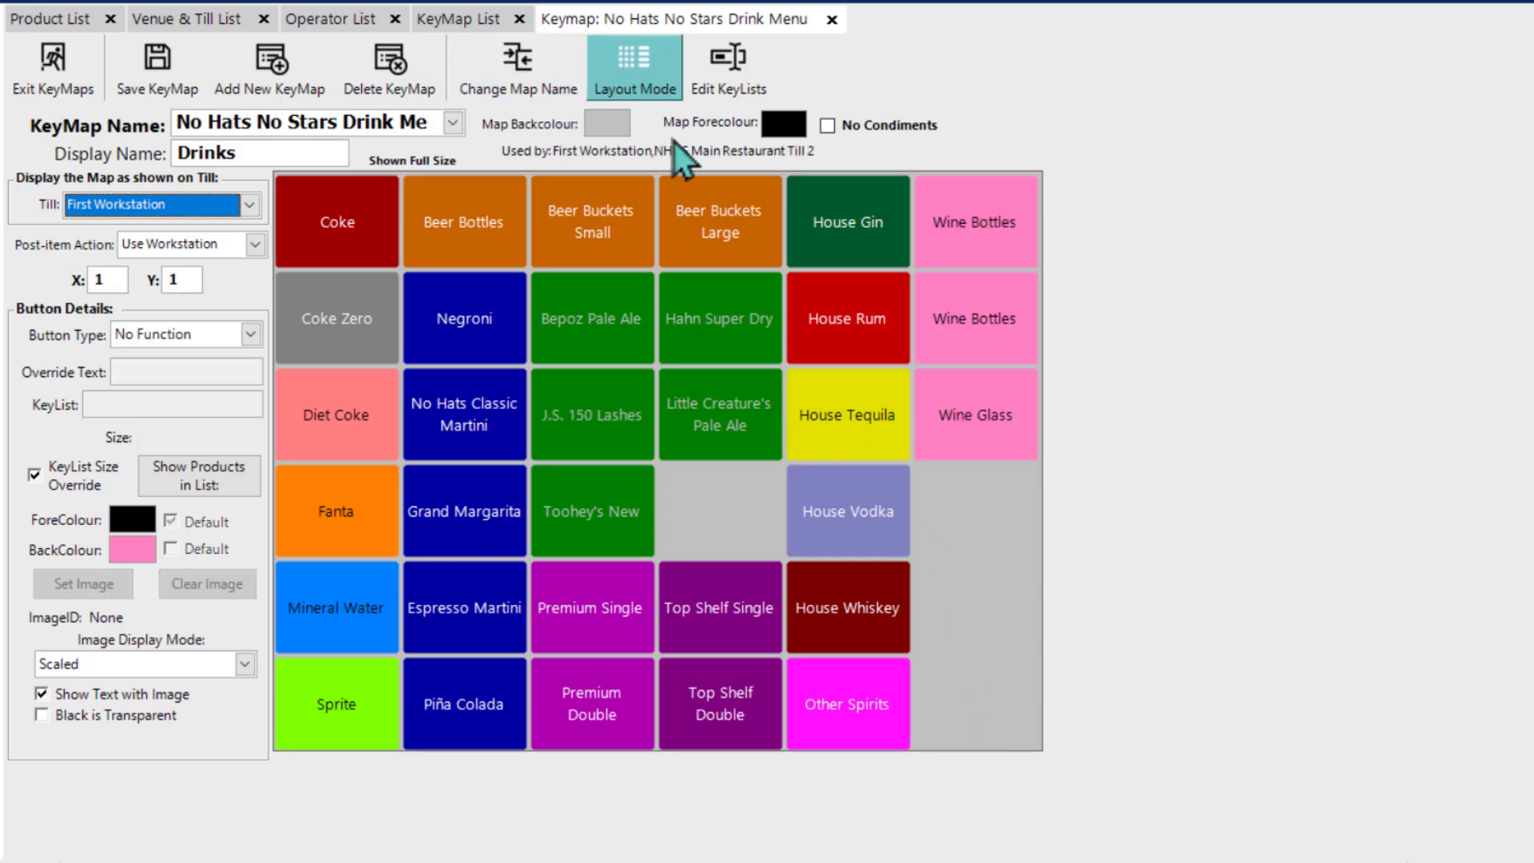
pyautogui.rightClick(966, 708)
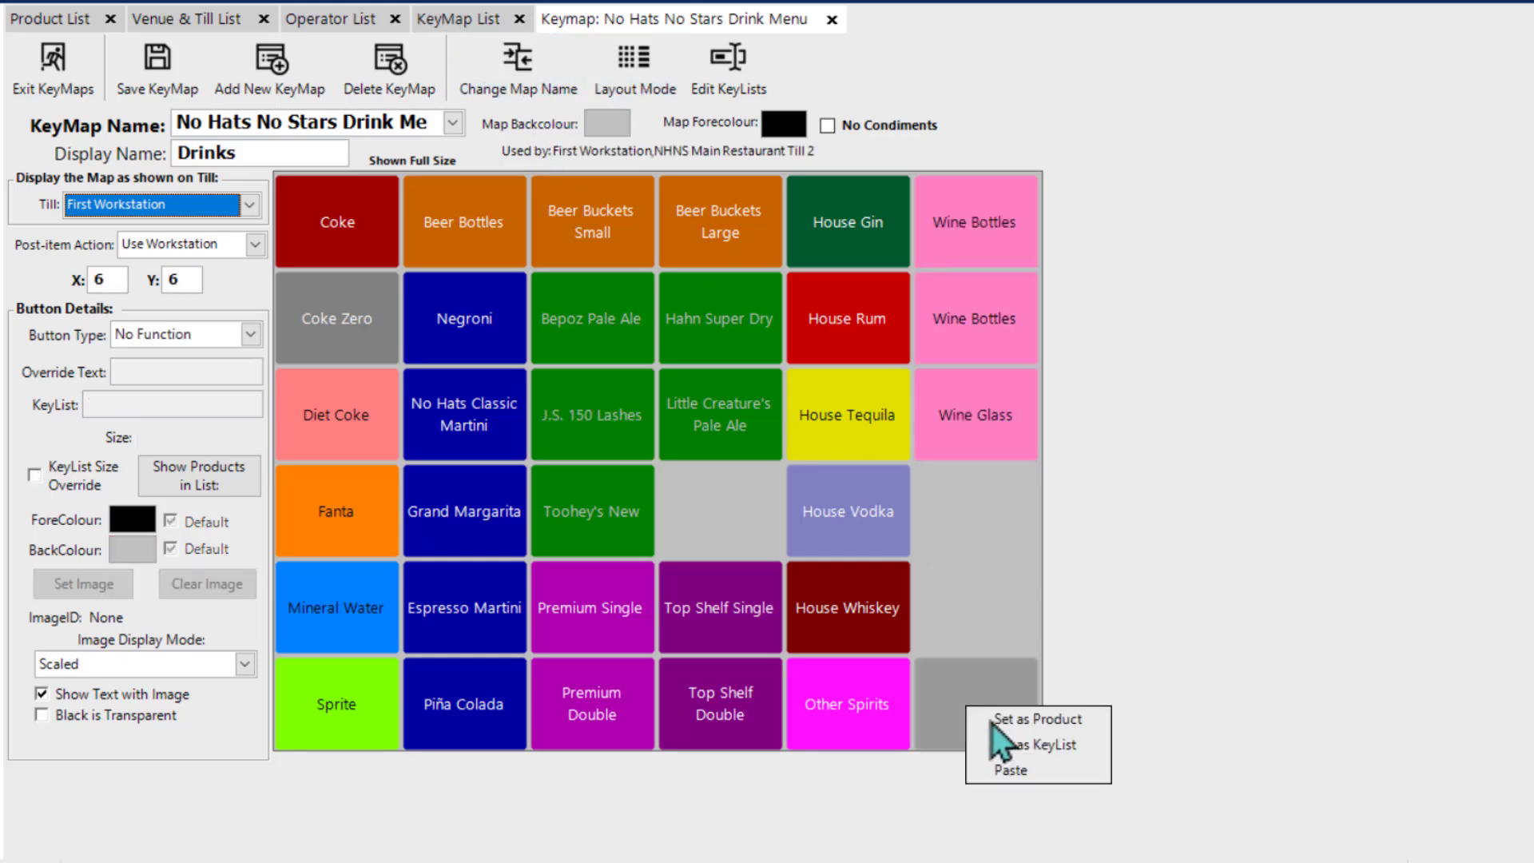
pyautogui.click(1023, 776)
pyautogui.click(622, 60)
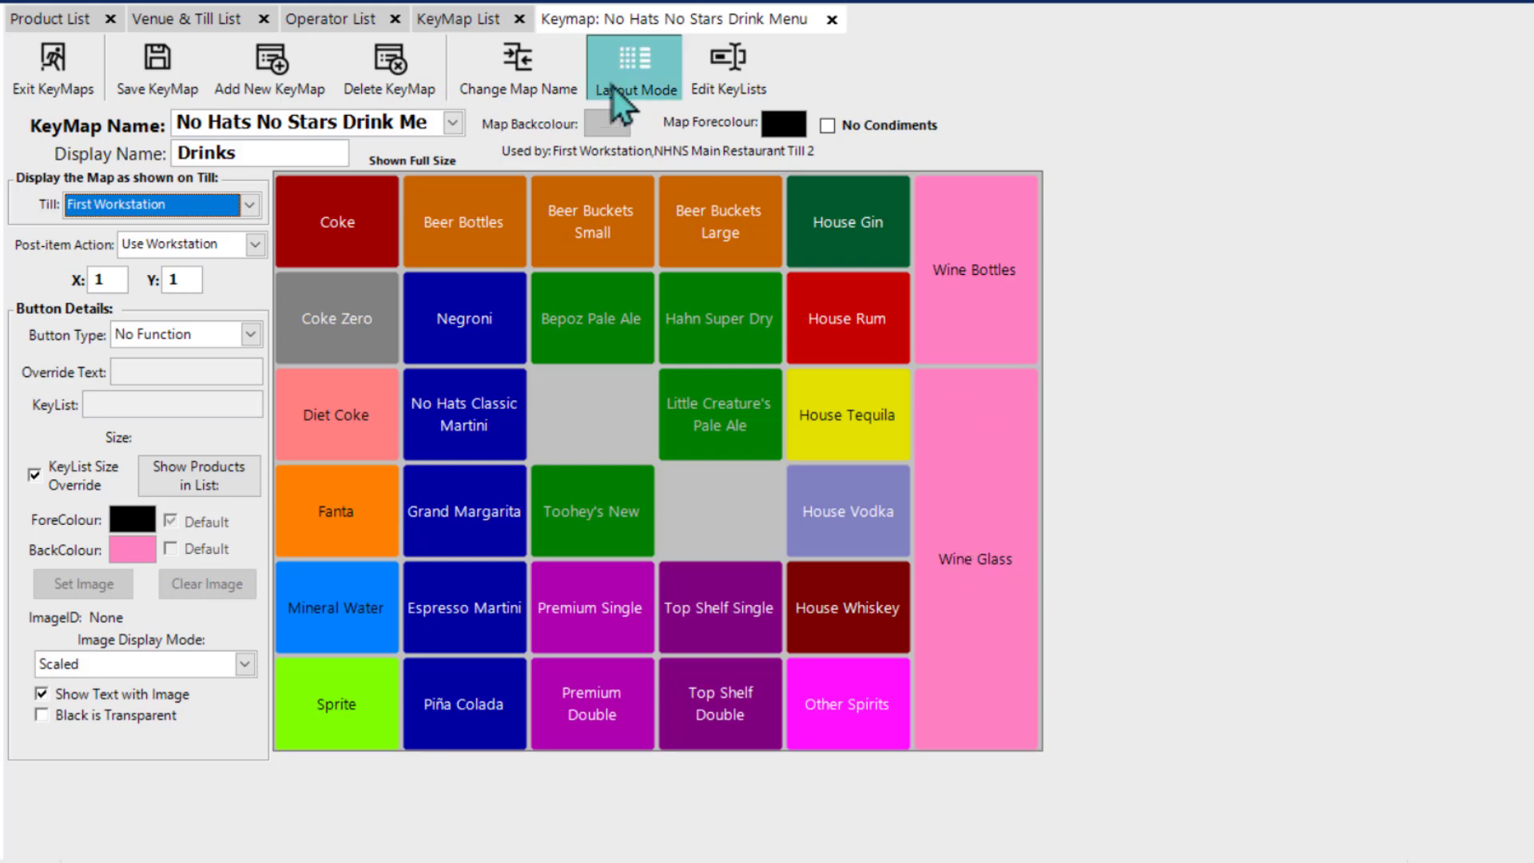
pyautogui.click(635, 82)
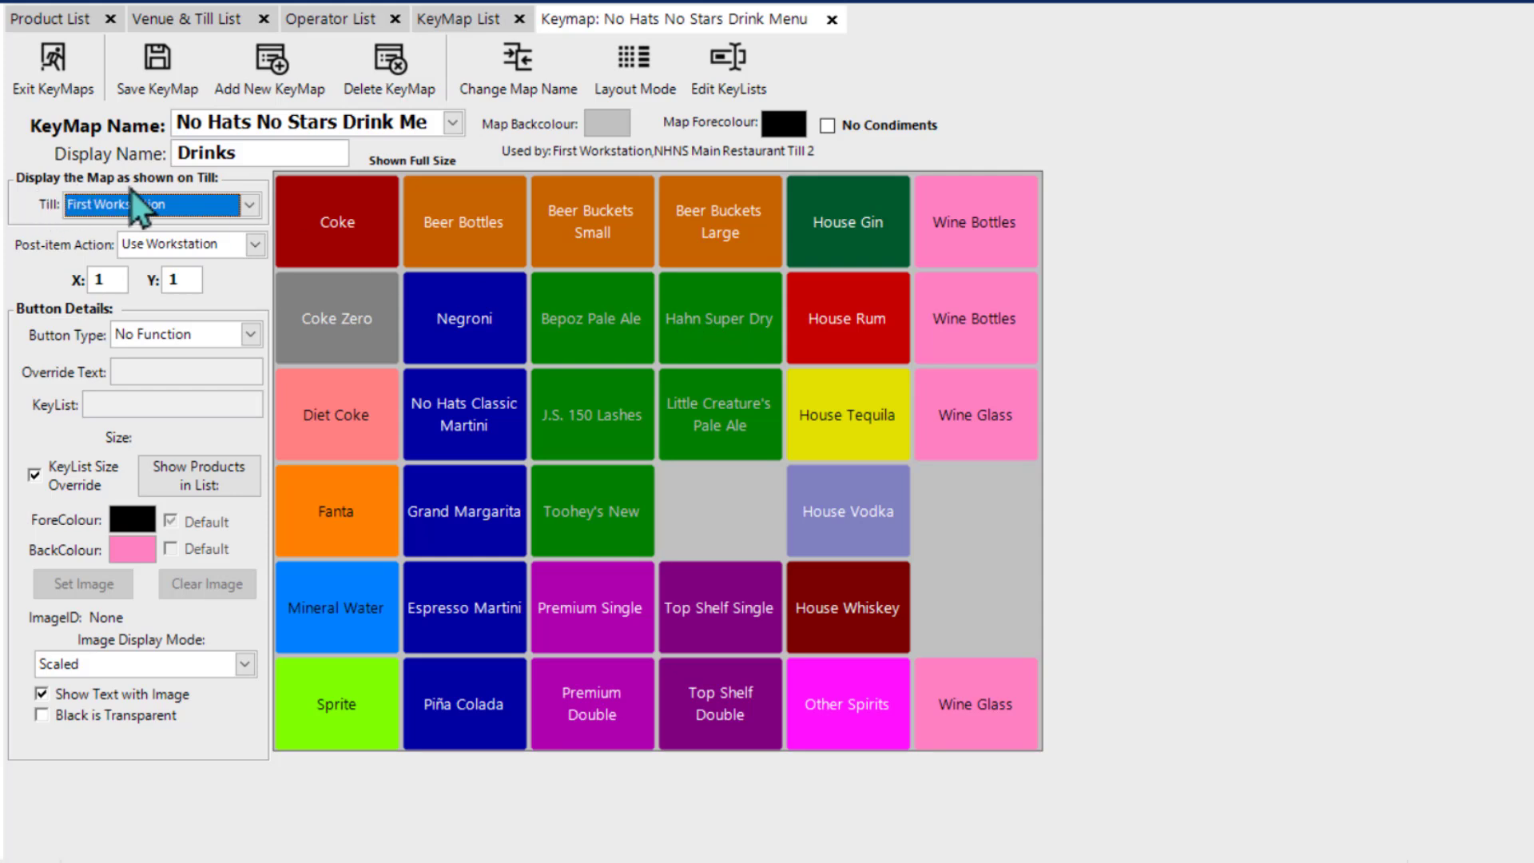
# Step: Display the keymap as shown on NHNS Main Restaurant Till 2 and return the display to First Workstation
pyautogui.moveTo(221, 202)
pyautogui.moveTo(95, 203)
pyautogui.click(255, 213)
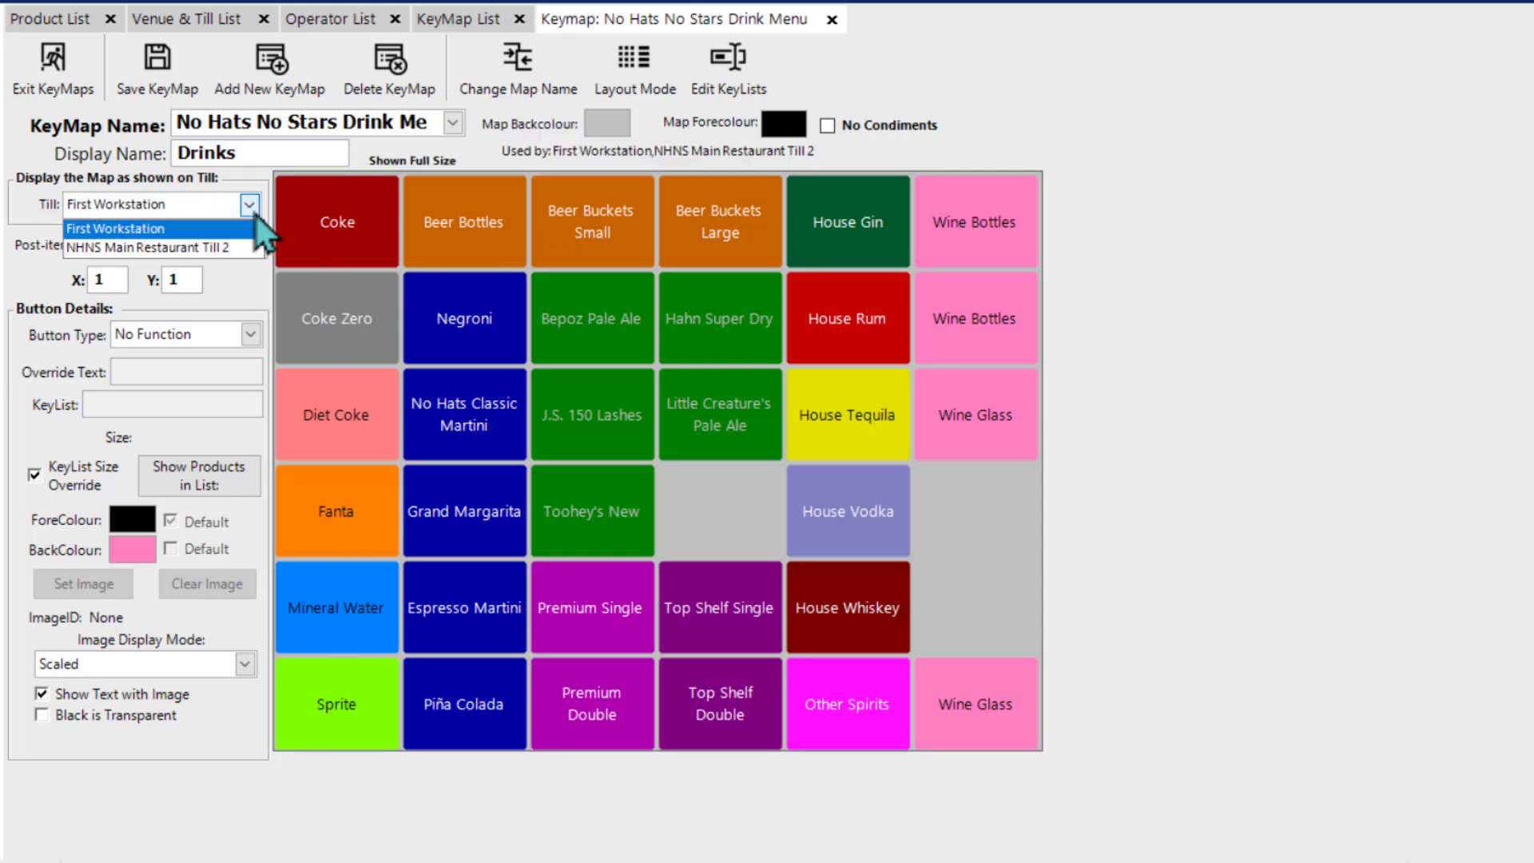
pyautogui.click(146, 252)
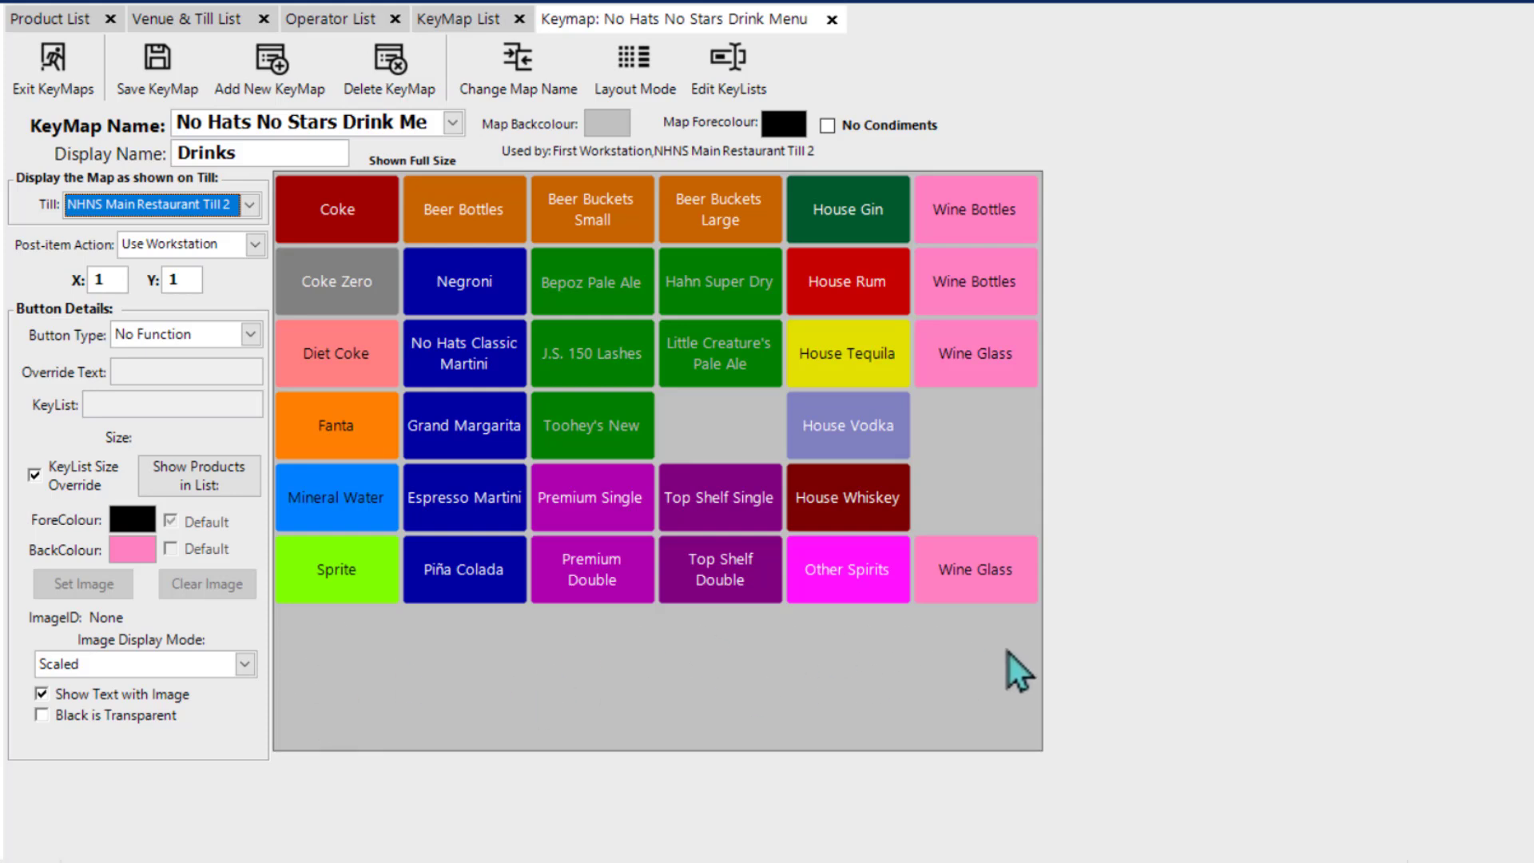
pyautogui.click(252, 206)
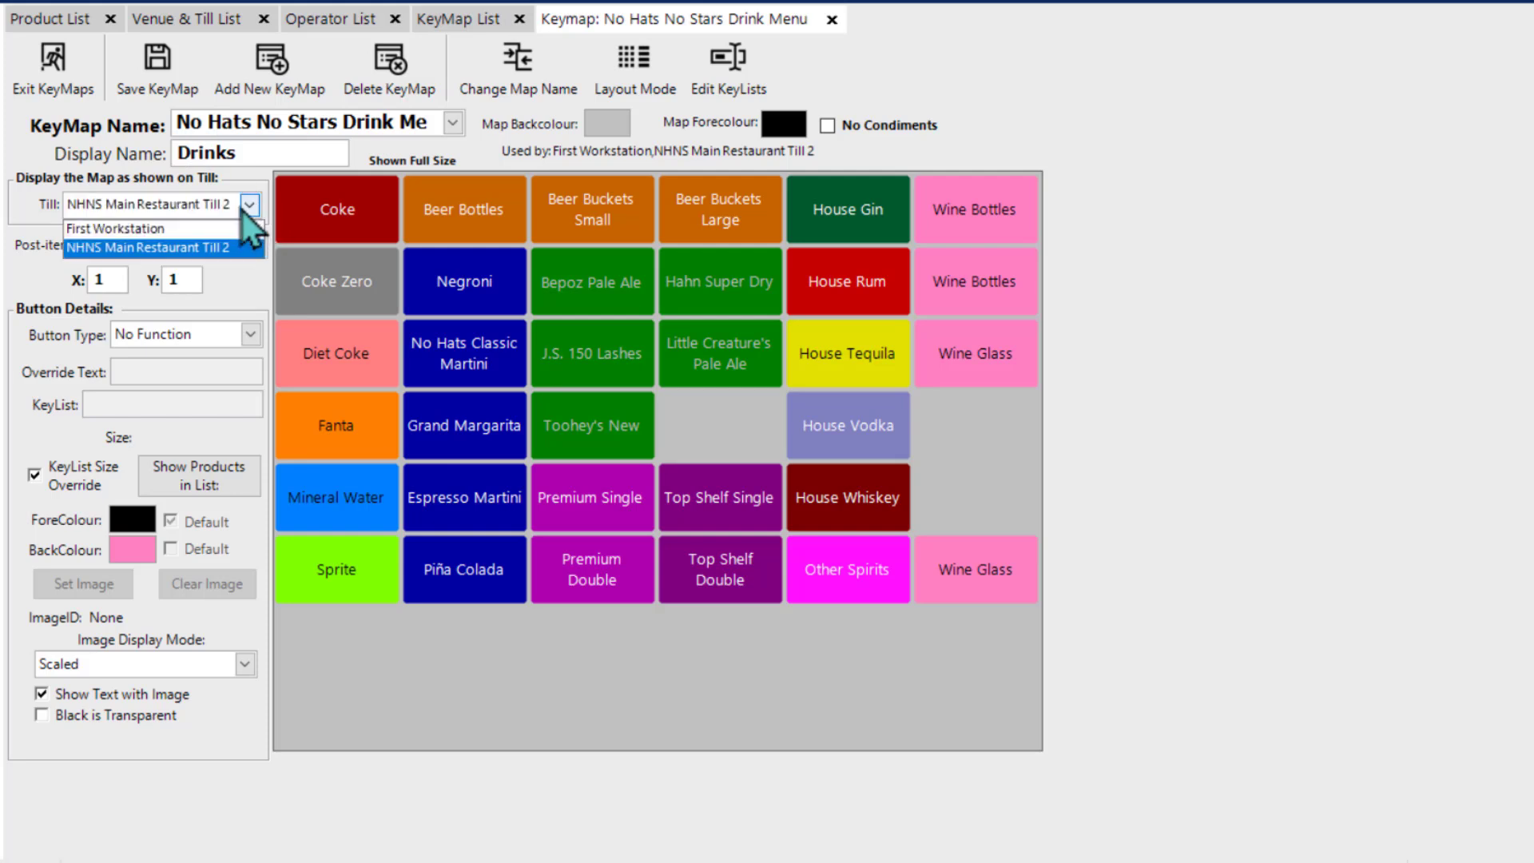
pyautogui.click(199, 230)
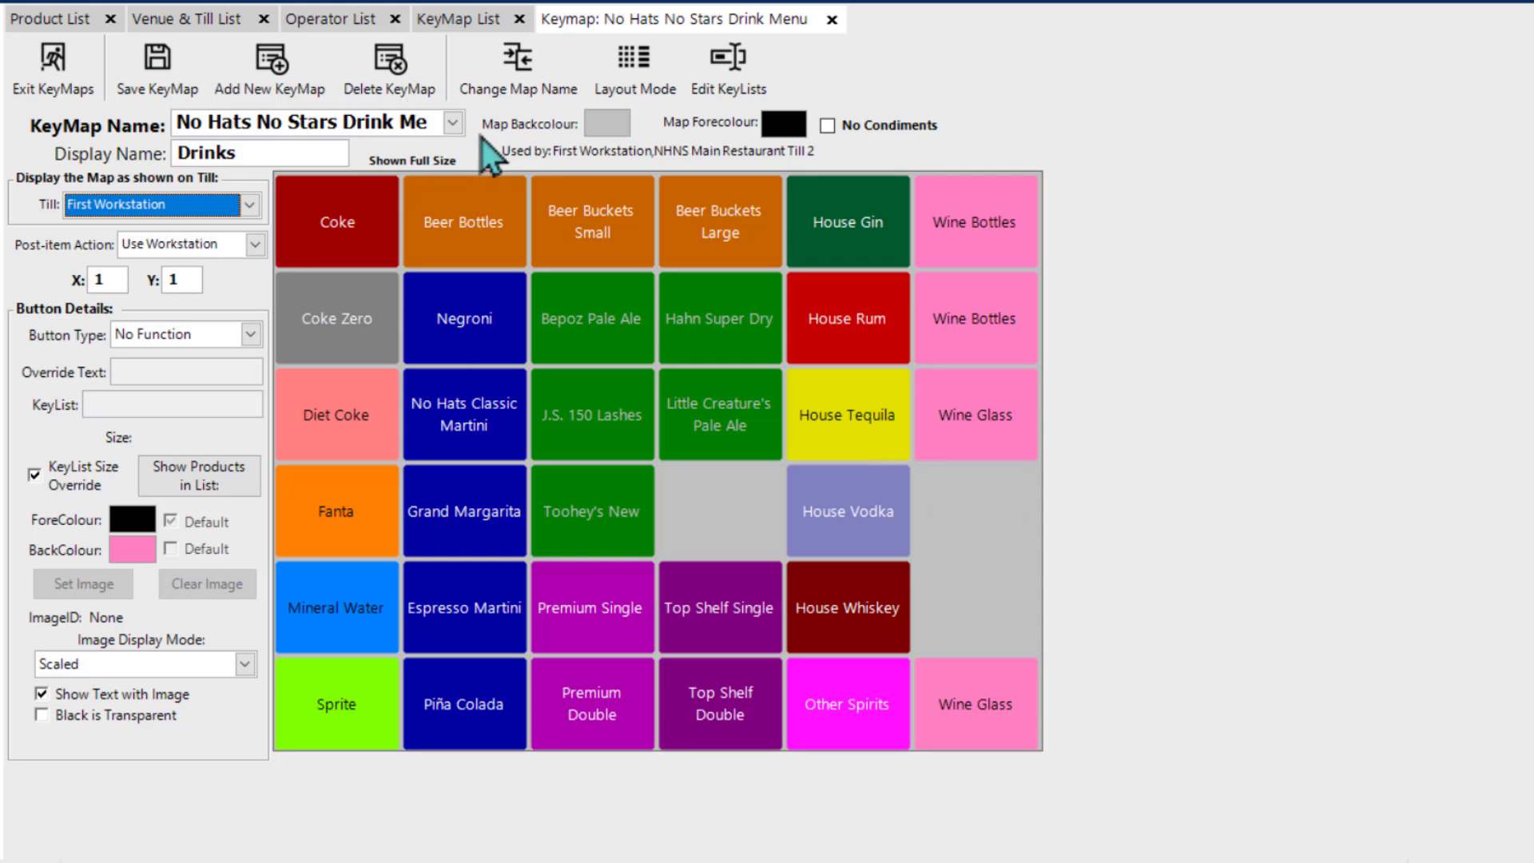
# Step: Set First Workstation's keymap grid size to 10 horizontal by 10 vertical in its till settings
pyautogui.click(184, 25)
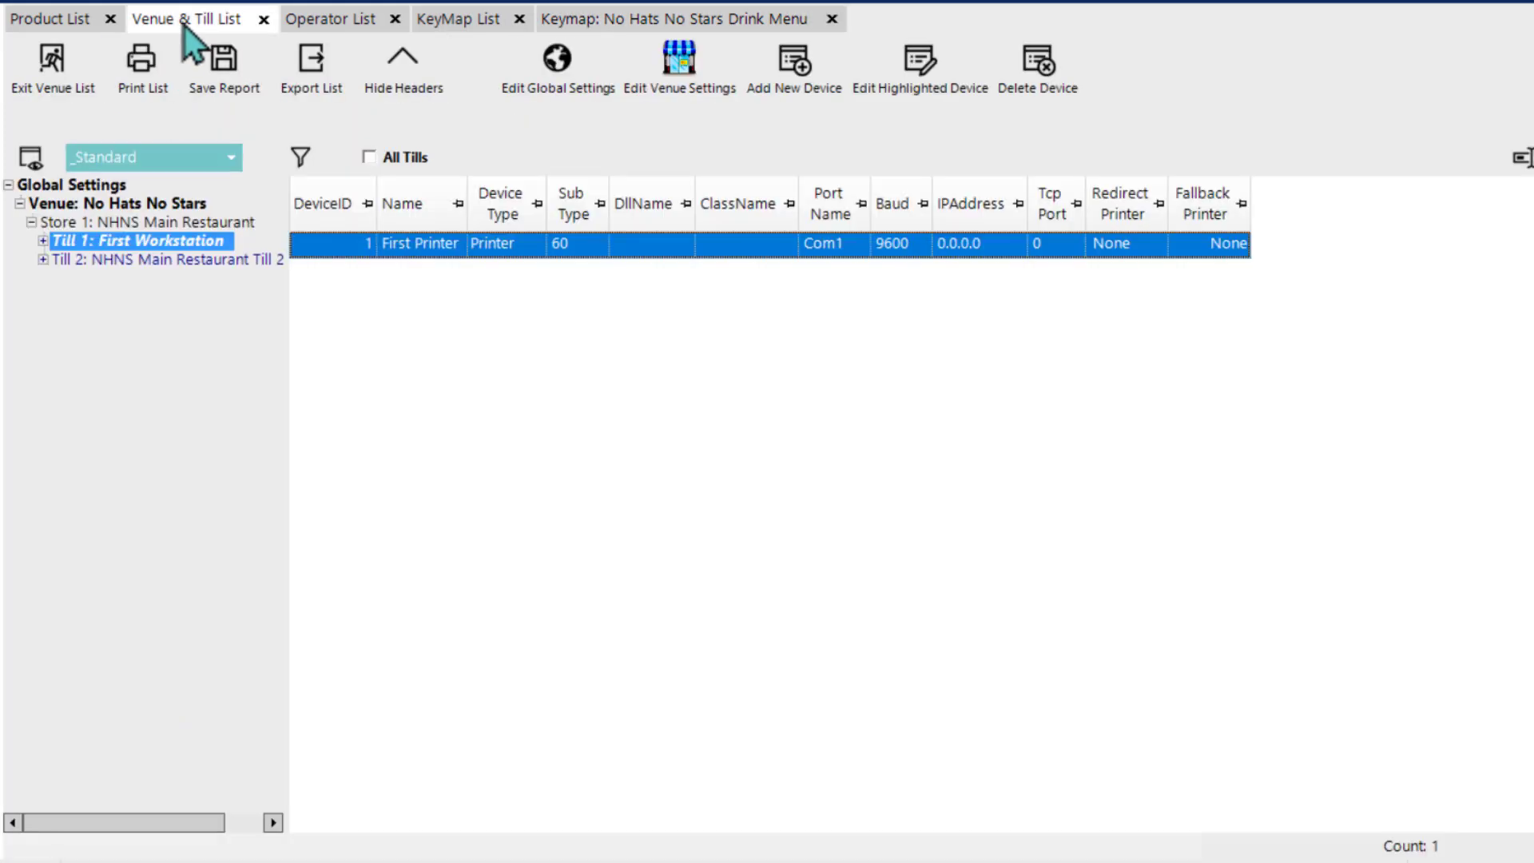
pyautogui.click(171, 243)
pyautogui.doubleClick(171, 243)
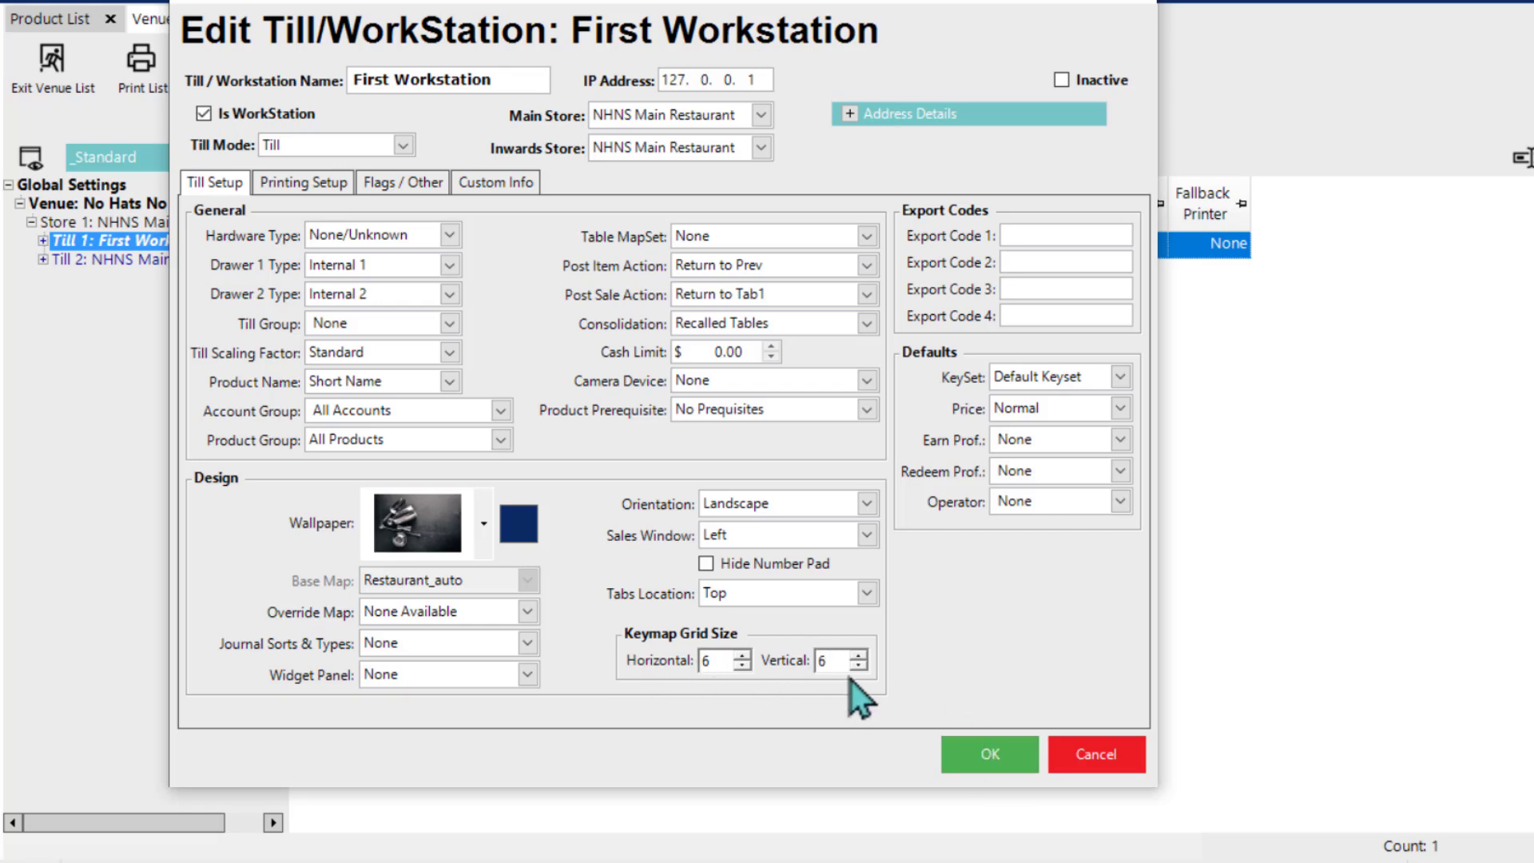
pyautogui.click(859, 656)
pyautogui.click(860, 656)
pyautogui.click(744, 655)
pyautogui.click(859, 656)
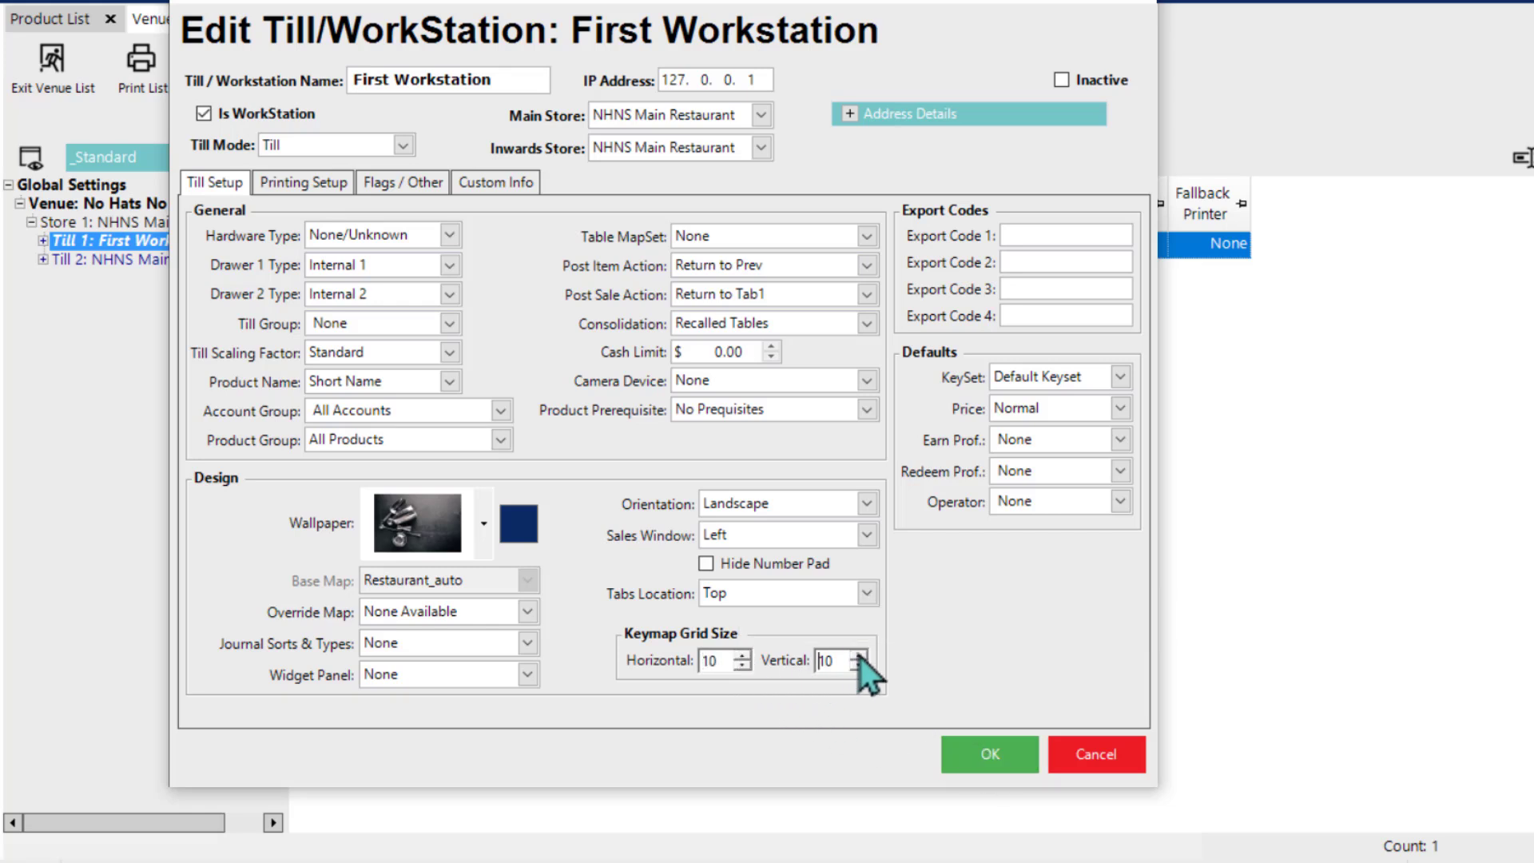
pyautogui.doubleClick(744, 665)
pyautogui.click(971, 758)
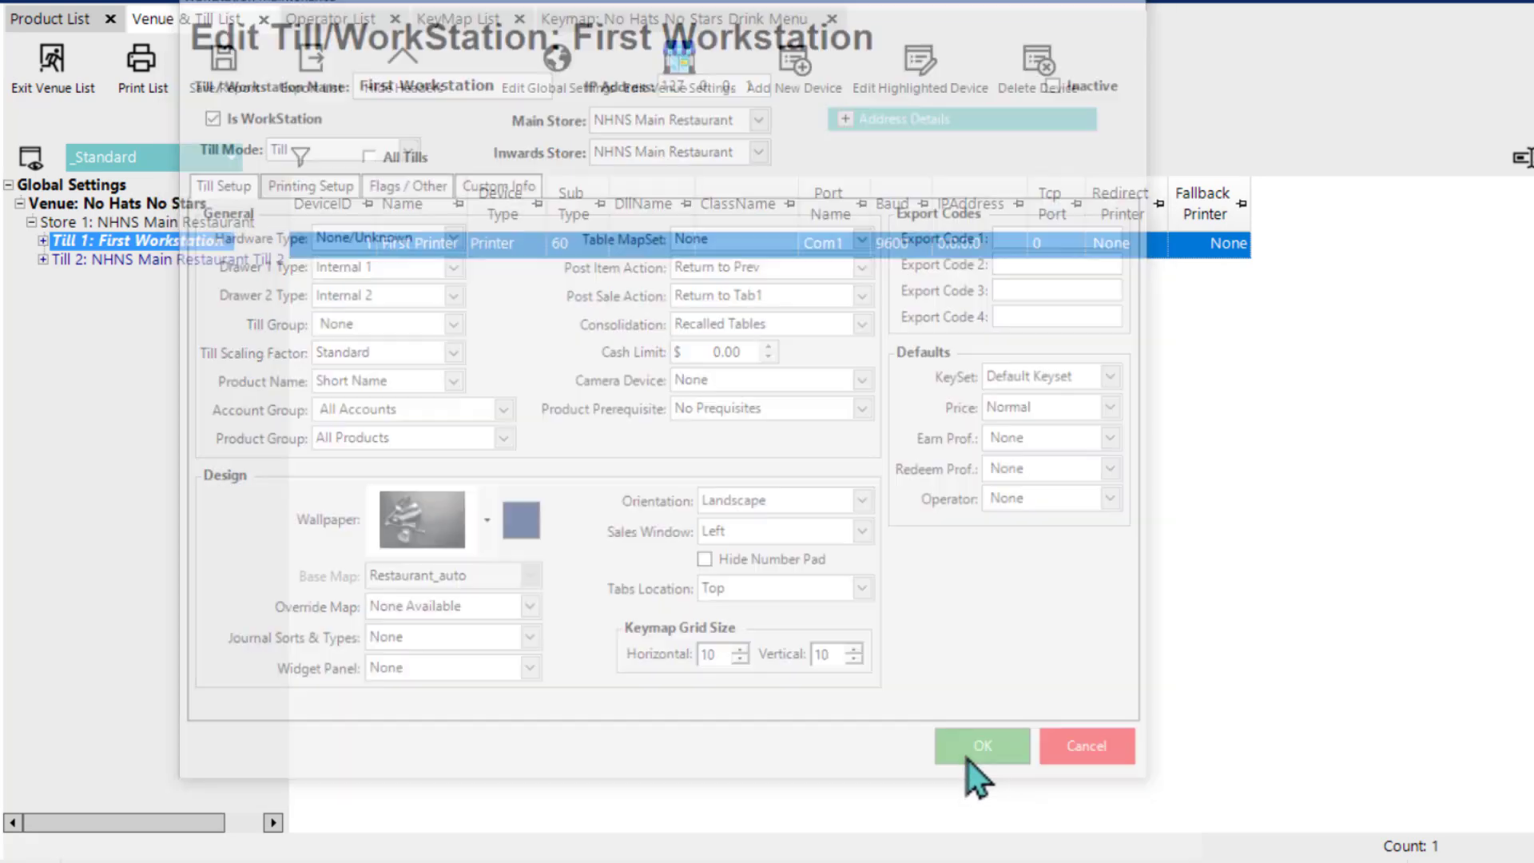
# Step: Display the drinks keymap for NHNS Main Restaurant Till 2, return to First Workstation, and toggle its layout preview on and off
pyautogui.click(681, 21)
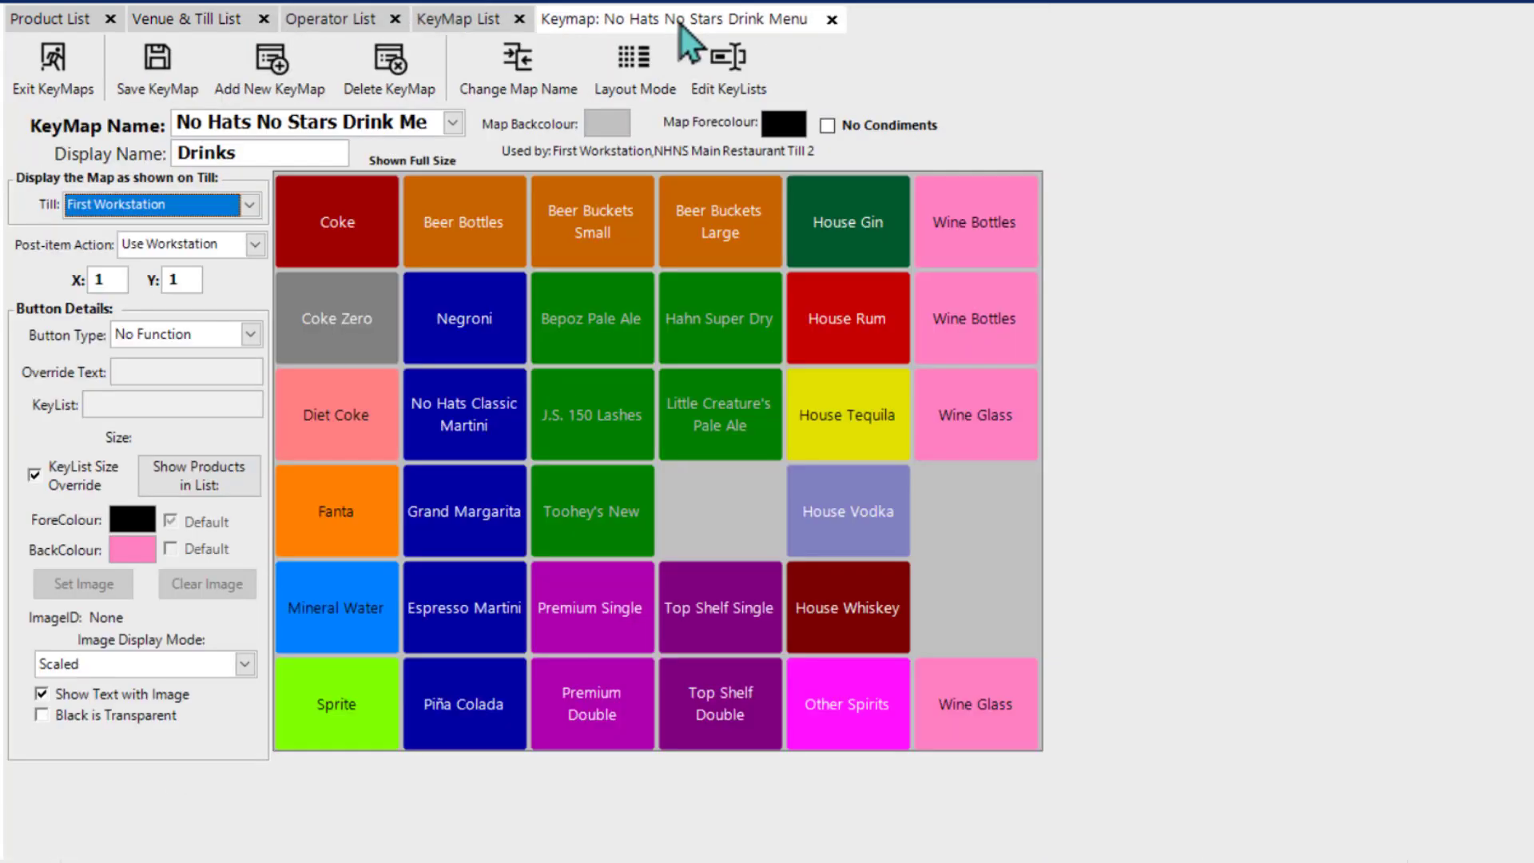
pyautogui.click(255, 211)
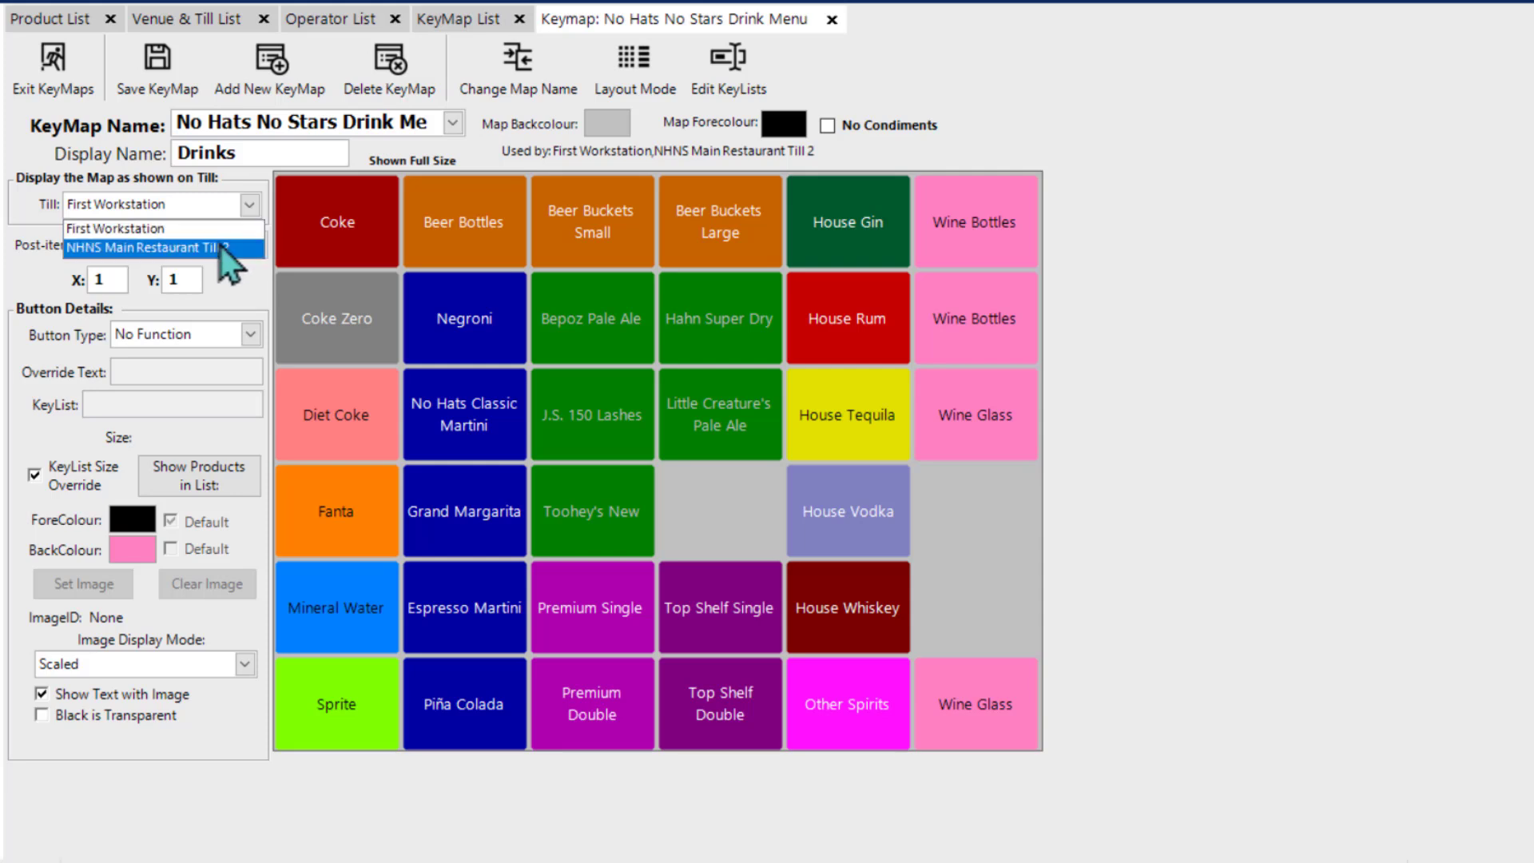
pyautogui.click(220, 246)
pyautogui.click(249, 204)
pyautogui.click(232, 227)
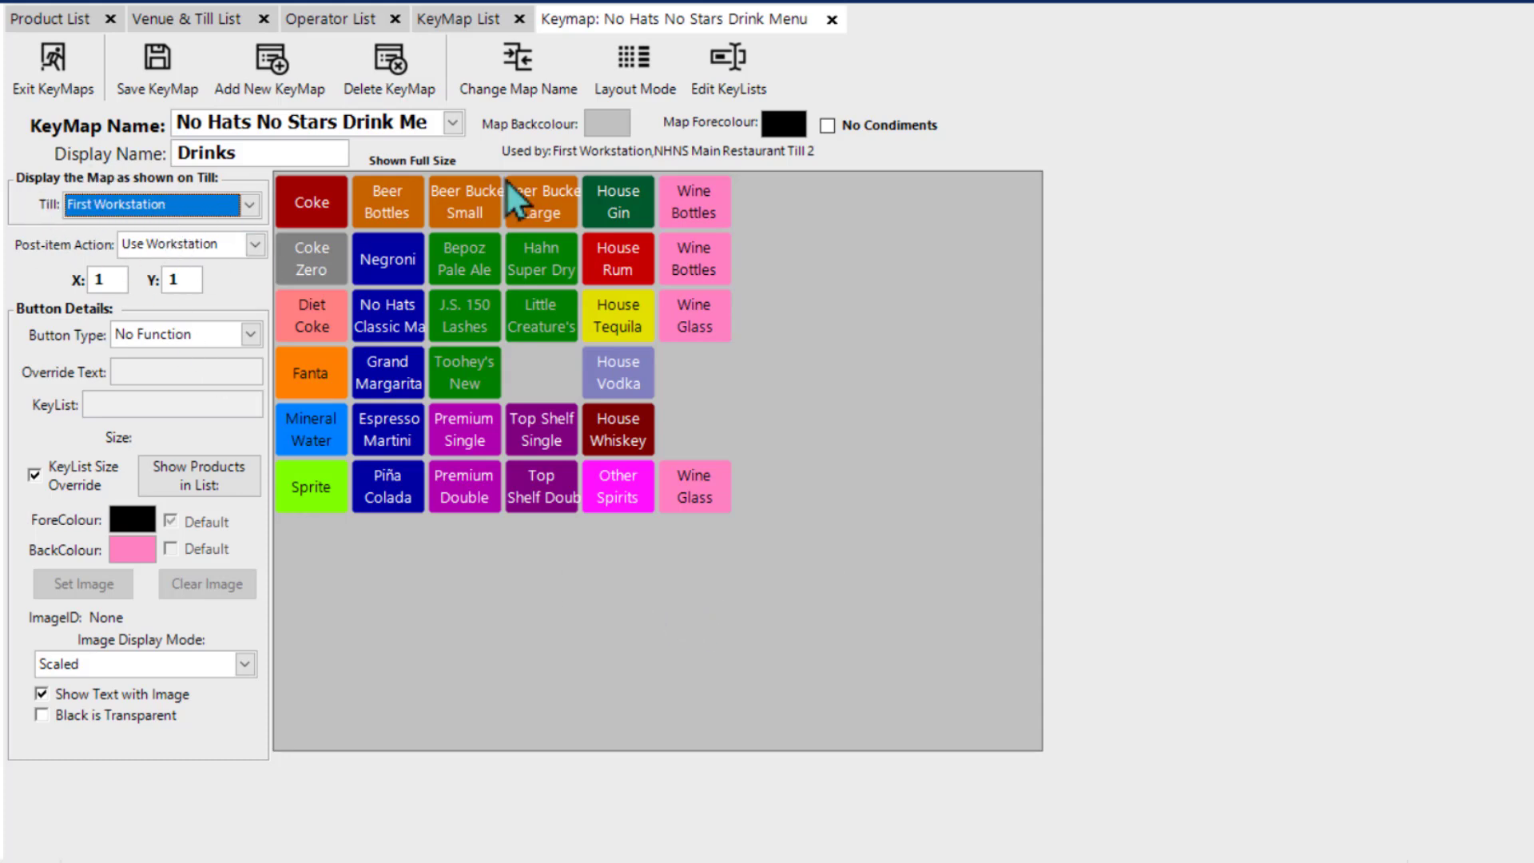
pyautogui.click(621, 72)
pyautogui.click(628, 72)
# Step: Restore First Workstation's keymap grid size to 6 by 6 and redisplay the drinks keymap as shown on that till
pyautogui.click(203, 26)
pyautogui.doubleClick(194, 246)
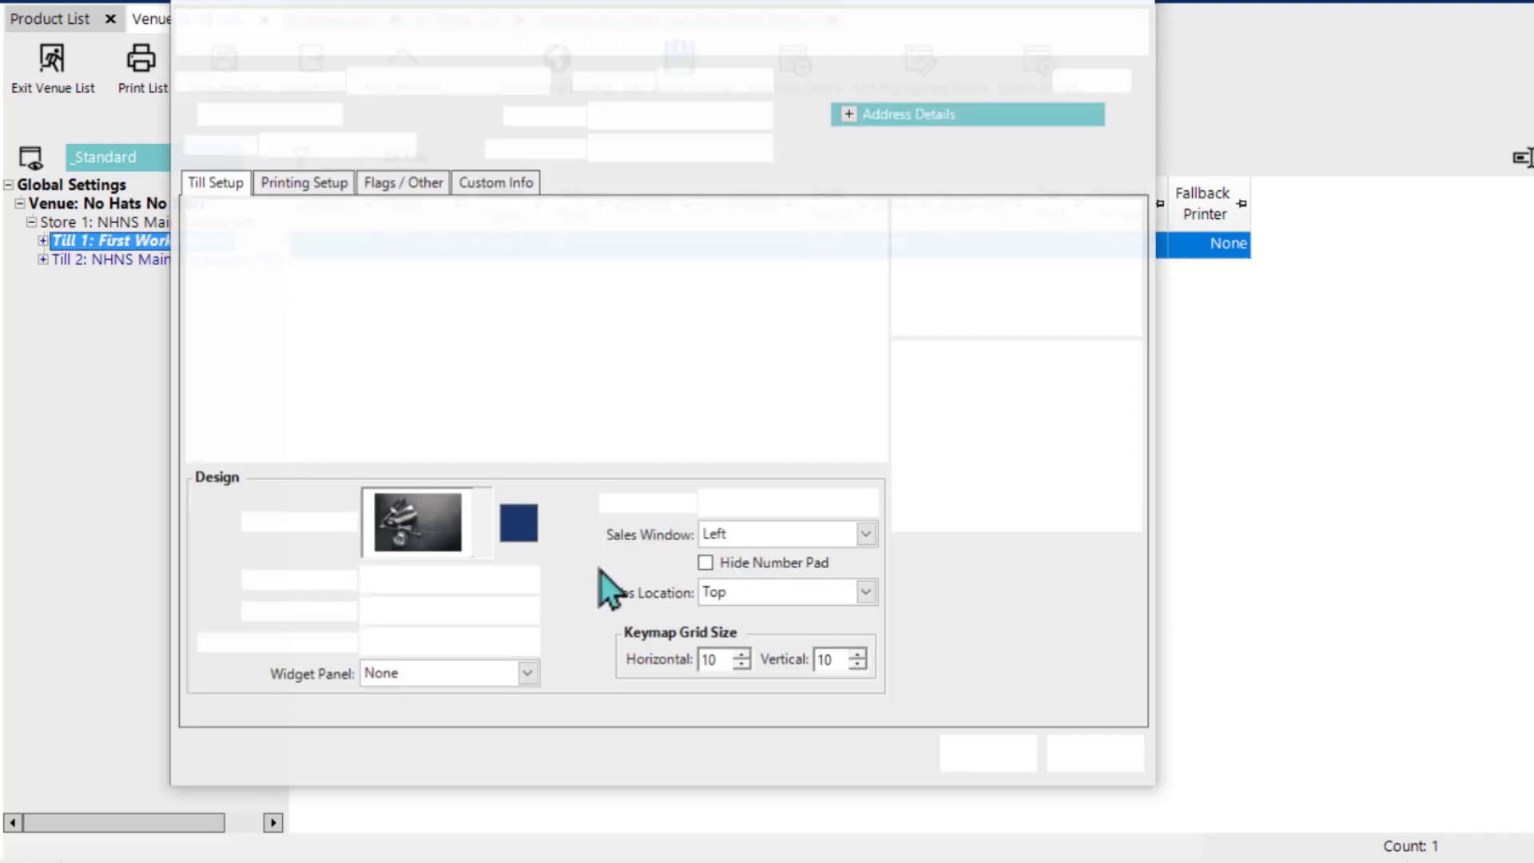
pyautogui.press('Escape')
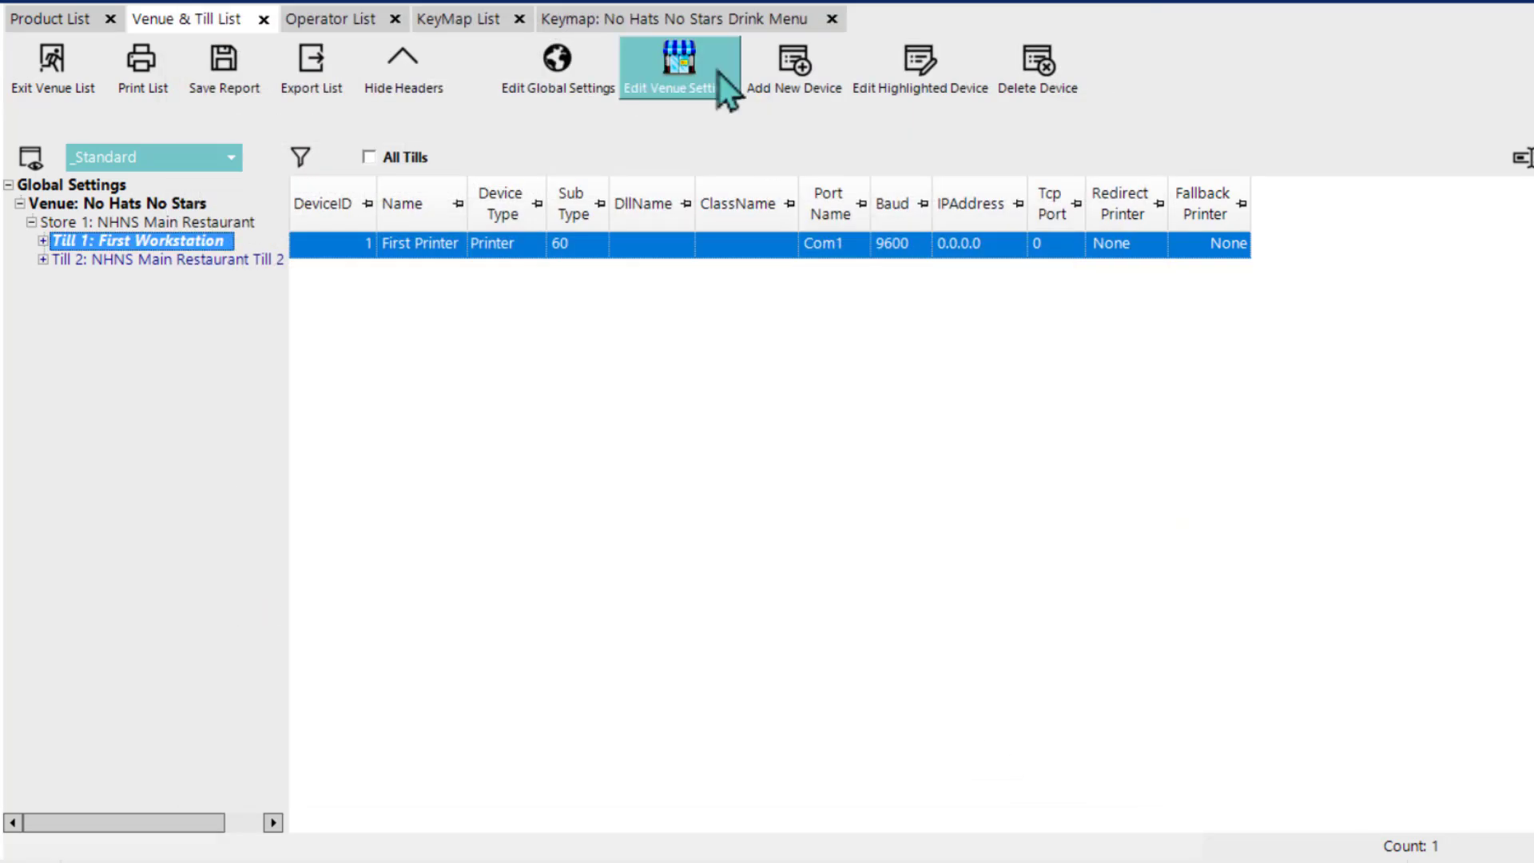
pyautogui.click(674, 18)
pyautogui.click(249, 205)
pyautogui.click(128, 226)
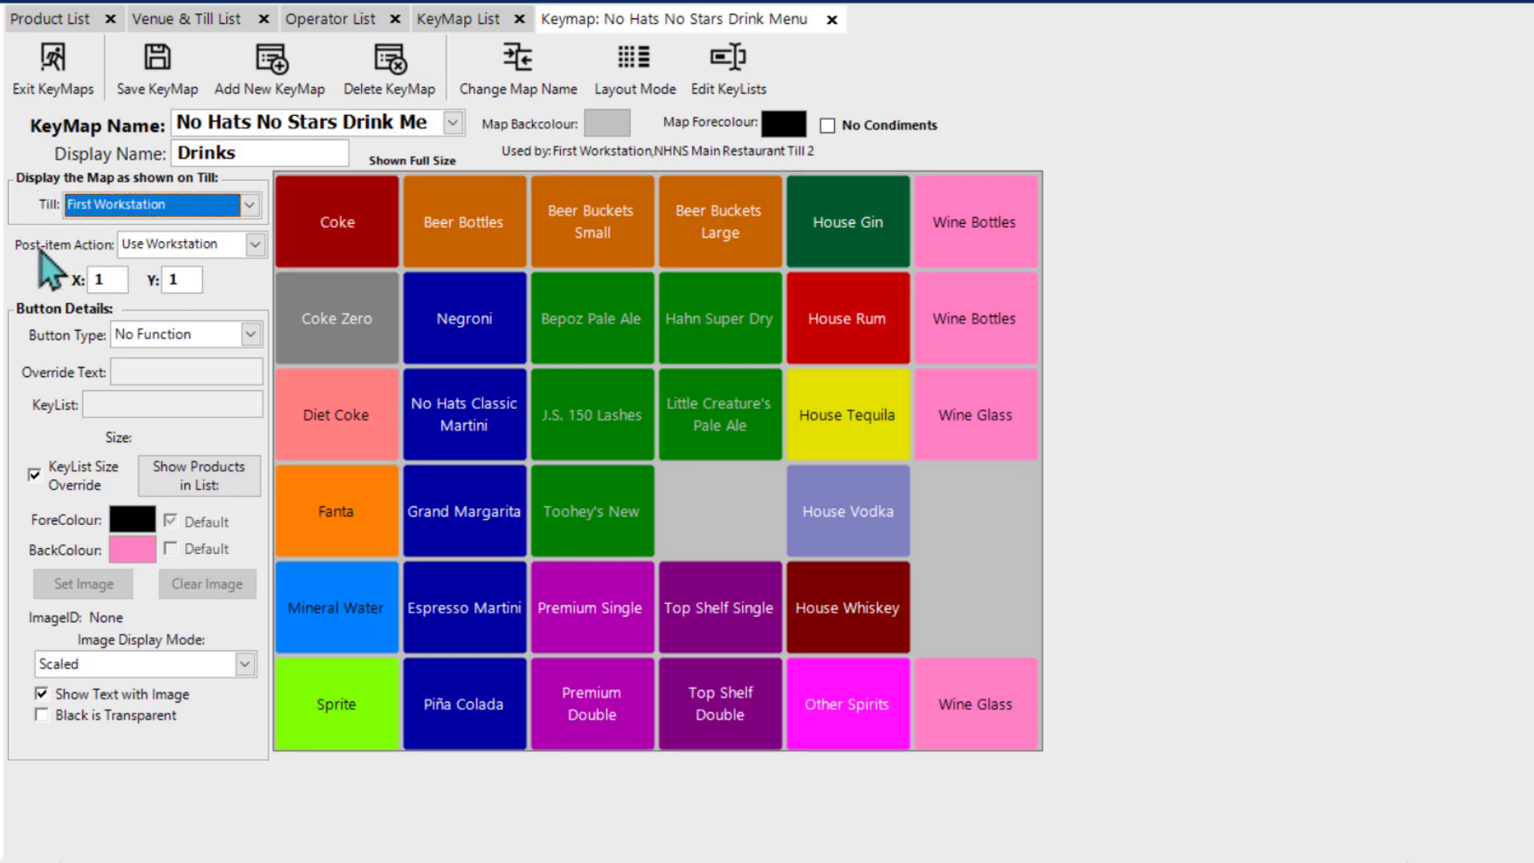
# Step: Show the Post-item Action options available for the drinks keymap
pyautogui.click(256, 252)
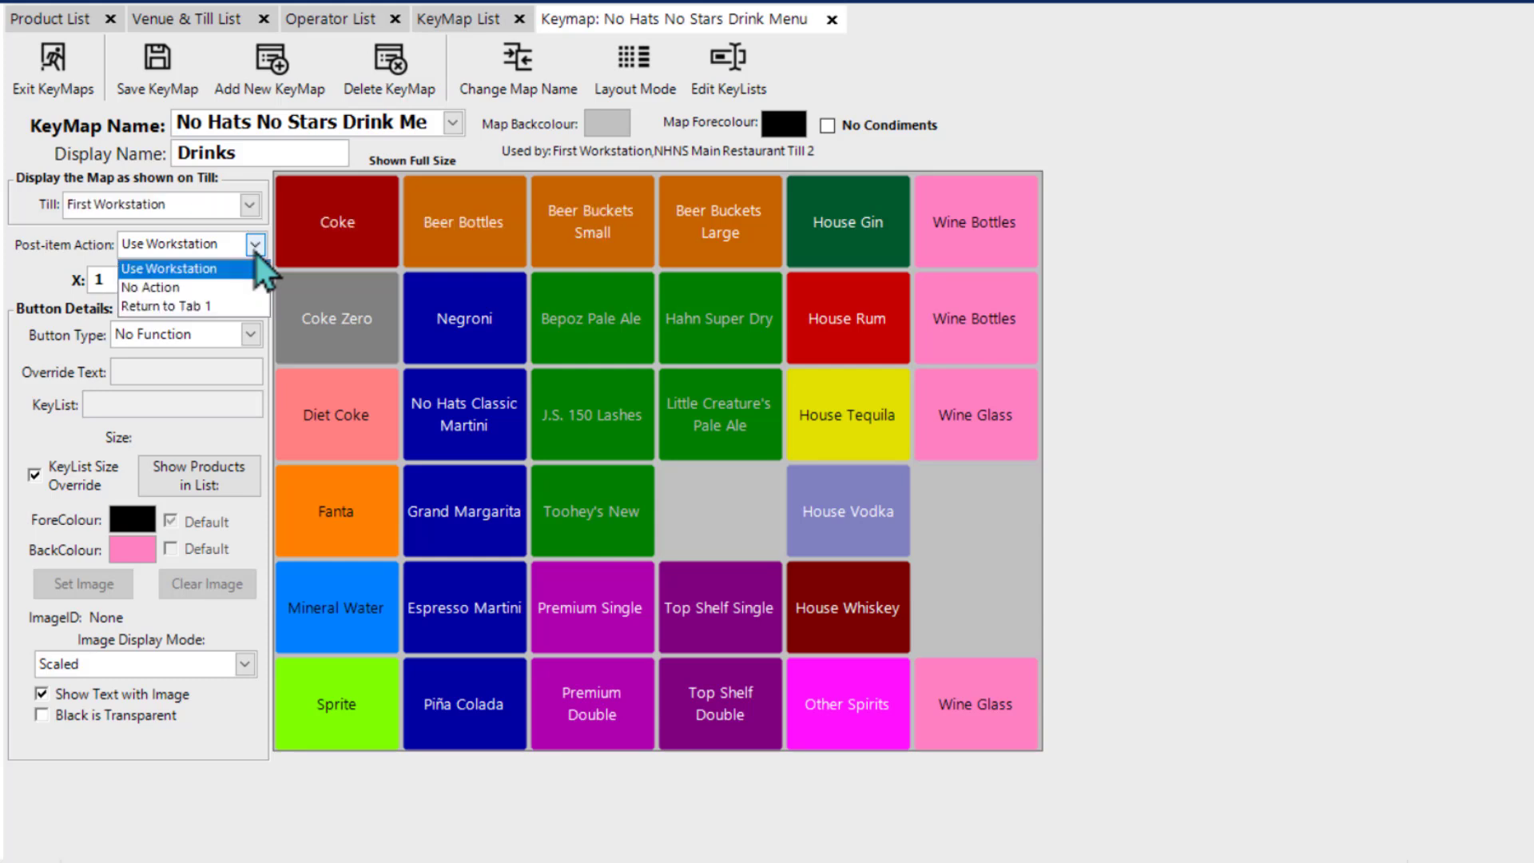
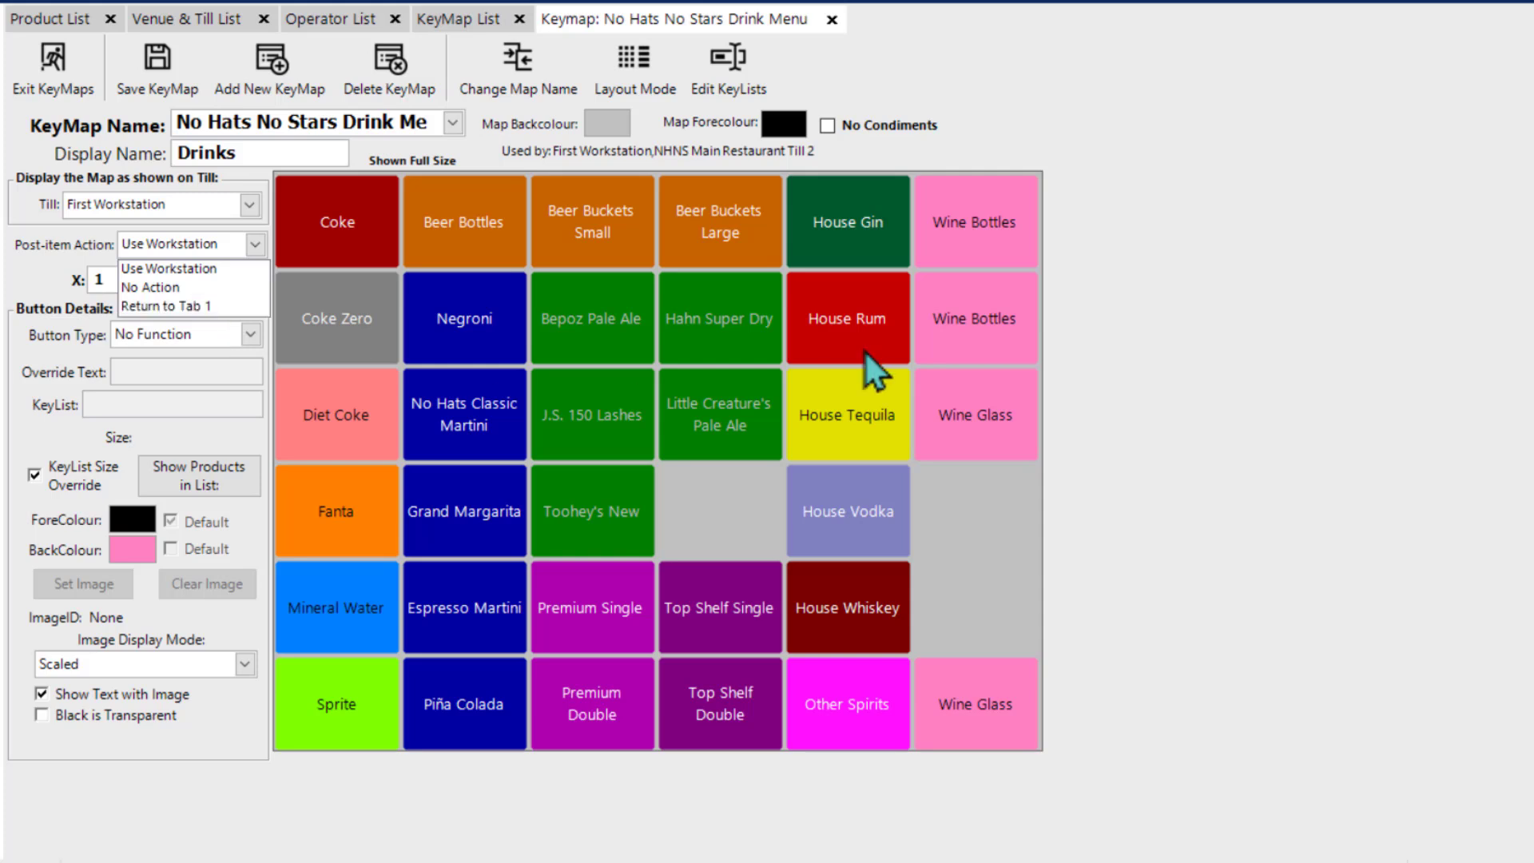
# Step: Review the Post Item Action options in First Workstation's till settings and return to the drinks keymap
pyautogui.click(1166, 356)
pyautogui.click(215, 23)
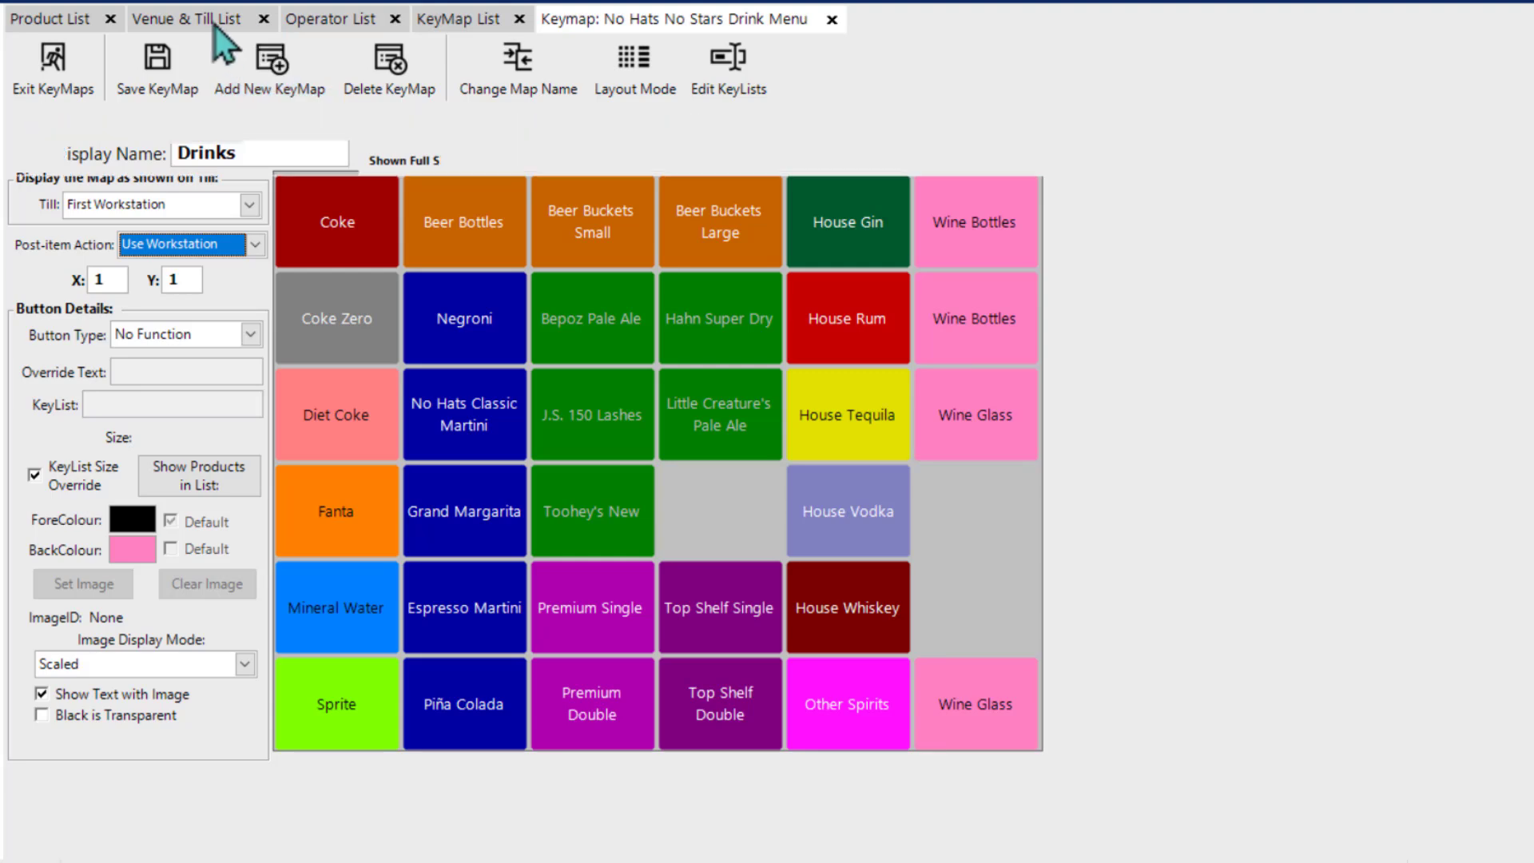
pyautogui.doubleClick(194, 246)
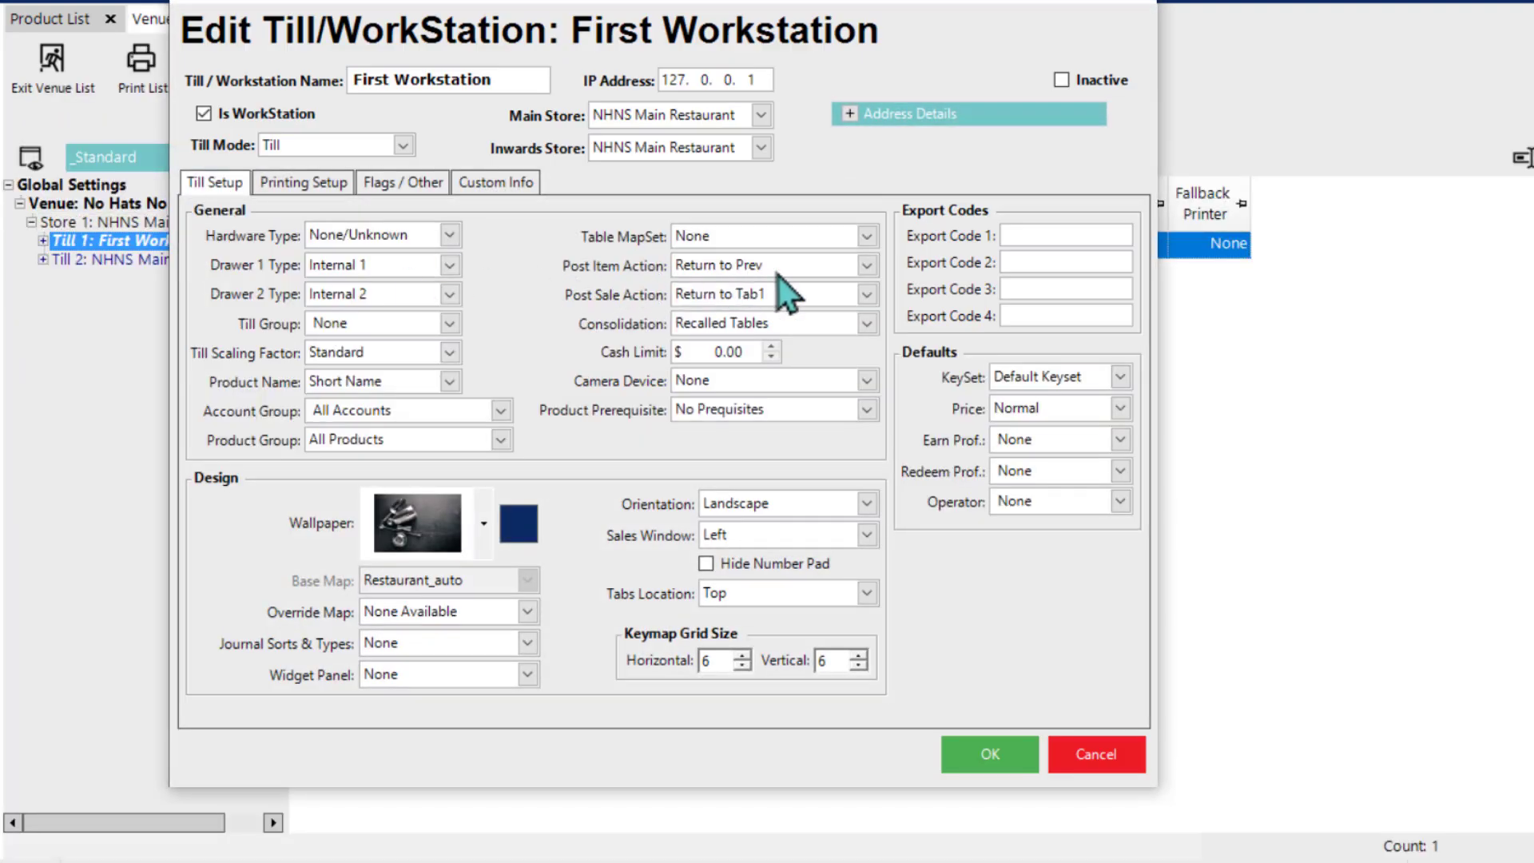
pyautogui.click(867, 265)
pyautogui.click(874, 190)
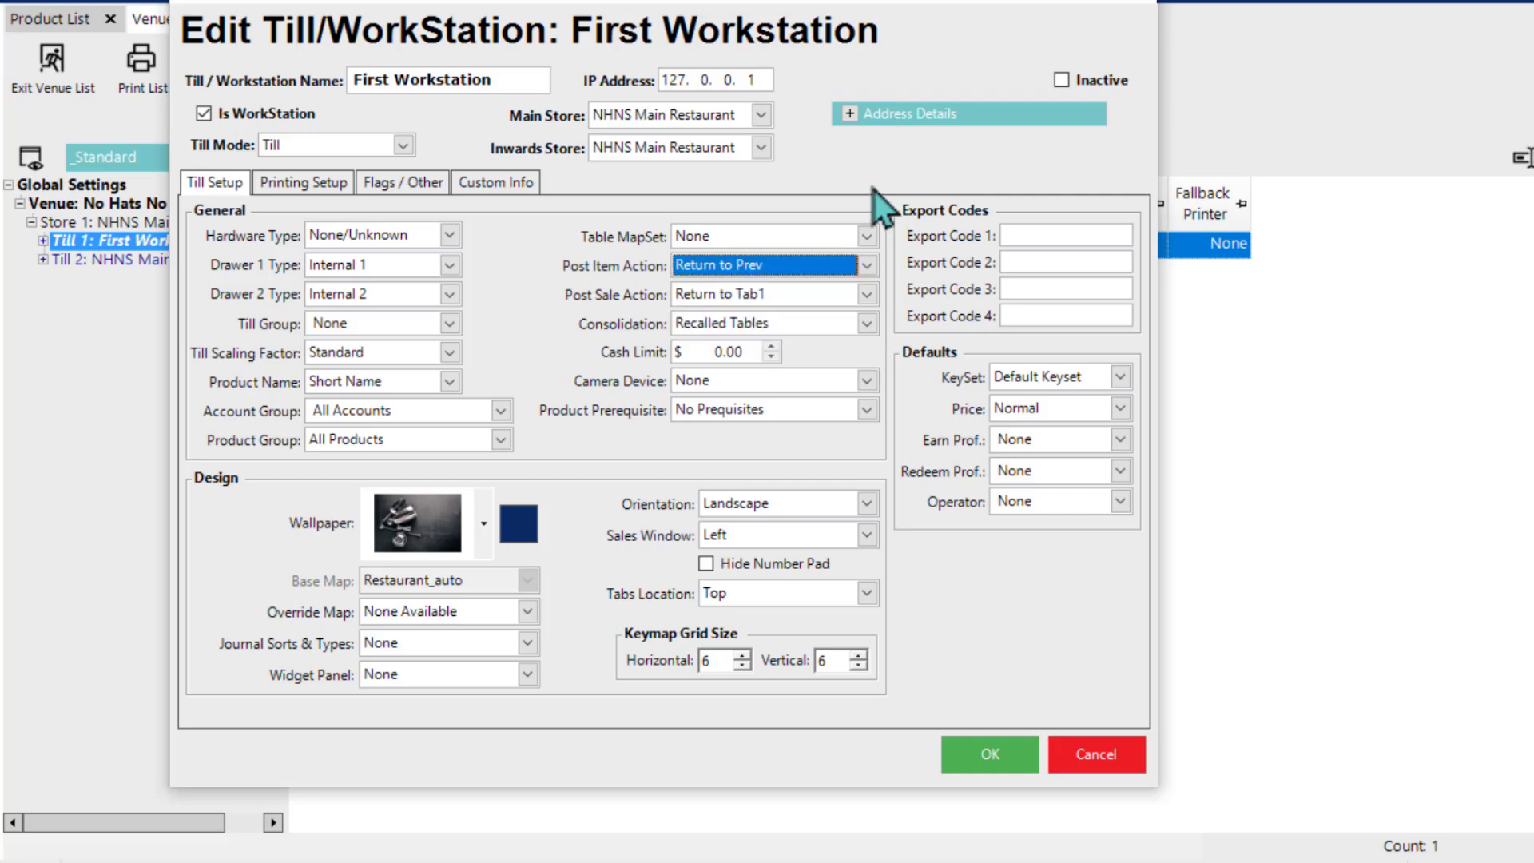
pyautogui.click(1008, 767)
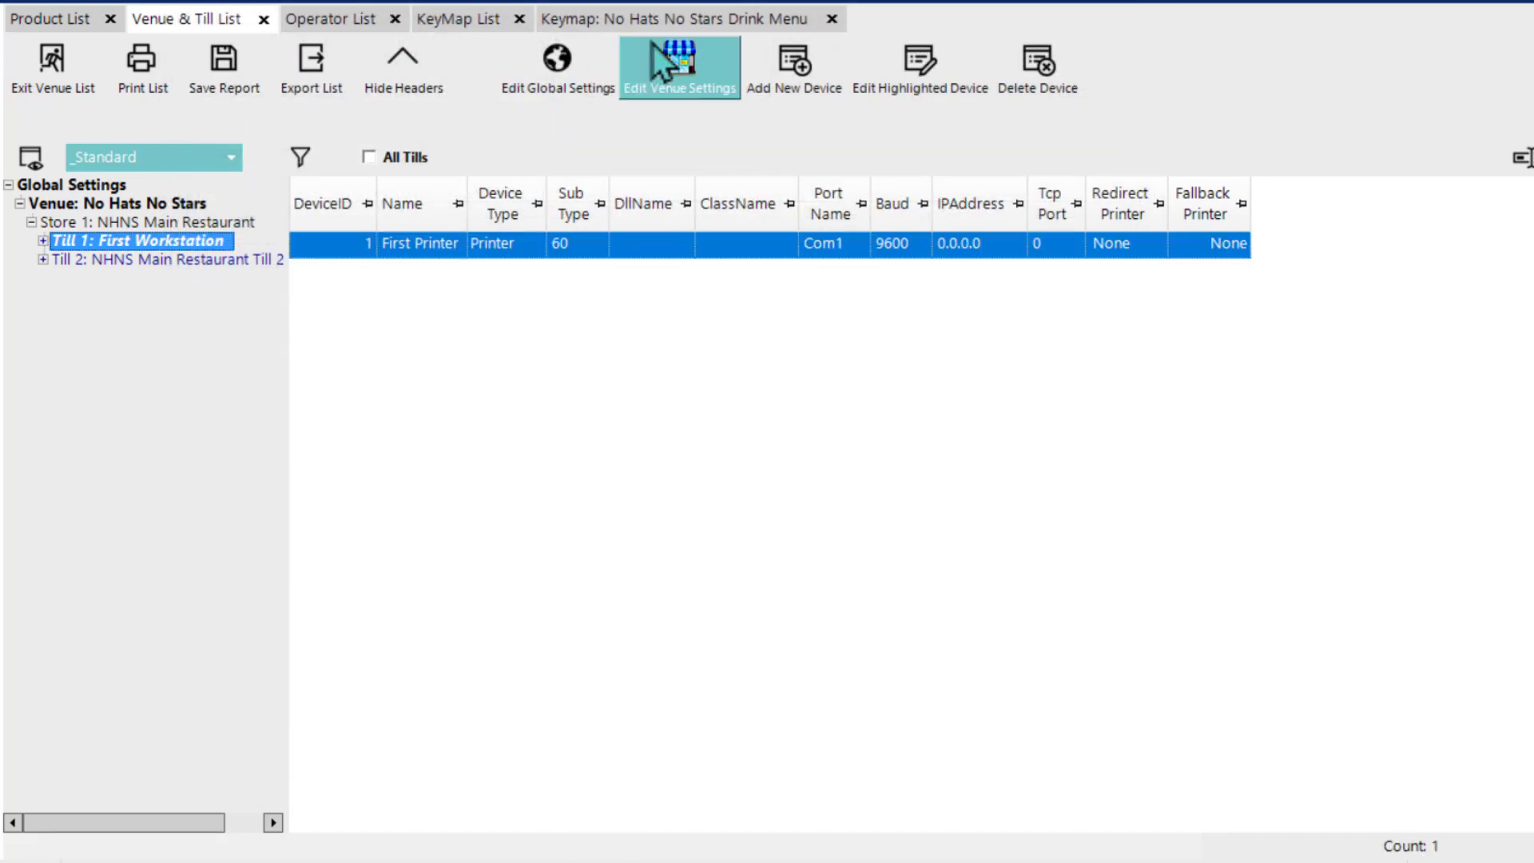
pyautogui.click(664, 23)
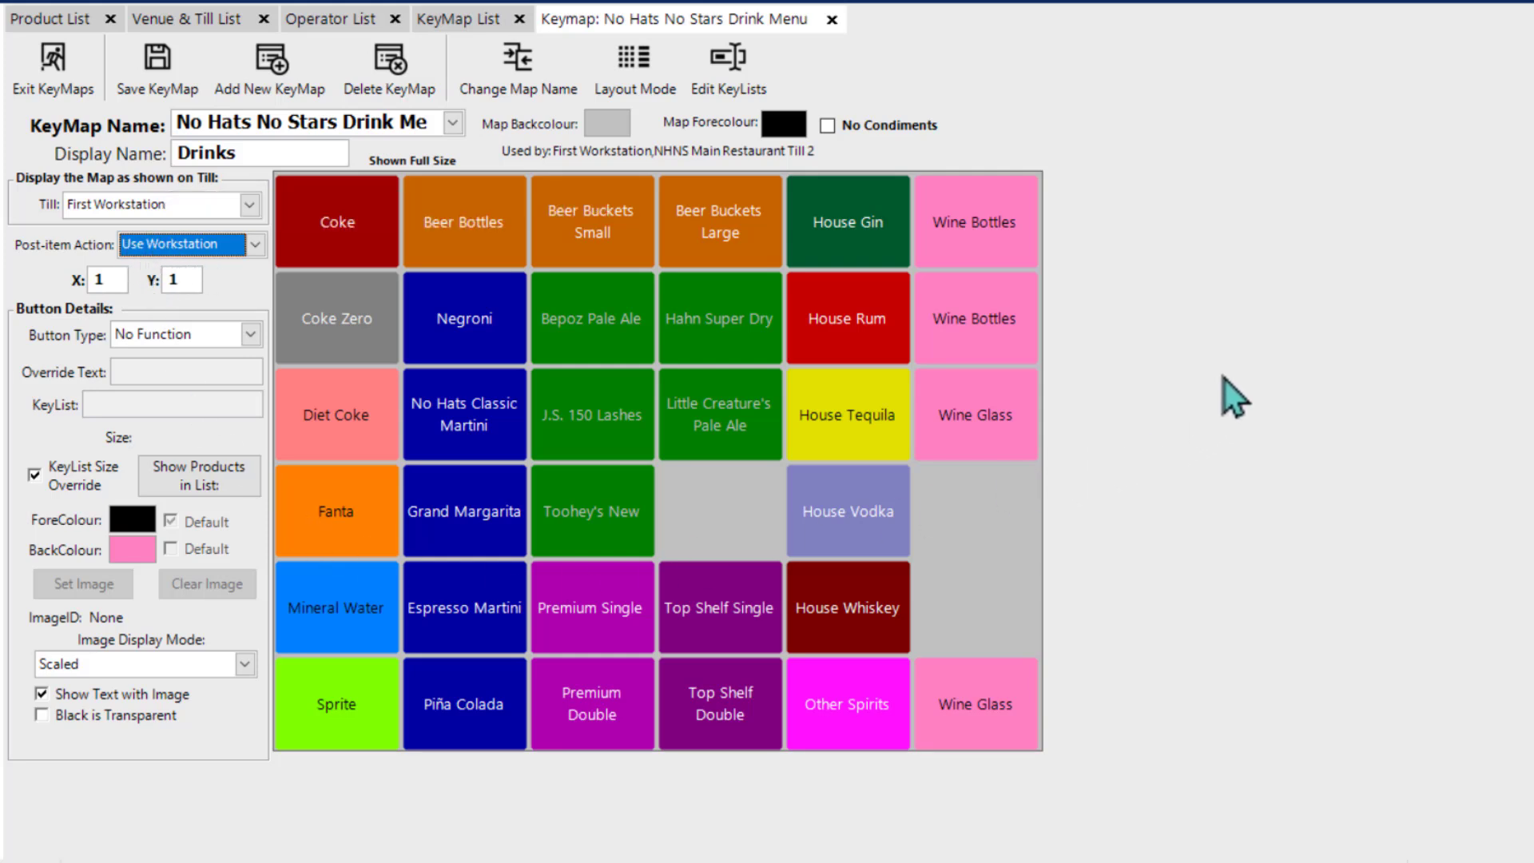
pyautogui.click(1134, 364)
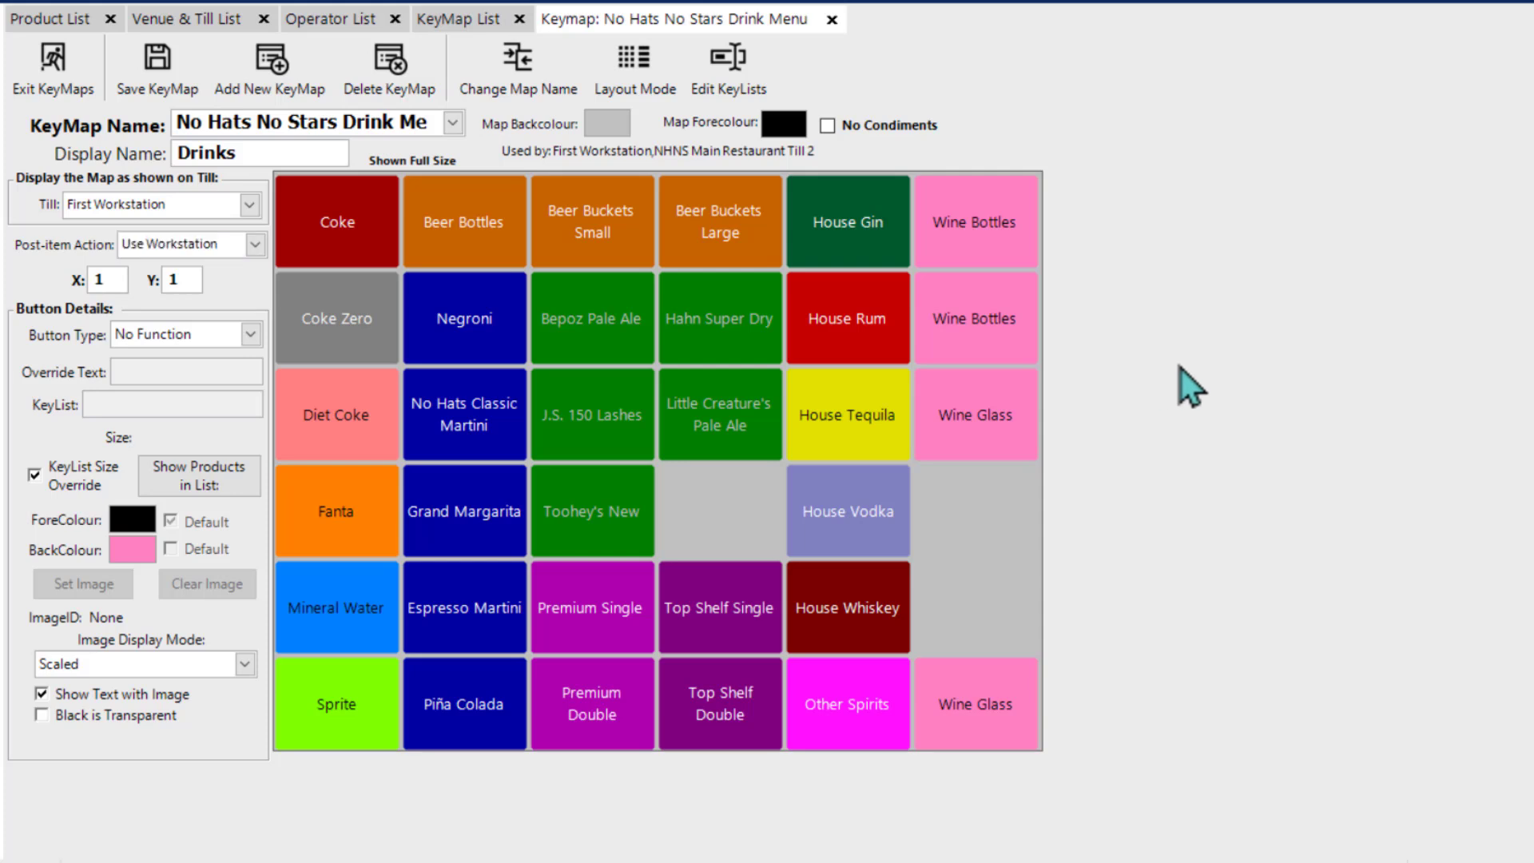
# Step: Save the drinks keymap and refresh all keymaps at all connected tills
pyautogui.click(147, 88)
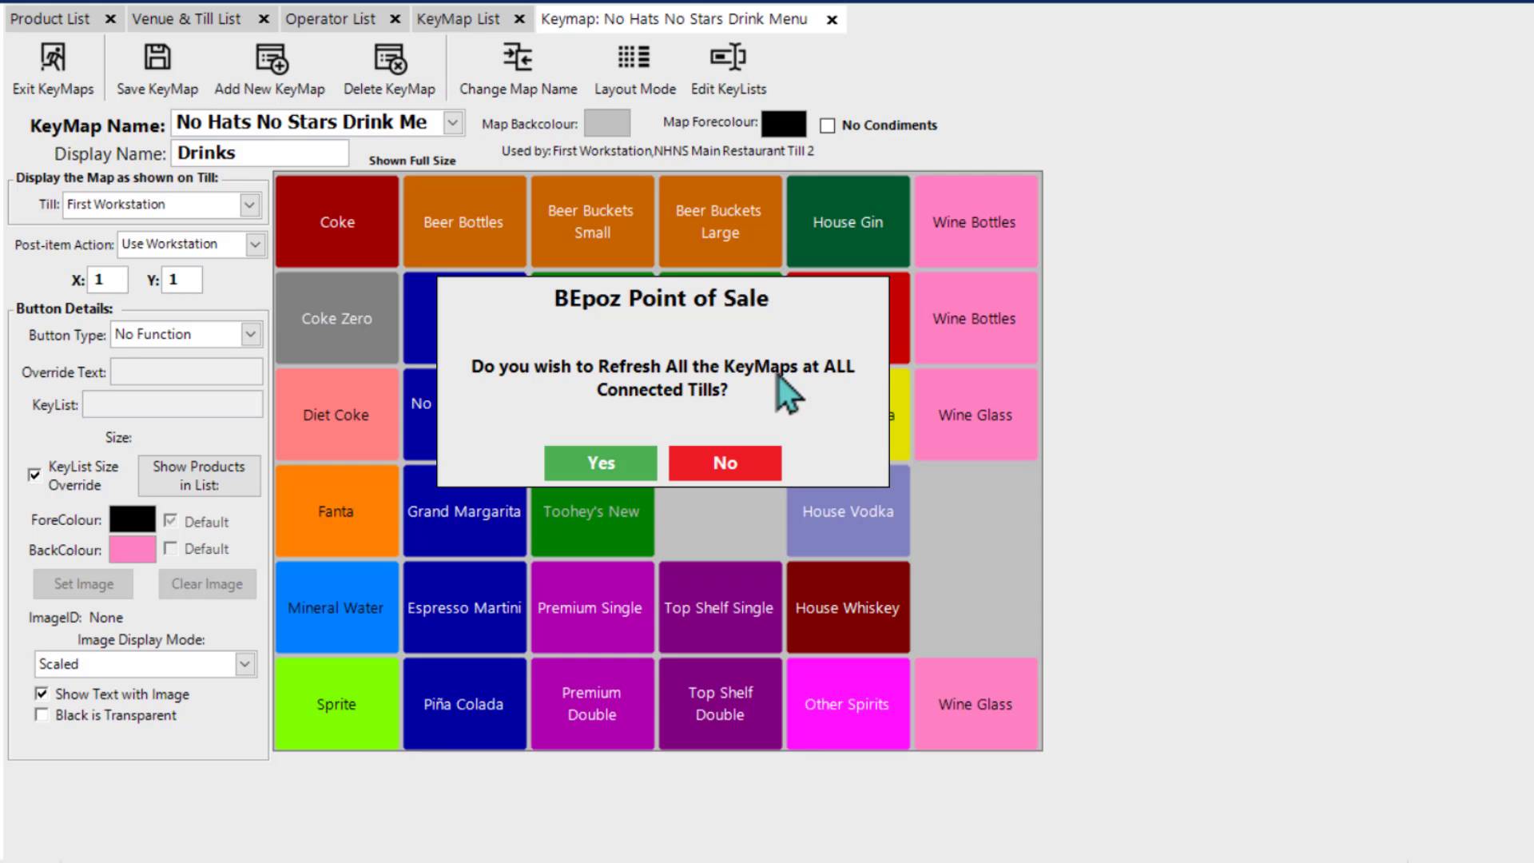
pyautogui.click(619, 458)
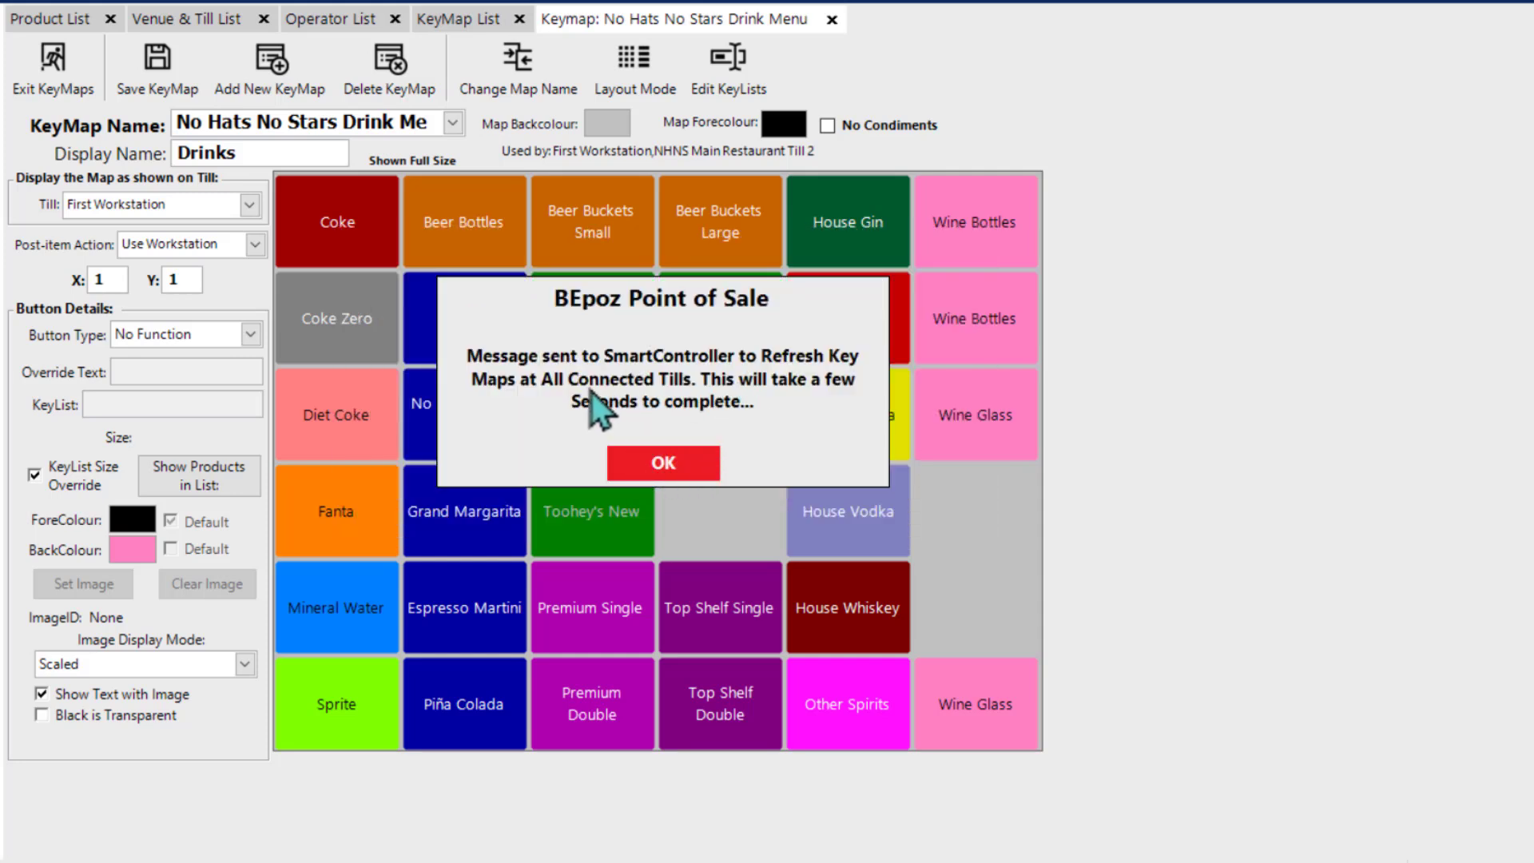
pyautogui.click(674, 461)
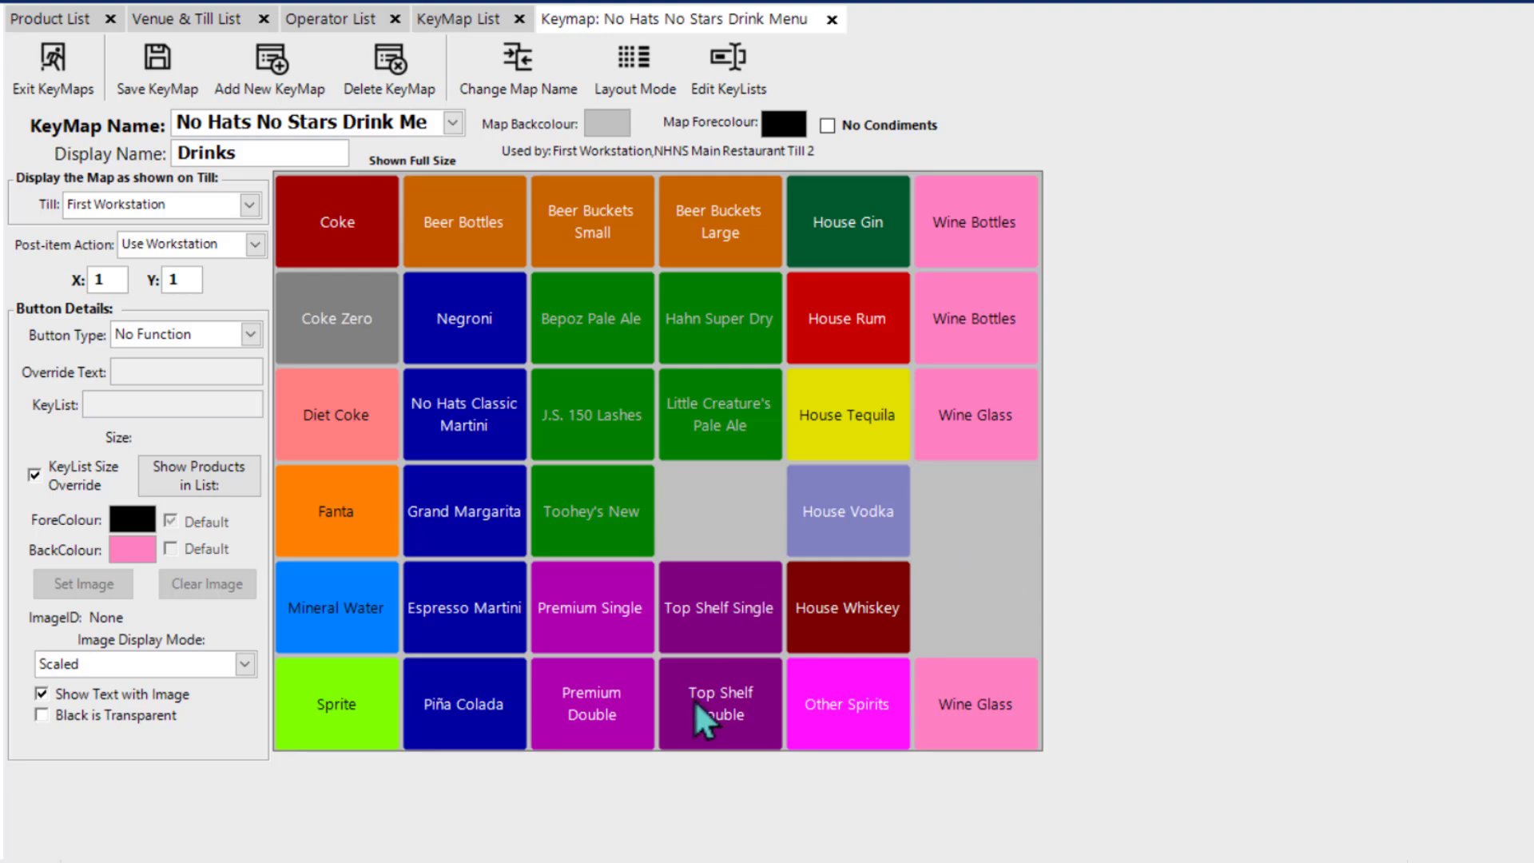
# Step: Switch to SmartPOS, log in with the operator PIN, check the drinks keymap on the till, and return to the back office
pyautogui.press('super')
pyautogui.click(499, 855)
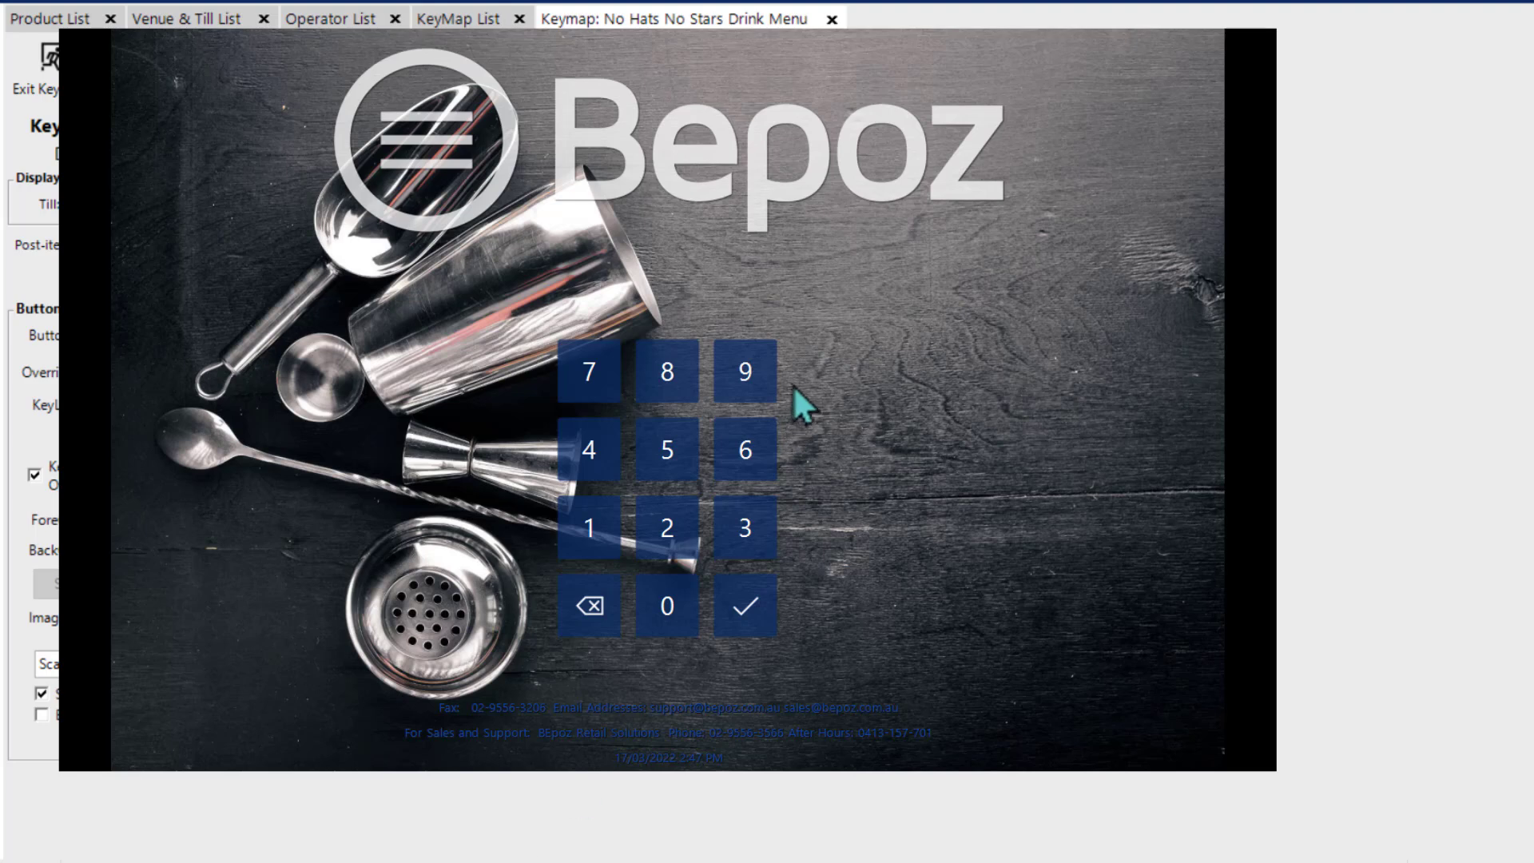
pyautogui.click(754, 374)
pyautogui.click(754, 374)
pyautogui.click(754, 374)
pyautogui.click(754, 374)
pyautogui.click(738, 581)
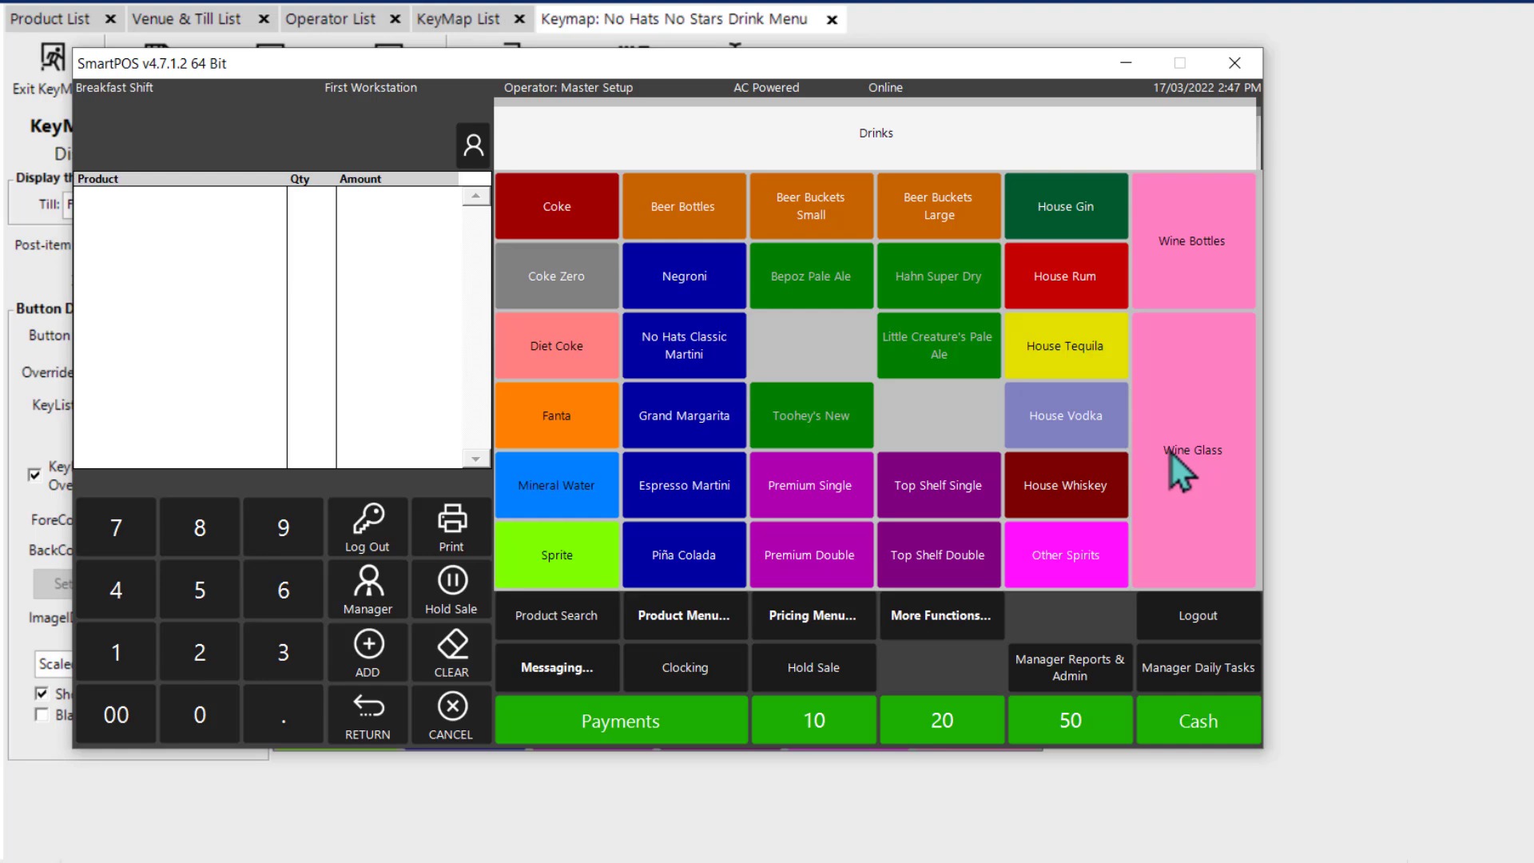
pyautogui.click(1350, 467)
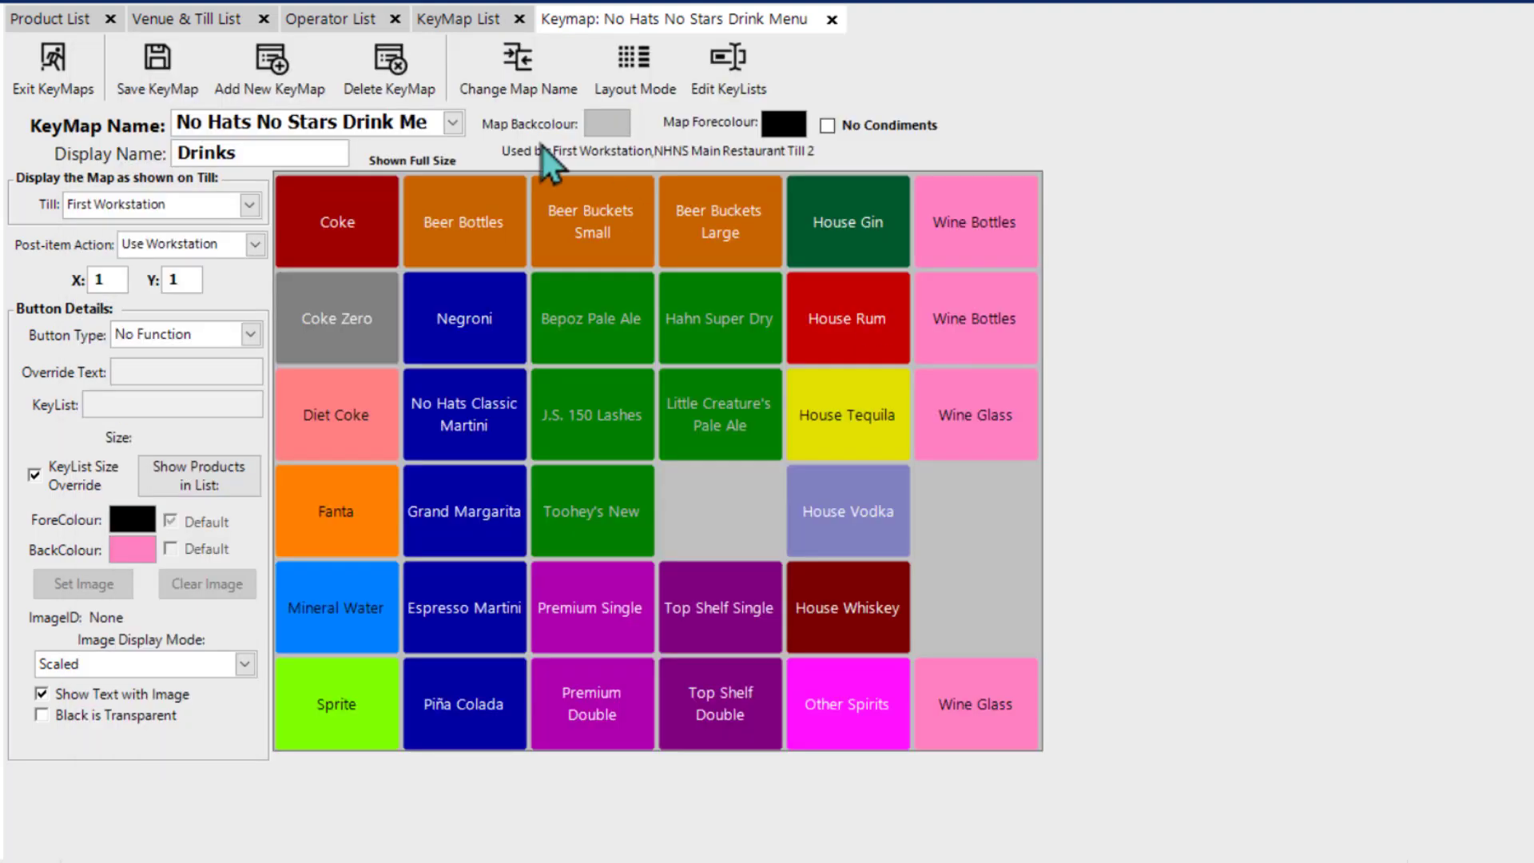
# Step: Close the drinks keymap and add a new blank keymap named Food from the keymap list
pyautogui.click(832, 19)
pyautogui.click(472, 23)
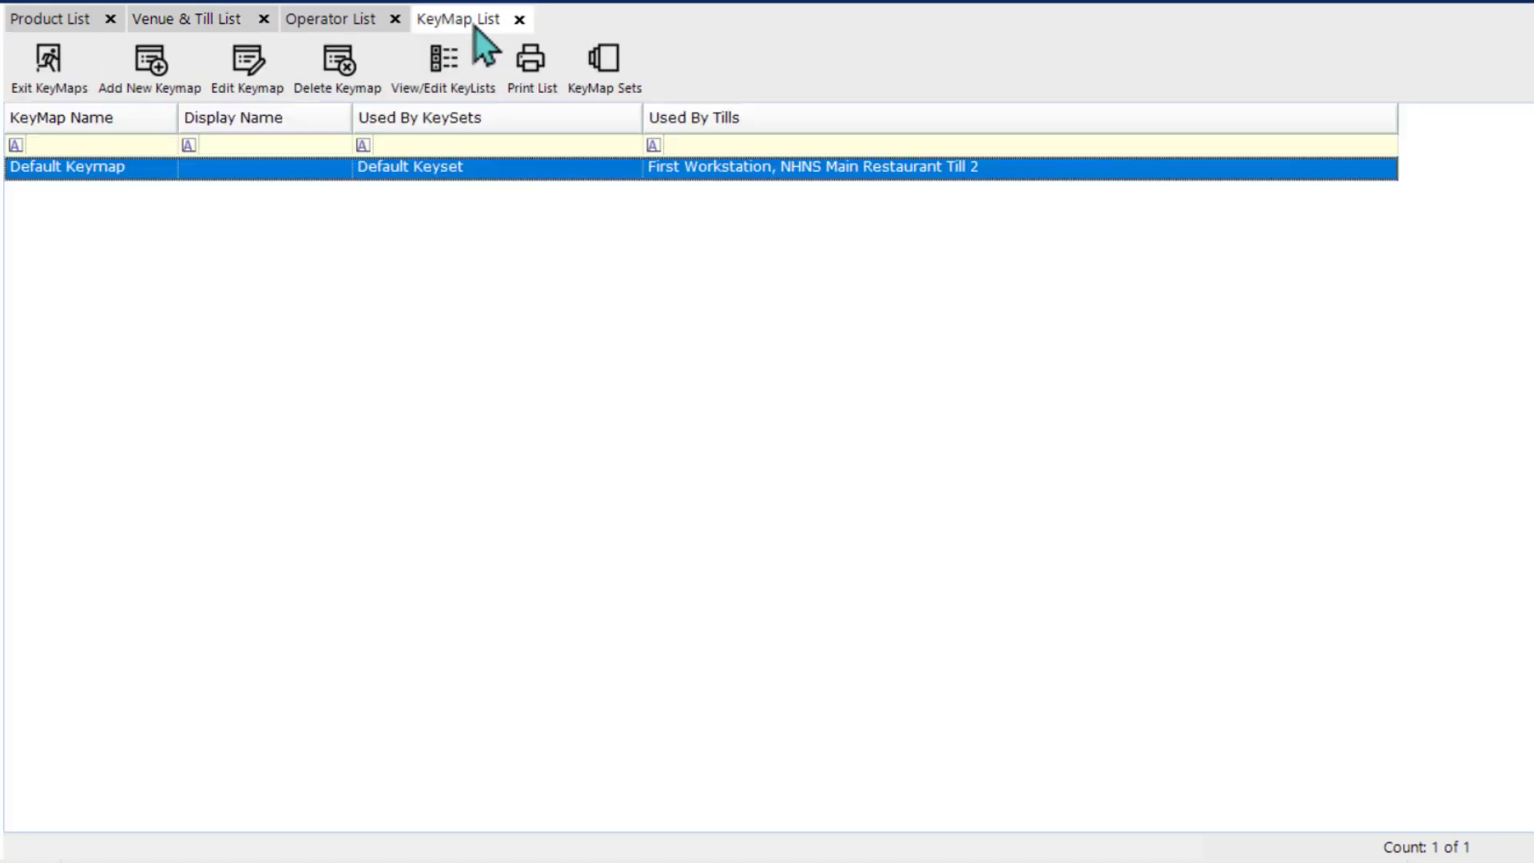
pyautogui.click(139, 77)
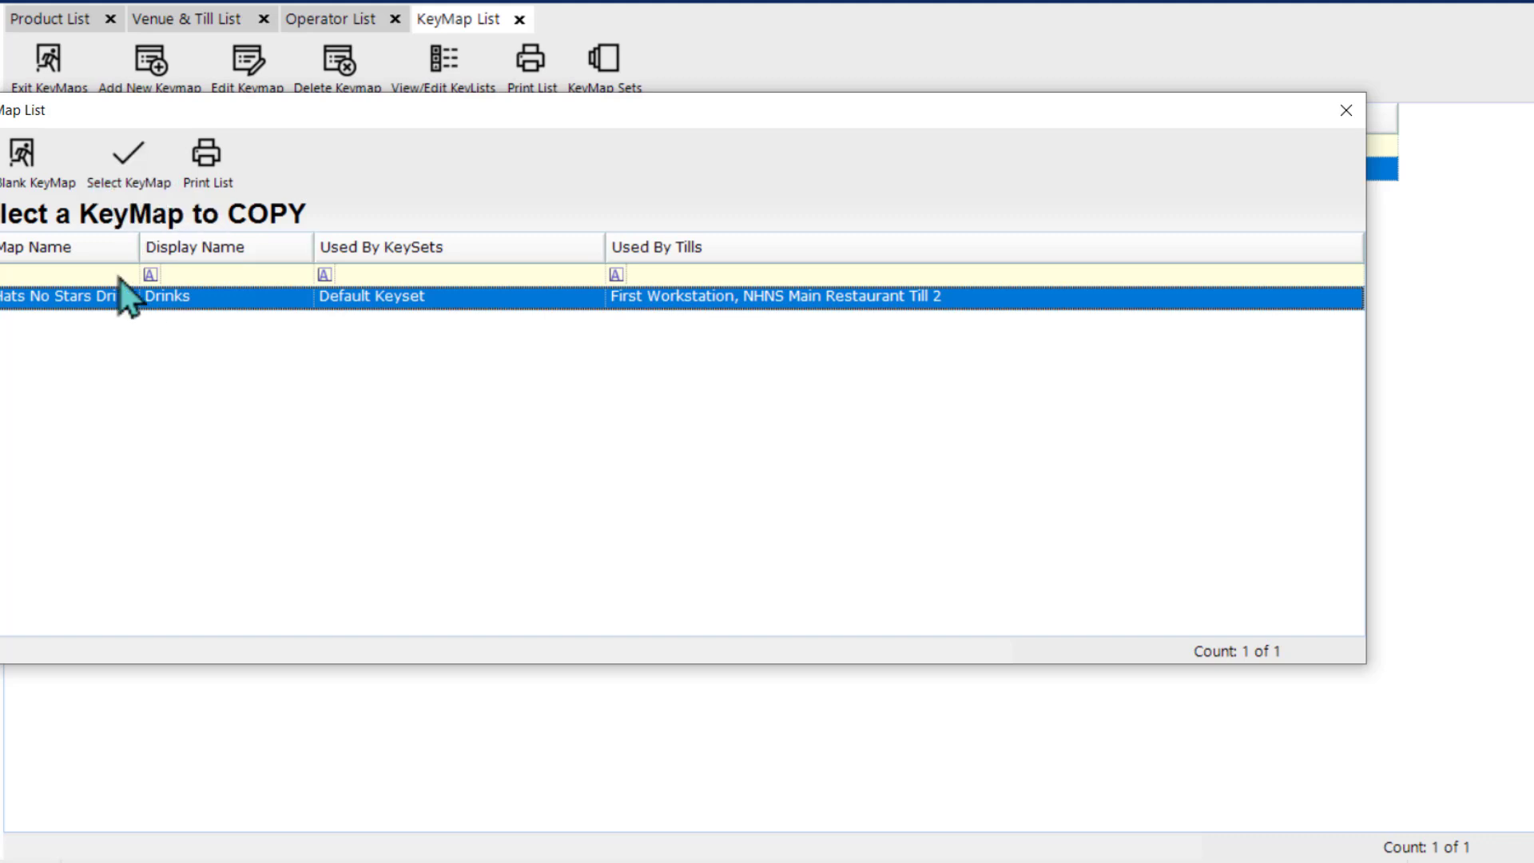
pyautogui.click(18, 166)
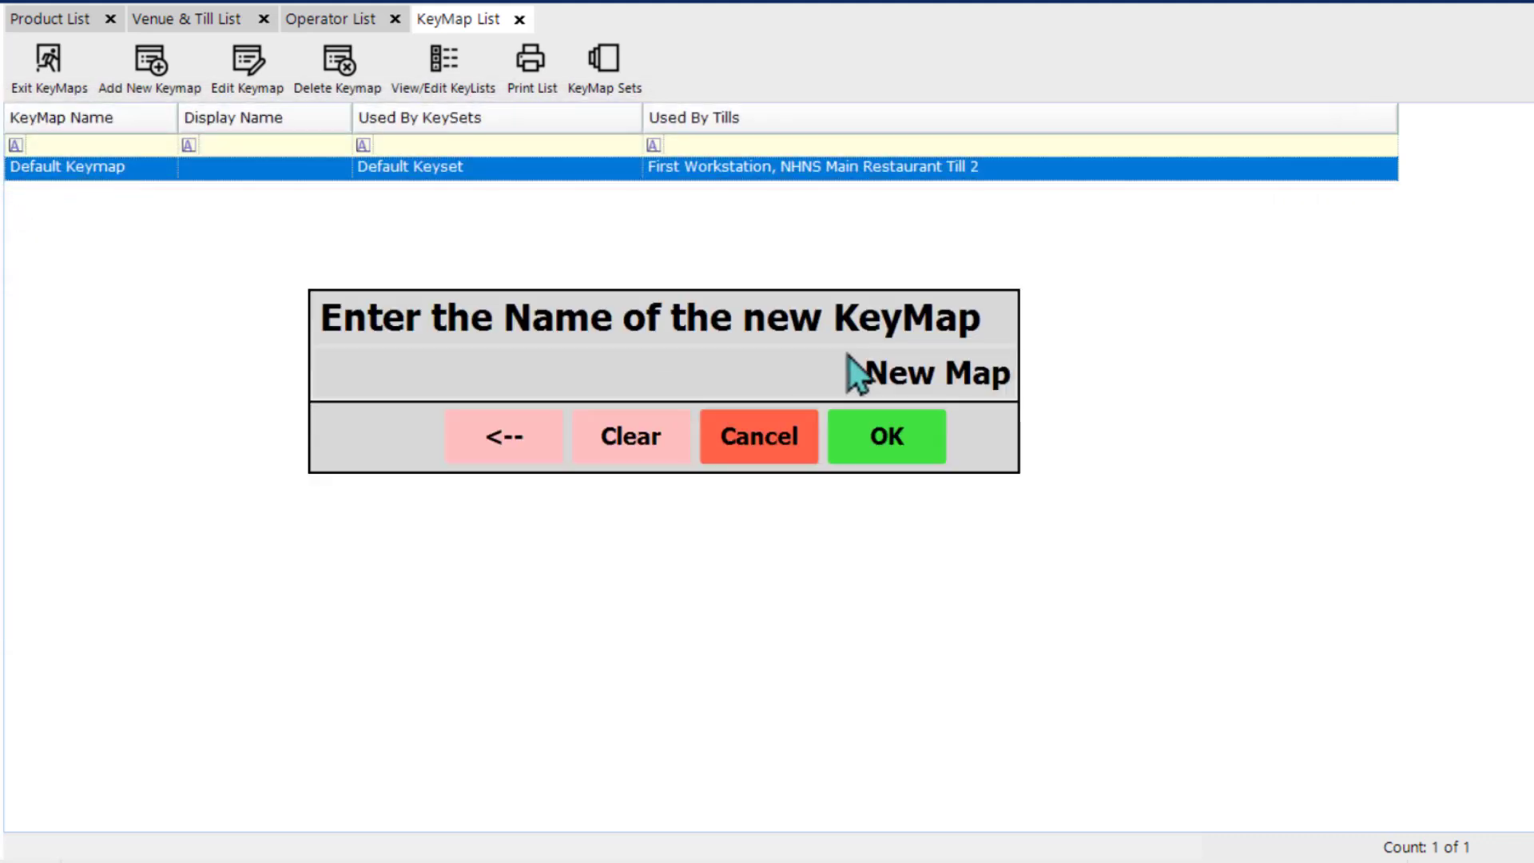
pyautogui.write('Food')
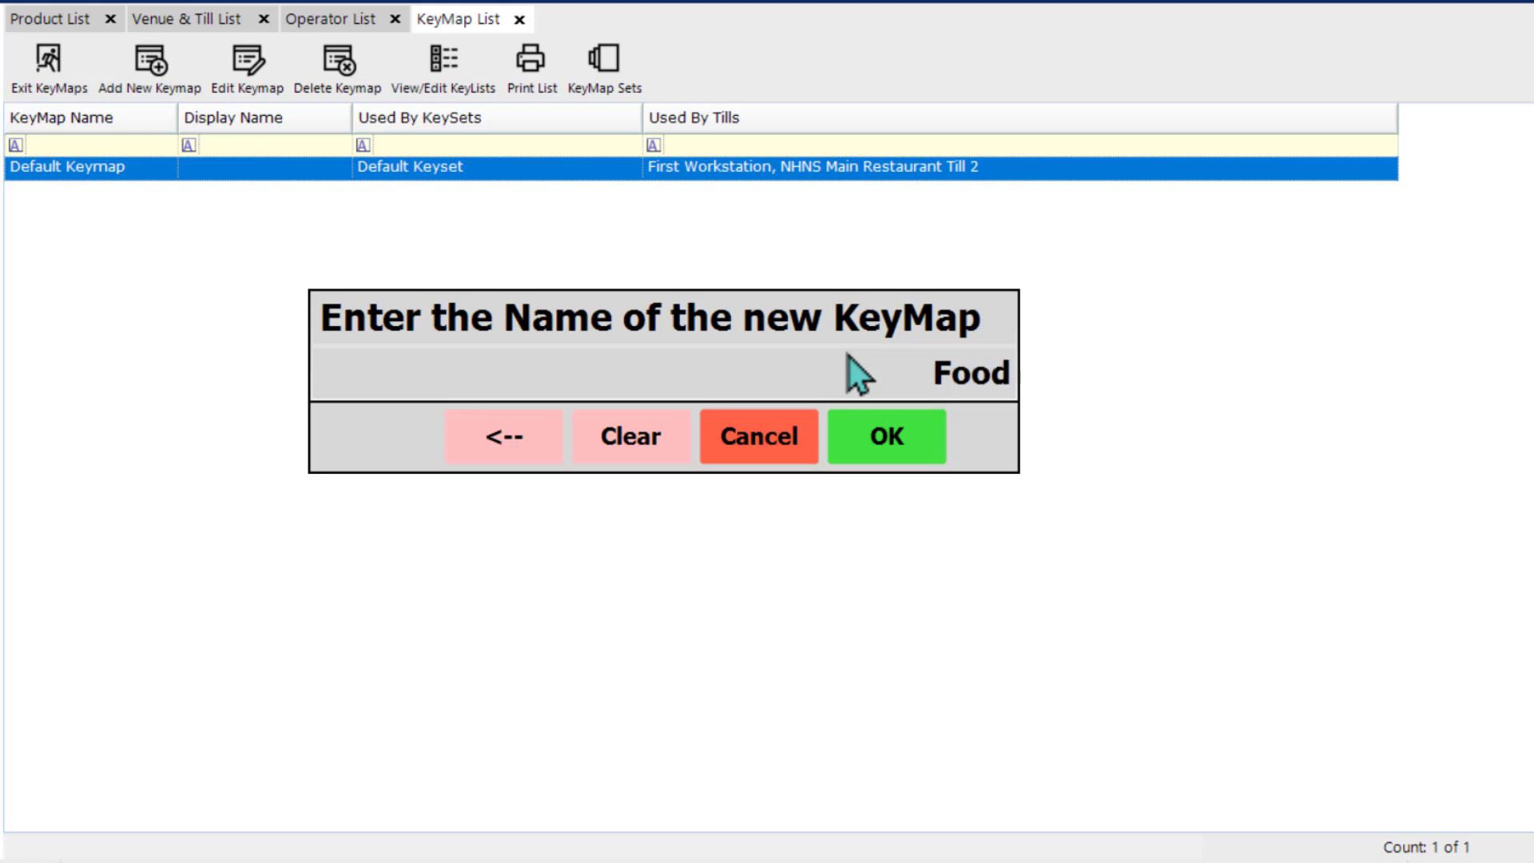
pyautogui.press('Return')
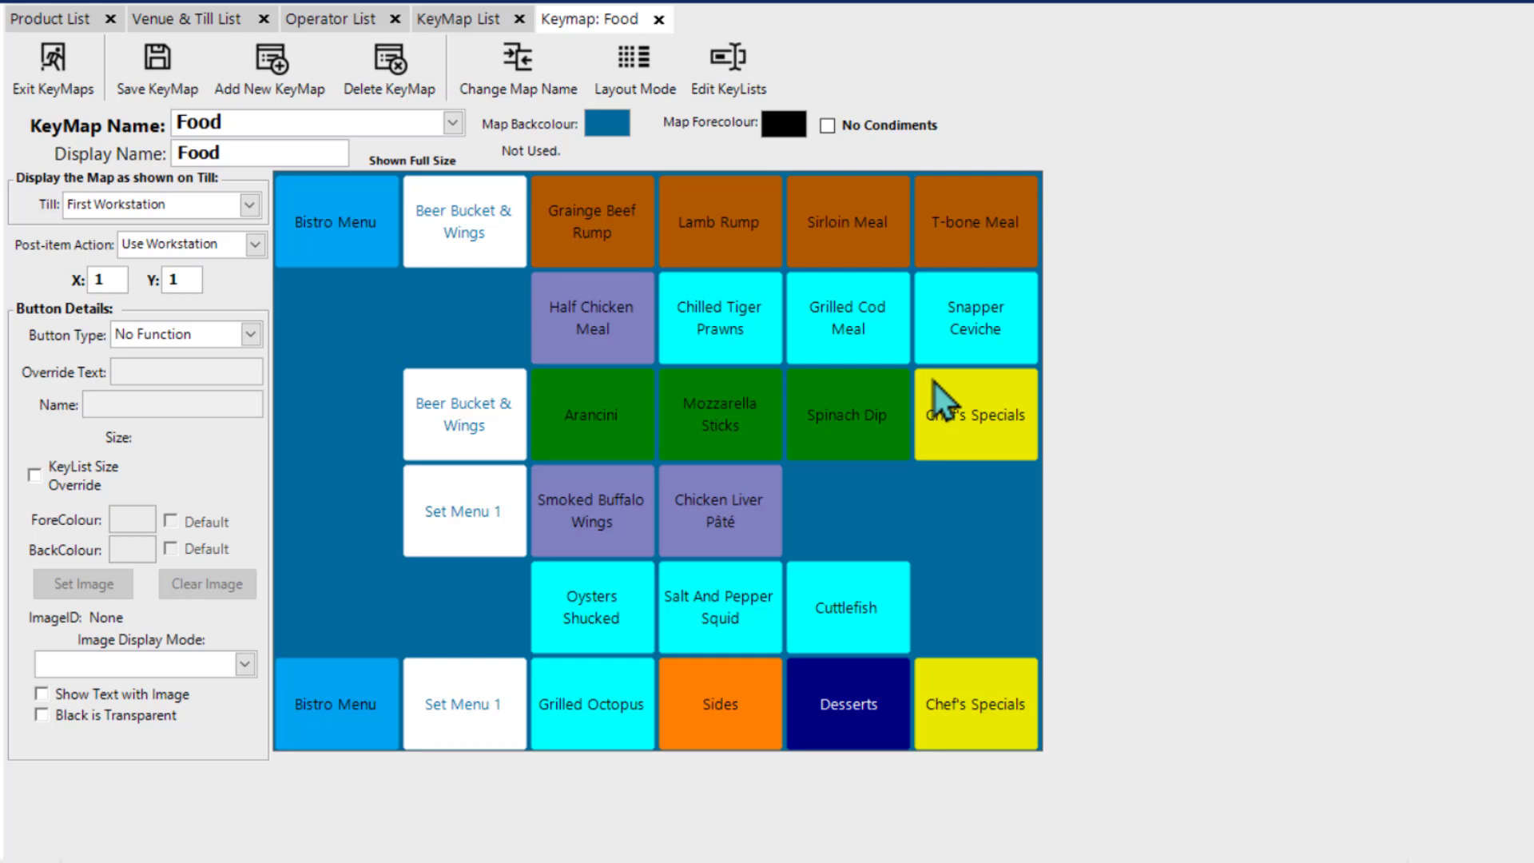
# Step: Open the keymap sets from the keymap list and review which tills and keymaps Default Keyset covers
pyautogui.click(463, 22)
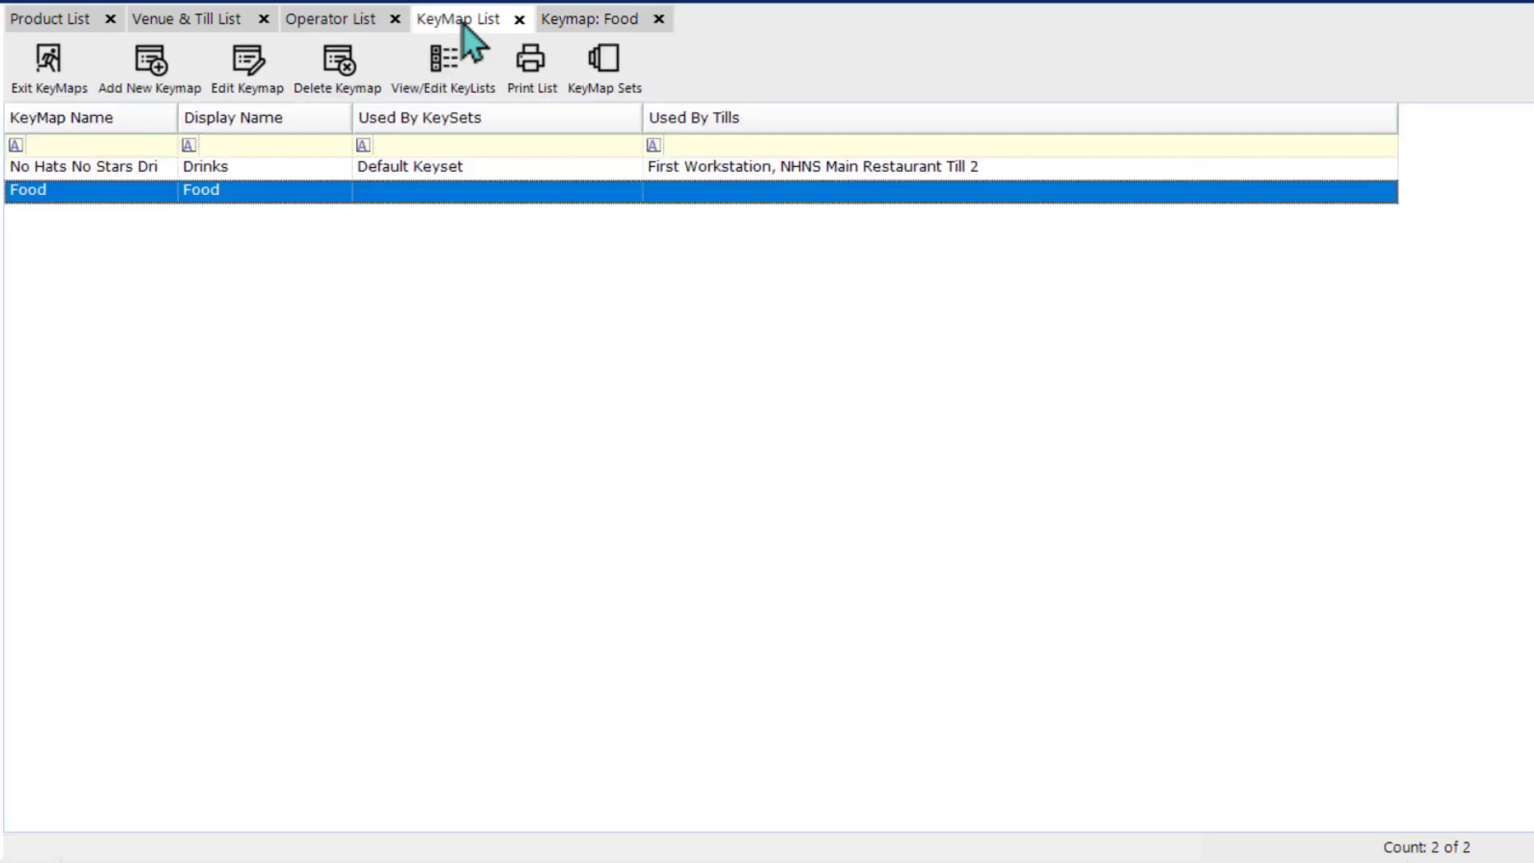
pyautogui.click(607, 77)
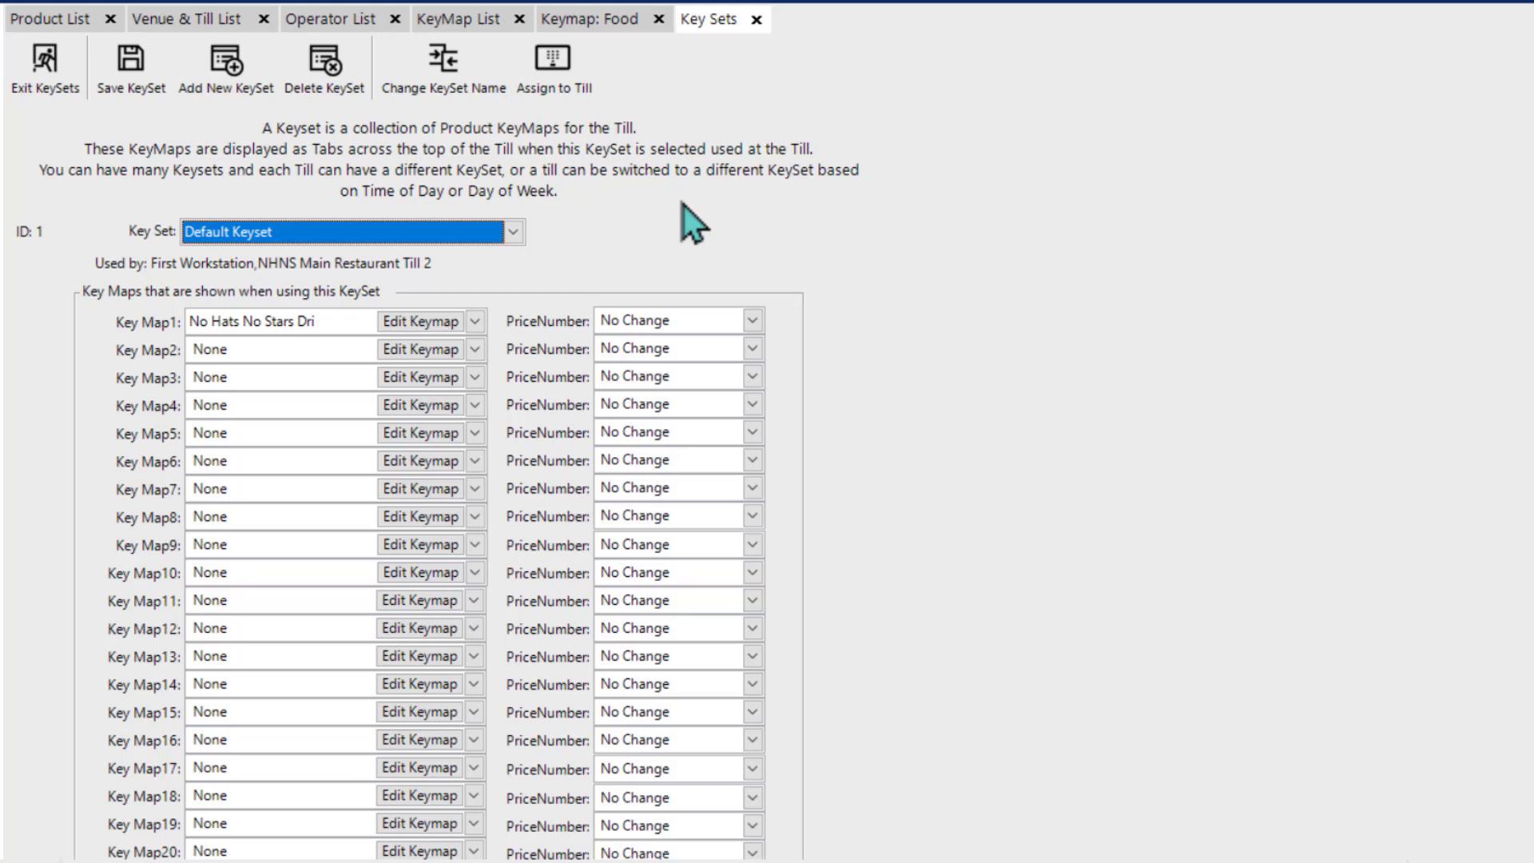
pyautogui.click(356, 232)
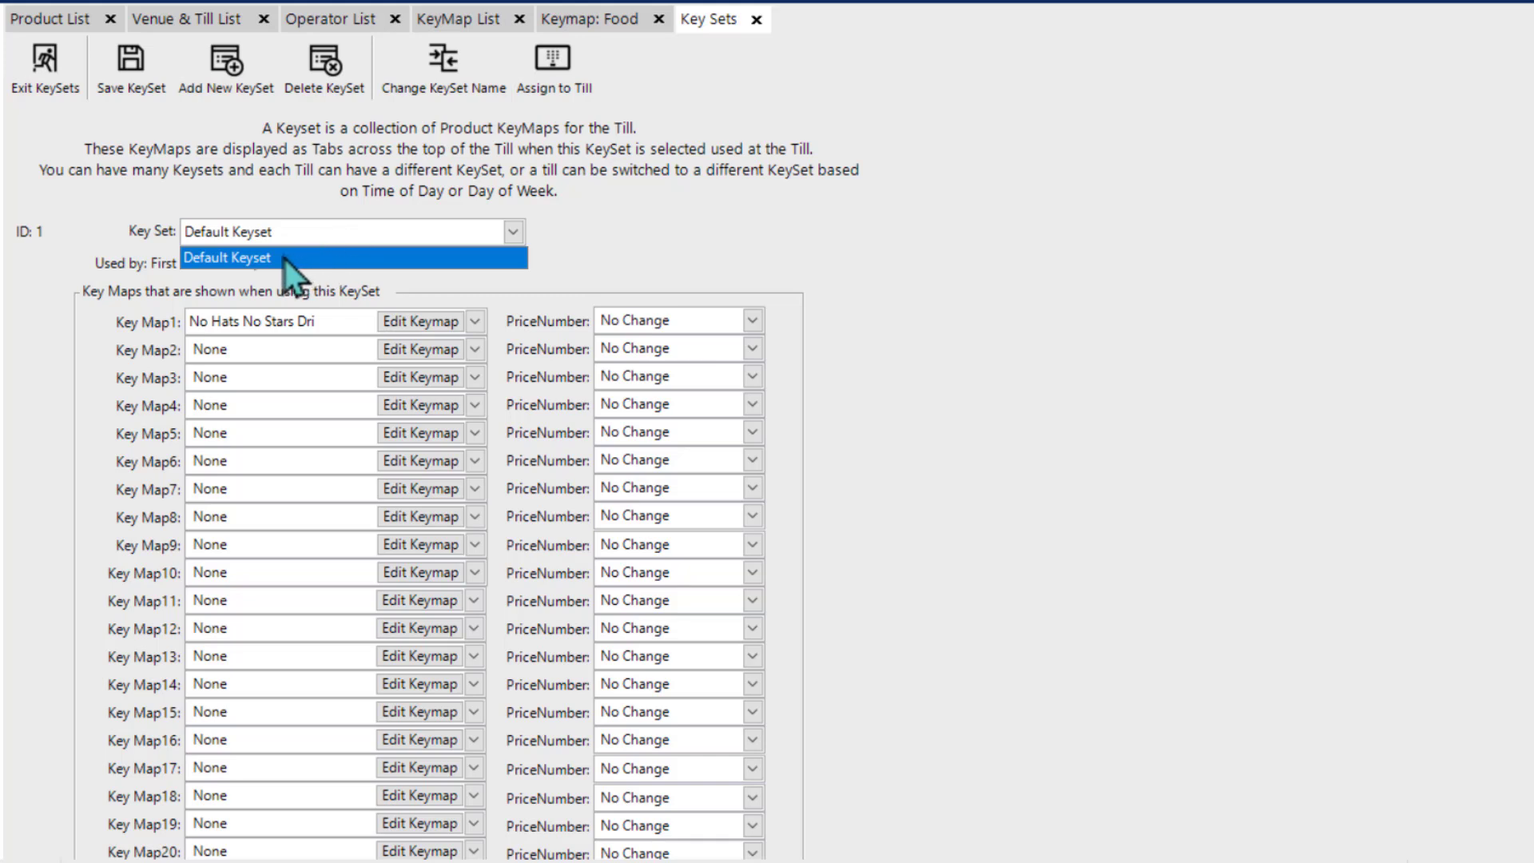
pyautogui.click(447, 254)
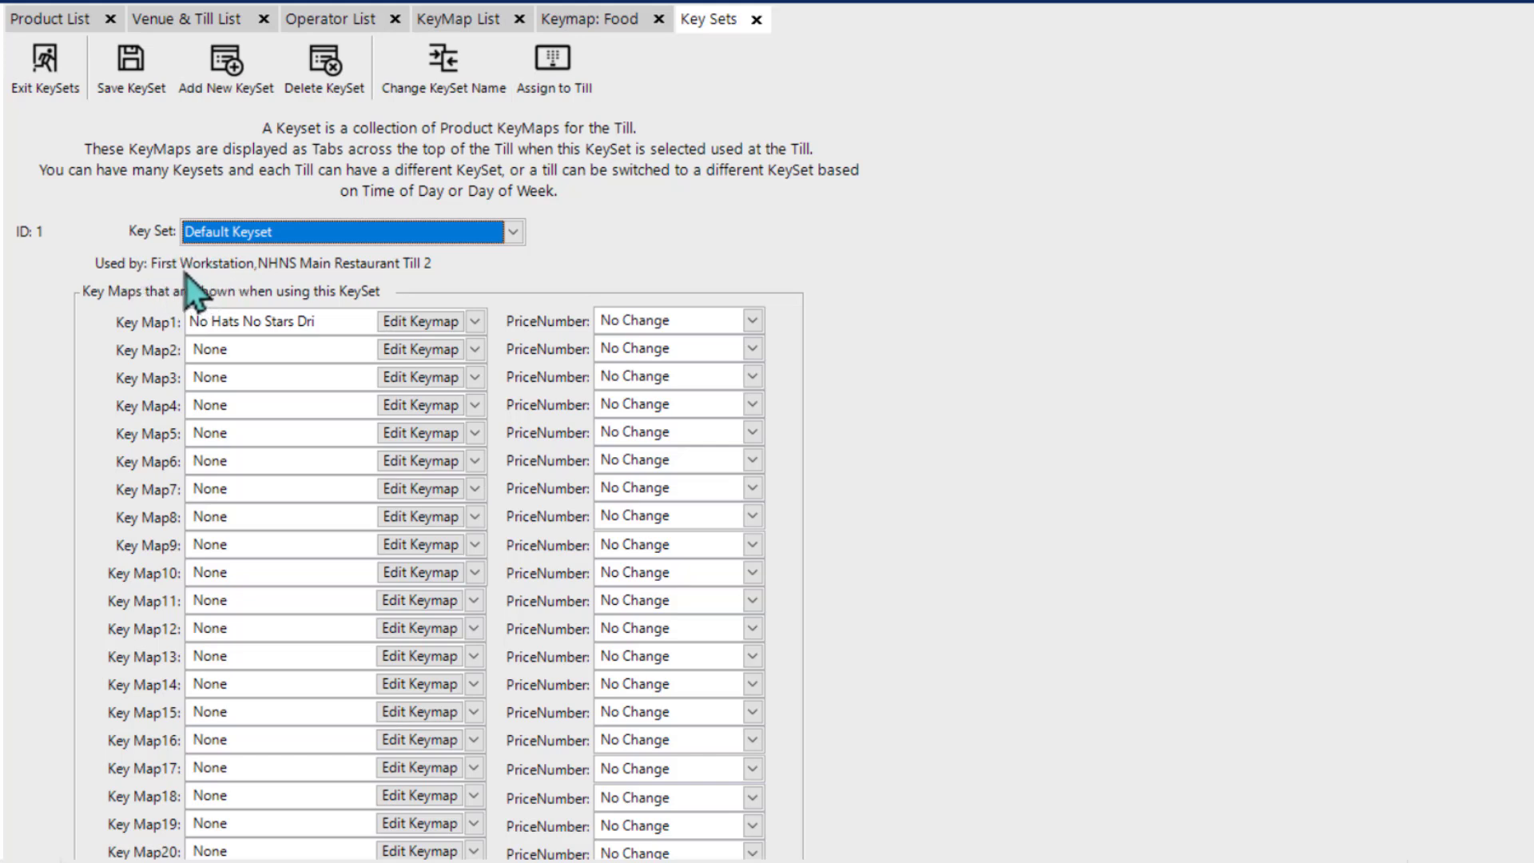
pyautogui.moveTo(327, 262)
pyautogui.moveTo(217, 324)
# Step: Assign Food as Key Map2 in Default Keyset, open it for editing, save the keyset changes and refresh all connected tills
pyautogui.click(475, 351)
pyautogui.click(277, 394)
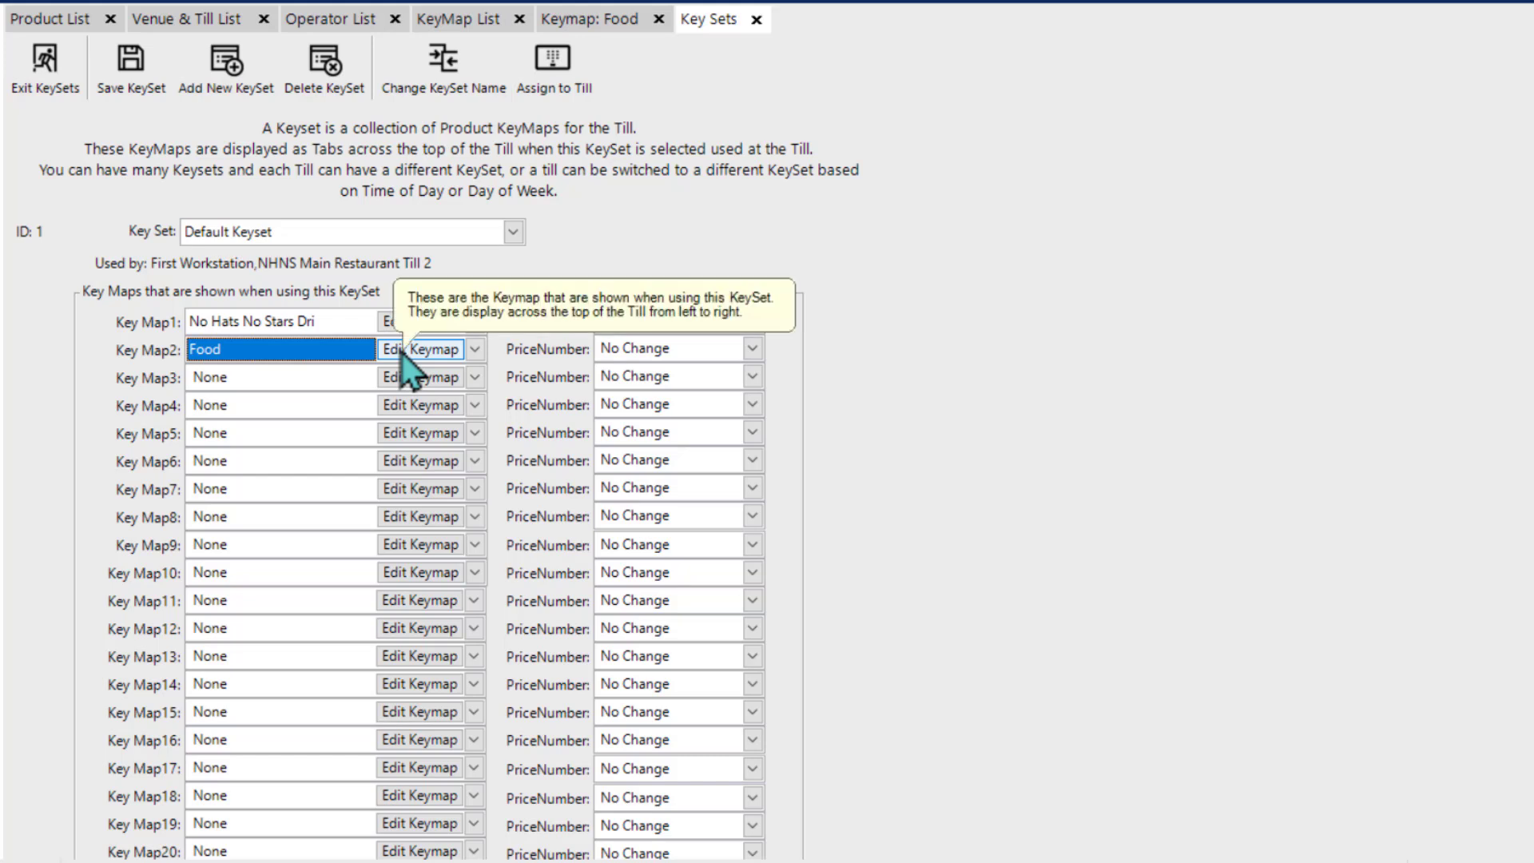
pyautogui.click(401, 352)
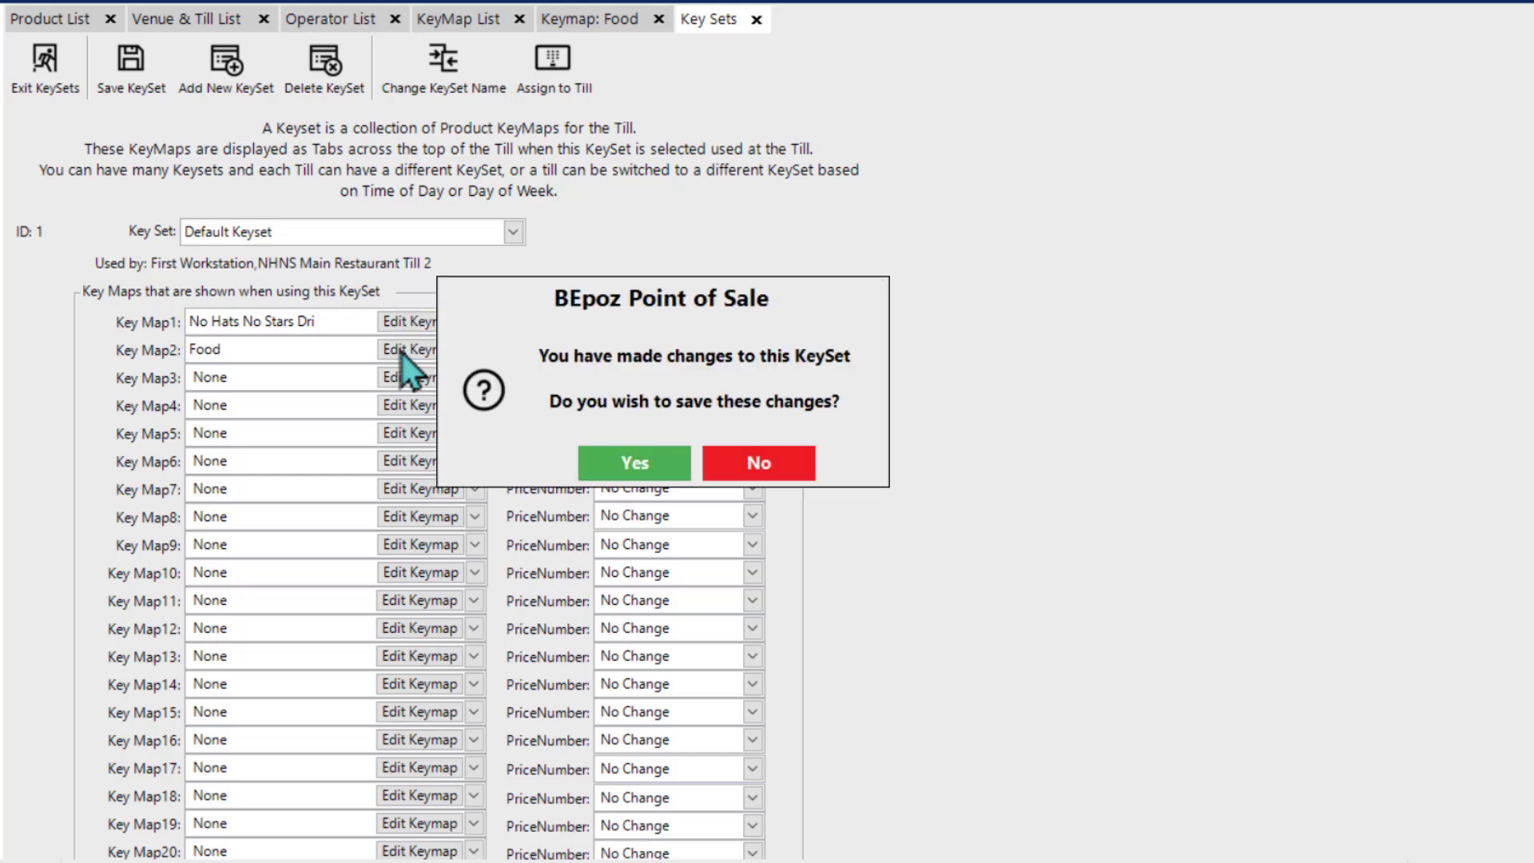
pyautogui.click(620, 467)
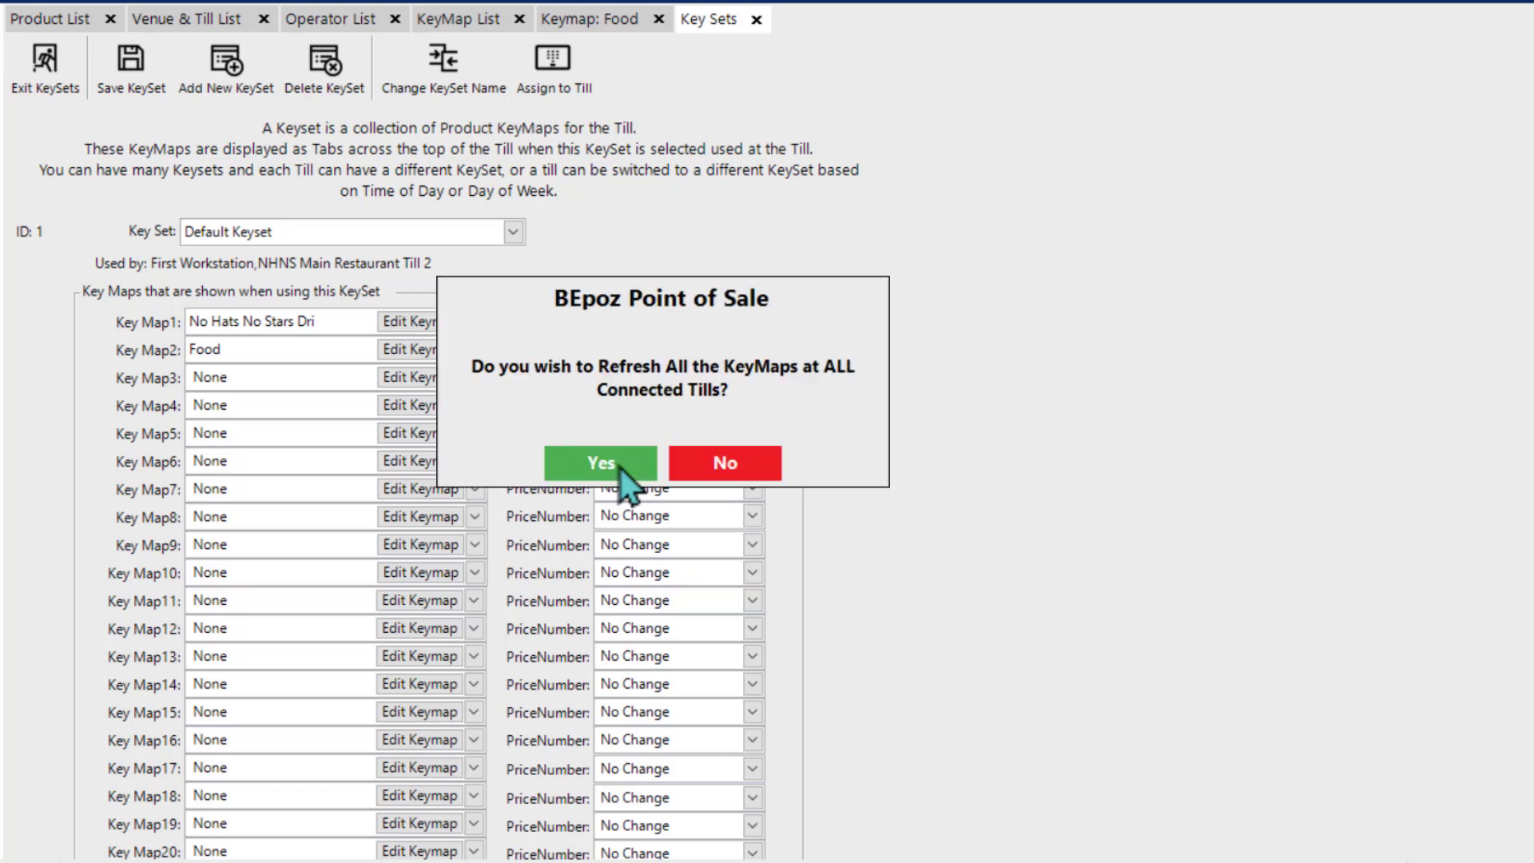
pyautogui.click(572, 462)
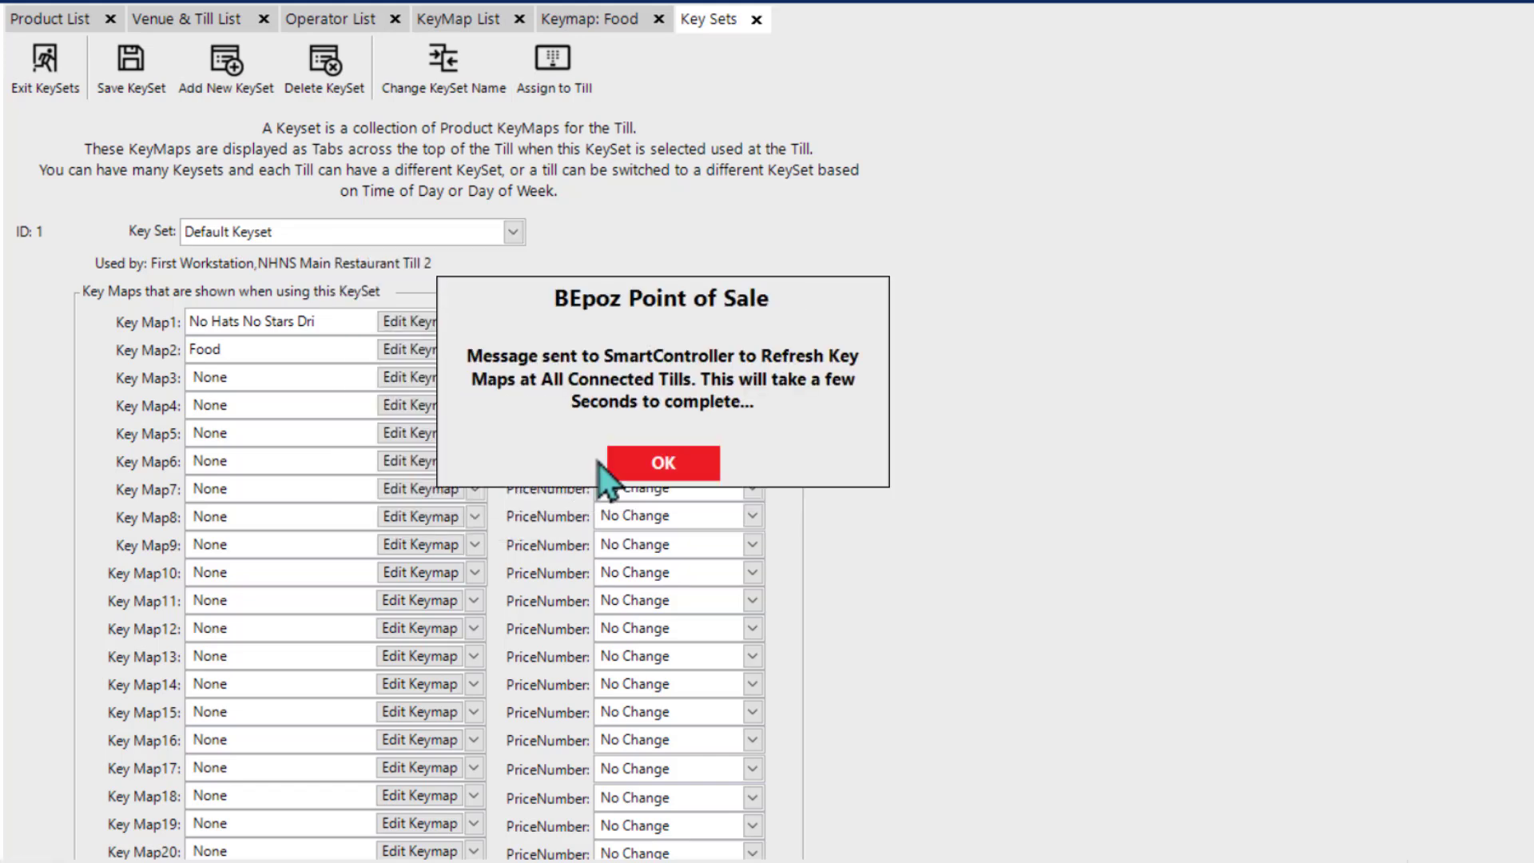
pyautogui.click(656, 464)
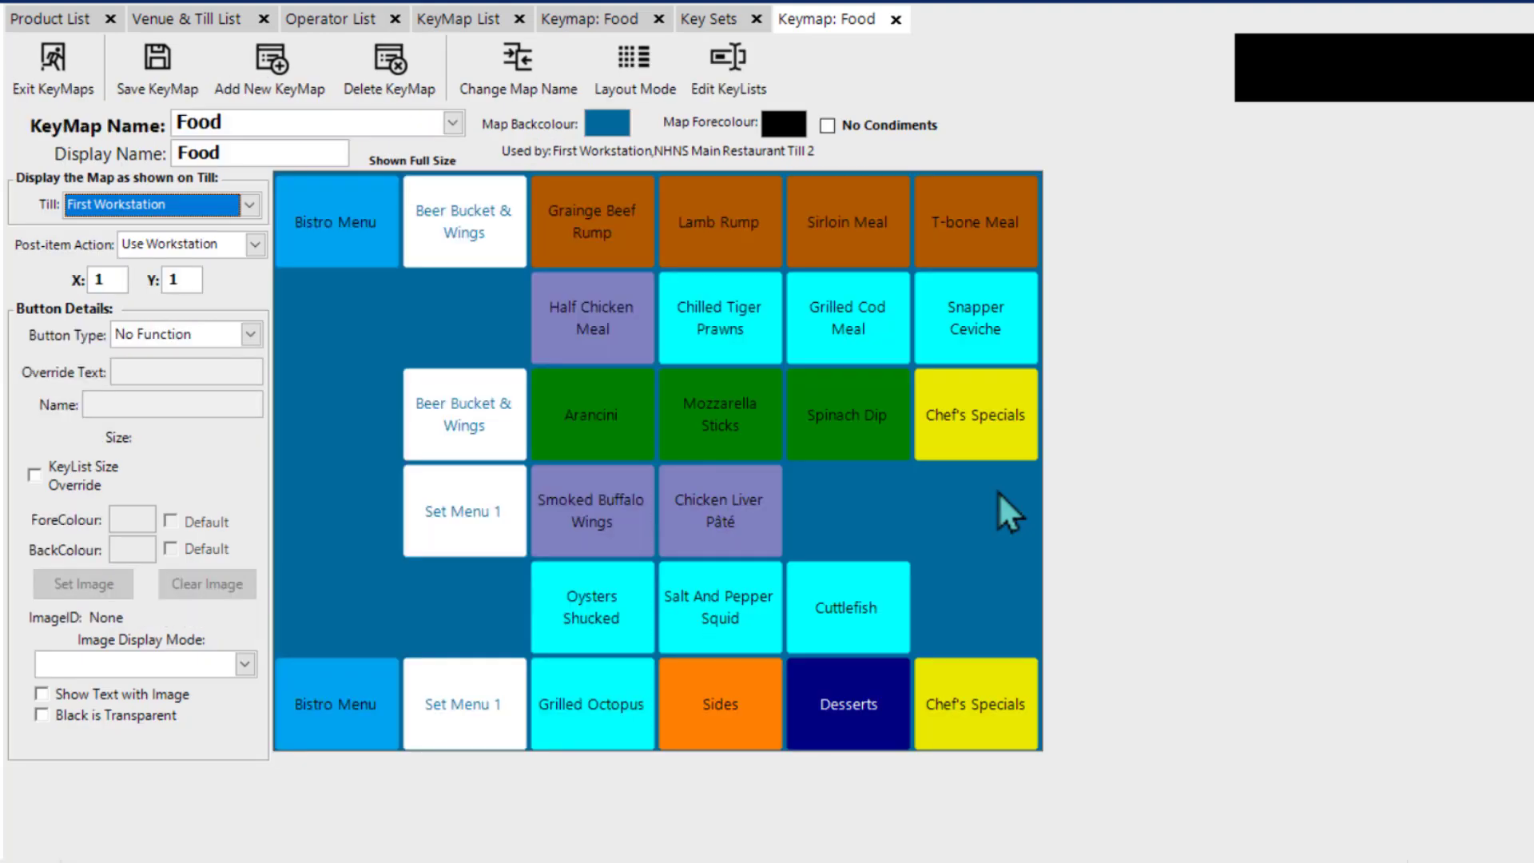
# Step: Close the duplicate Food keymap, return to the key sets and view the price number options for Key Map1
pyautogui.click(572, 17)
pyautogui.click(658, 19)
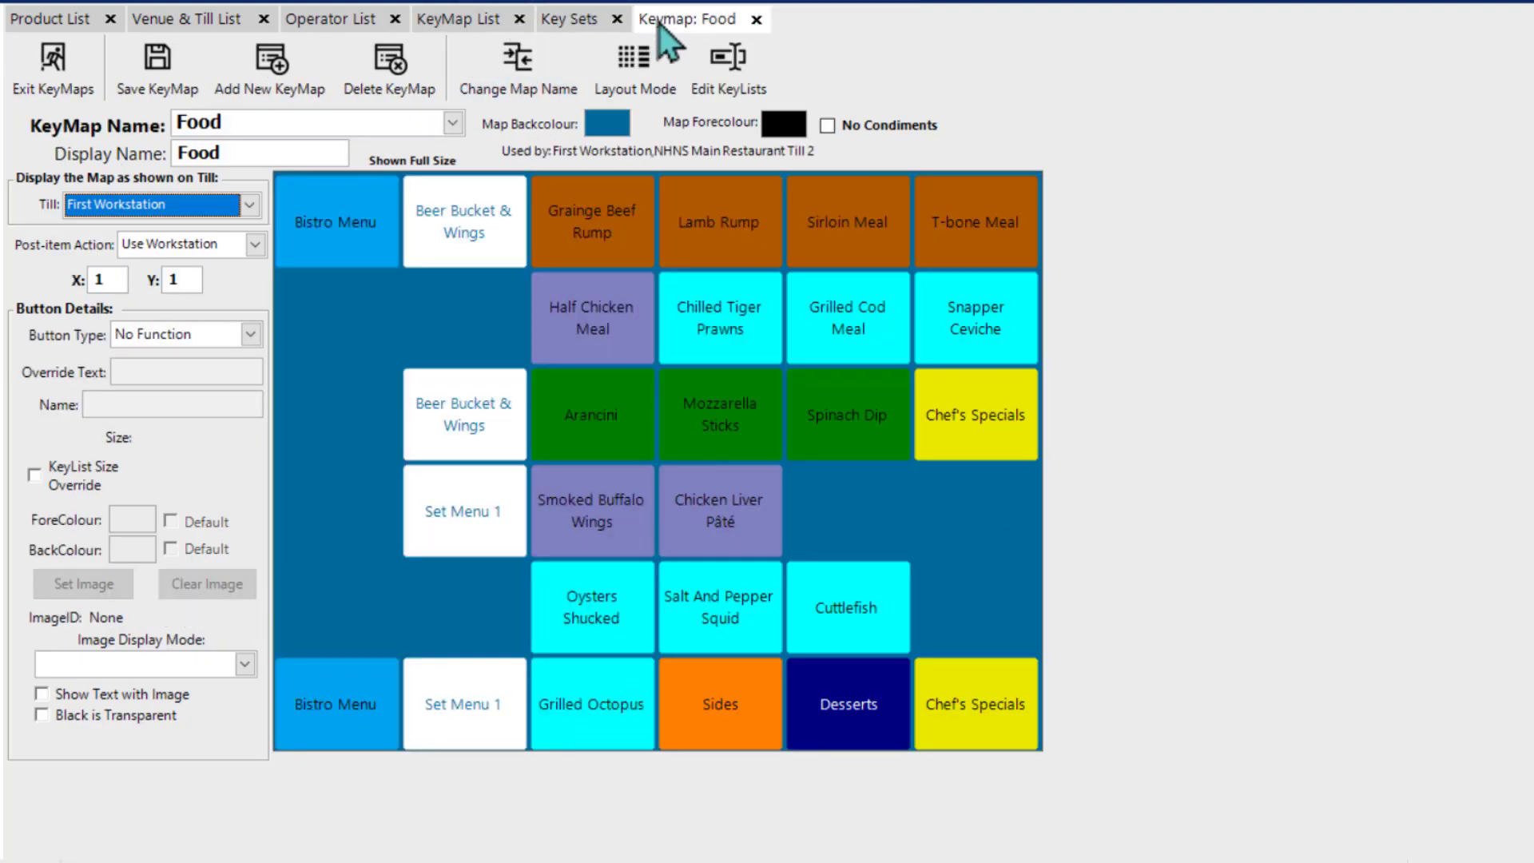
pyautogui.click(572, 19)
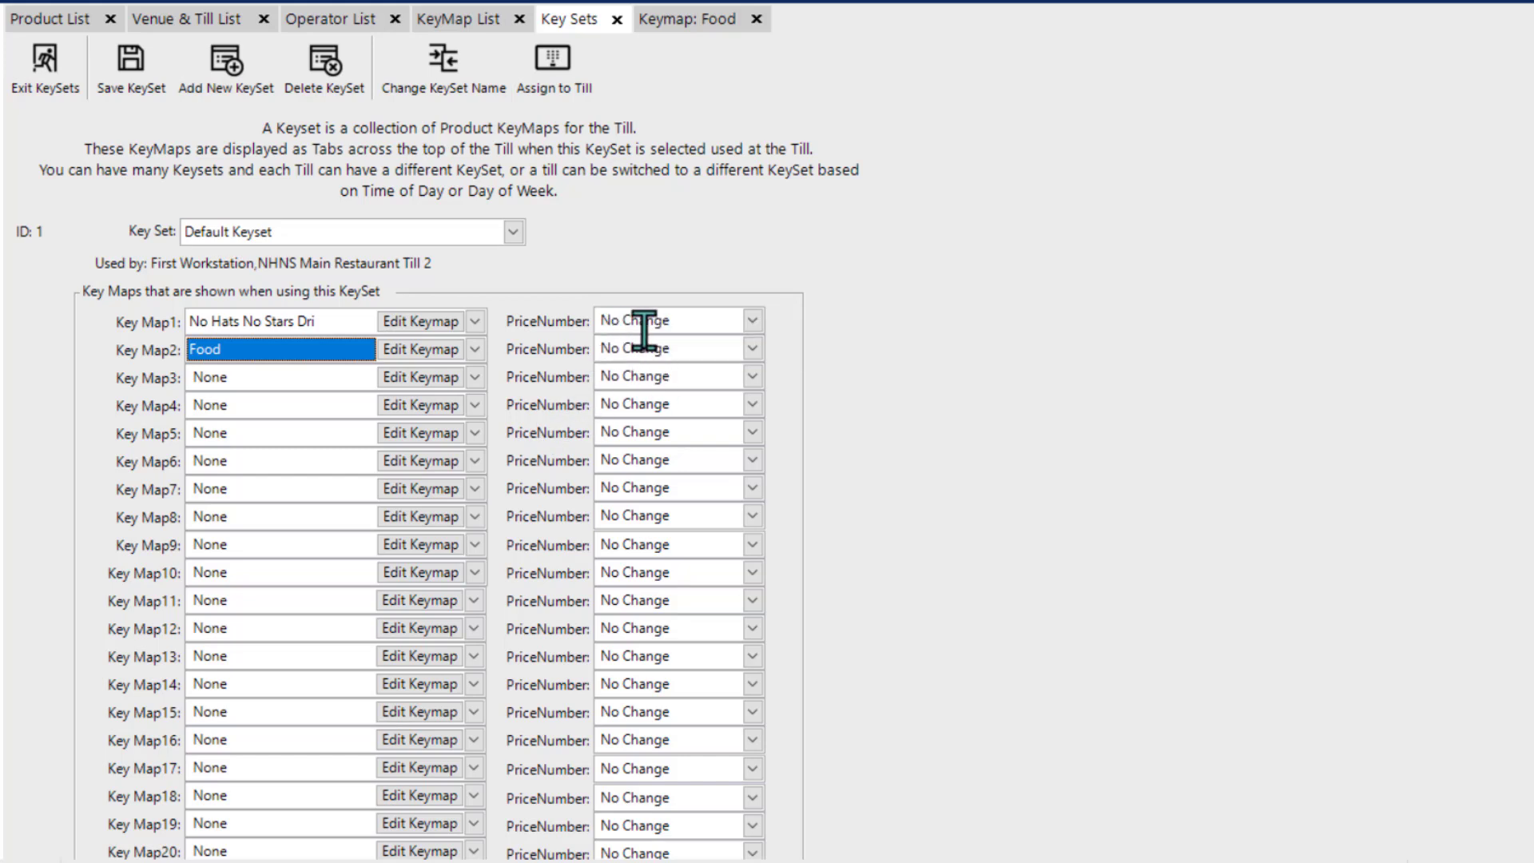
pyautogui.click(752, 323)
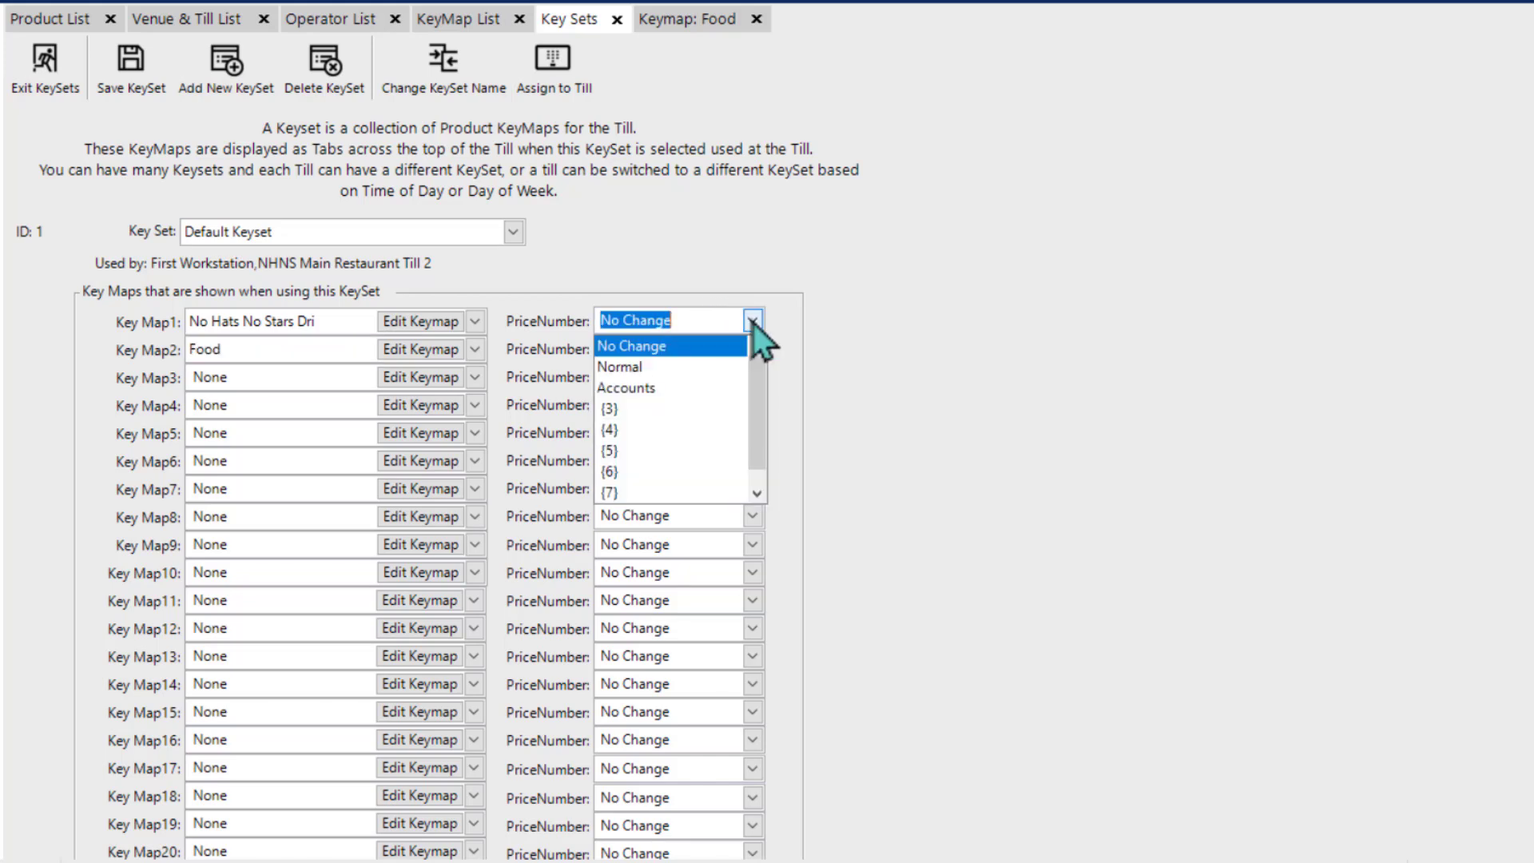
pyautogui.click(853, 336)
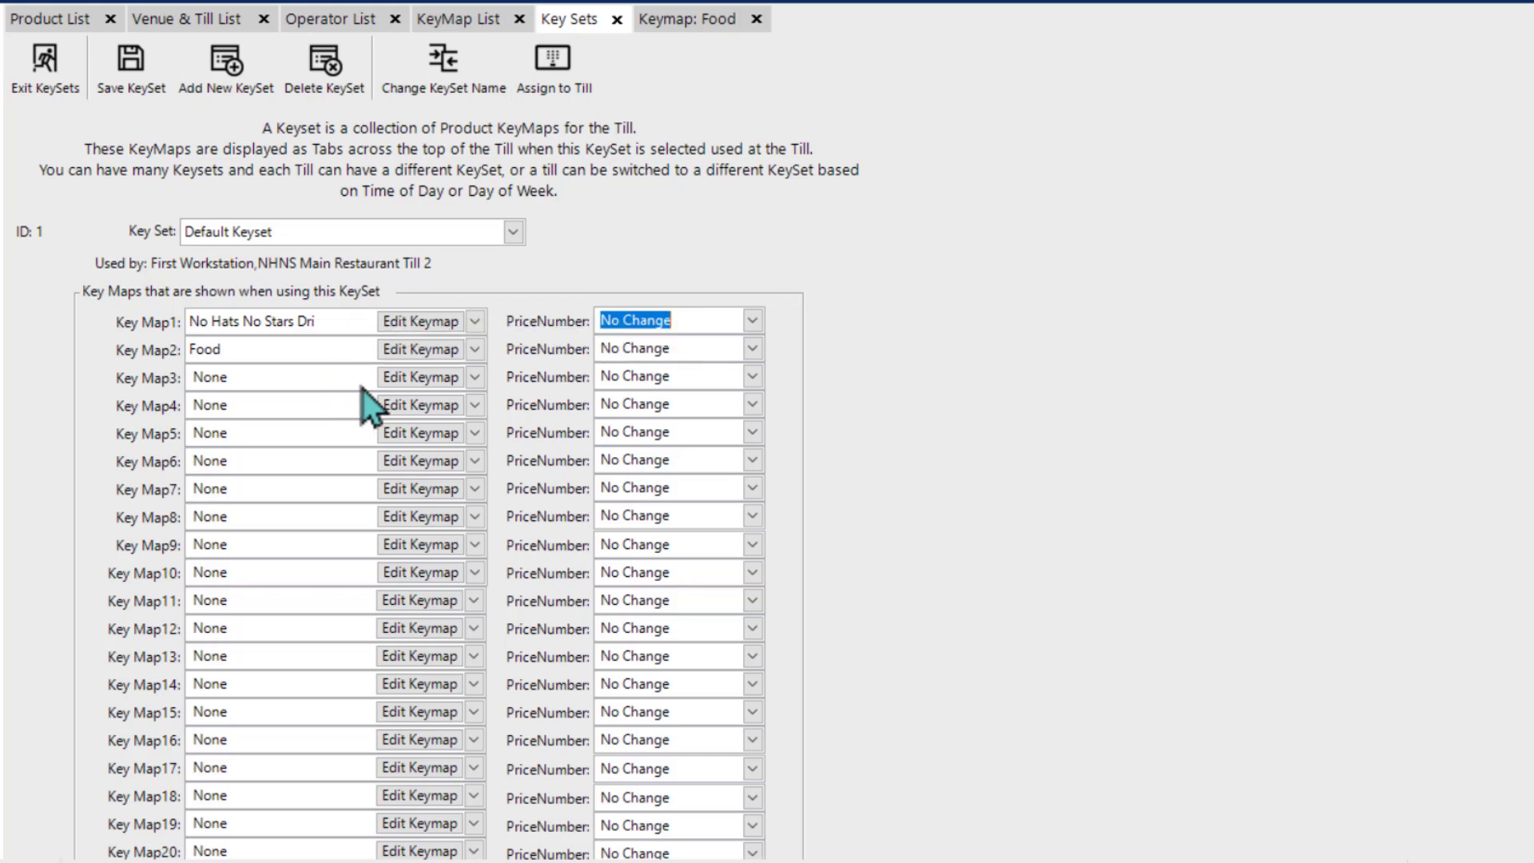
# Step: Assign Food as Key Map3 in Default Keyset and set its price number to {3}
pyautogui.click(475, 377)
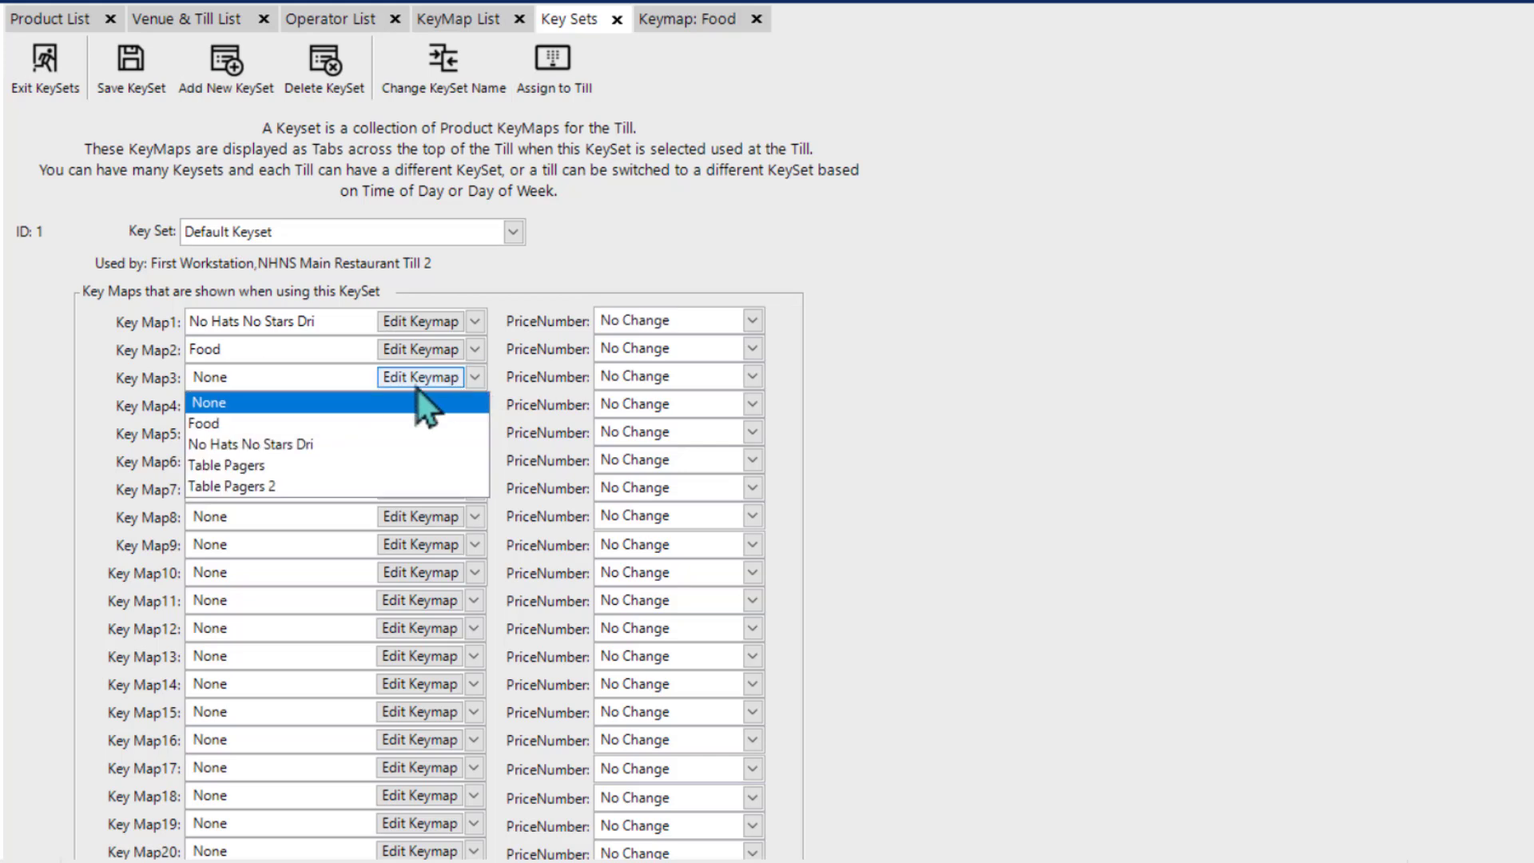
pyautogui.click(302, 421)
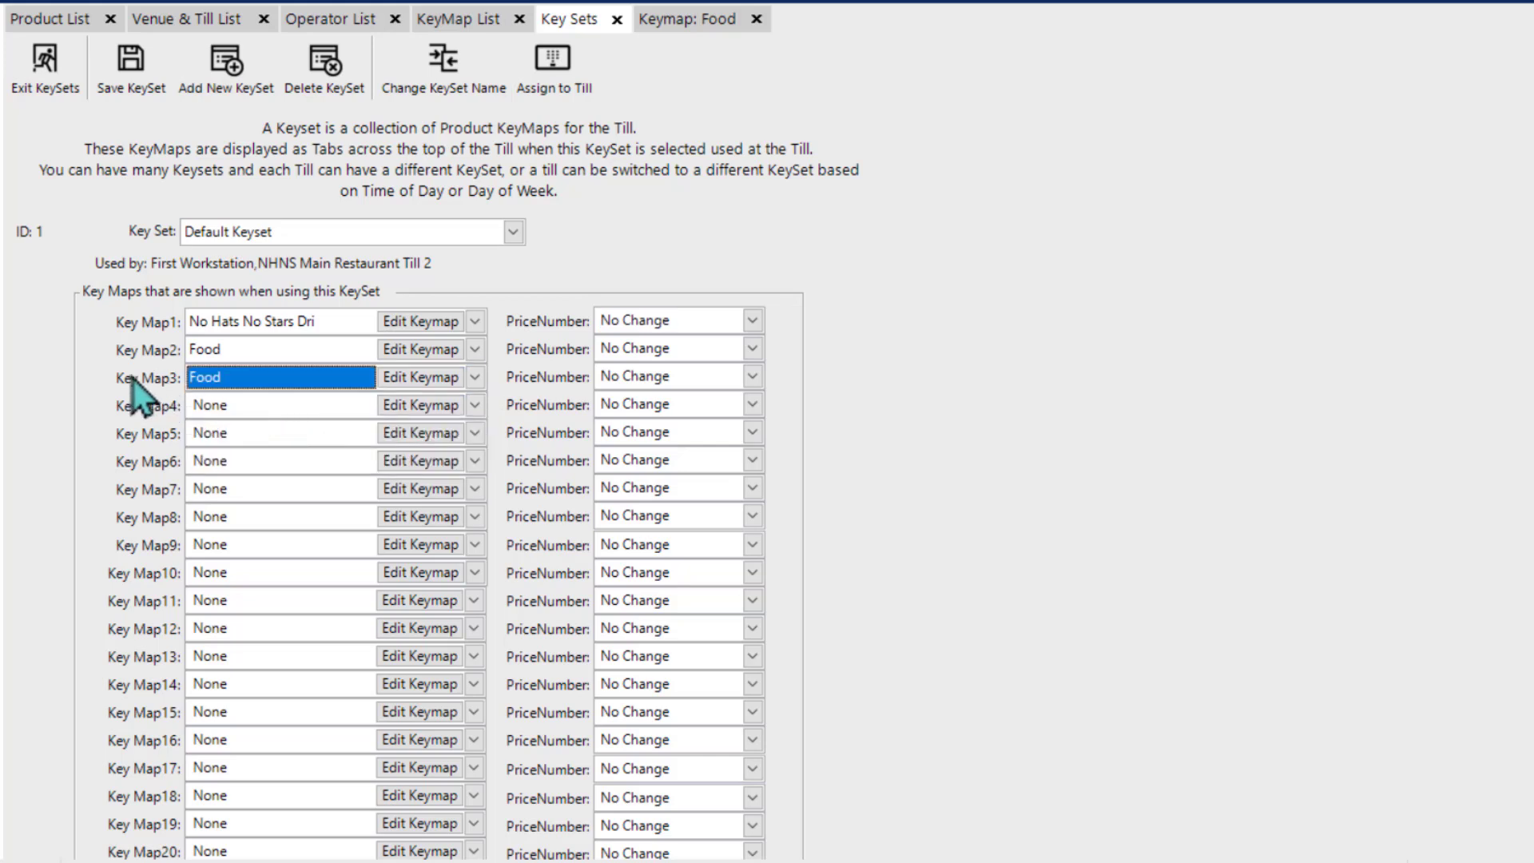
pyautogui.click(752, 376)
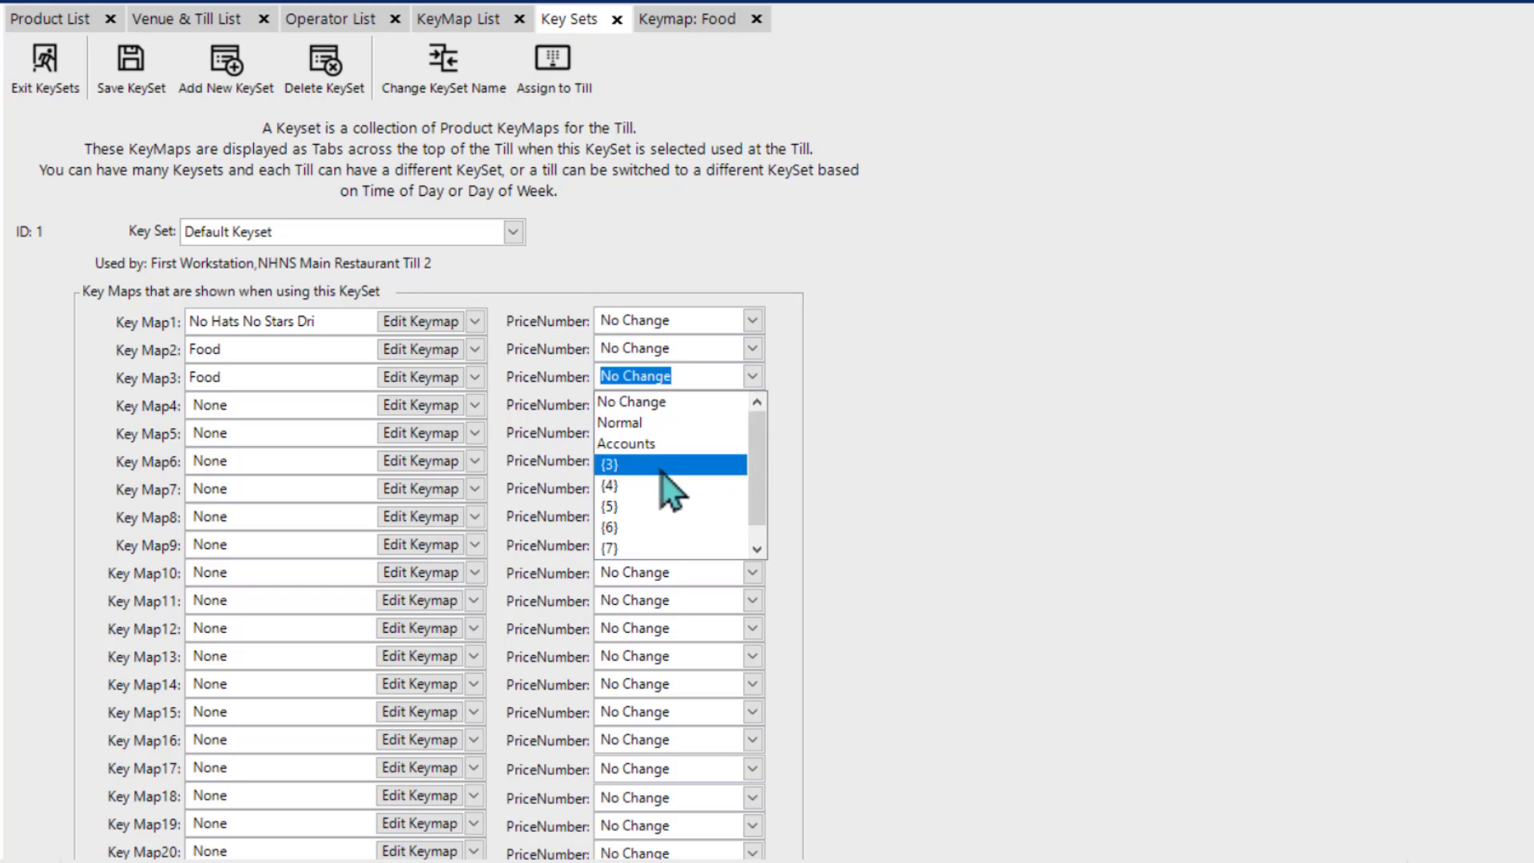
pyautogui.click(637, 465)
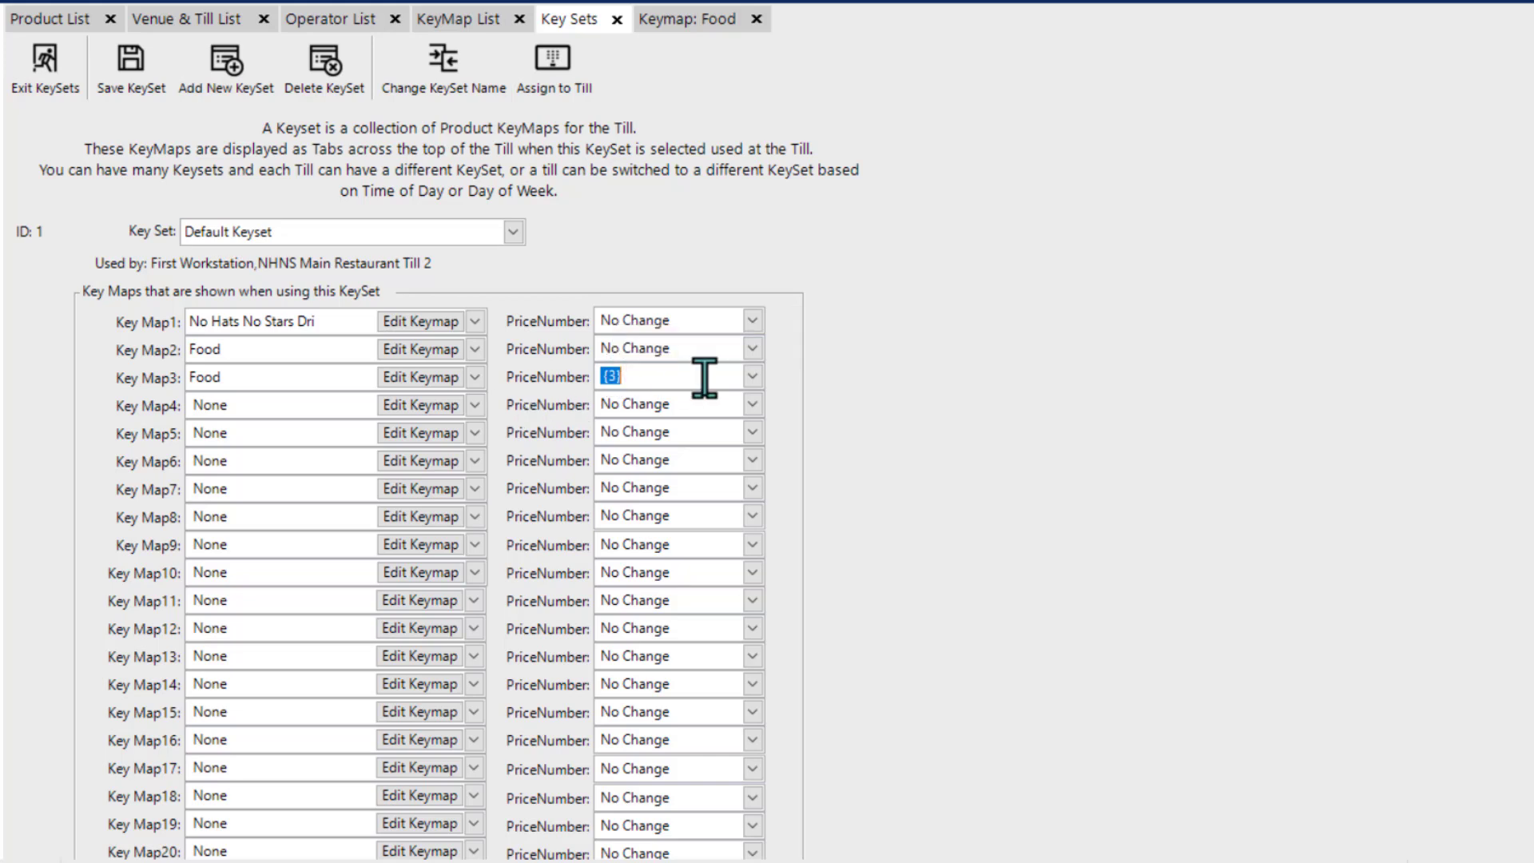
# Step: Reset Key Map3 in Default Keyset to None, with its price number back to No Change
pyautogui.click(751, 377)
pyautogui.moveTo(755, 463); pyautogui.dragTo(752, 419)
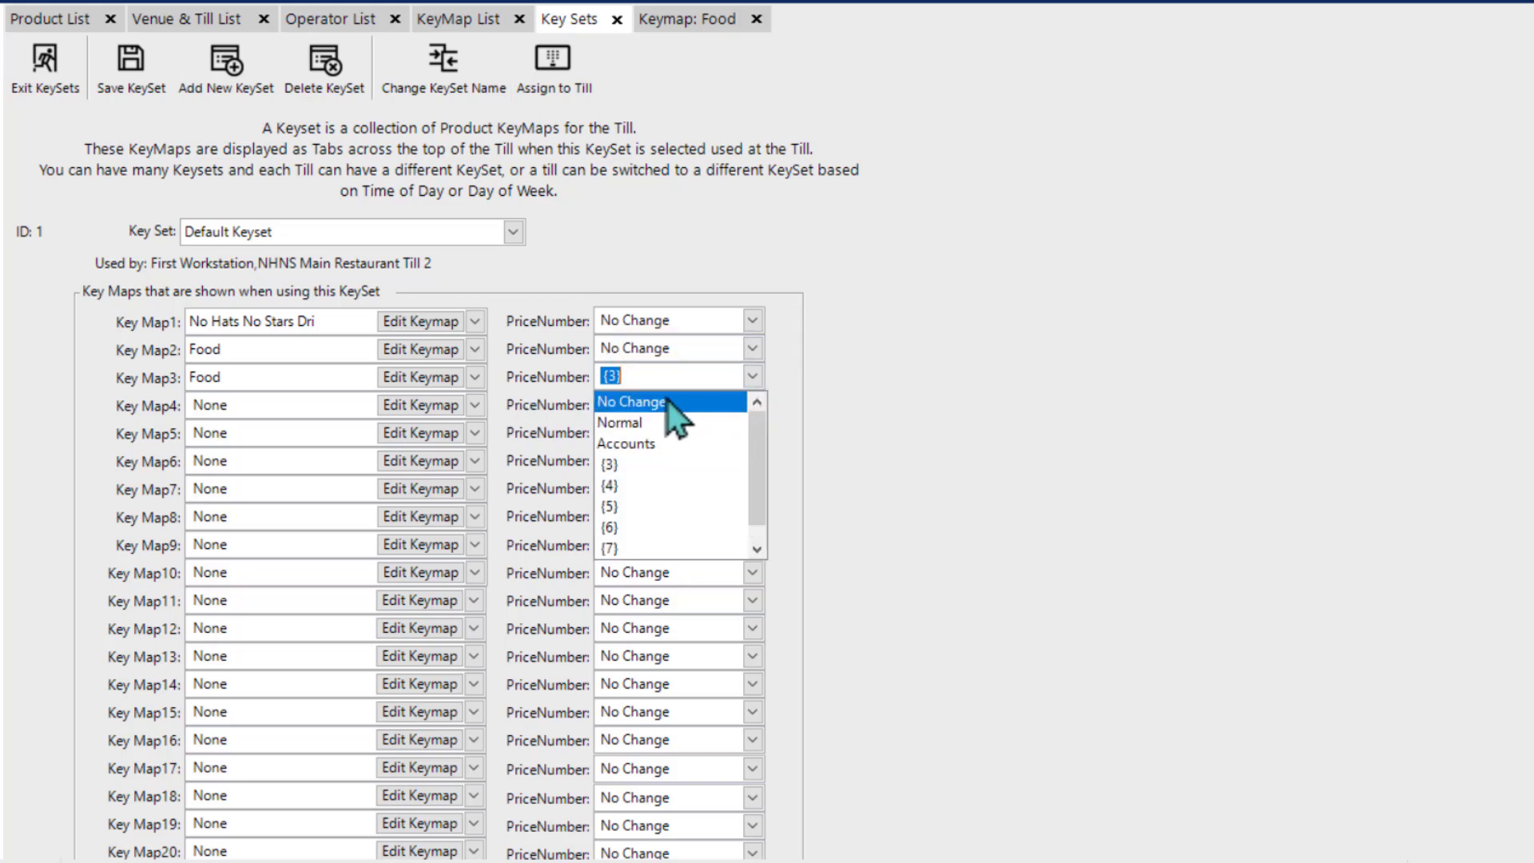
pyautogui.click(639, 401)
pyautogui.click(475, 377)
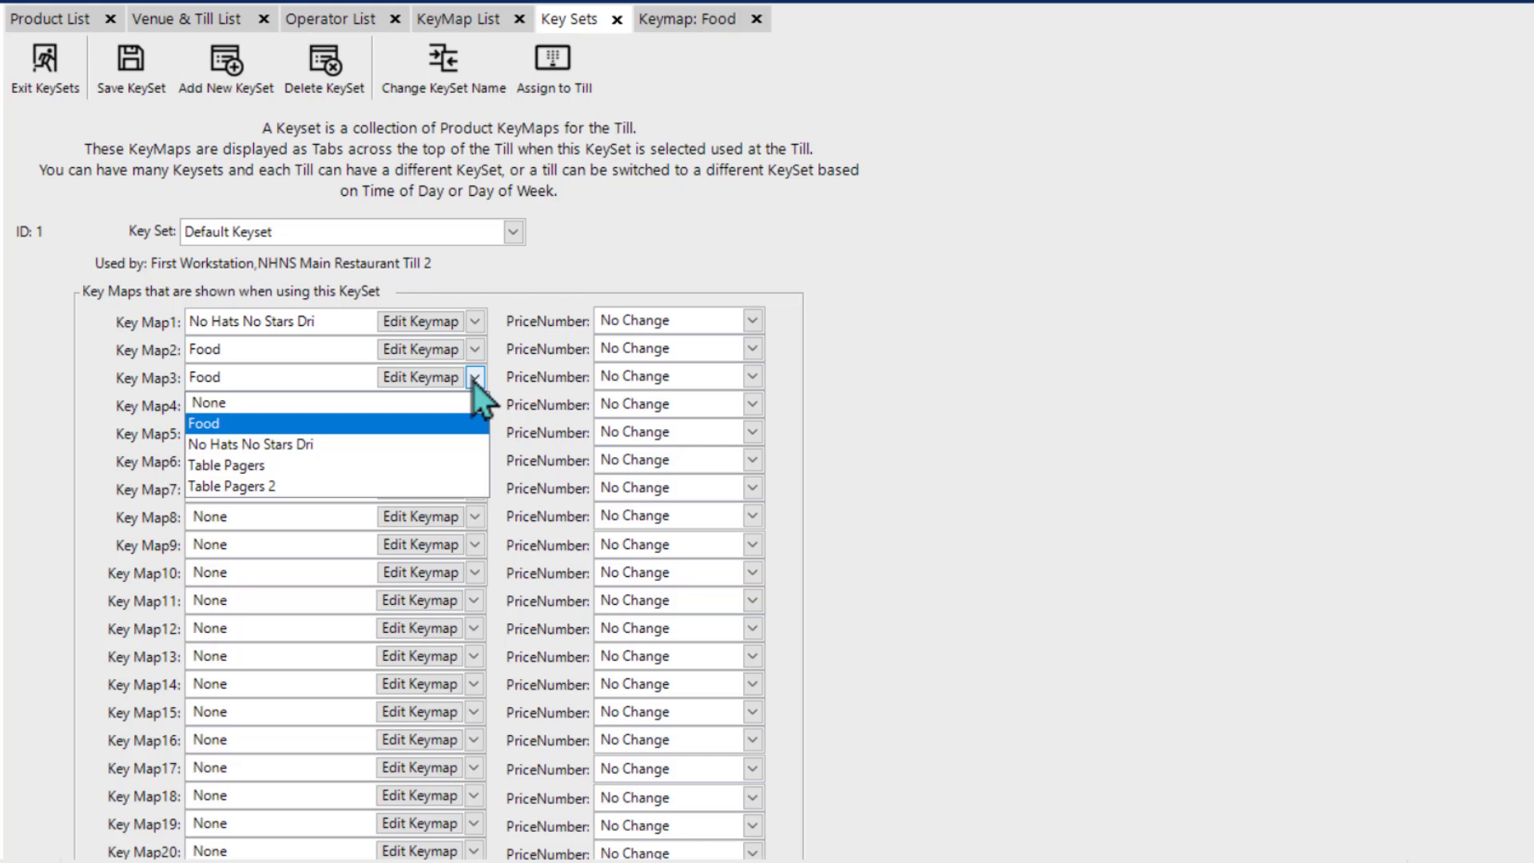
pyautogui.click(376, 402)
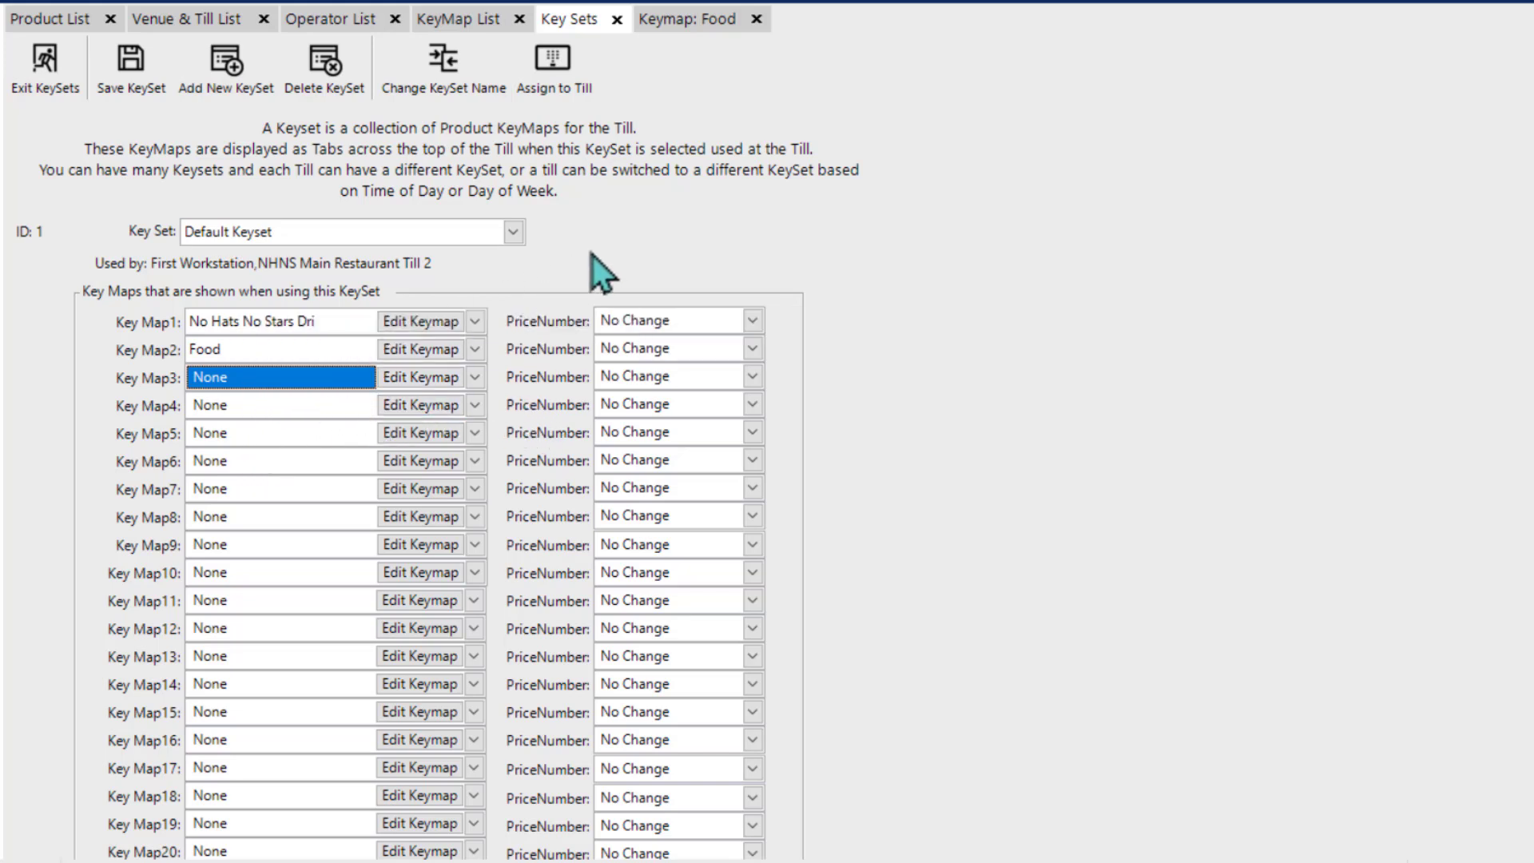
# Step: Rename Default Keyset to NHNS and check whether it can be assigned to further tills
pyautogui.click(424, 82)
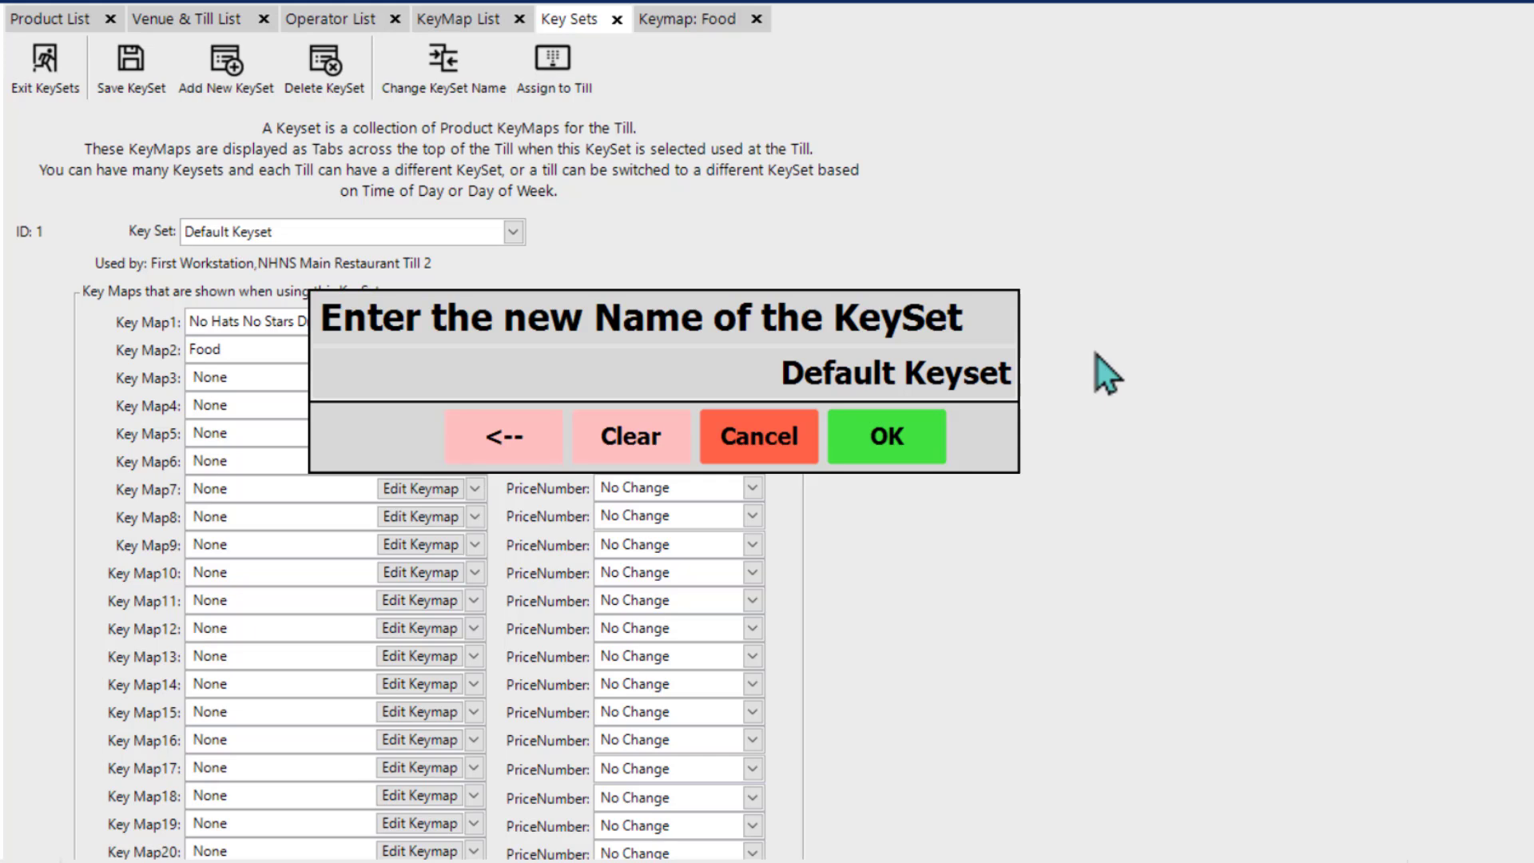
pyautogui.write('NHNS')
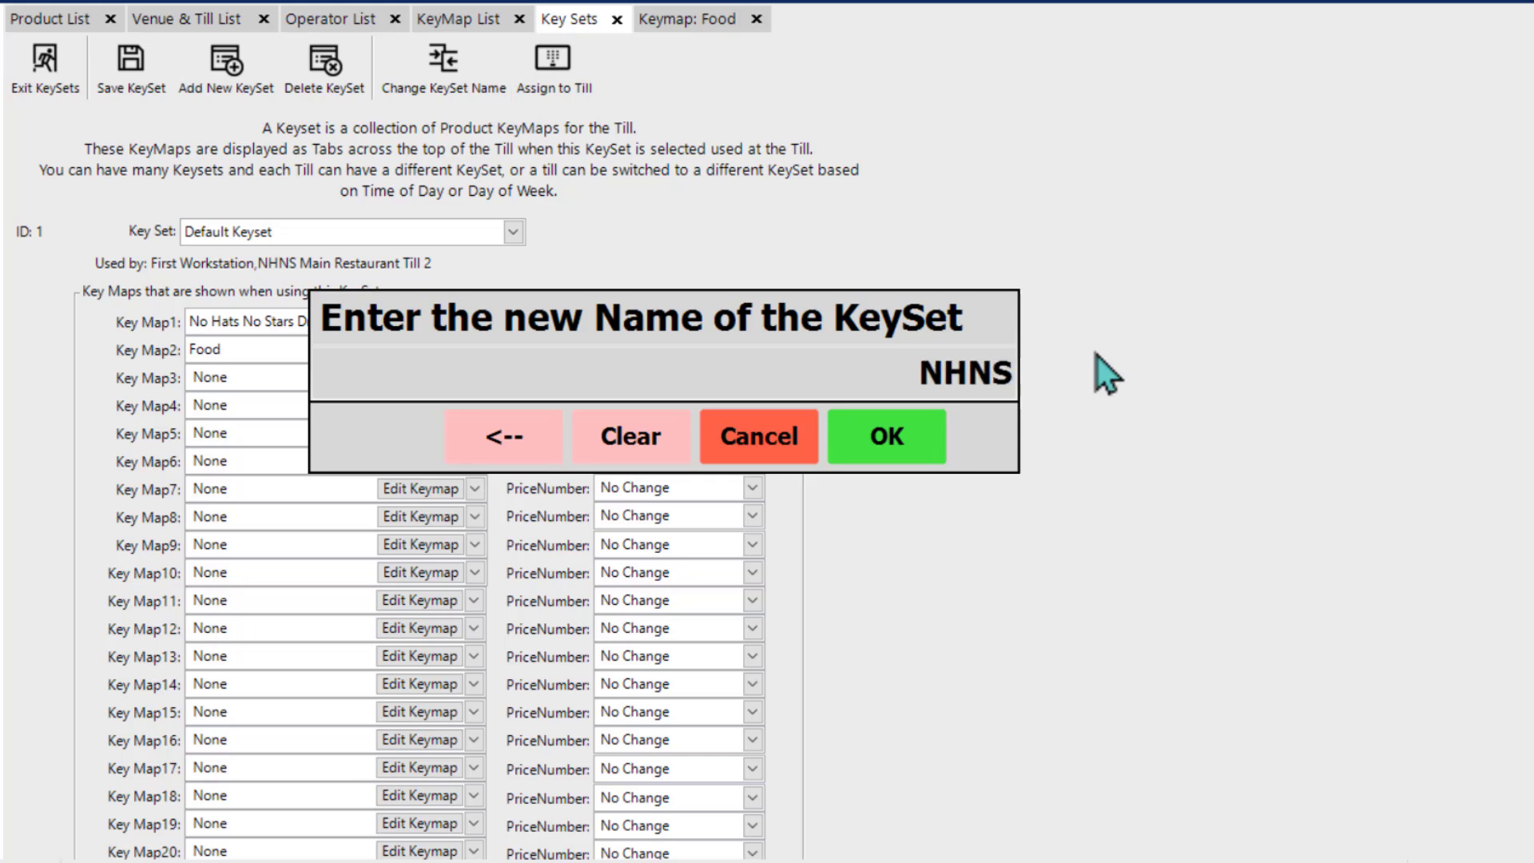
pyautogui.press('Return')
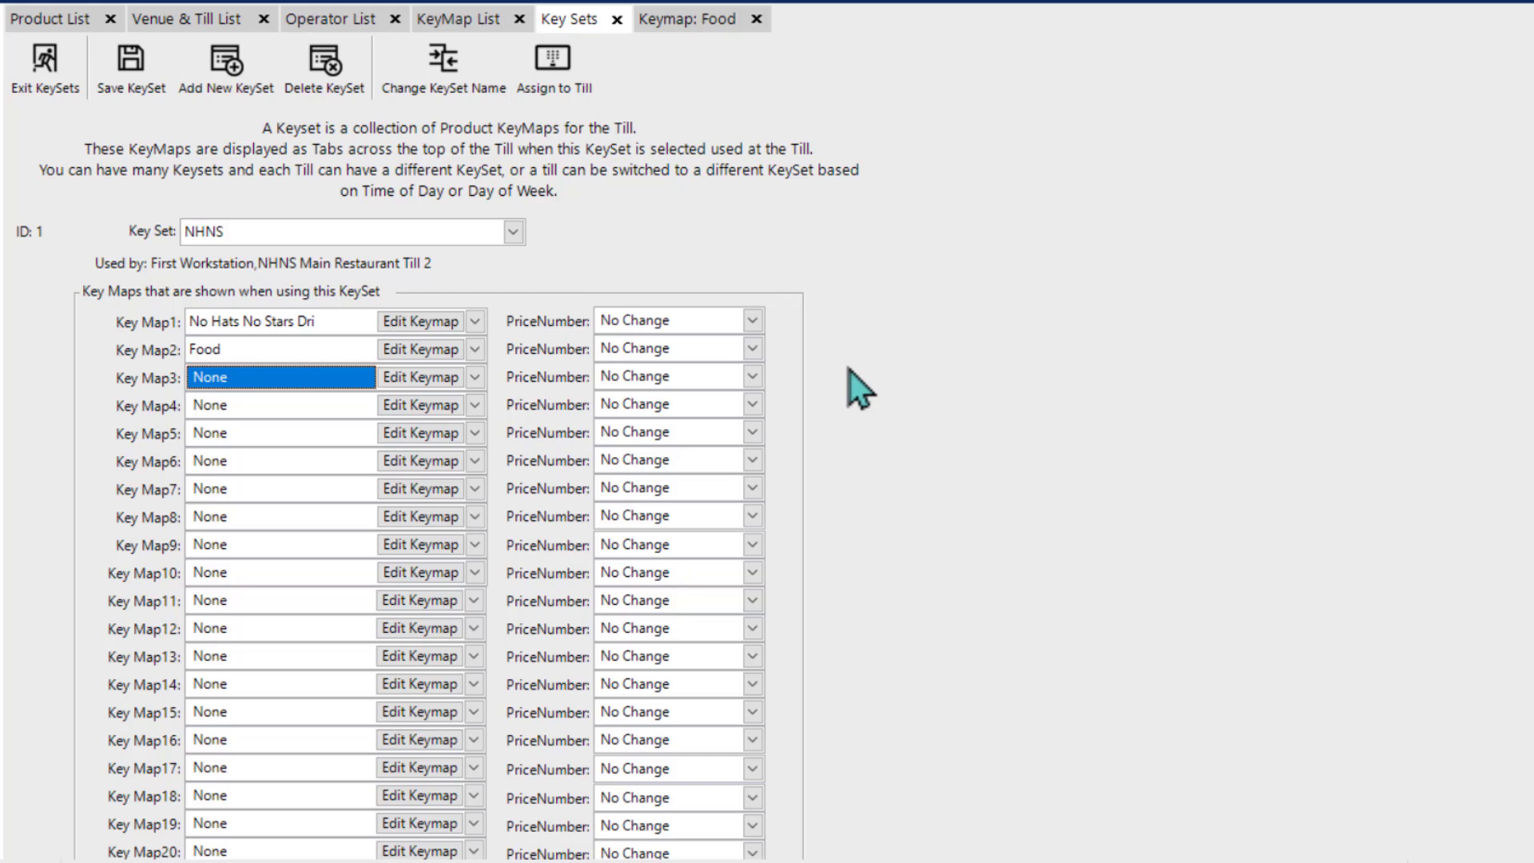
pyautogui.click(573, 87)
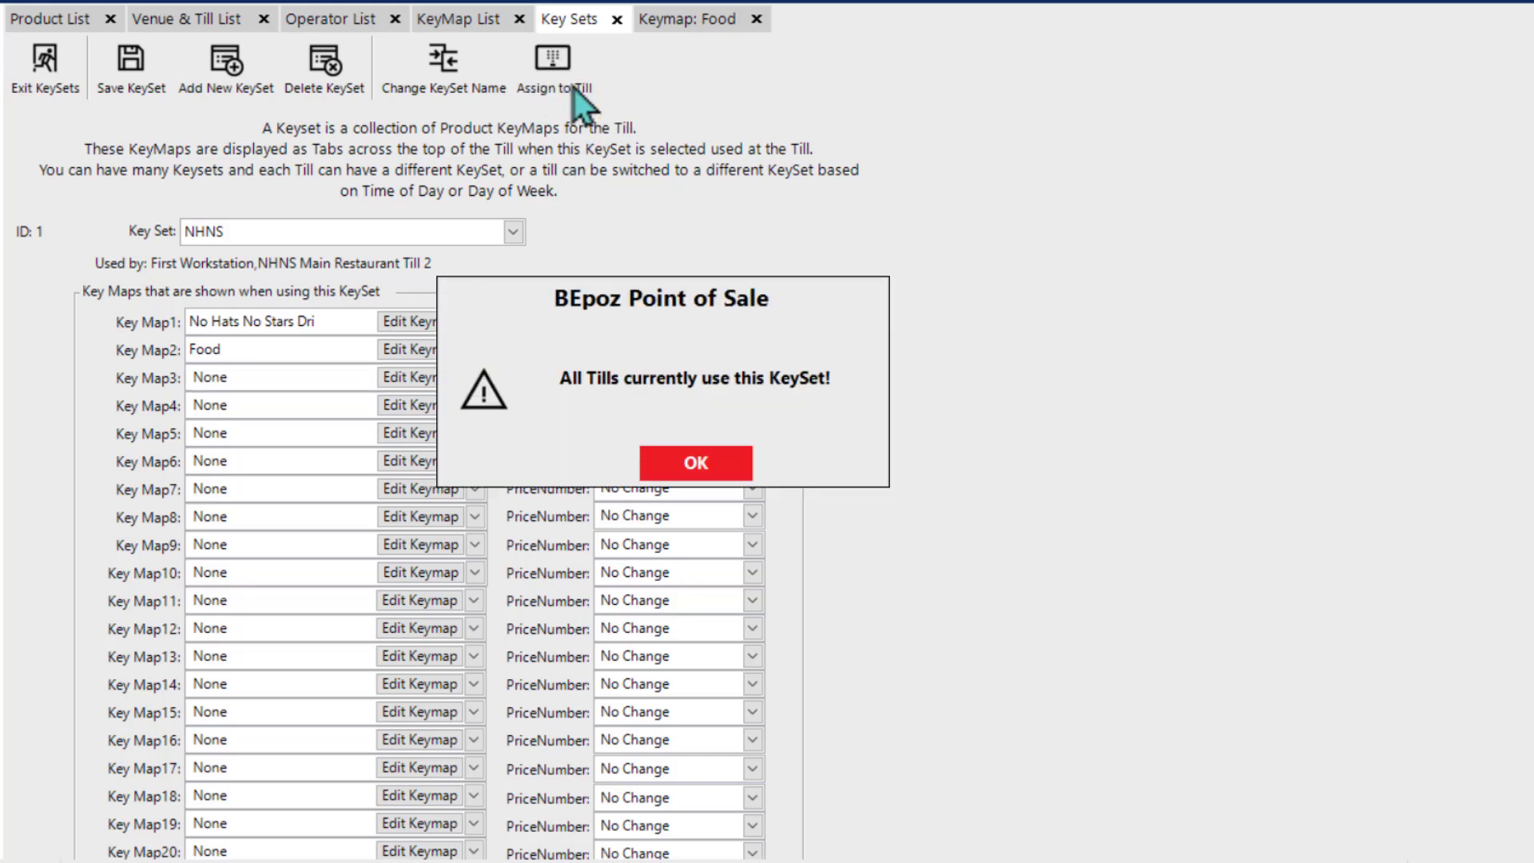
pyautogui.click(696, 465)
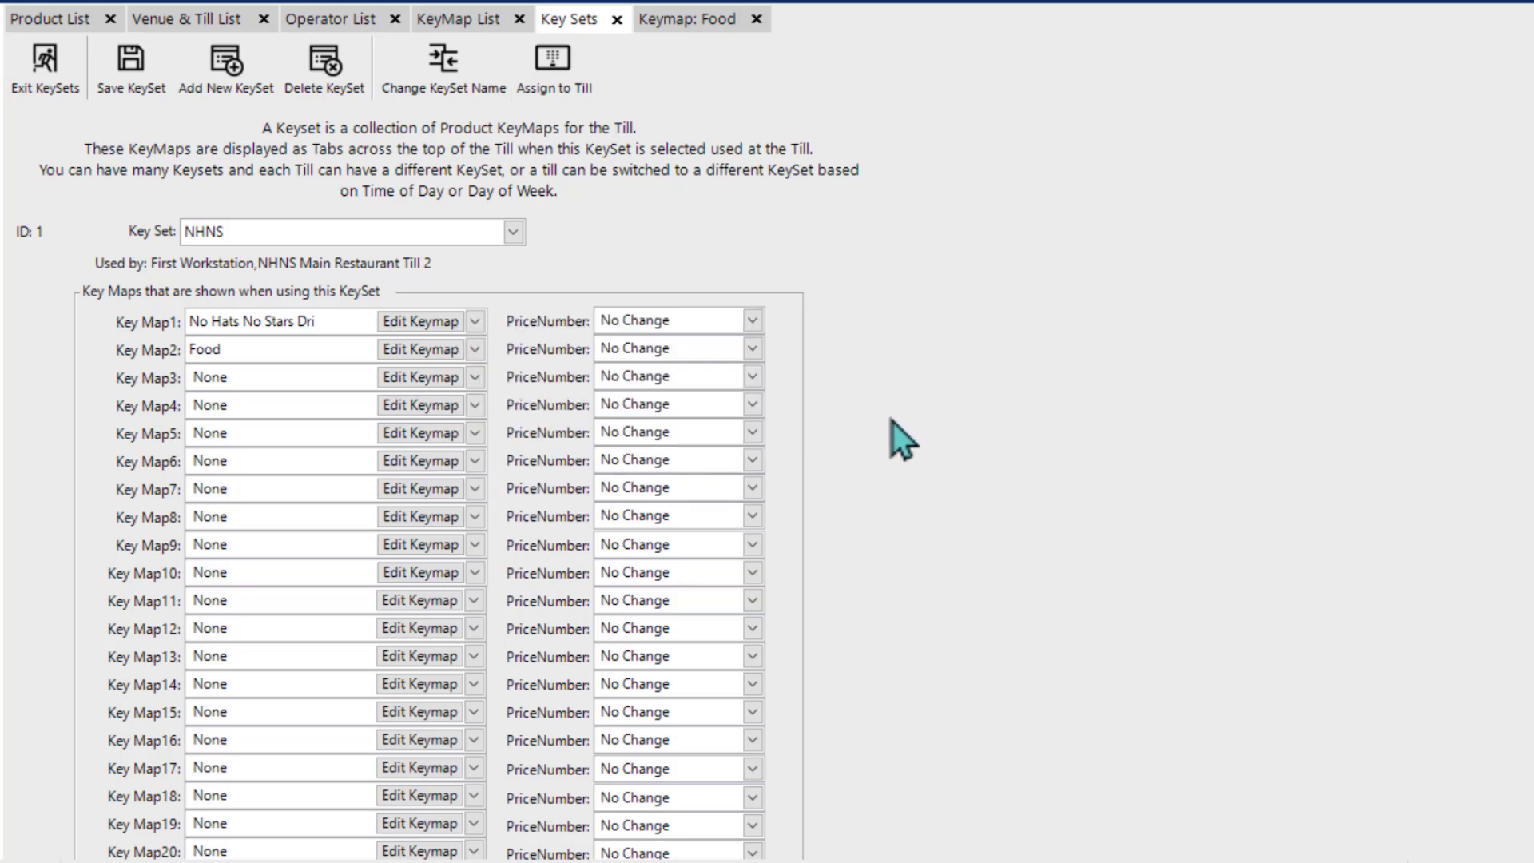
# Step: Open the First Workstation till settings, view its default KeySet options, keep the current choice and return to the key sets
pyautogui.click(193, 20)
pyautogui.doubleClick(150, 239)
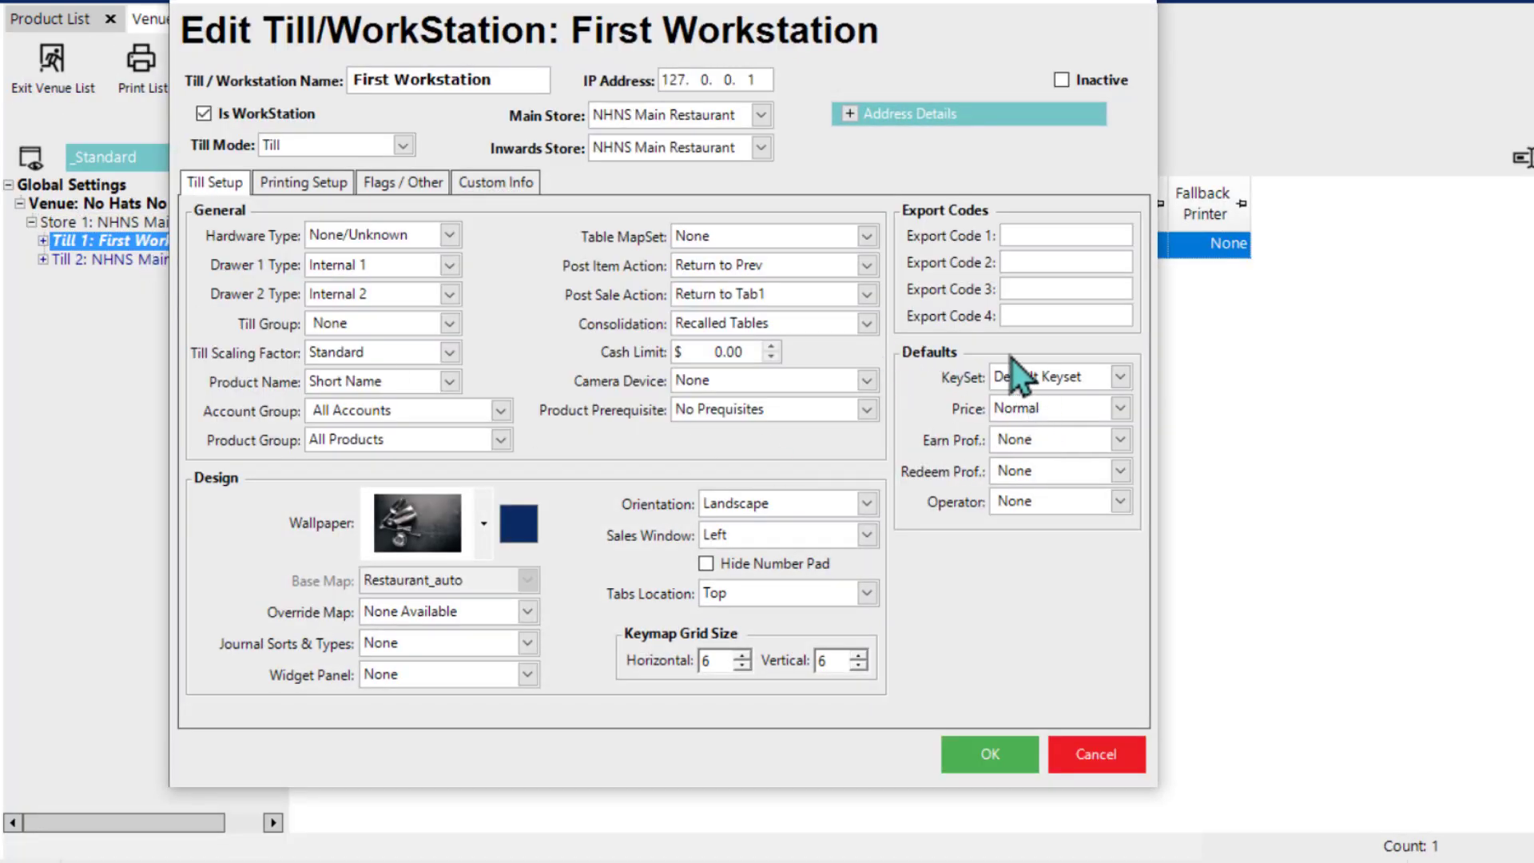
pyautogui.click(1120, 377)
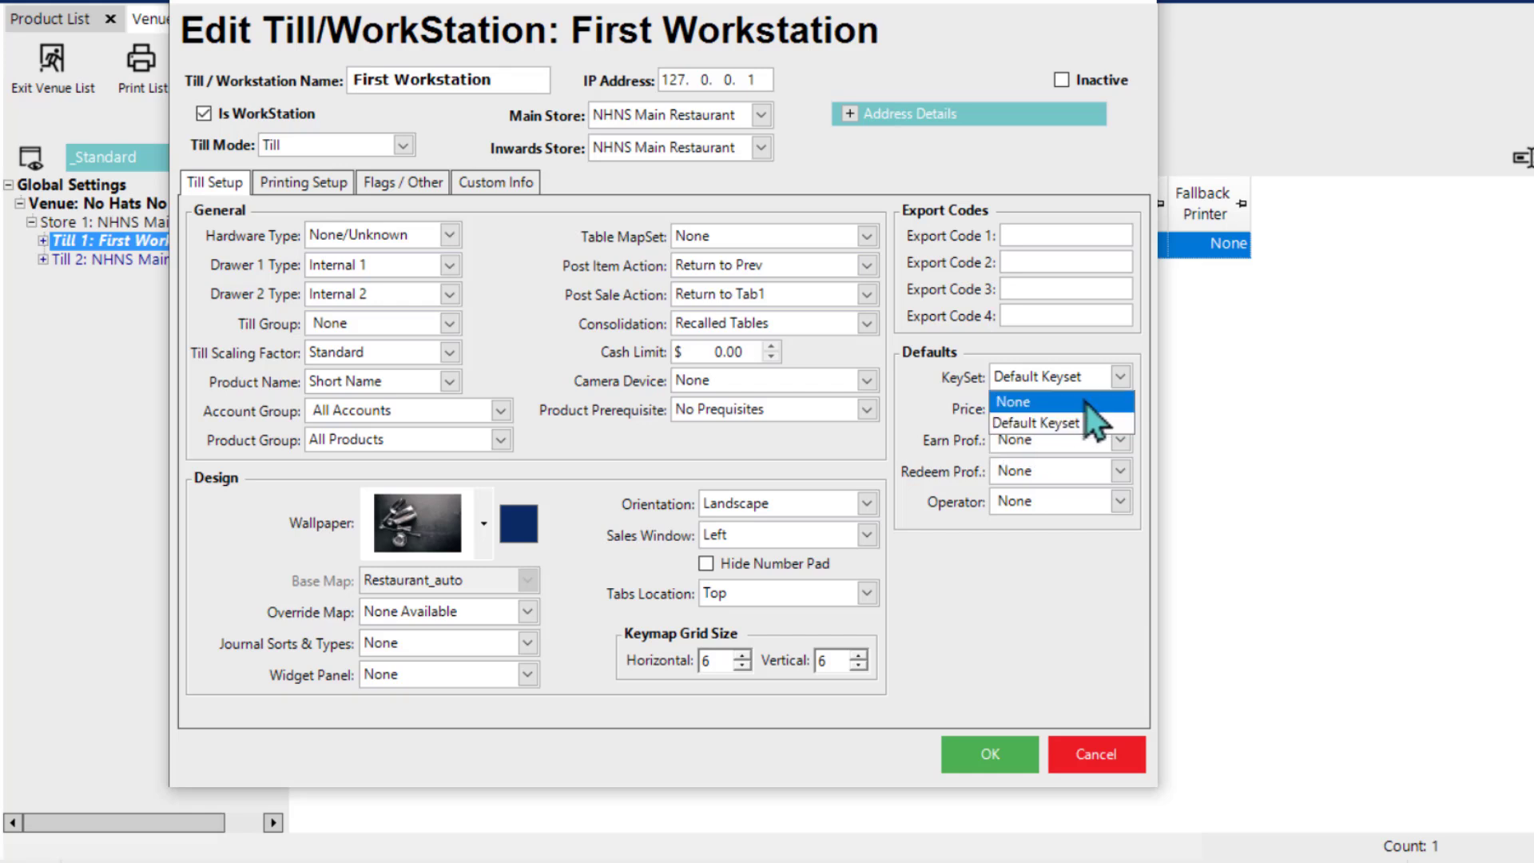
pyautogui.click(1095, 352)
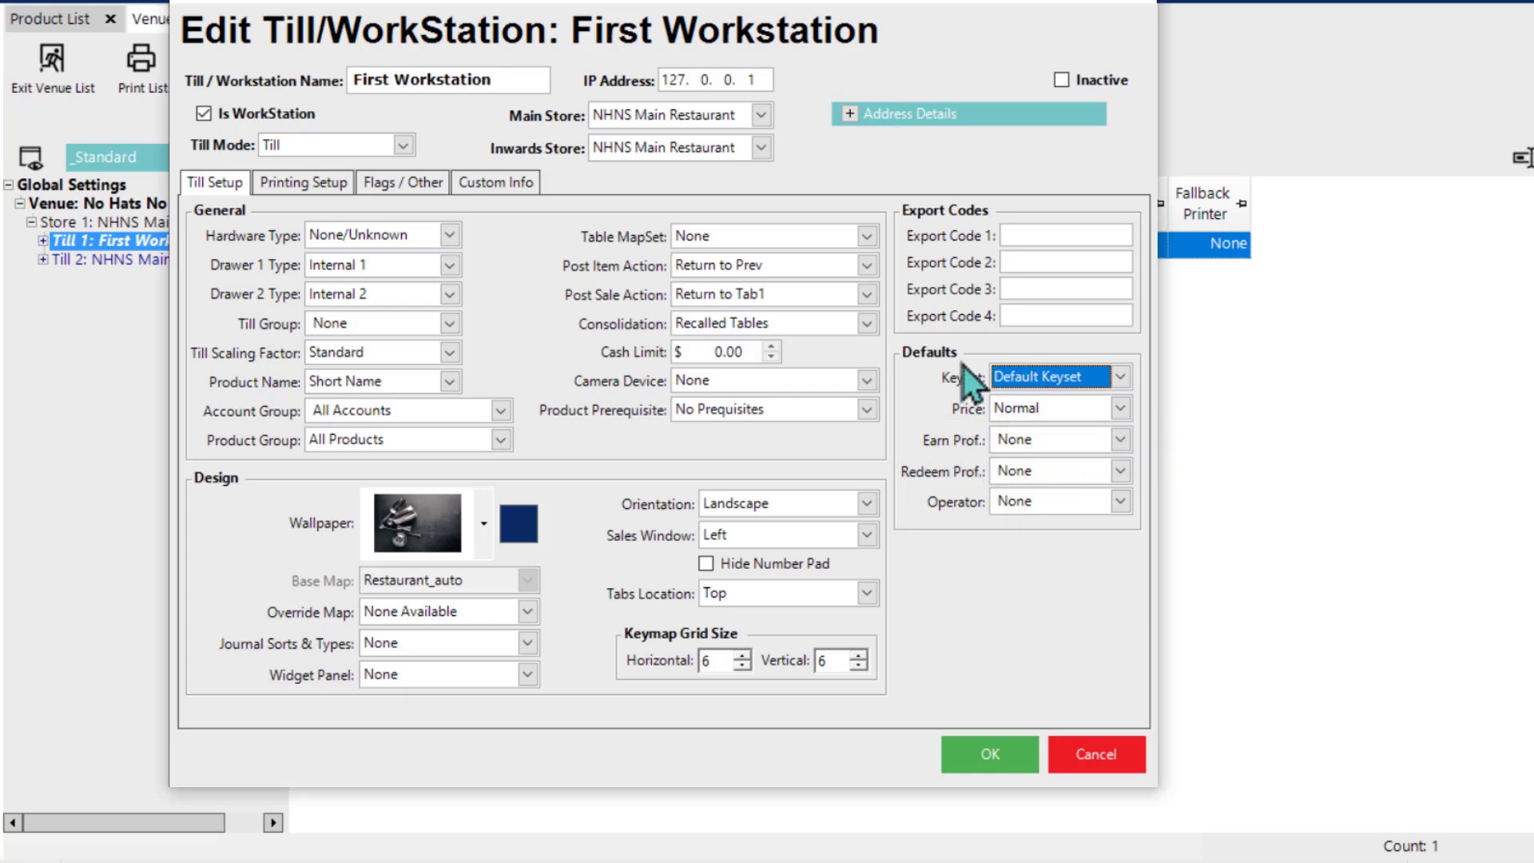
pyautogui.click(975, 753)
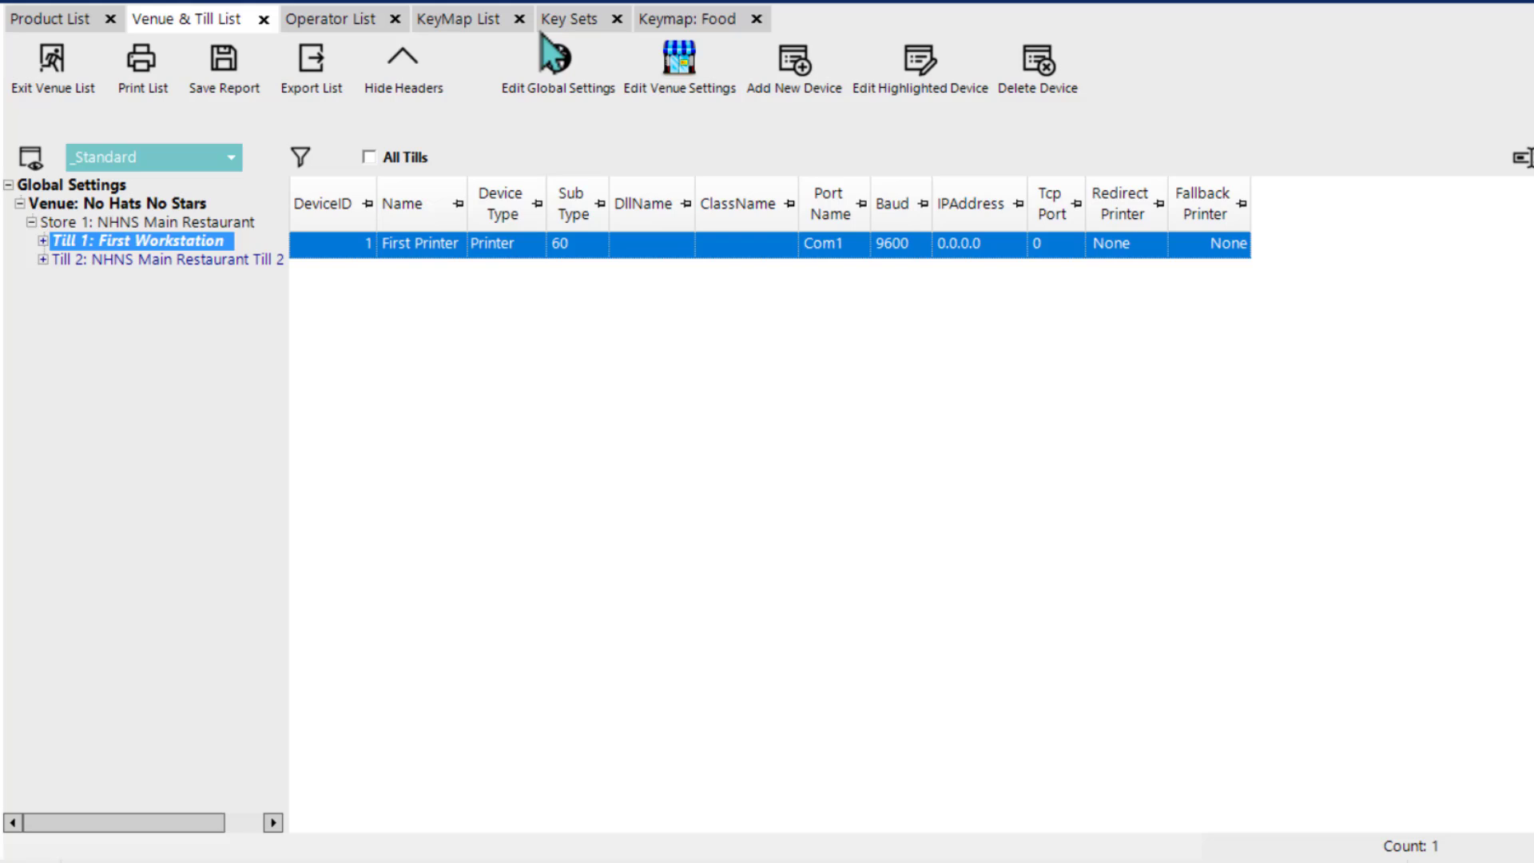
pyautogui.click(685, 22)
pyautogui.click(586, 23)
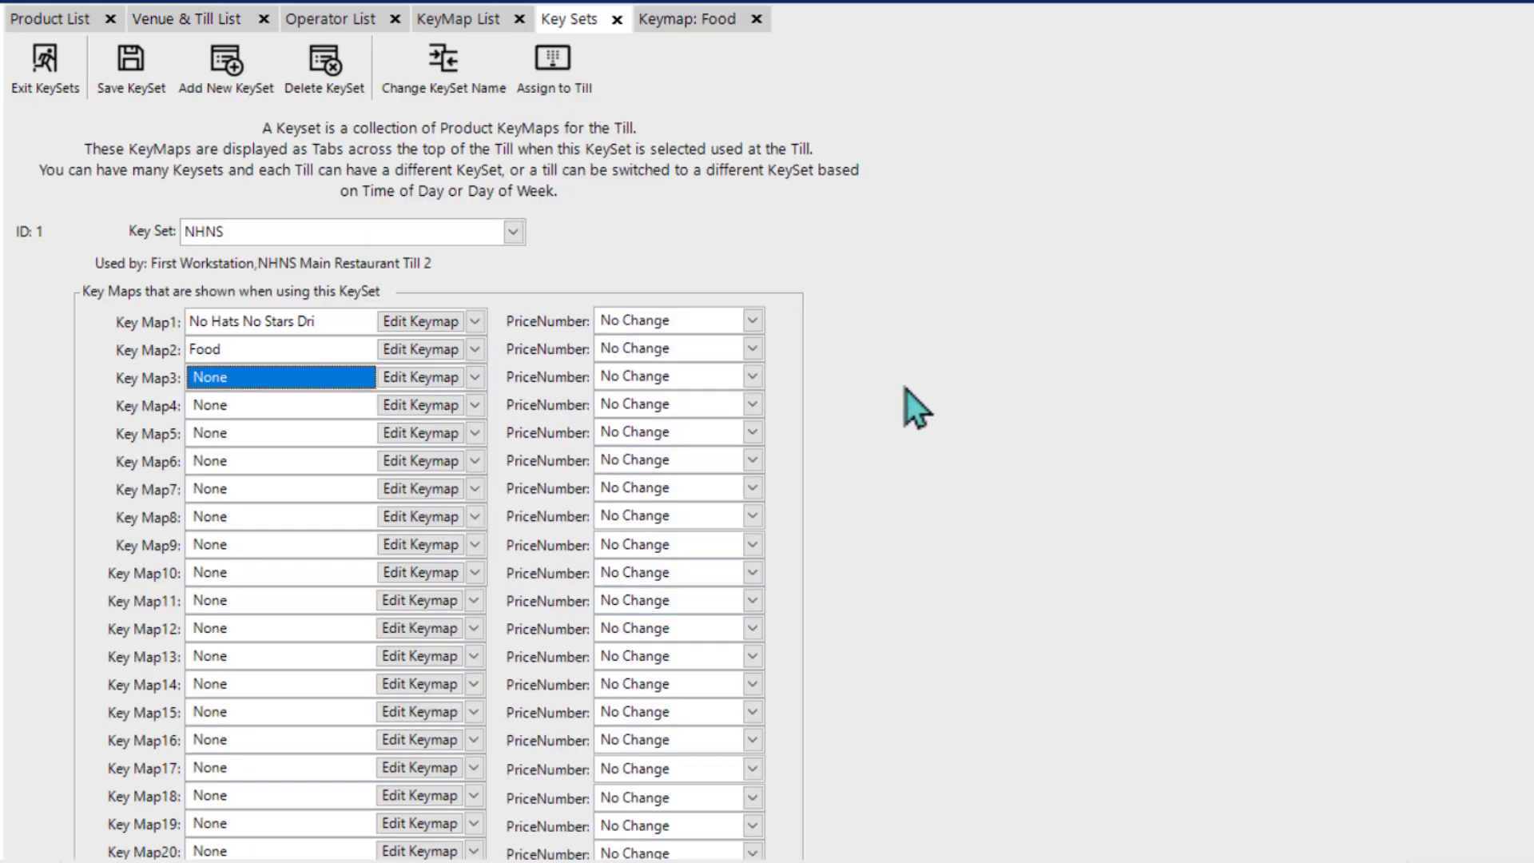
# Step: Switch to the SmartPOS till and compare its Food and Drinks tabs
pyautogui.press('super')
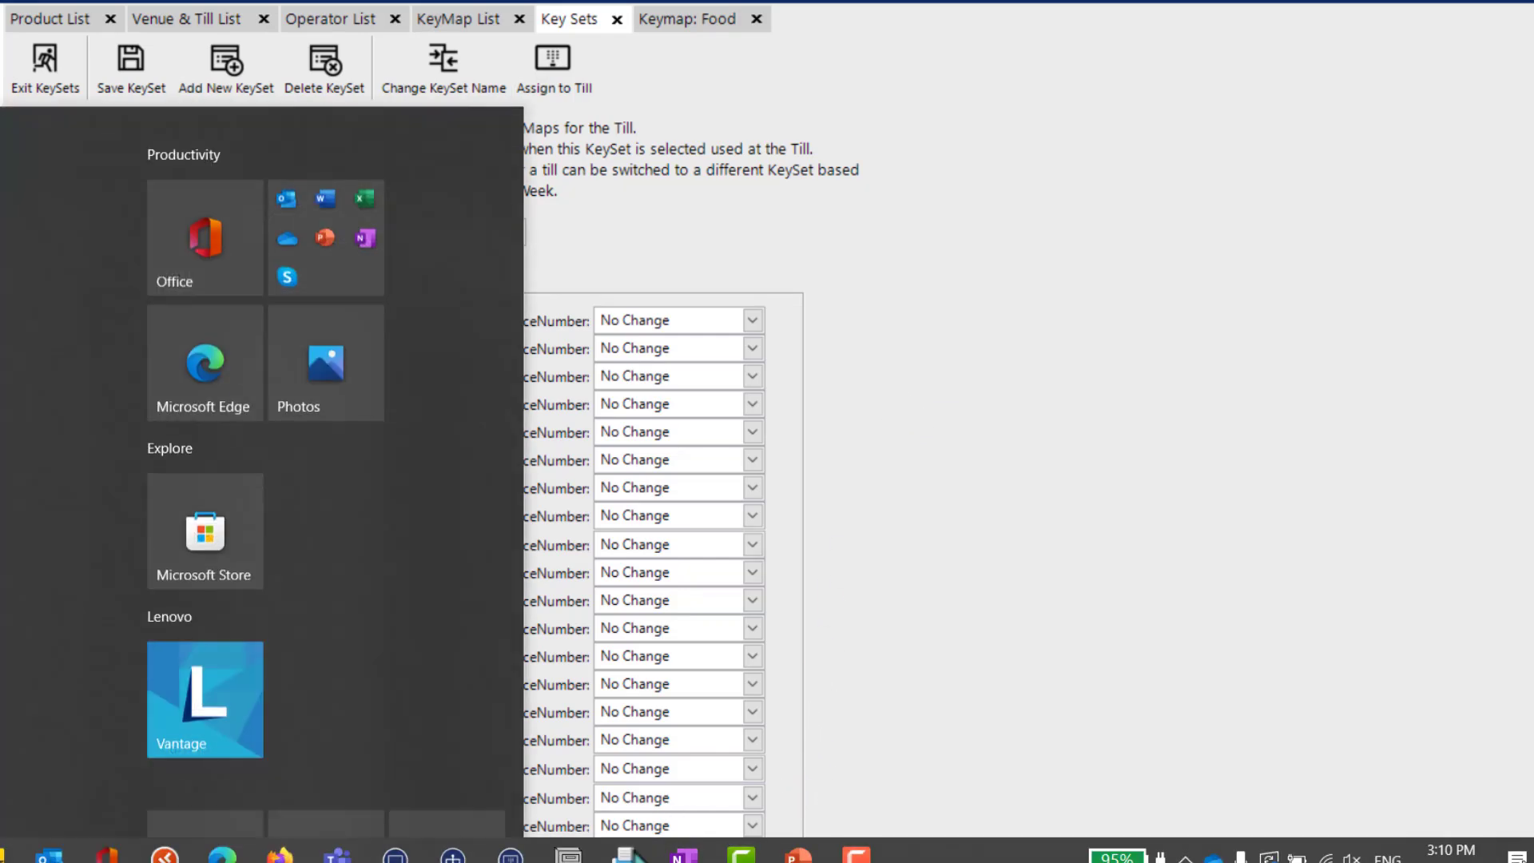
pyautogui.click(512, 851)
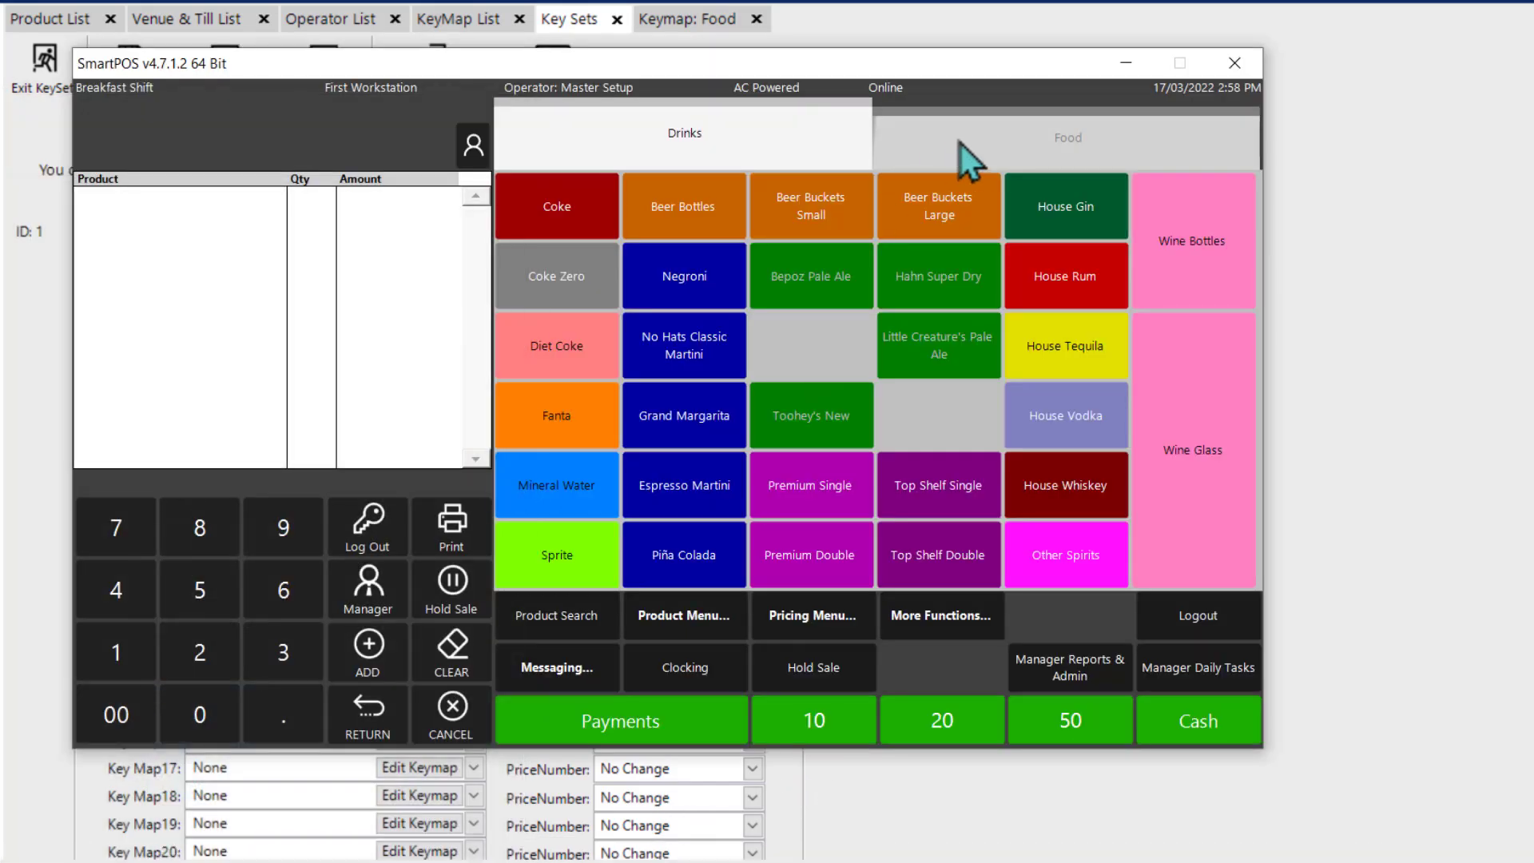
pyautogui.click(1015, 152)
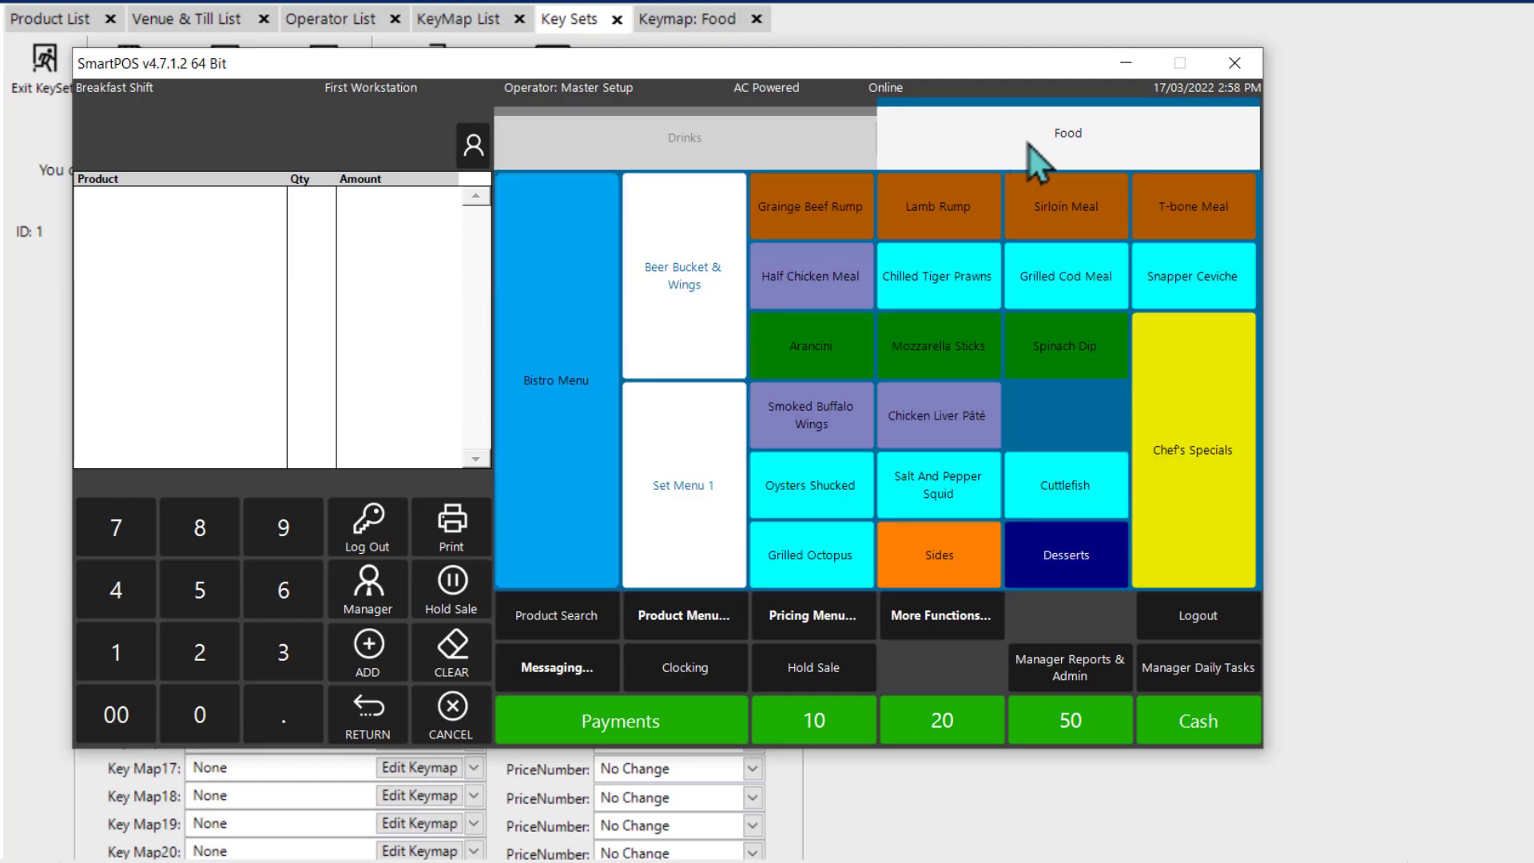
pyautogui.click(688, 147)
pyautogui.click(927, 142)
pyautogui.click(745, 141)
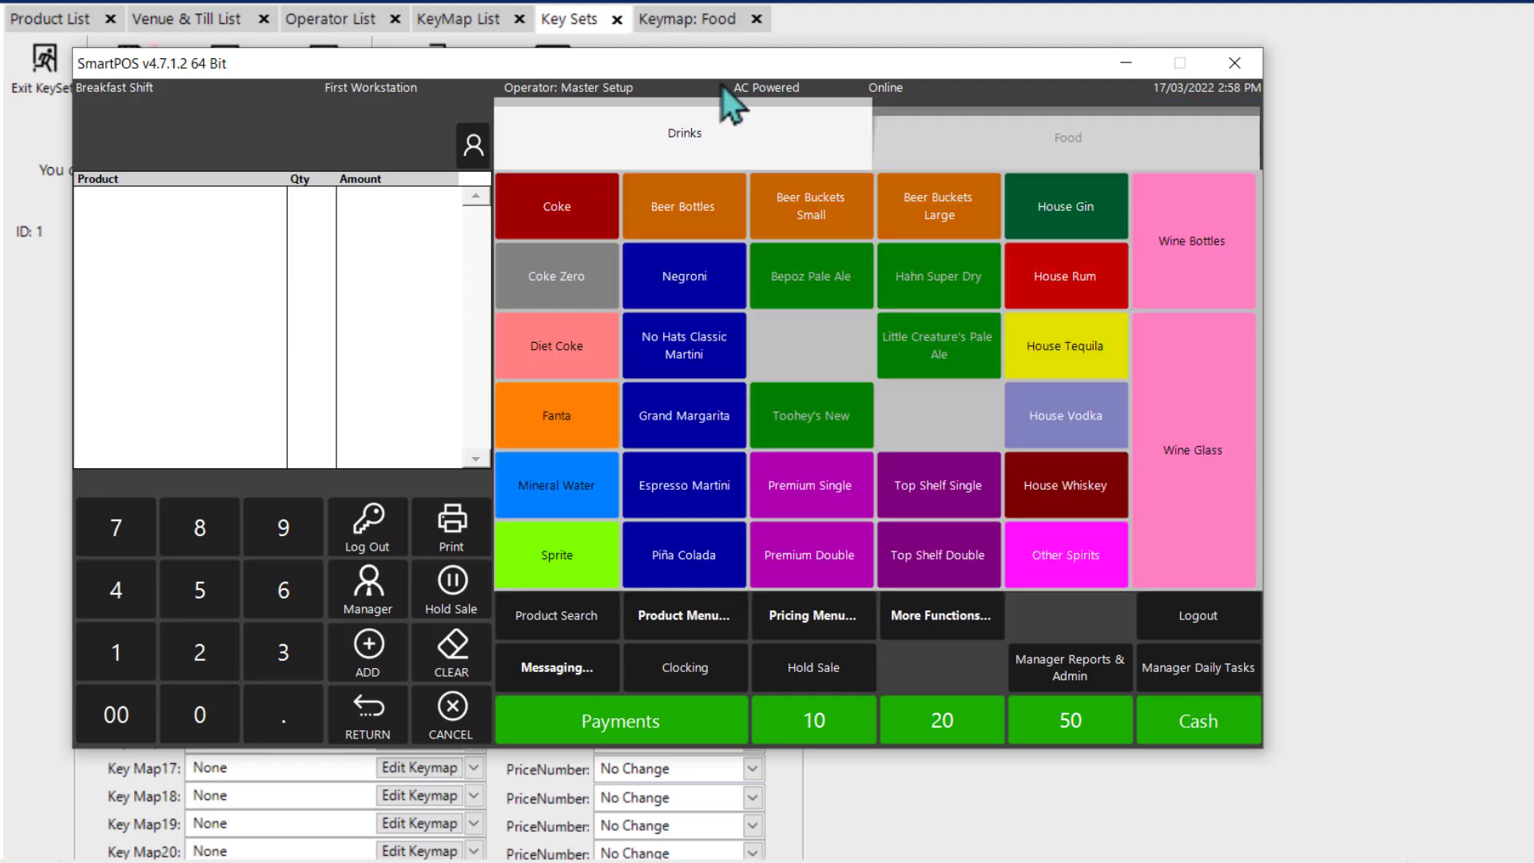
# Step: Reposition the till window to compare its Drinks and Food tabs with the key maps listed in the NHNS keyset
pyautogui.moveTo(722, 70); pyautogui.dragTo(639, 423)
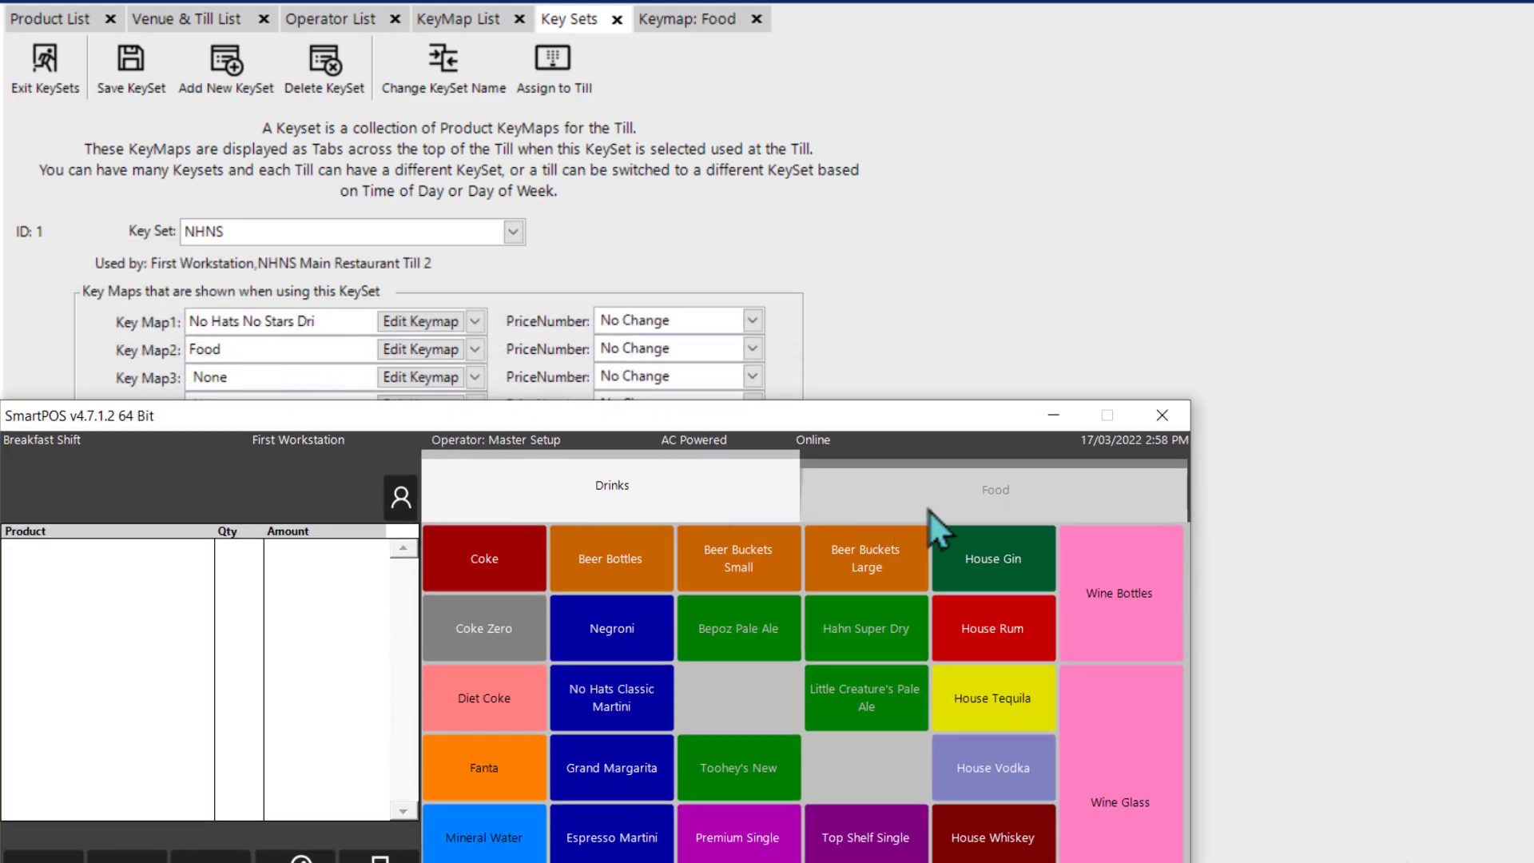
pyautogui.moveTo(673, 425); pyautogui.dragTo(965, 177)
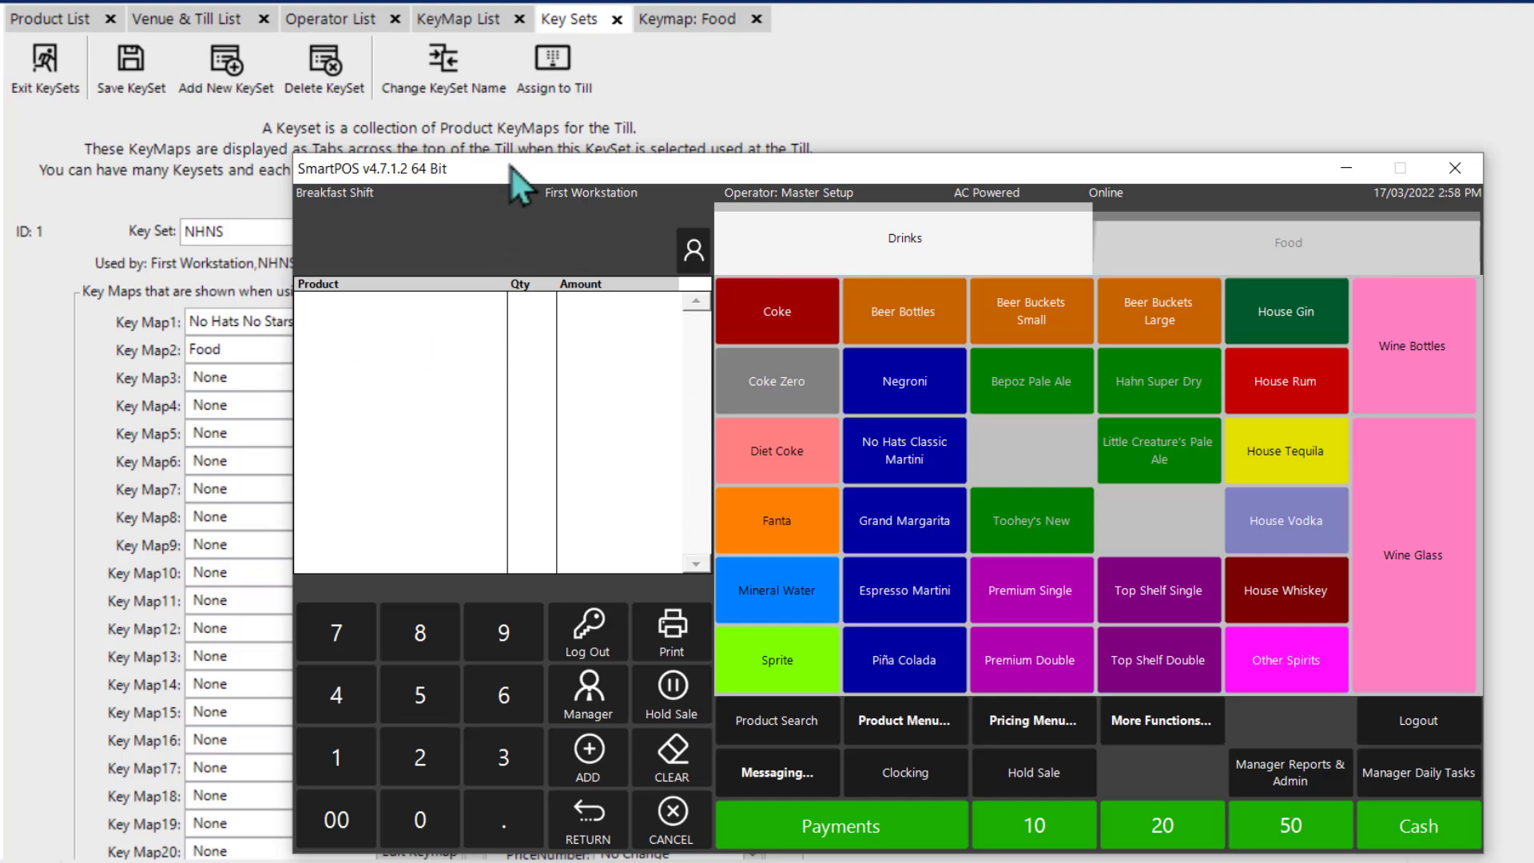
pyautogui.moveTo(511, 168); pyautogui.dragTo(601, 297)
pyautogui.moveTo(818, 305); pyautogui.dragTo(568, 129)
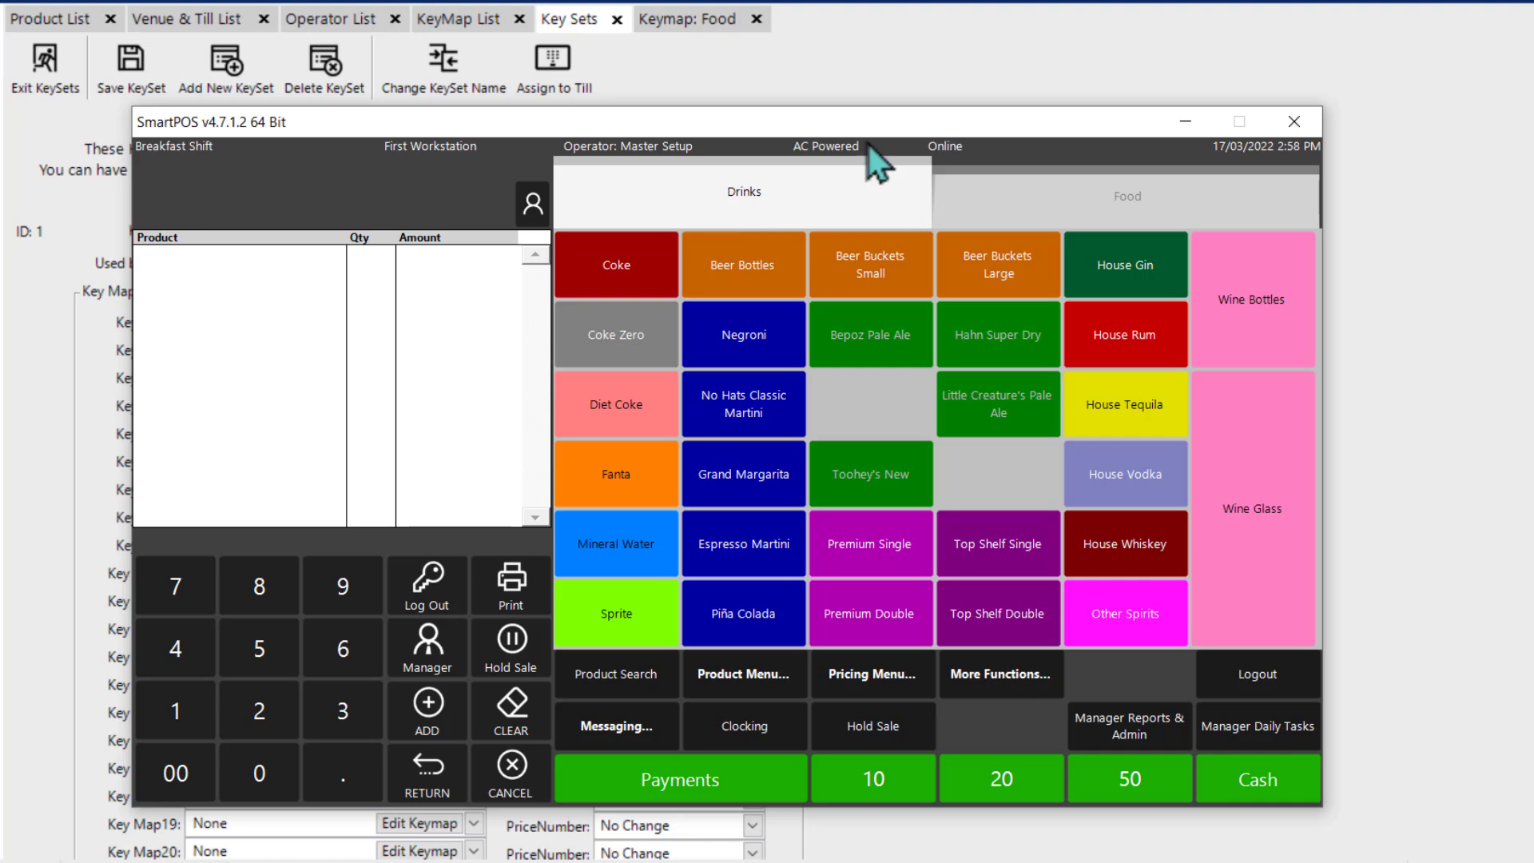
pyautogui.click(1148, 203)
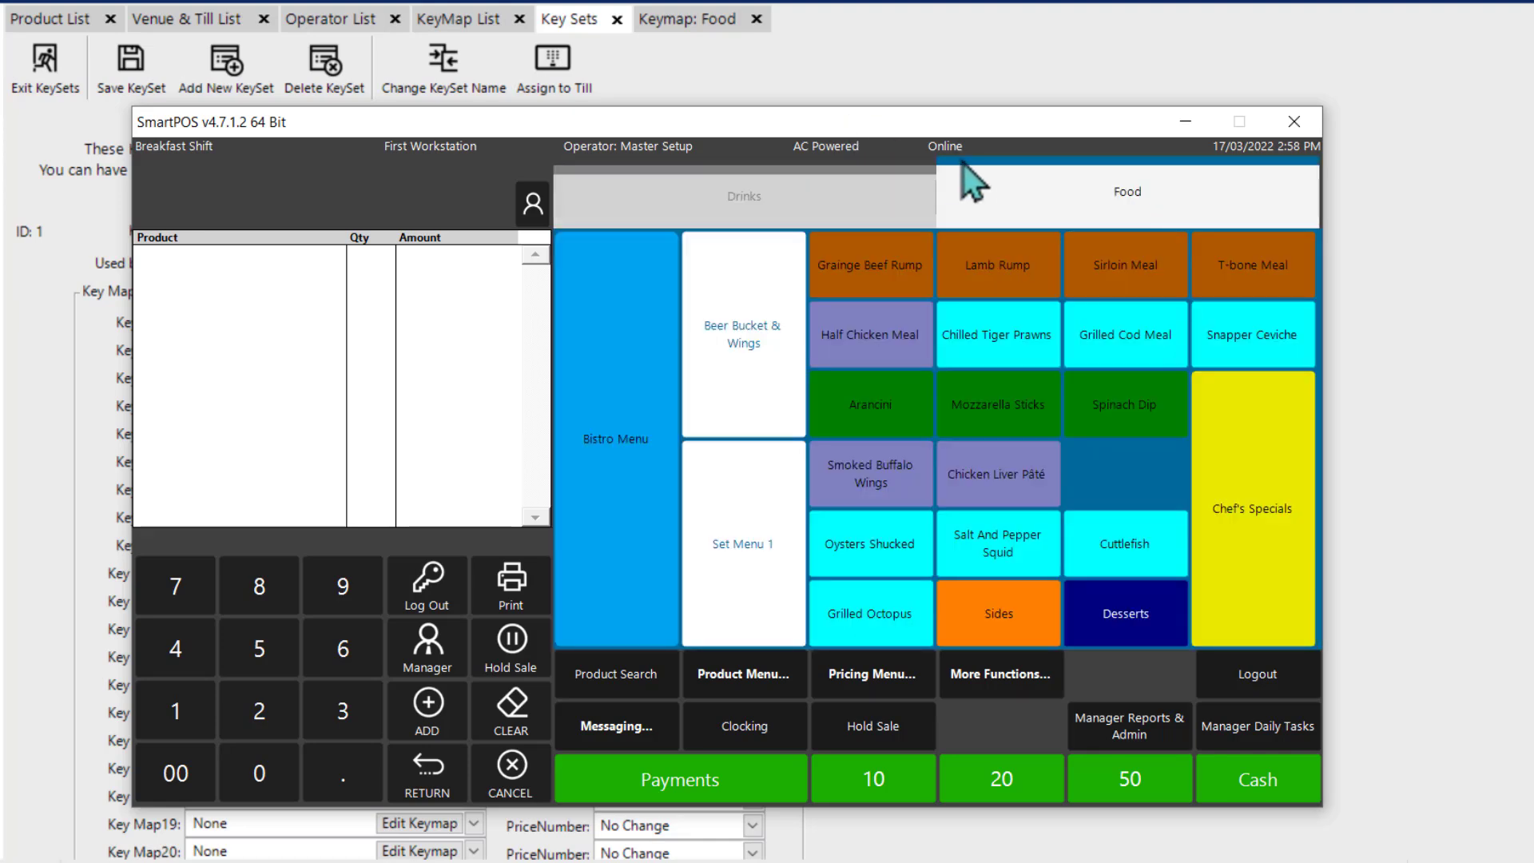
pyautogui.moveTo(967, 125); pyautogui.dragTo(1204, 293)
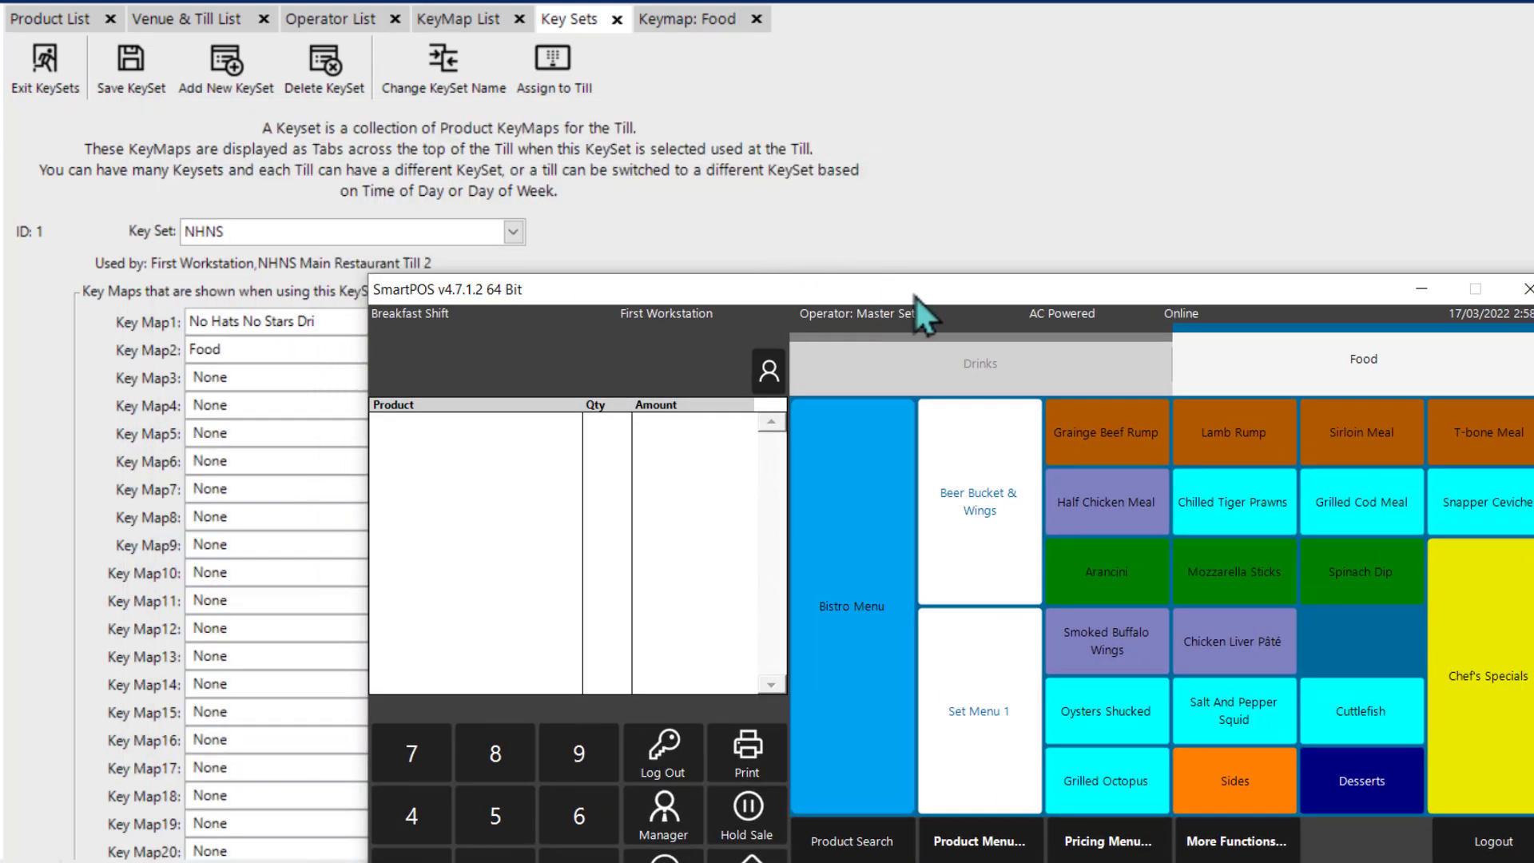
# Step: Return to the back office keymap editor and open the No Hats No Stars Dri keymap
pyautogui.click(858, 175)
pyautogui.click(670, 32)
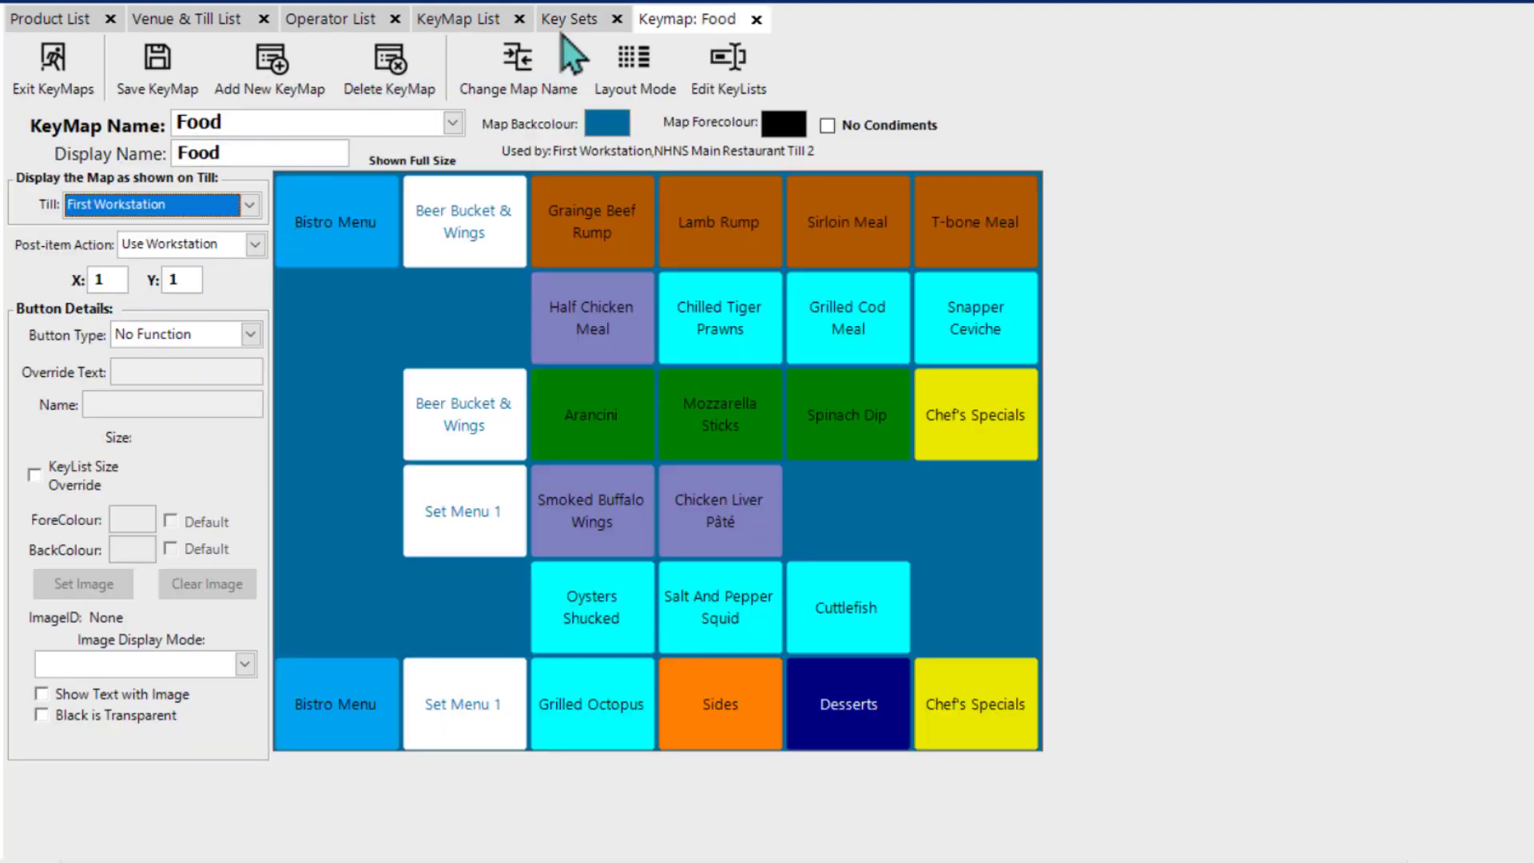
pyautogui.click(432, 130)
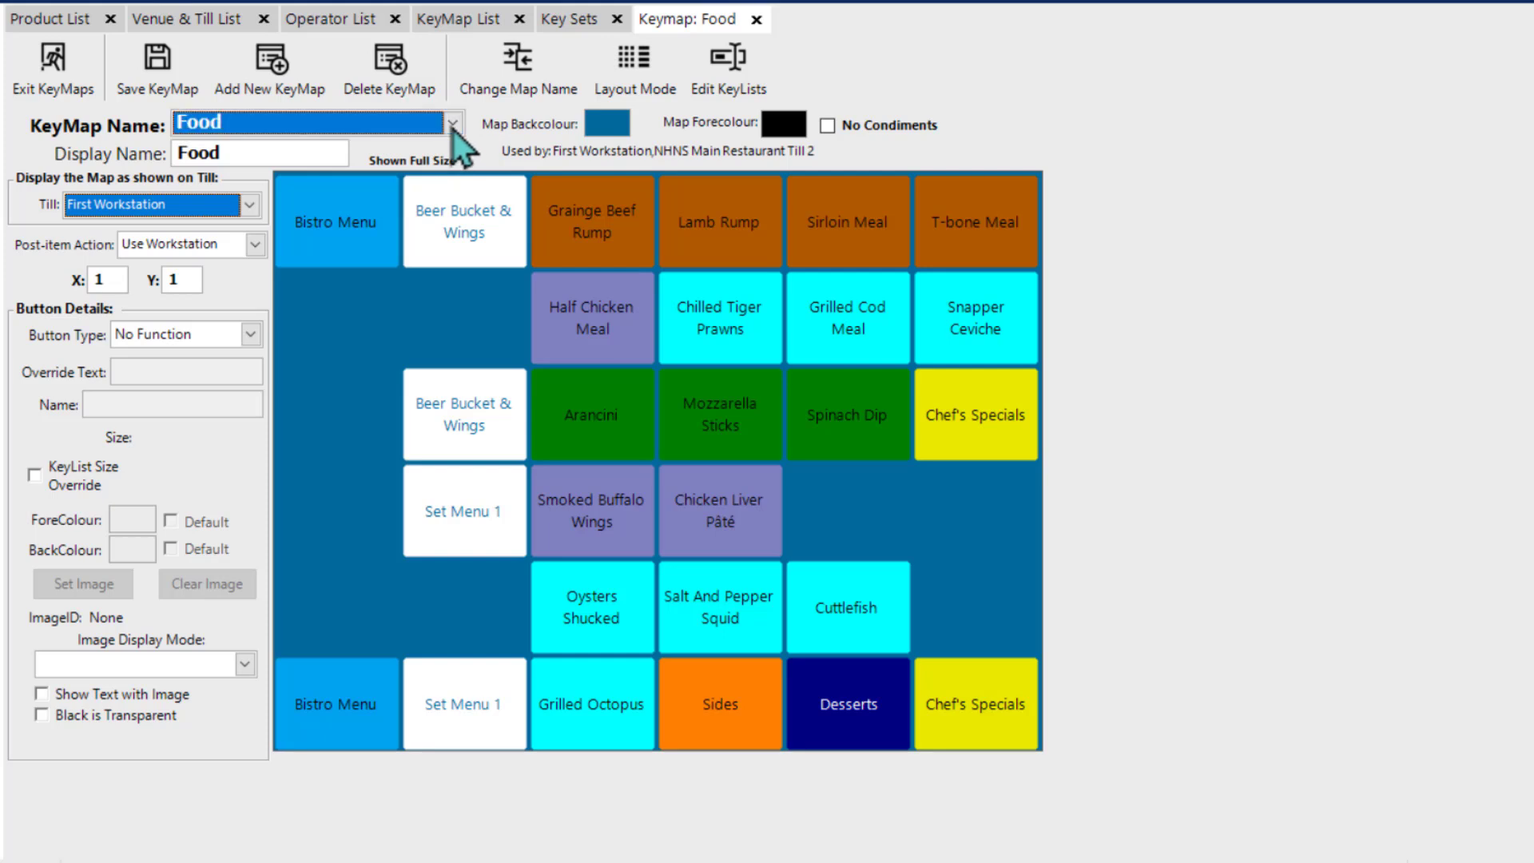
pyautogui.click(382, 177)
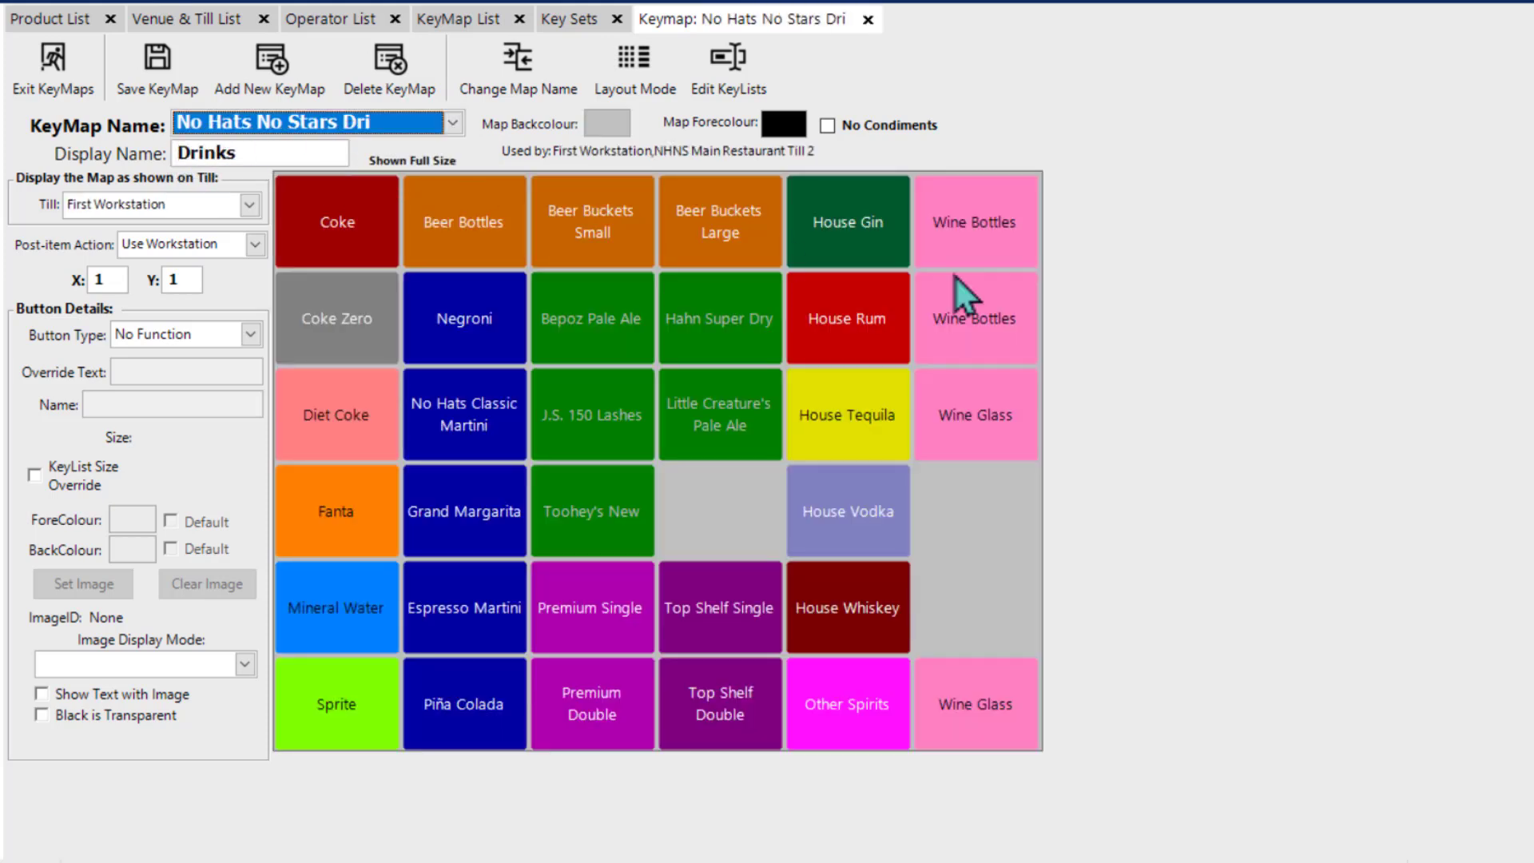
pyautogui.click(1143, 442)
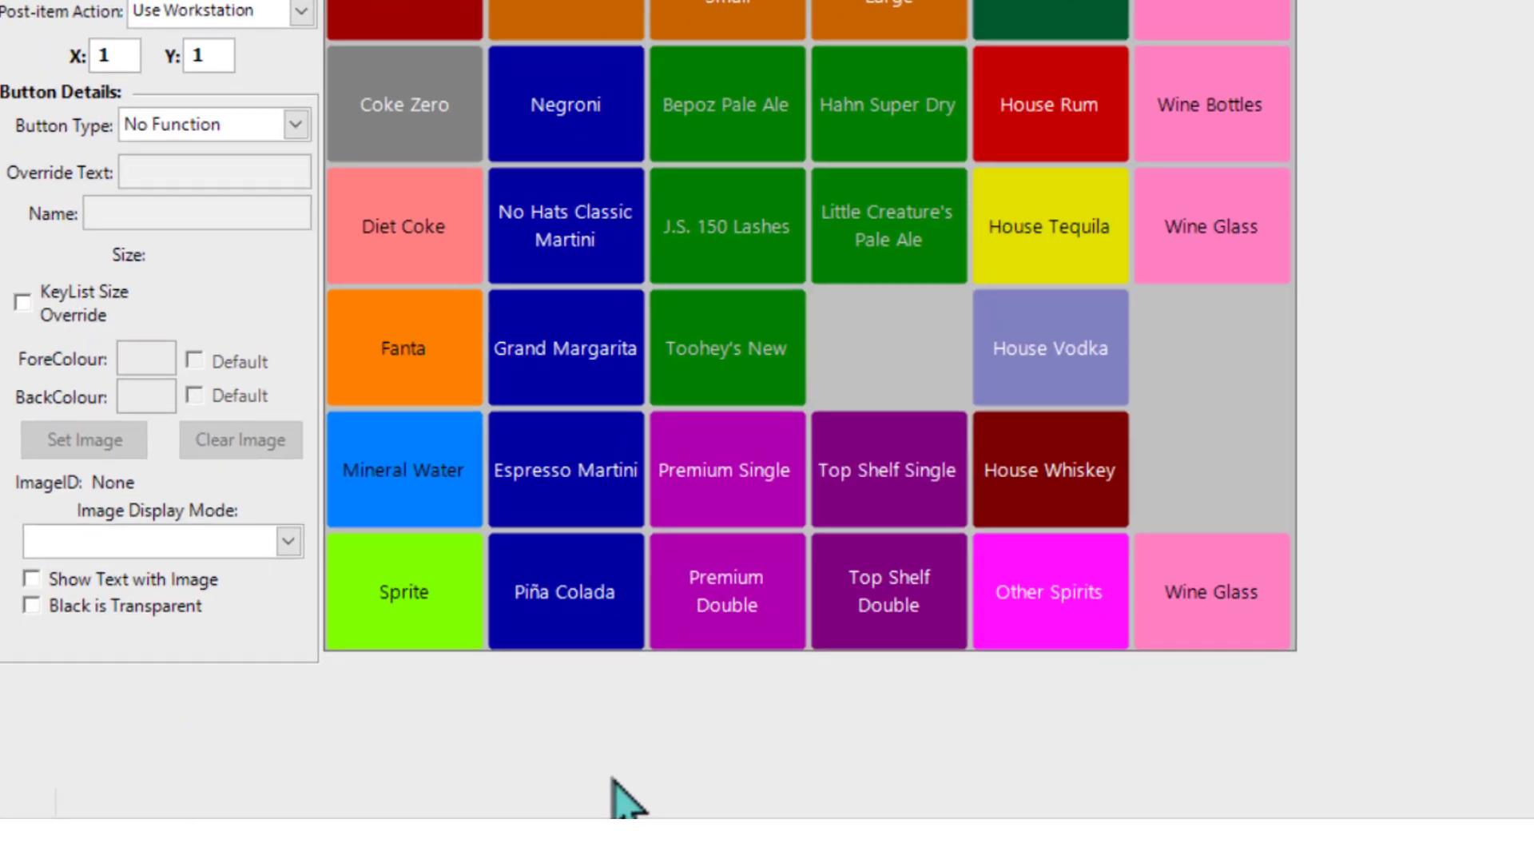
# Step: Open the SmartPOS 1280 720 shortcut's properties, examine the /tillscreen 1280 720 part of its target and close without changes
pyautogui.press('super')
pyautogui.moveTo(661, 767)
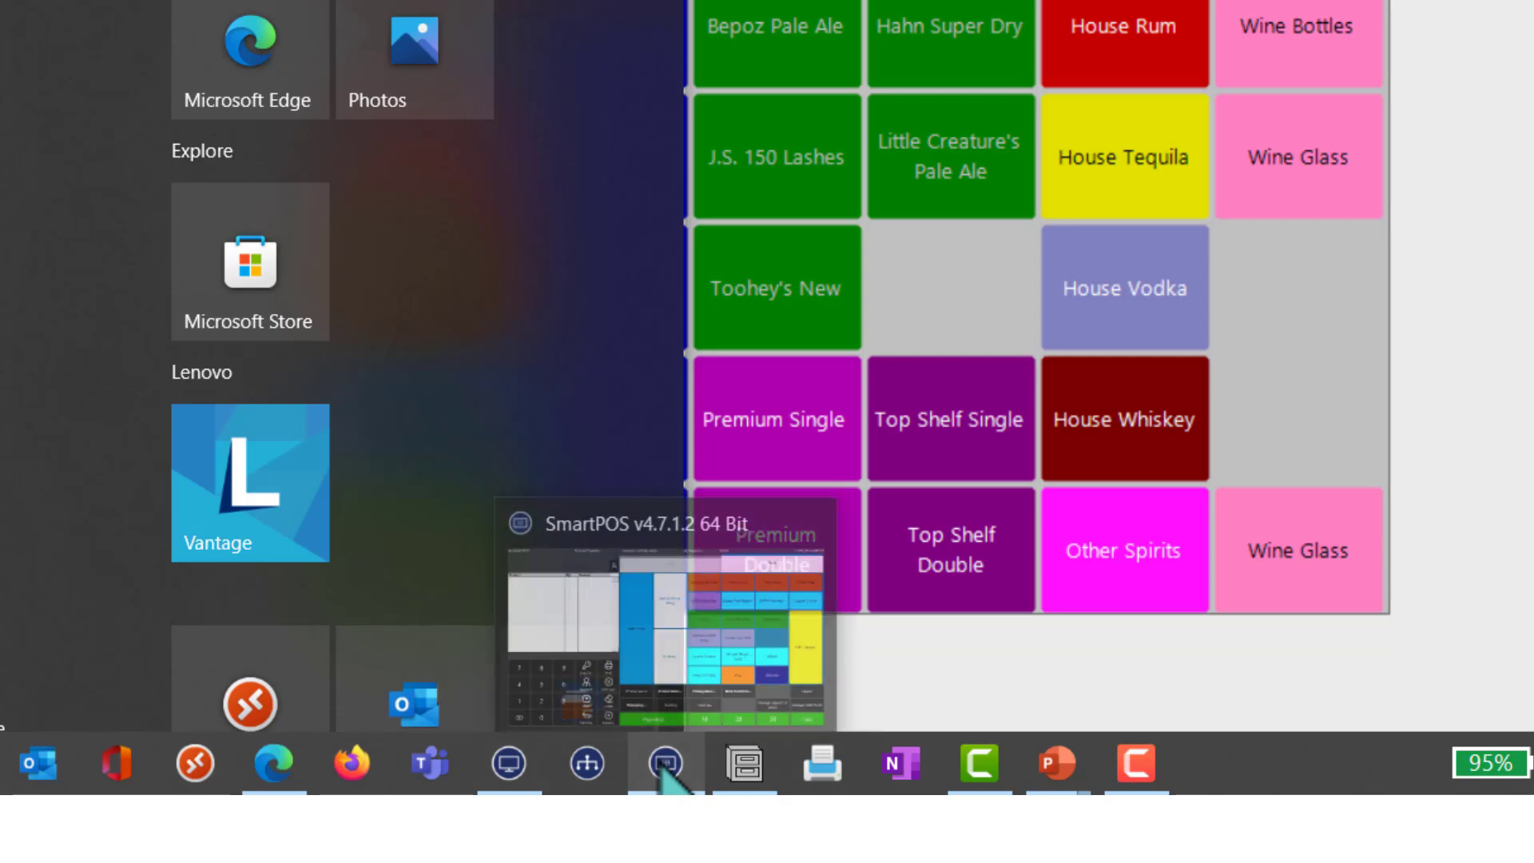
pyautogui.rightClick(664, 769)
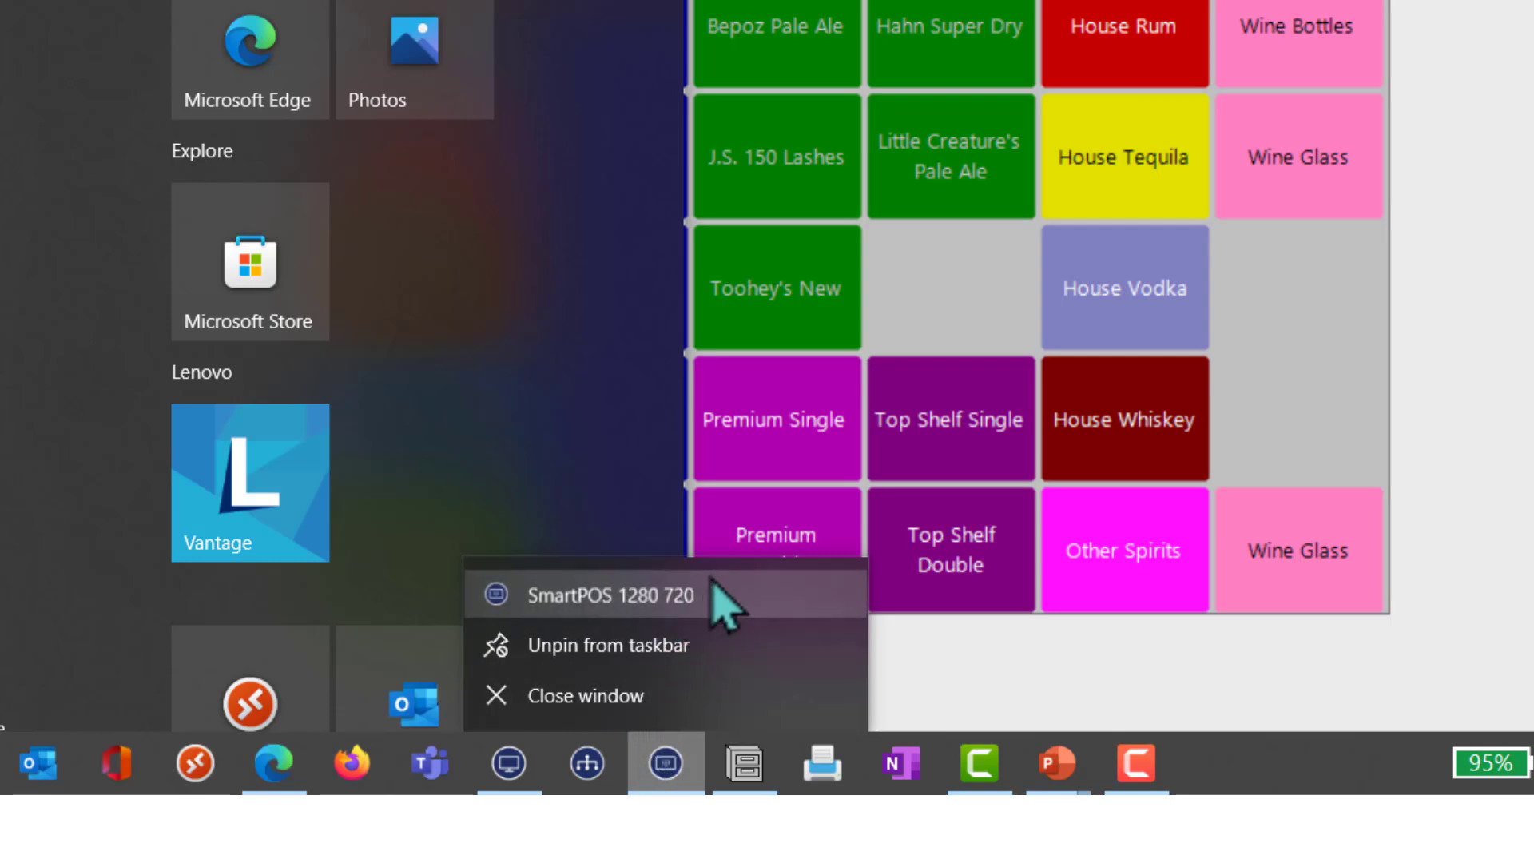
pyautogui.rightClick(711, 580)
pyautogui.click(783, 559)
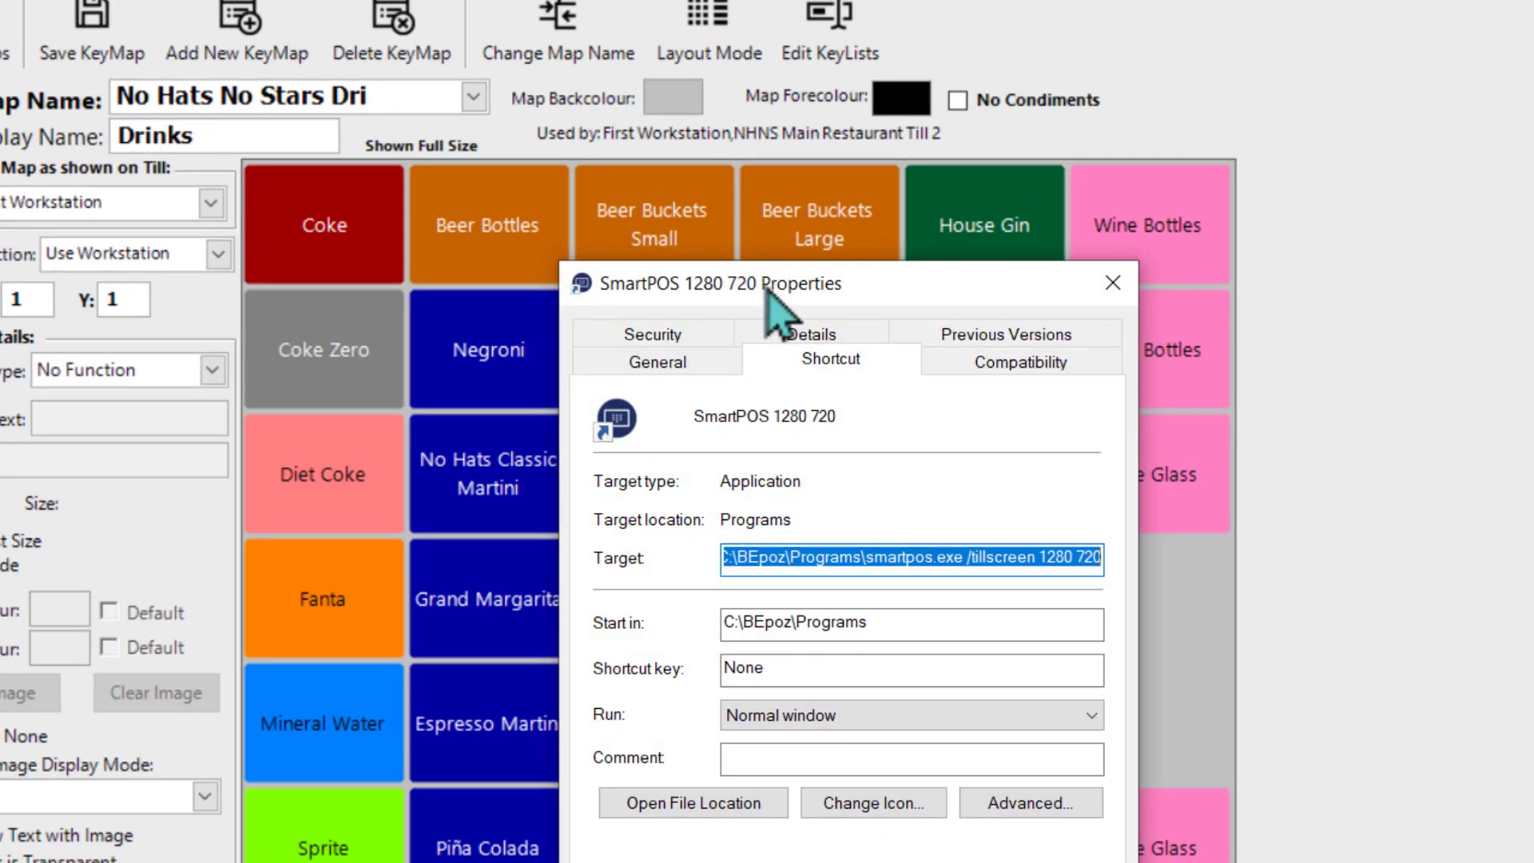
pyautogui.moveTo(767, 284); pyautogui.dragTo(661, 51)
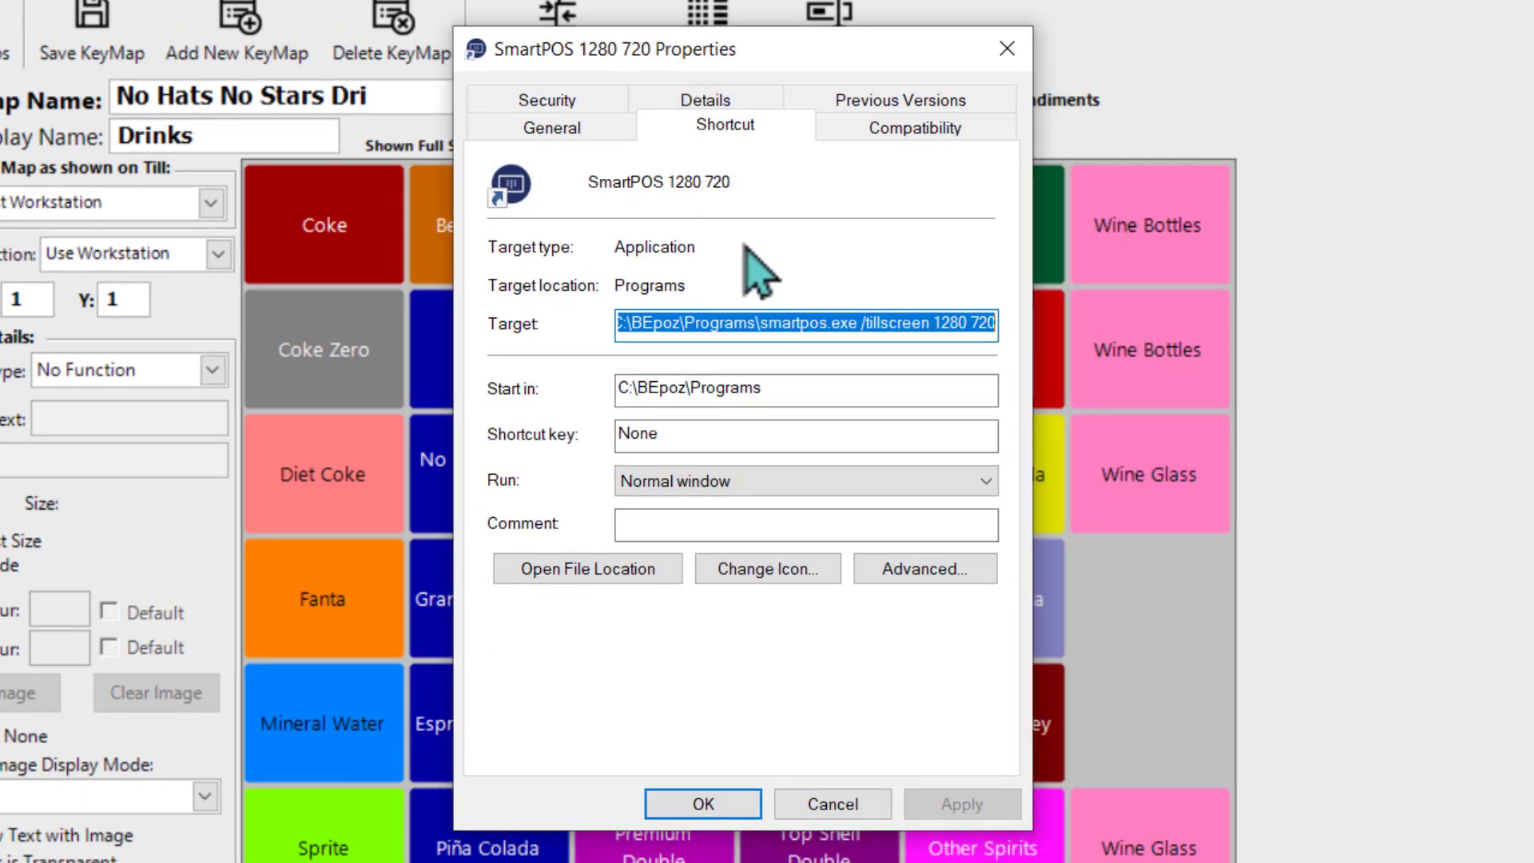
pyautogui.click(873, 323)
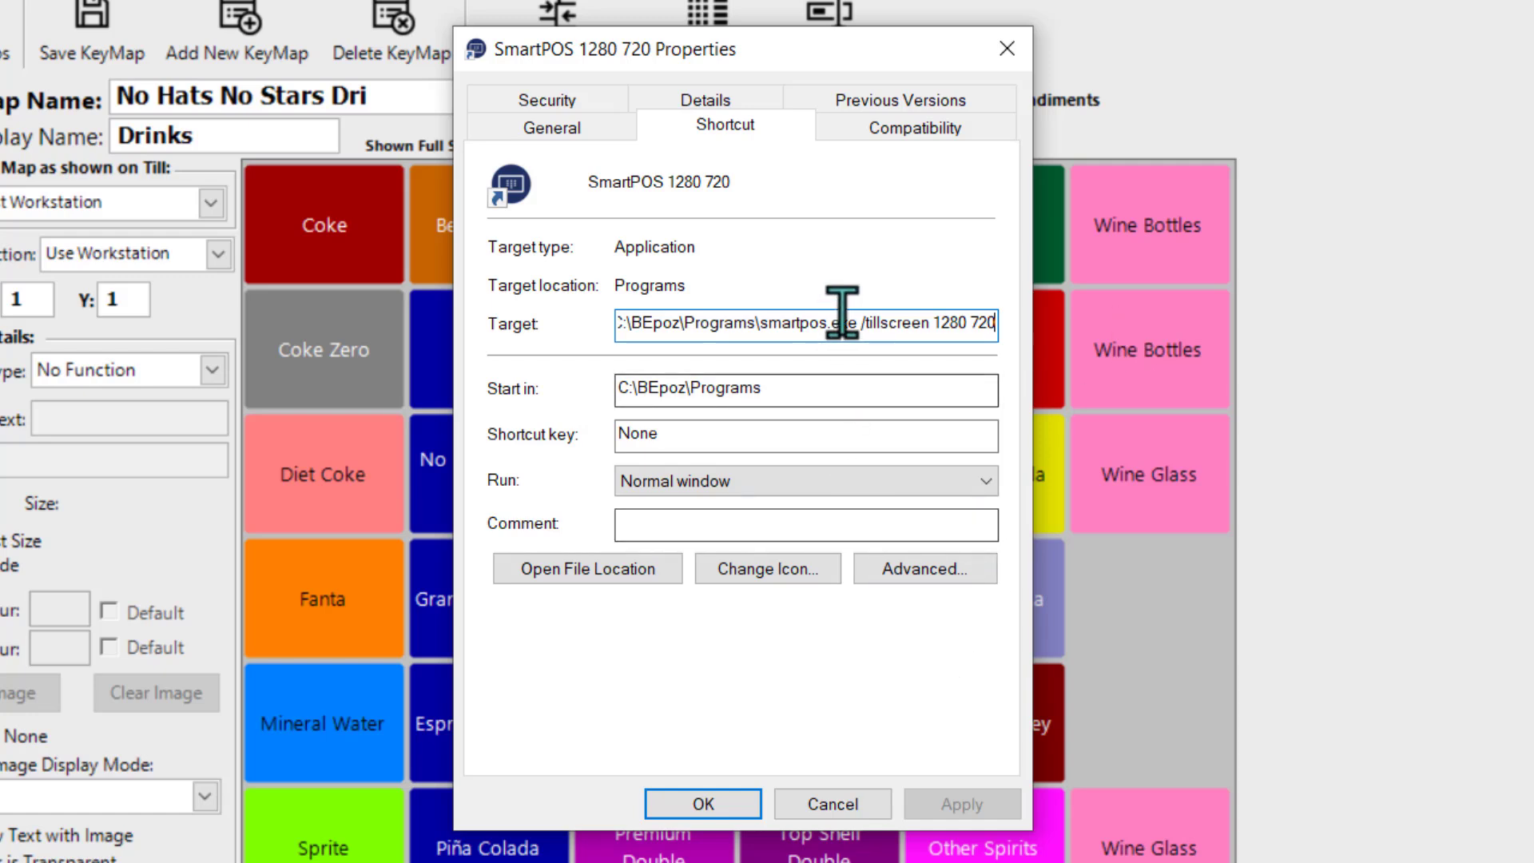
pyautogui.moveTo(857, 322); pyautogui.dragTo(1000, 322)
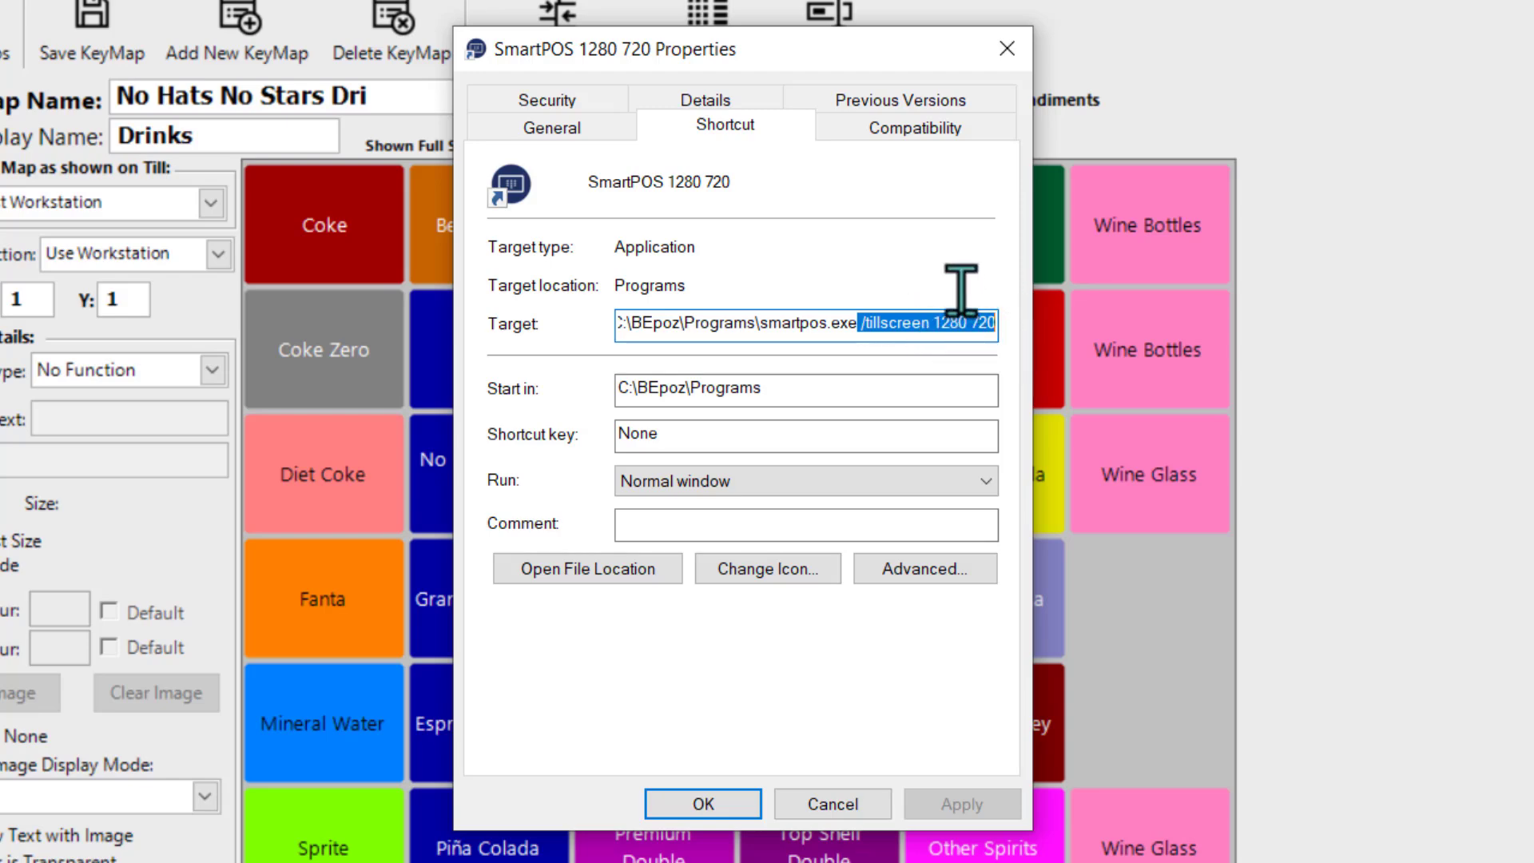
pyautogui.click(843, 805)
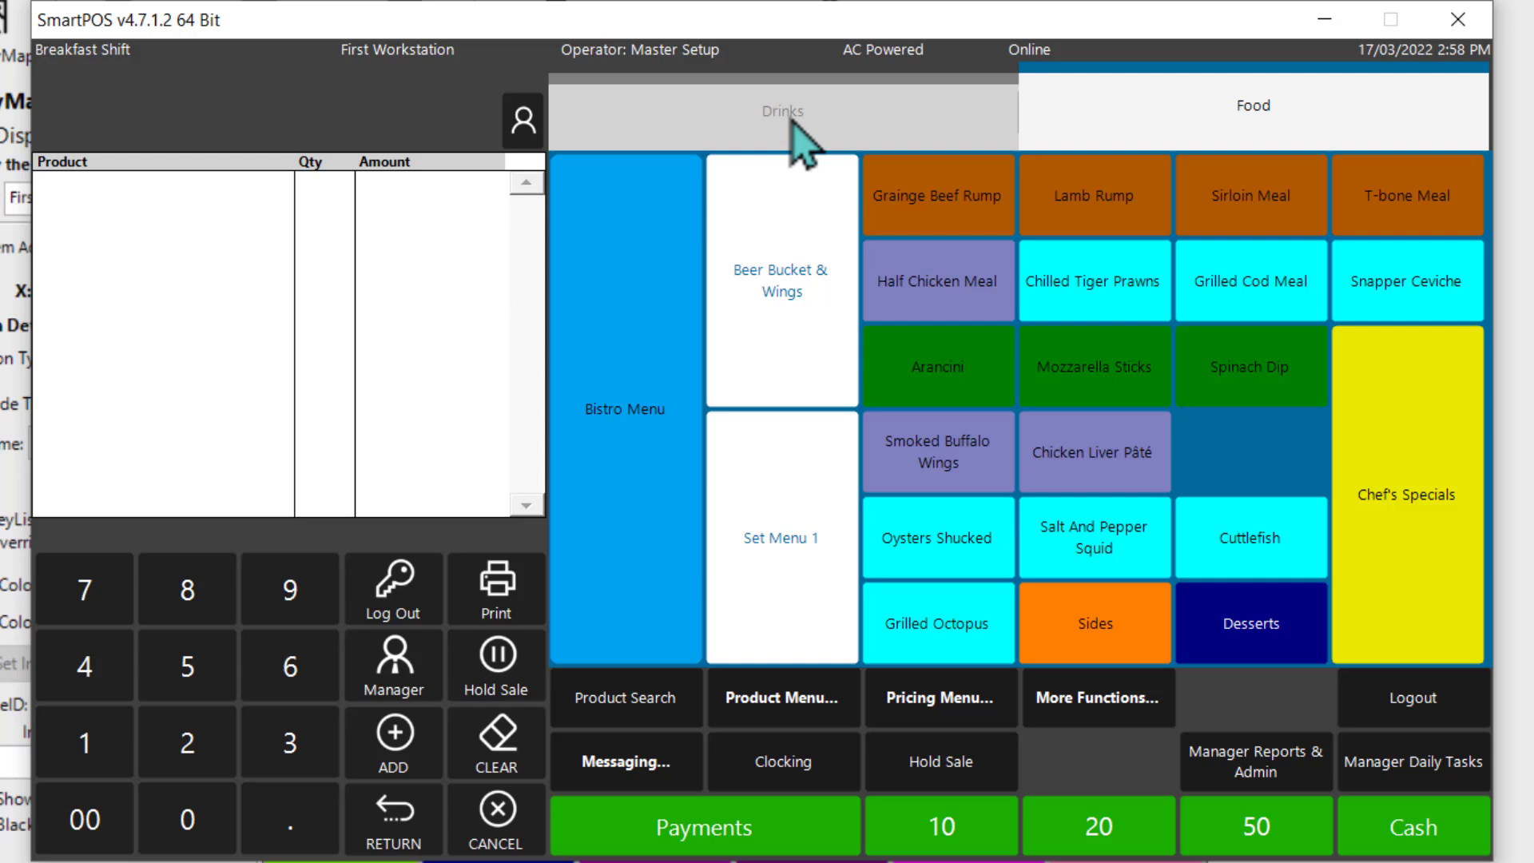
# Step: Show the Drinks tab on the SmartPOS till and add a Coke Zero to the sale
pyautogui.click(791, 120)
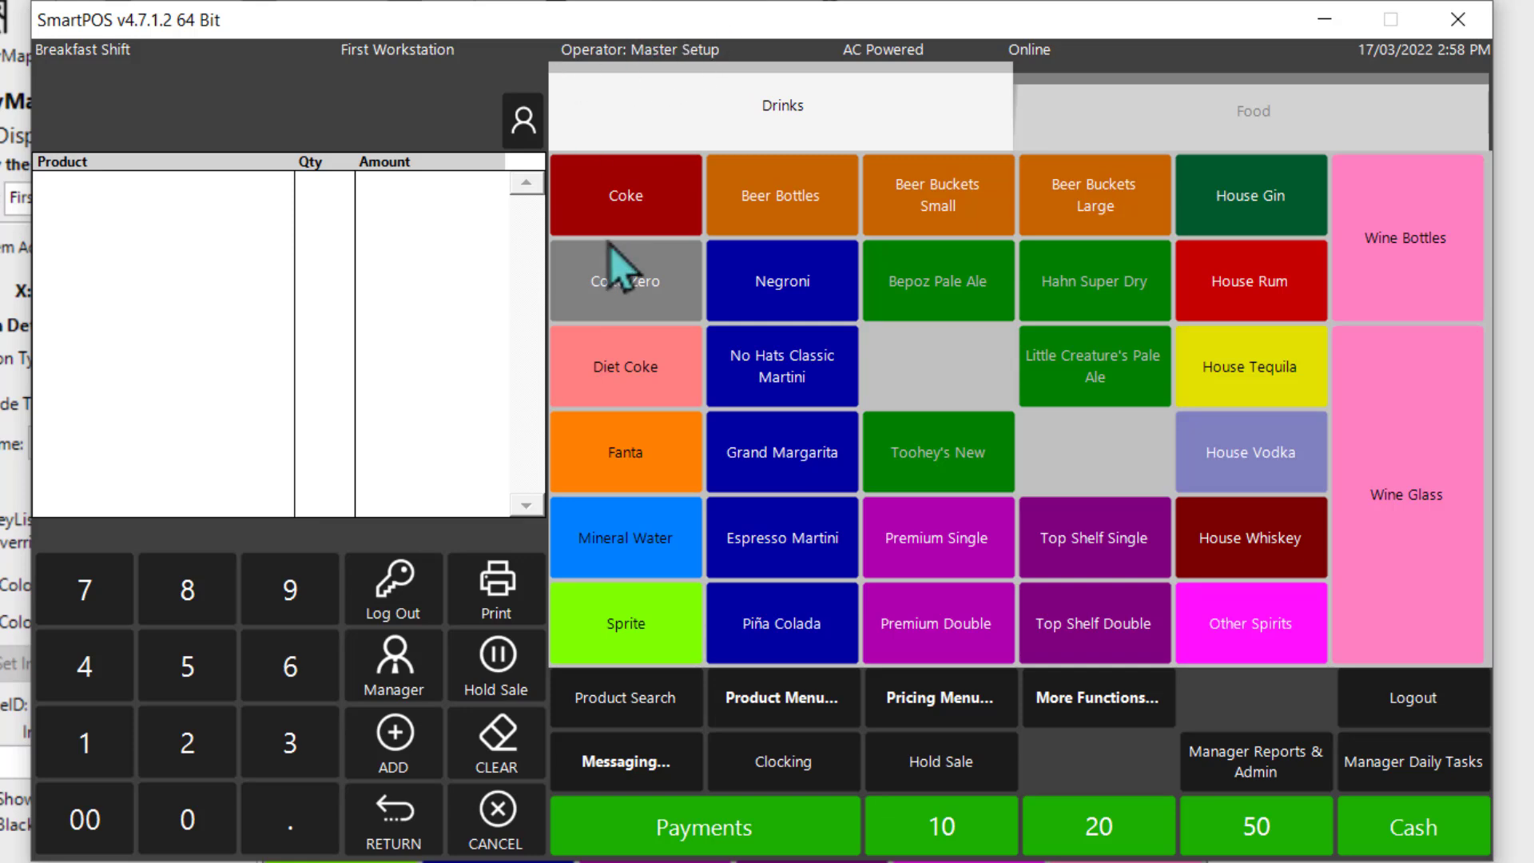
pyautogui.click(635, 294)
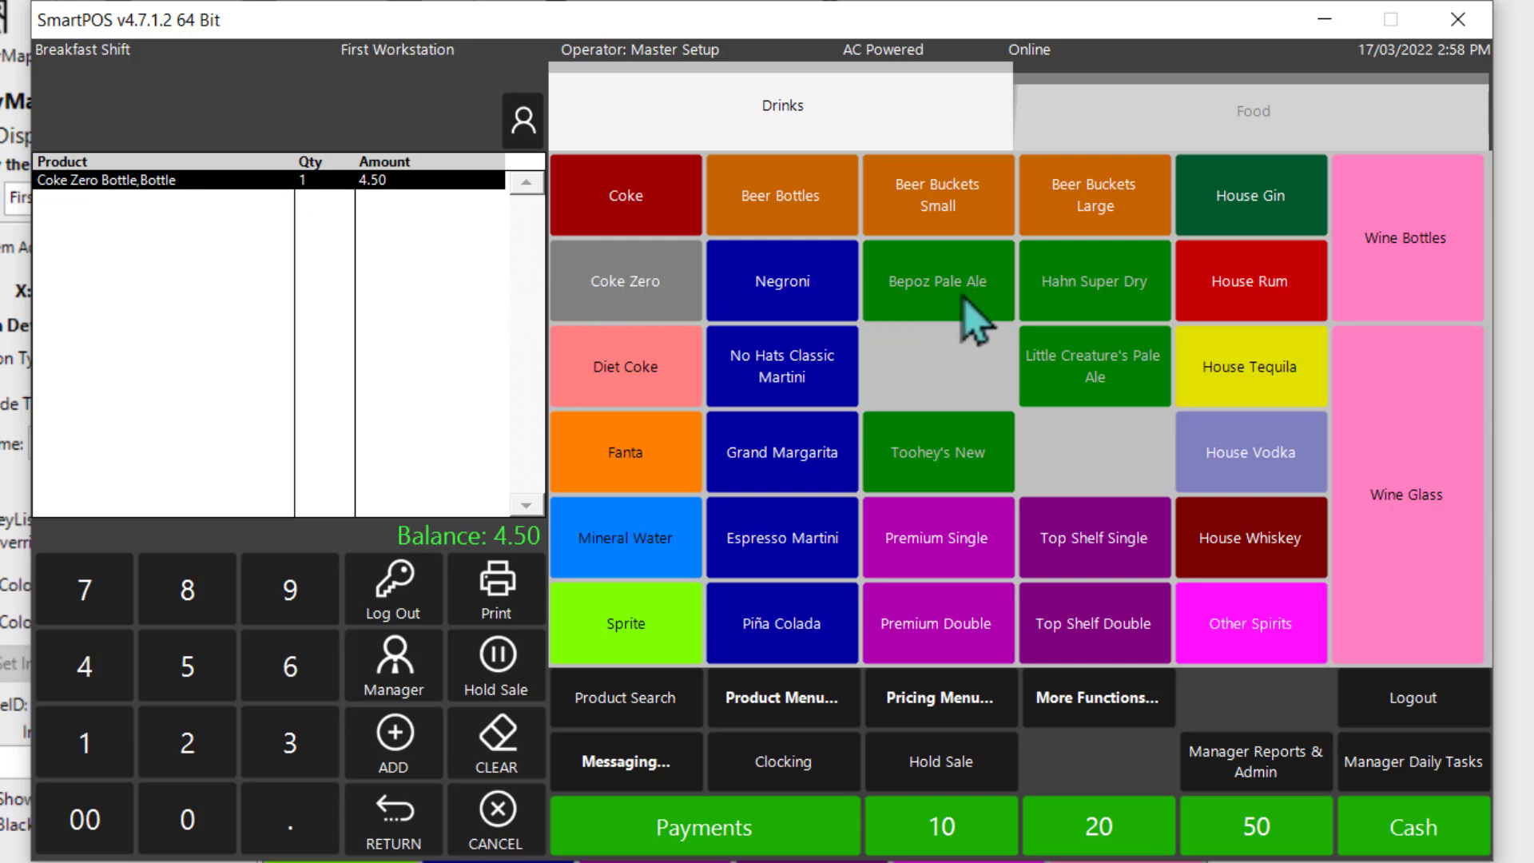
# Step: Add a pint of Bepoz Pale Ale and a Boag's Light from the Beer Bottles group to the sale
pyautogui.click(976, 320)
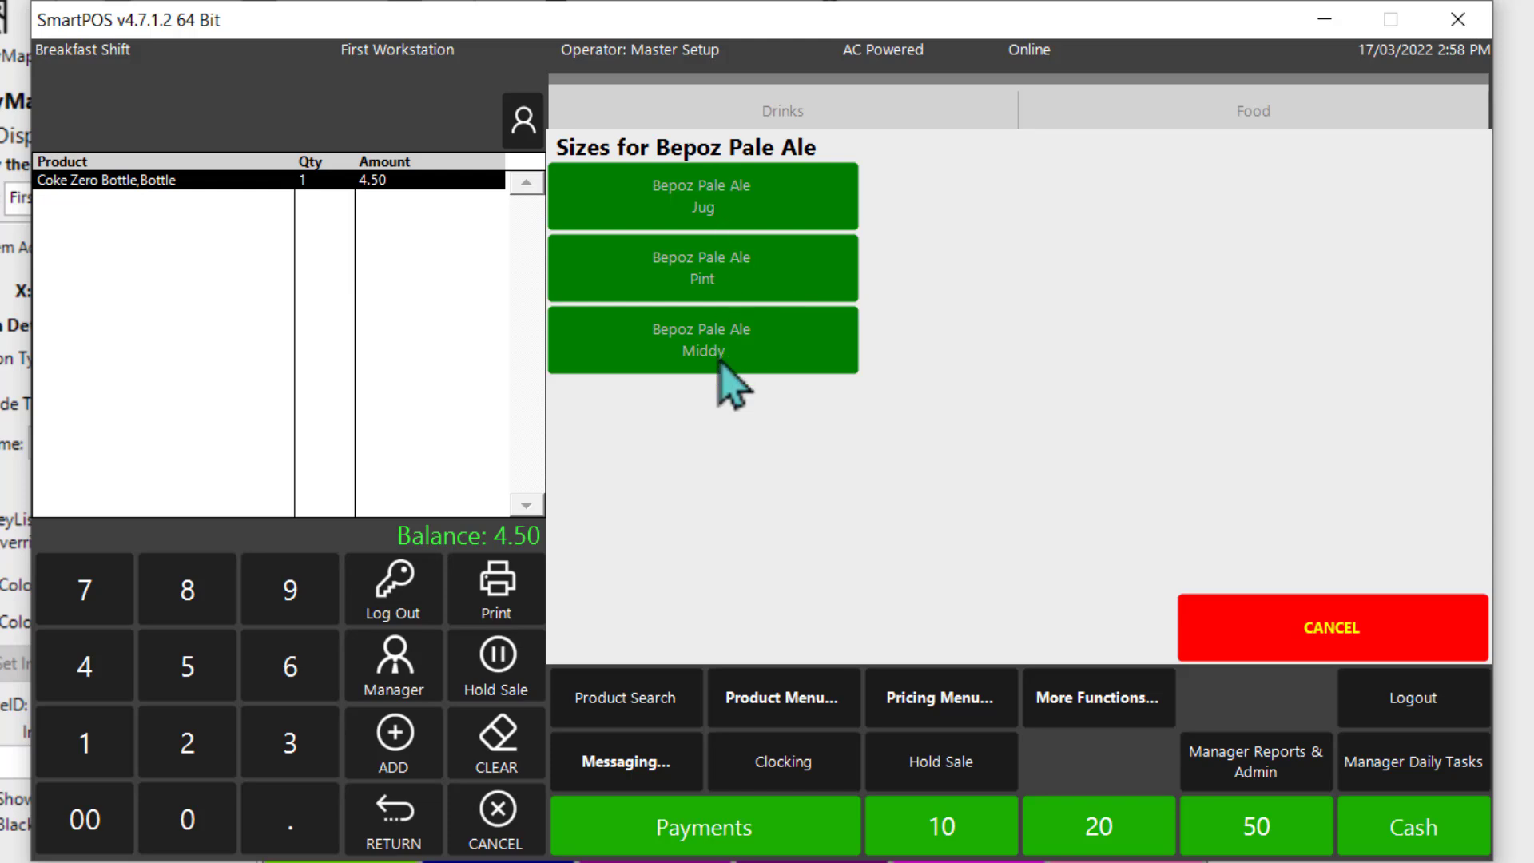
pyautogui.click(737, 287)
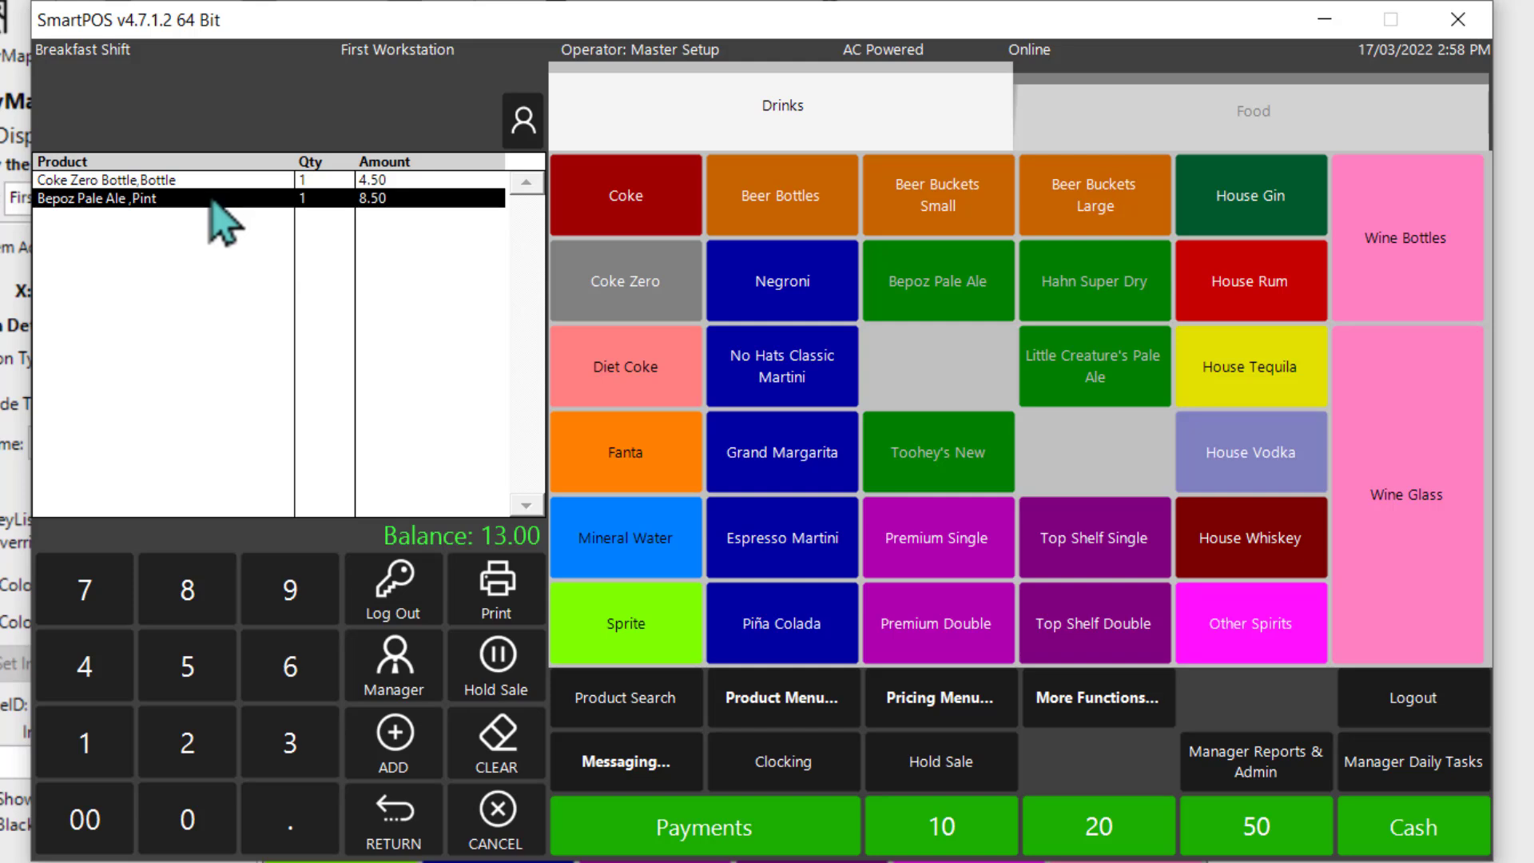
pyautogui.click(794, 205)
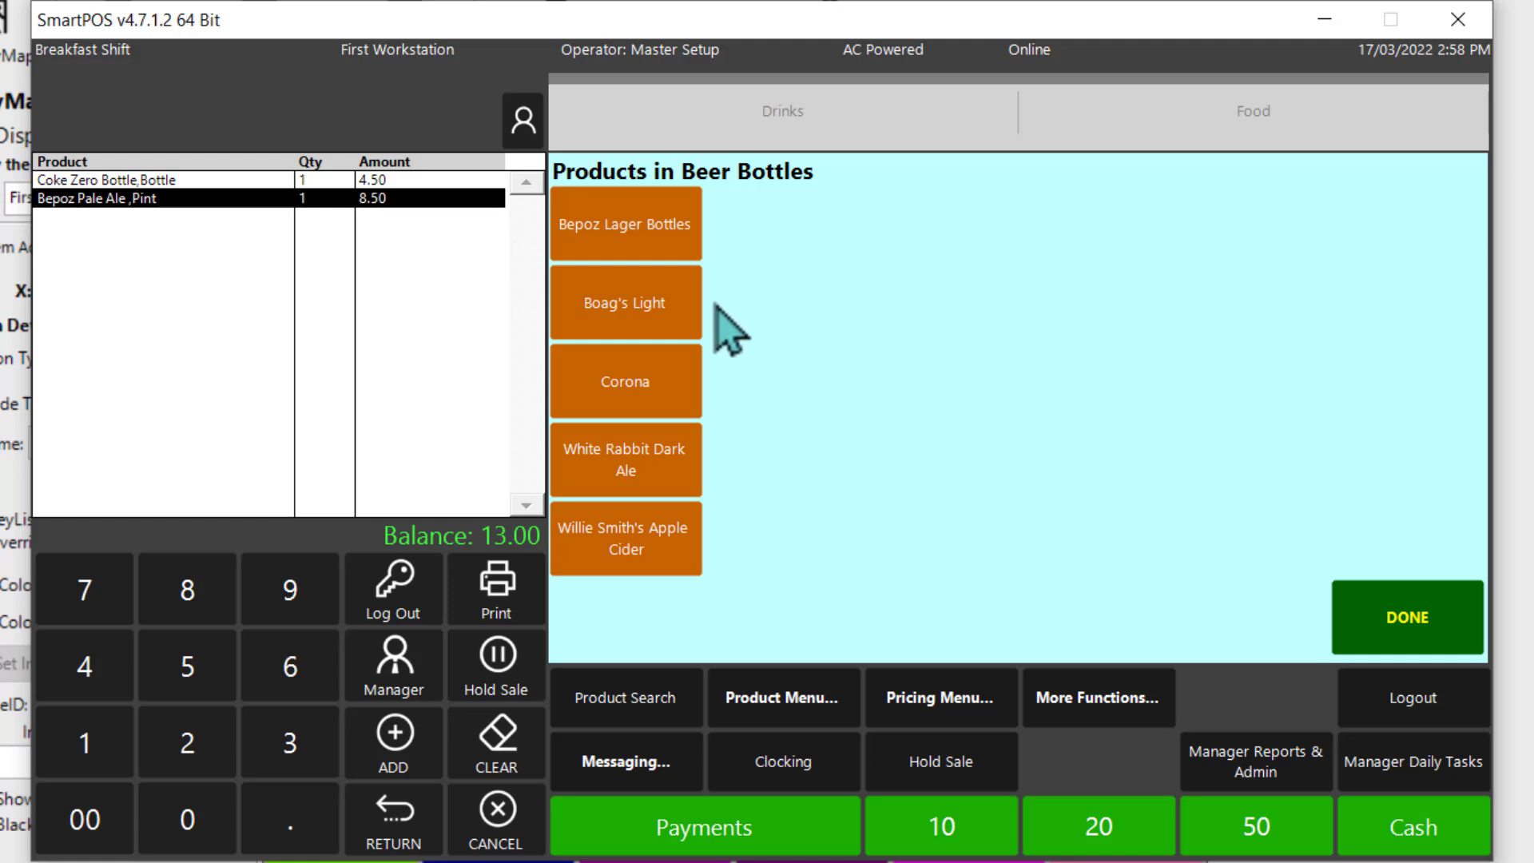
pyautogui.click(624, 317)
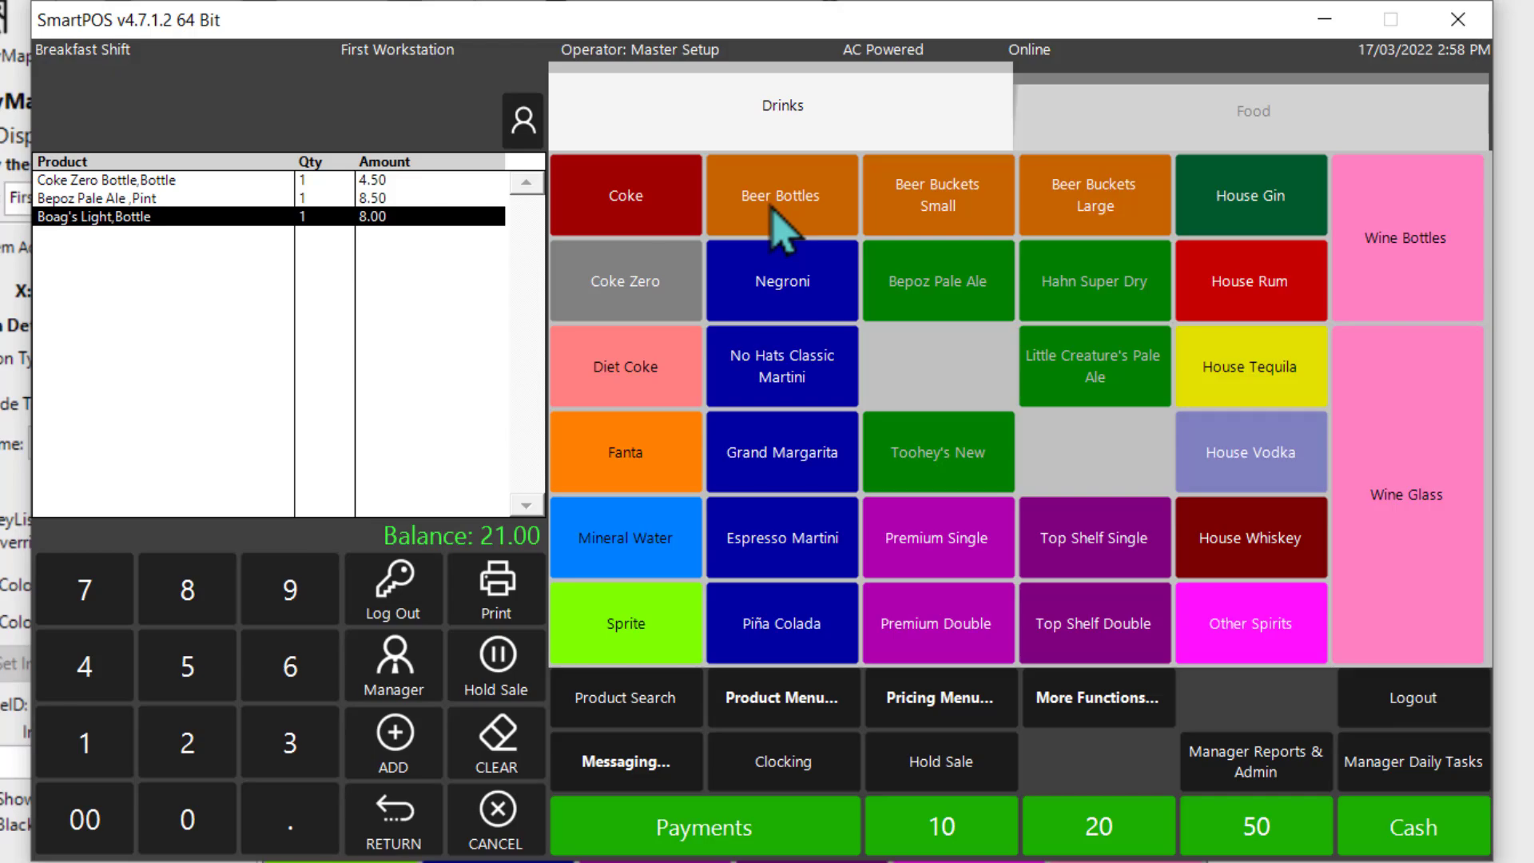
# Step: Check the Beer Bottles and Beer Buckets Small keys in the back office keymap, and set the Beer Buckets Large key's size to {3}
pyautogui.click(1528, 301)
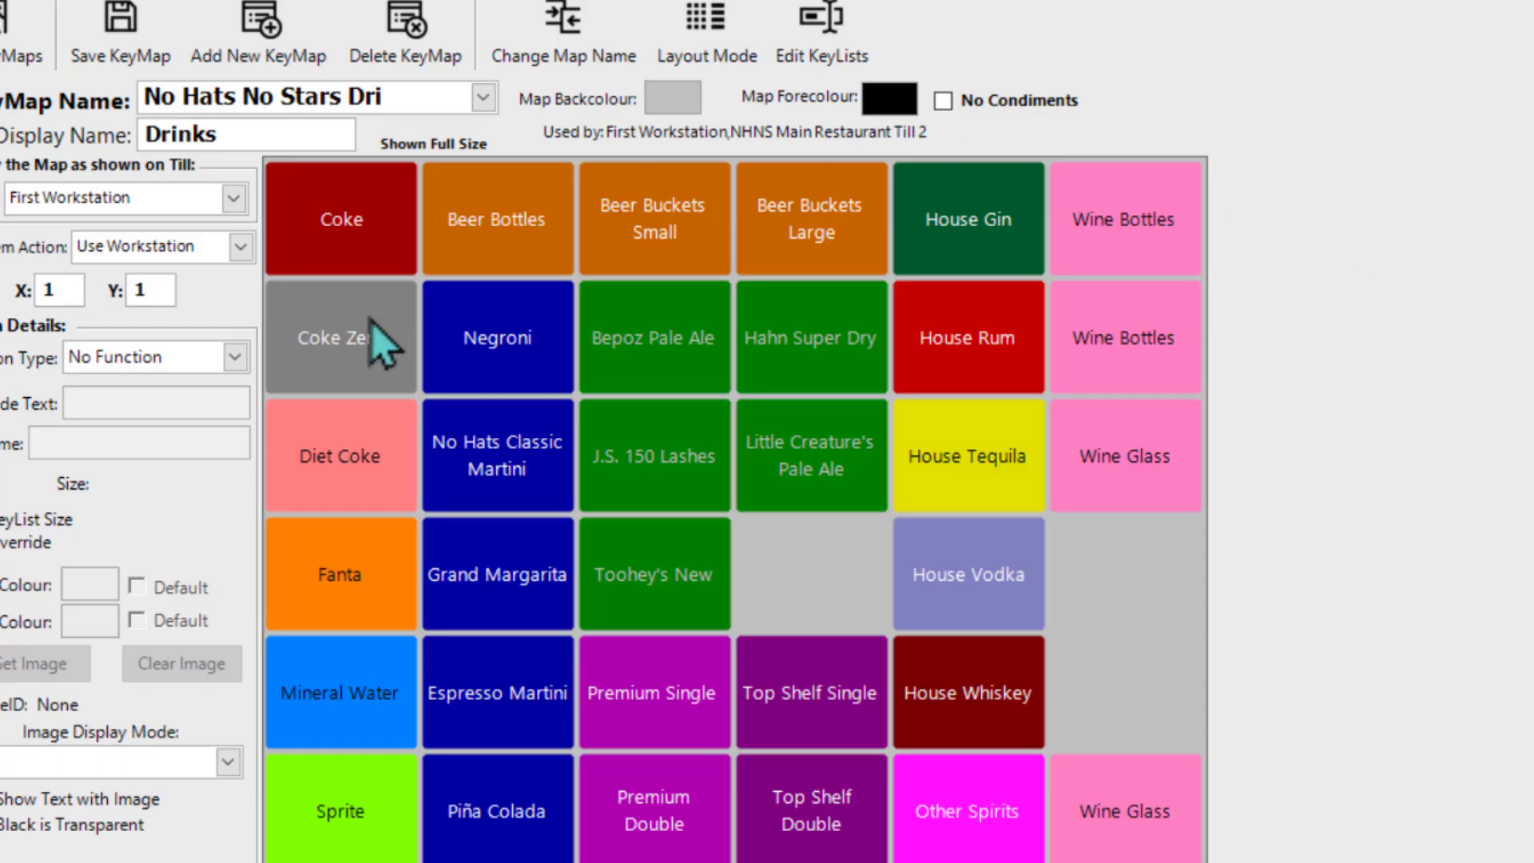
pyautogui.click(531, 265)
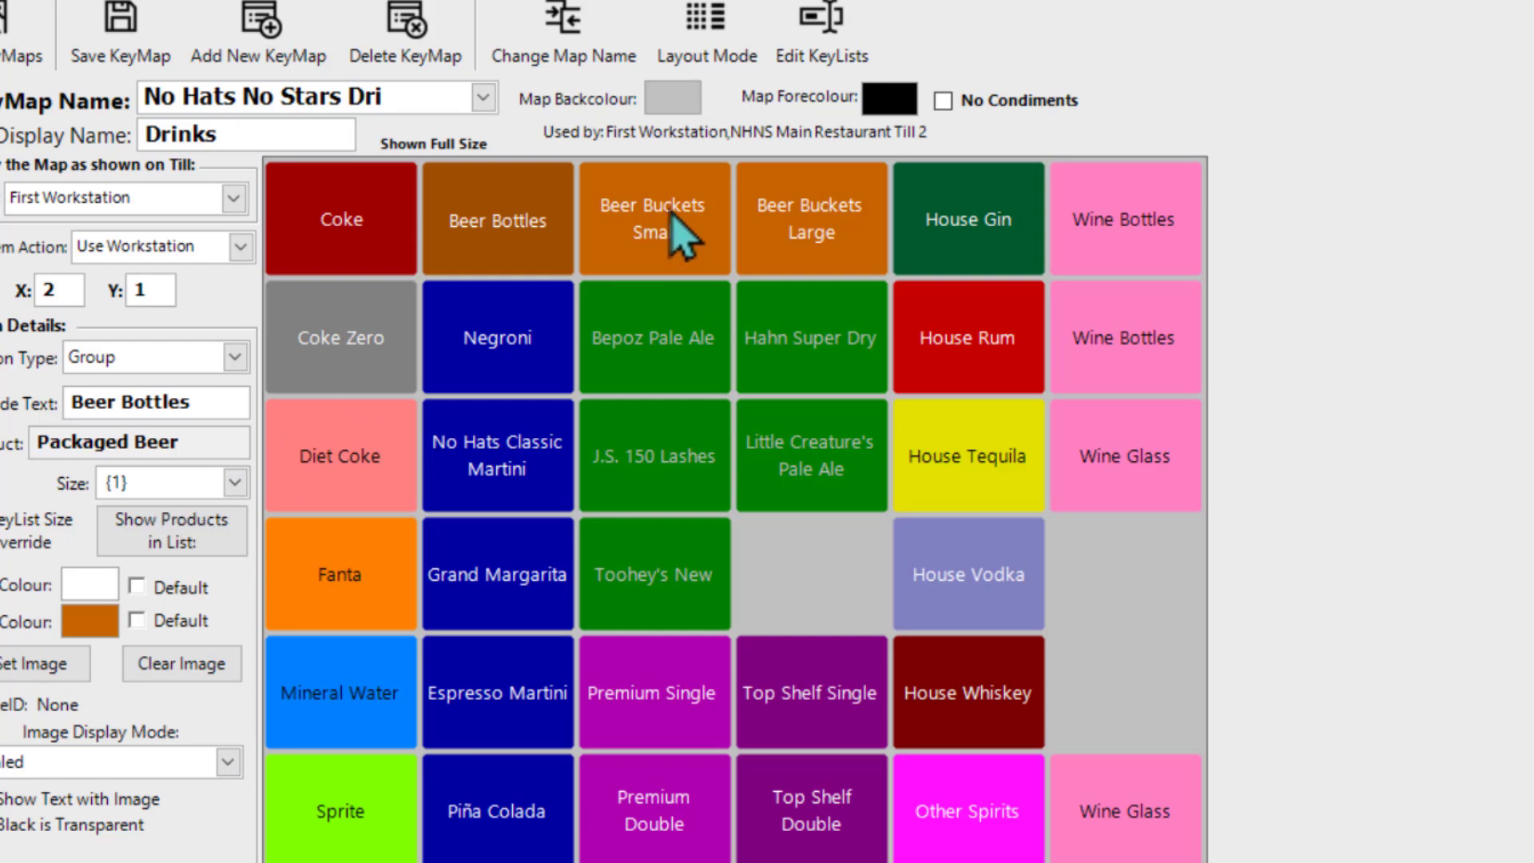
pyautogui.click(663, 240)
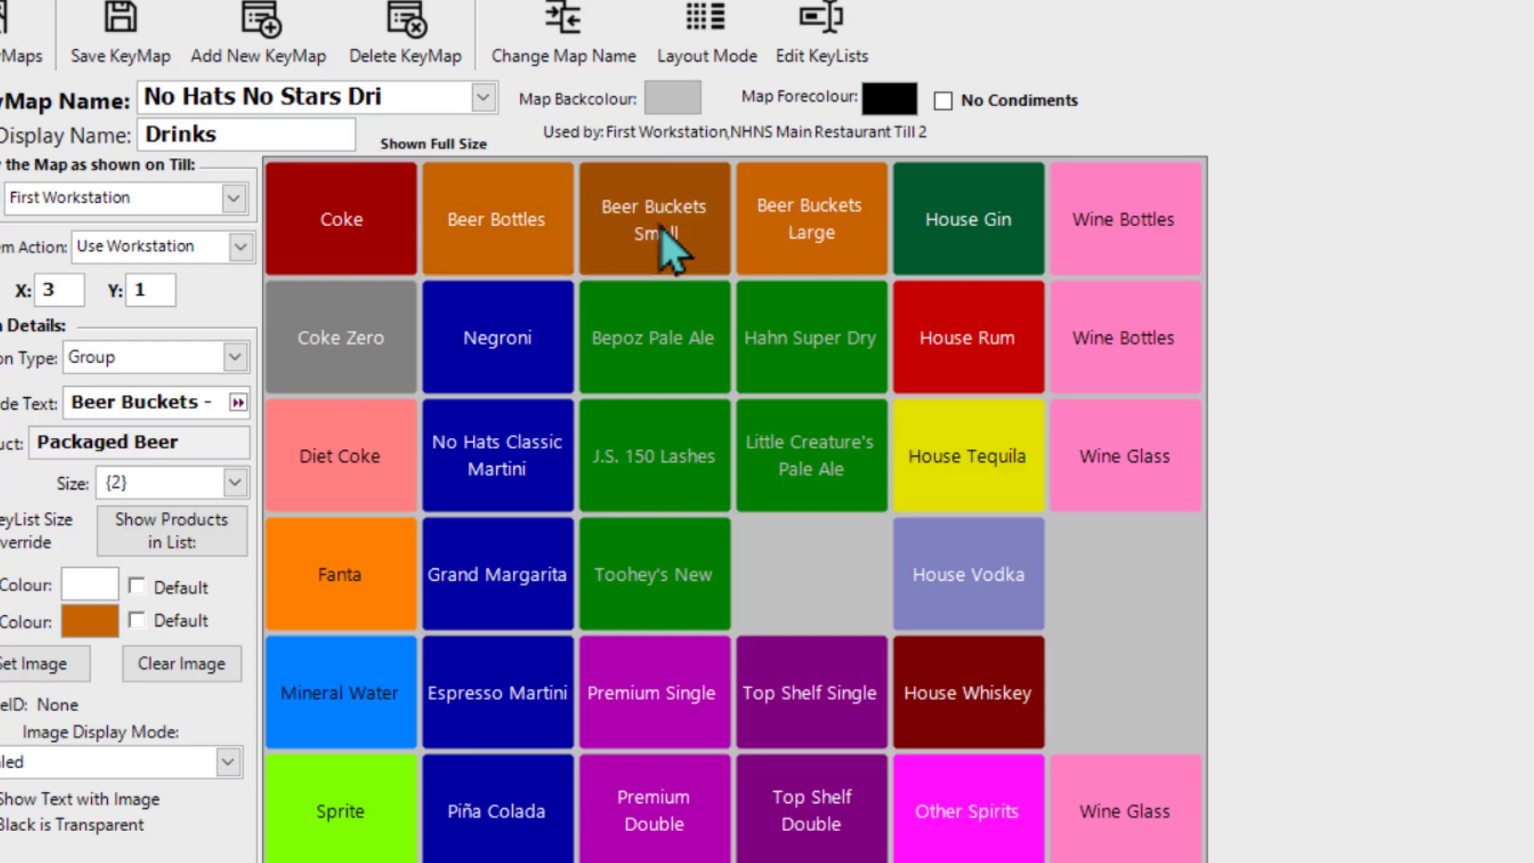
pyautogui.click(757, 240)
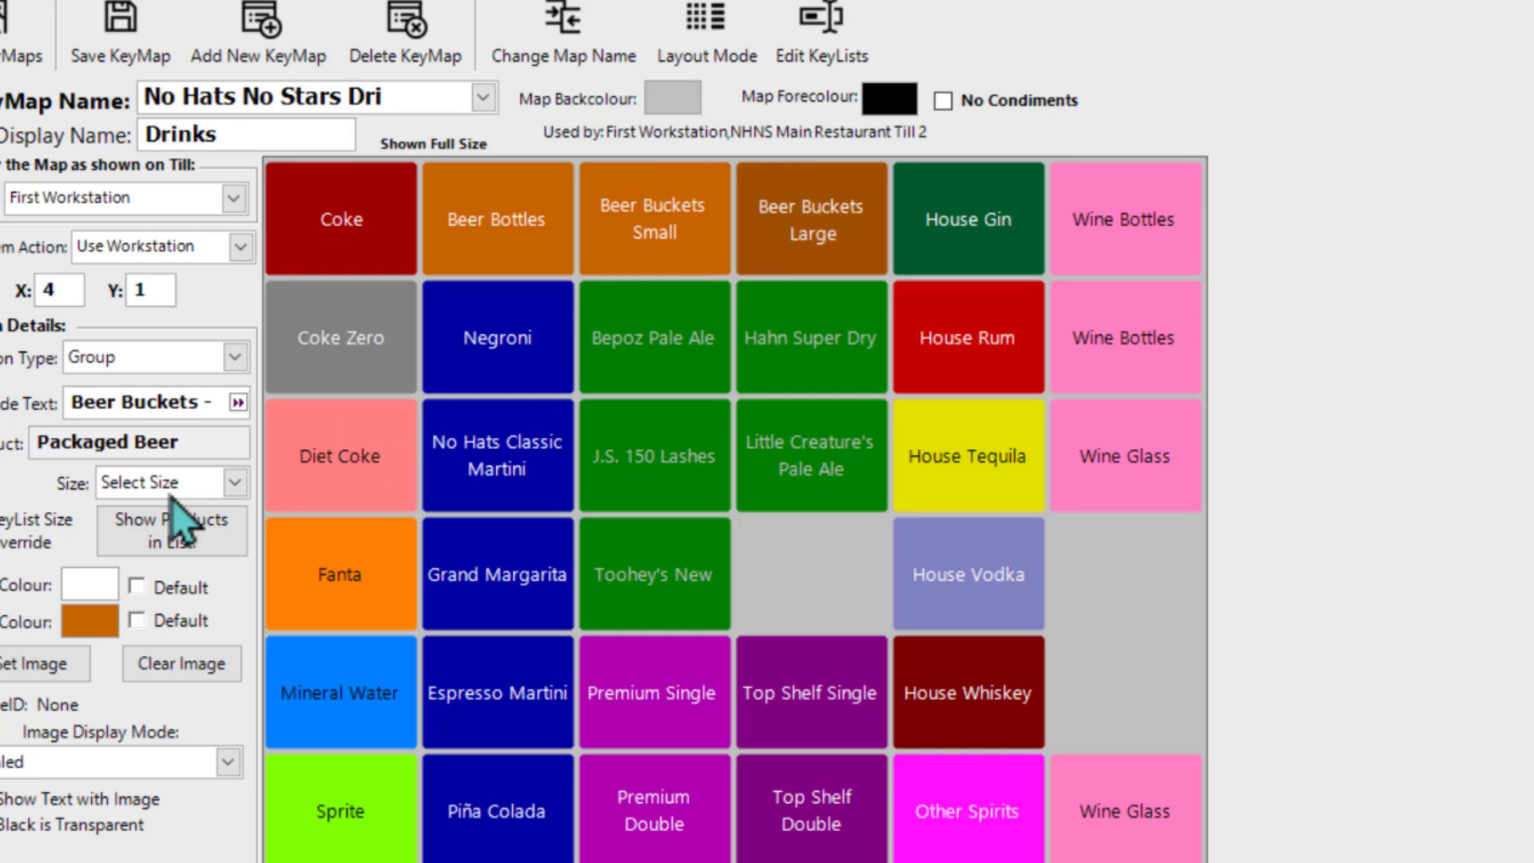
pyautogui.click(234, 483)
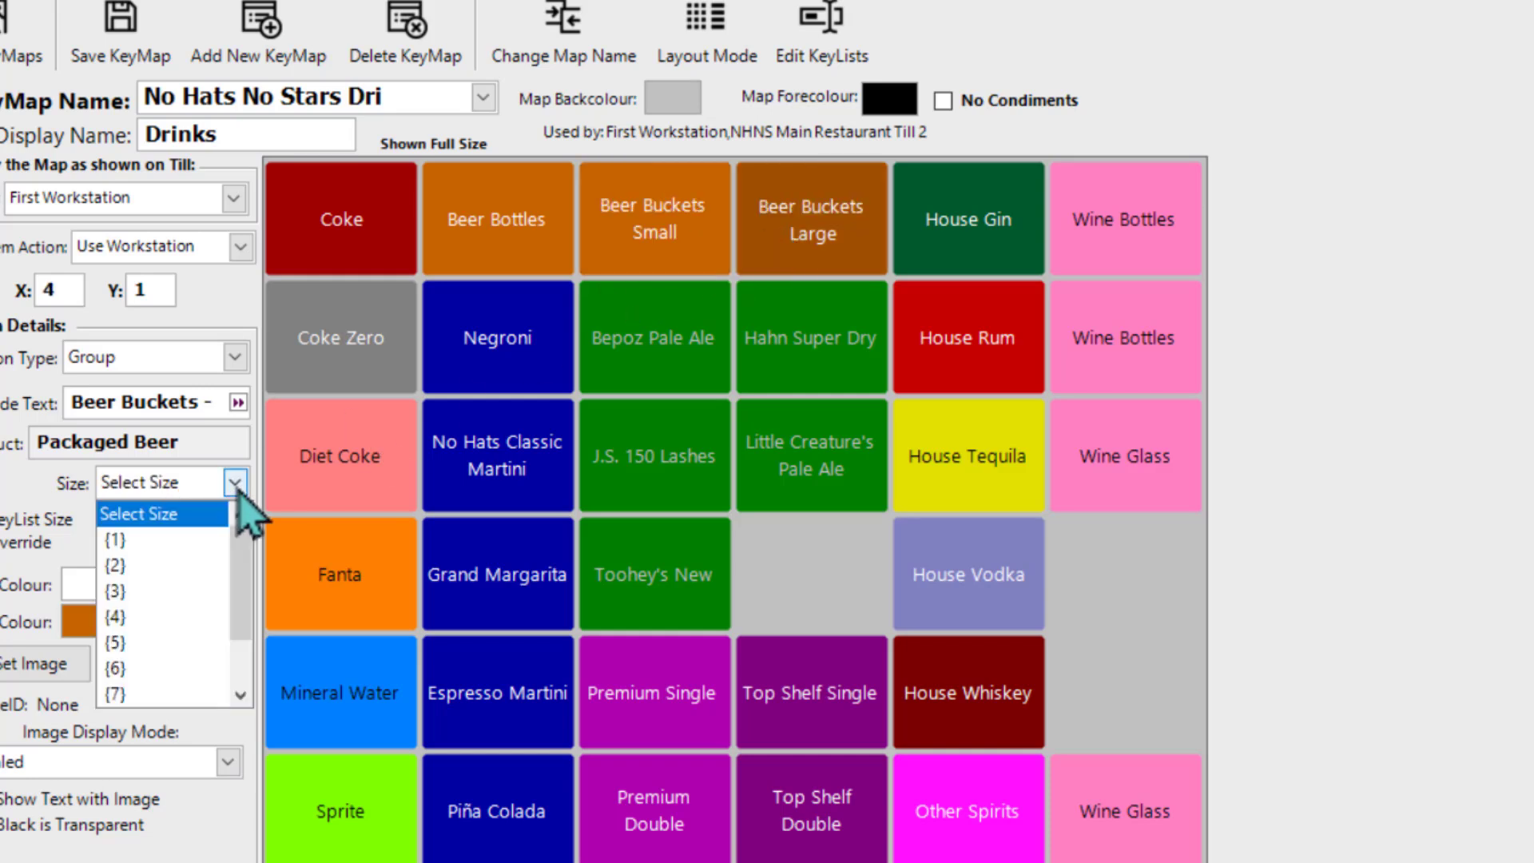
pyautogui.click(231, 589)
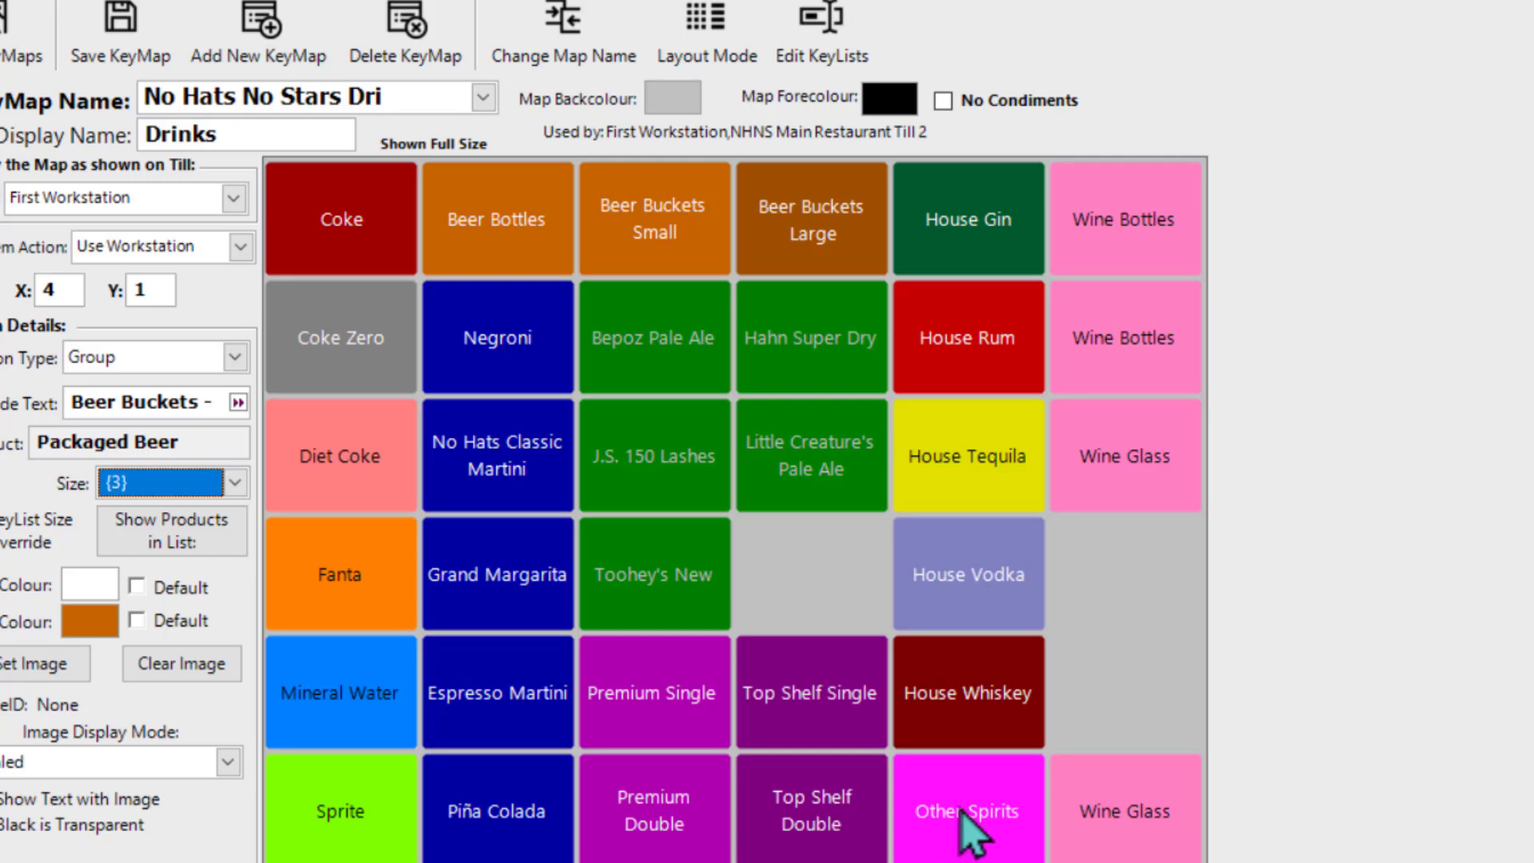
# Step: Check the Other Spirits key in the keymap editor, return to the SmartPOS till and add a single Angostura Bitters to the sale
pyautogui.click(973, 833)
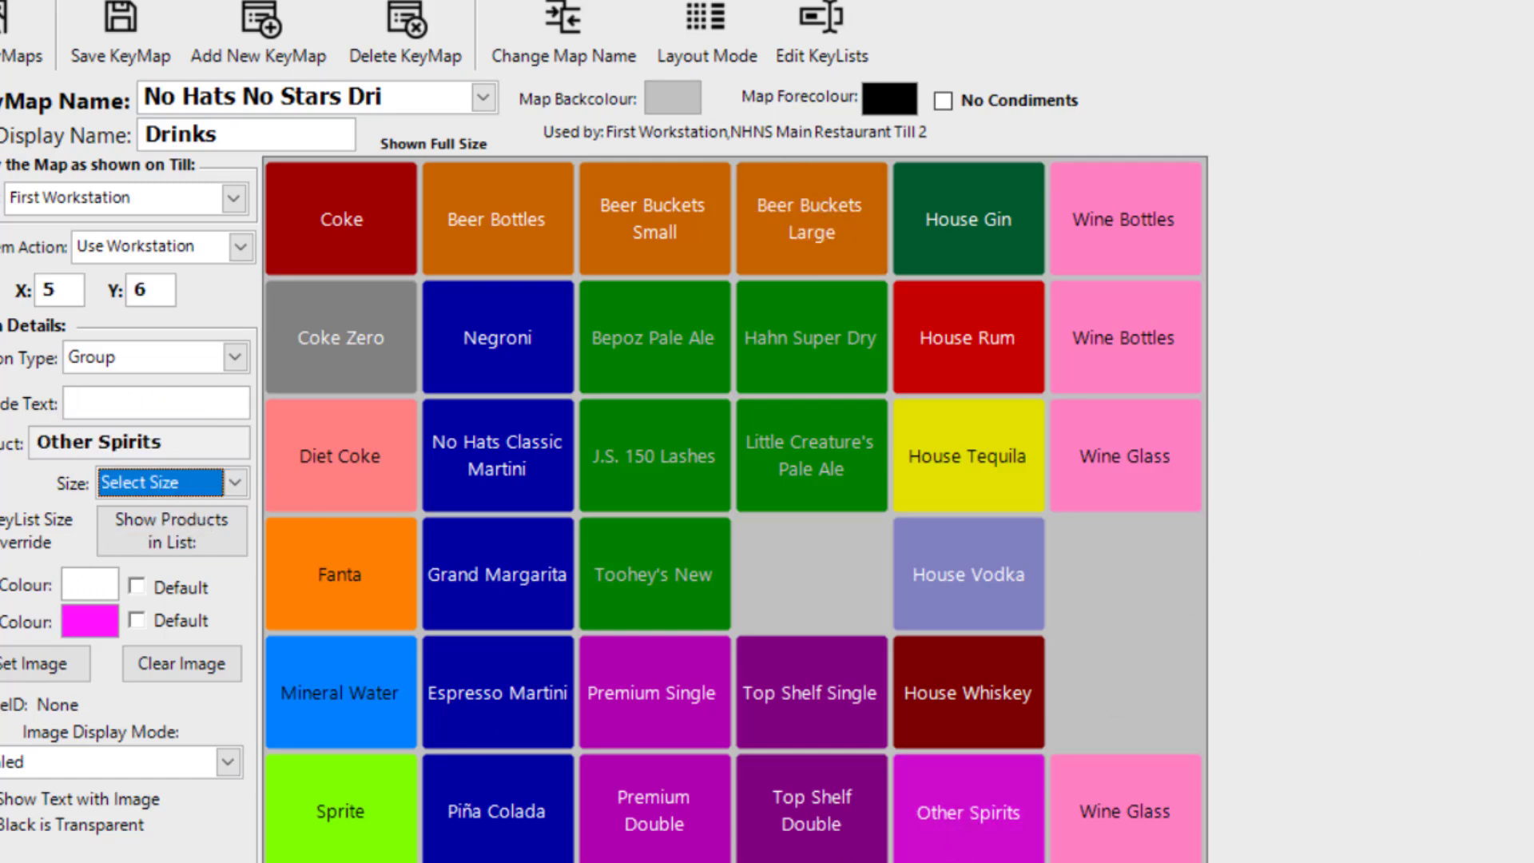
pyautogui.press('super')
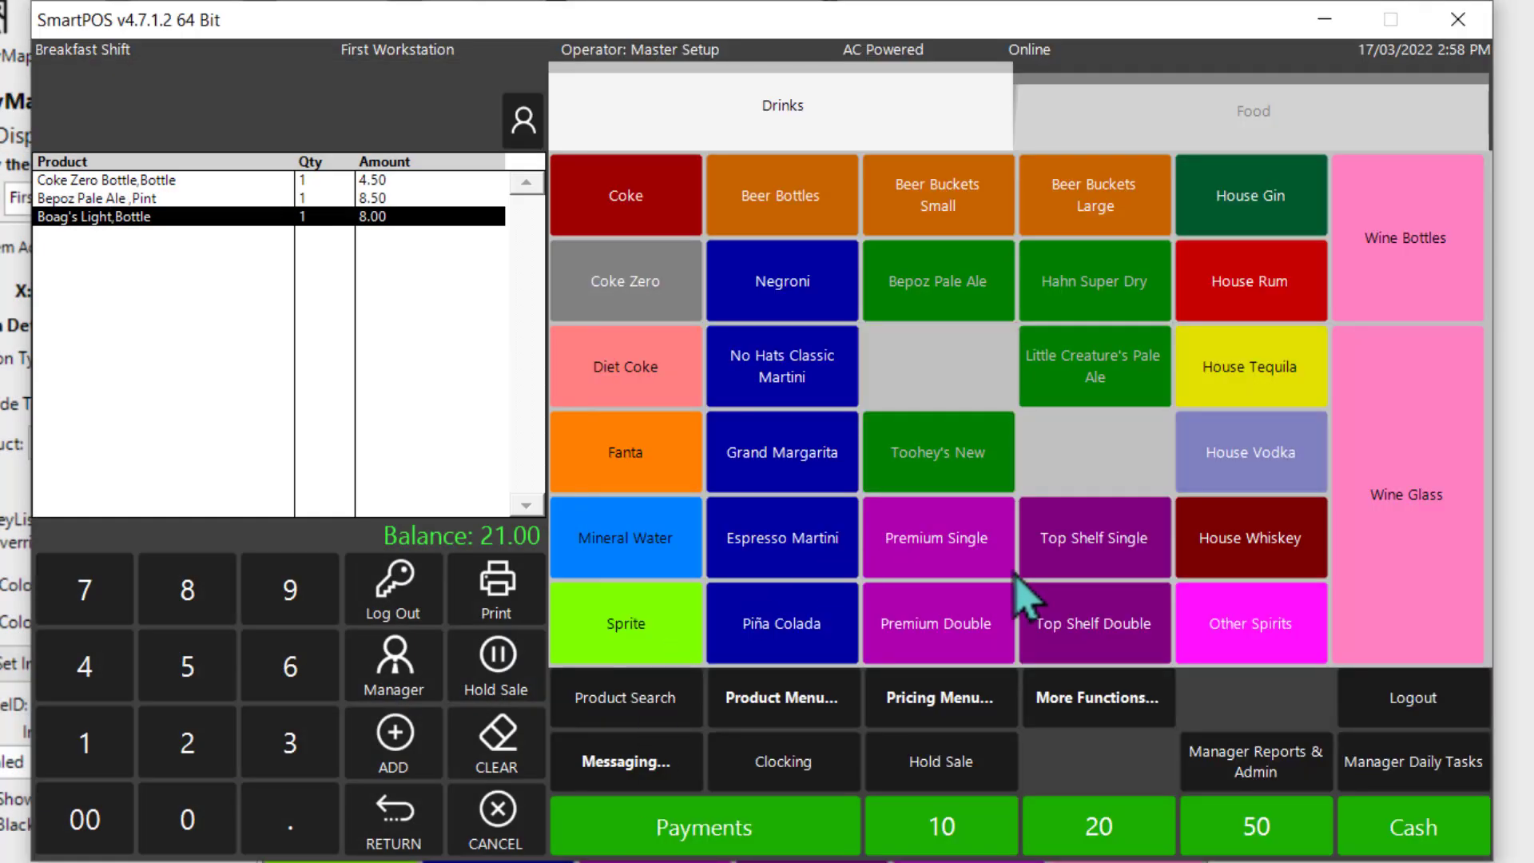
pyautogui.click(1240, 640)
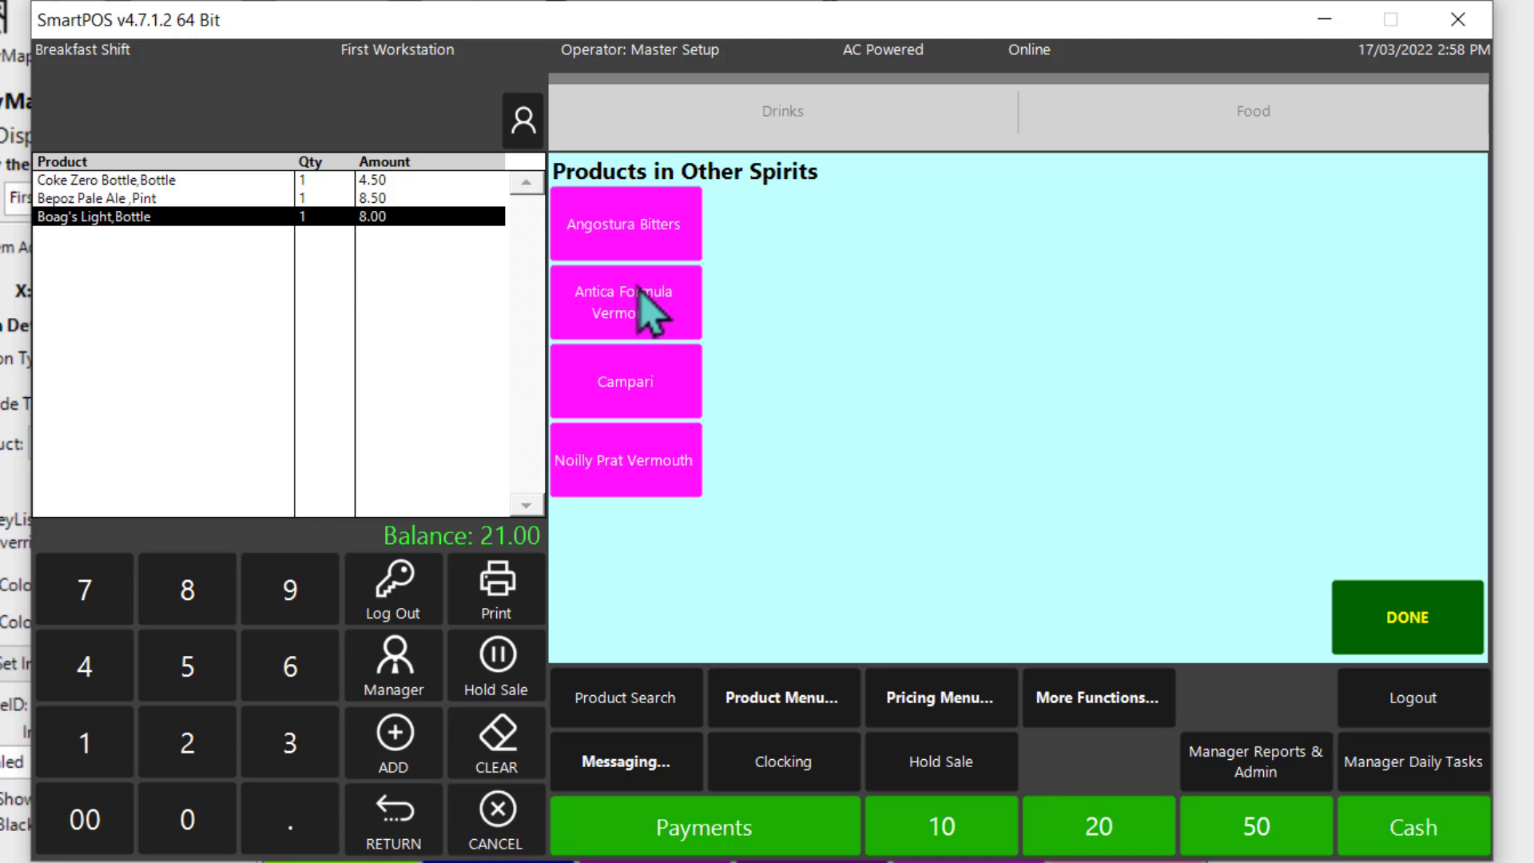
pyautogui.click(688, 237)
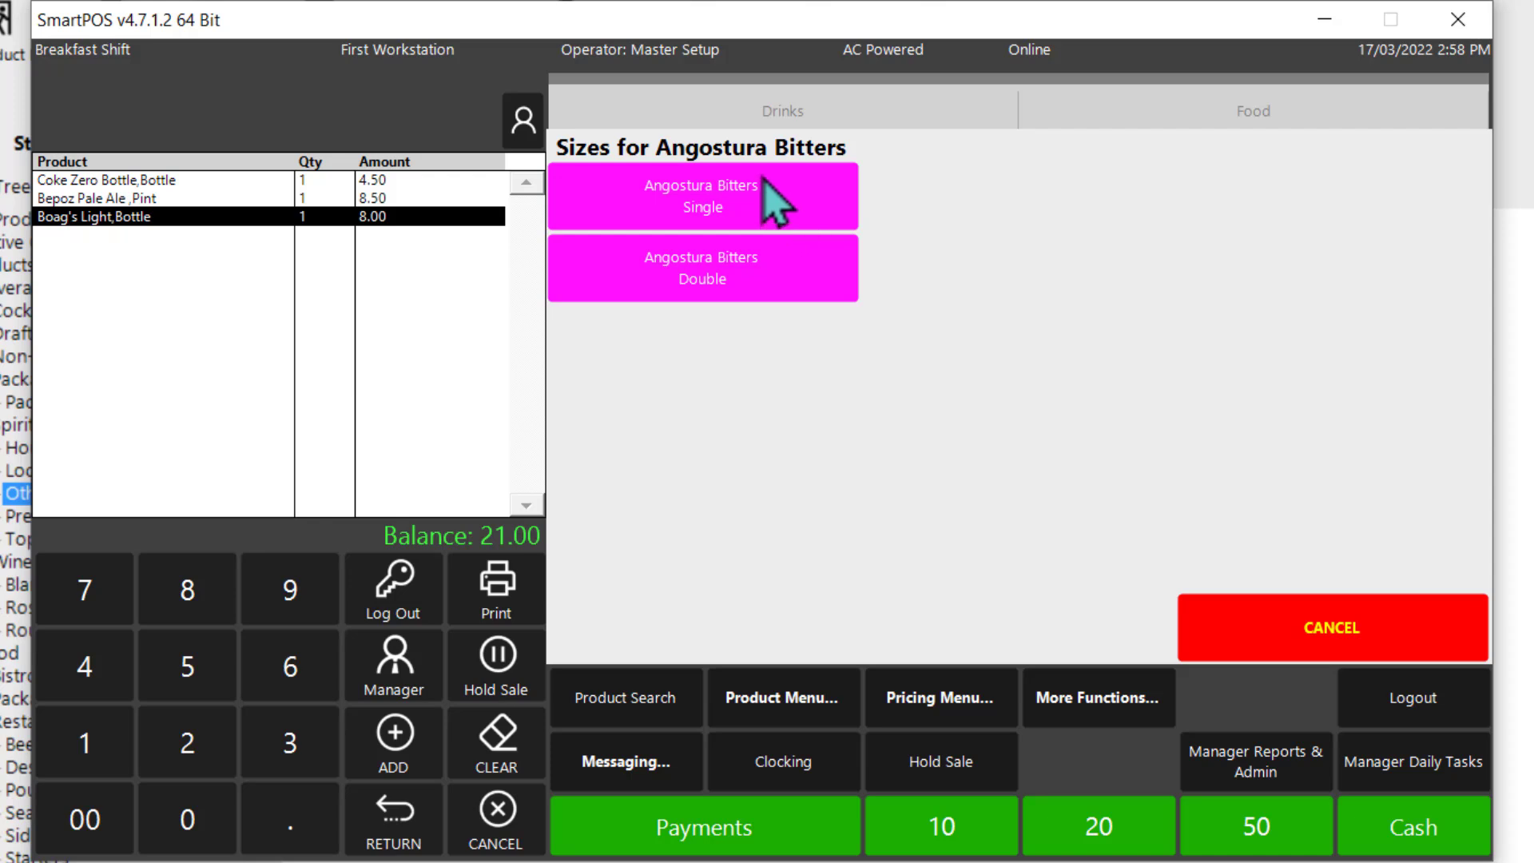
pyautogui.click(772, 201)
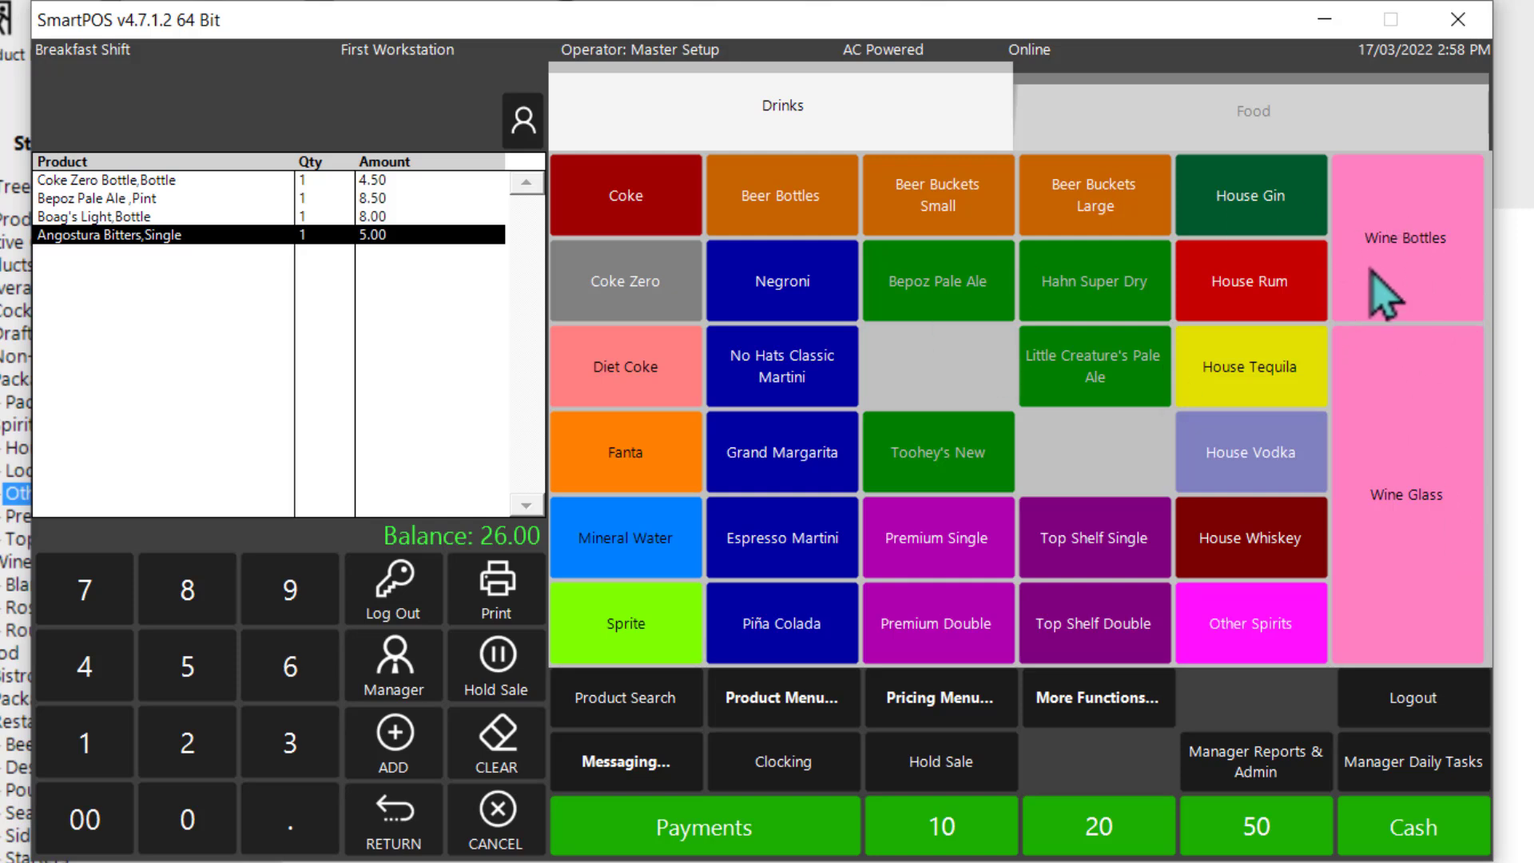
# Step: Add a bottle of Malbec and a glass of Vergajolo to the sale
pyautogui.click(1422, 246)
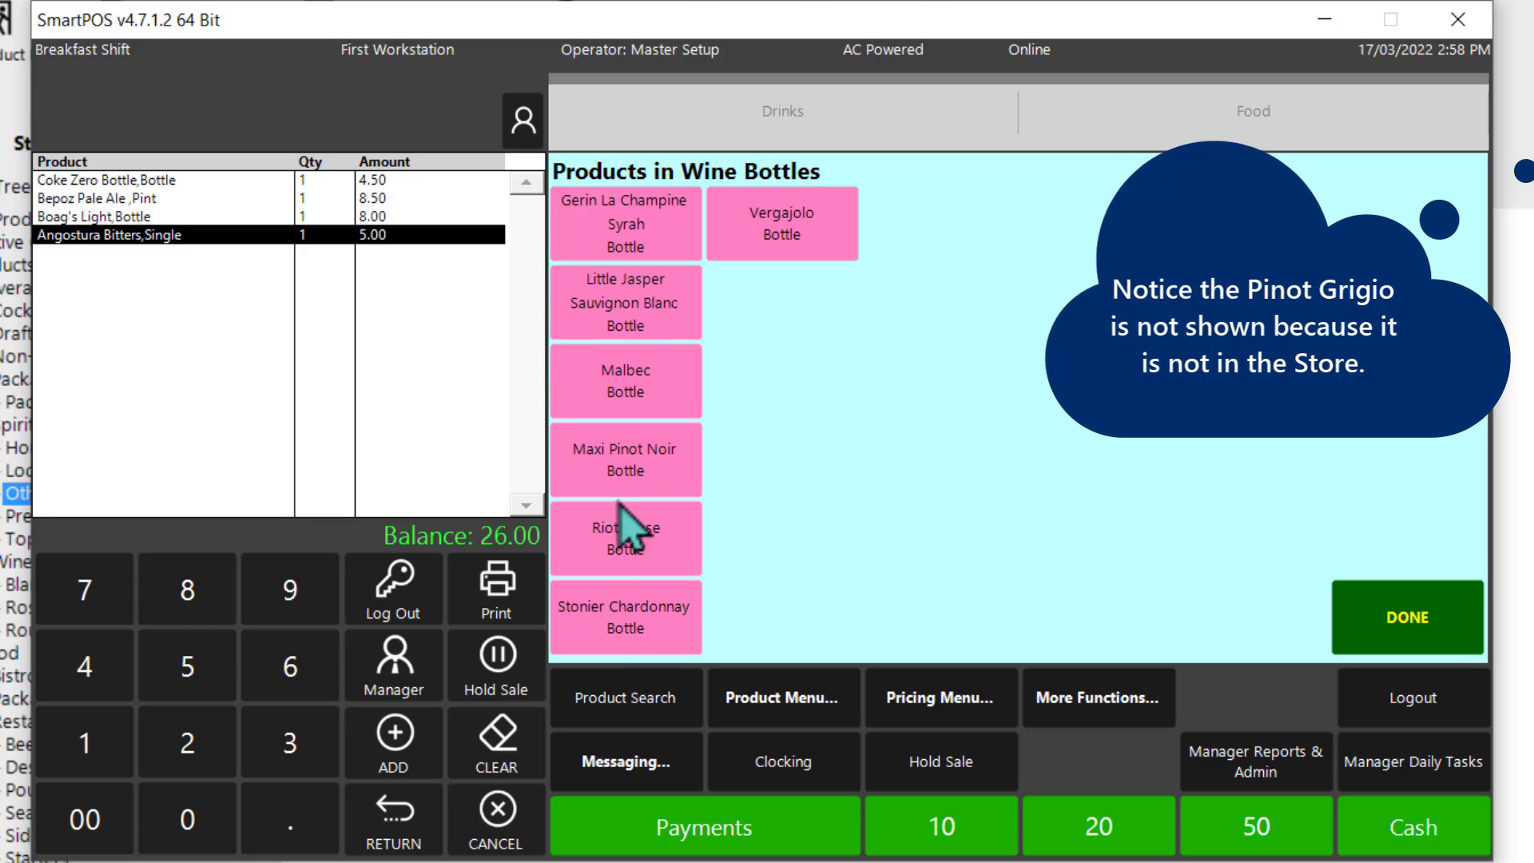
pyautogui.click(626, 403)
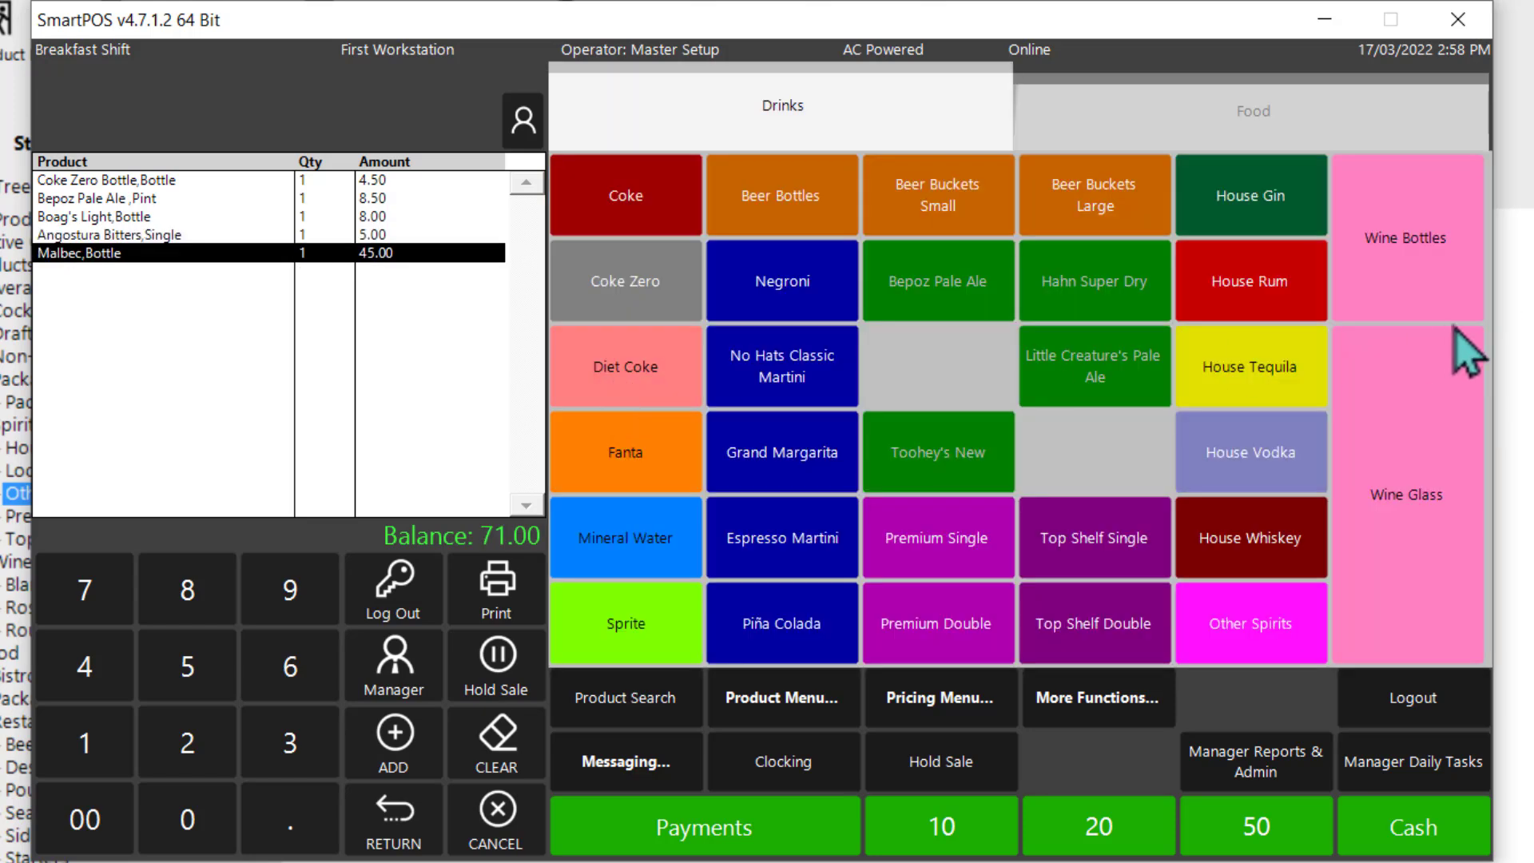
pyautogui.click(1420, 478)
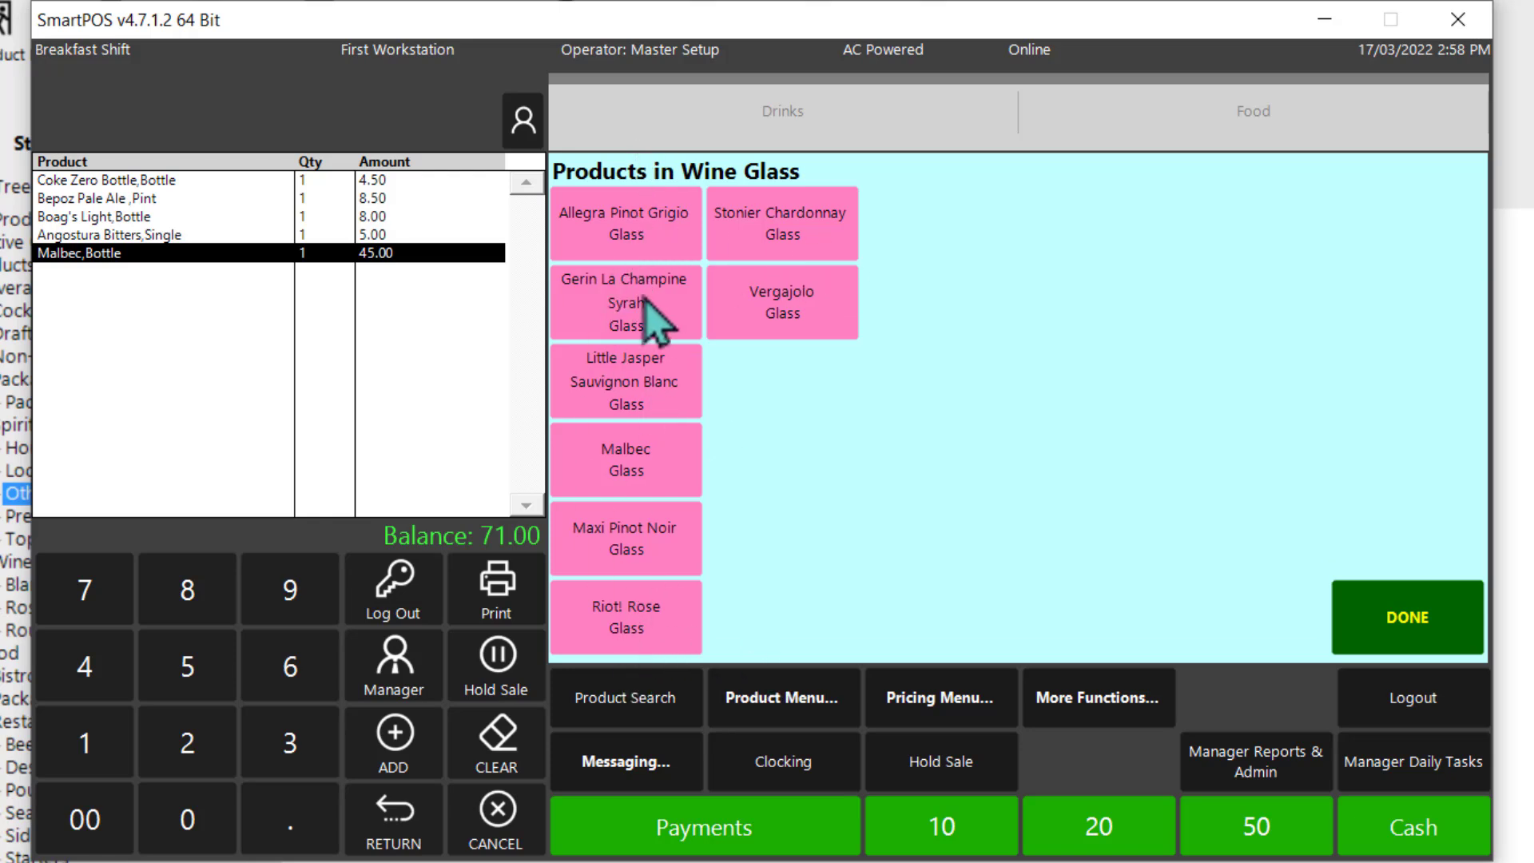
pyautogui.click(793, 319)
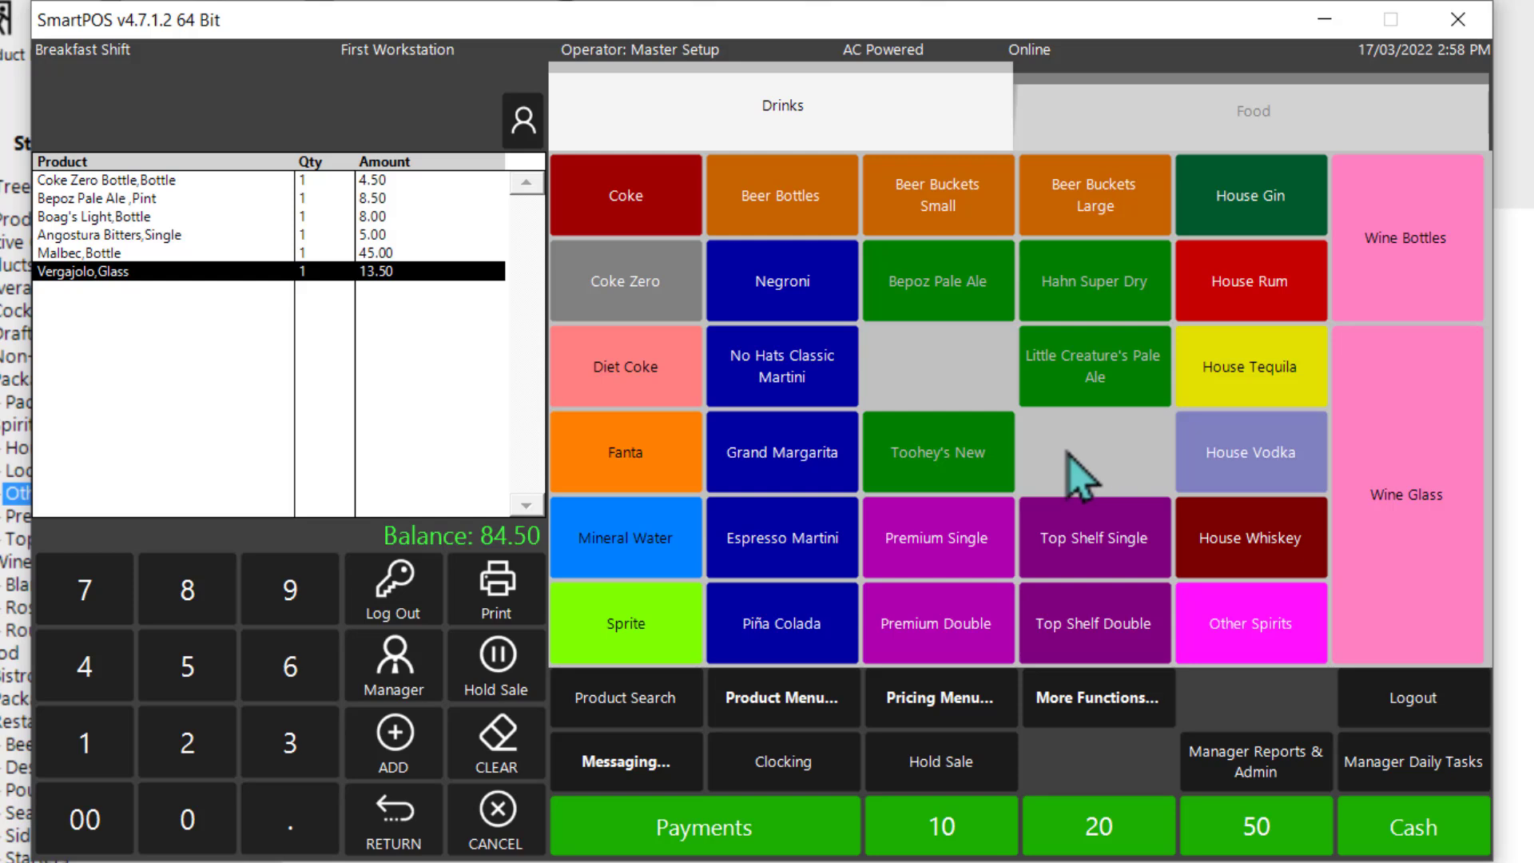
# Step: Add the Chef's Special Beef Dish from the Food keymap to the sale, cooked medium rare with no starch
pyautogui.click(1181, 128)
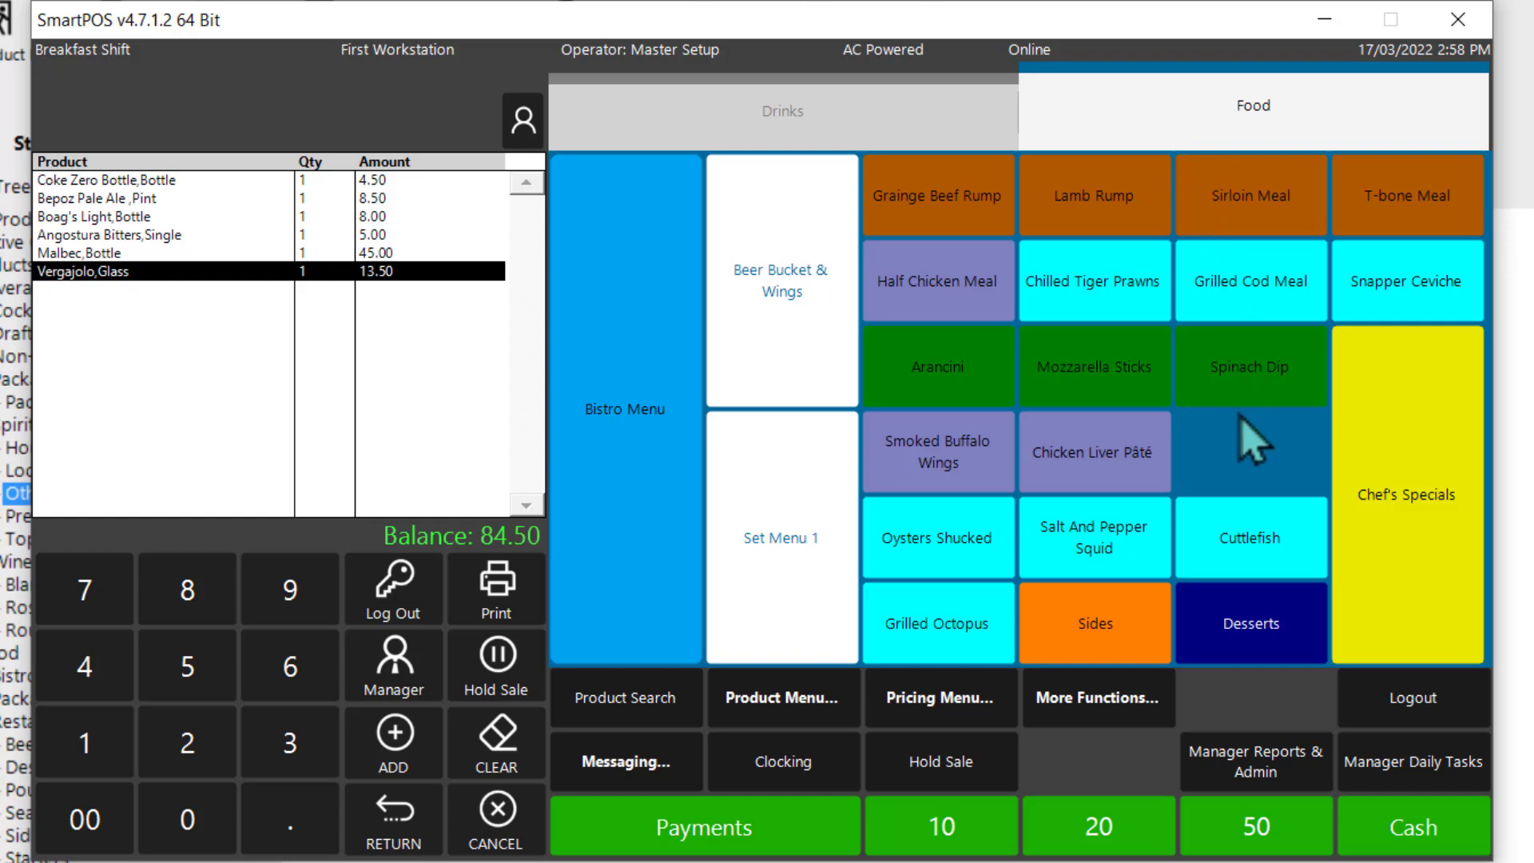
pyautogui.click(1410, 499)
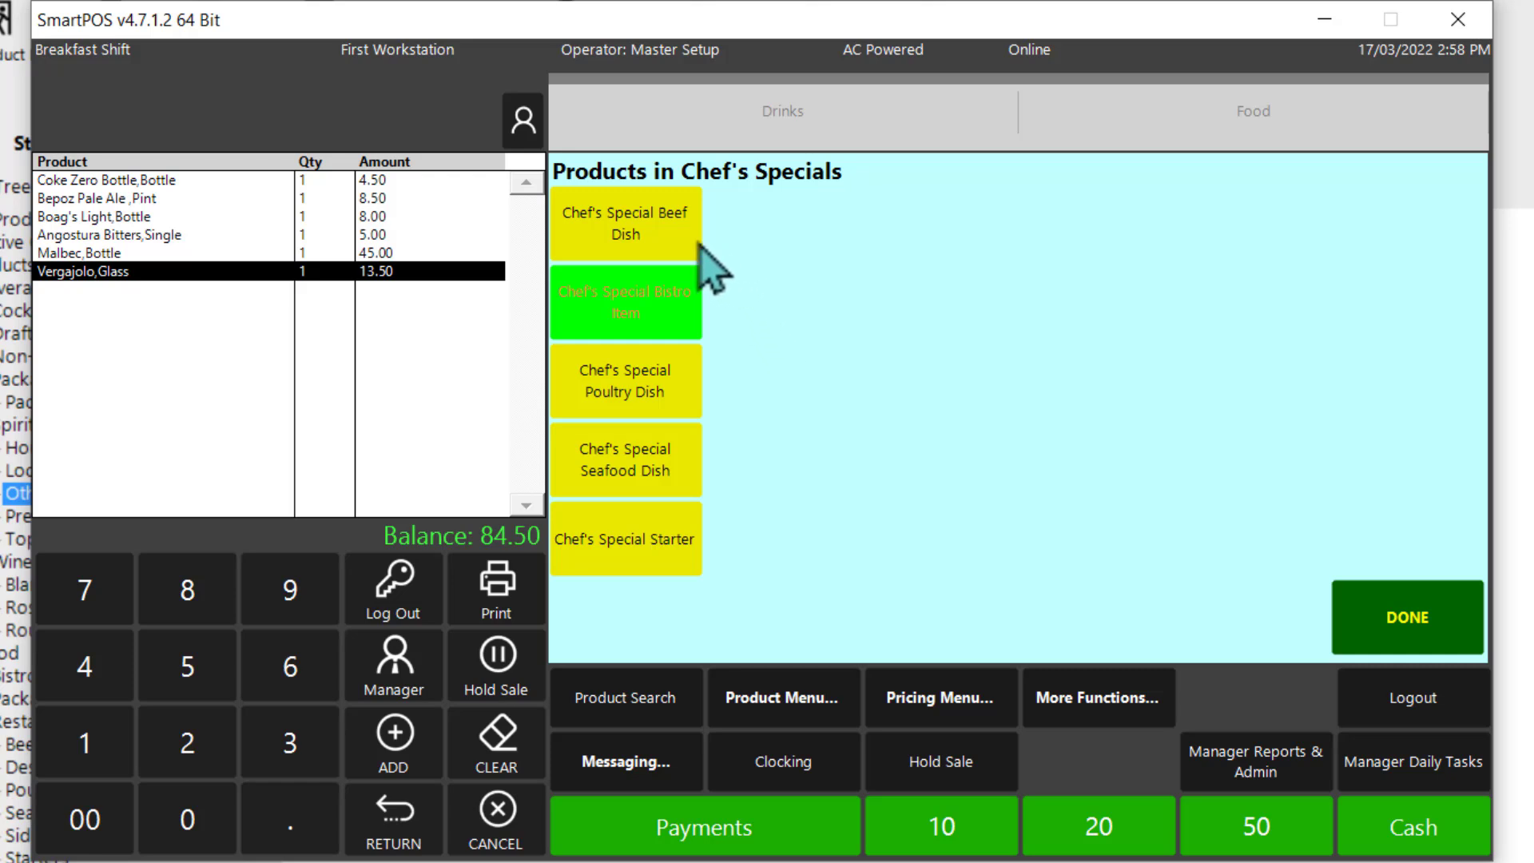
pyautogui.click(652, 240)
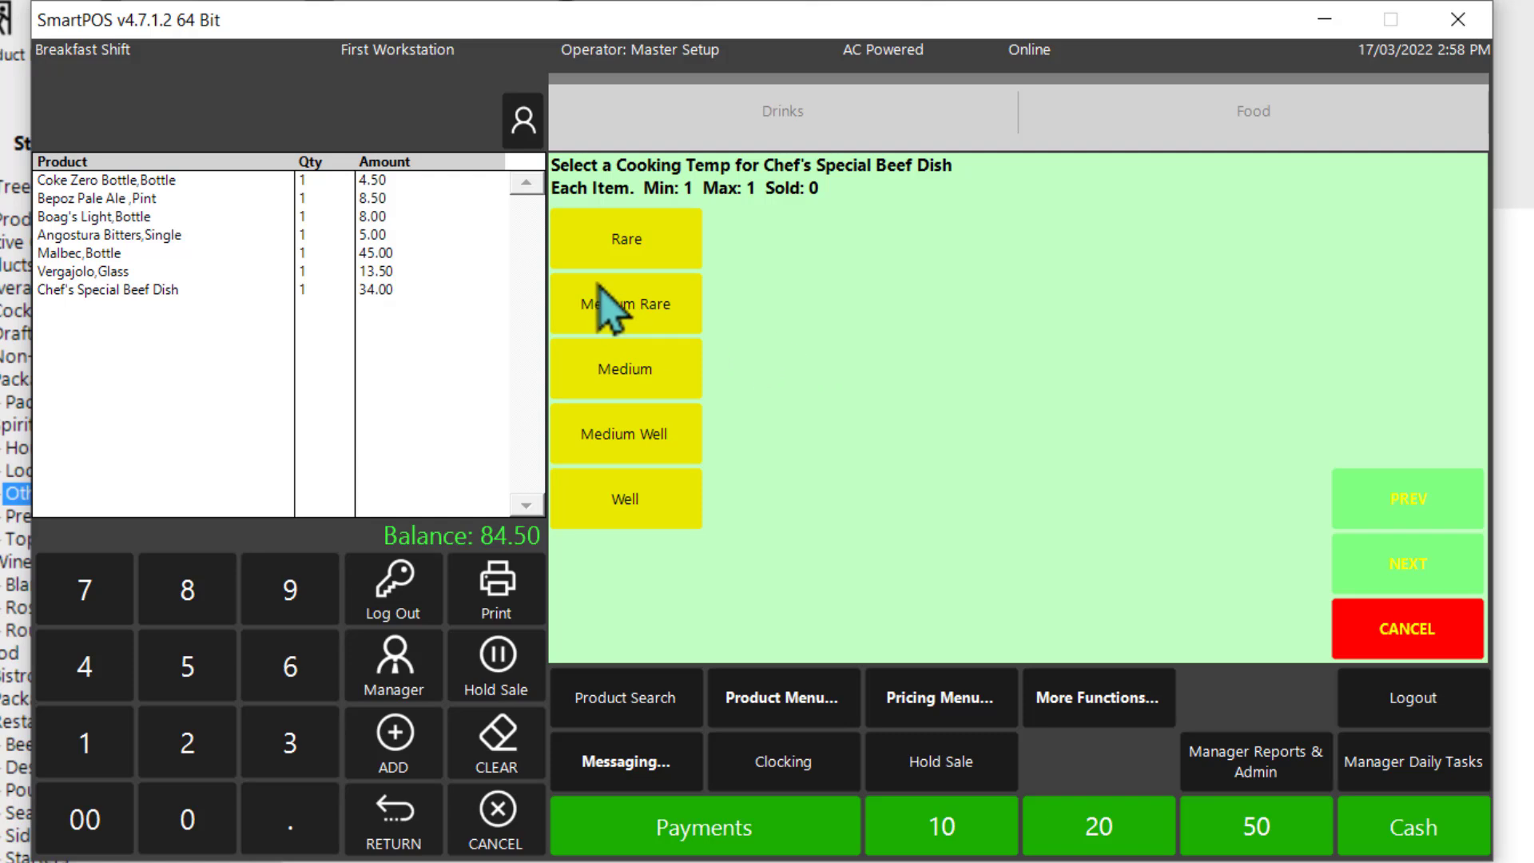
pyautogui.click(635, 319)
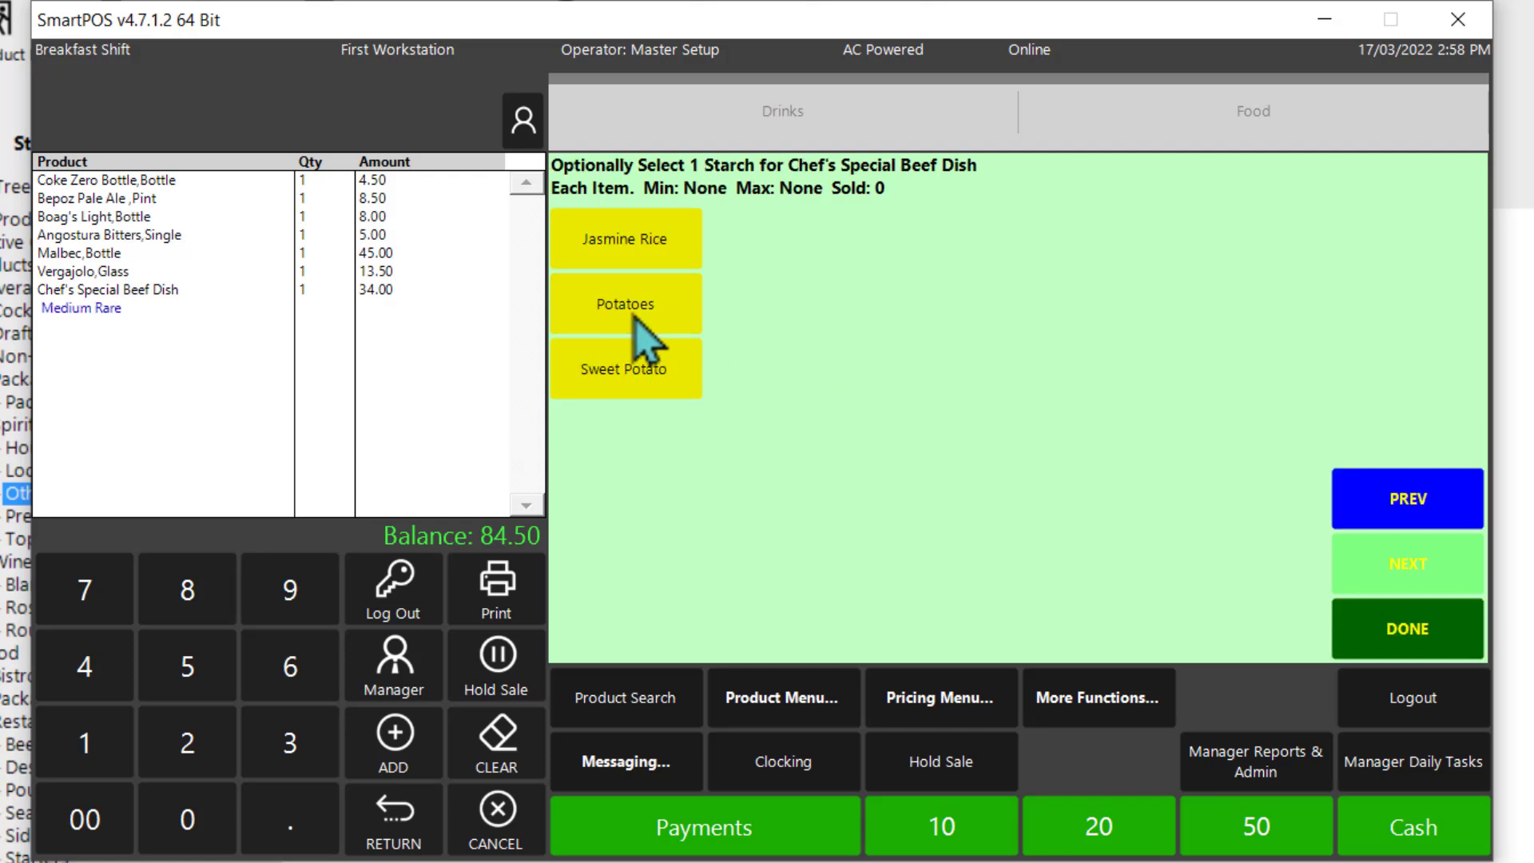
pyautogui.click(1358, 639)
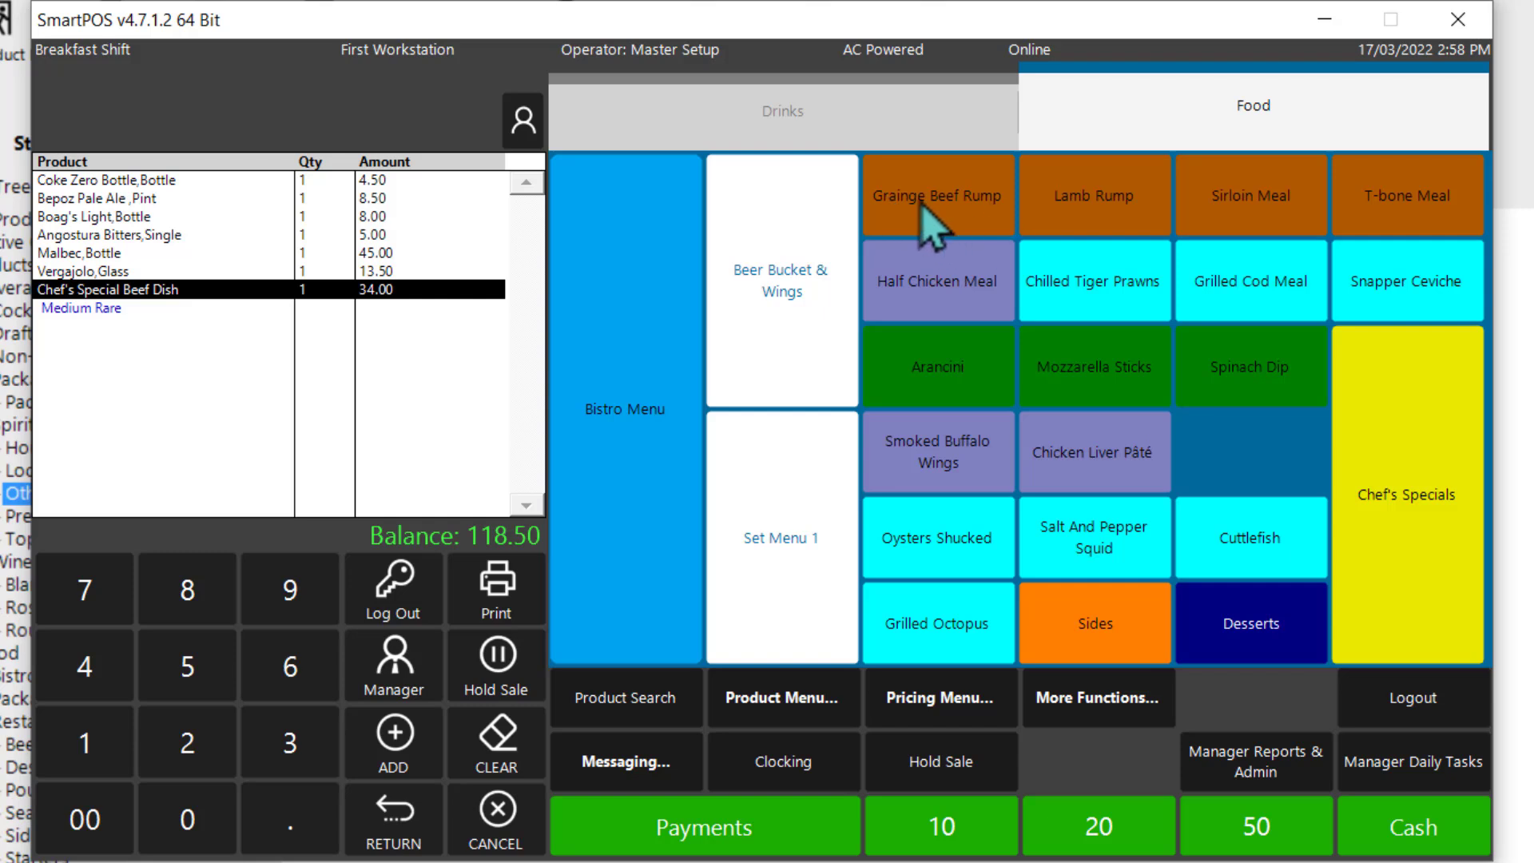
pyautogui.click(929, 228)
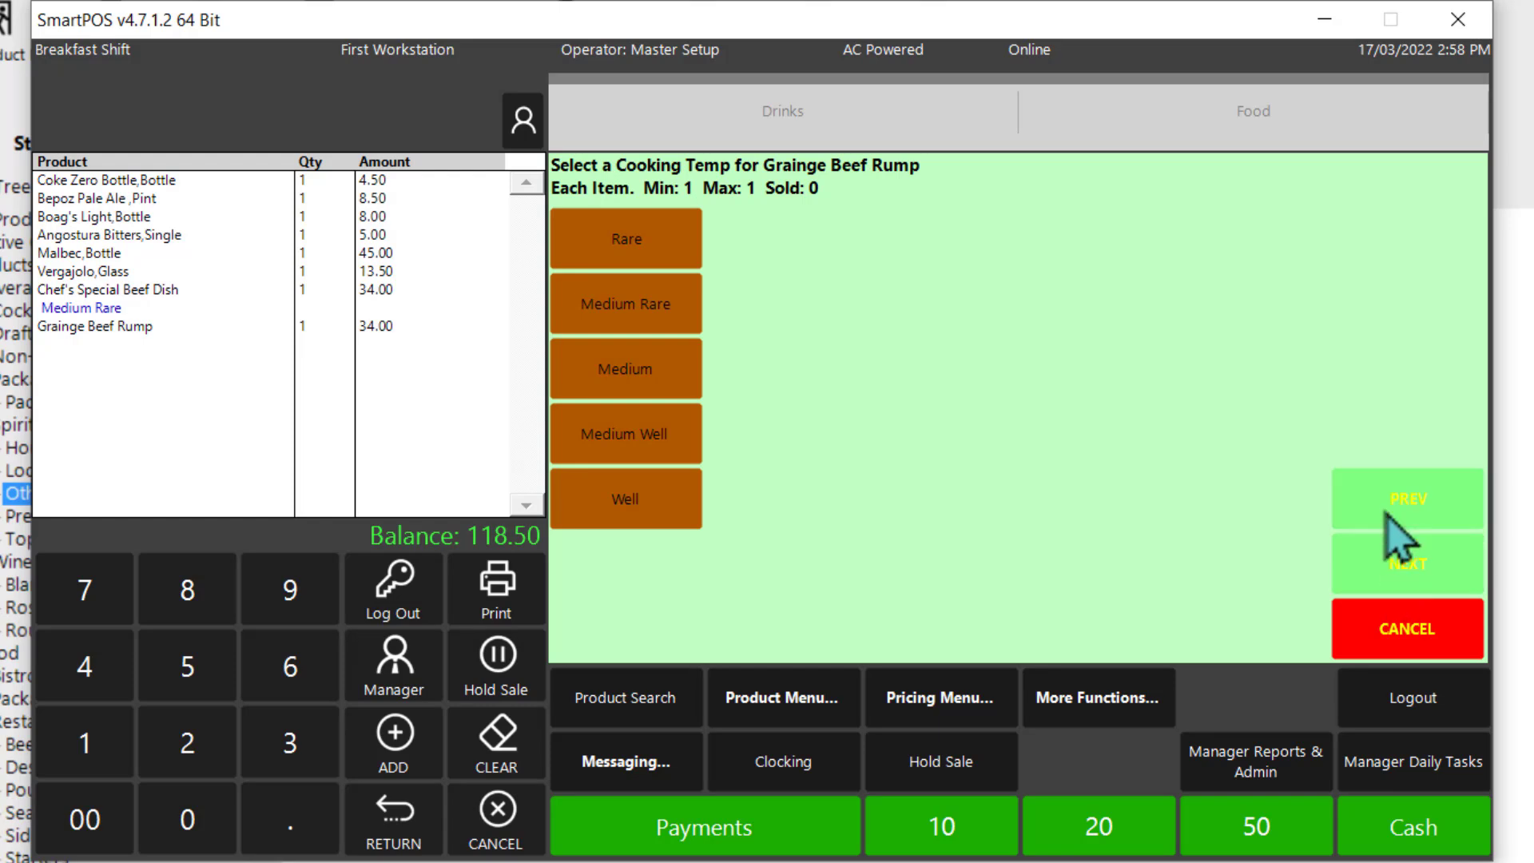
pyautogui.click(1409, 577)
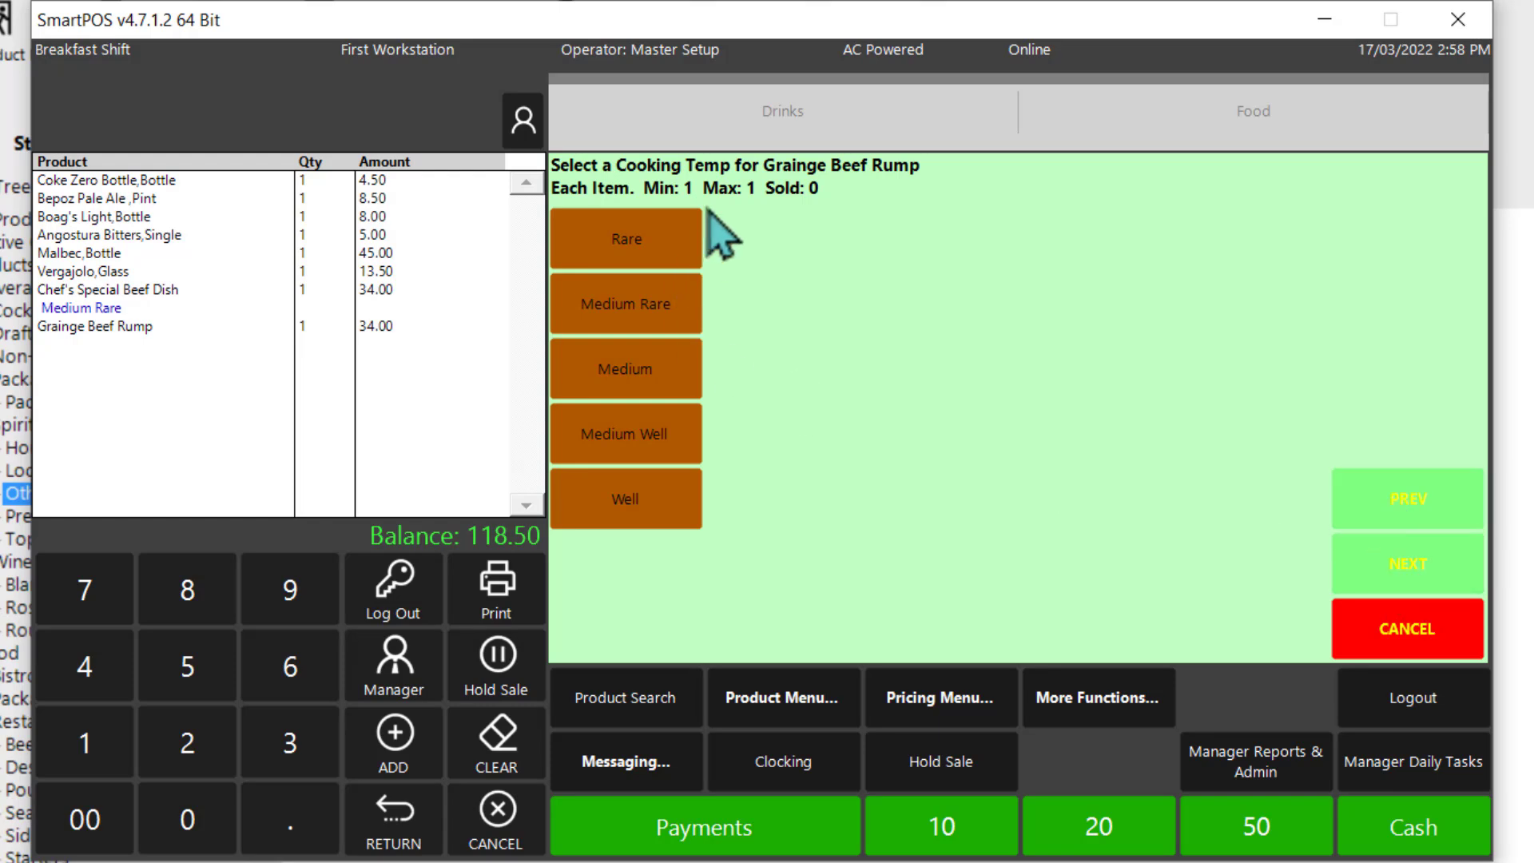
pyautogui.click(1376, 644)
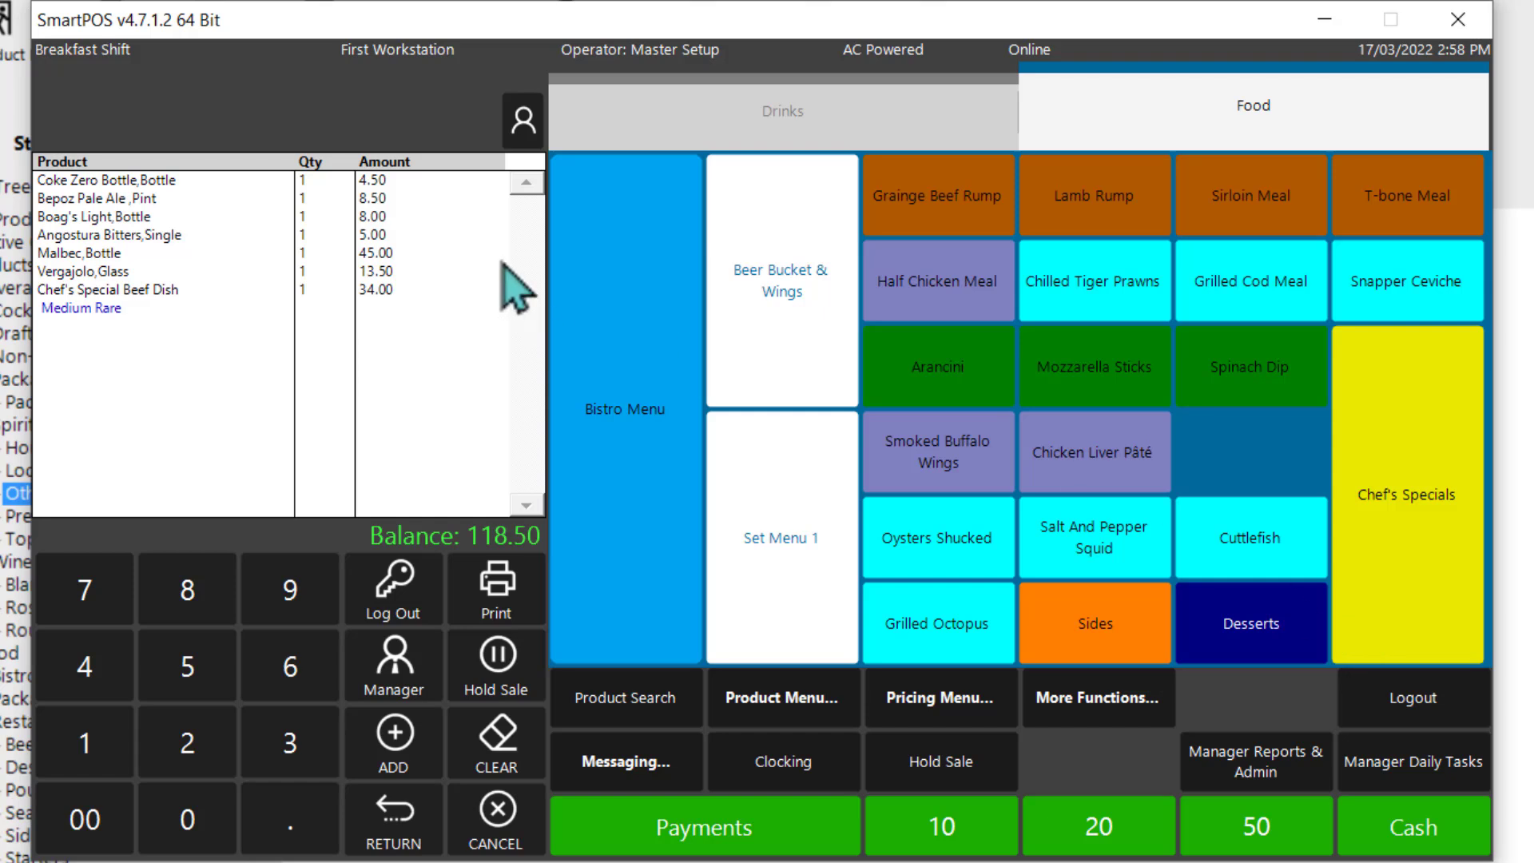
# Step: Add a Grainge Beef Rump to the sale, cooked medium rare with Roast Sweet Potato
pyautogui.click(927, 196)
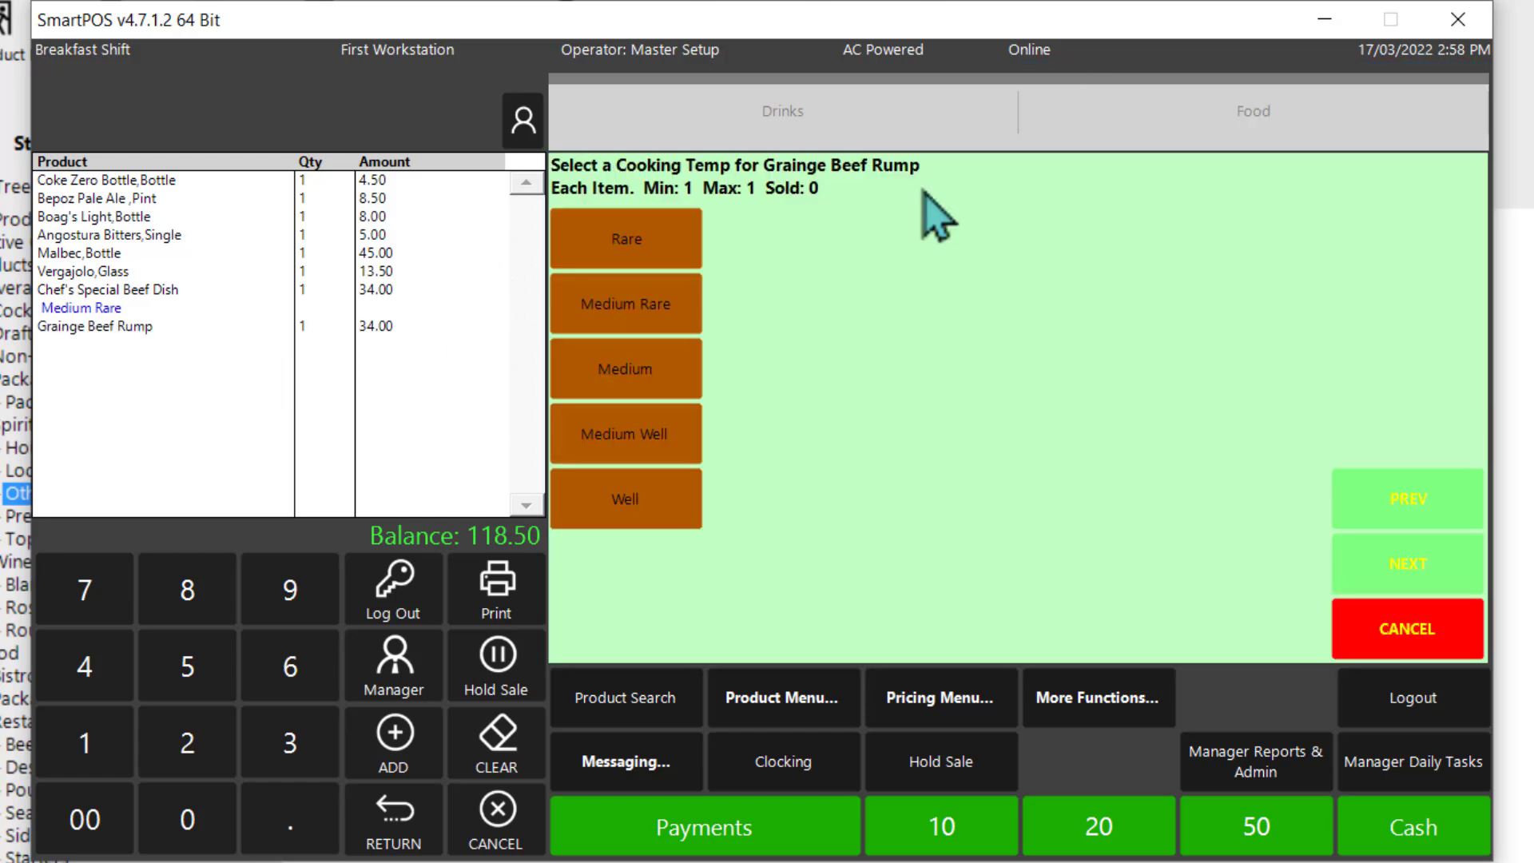
pyautogui.click(639, 320)
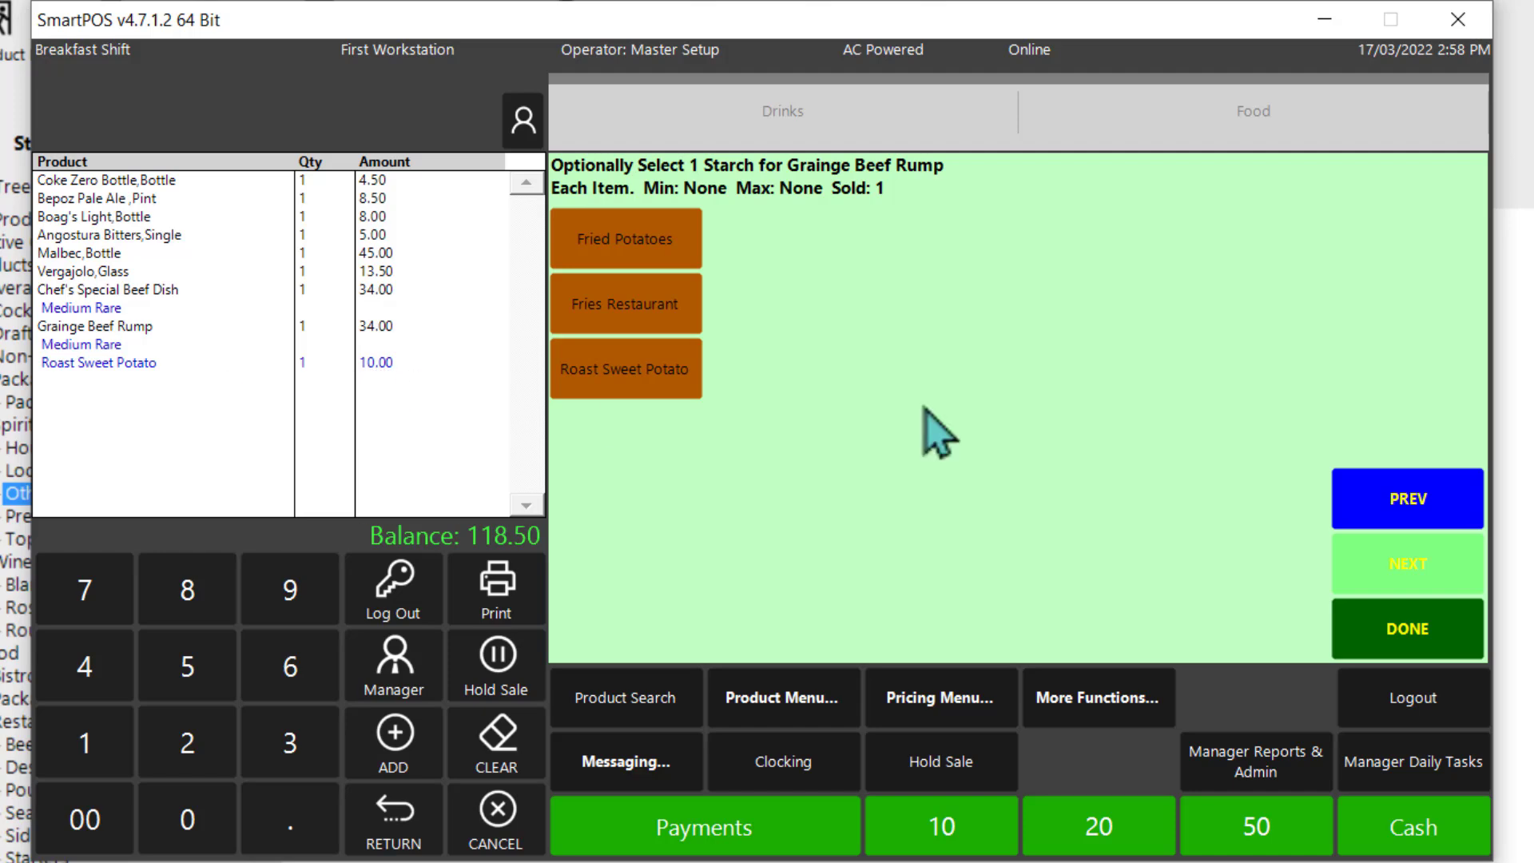
# Step: Open the condiments list of Side Options in the back office Misc. Mods group, declining to view the products that use it
pyautogui.click(1527, 451)
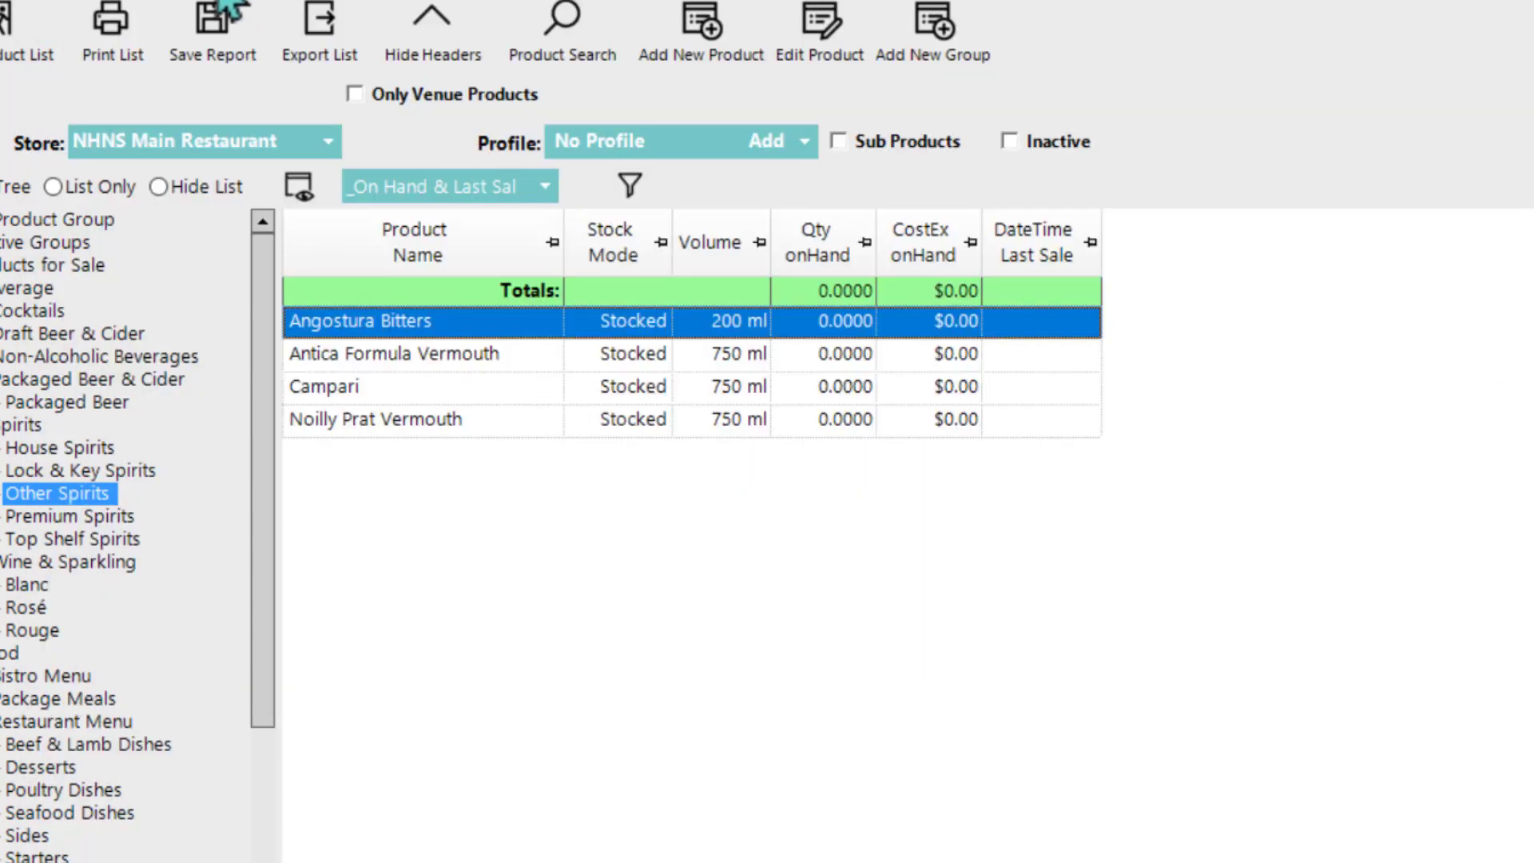
pyautogui.moveTo(274, 455); pyautogui.dragTo(284, 707)
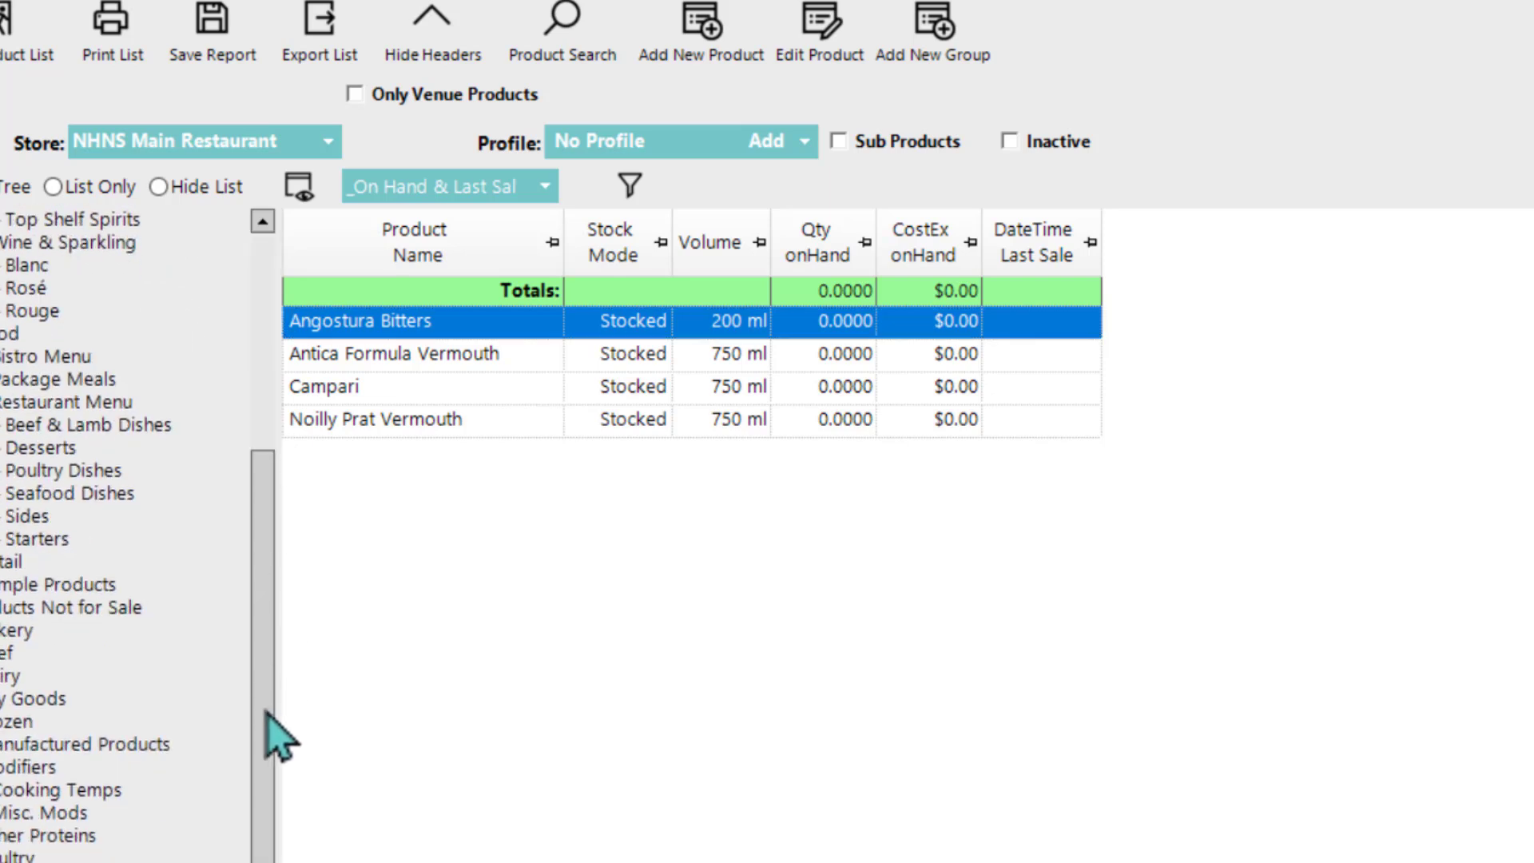
pyautogui.click(44, 813)
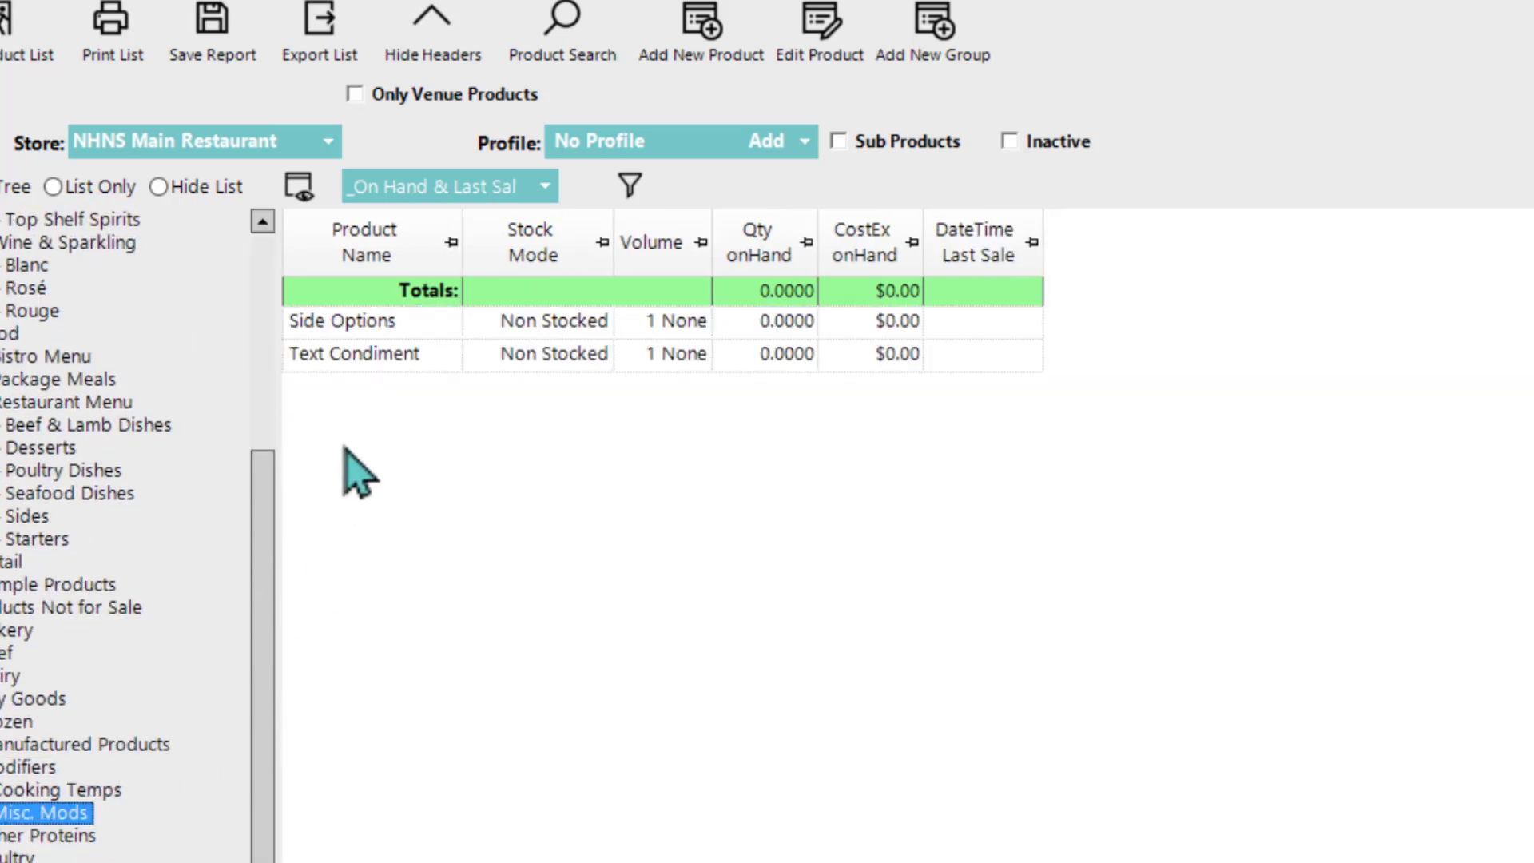
pyautogui.doubleClick(360, 329)
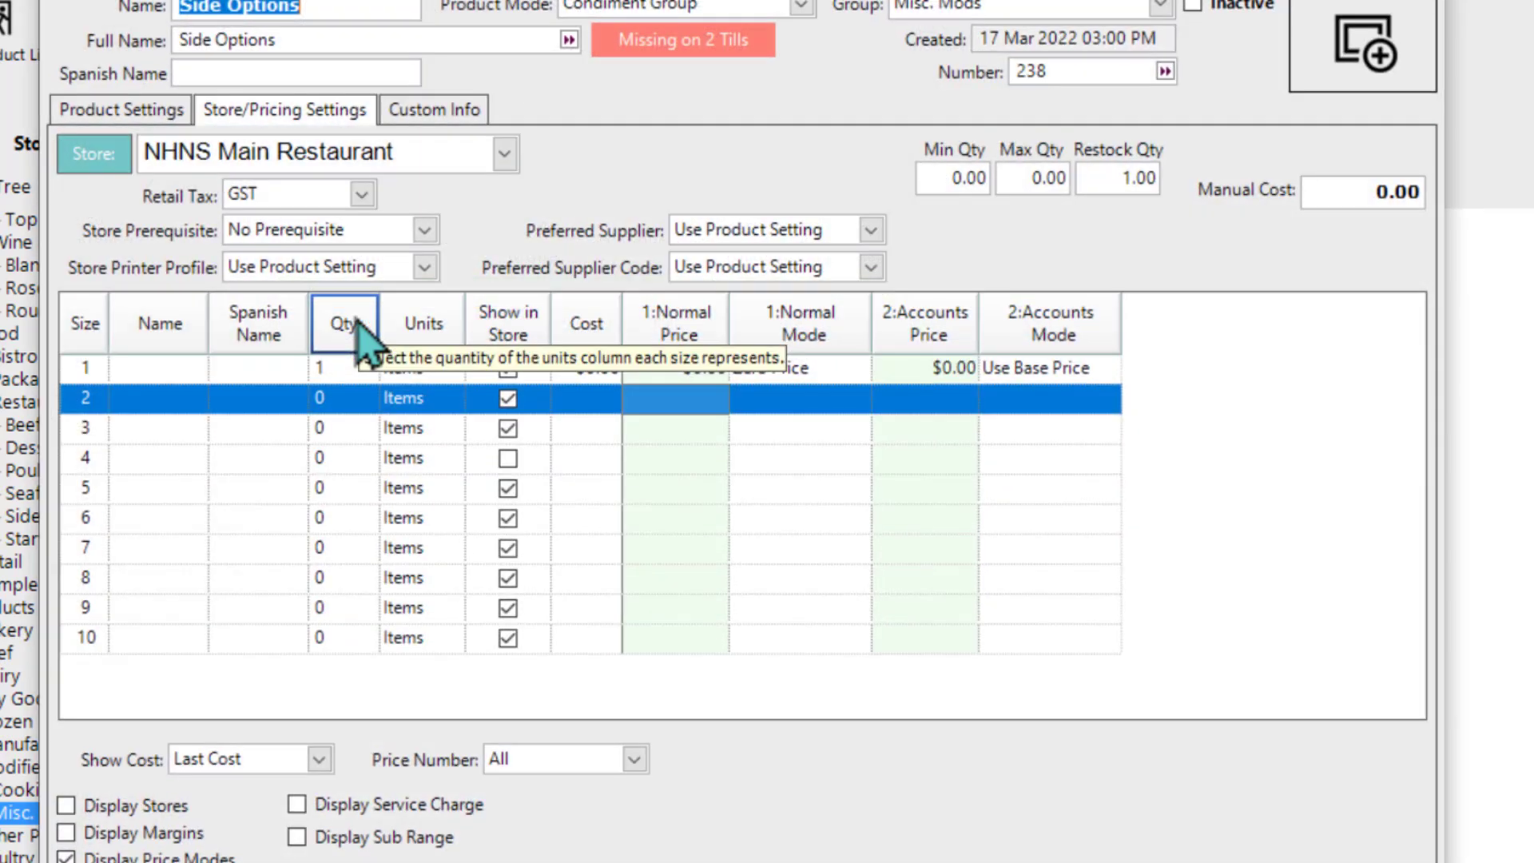
pyautogui.click(128, 113)
pyautogui.click(995, 160)
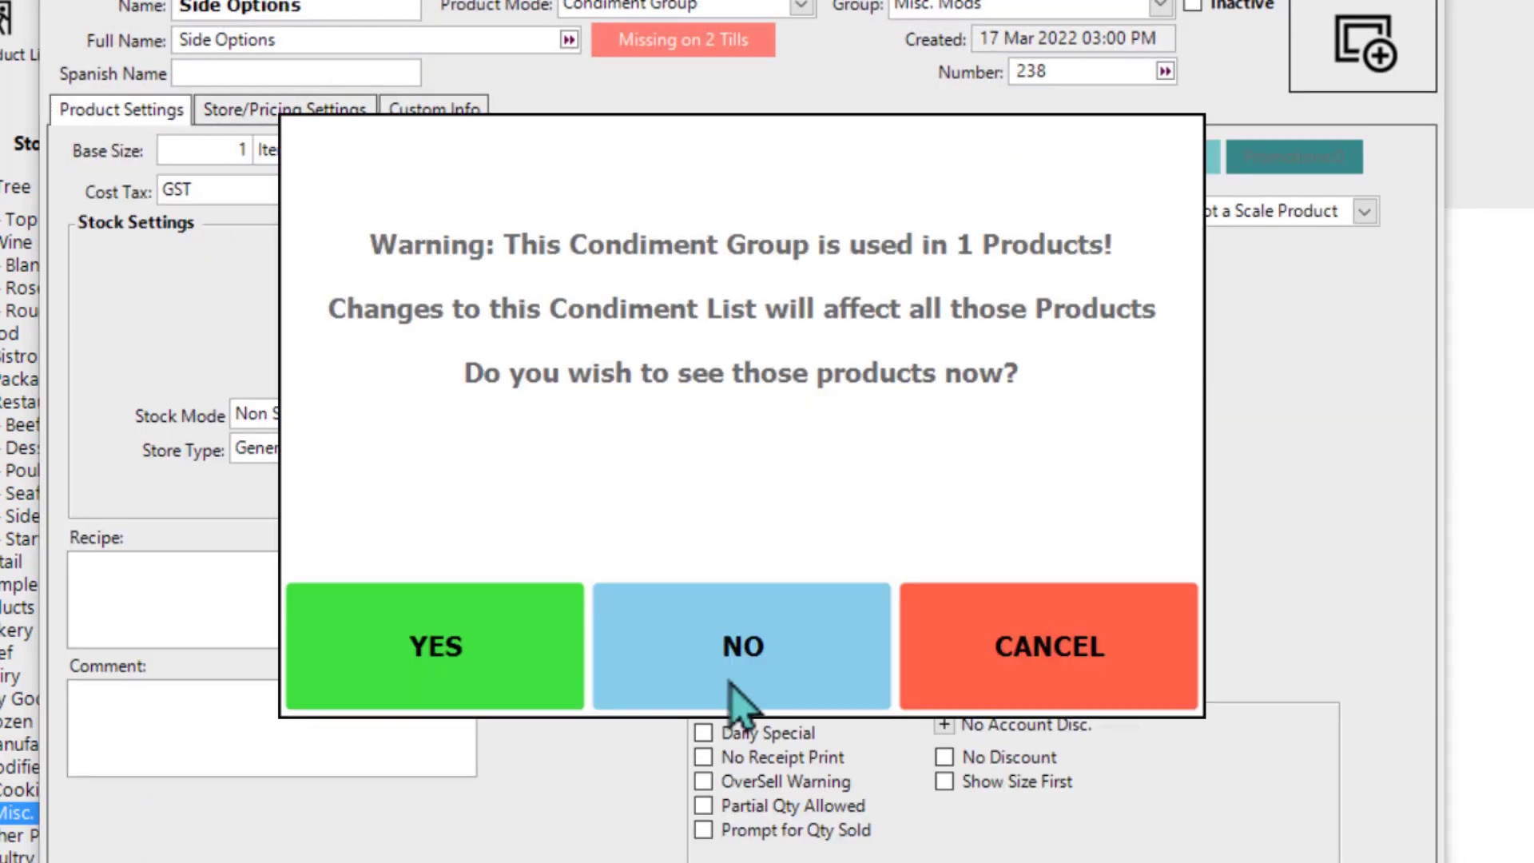
pyautogui.click(707, 645)
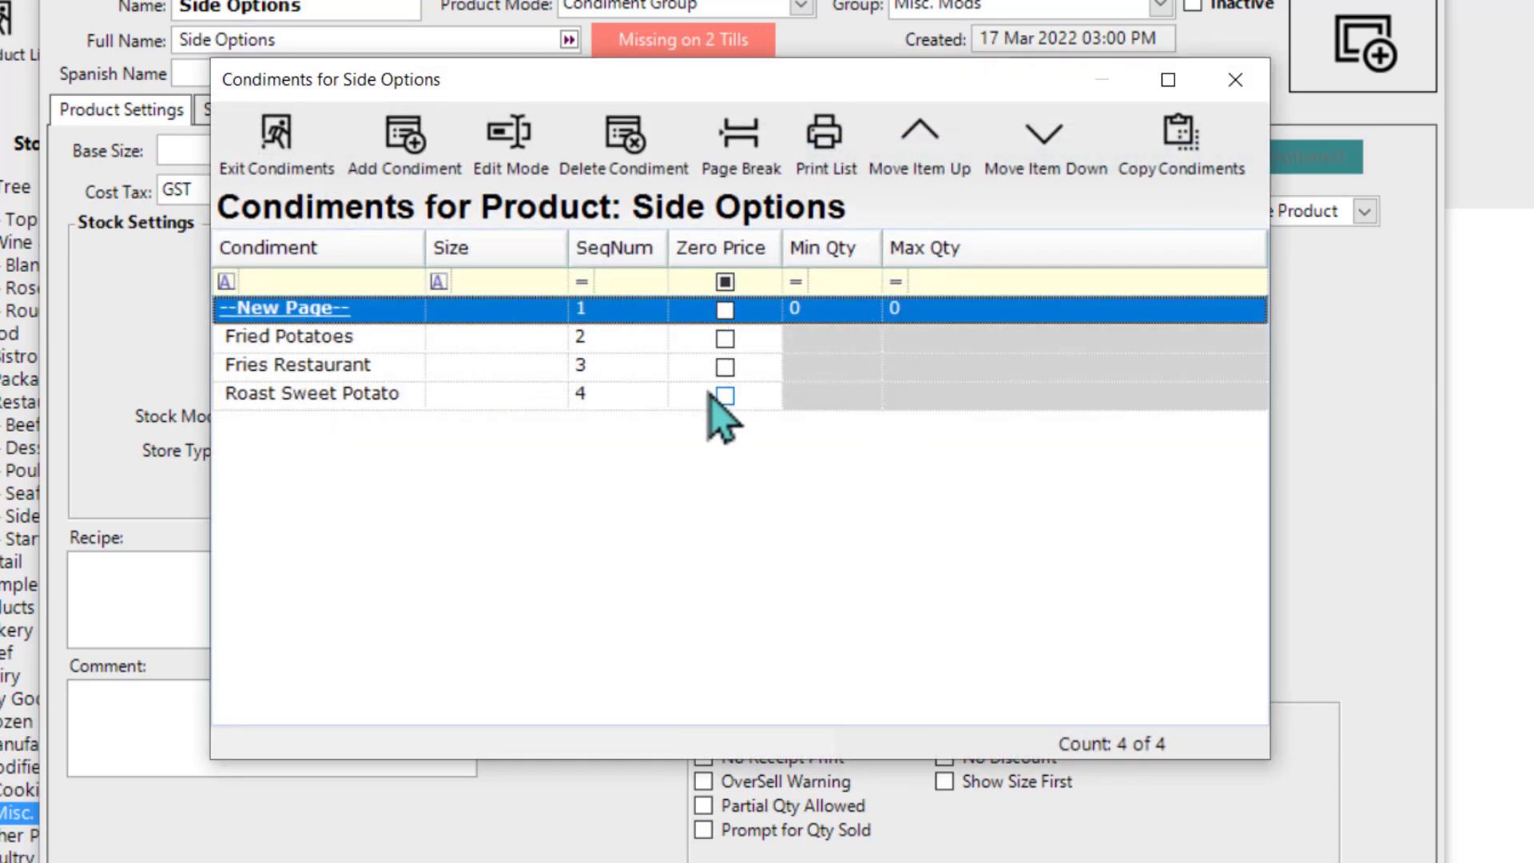
# Step: Check the Store/Pricing Settings of the Fries Restaurant condiment in the Side Options list
pyautogui.click(381, 369)
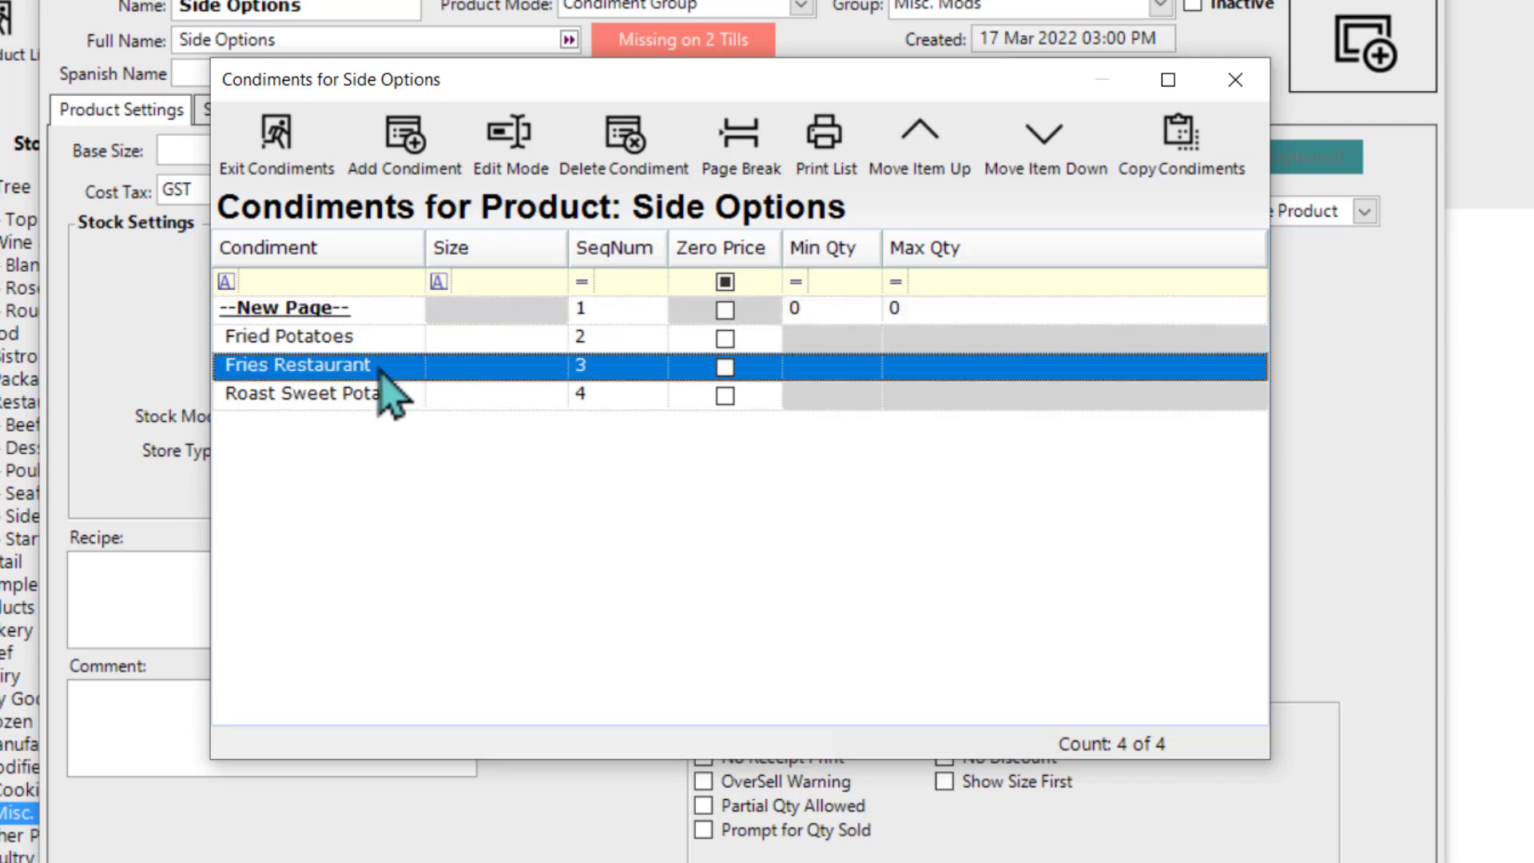
pyautogui.doubleClick(304, 369)
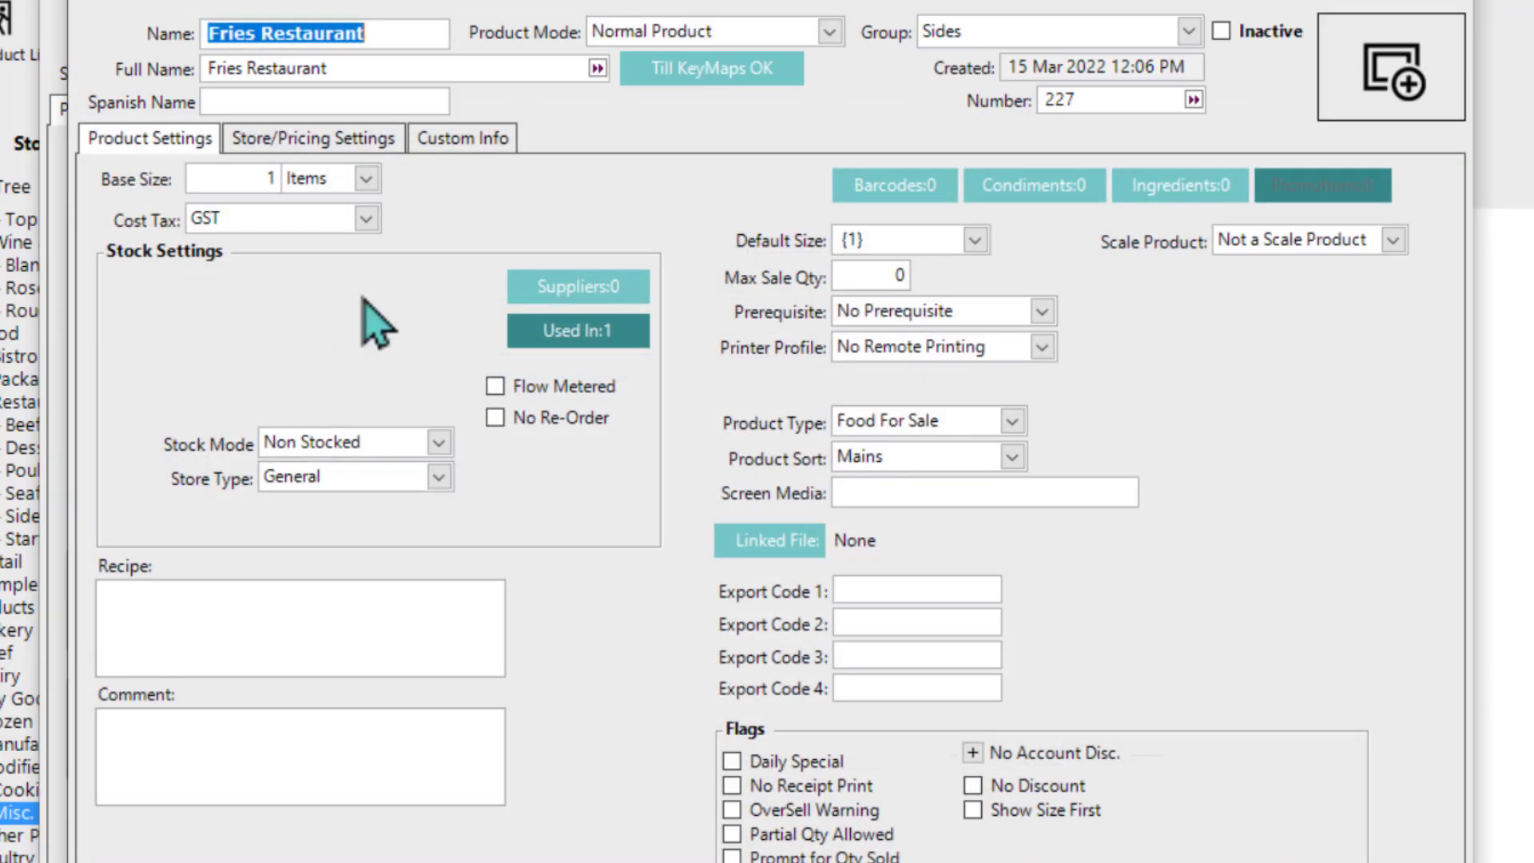
pyautogui.click(336, 142)
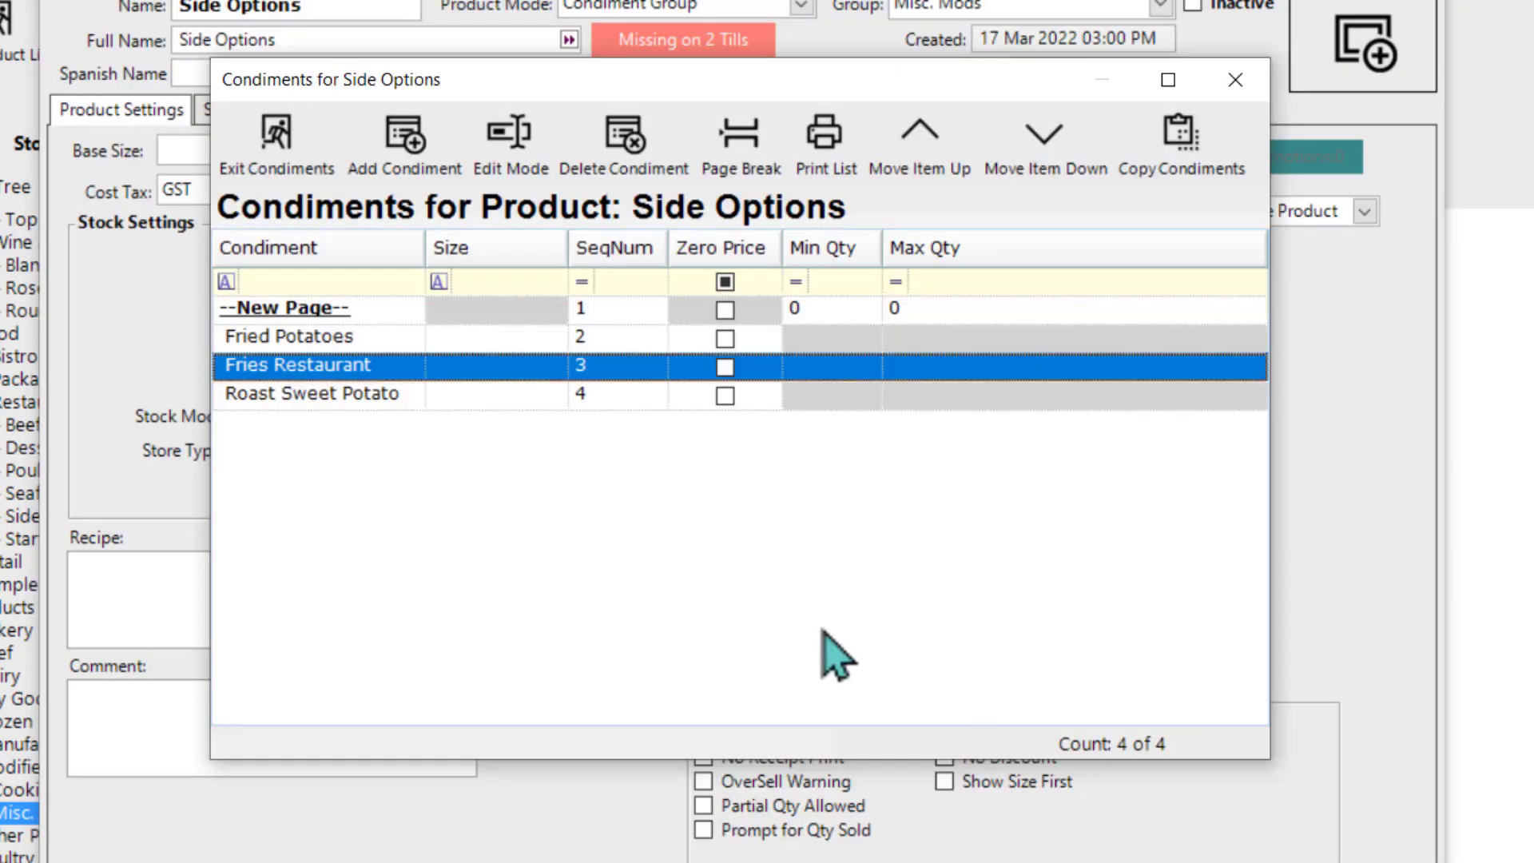
pyautogui.click(301, 153)
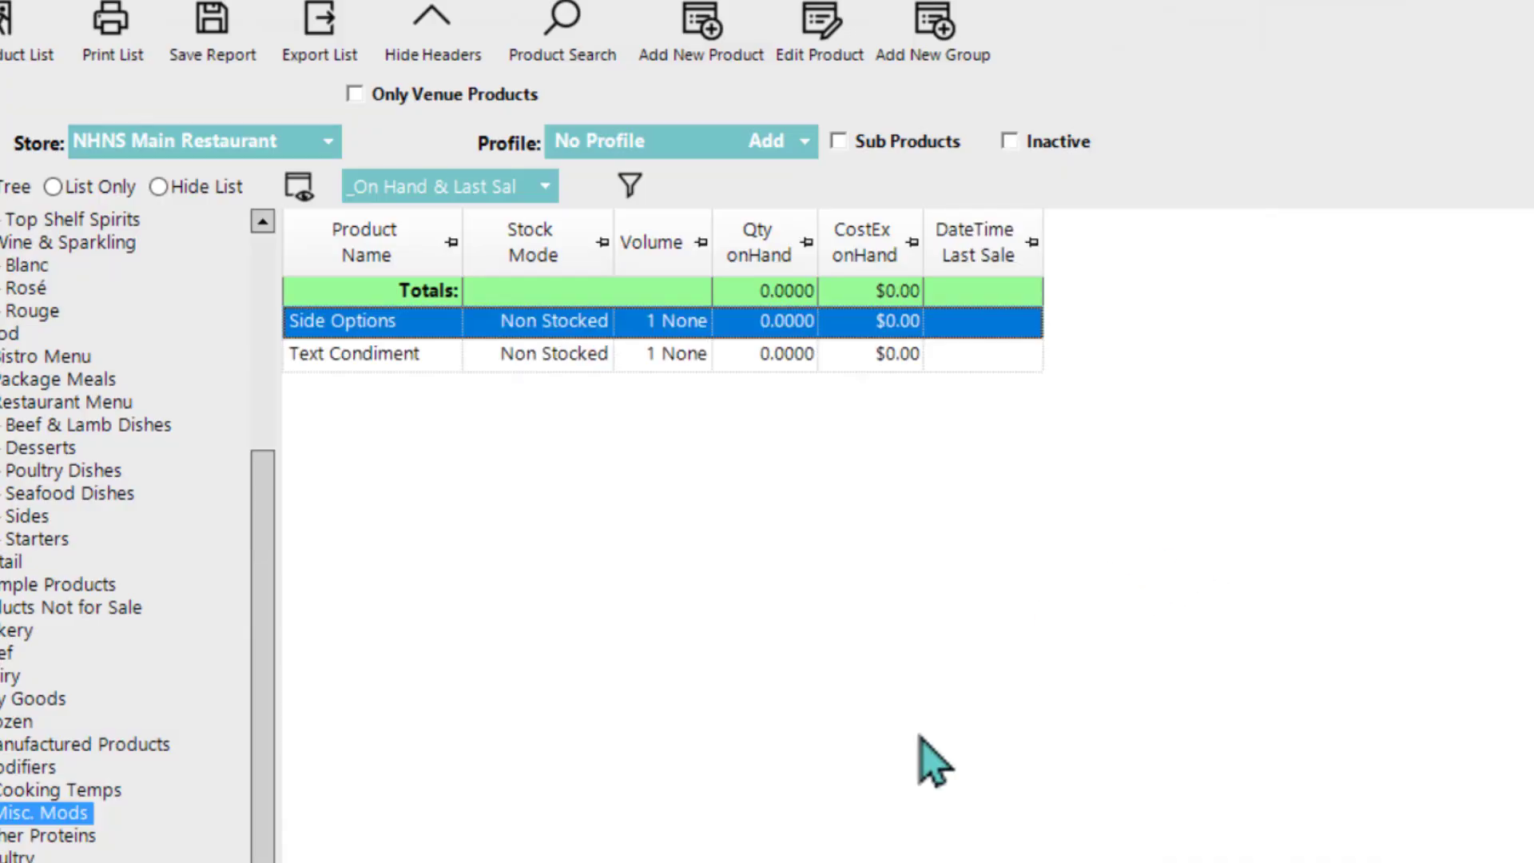
# Step: Switch to the SmartPOS till and add repeated Fried Potatoes, Fries Restaurant and Roast Sweet Potato sides to the Grainge Beef Rump, finishing the starch selection
pyautogui.press('super')
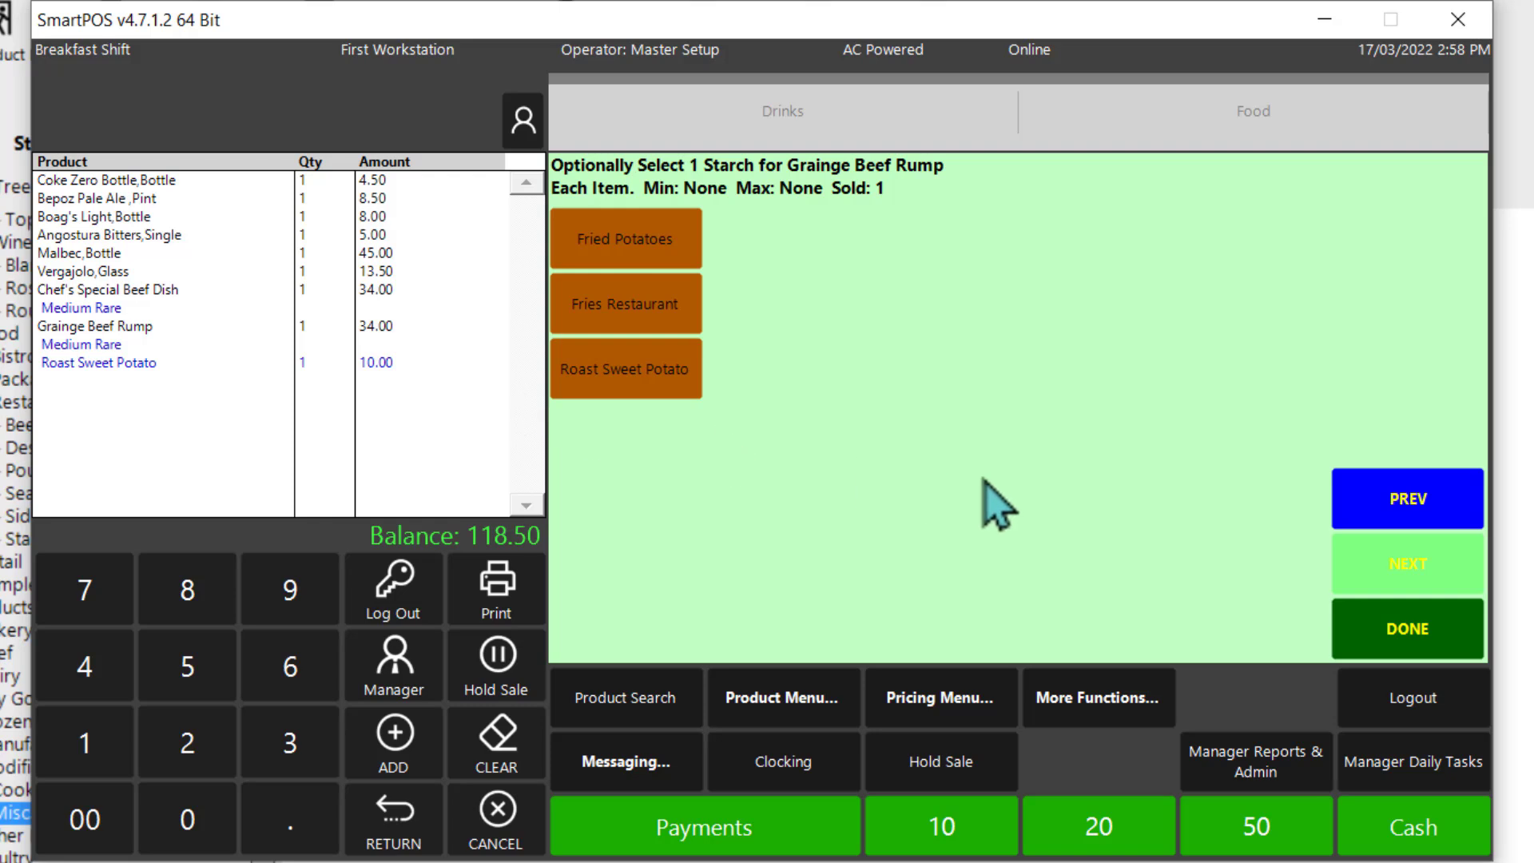
pyautogui.click(653, 248)
pyautogui.click(629, 299)
pyautogui.click(659, 391)
pyautogui.click(621, 315)
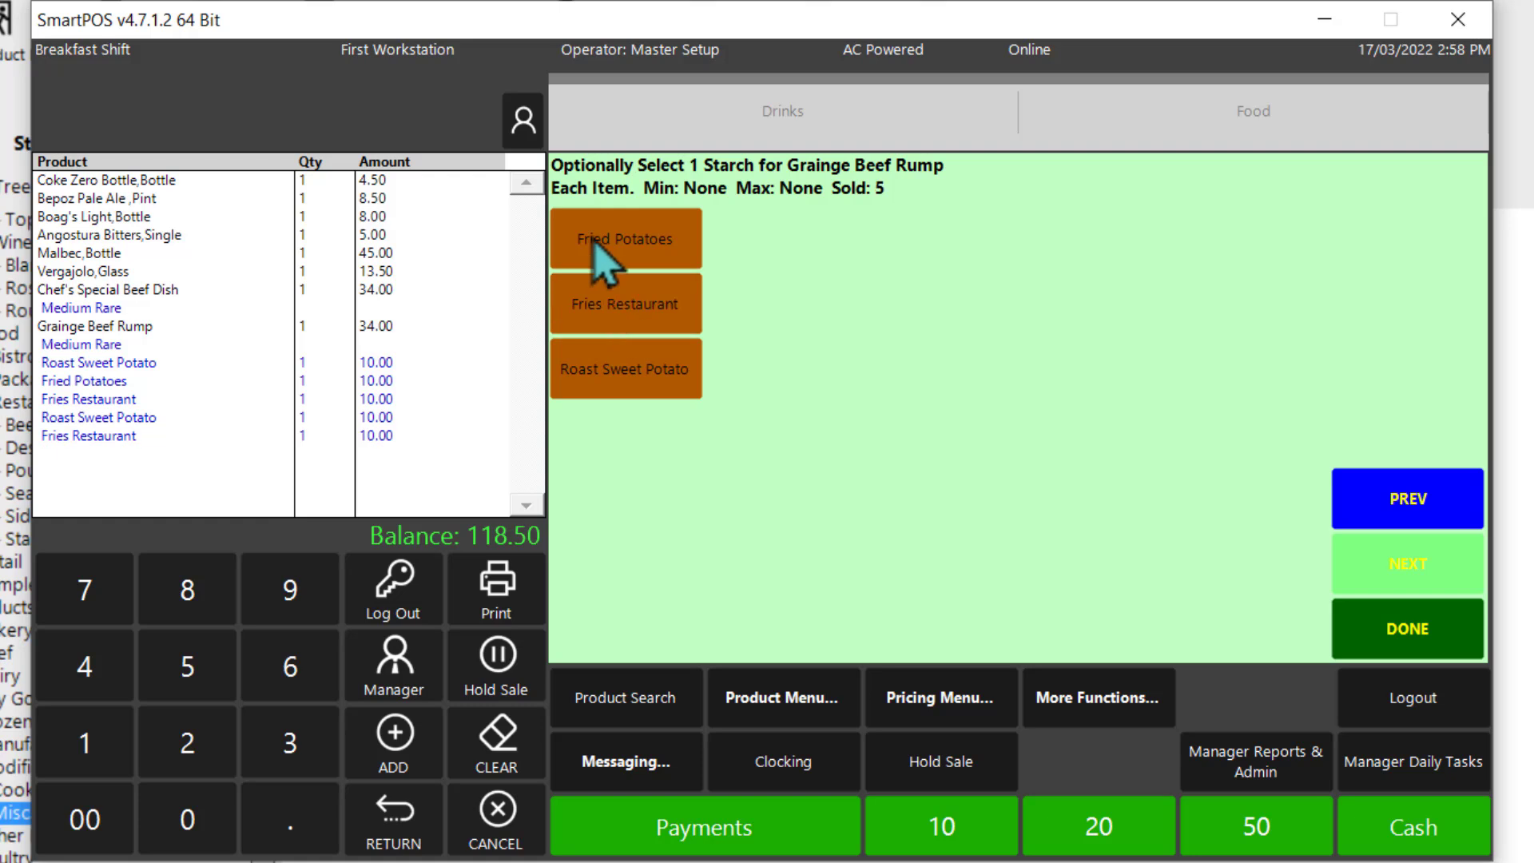
pyautogui.click(595, 252)
pyautogui.click(627, 316)
pyautogui.click(647, 375)
pyautogui.click(623, 308)
pyautogui.click(619, 256)
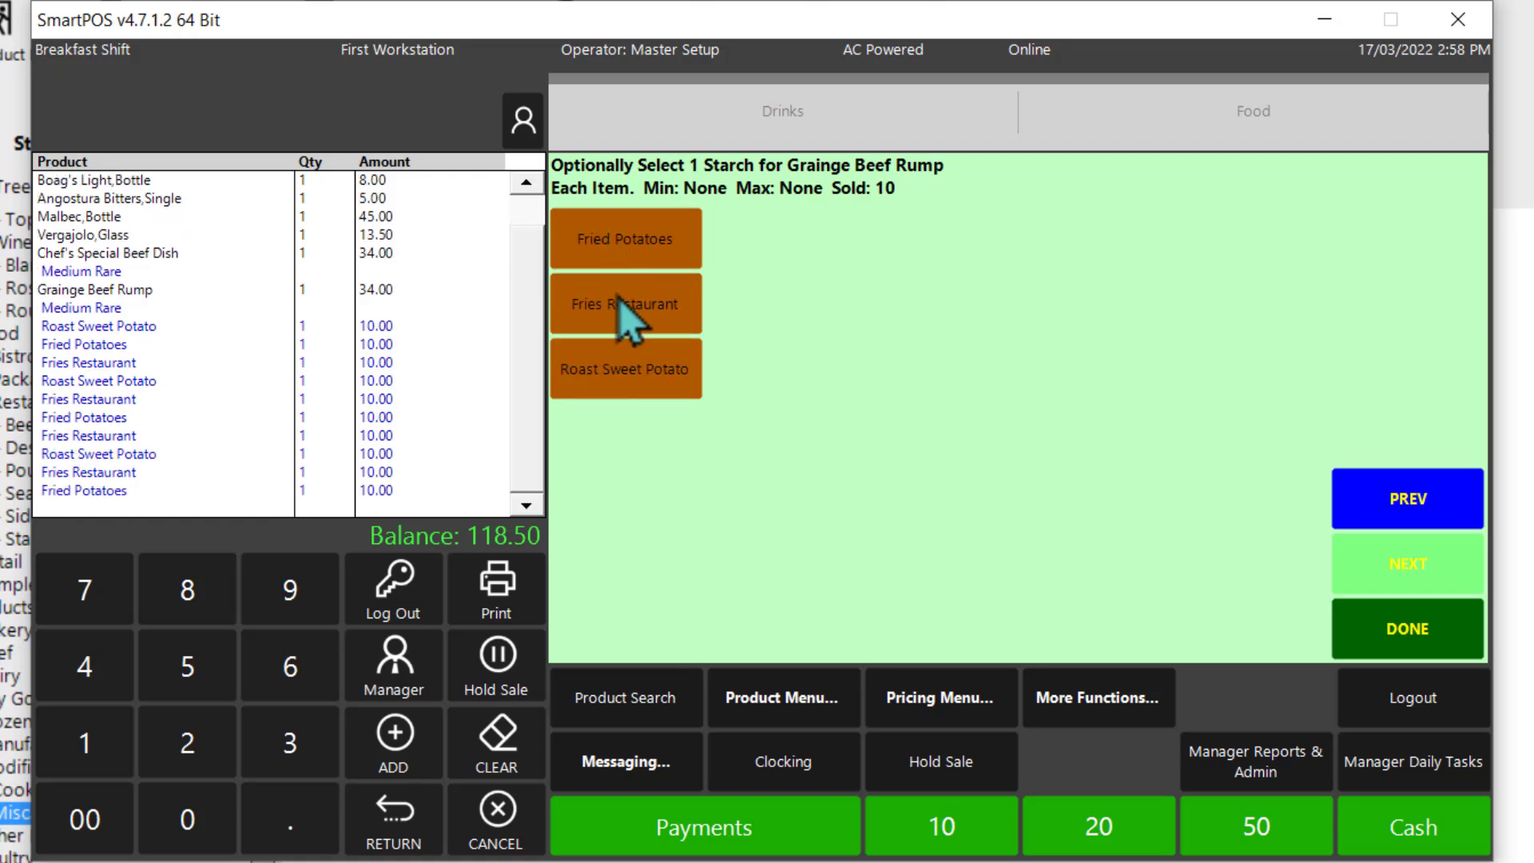
pyautogui.click(624, 310)
pyautogui.click(641, 379)
pyautogui.click(637, 306)
pyautogui.click(639, 251)
pyautogui.click(648, 319)
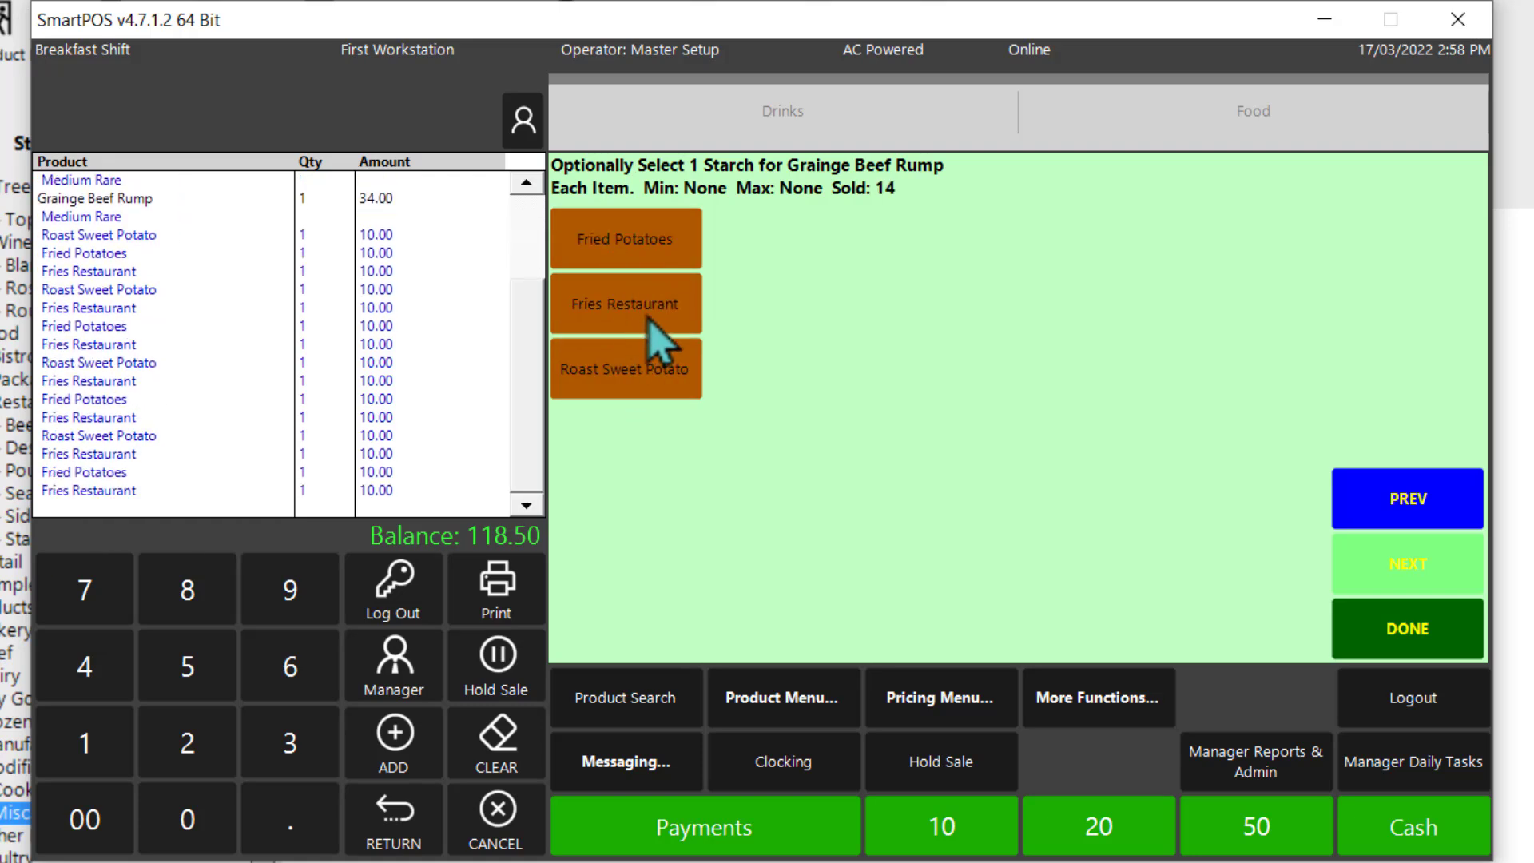
pyautogui.click(651, 372)
pyautogui.click(651, 256)
pyautogui.click(639, 313)
pyautogui.click(650, 359)
pyautogui.click(645, 343)
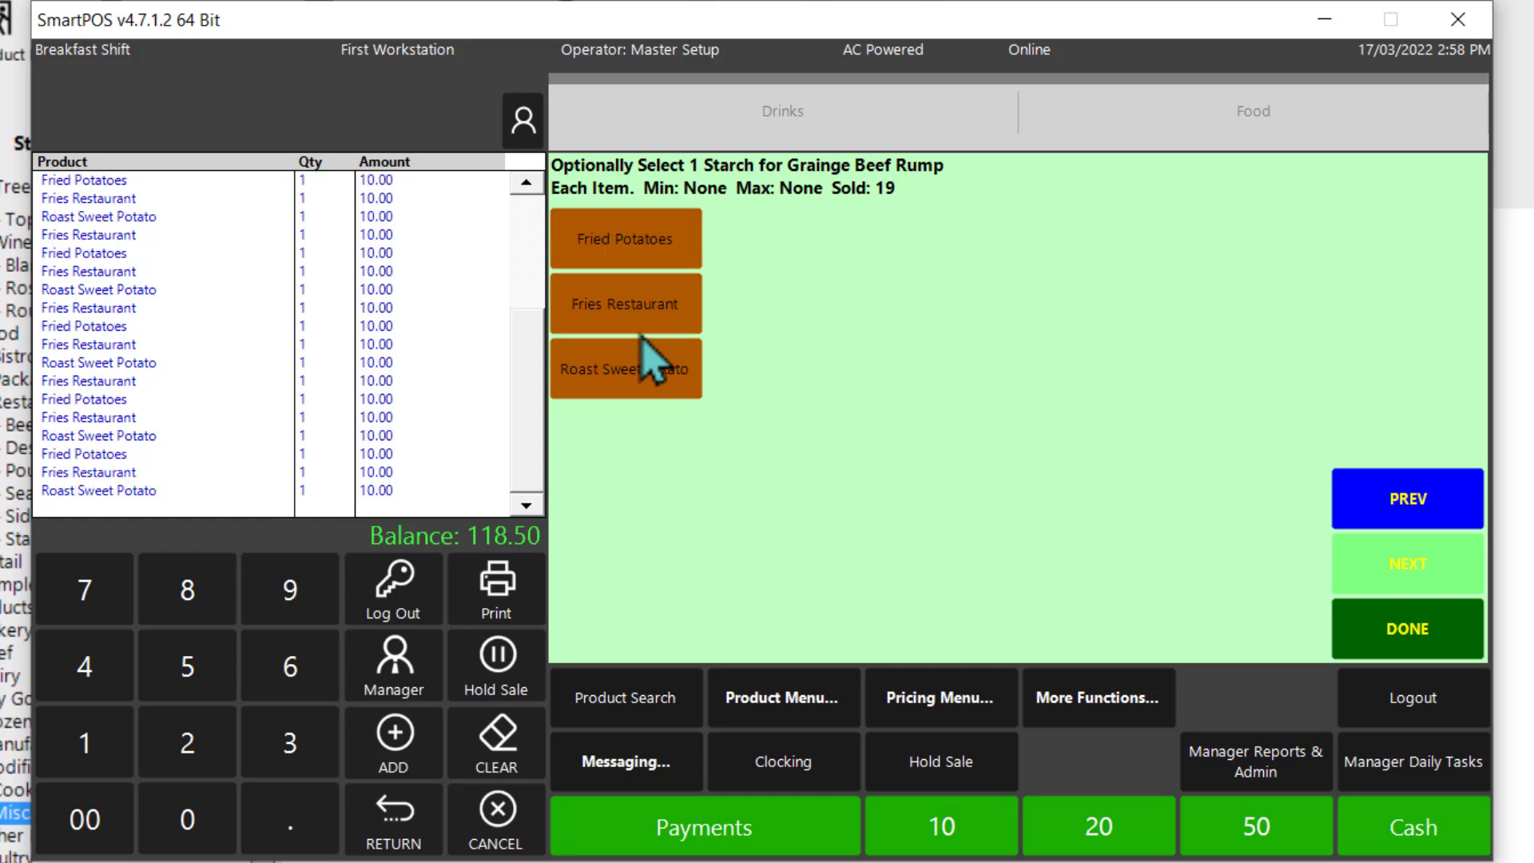
pyautogui.click(1379, 653)
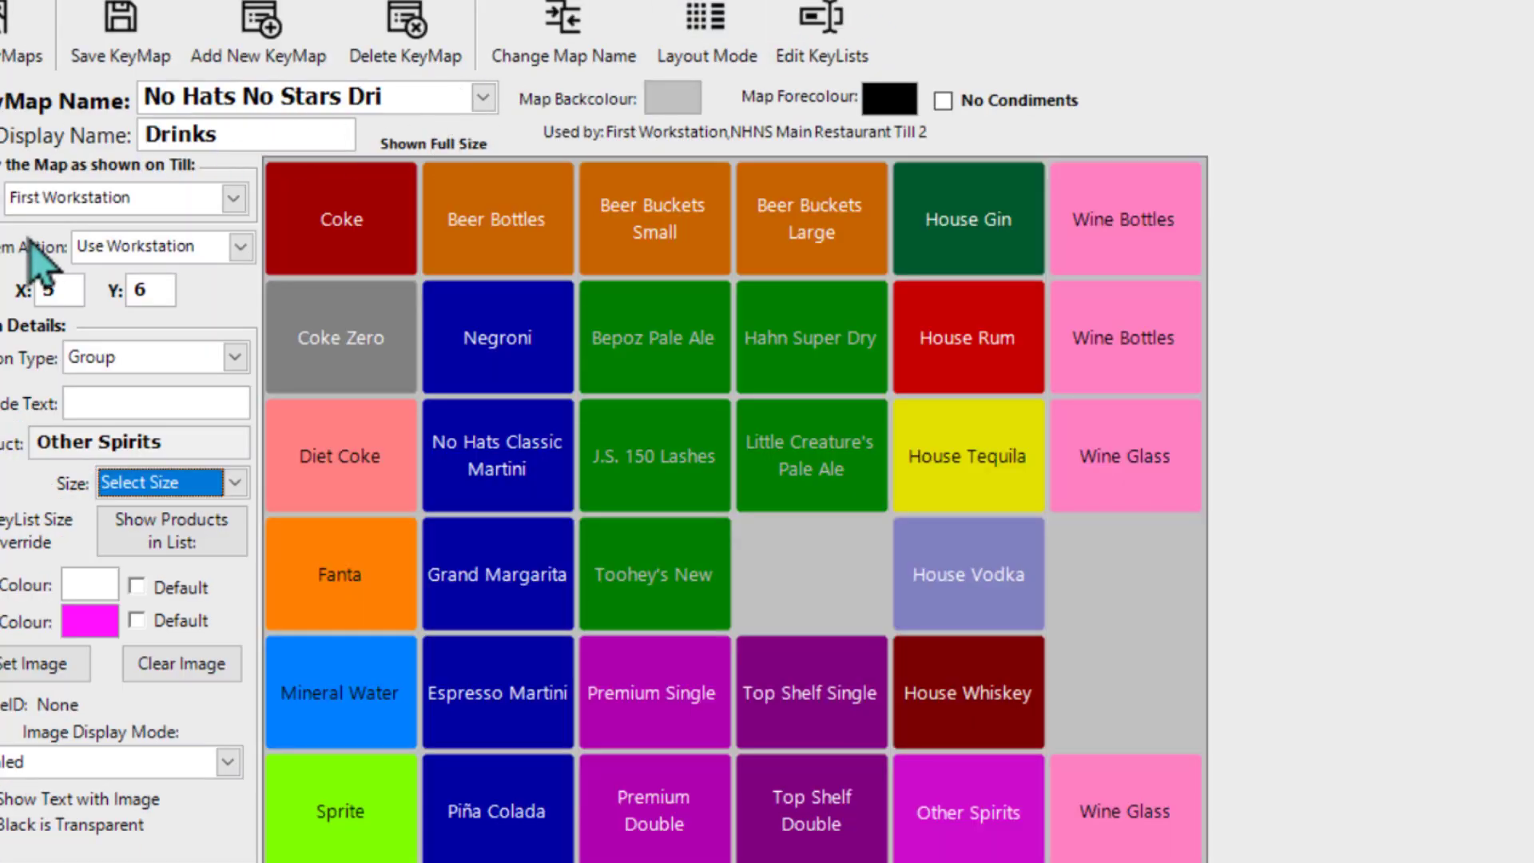
# Step: Select the Food keymap in the back office and refresh all keymaps at all connected tills
pyautogui.click(483, 100)
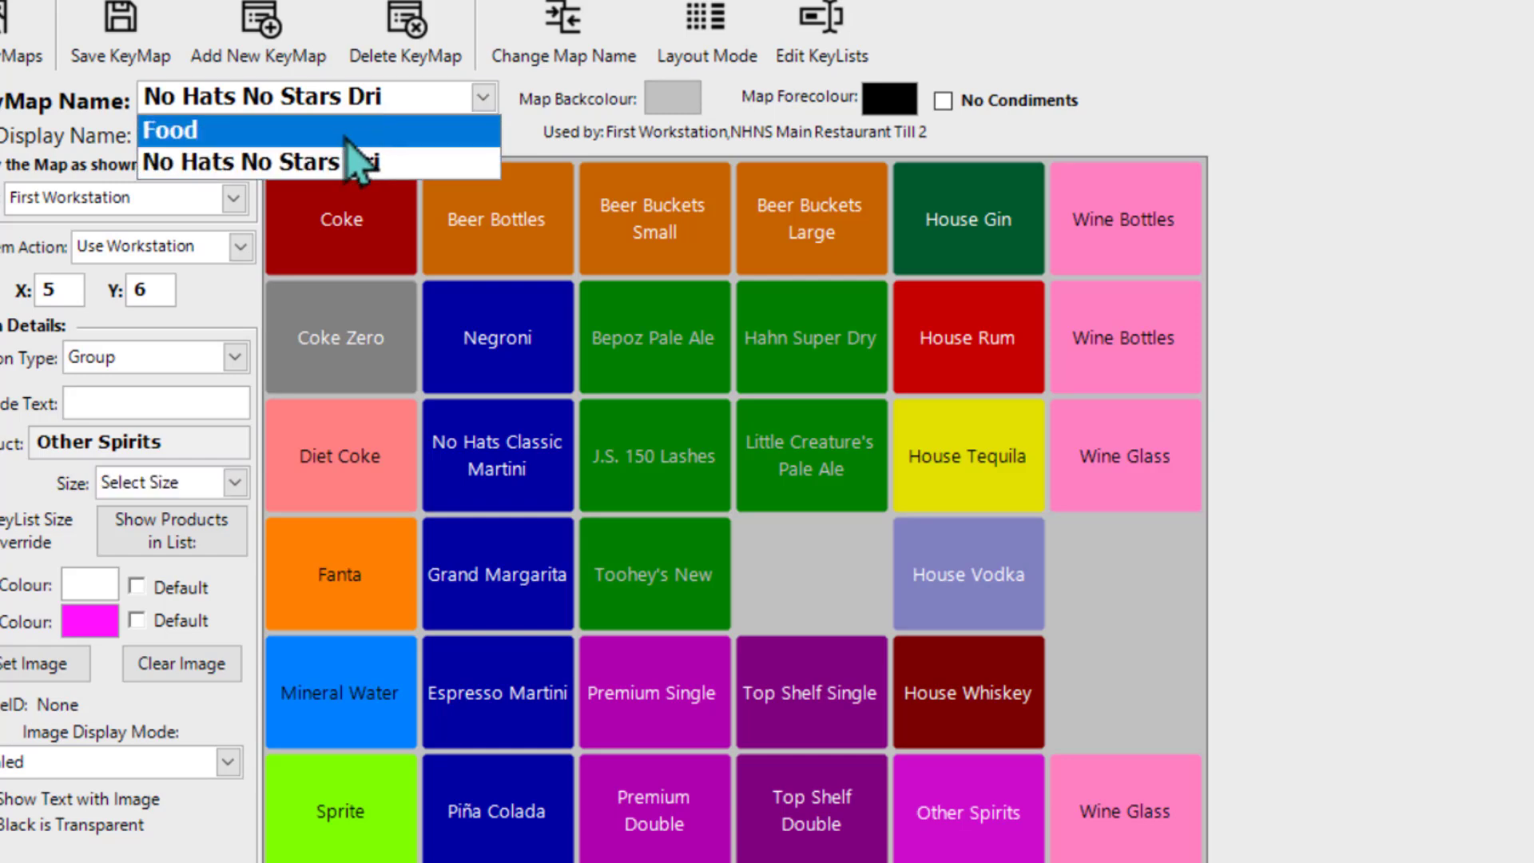
pyautogui.click(171, 126)
pyautogui.click(685, 517)
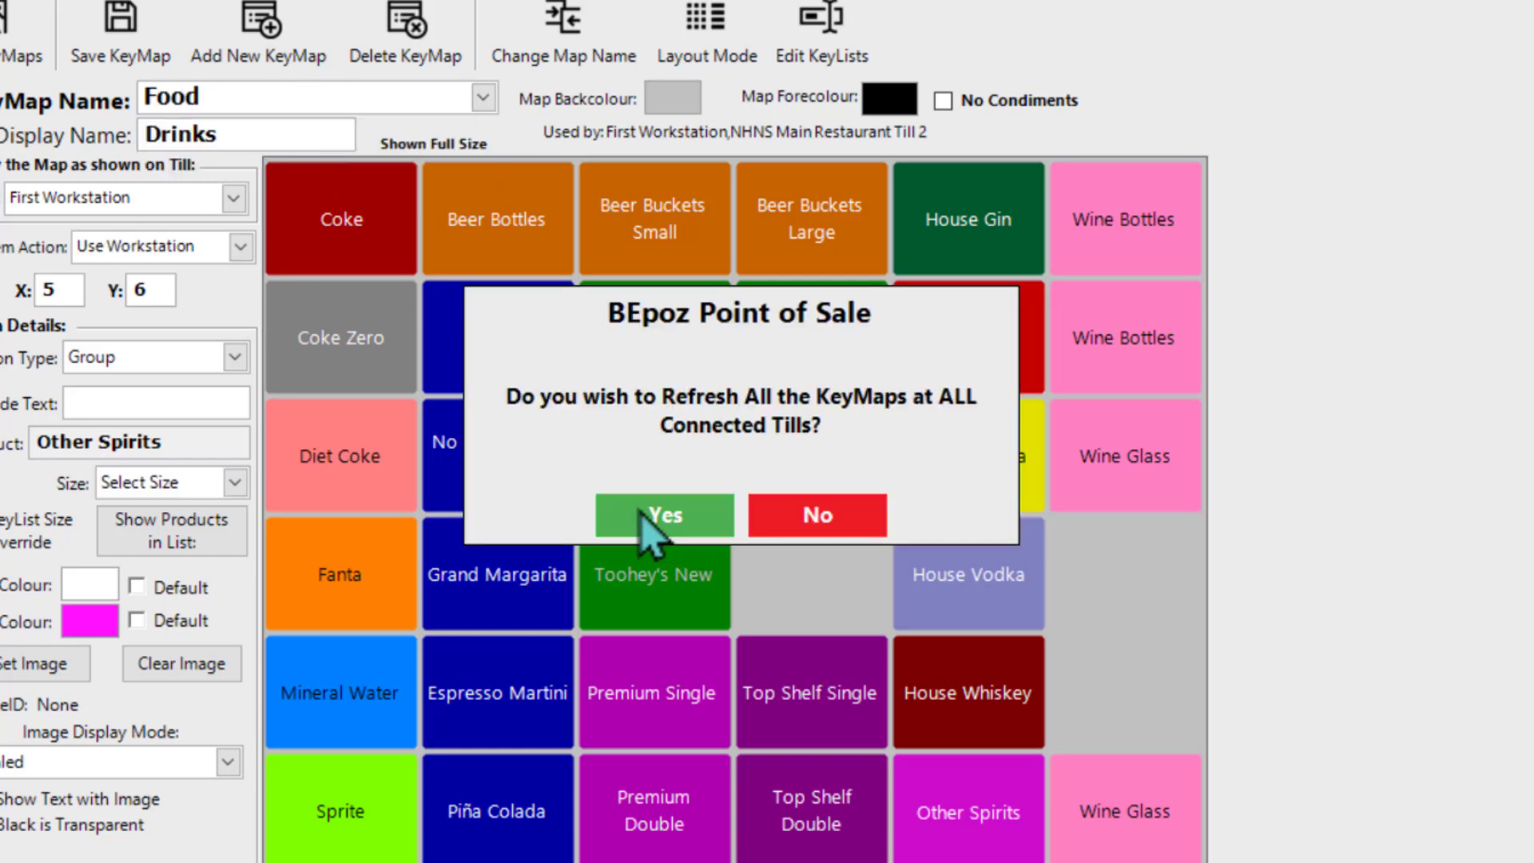
pyautogui.click(685, 521)
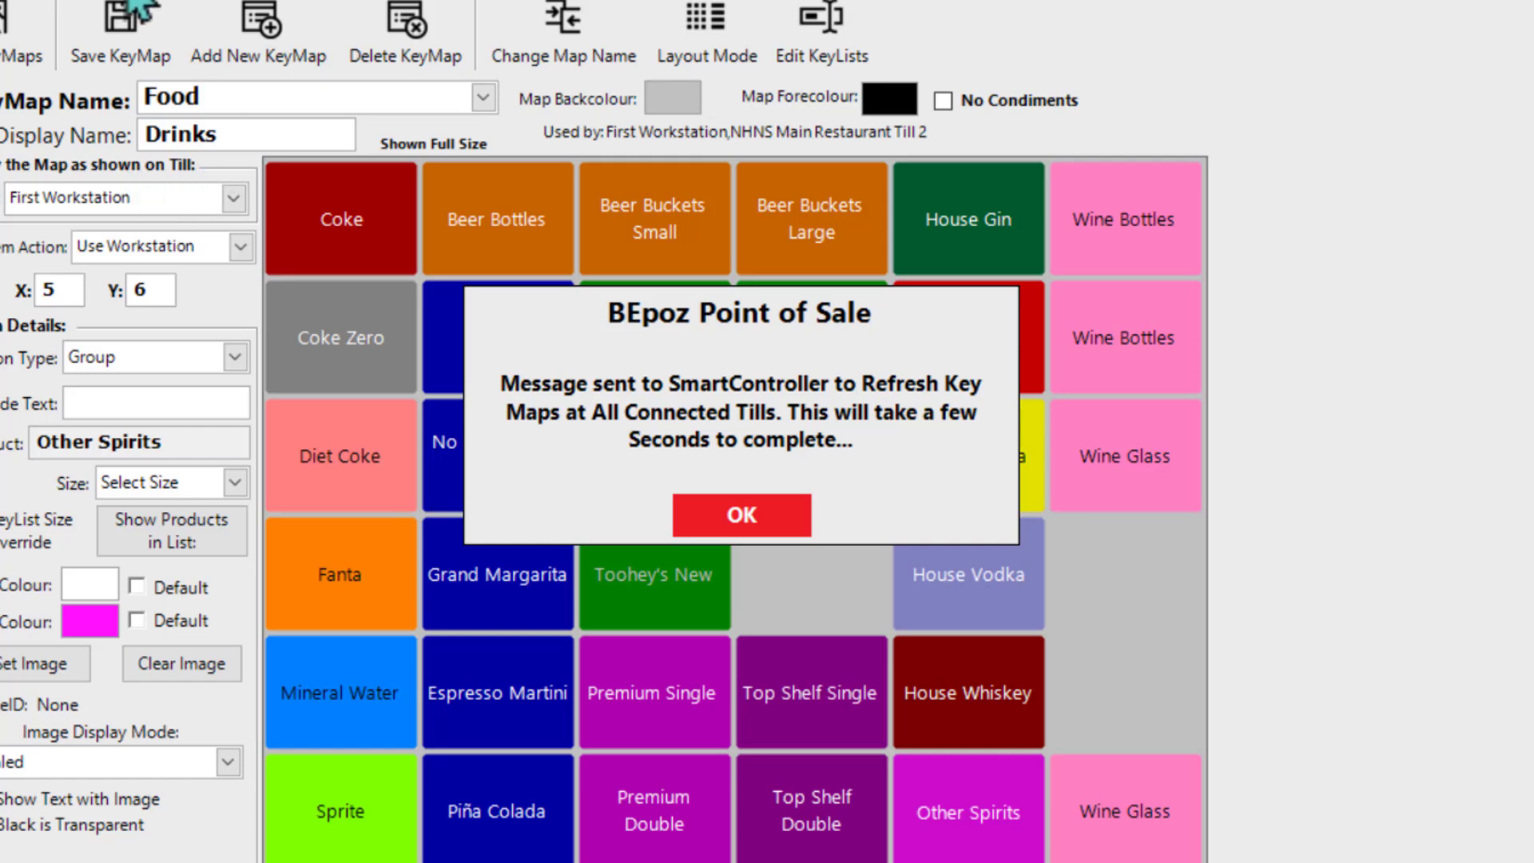
pyautogui.click(740, 513)
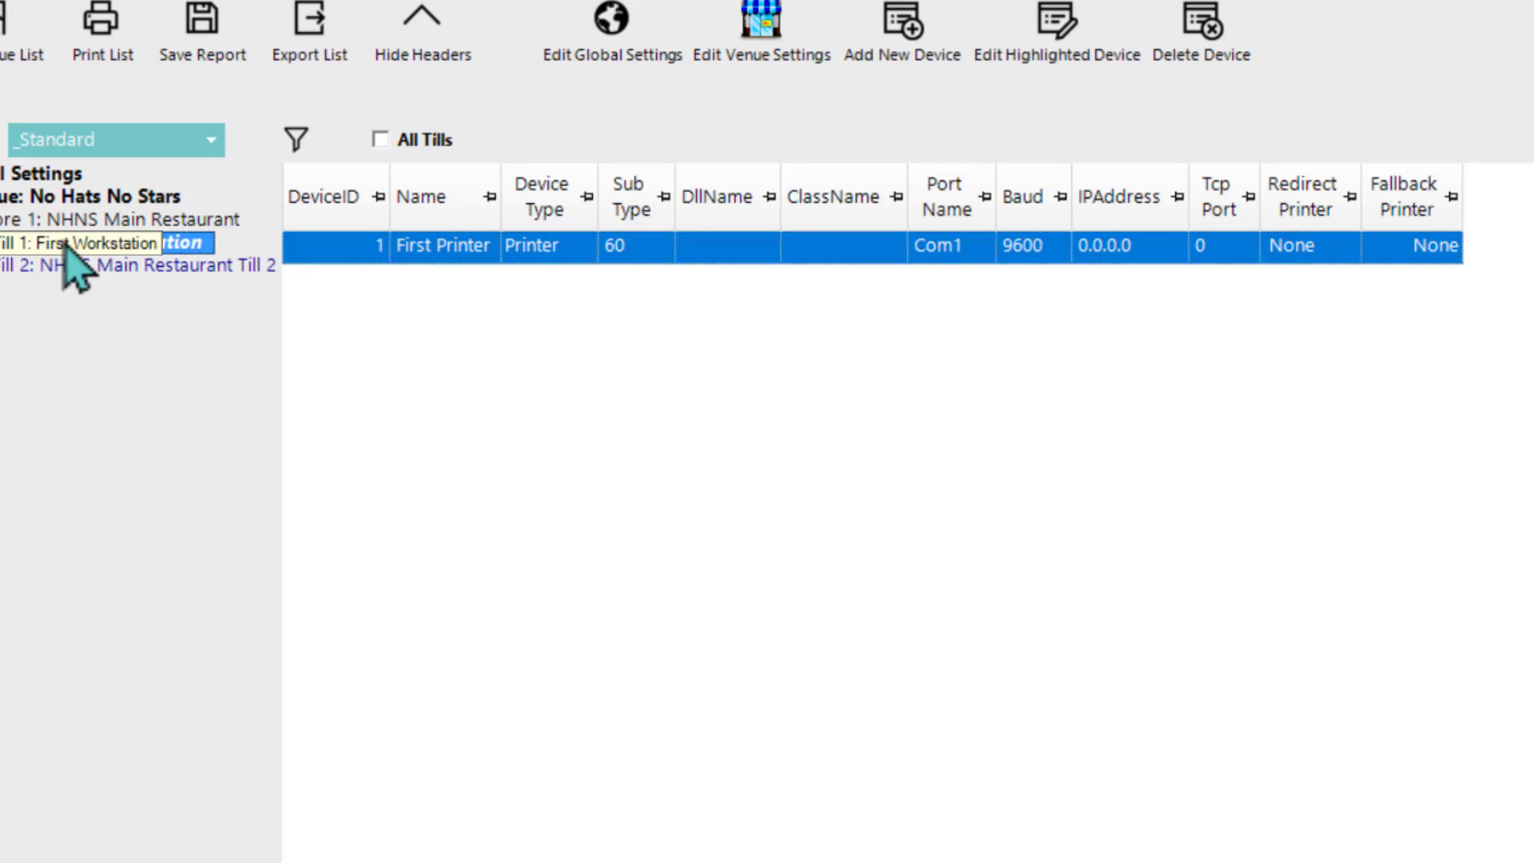
# Step: Review the Till Setup of First Workstation in the venue list and accept the settings
pyautogui.doubleClick(66, 245)
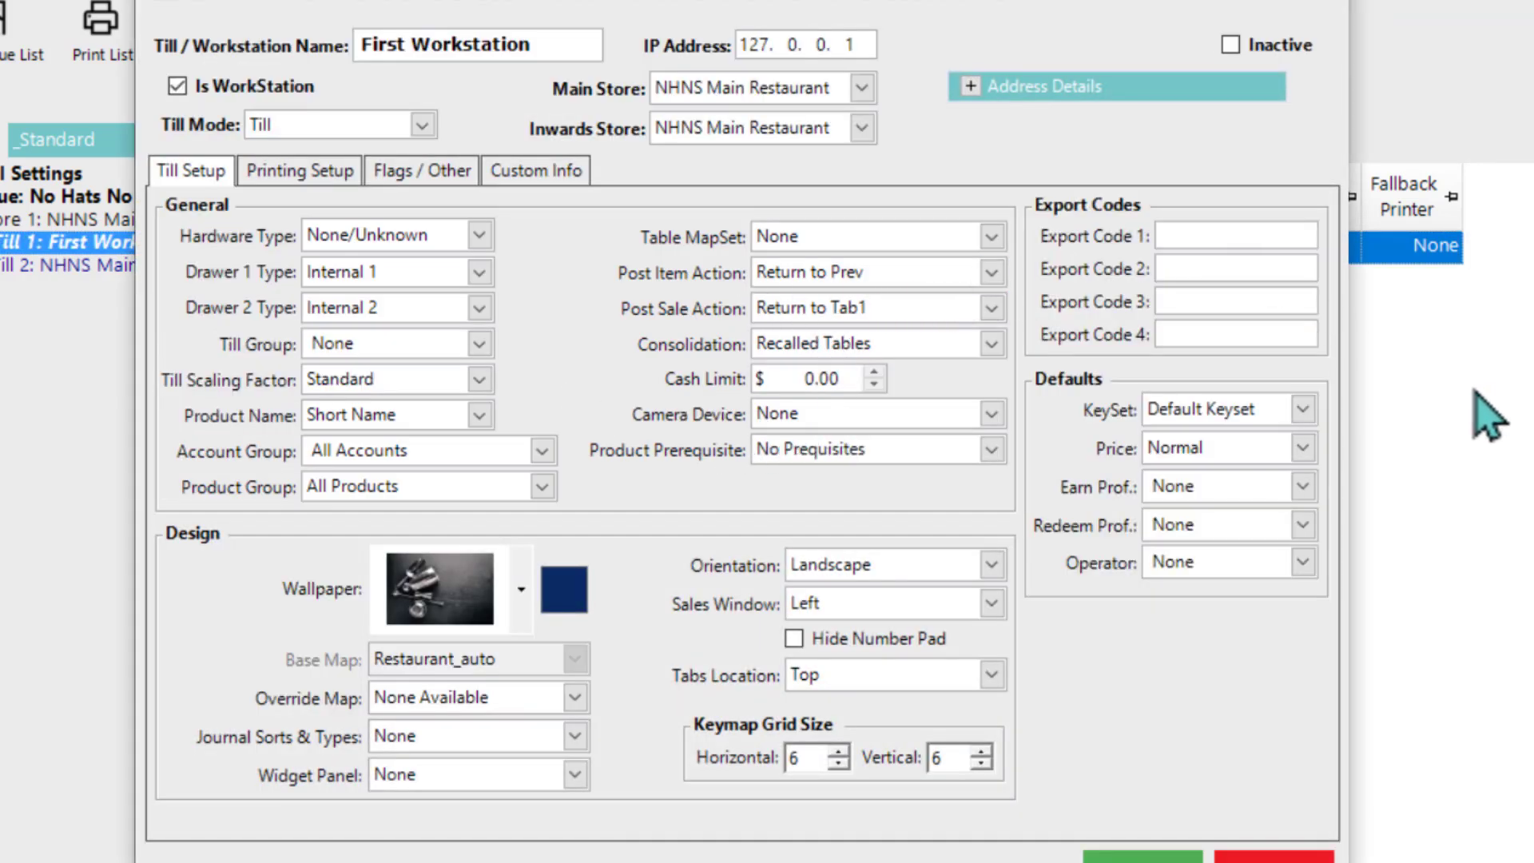
pyautogui.click(1142, 857)
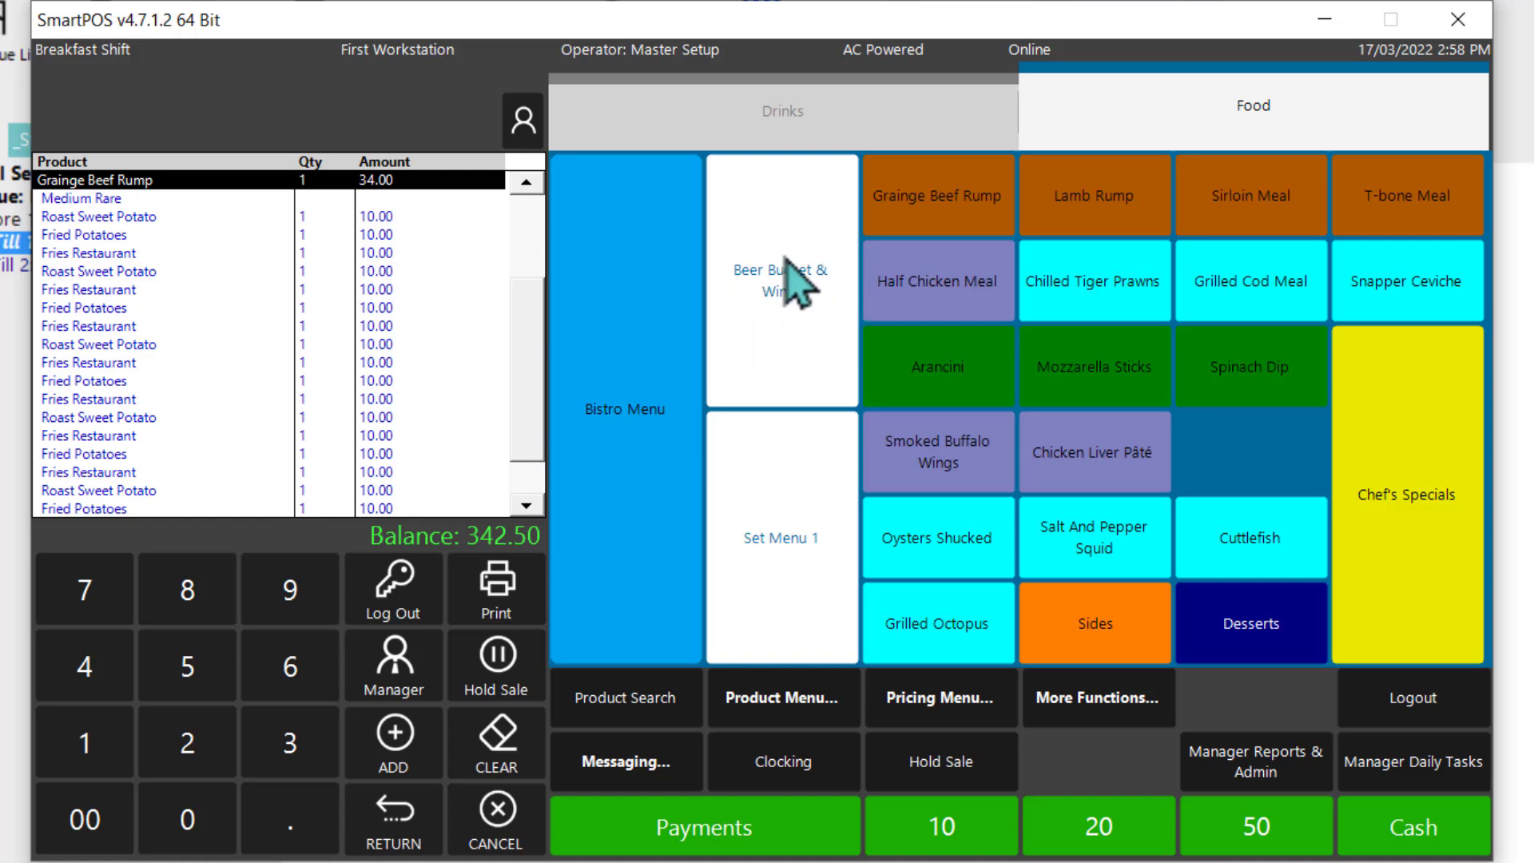
# Step: Add Beer Bucket & Wings and Set Menu 1 to the till sale, with Smoked Buffalo Wings, Half Chicken Meal and Cheesecake for the set menu
pyautogui.click(775, 315)
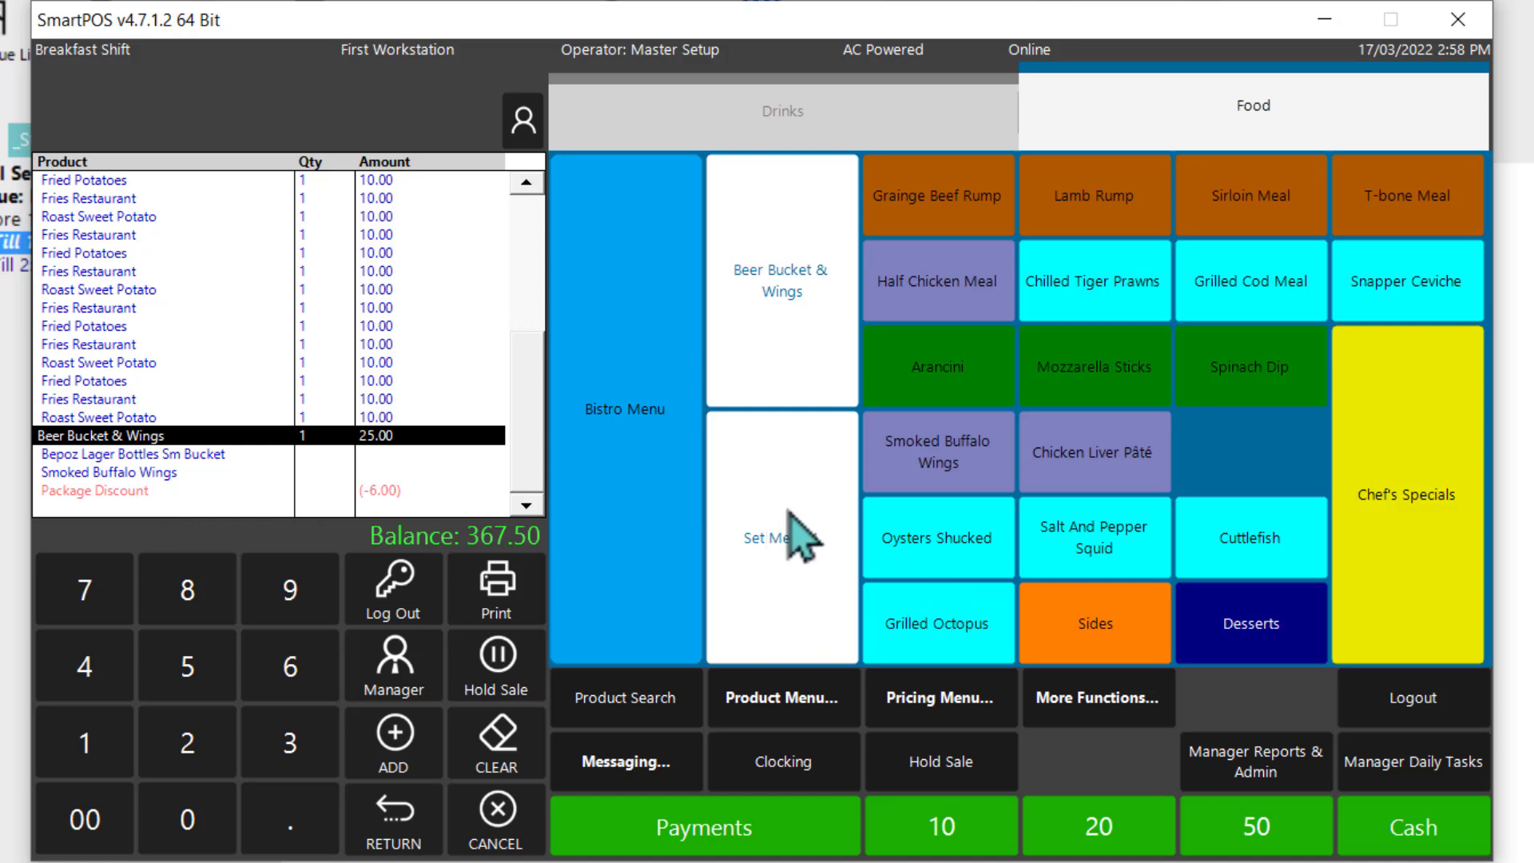
pyautogui.click(782, 553)
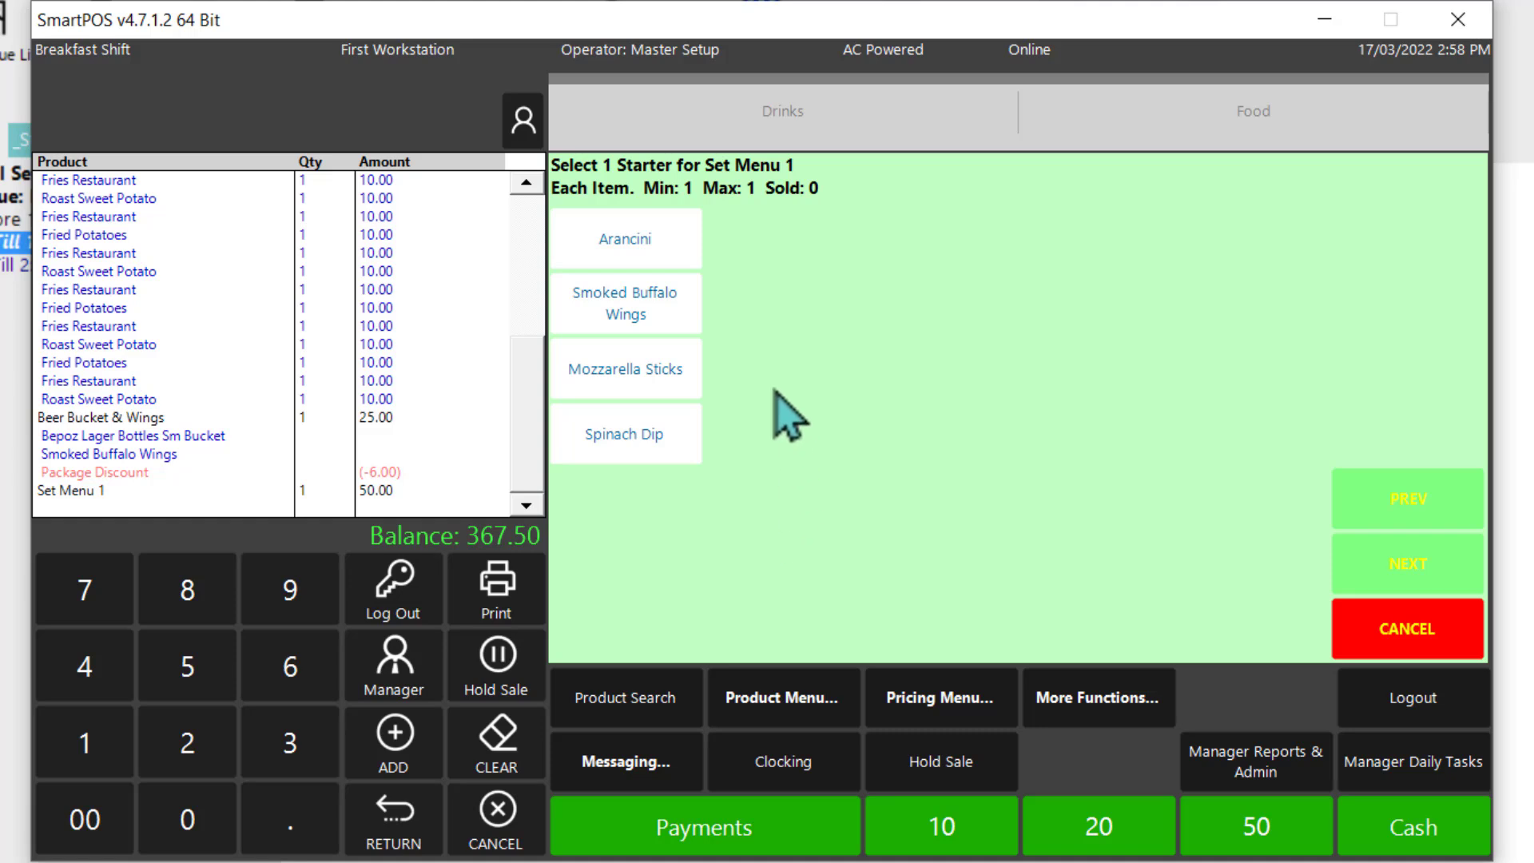
pyautogui.click(628, 303)
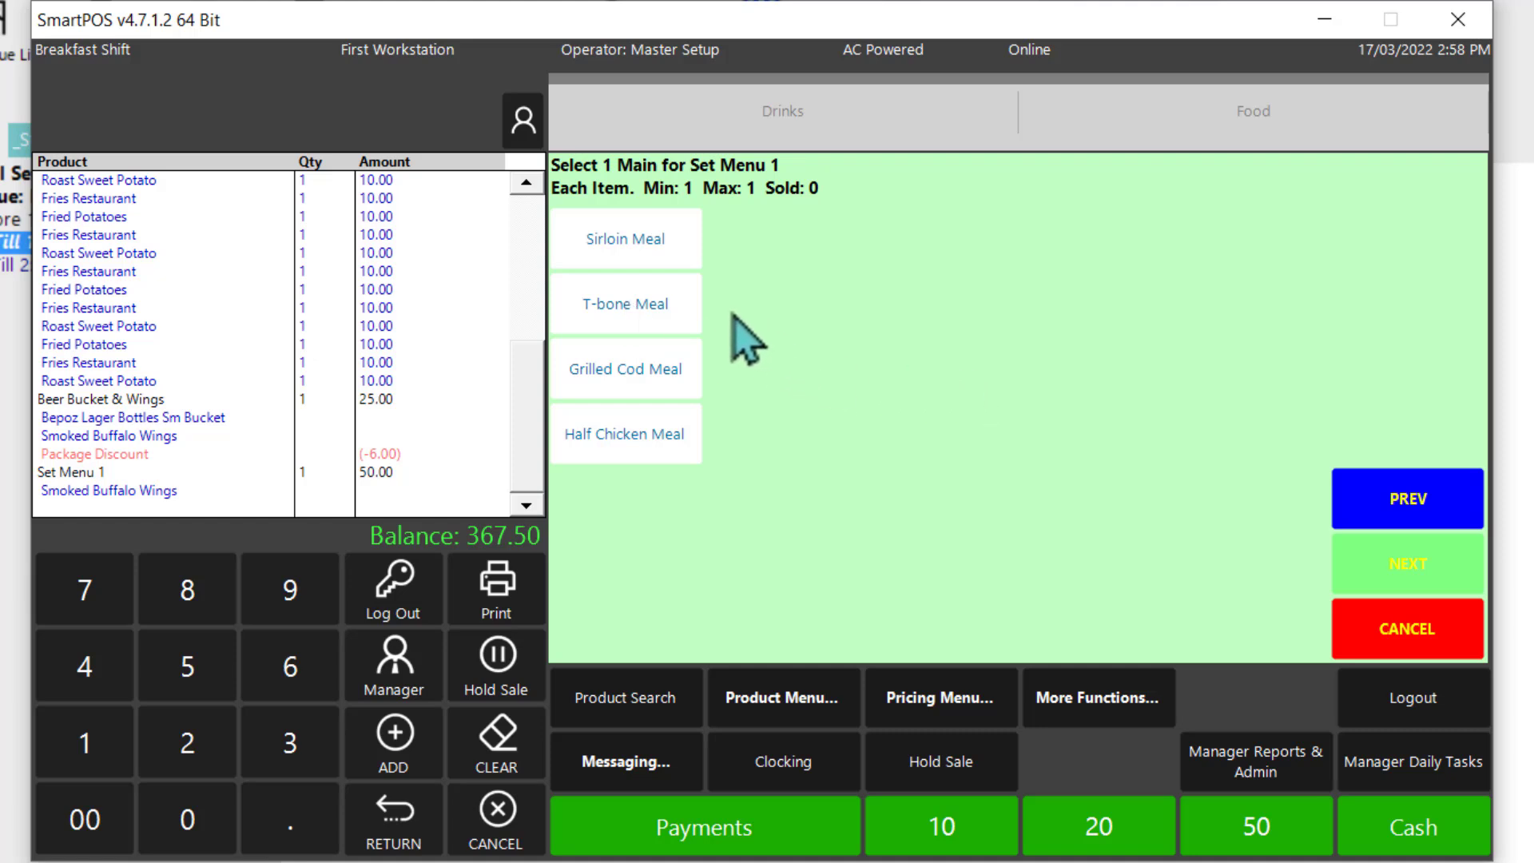
pyautogui.click(625, 436)
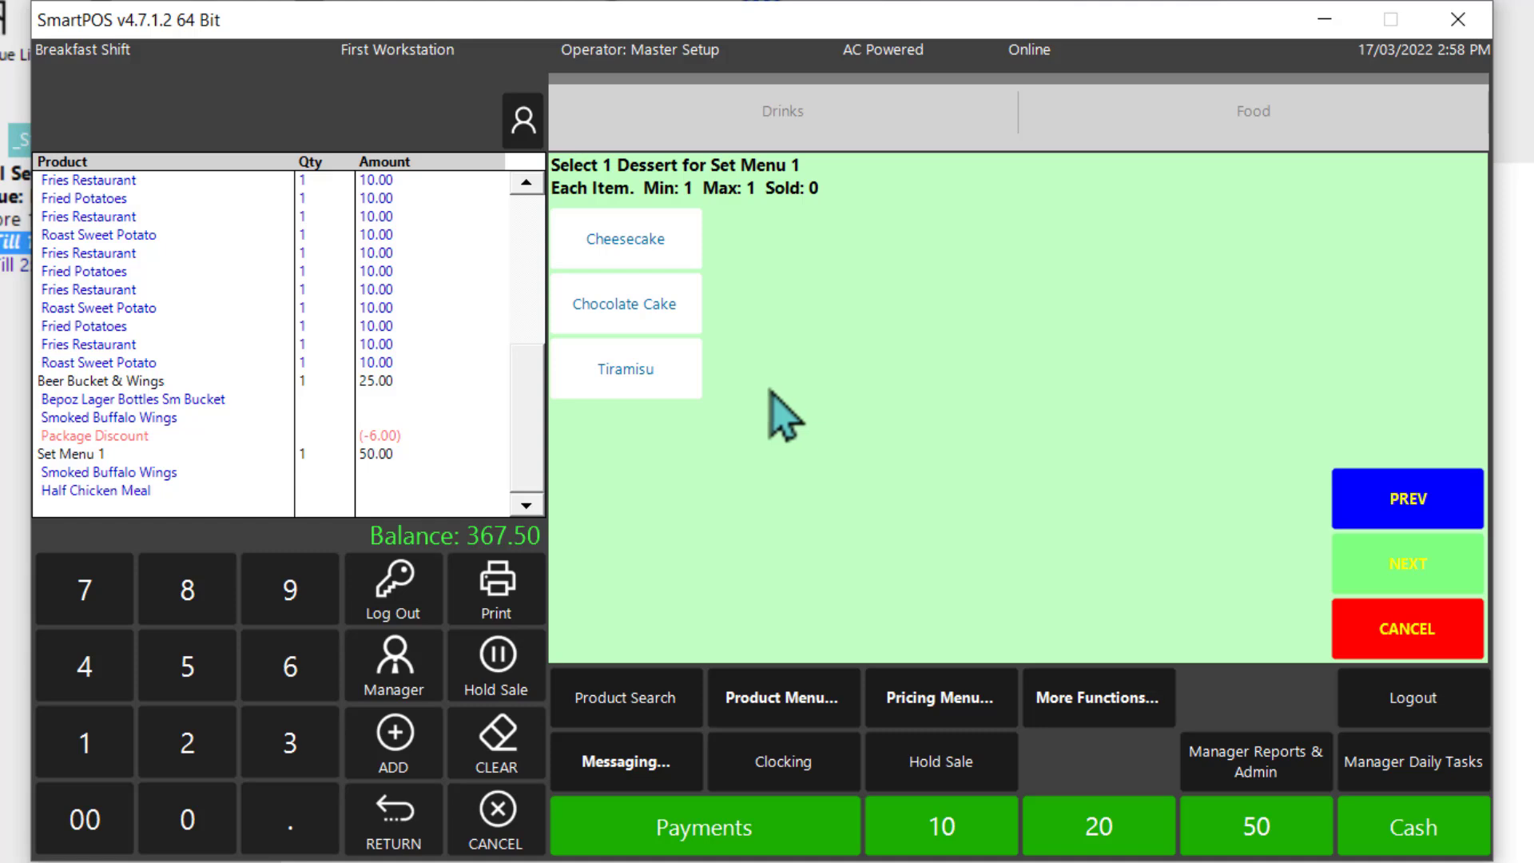
pyautogui.click(630, 244)
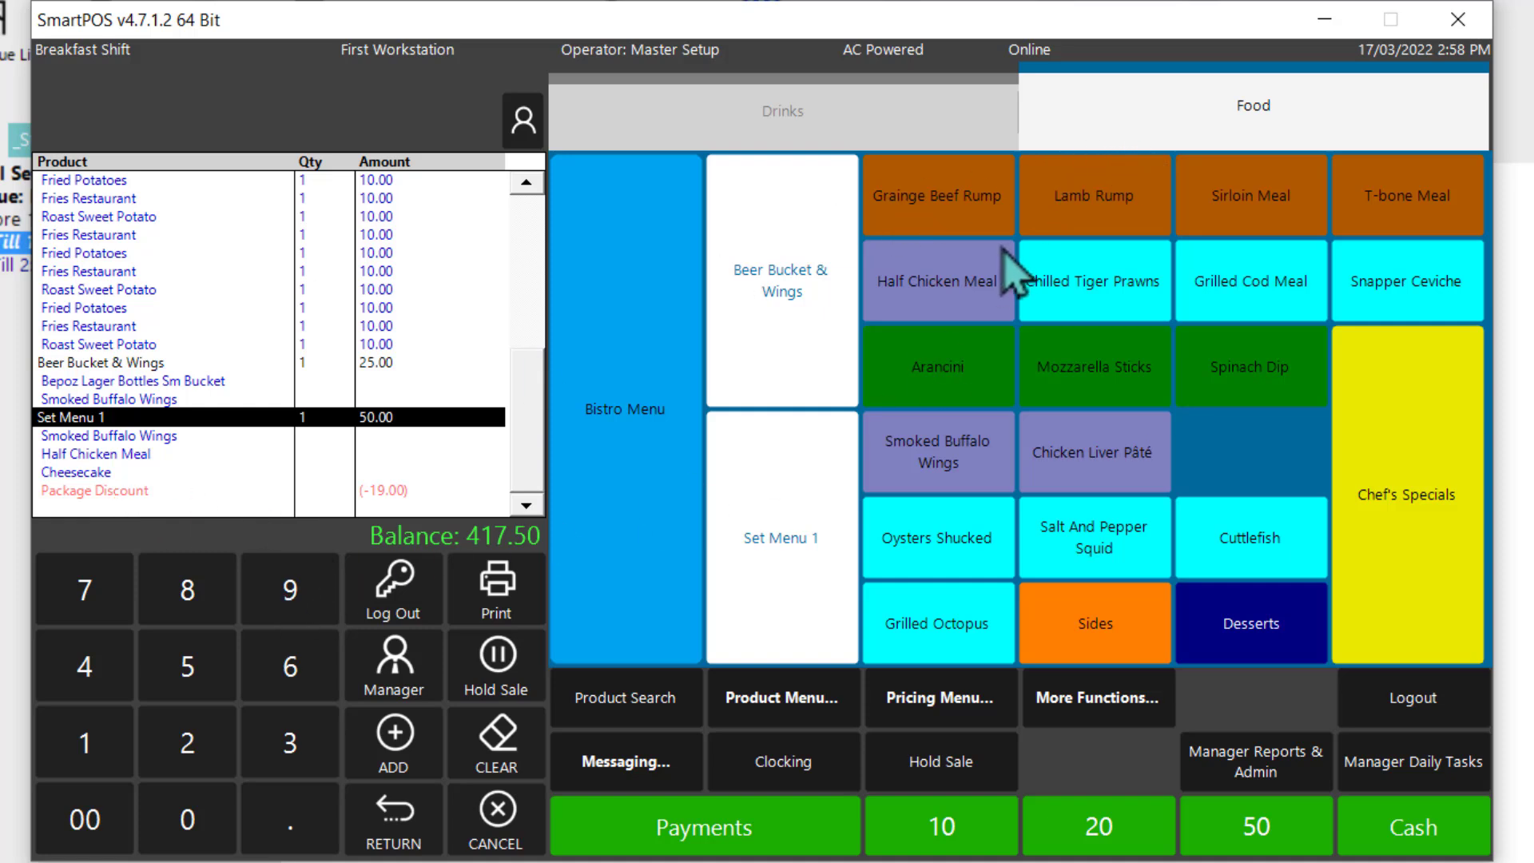
# Step: Add 5 Cheesecakes from the Desserts group to the sale
pyautogui.click(1214, 639)
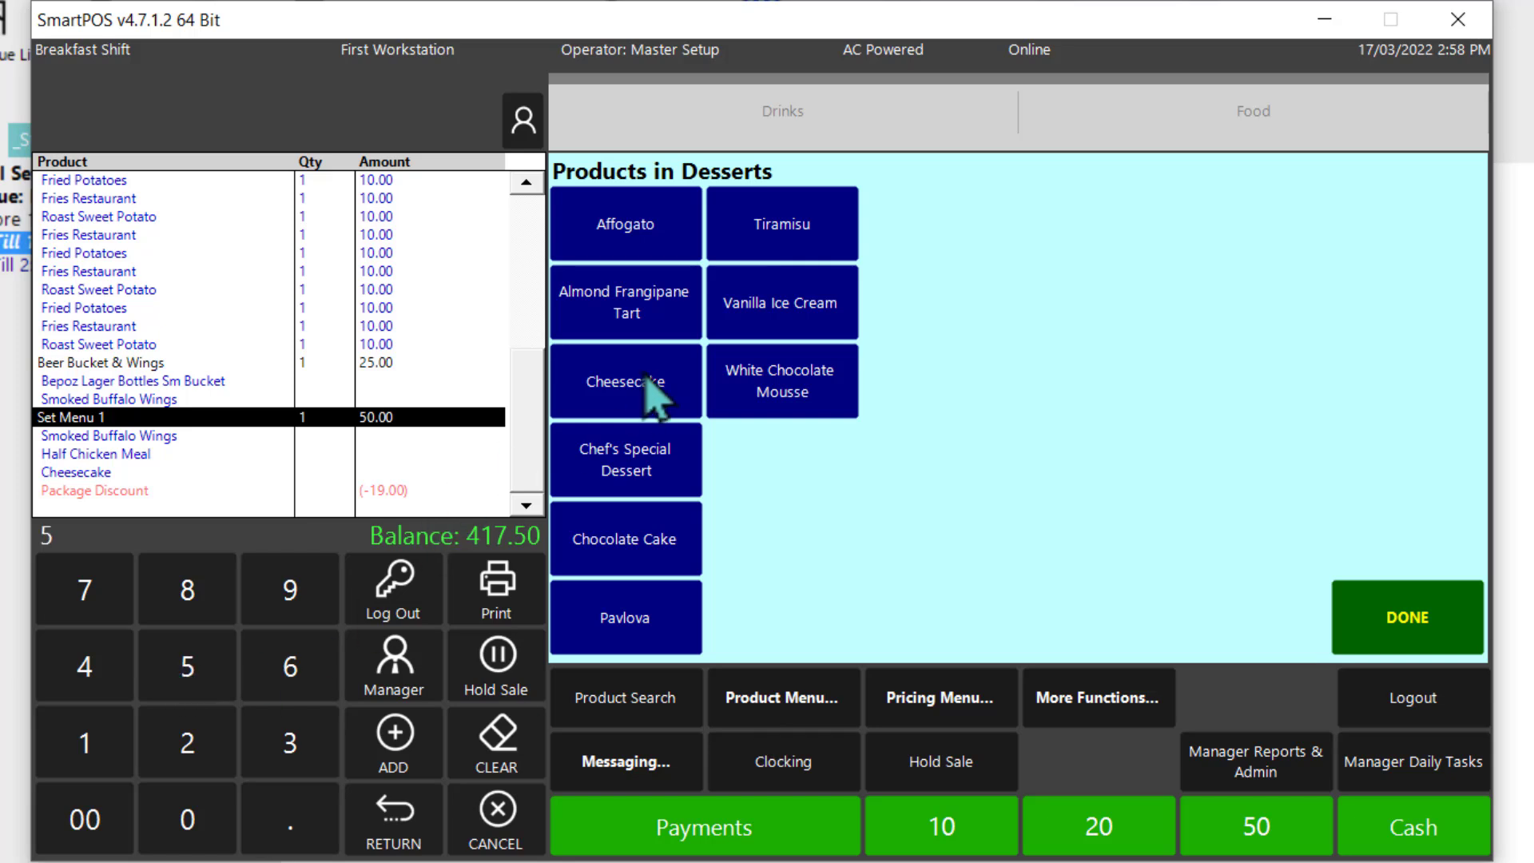
pyautogui.click(635, 401)
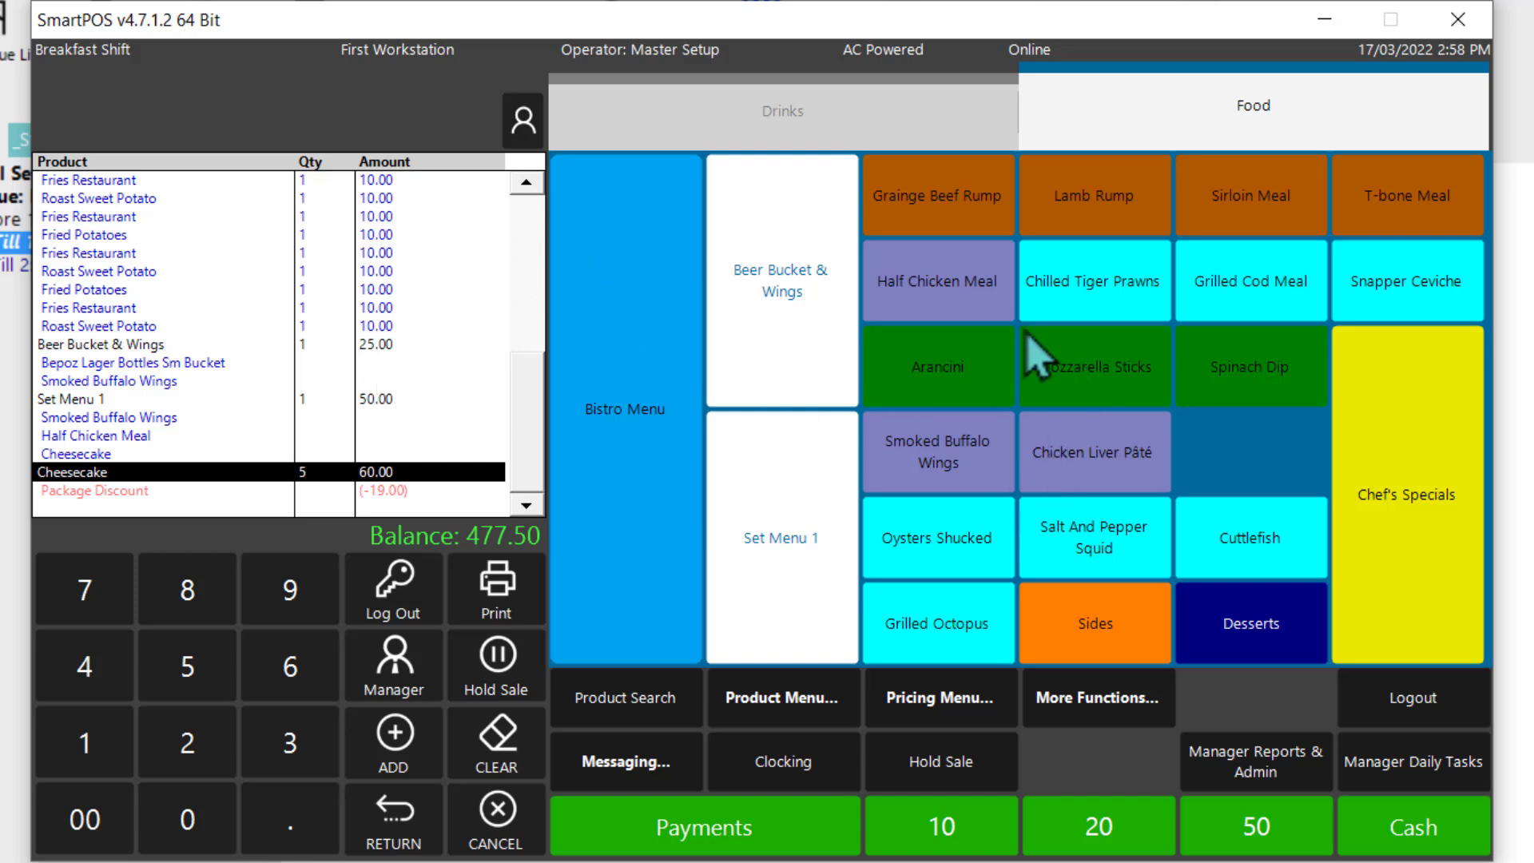
pyautogui.click(739, 118)
pyautogui.click(1117, 122)
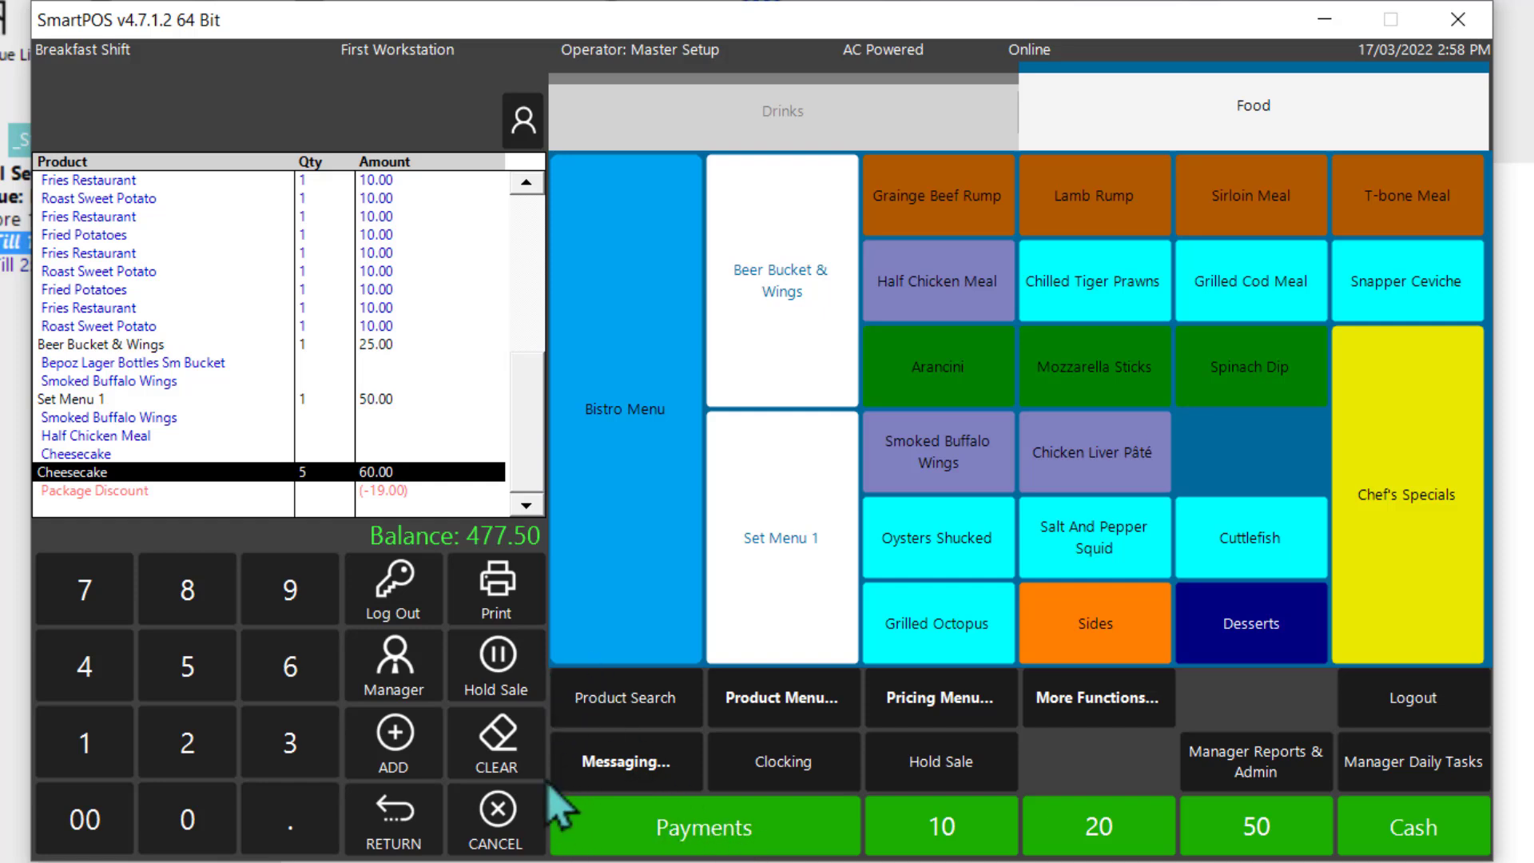
# Step: Pay the sale in cash with a tender of 477.50 and dismiss the cash drawer error
pyautogui.click(677, 835)
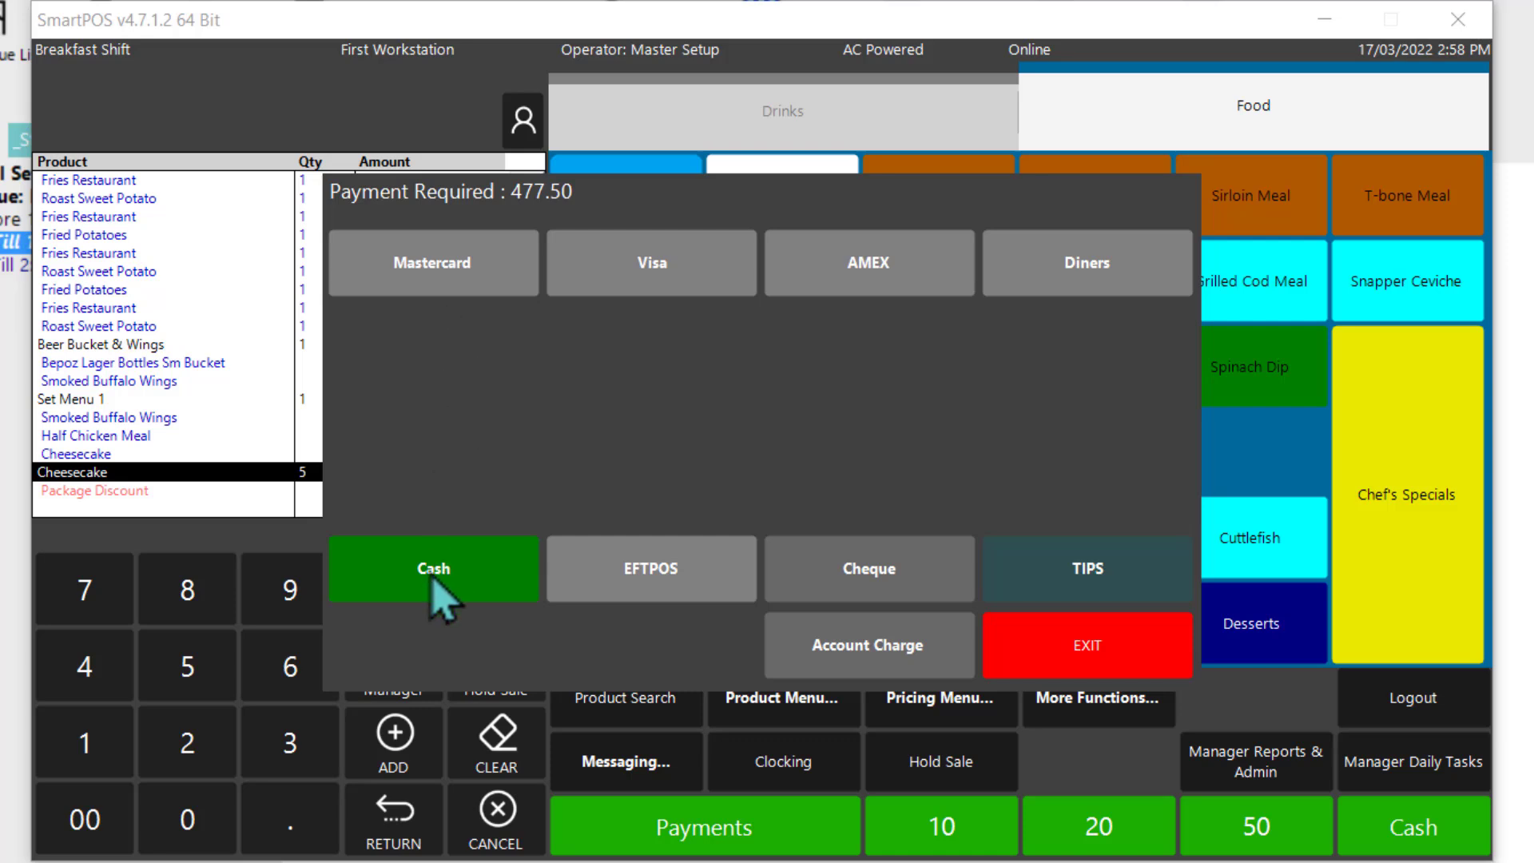
pyautogui.click(439, 599)
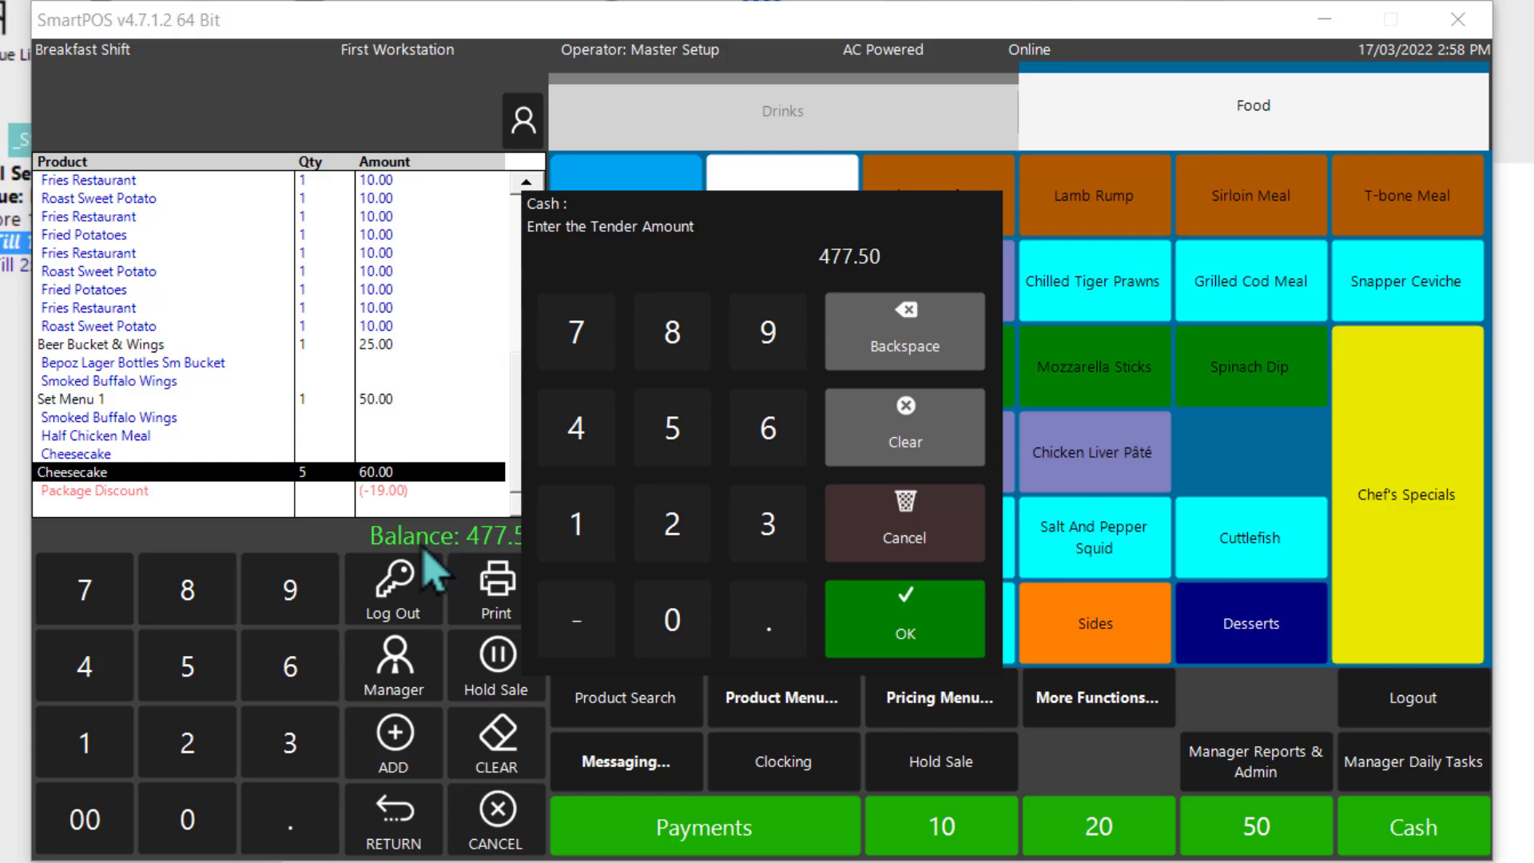
pyautogui.click(865, 622)
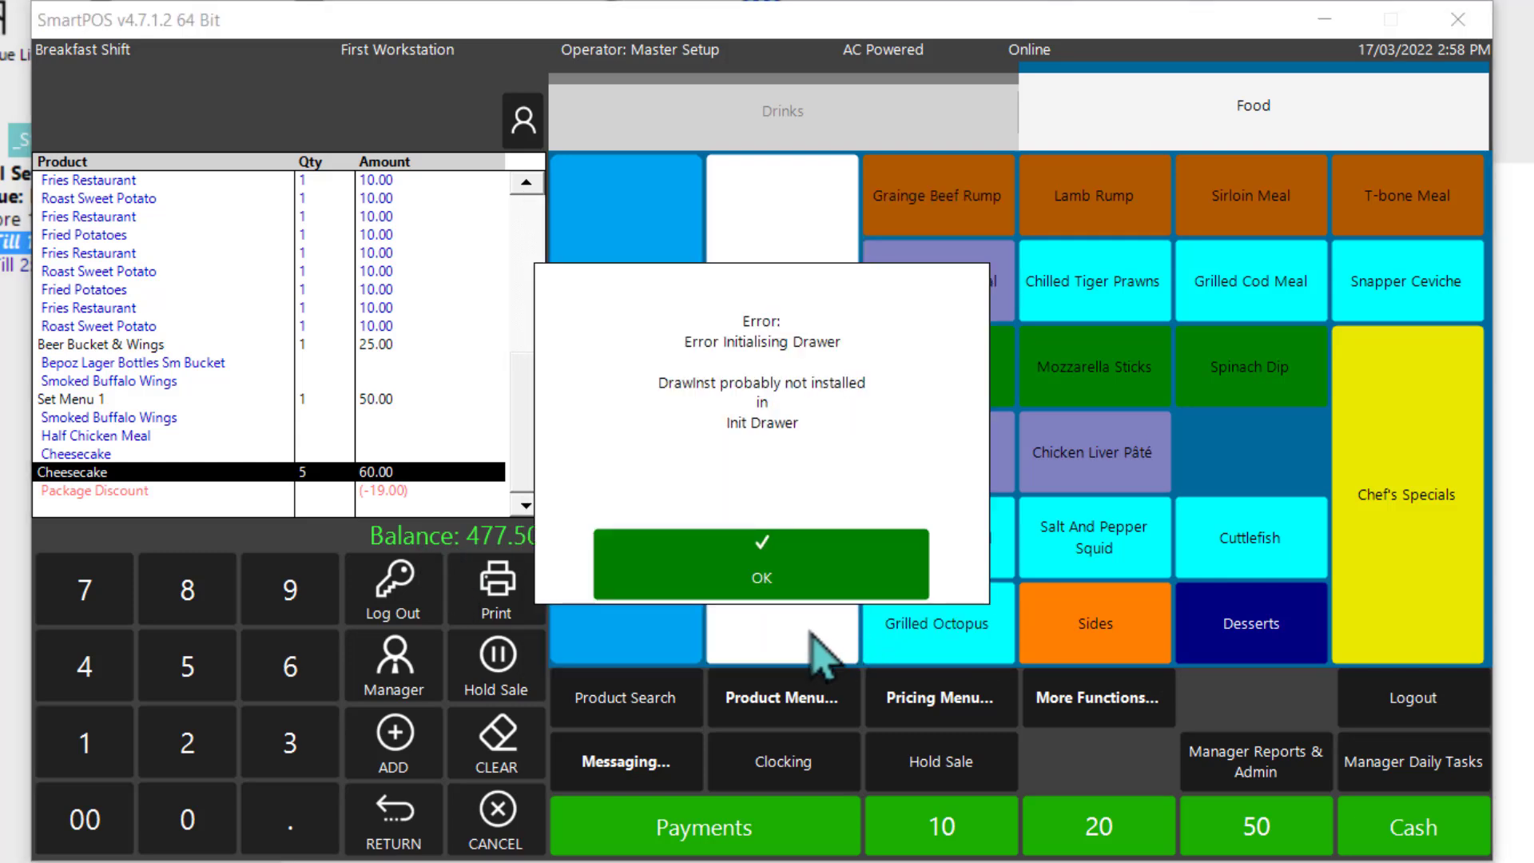
pyautogui.click(696, 568)
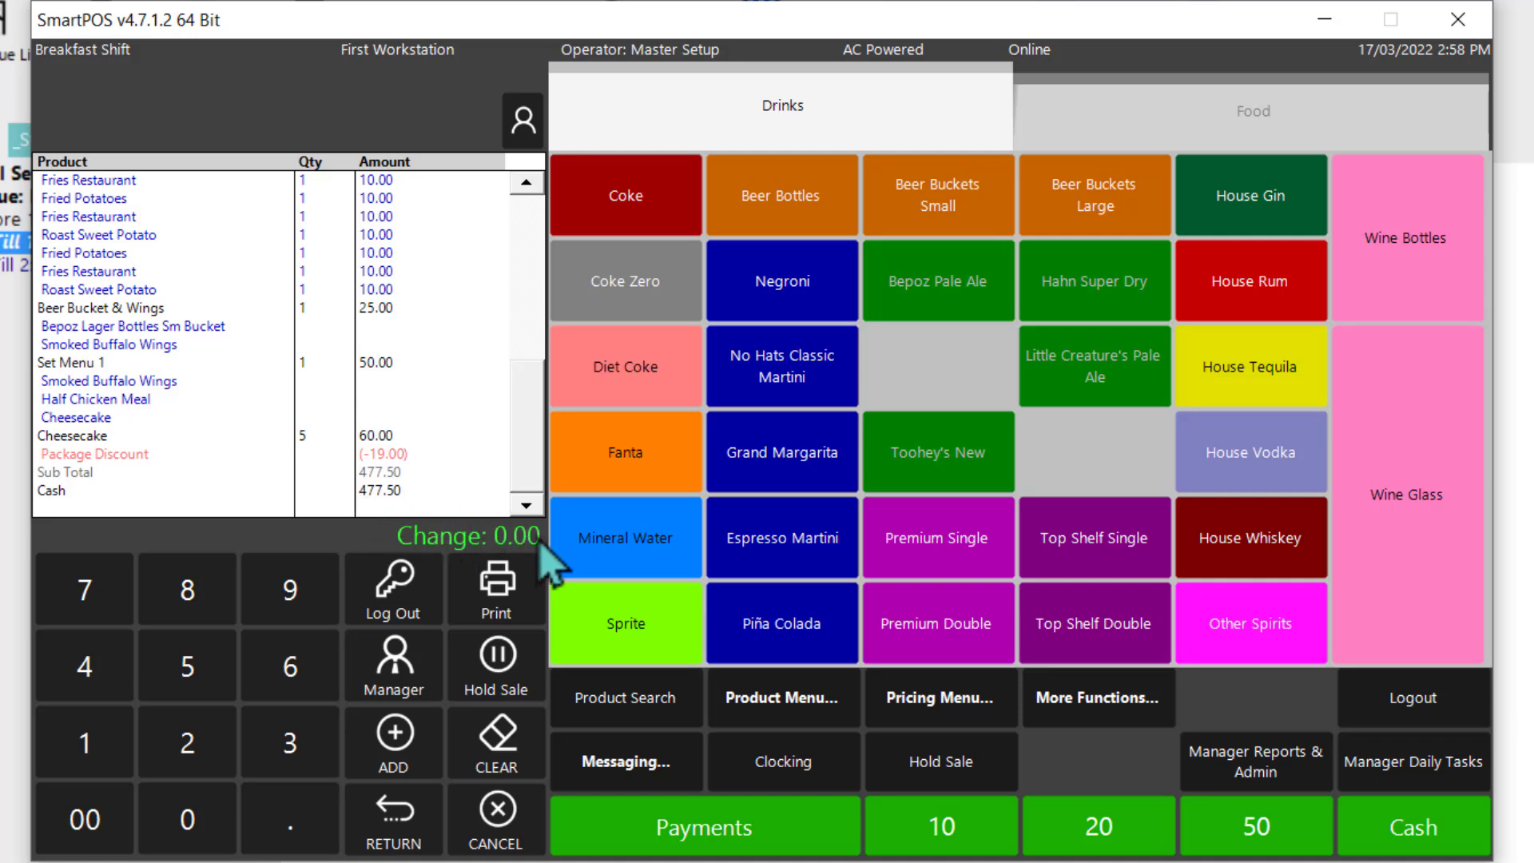
# Step: Start a new sale with a Diet Coke bottle, a No Hats Classic Martini and a Fanta bottle
pyautogui.click(652, 394)
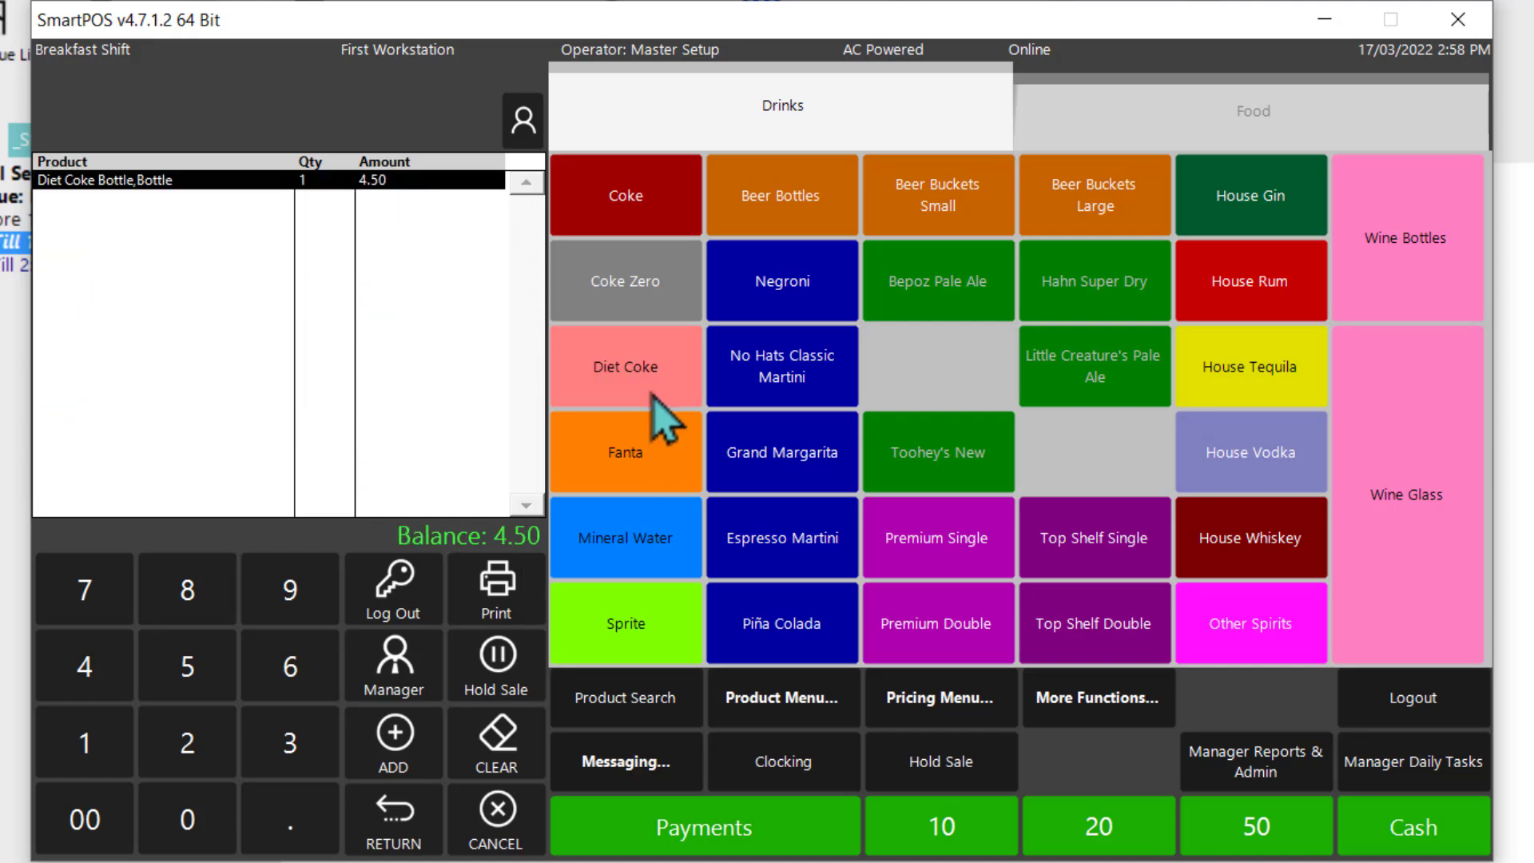
pyautogui.click(766, 399)
pyautogui.click(632, 473)
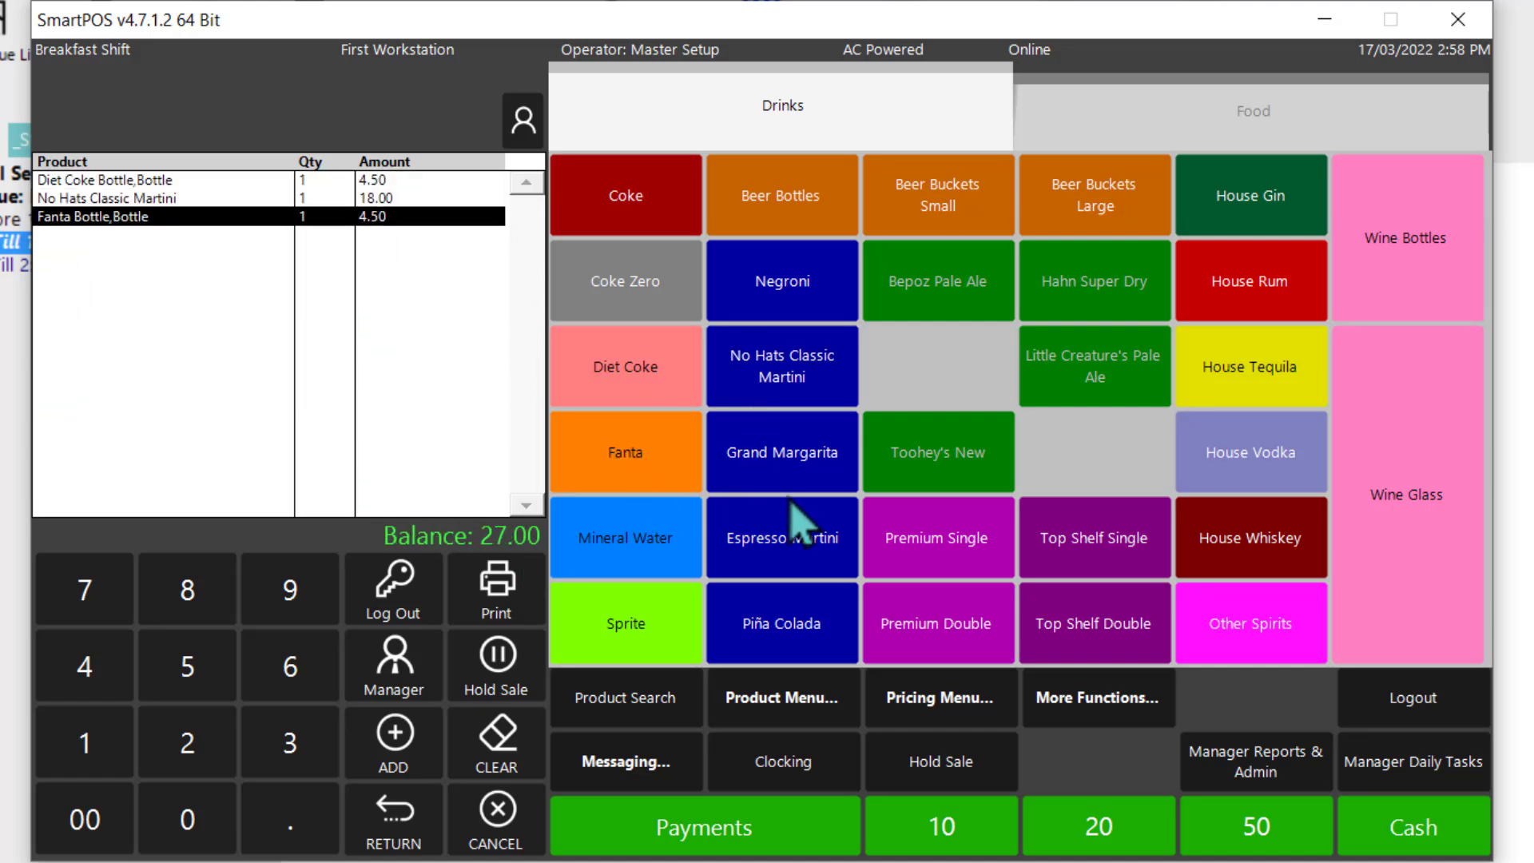